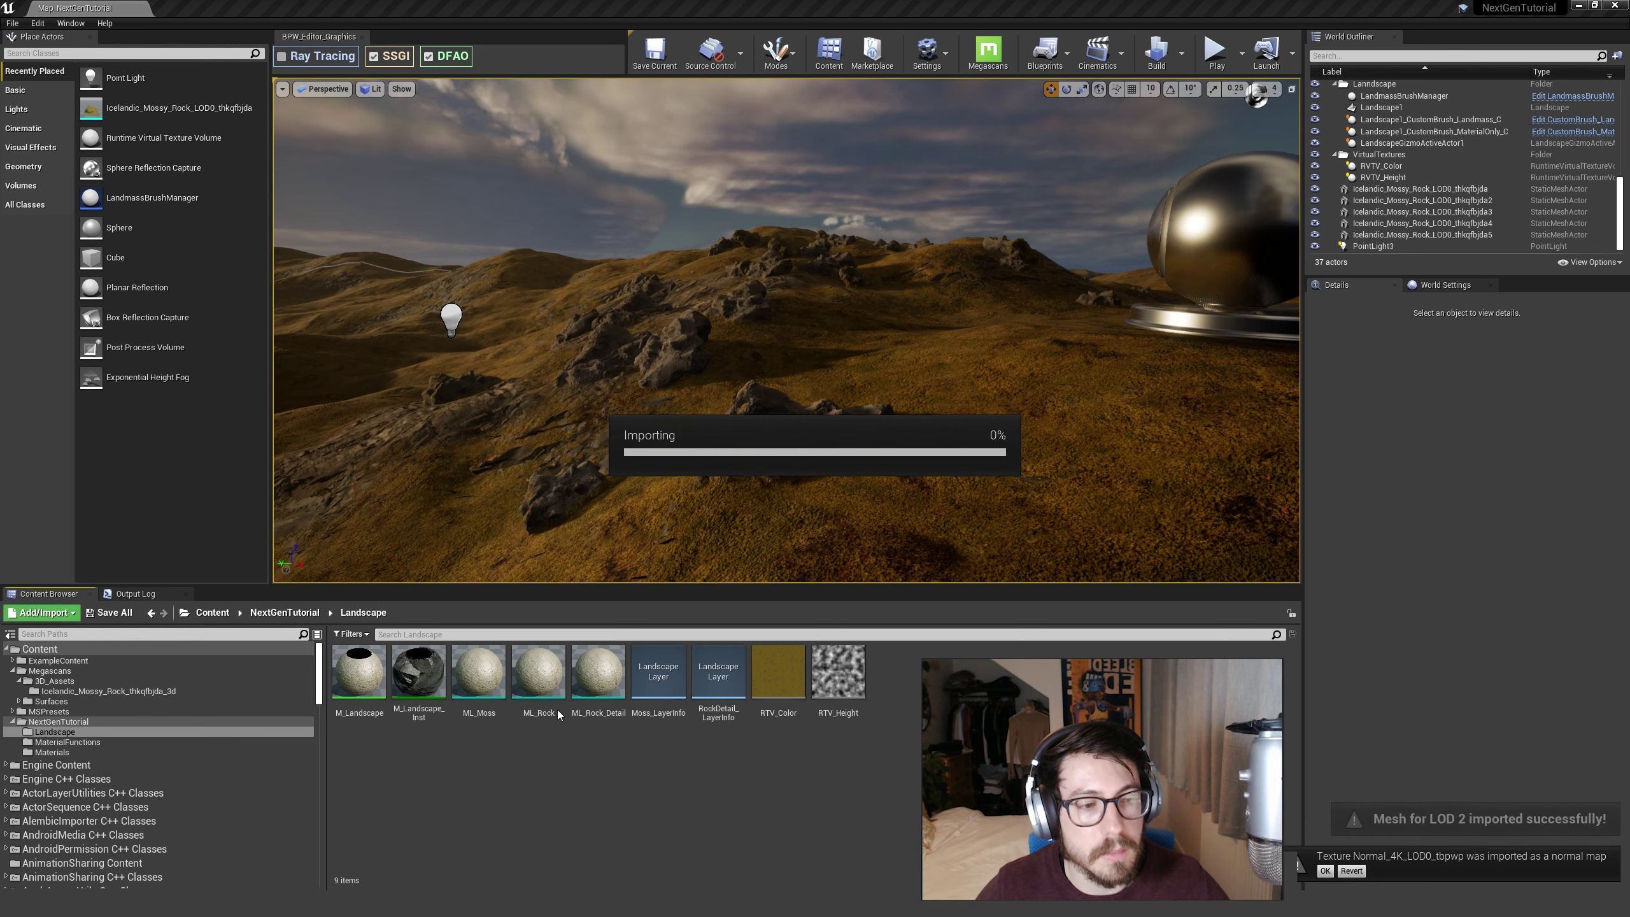
Step: Open the icelandic_boulder_tbiwO_3d asset folder and save all newly imported Megascans assets
left_click(803, 493)
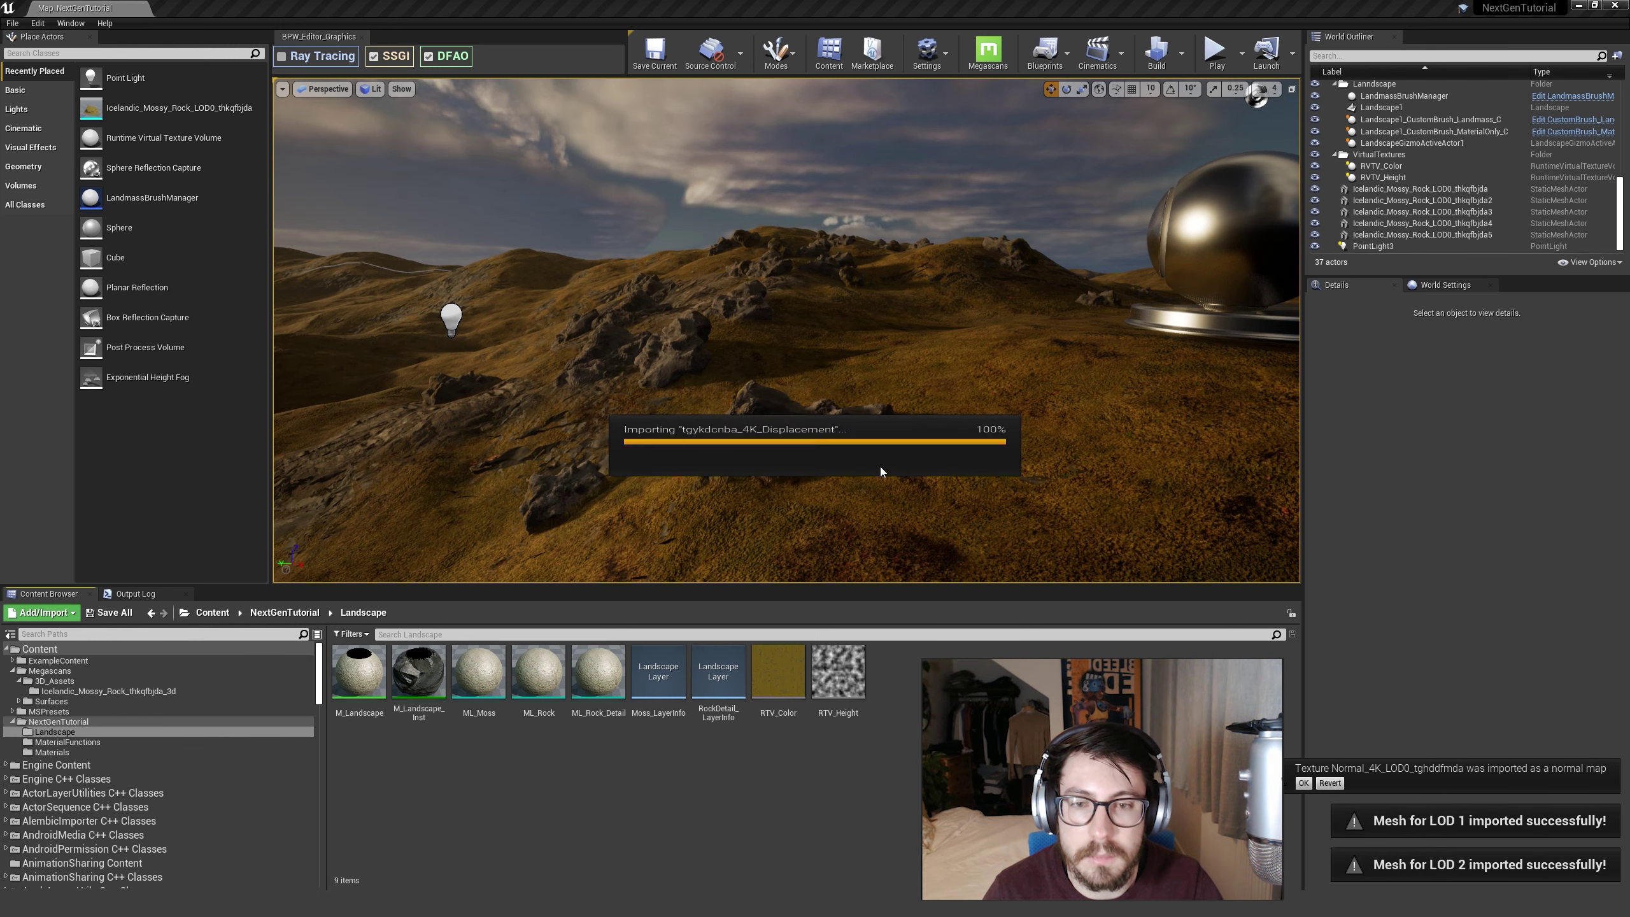
left_click(148, 692)
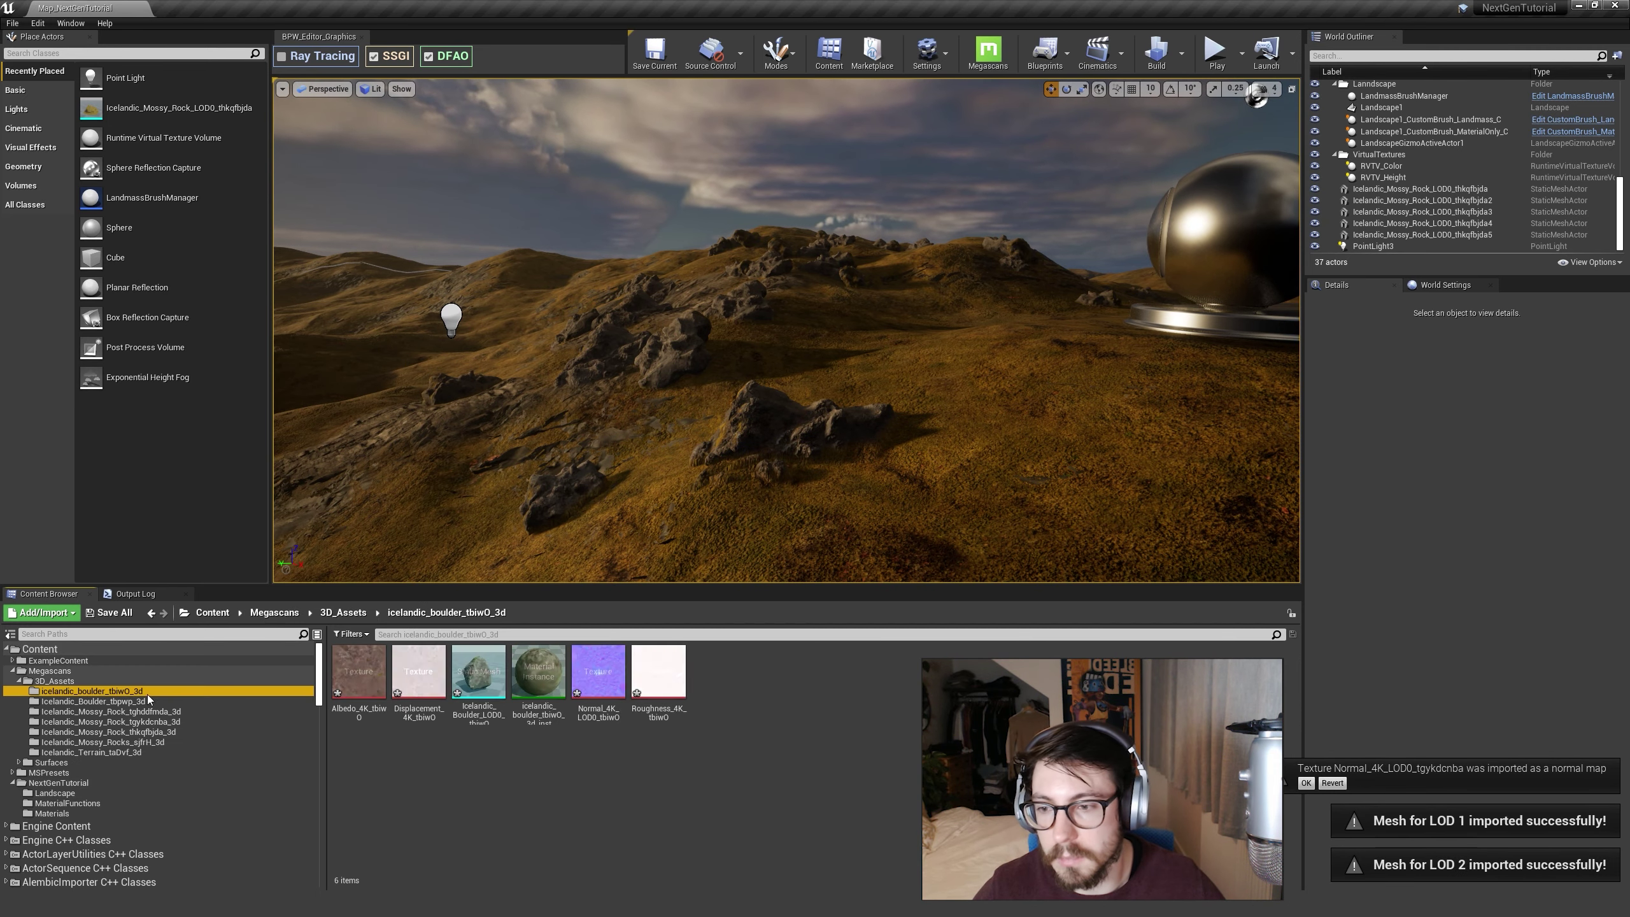
left_click(110, 613)
left_click(930, 568)
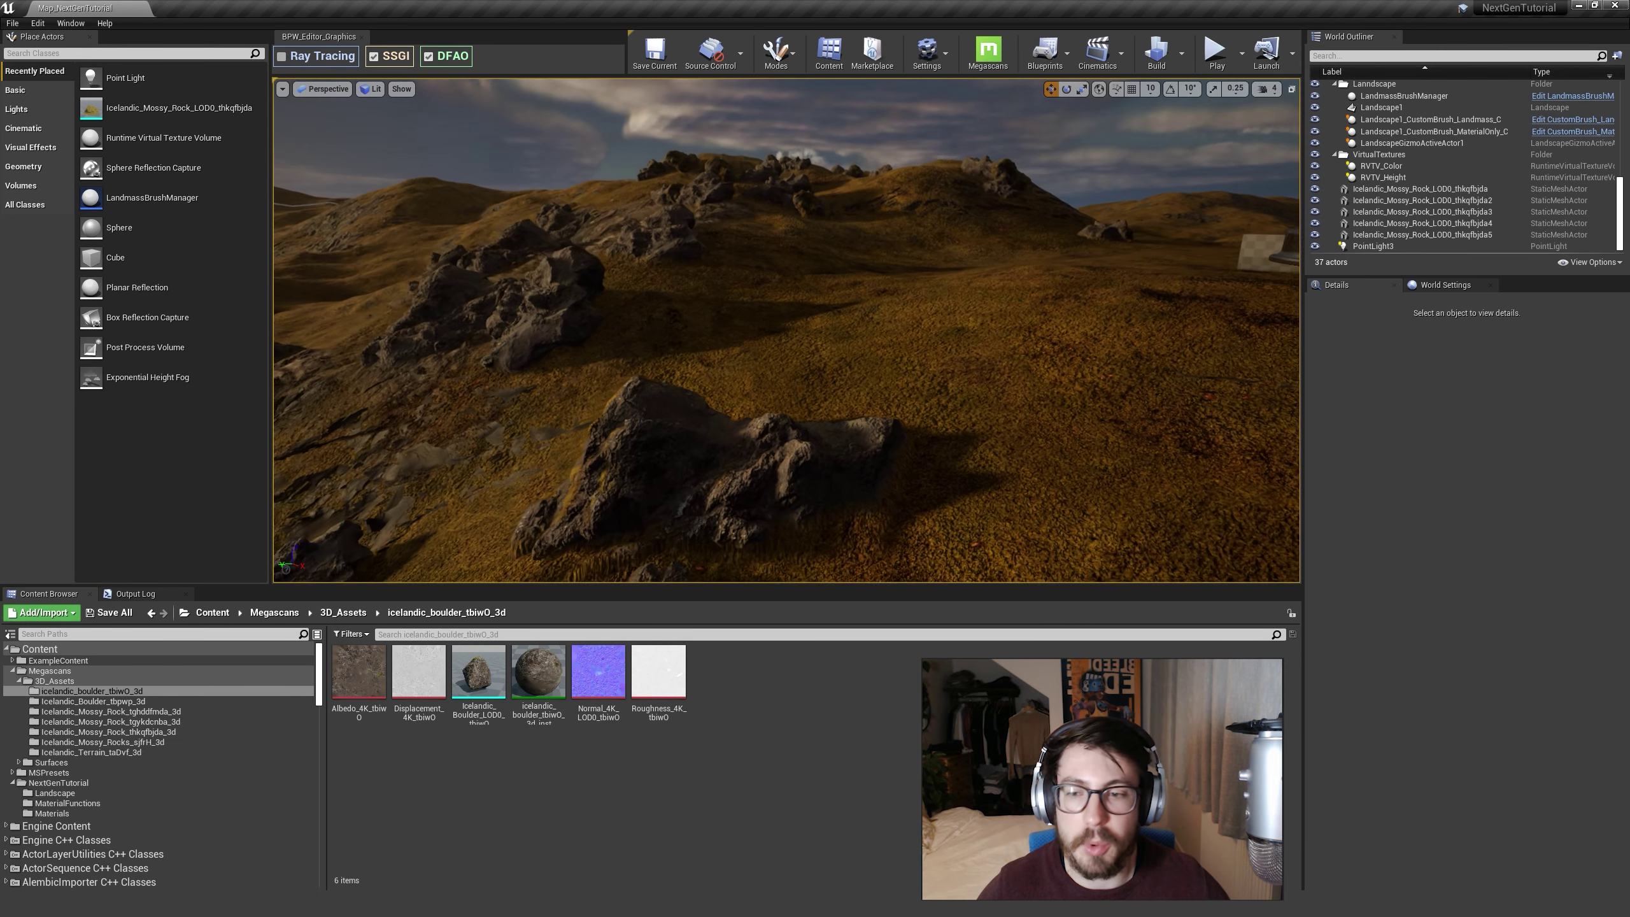
Step: Place the Icelandic_Mossy_Rock_LOD0_tghddfmda mesh on the slope beside the existing foreground rock
left_click(96, 701)
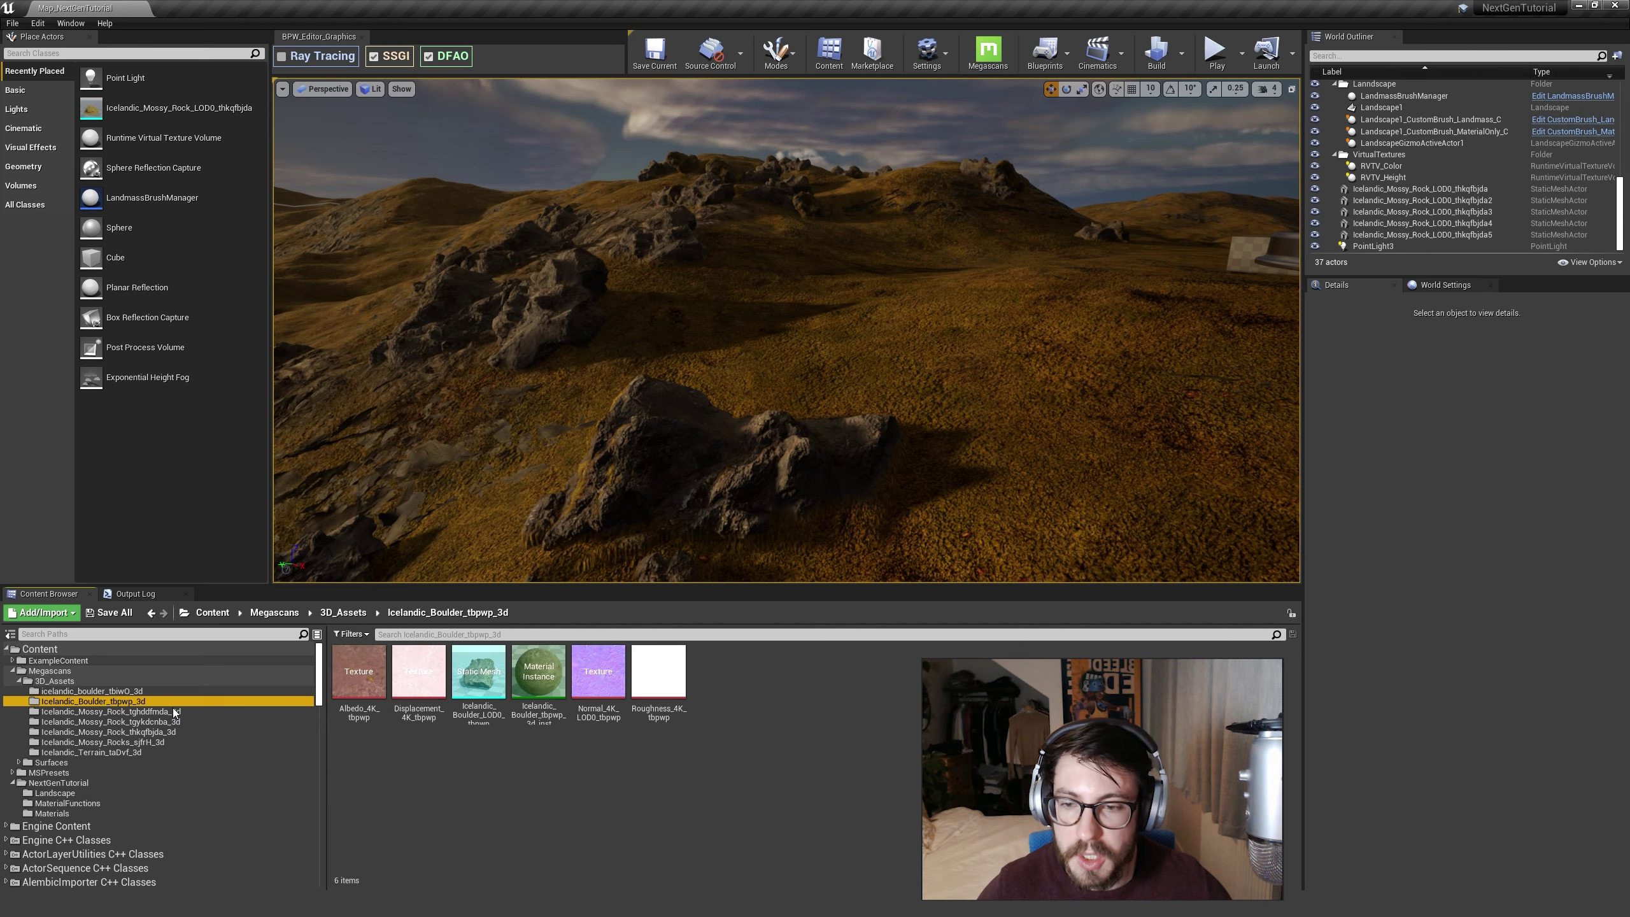
left_click(171, 712)
key("s")
right_click_drag(620, 546, 608, 540)
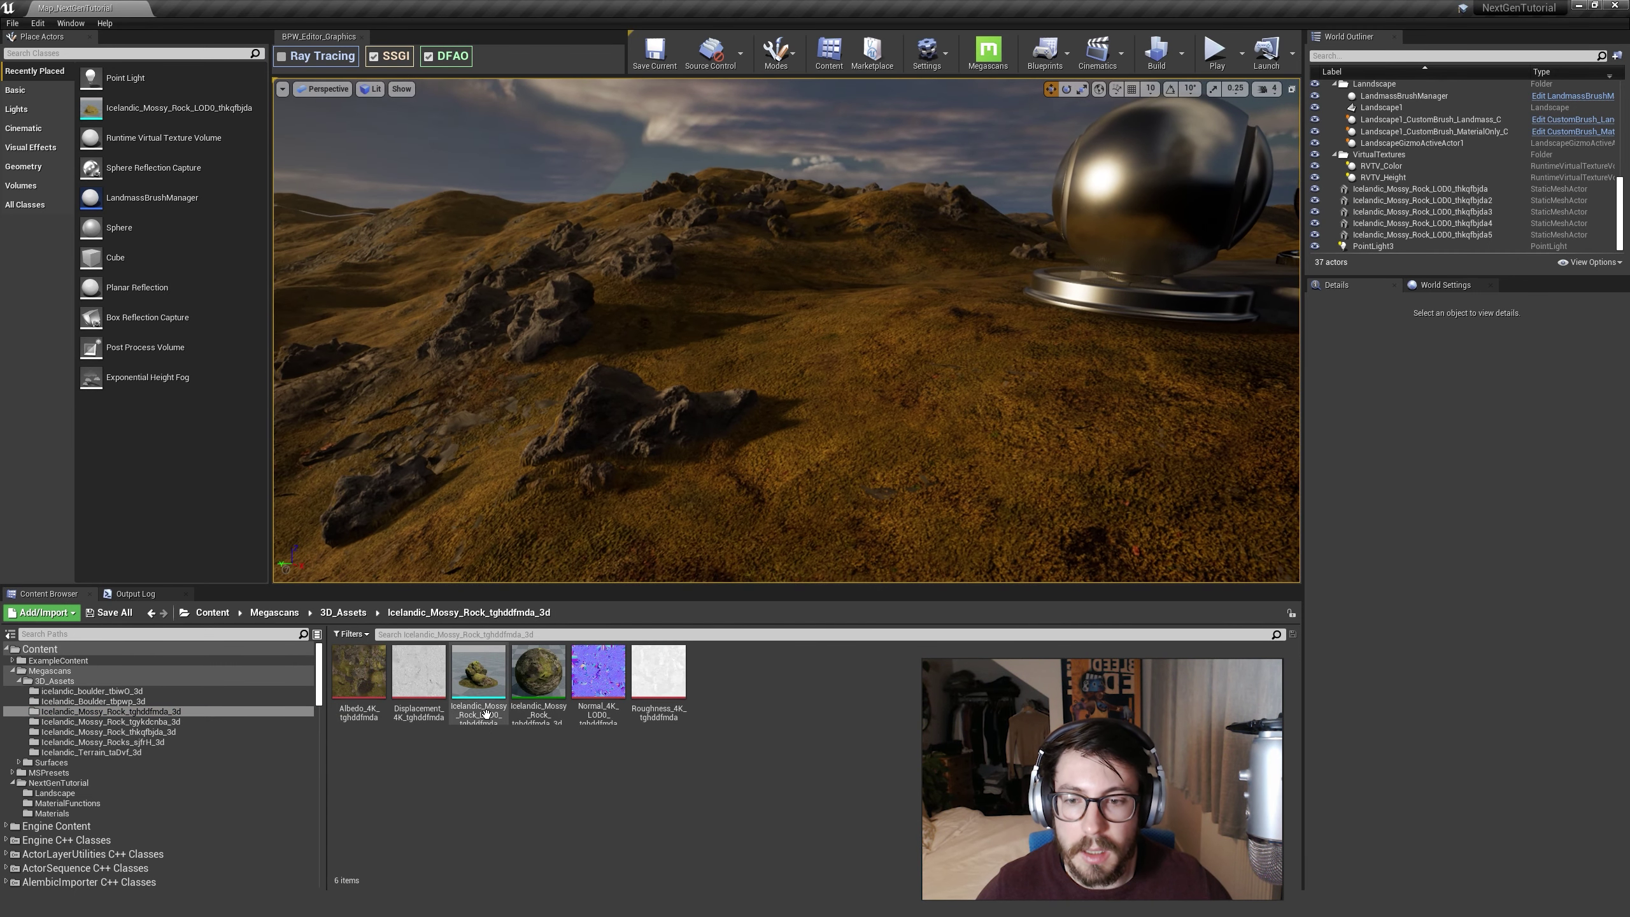
left_click_drag(487, 698, 784, 452)
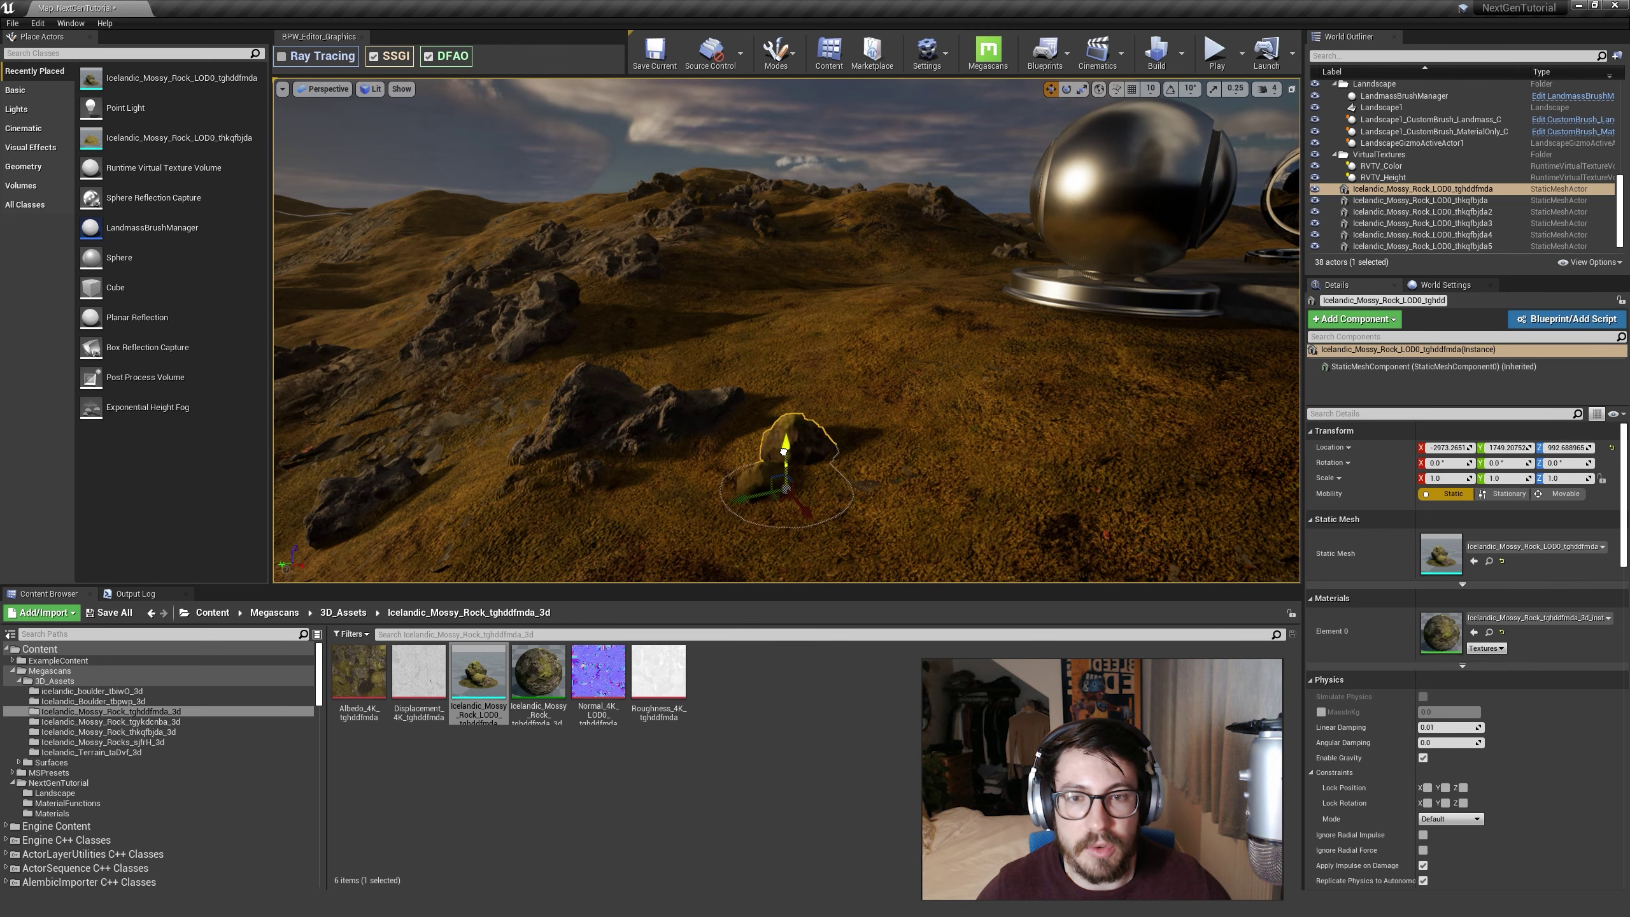
key("a")
right_click_drag(741, 512, 771, 507)
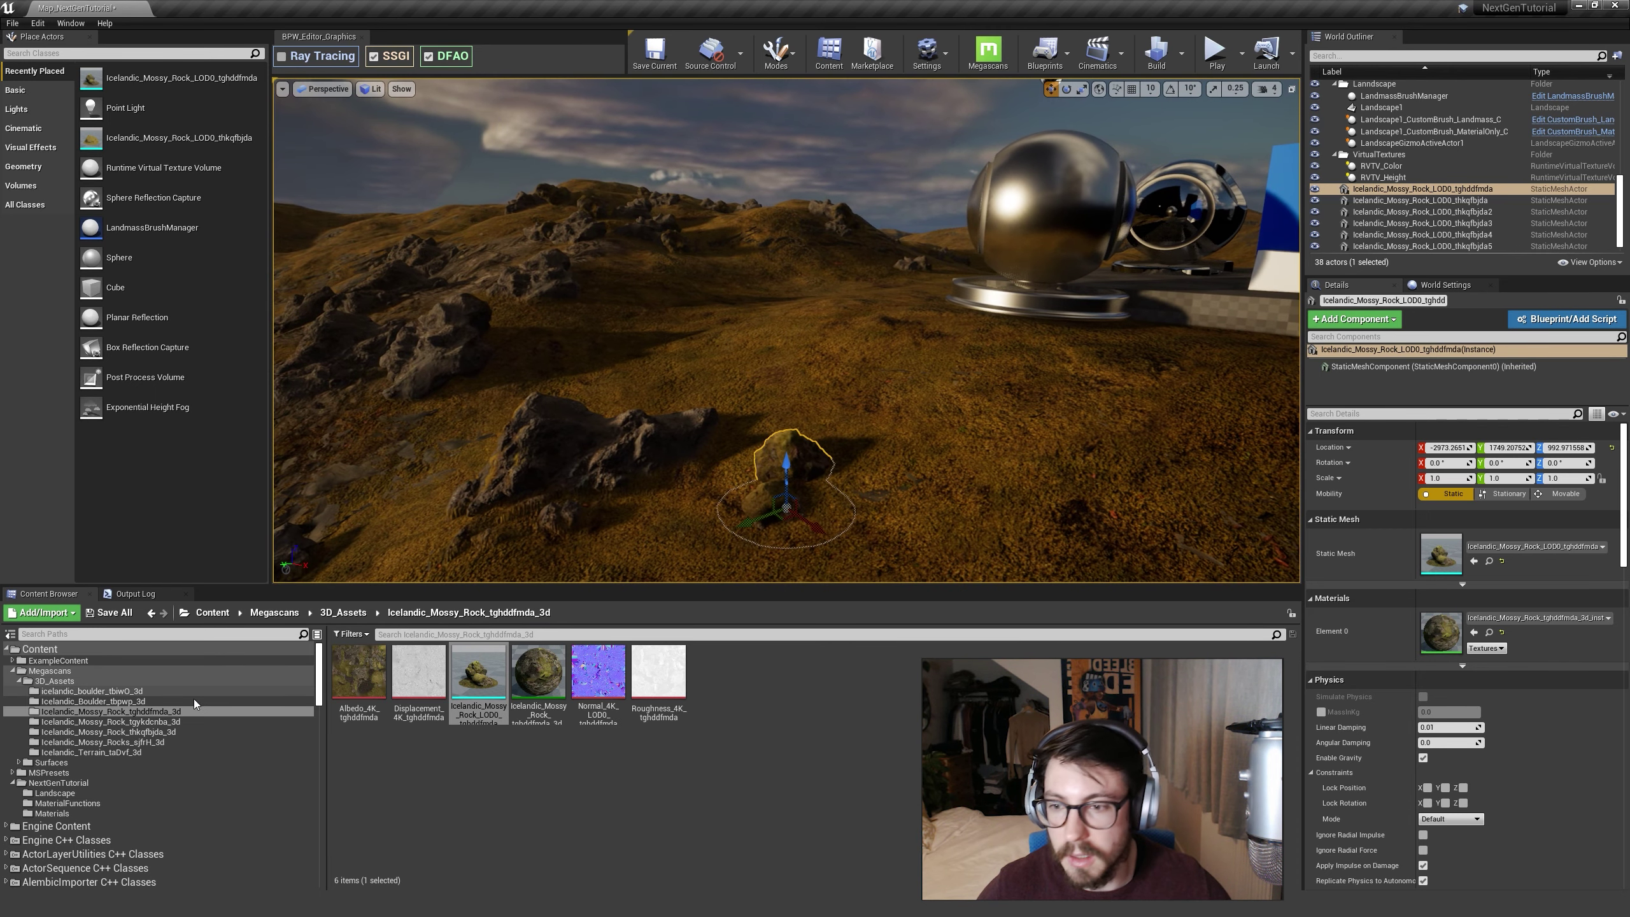
Step: Place the Icelandic_Mossy_Rock_LOD0_tgykdcnba mesh near the existing rocks and scale it uniformly to about 1.56
left_click(154, 721)
left_click_drag(519, 708, 647, 404)
right_click_drag(706, 385, 770, 437)
key("w")
key("r")
left_click_drag(776, 344, 768, 427)
key("w")
key("Escape")
Step: Raise the tgykdcnba mossy rock slightly on the terrain
key("a")
right_click_drag(769, 427, 963, 453)
left_click(687, 324)
key("w")
mouse_move(687, 323)
right_mouse_down()
mouse_move(690, 343)
mouse_move(687, 324)
right_mouse_up()
key("s")
left_click_drag(634, 336, 632, 312)
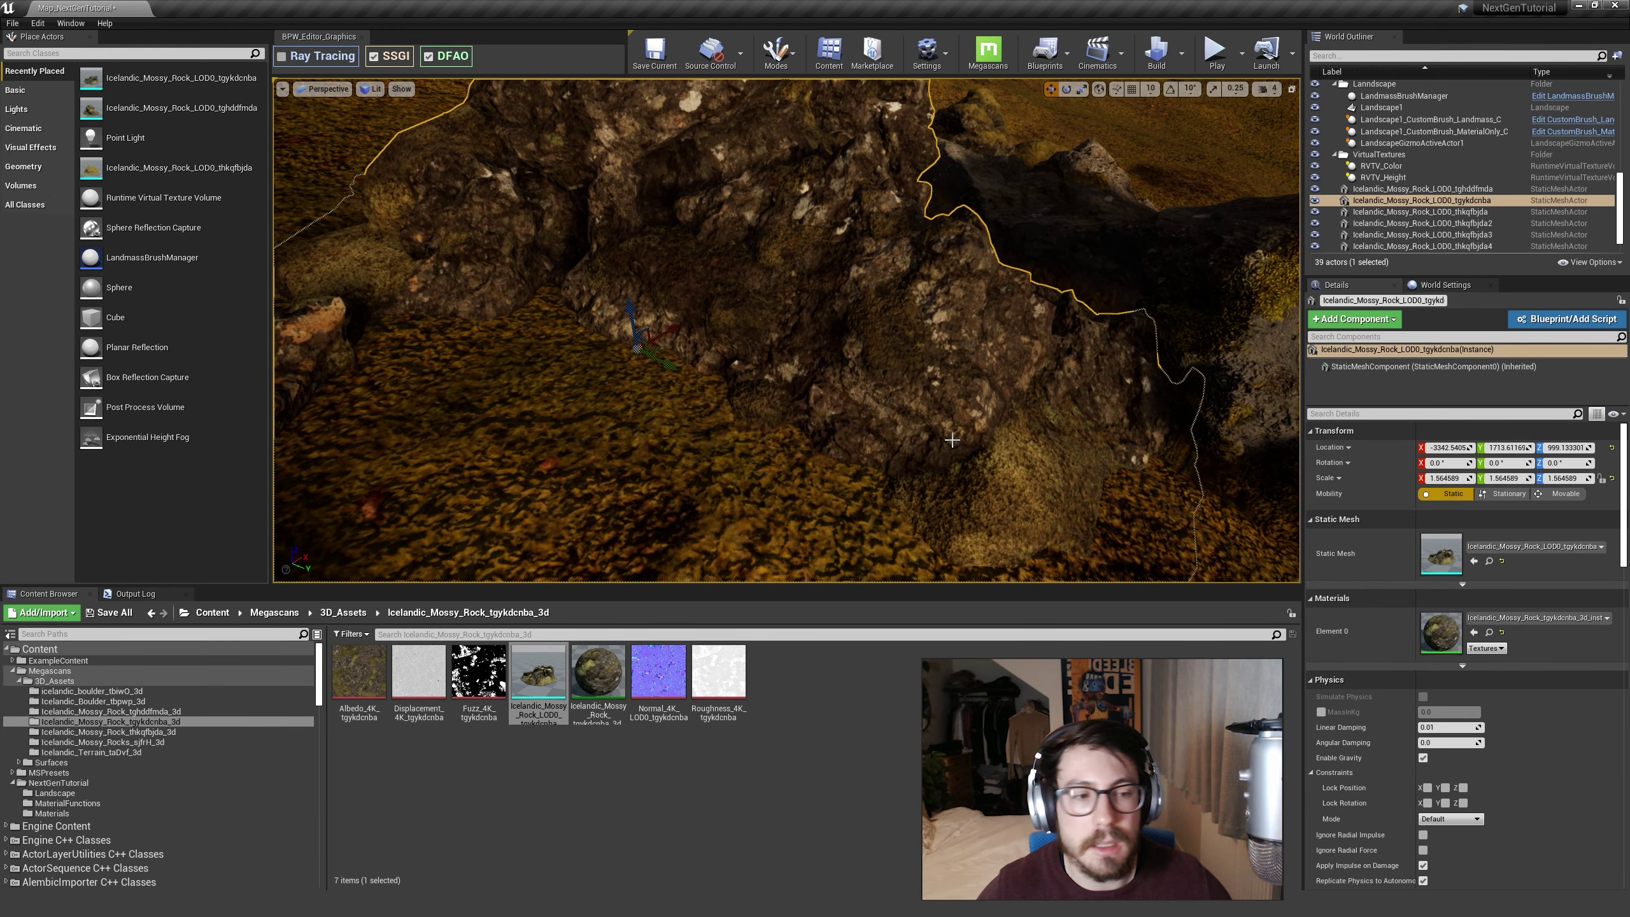
right_click_drag(632, 312, 571, 336)
key("s")
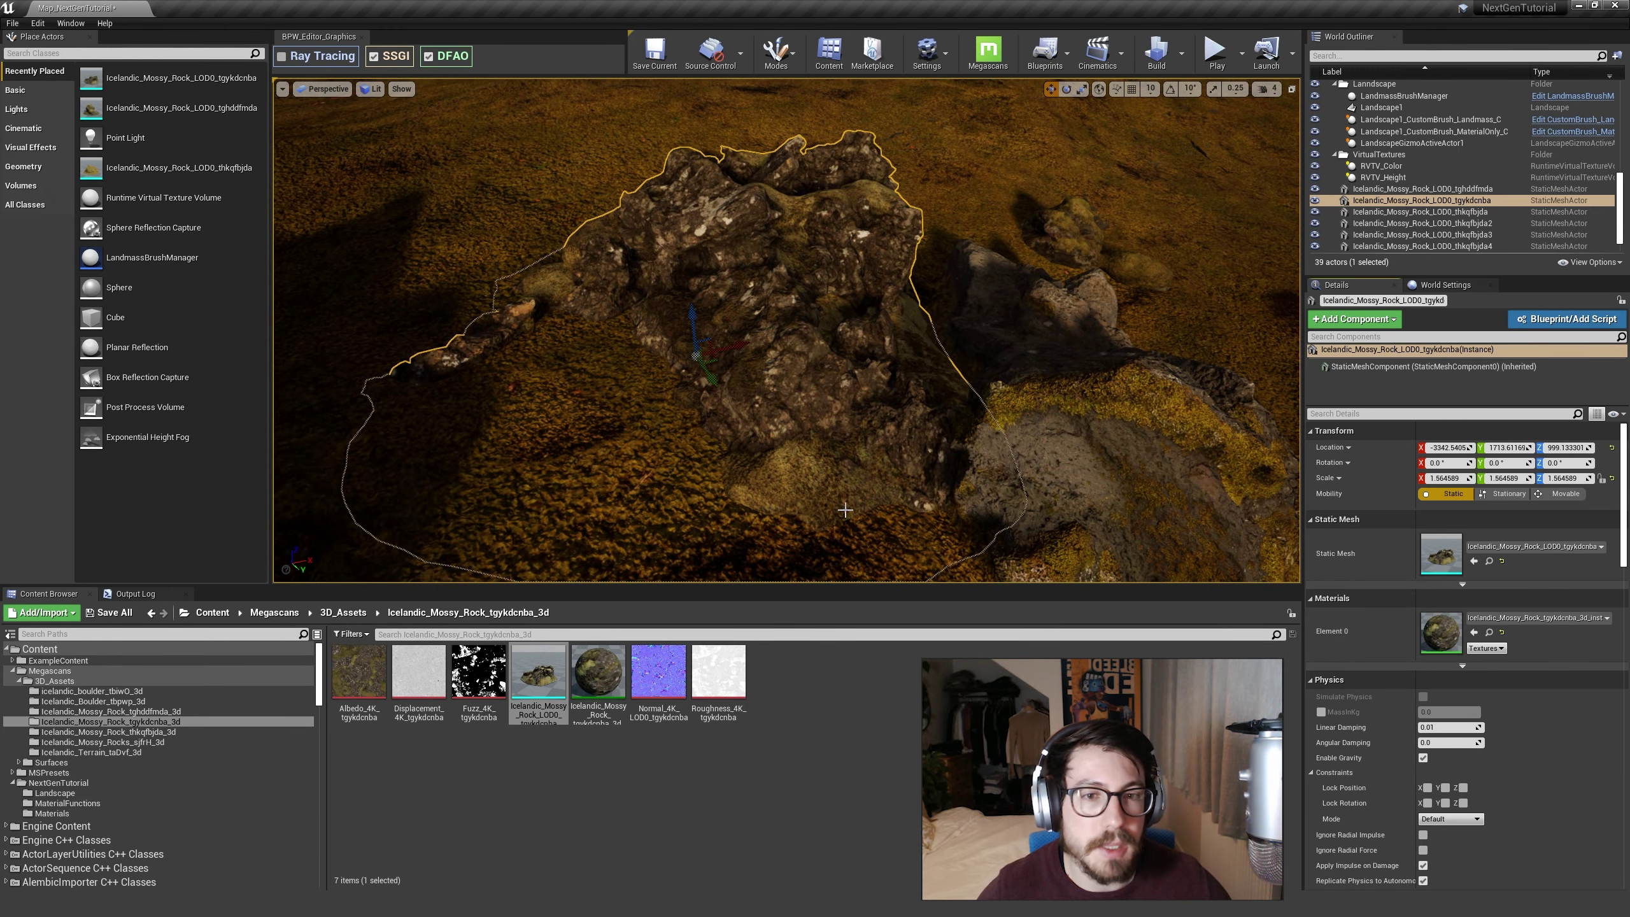
Step: Open the rock's material instance, locate its parent material in the project, and find MS_DefaultMaterial_Displacement for comparison
double_click(1441, 632)
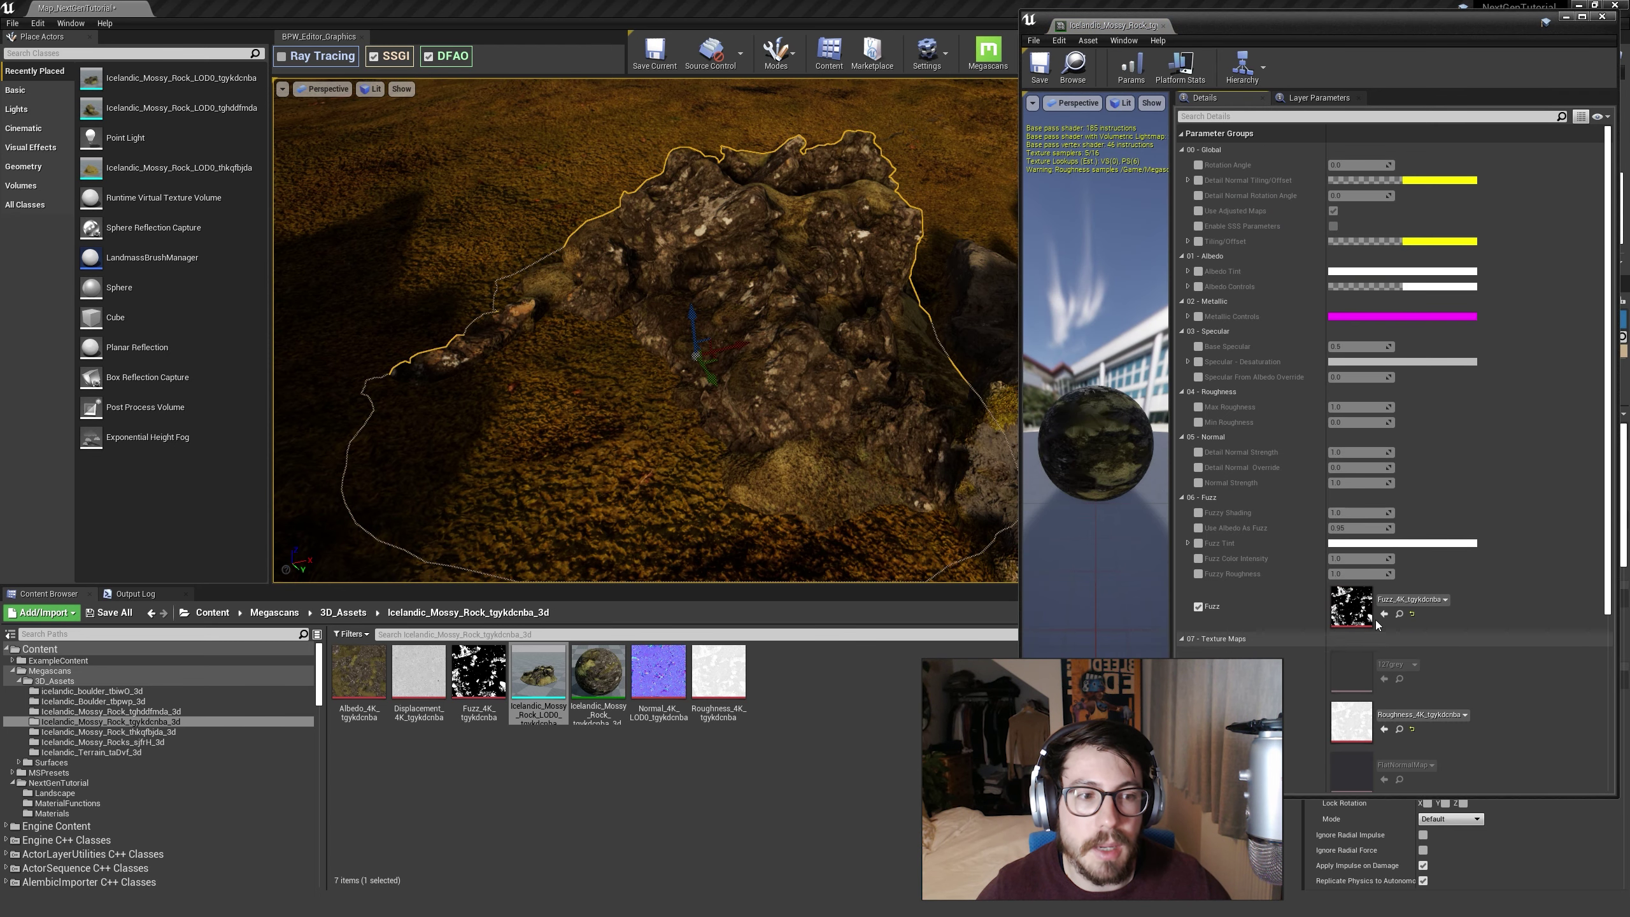
scroll(1359, 581, "down", 2)
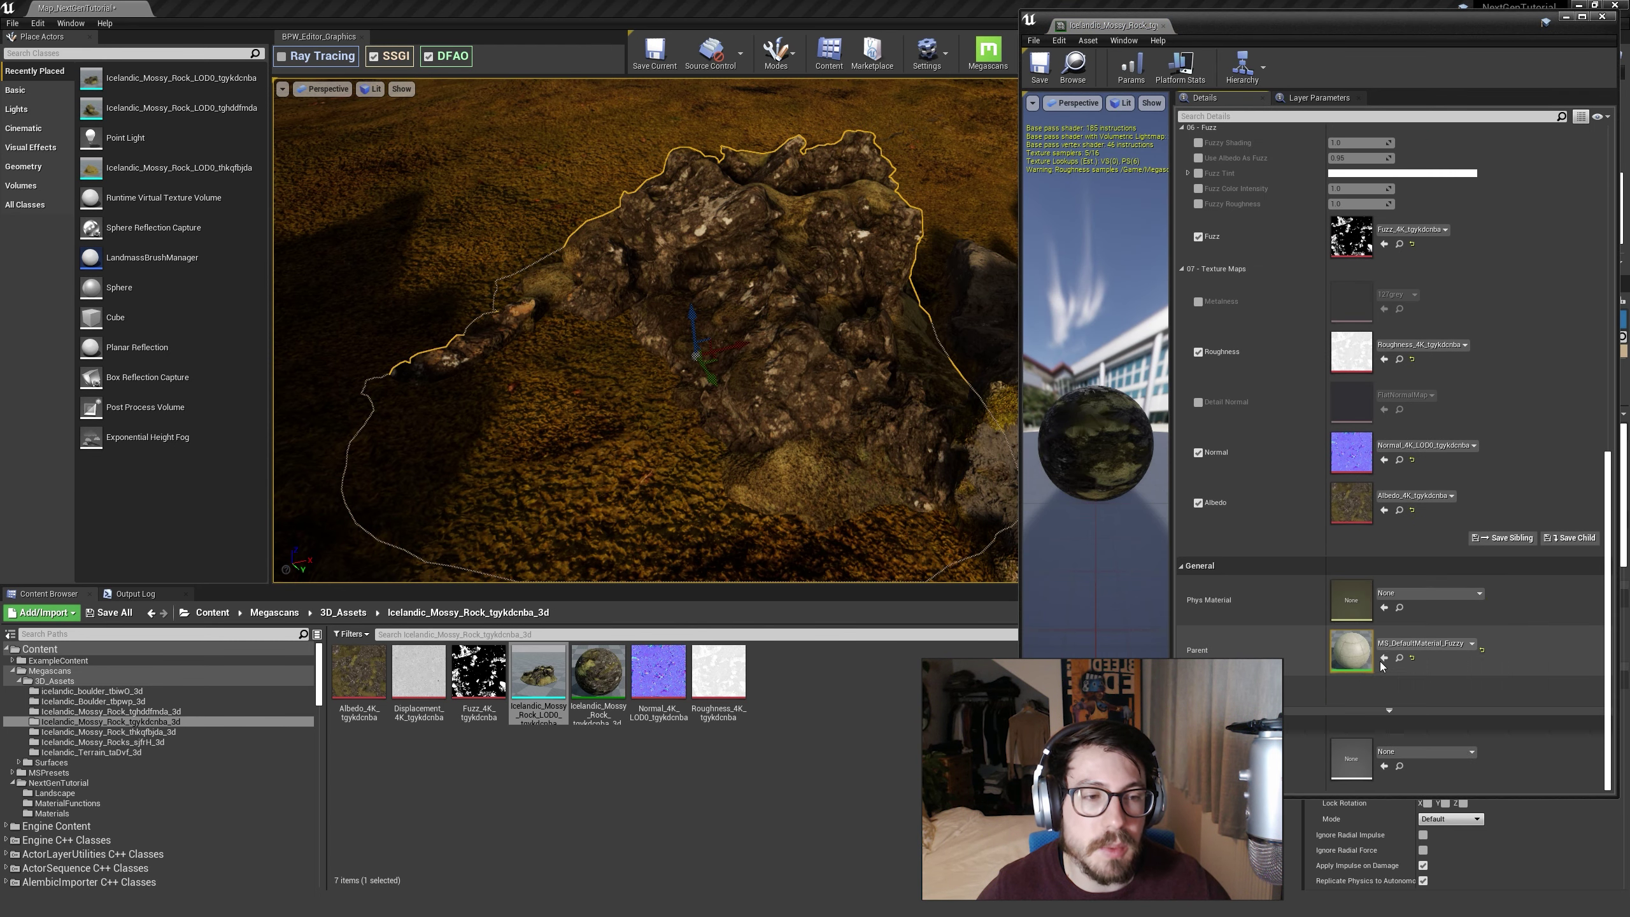
left_click(1400, 658)
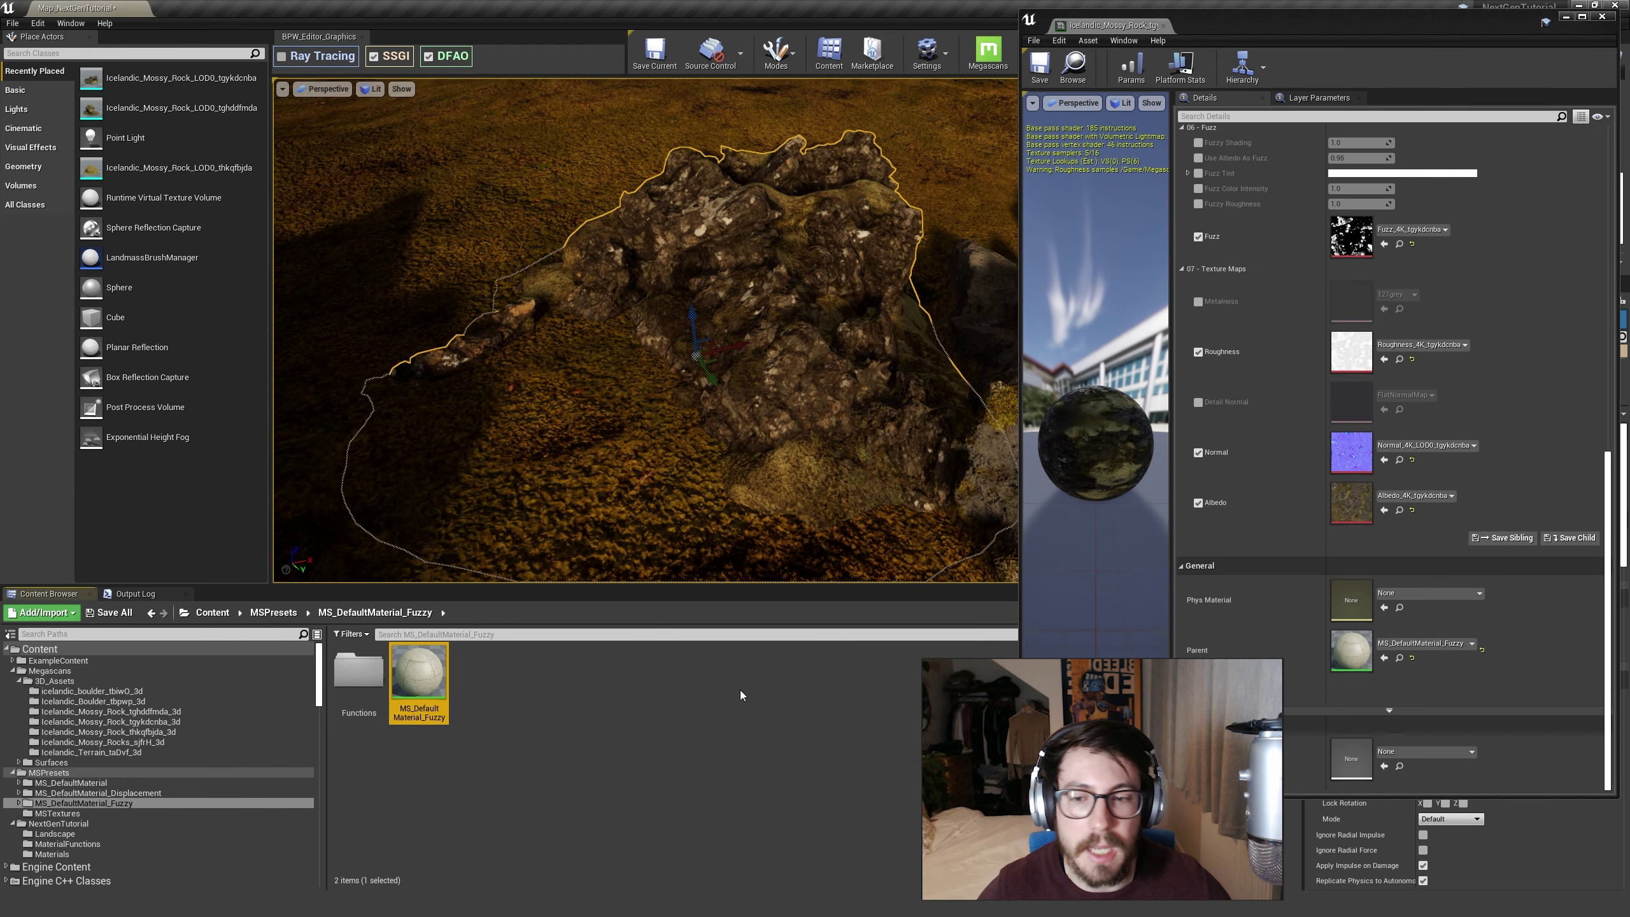
left_click(125, 793)
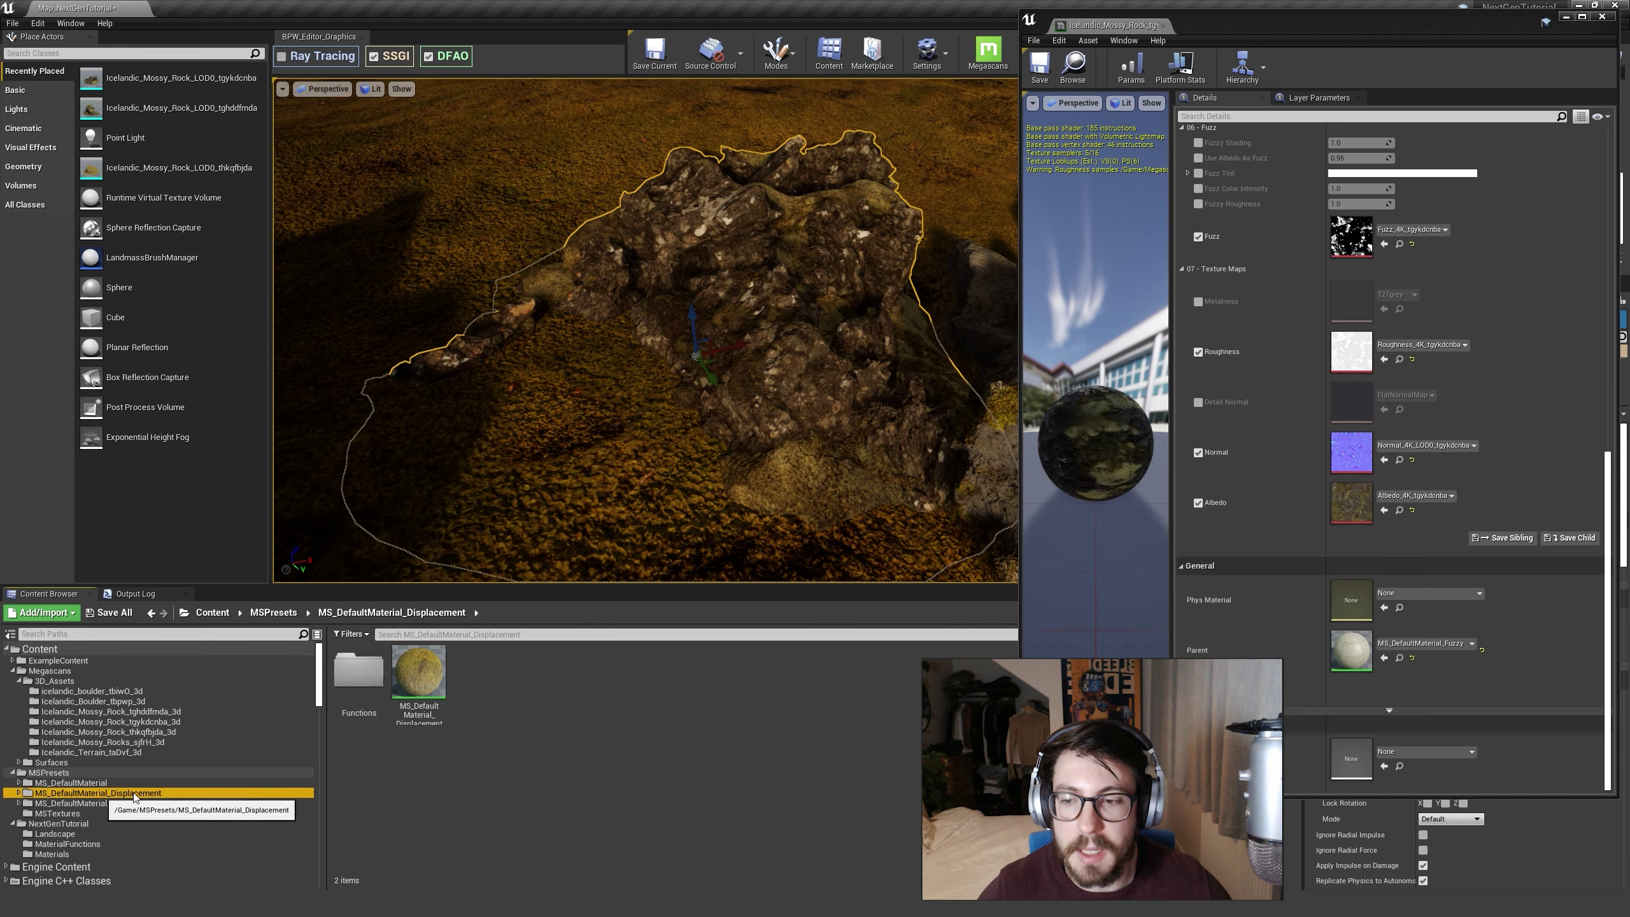
left_click(414, 697)
right_click_drag(746, 475, 749, 389)
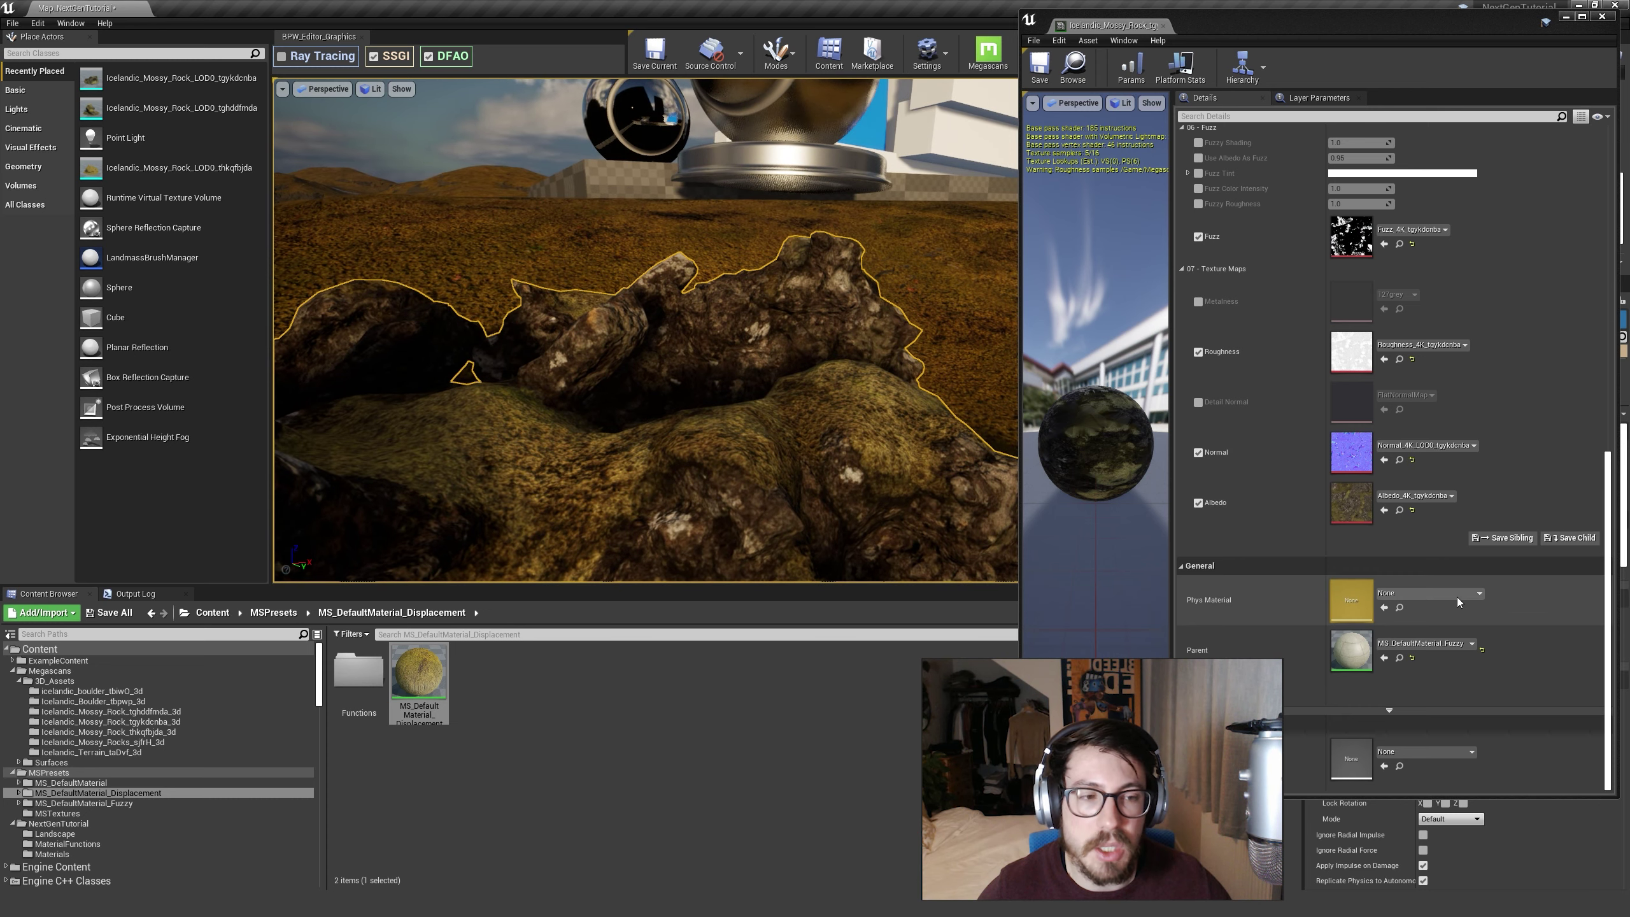
right_click_drag(881, 524, 890, 547)
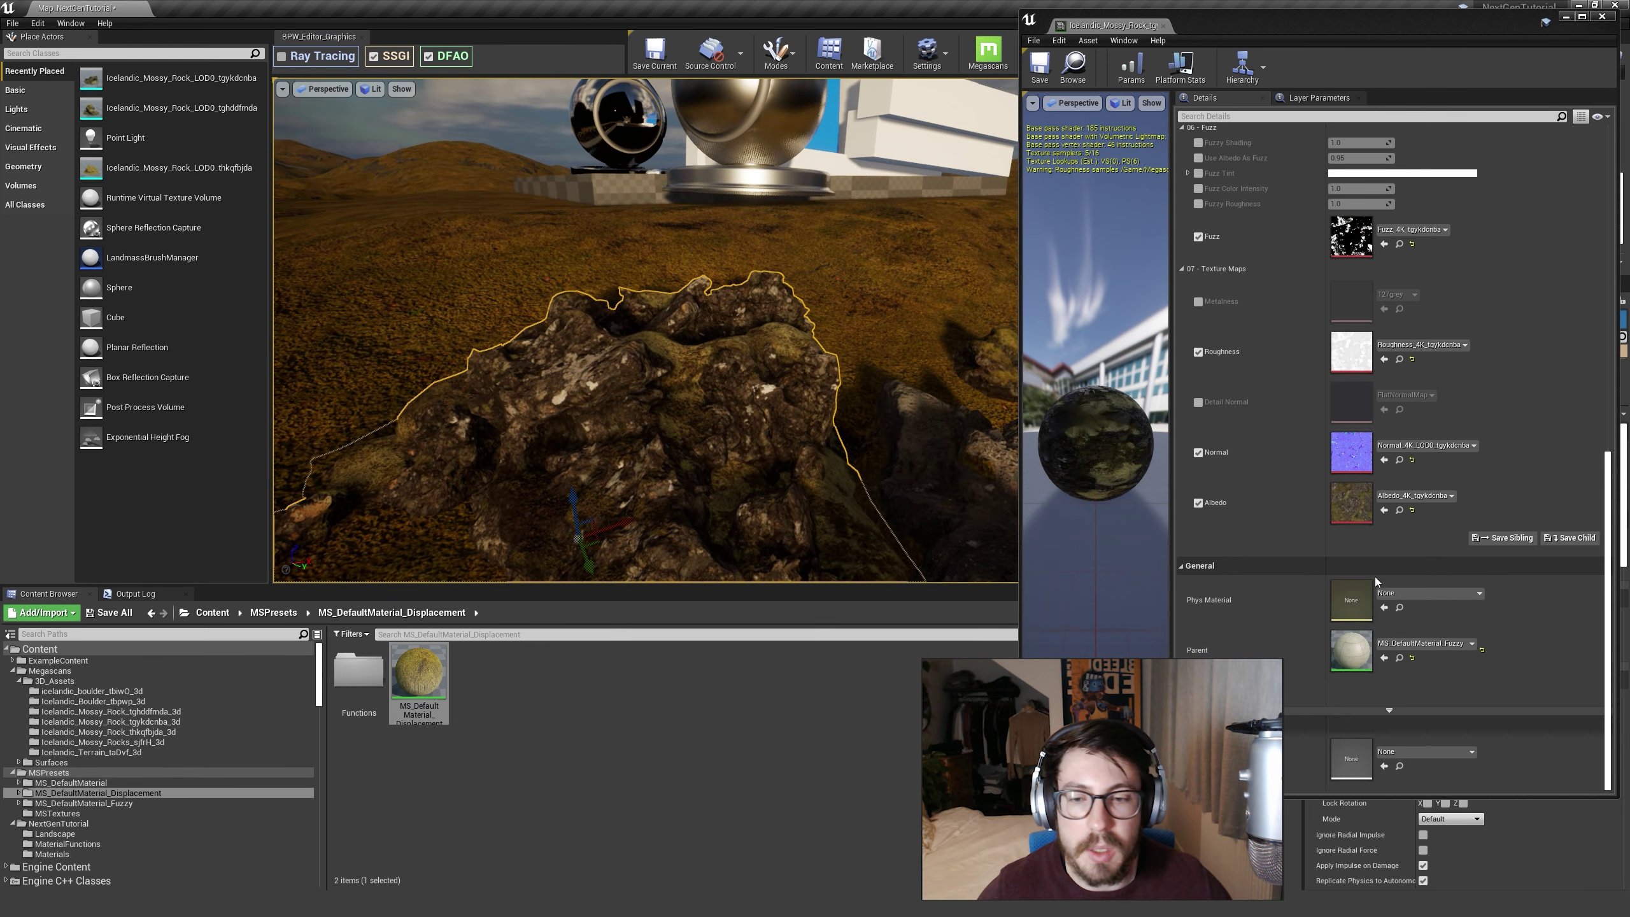
Step: Open the parent MS_DefaultMaterial_Fuzzy and move the MF_Fuzz and output nodes away from the Adjustments group to make room
double_click(1343, 641)
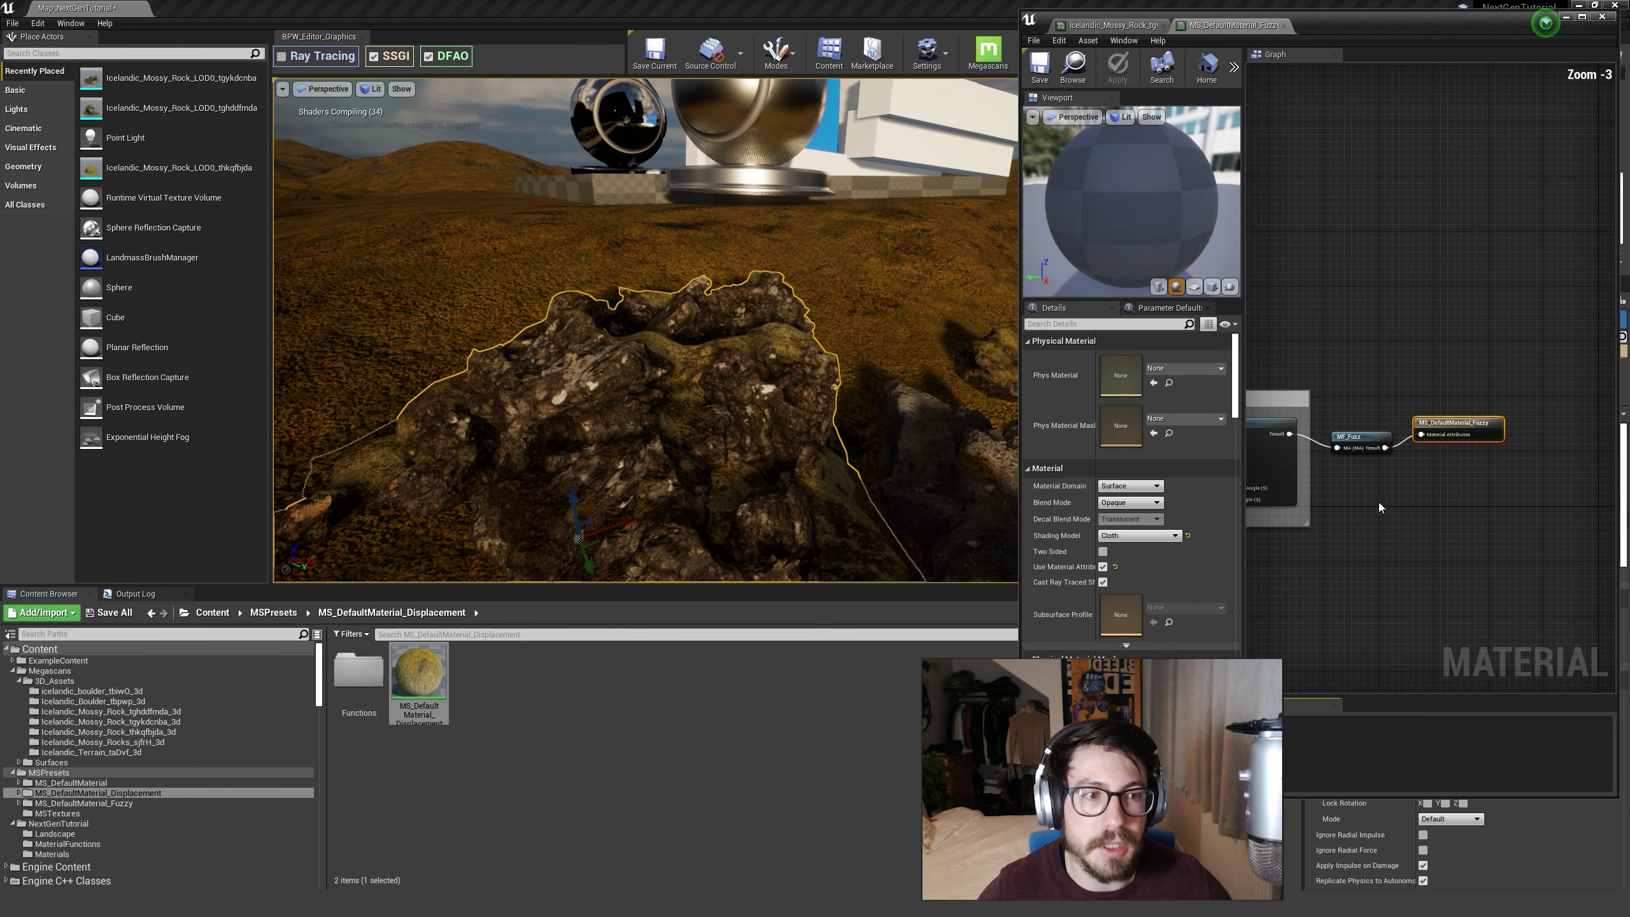
scroll(1372, 463, "up", 1)
right_click_drag(1465, 470, 1432, 426)
scroll(1426, 488, "up", 1)
scroll(1433, 424, "down", 1)
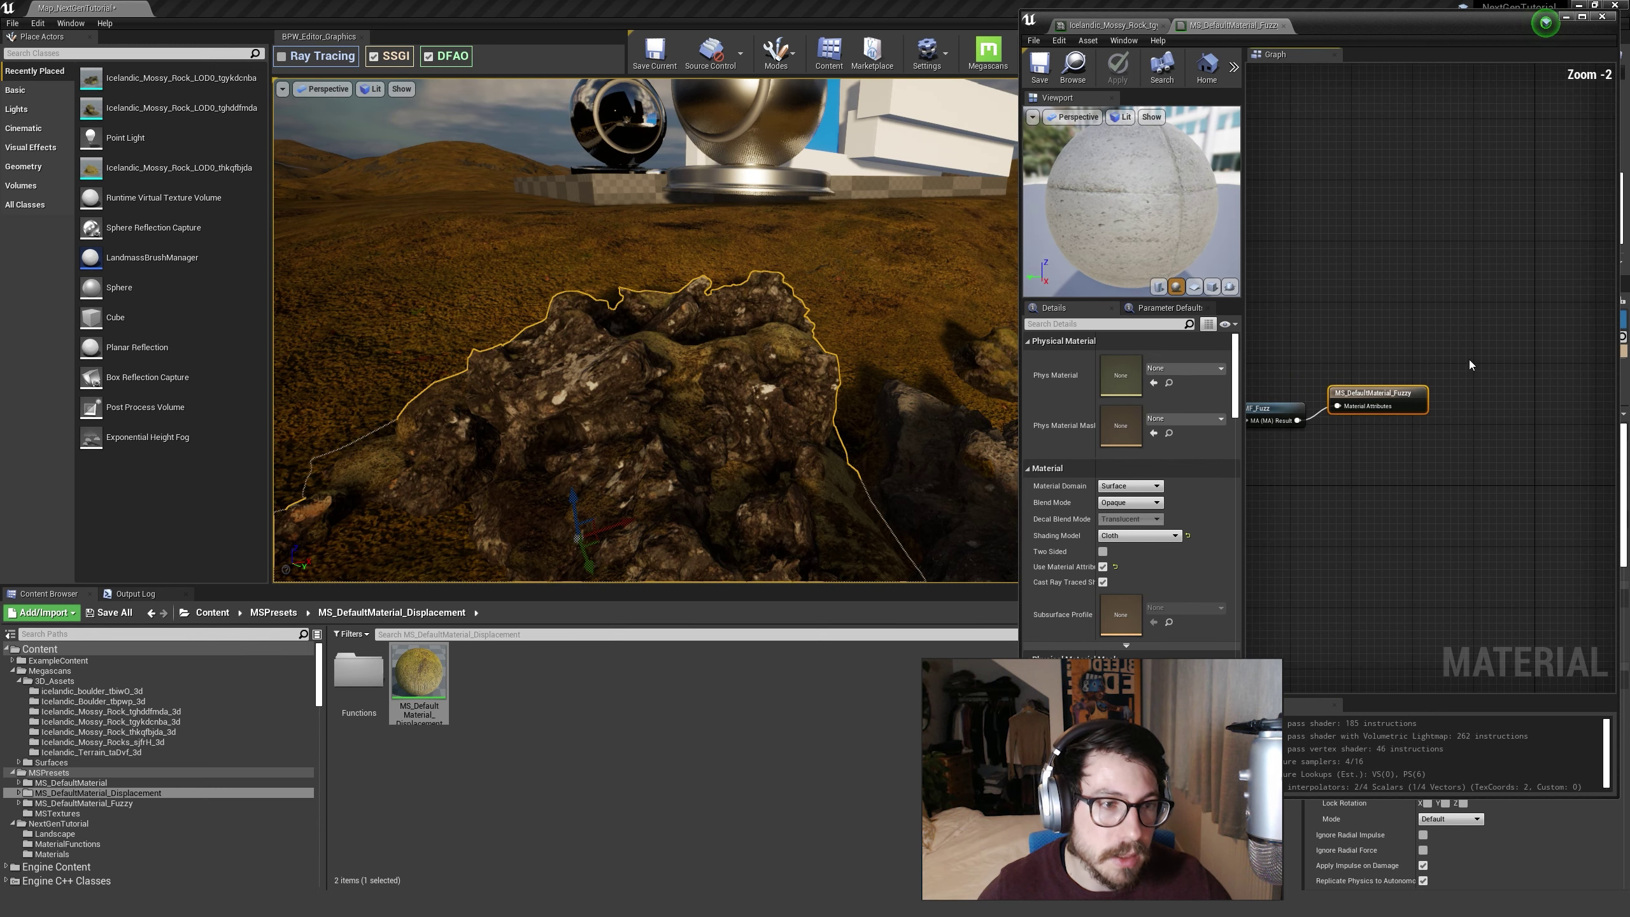
scroll(1340, 472, "down", 2)
left_click(1374, 441)
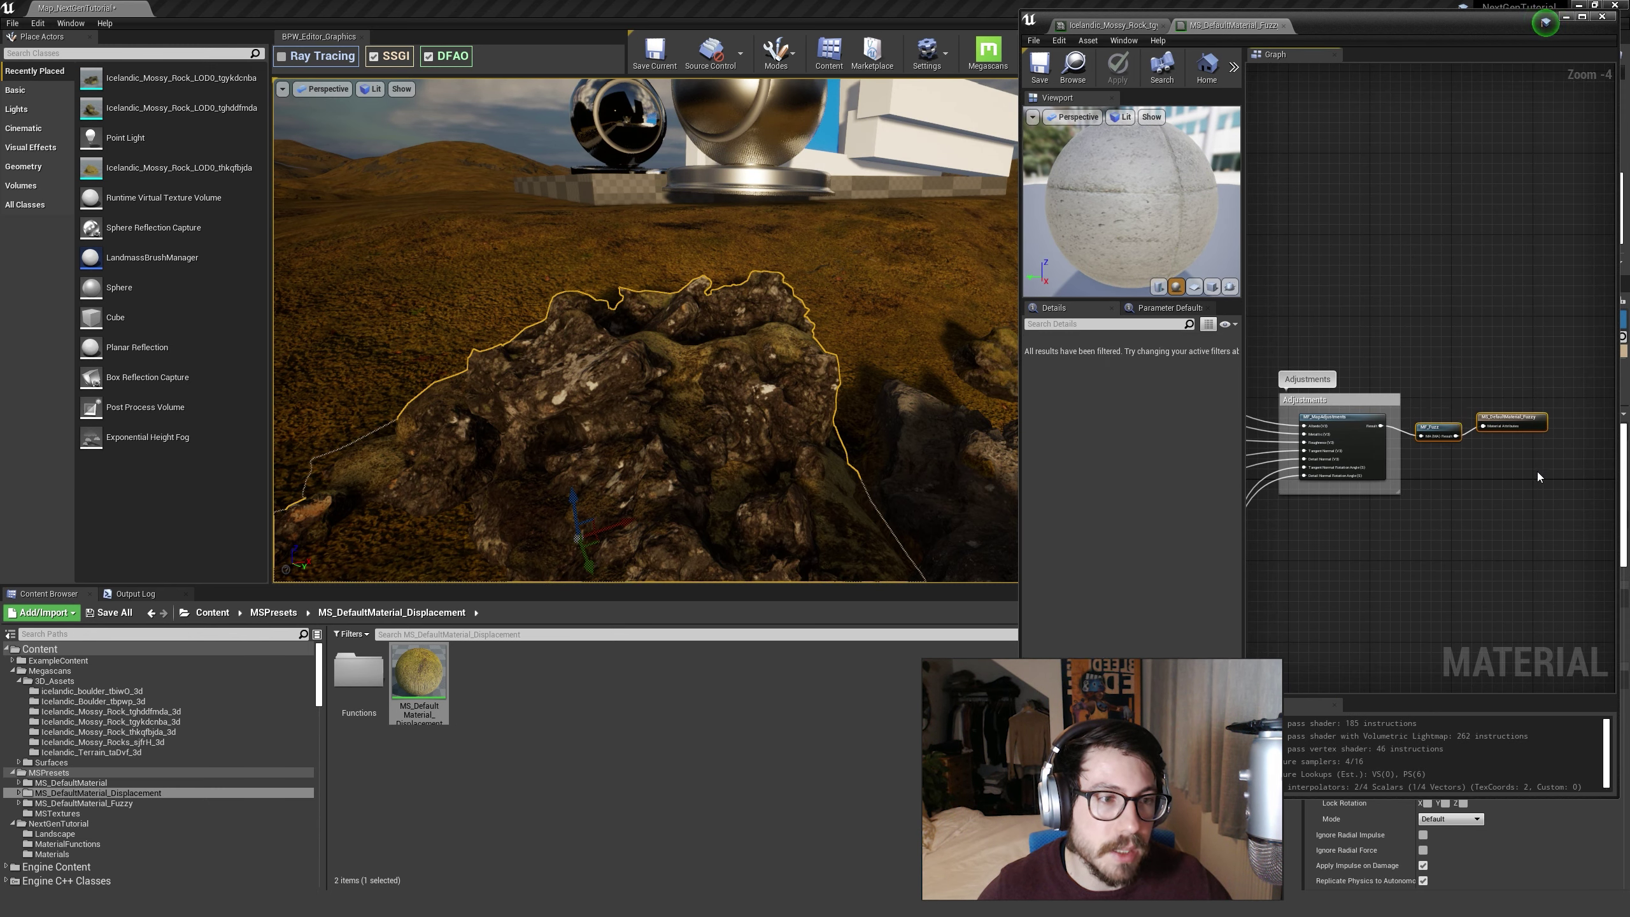
left_click_drag(1375, 442, 1516, 432)
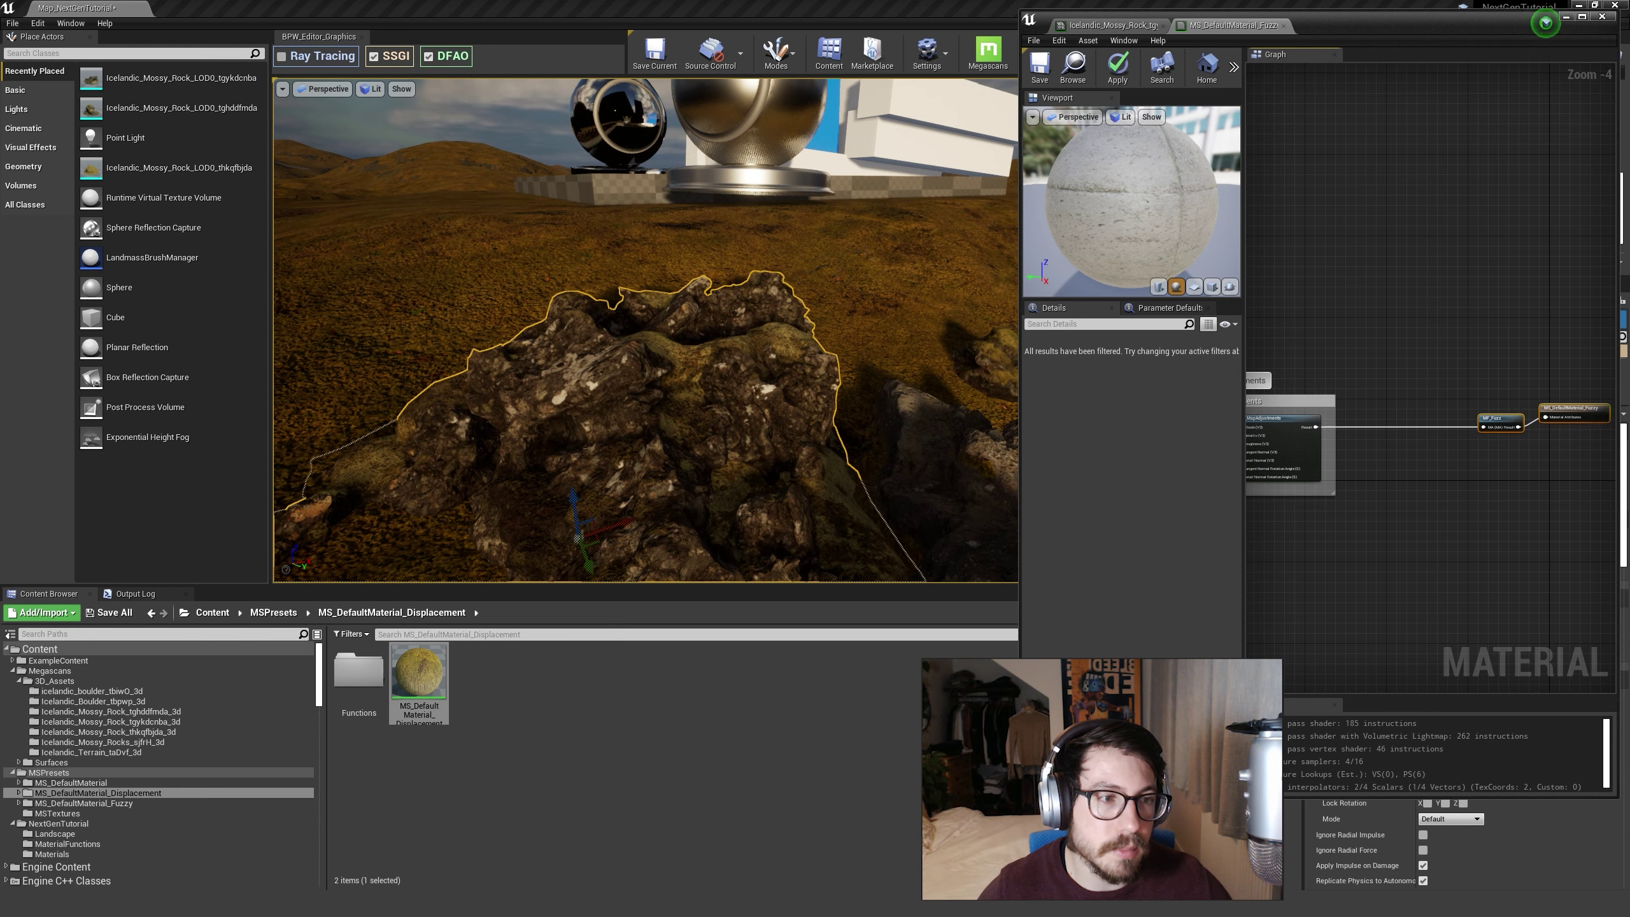
right_click_drag(1560, 426, 1502, 427)
left_click_drag(1514, 416, 1519, 417)
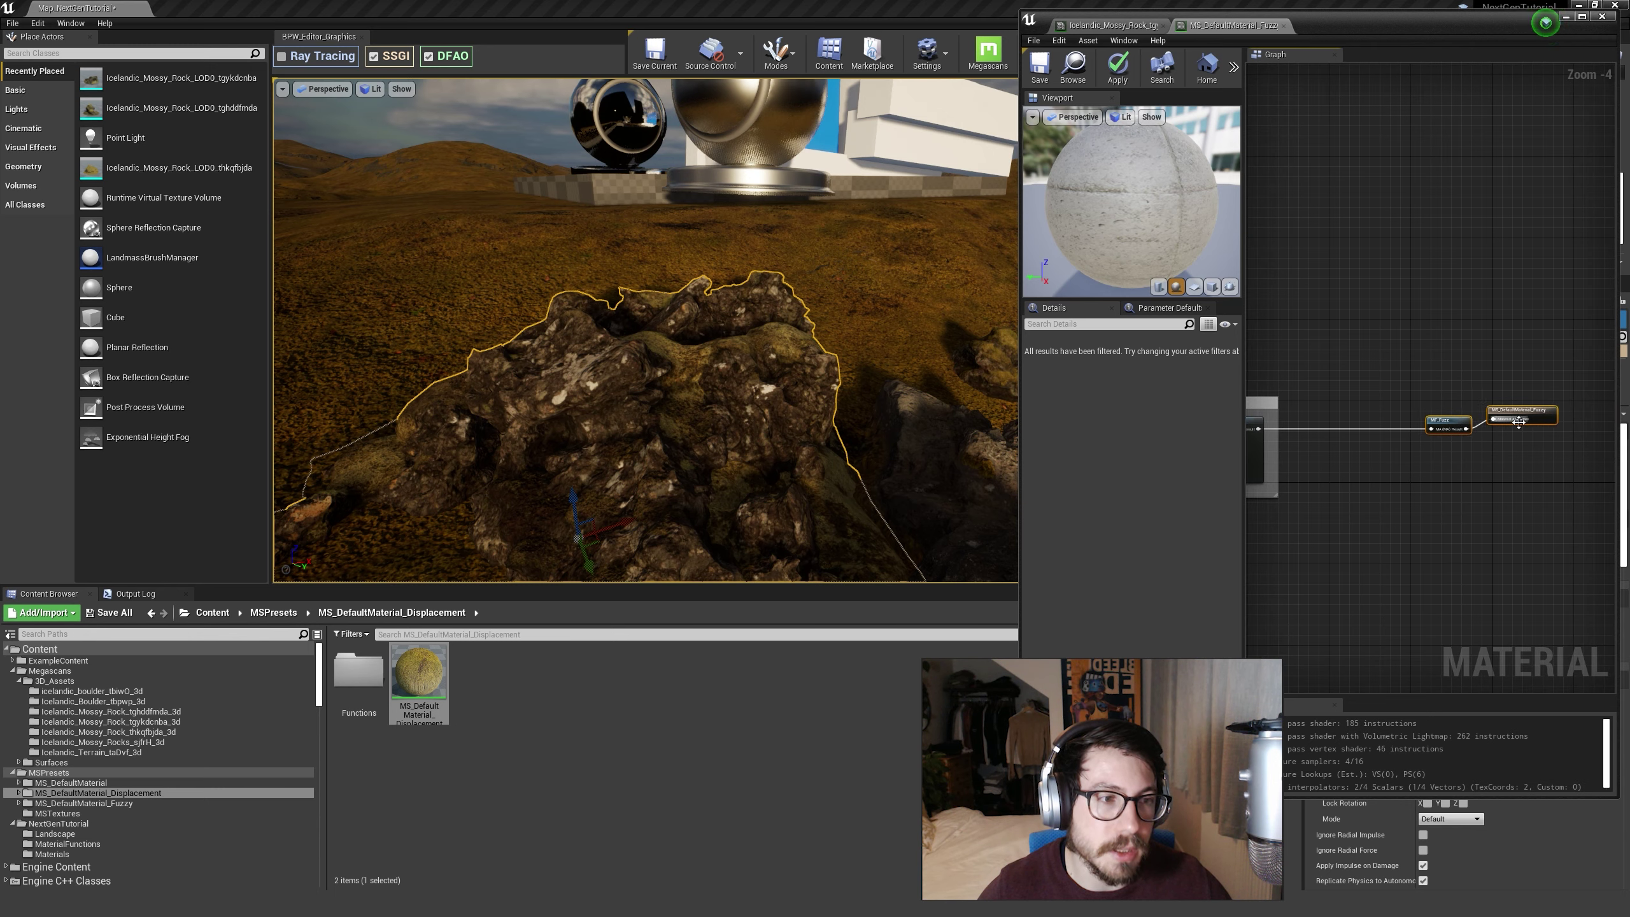
left_click(1525, 395)
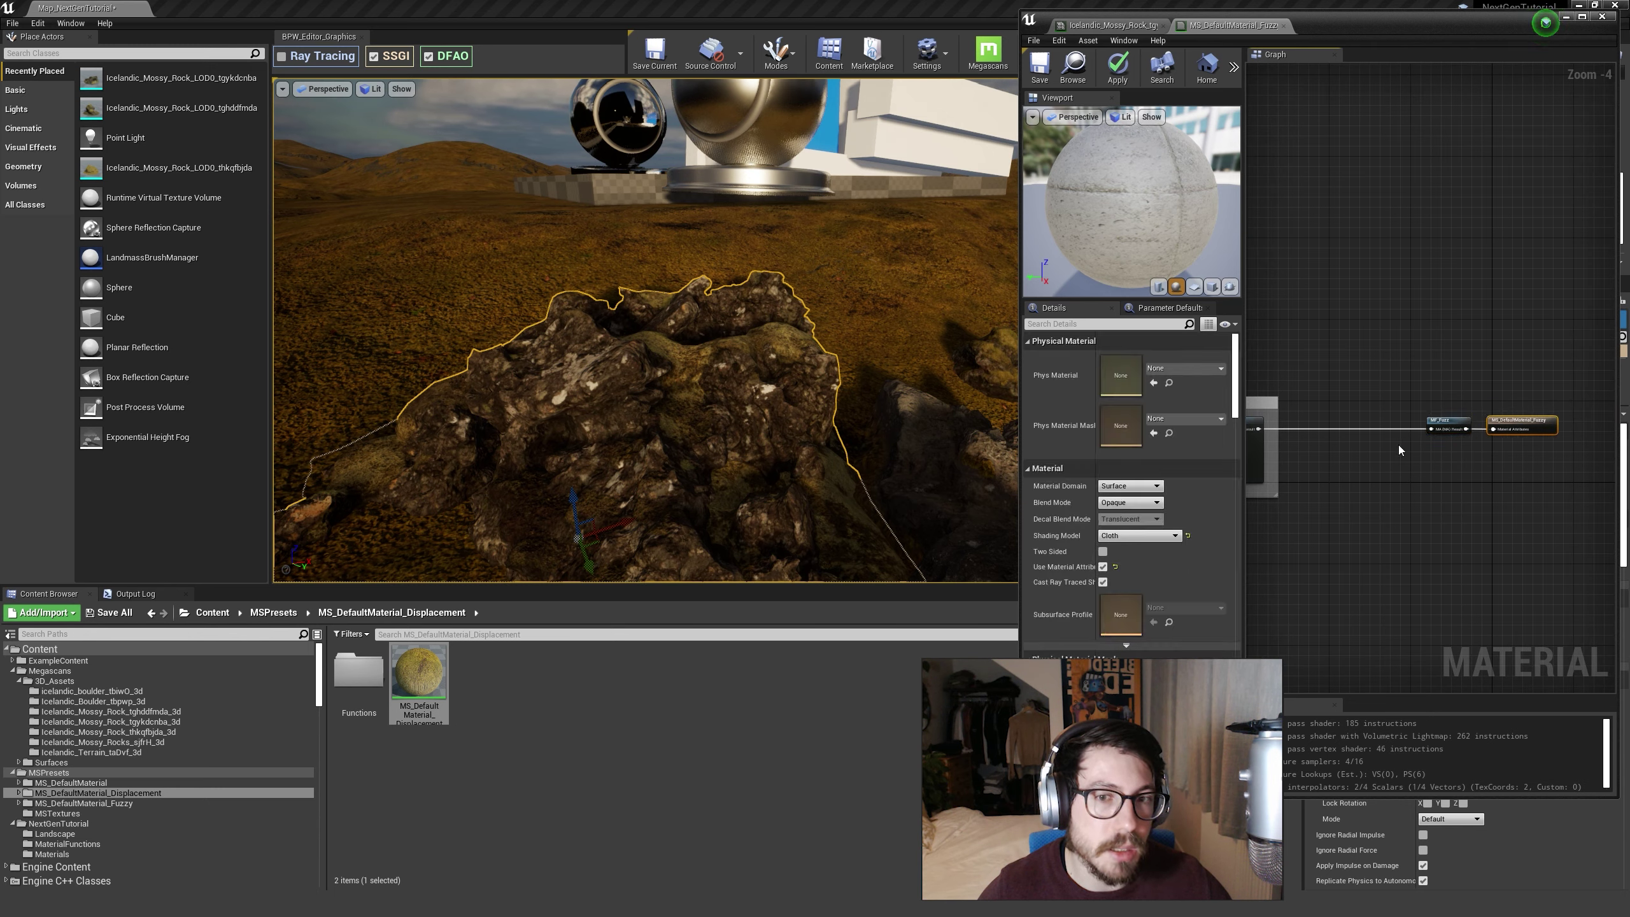
Step: Insert MF_VirtualTextureBlending between the adjustments result and MF_Fuzz, and apply and save the material
scroll(1290, 426, "up", 2)
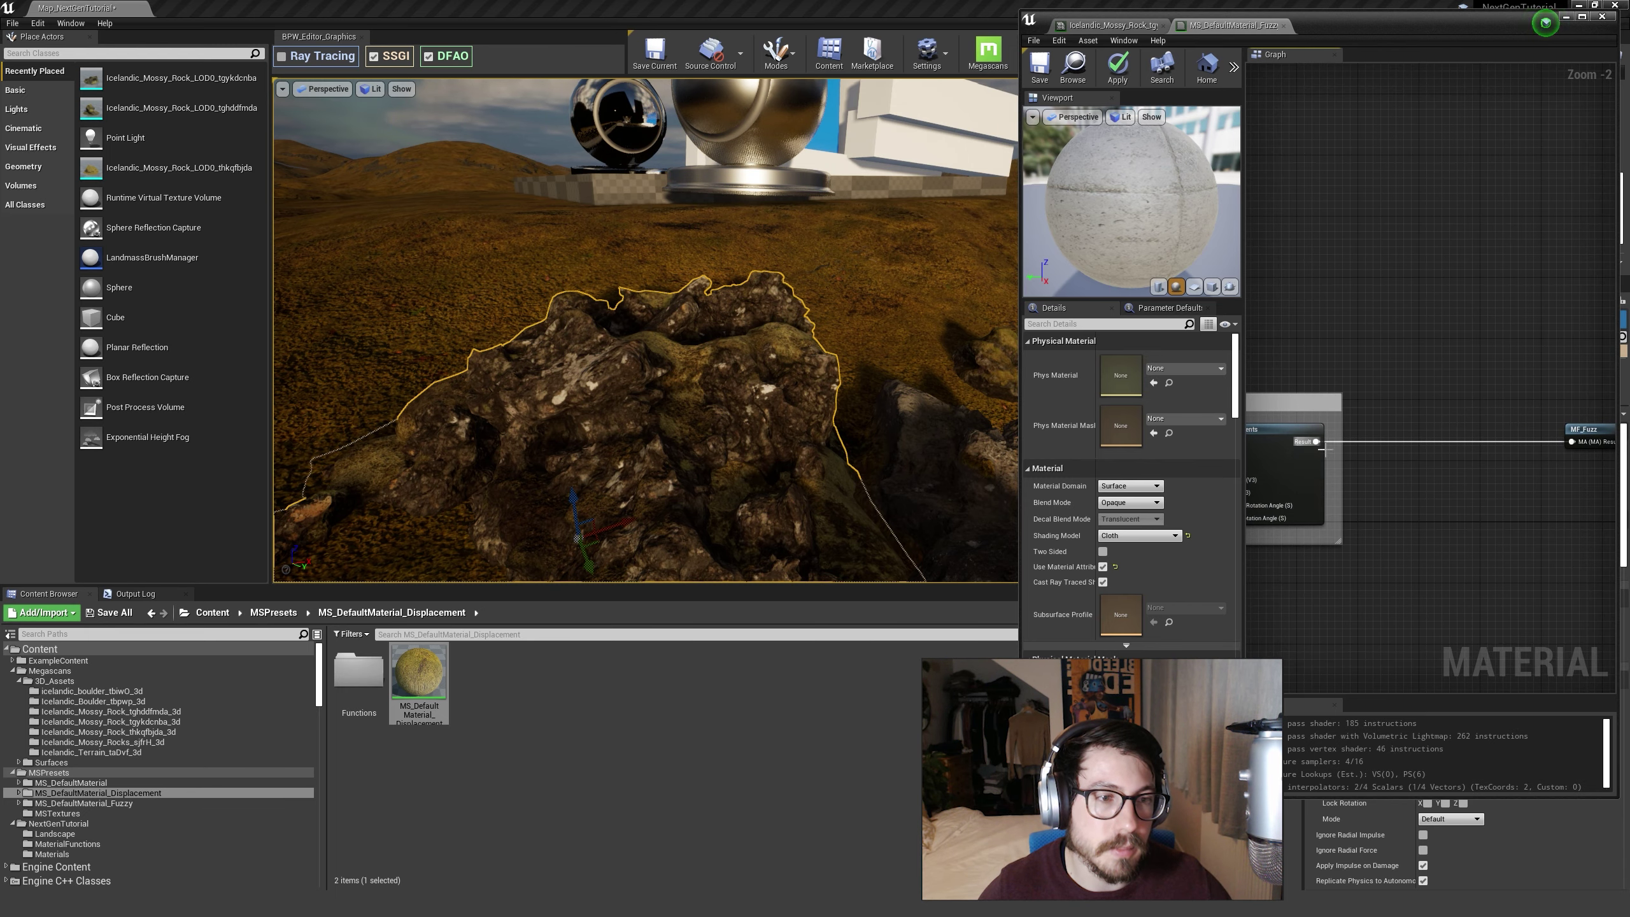
left_click_drag(1401, 423, 1401, 423)
type("mf")
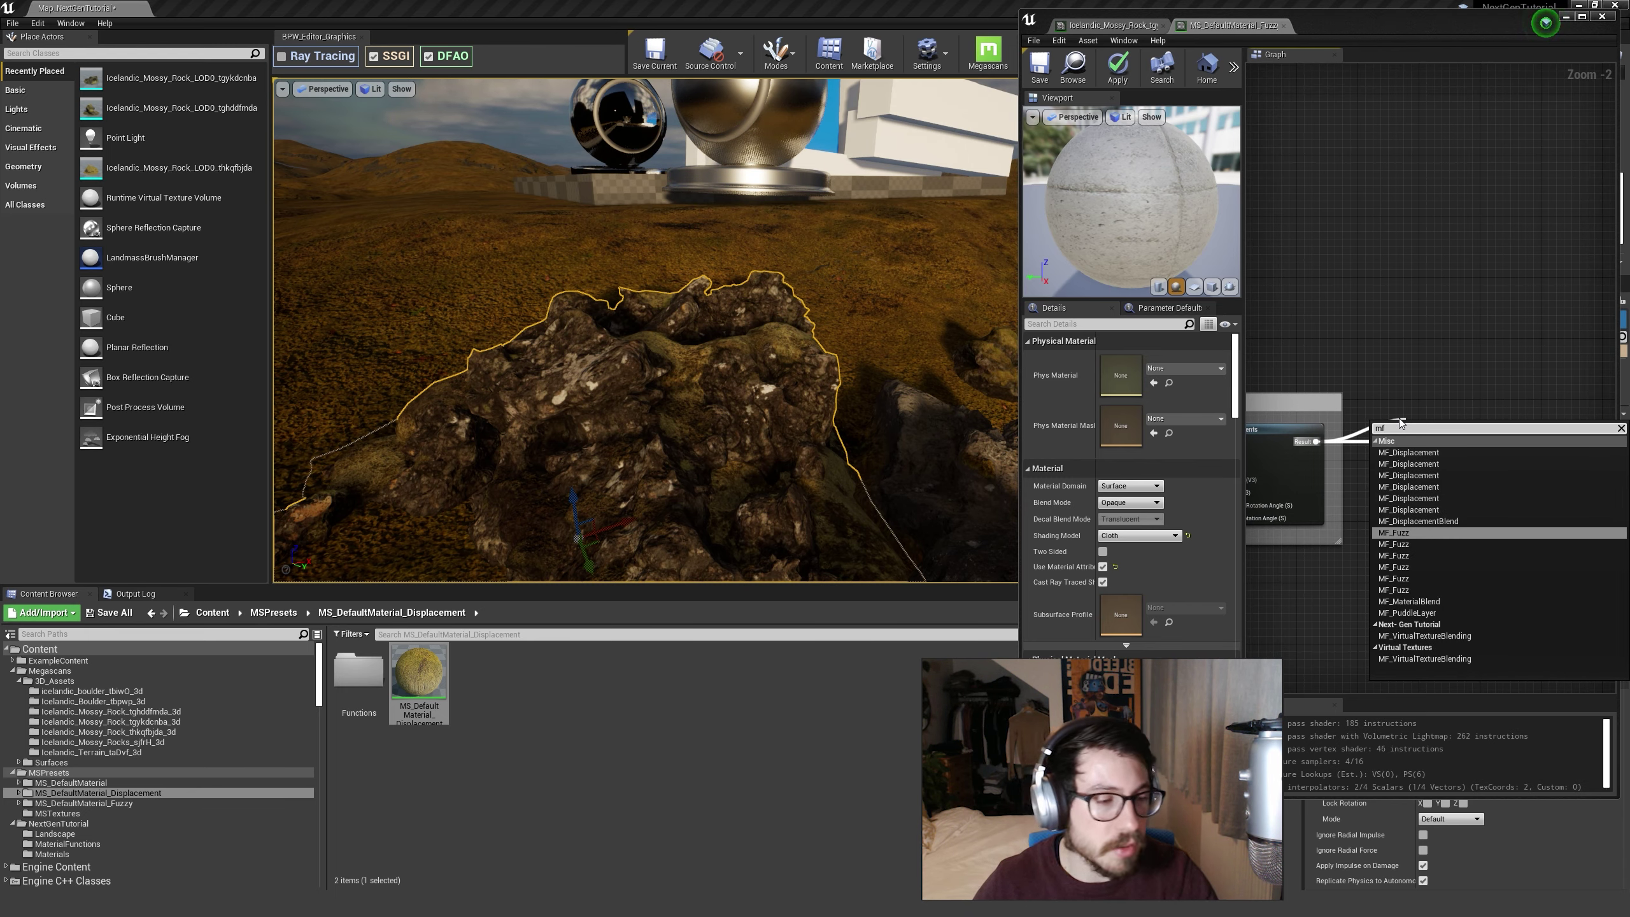
left_click(1425, 636)
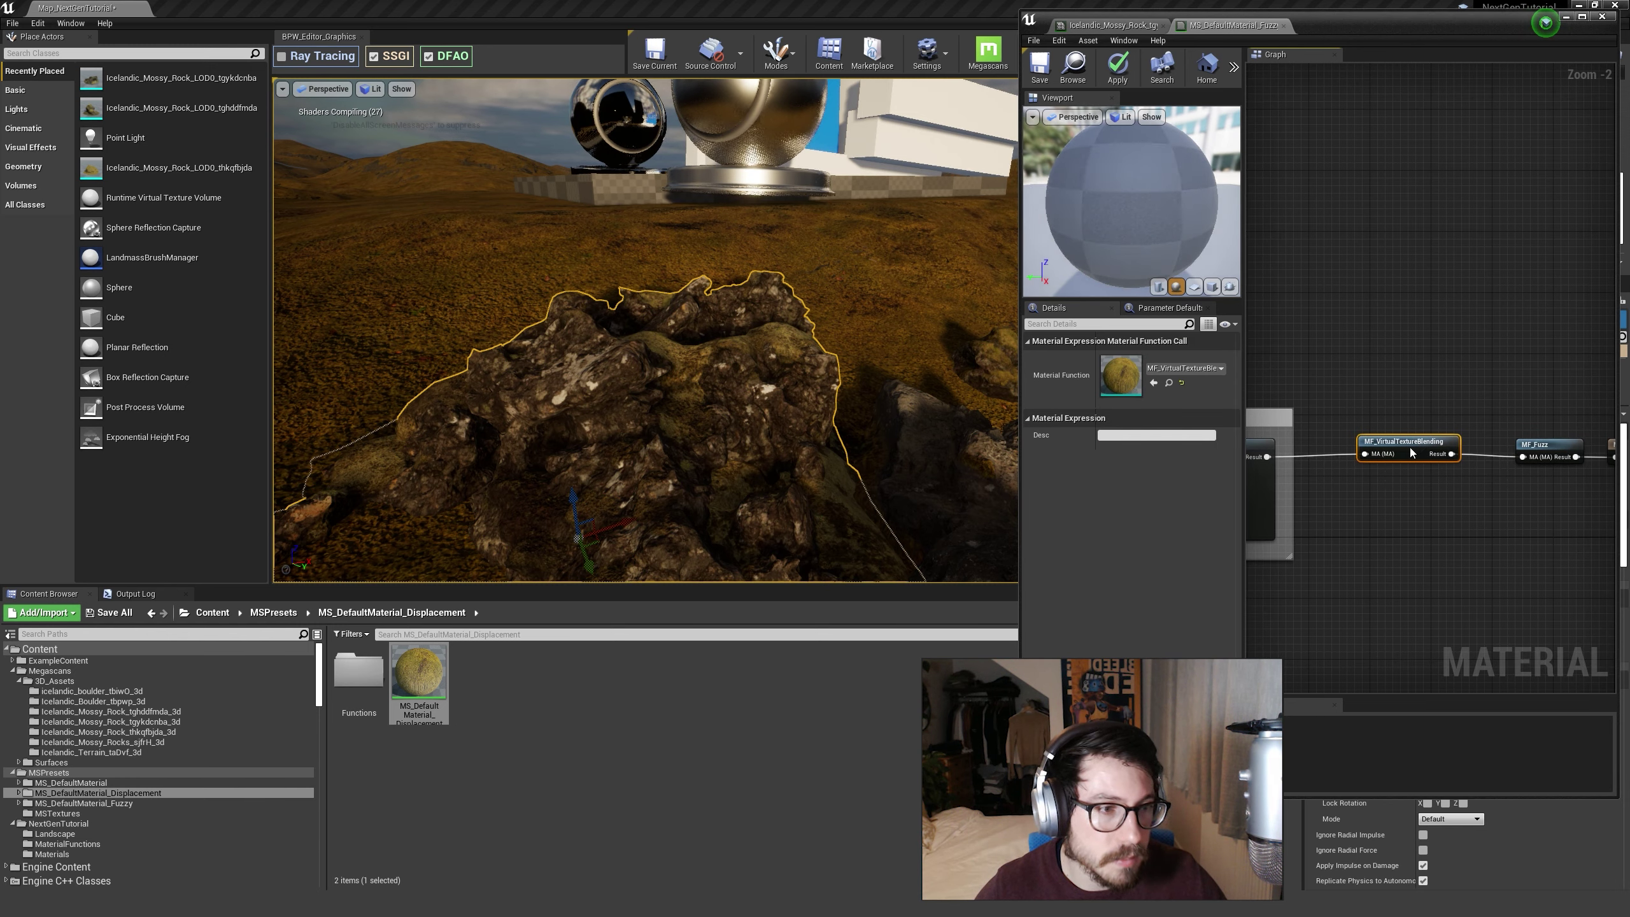
left_click(1343, 193)
left_click(1117, 67)
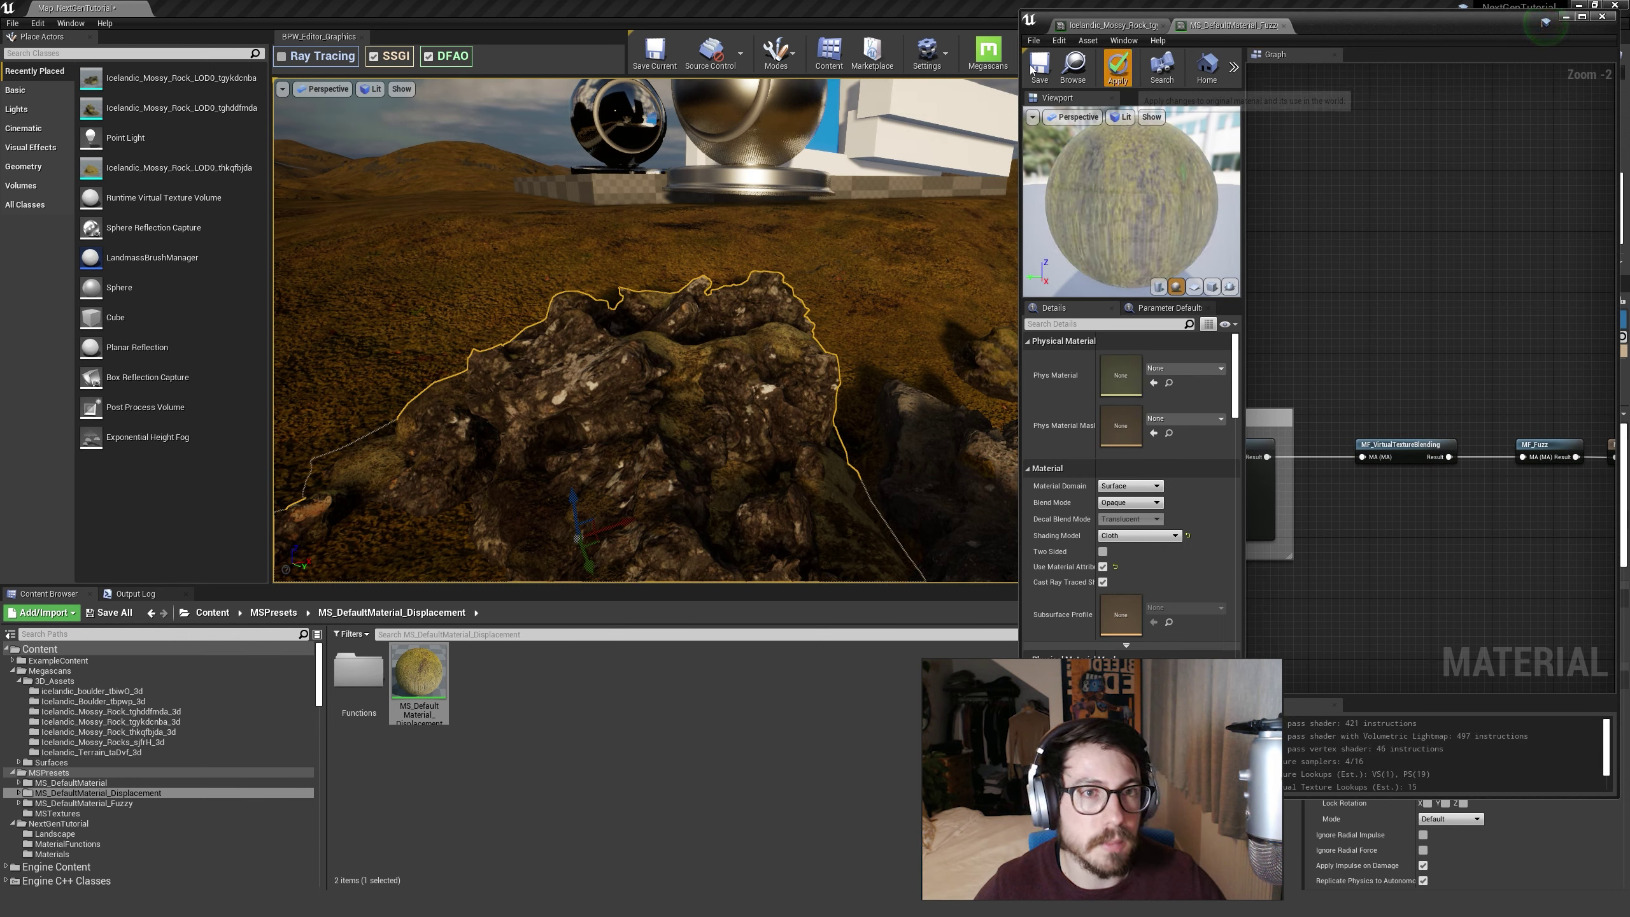
left_click(1040, 68)
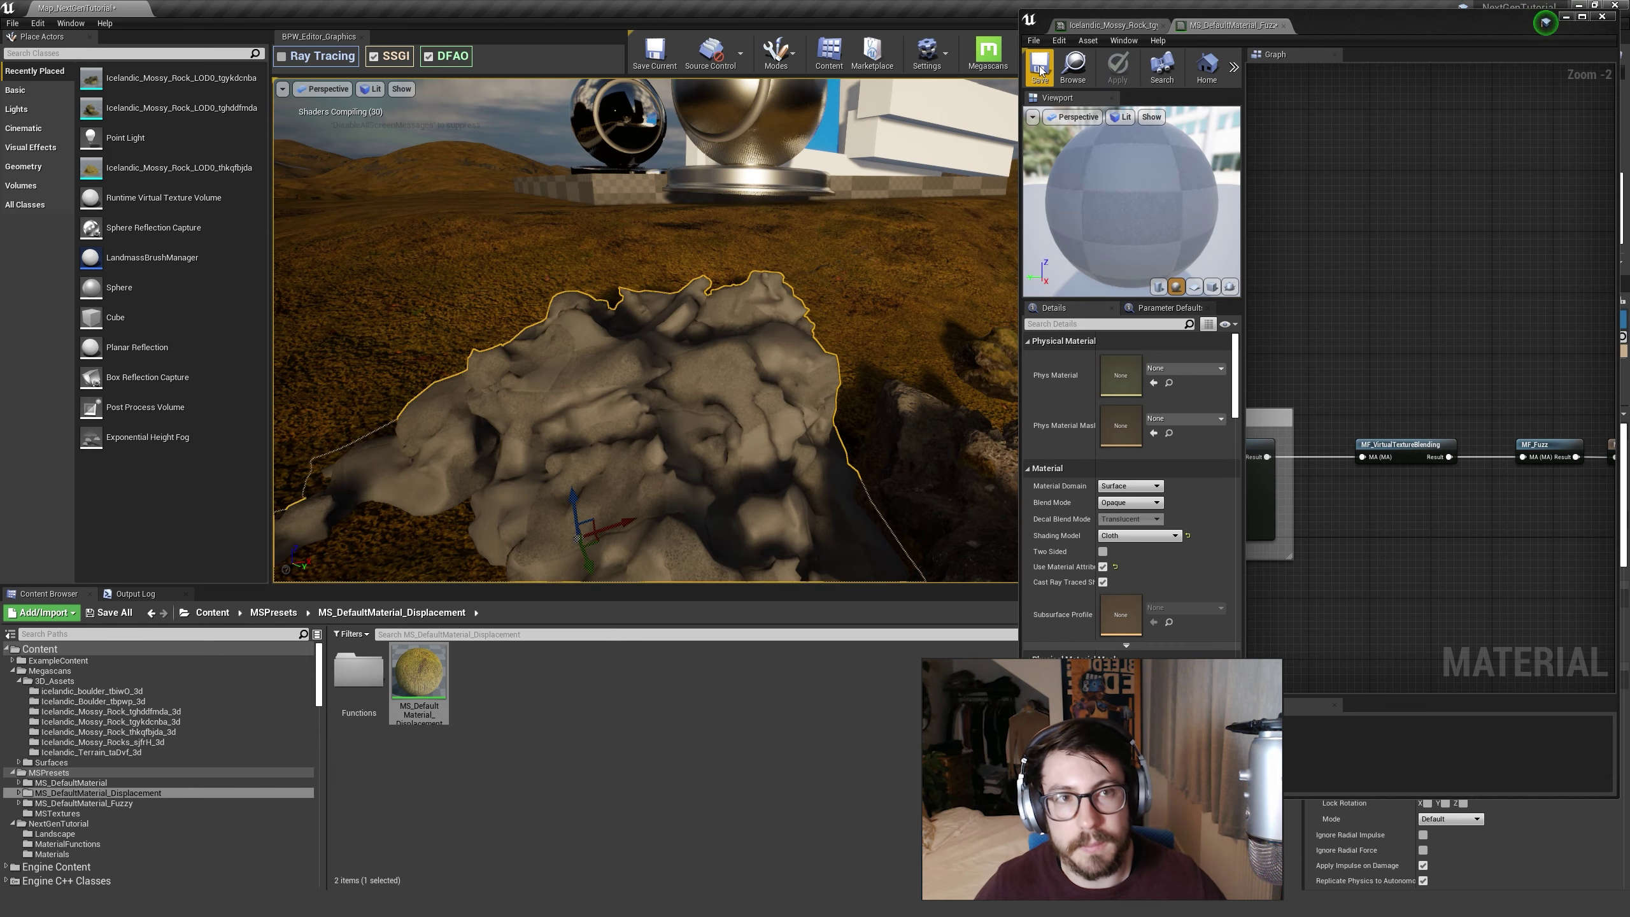
Step: Examine from several angles how the rock blends with the landscape
key("s")
right_click_drag(913, 247, 879, 340)
key("Escape")
key("w")
right_click_drag(680, 333, 656, 363)
key("s")
left_click(681, 333)
mouse_move(644, 283)
left_mouse_down()
mouse_move(627, 256)
mouse_move(644, 284)
left_mouse_up()
key("Escape")
key("s")
right_click_drag(784, 261, 680, 276)
key("d")
key("d")
Step: Change the rock material instance's parent to MS_DefaultMaterial_Displacement
left_click(1113, 26)
right_click_drag(680, 334, 713, 379)
key("w")
key("d")
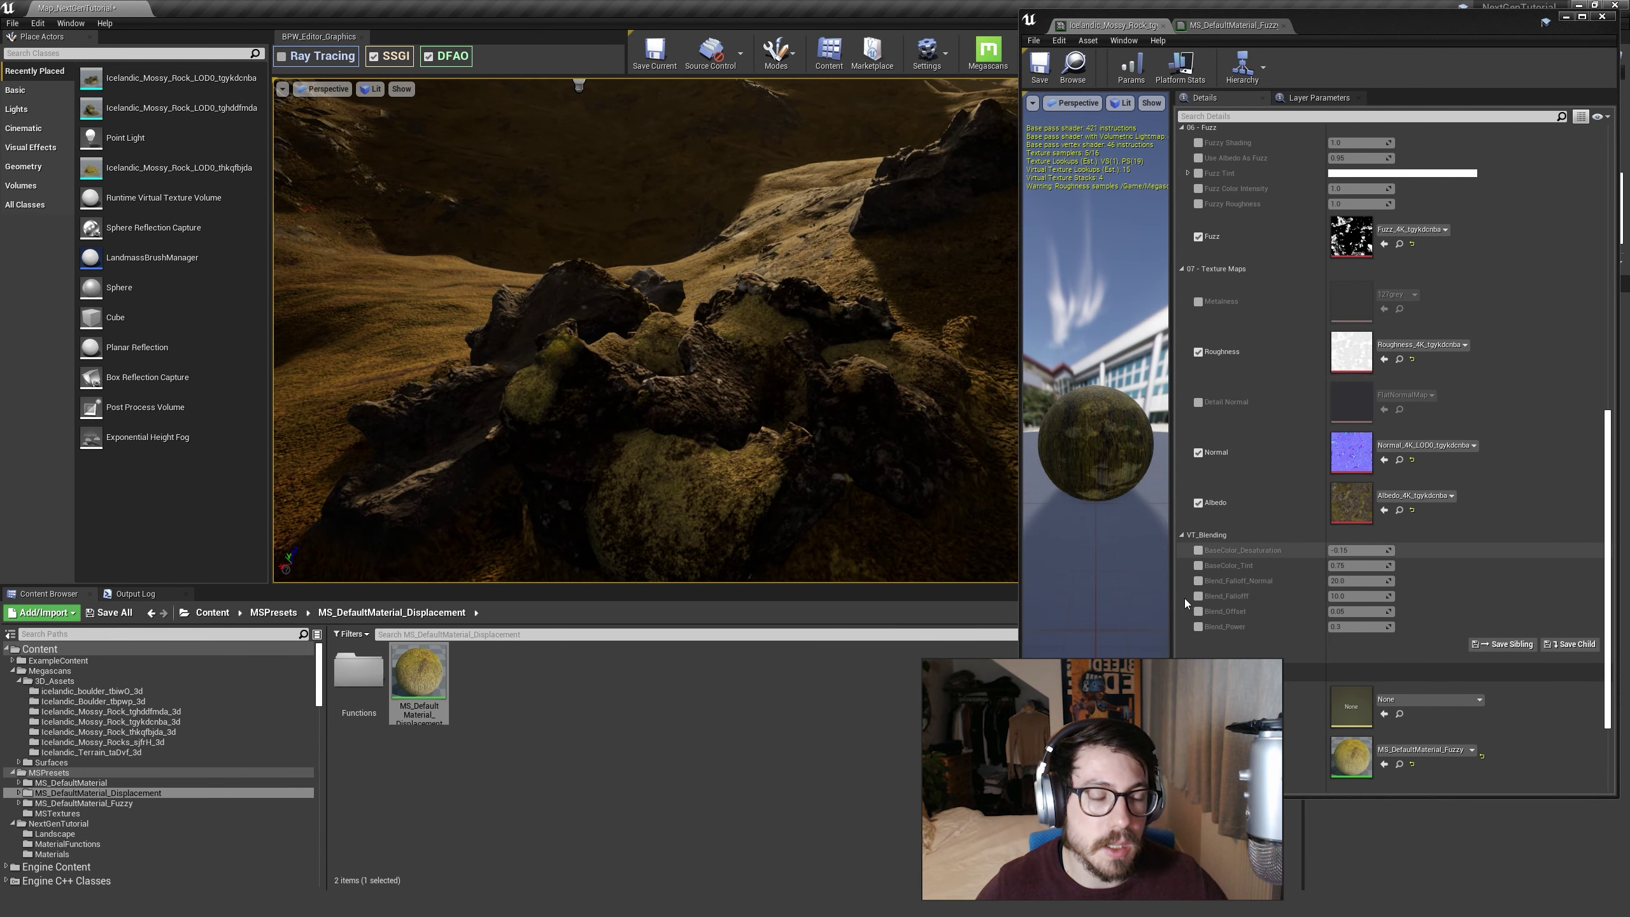
left_click(126, 795)
left_click(414, 688)
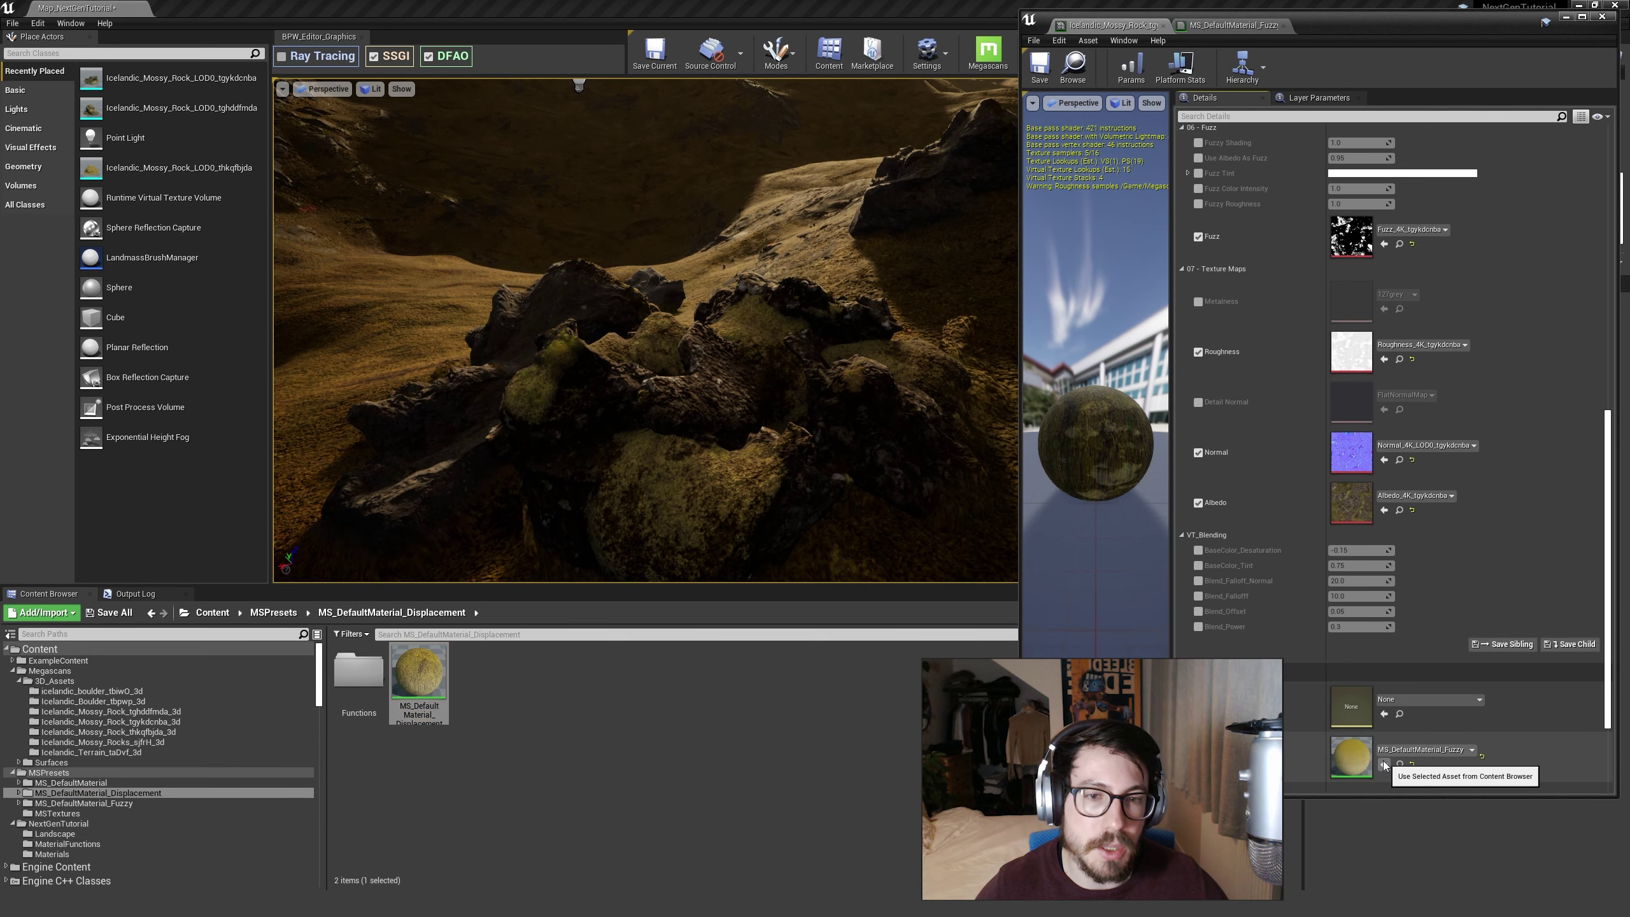
left_click(1384, 764)
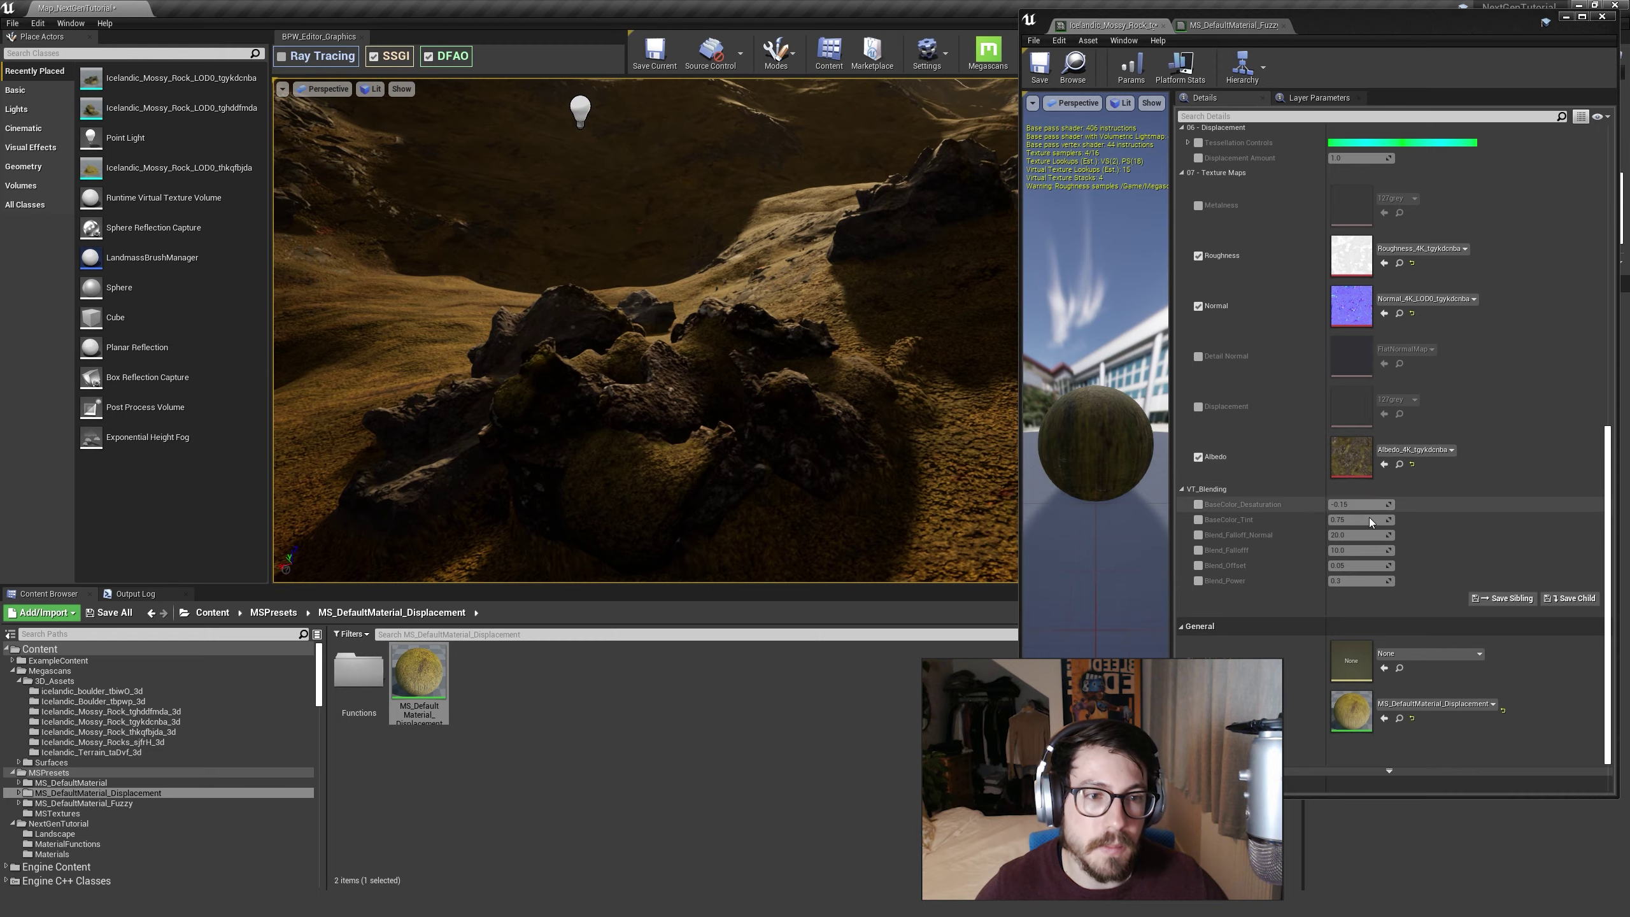
Step: Enable the instance's Displacement texture map, assign Displacement_4K_tgykdcnba to it, and select the rock in the level
key("w")
right_click_drag(874, 386, 905, 465)
key("s")
key("w")
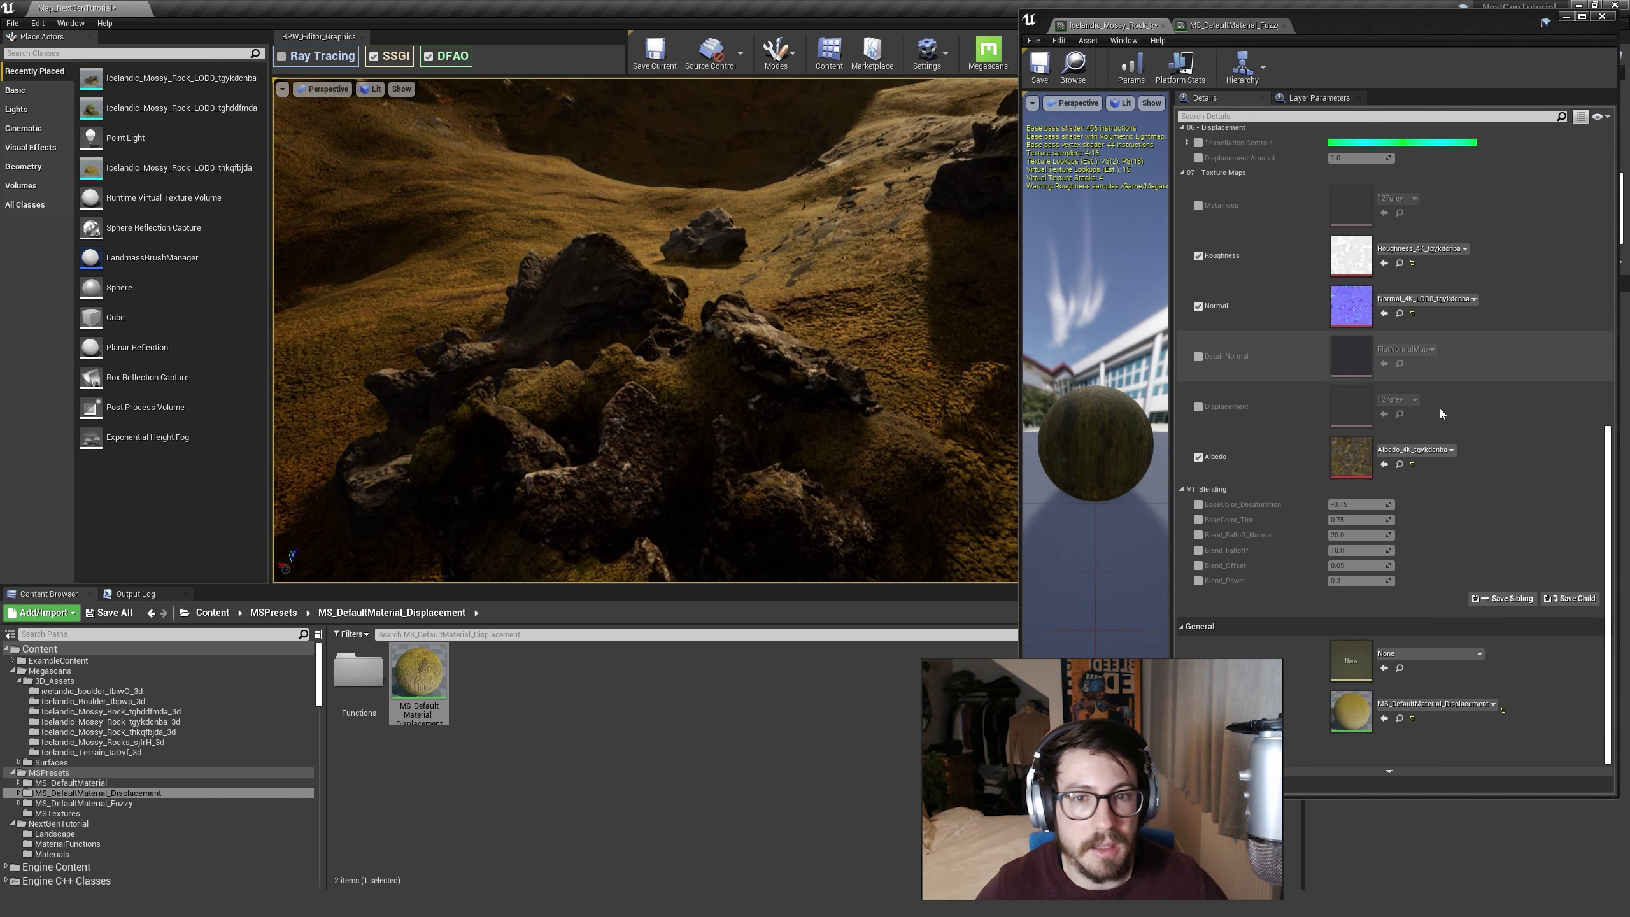
scroll(1439, 408, "up", 3)
scroll(1322, 599, "up", 2)
scroll(1243, 582, "down", 2)
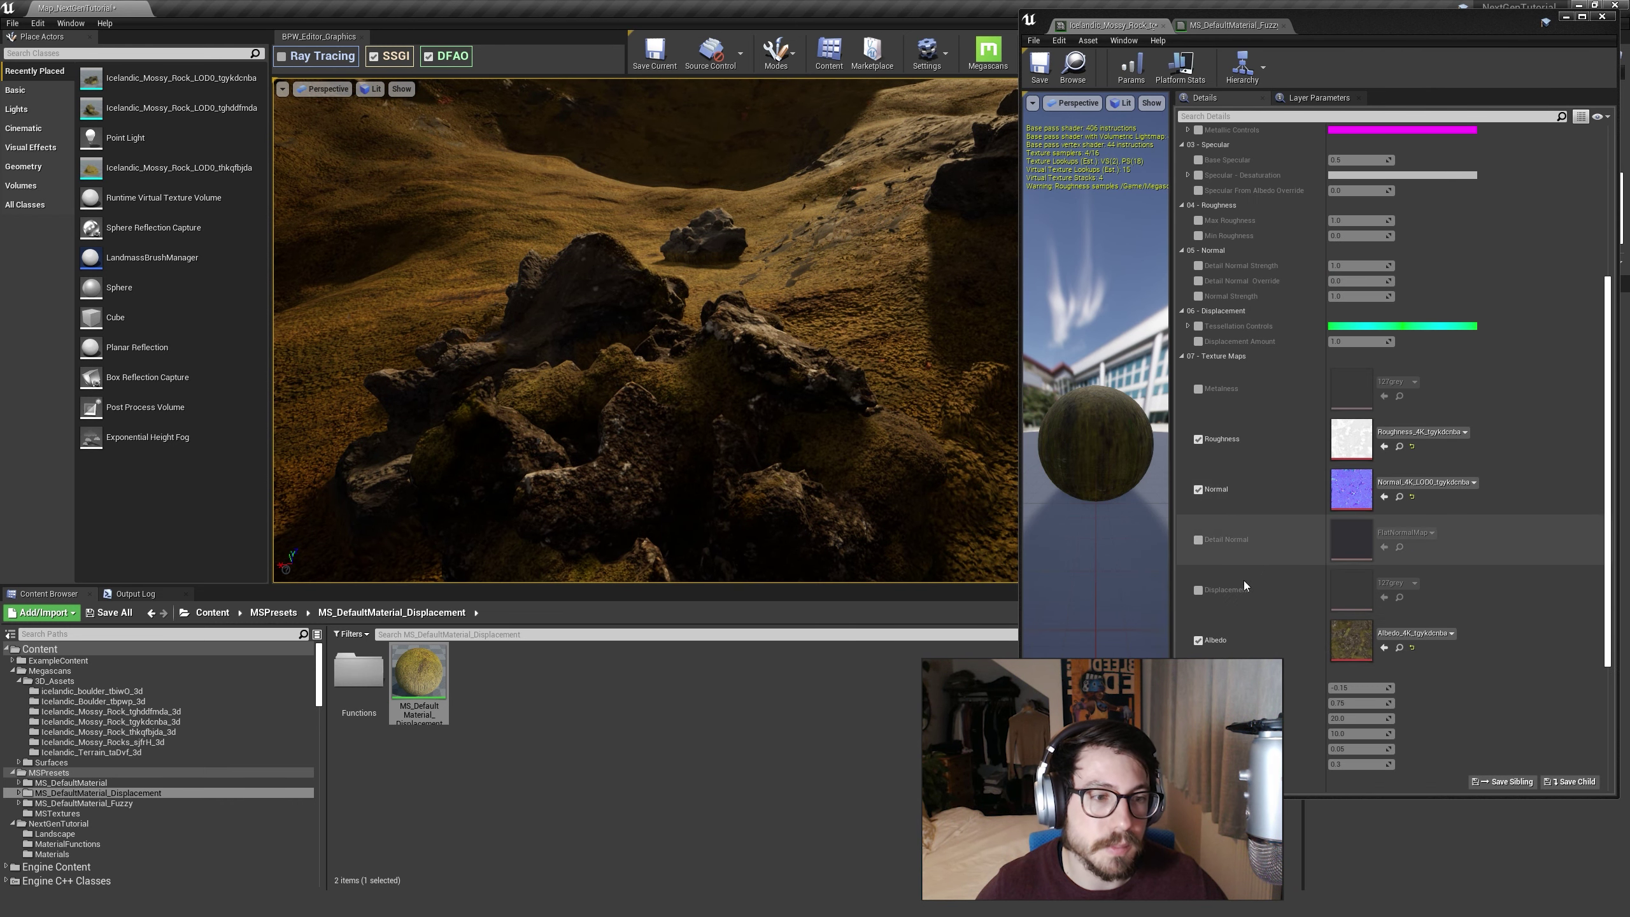
left_click(1198, 589)
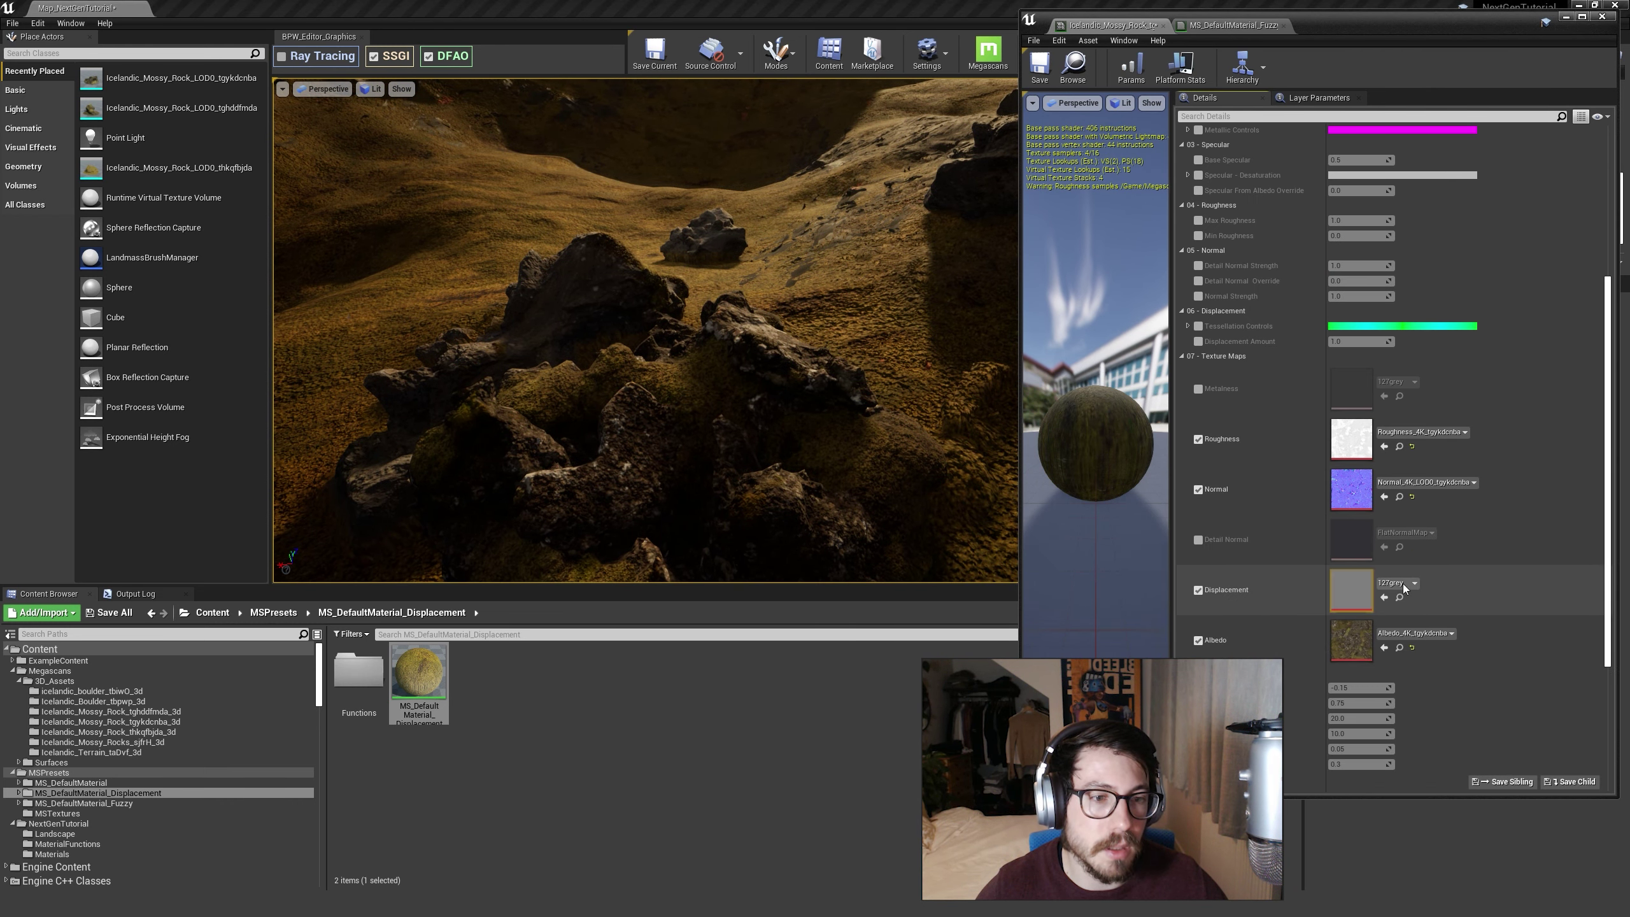
left_click(1400, 649)
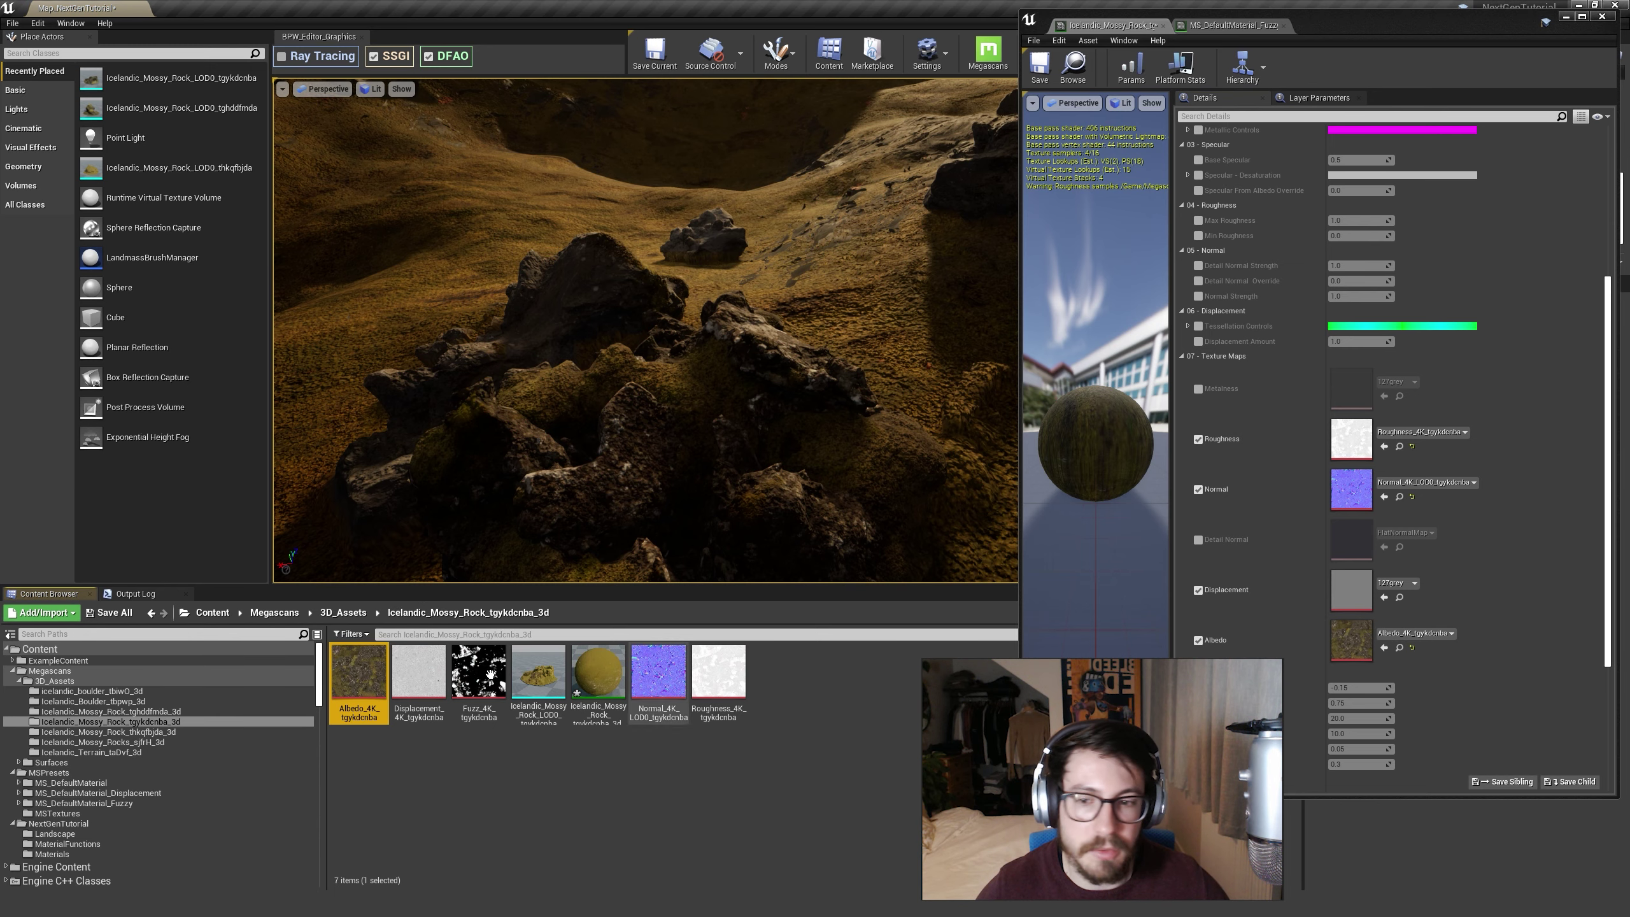
left_click(1384, 598)
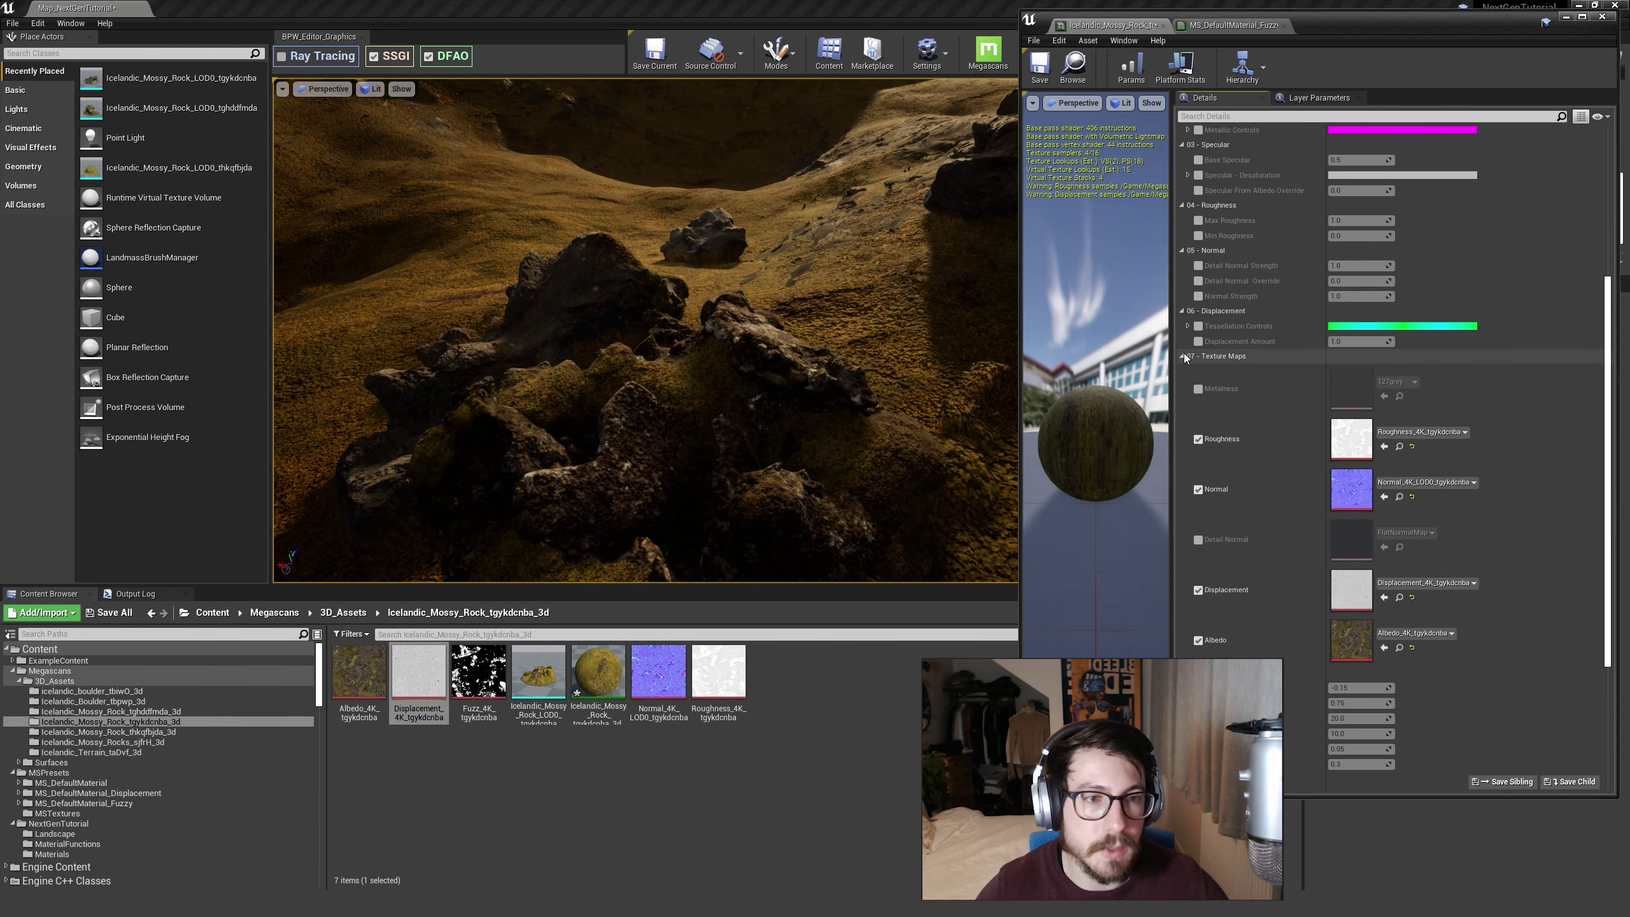
left_click(691, 437)
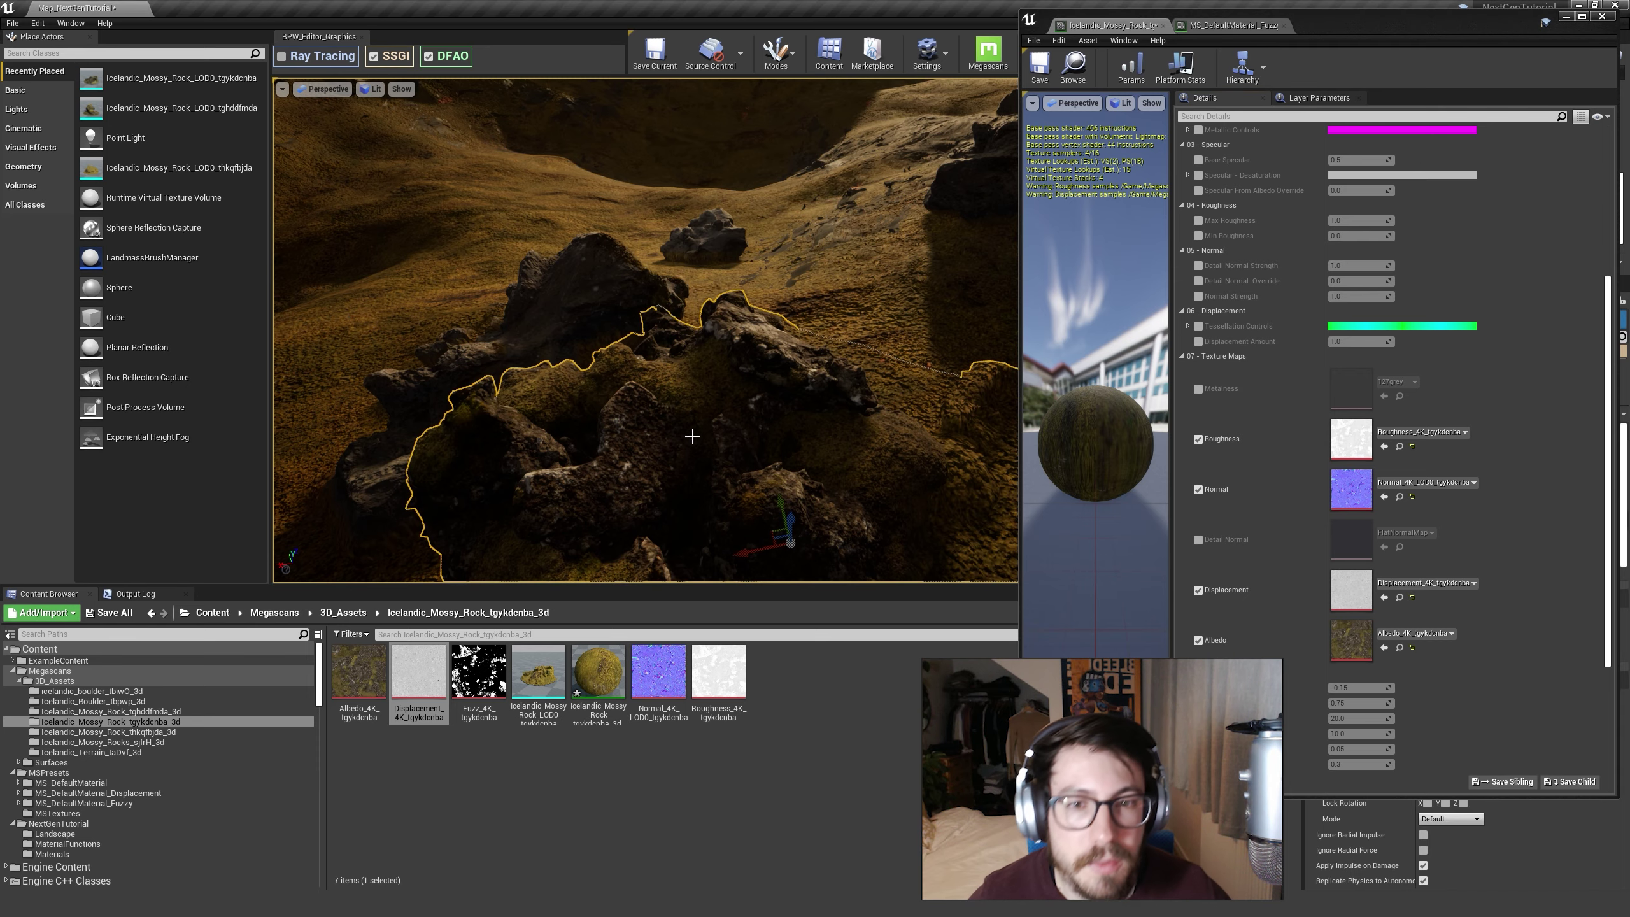
Step: Move in close to the mossy rock and display the viewport in Brush Wireframe to inspect its mesh
key("Escape")
key("w")
mouse_move(699, 396)
right_mouse_down()
mouse_move(696, 449)
mouse_move(699, 411)
right_mouse_up()
left_click(699, 411)
left_click(374, 90)
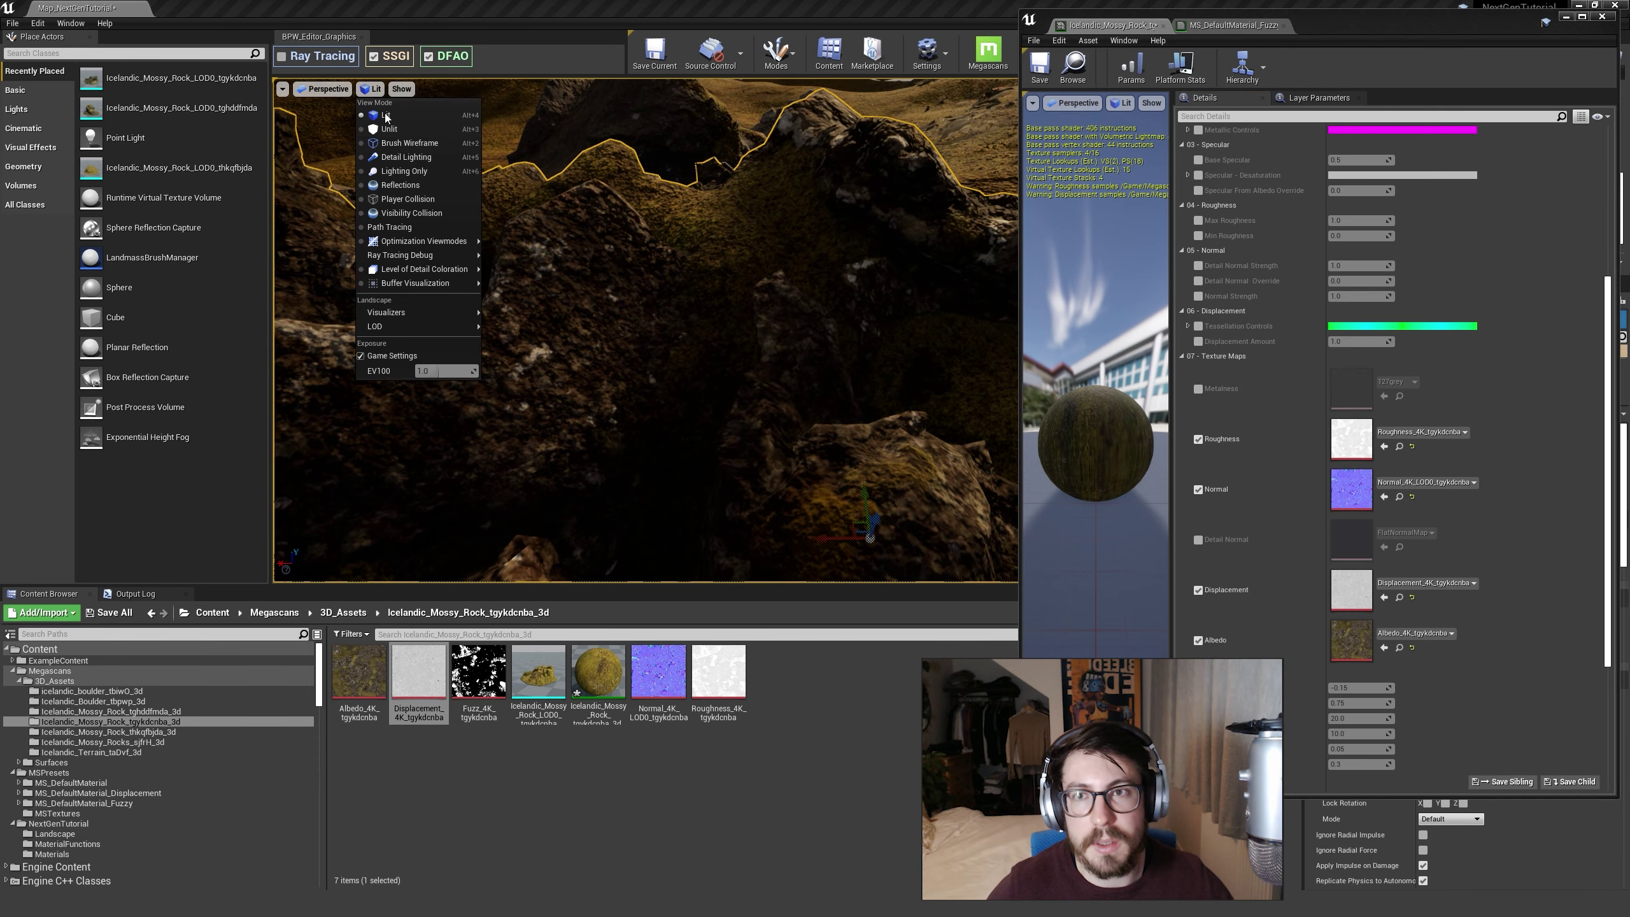
left_click(405, 144)
right_click_drag(642, 360, 694, 386)
Step: Enable Tessellation Controls and Displacement Amount in the rock's material instance, and raise Displacement Amount to about 8.93
left_click(1199, 326)
left_click(1189, 326)
left_click(1199, 402)
left_click(1357, 375)
left_click(1358, 405)
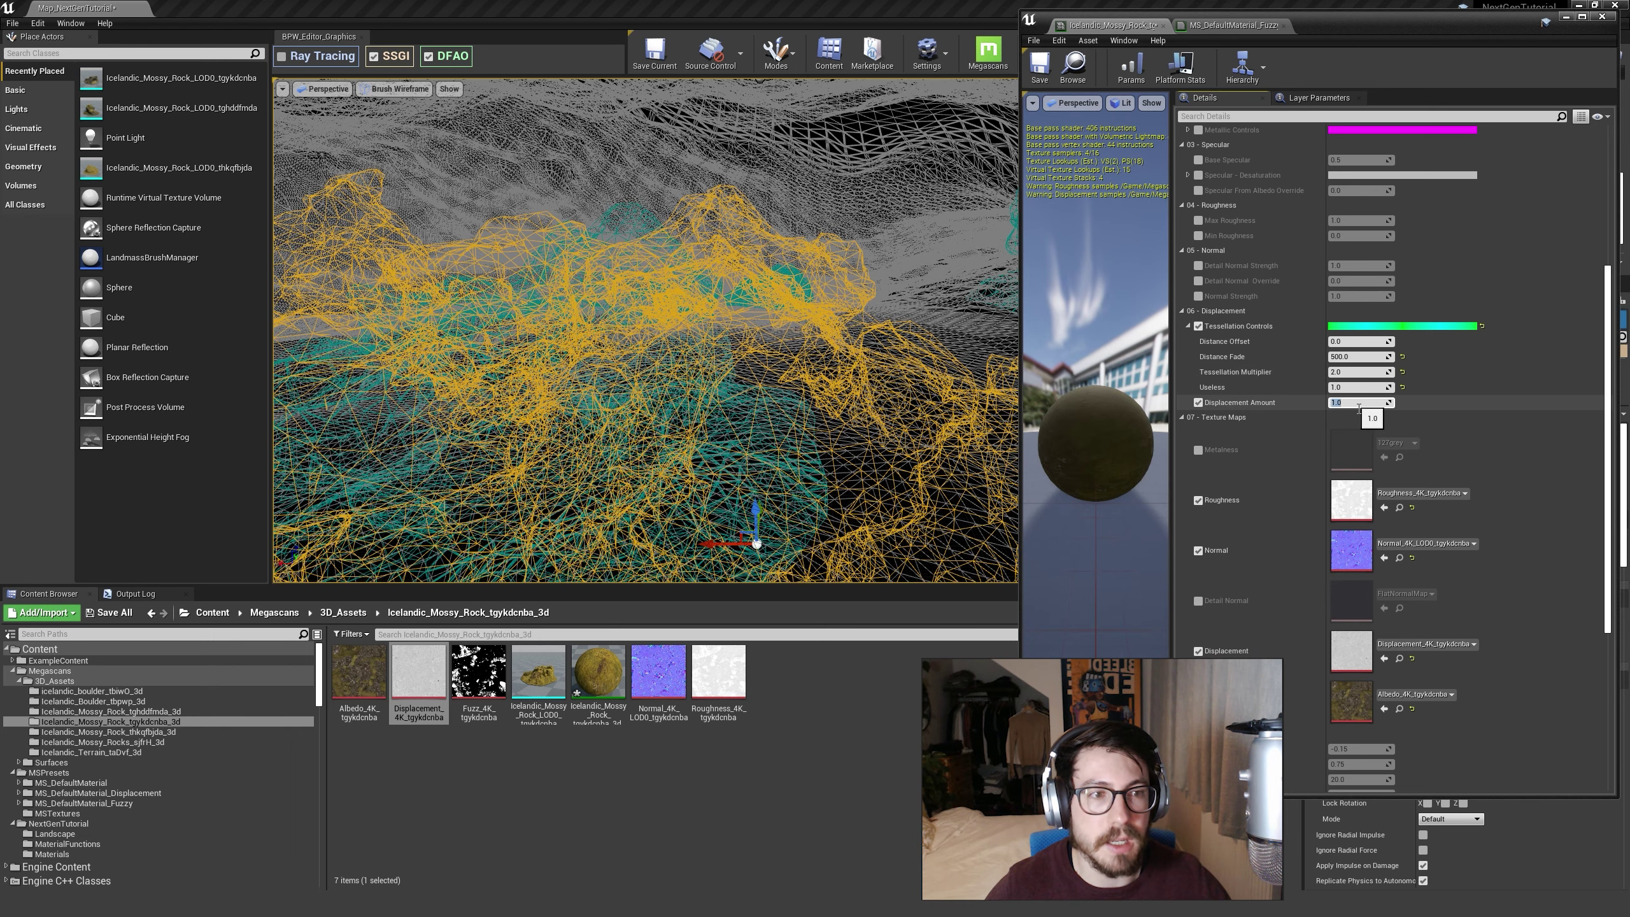
left_click_drag(1354, 403, 1386, 404)
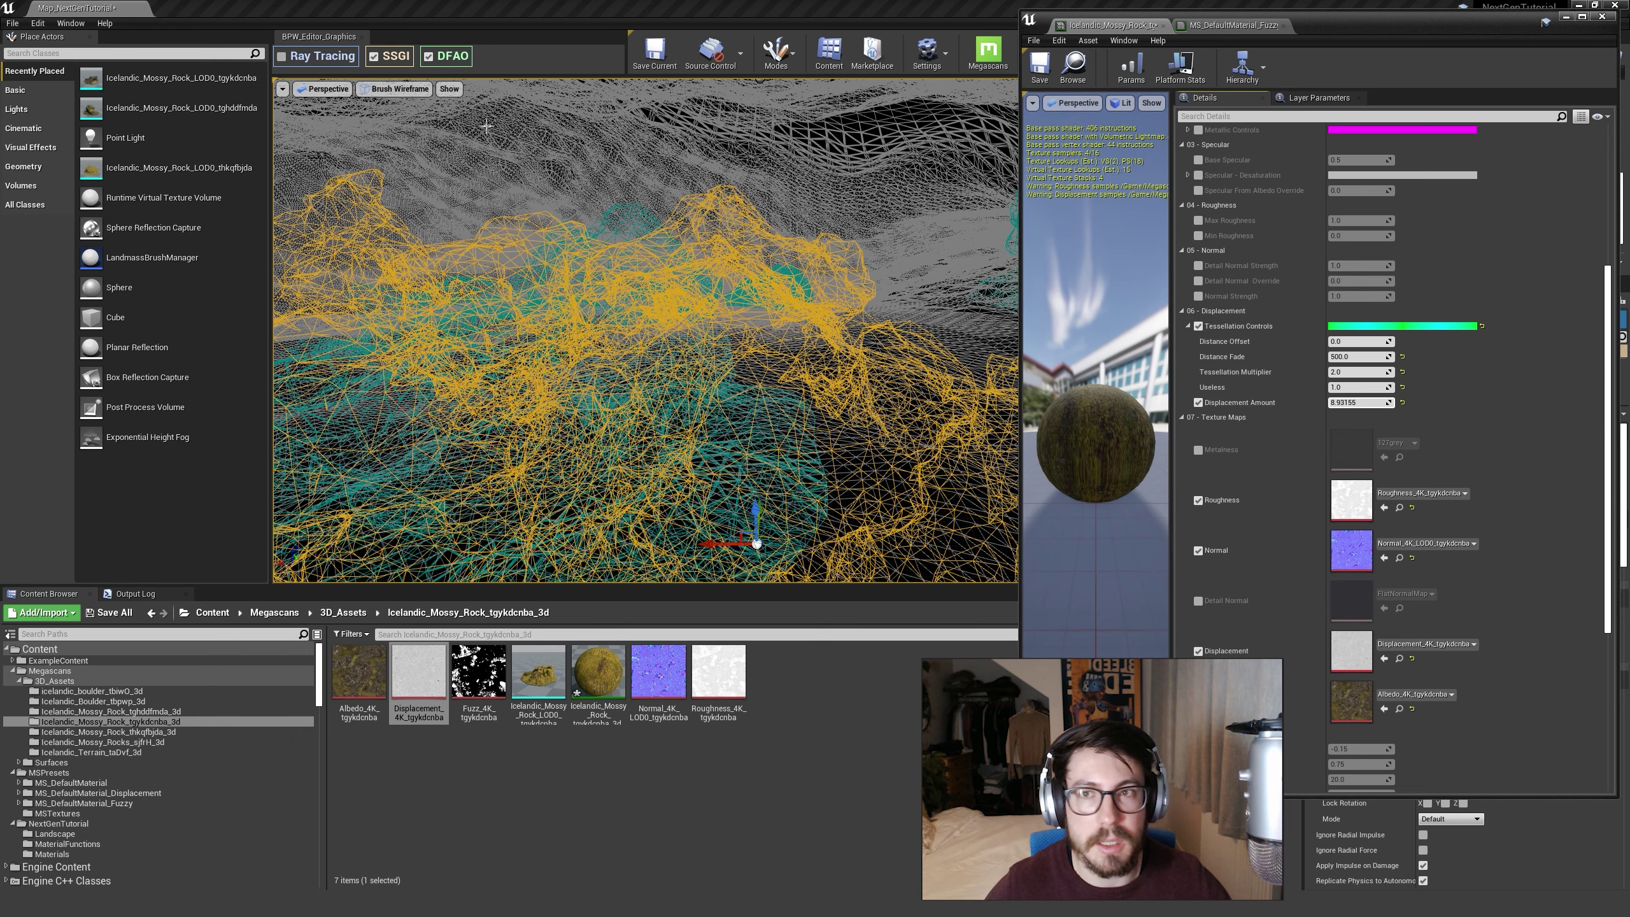
Step: Return the viewport to Lit shading and examine the displaced rock on the landscape from farther away
left_click(380, 96)
left_click(389, 116)
scroll(754, 401, "down", 6)
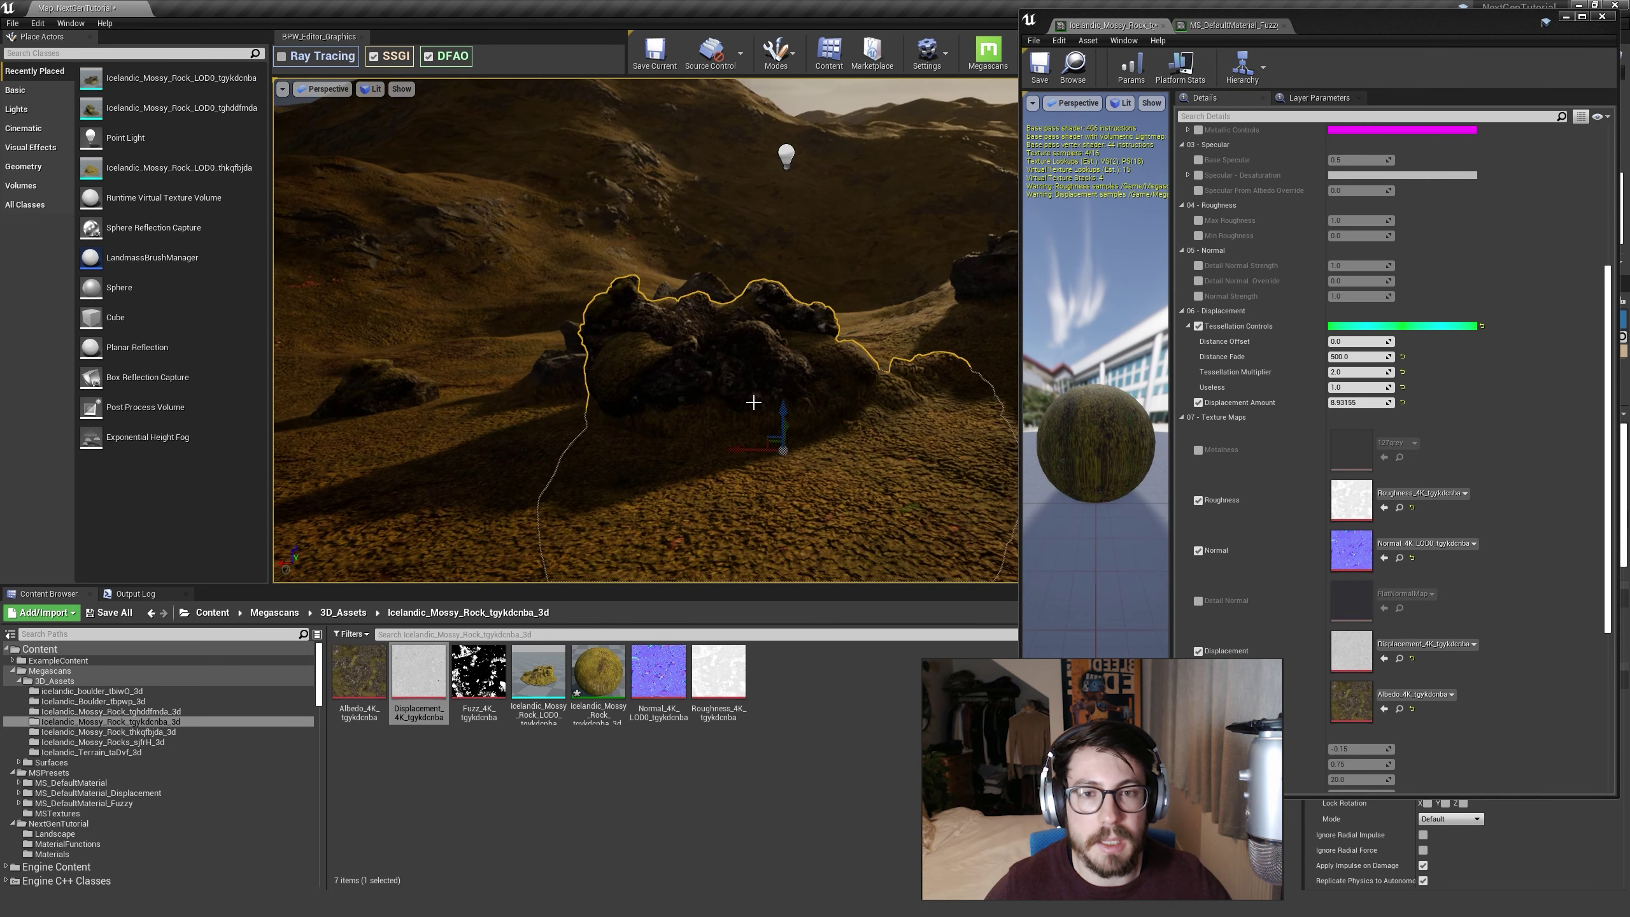
right_click_drag(754, 401, 773, 373)
Step: Open the parent MS_DefaultMaterial_Displacement, set its Max Displacement to 200 and tessellation mode to PN Triangles, and apply the changes
scroll(1350, 629, "down", 10)
double_click(1366, 642)
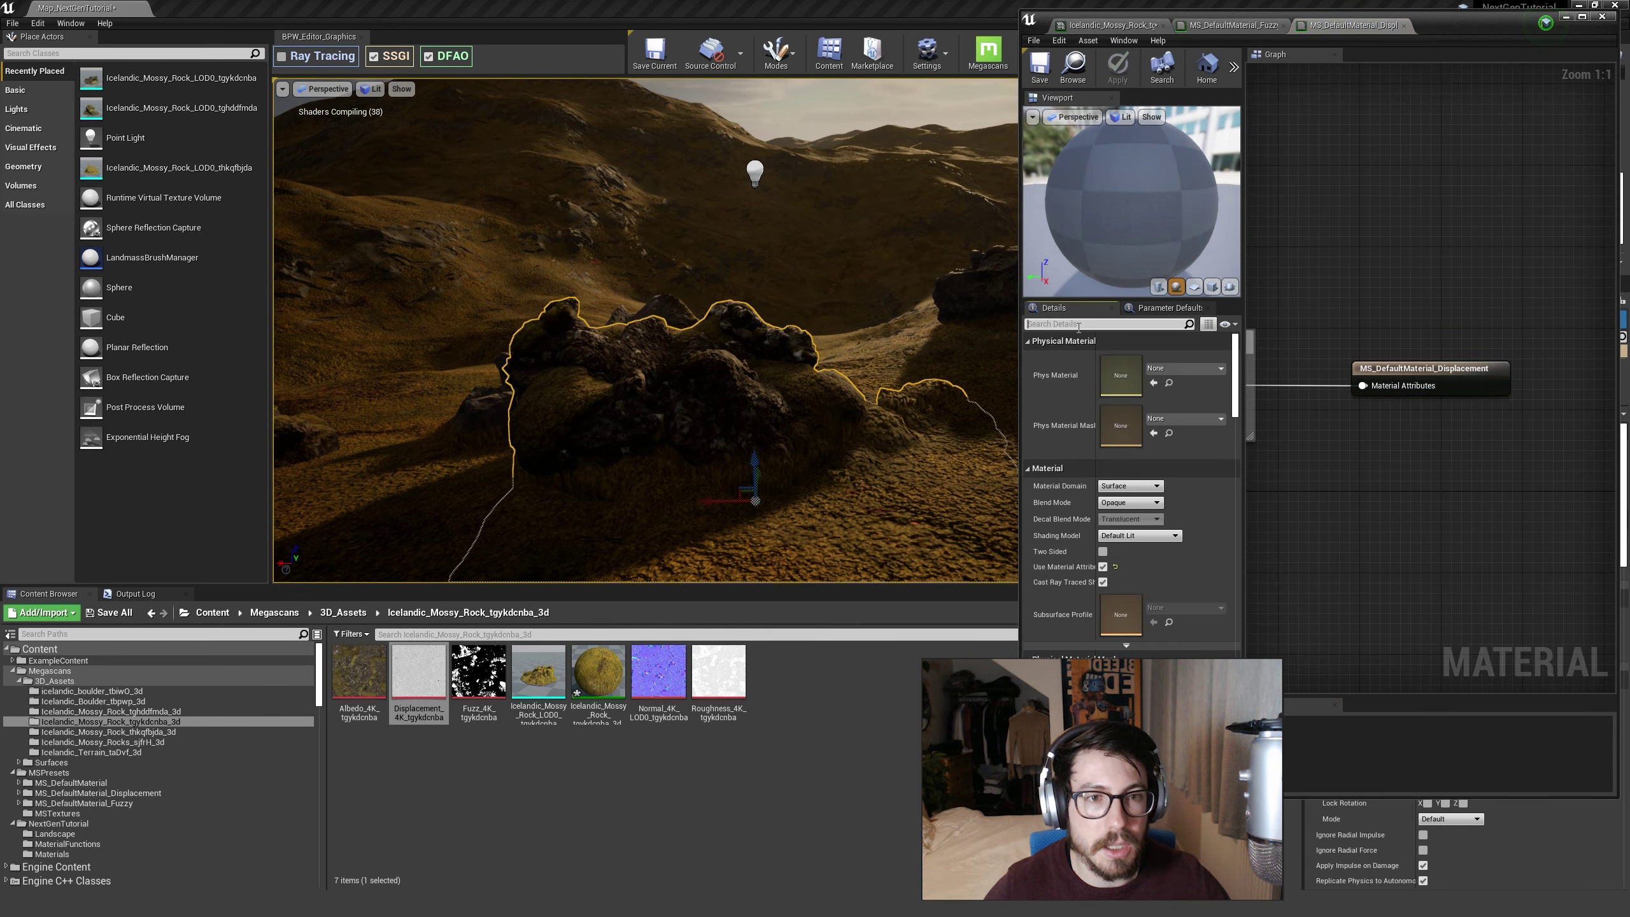
left_click(1079, 325)
type("tesse")
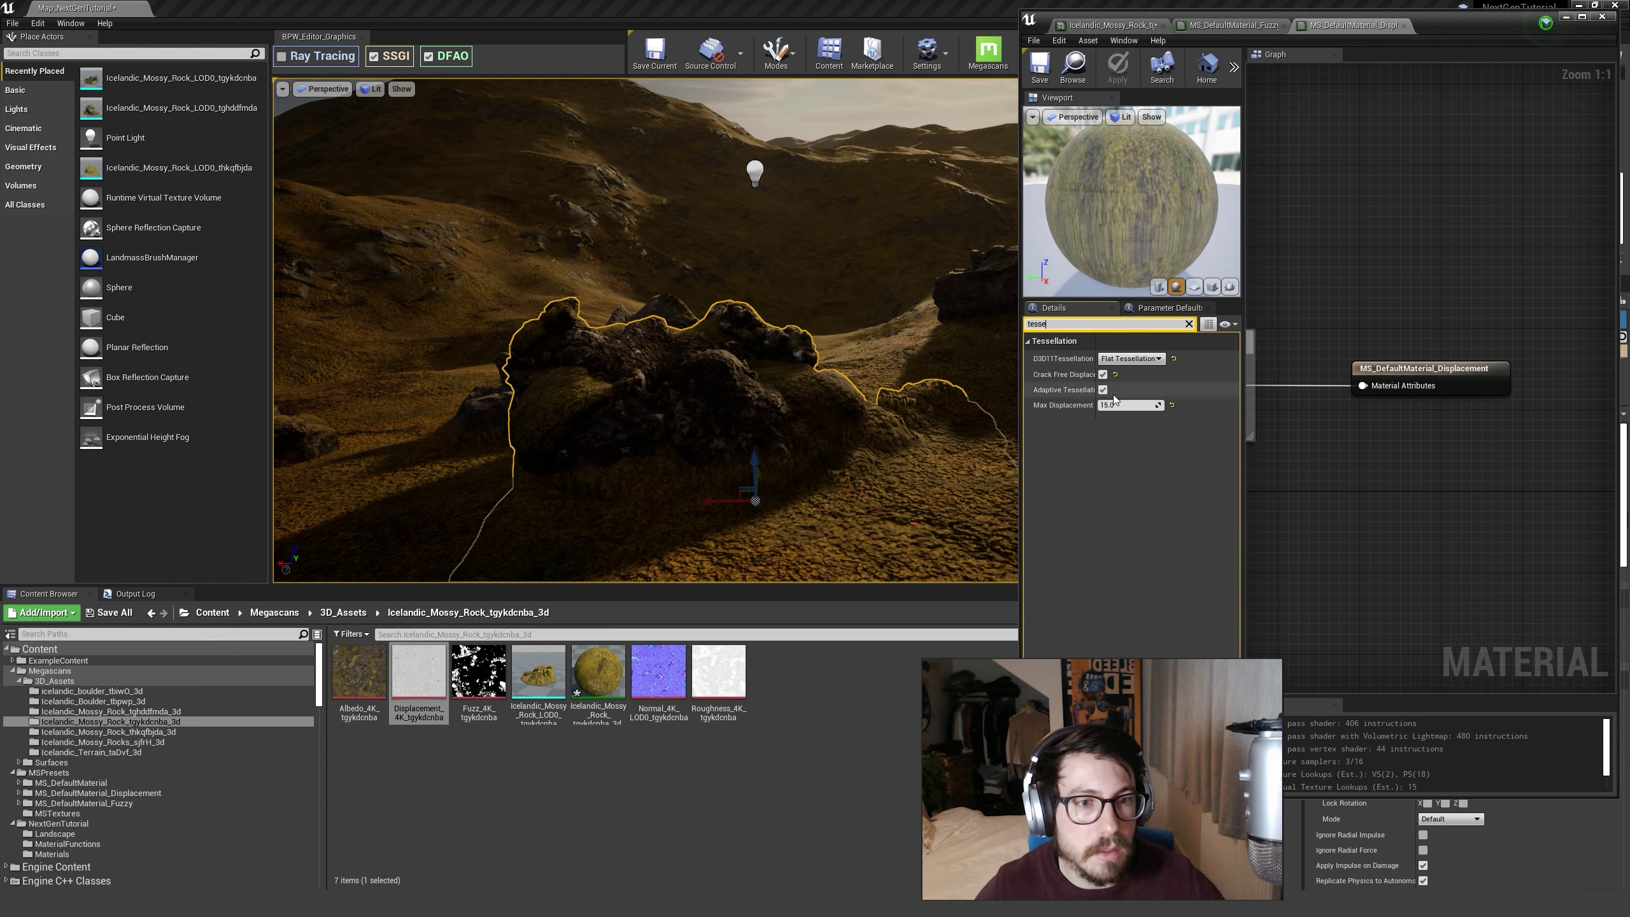
left_click(1131, 405)
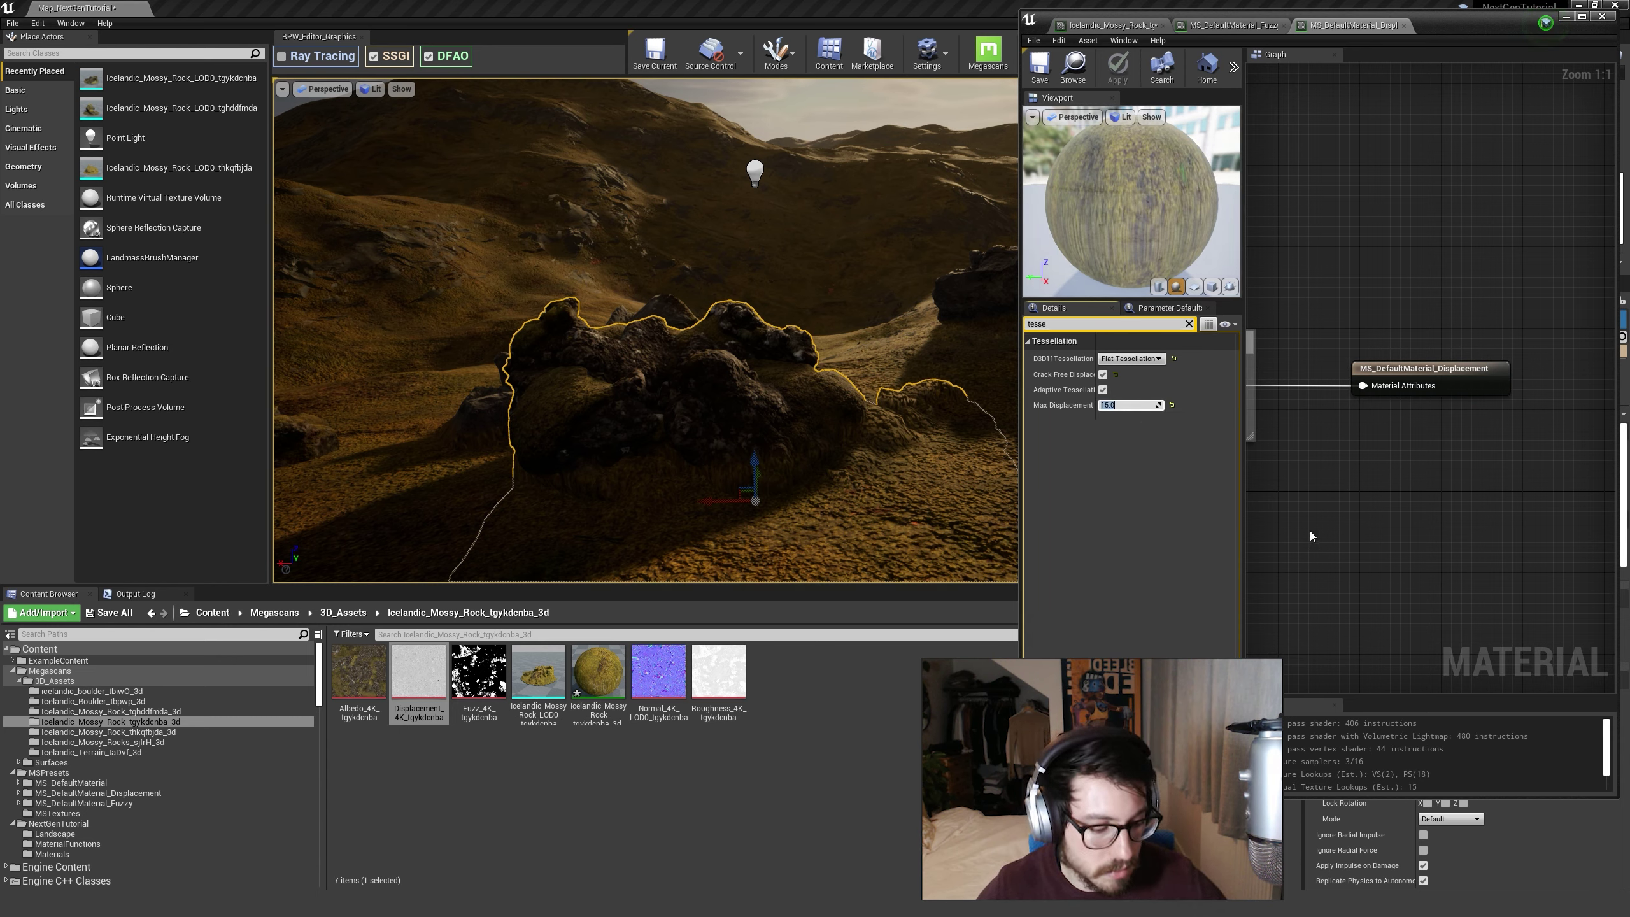
type("200")
key("Return")
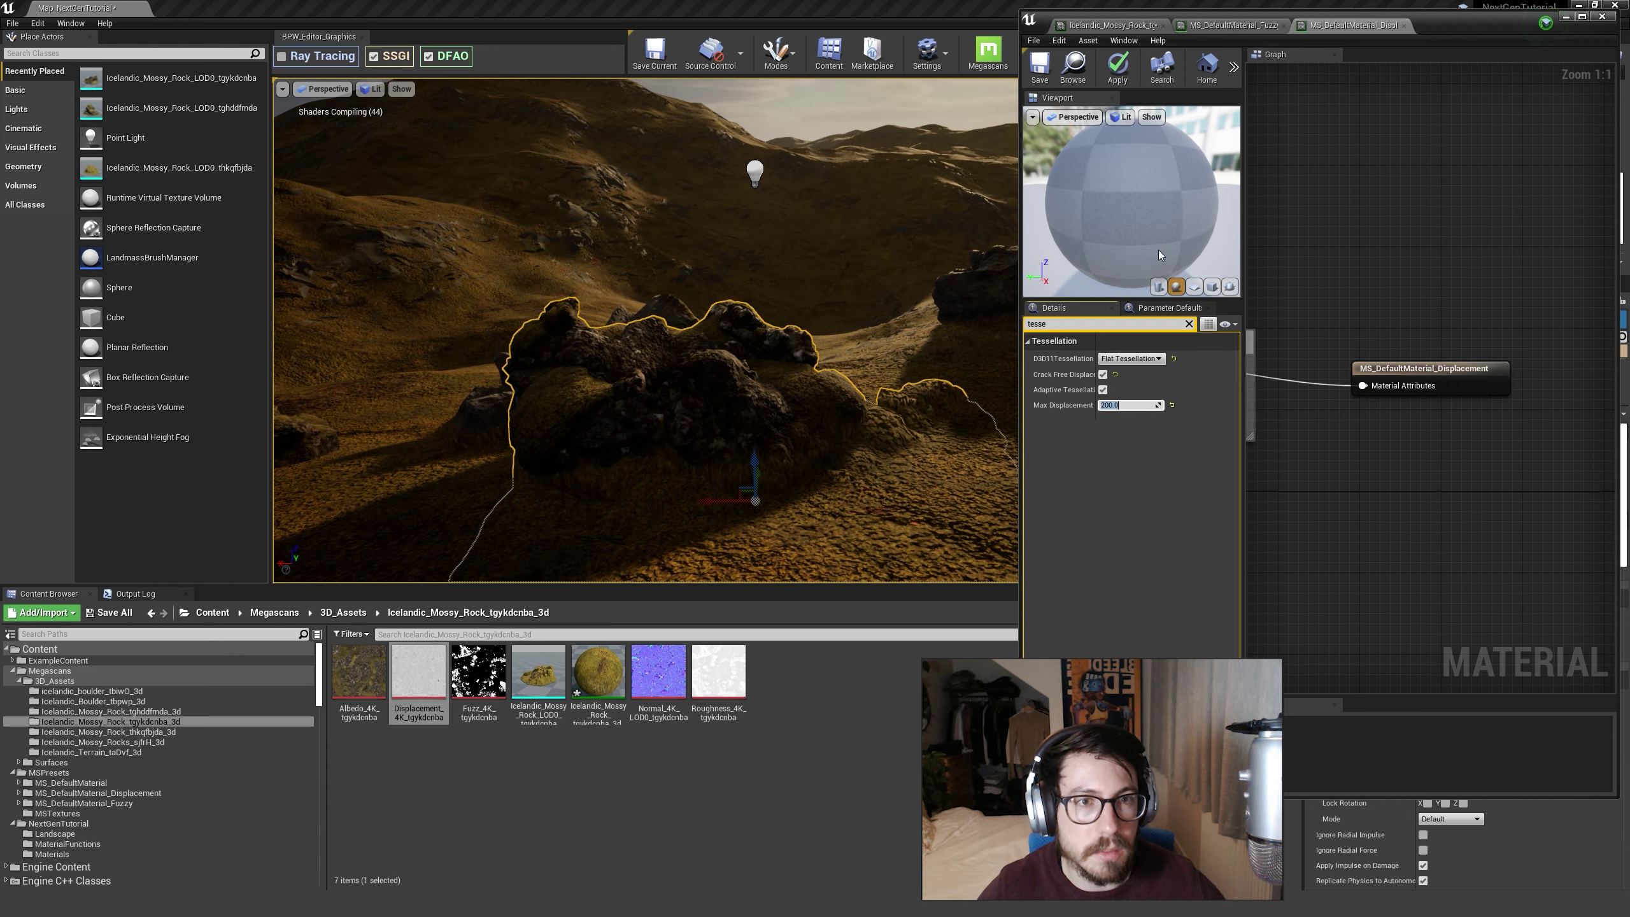
left_click(1126, 385)
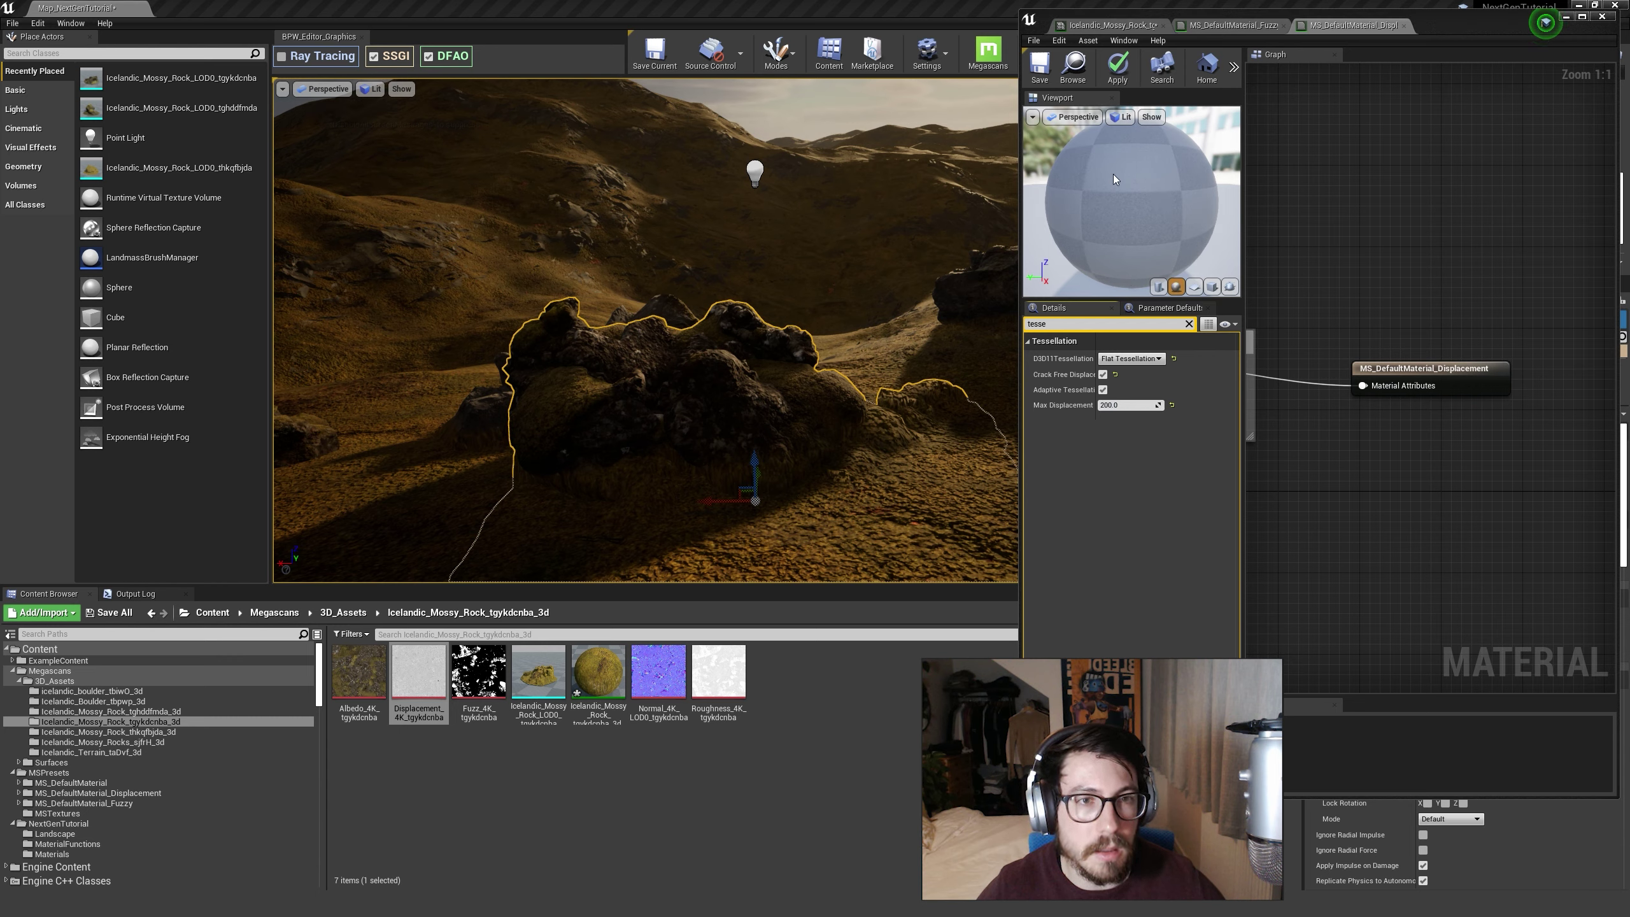
left_click(1112, 82)
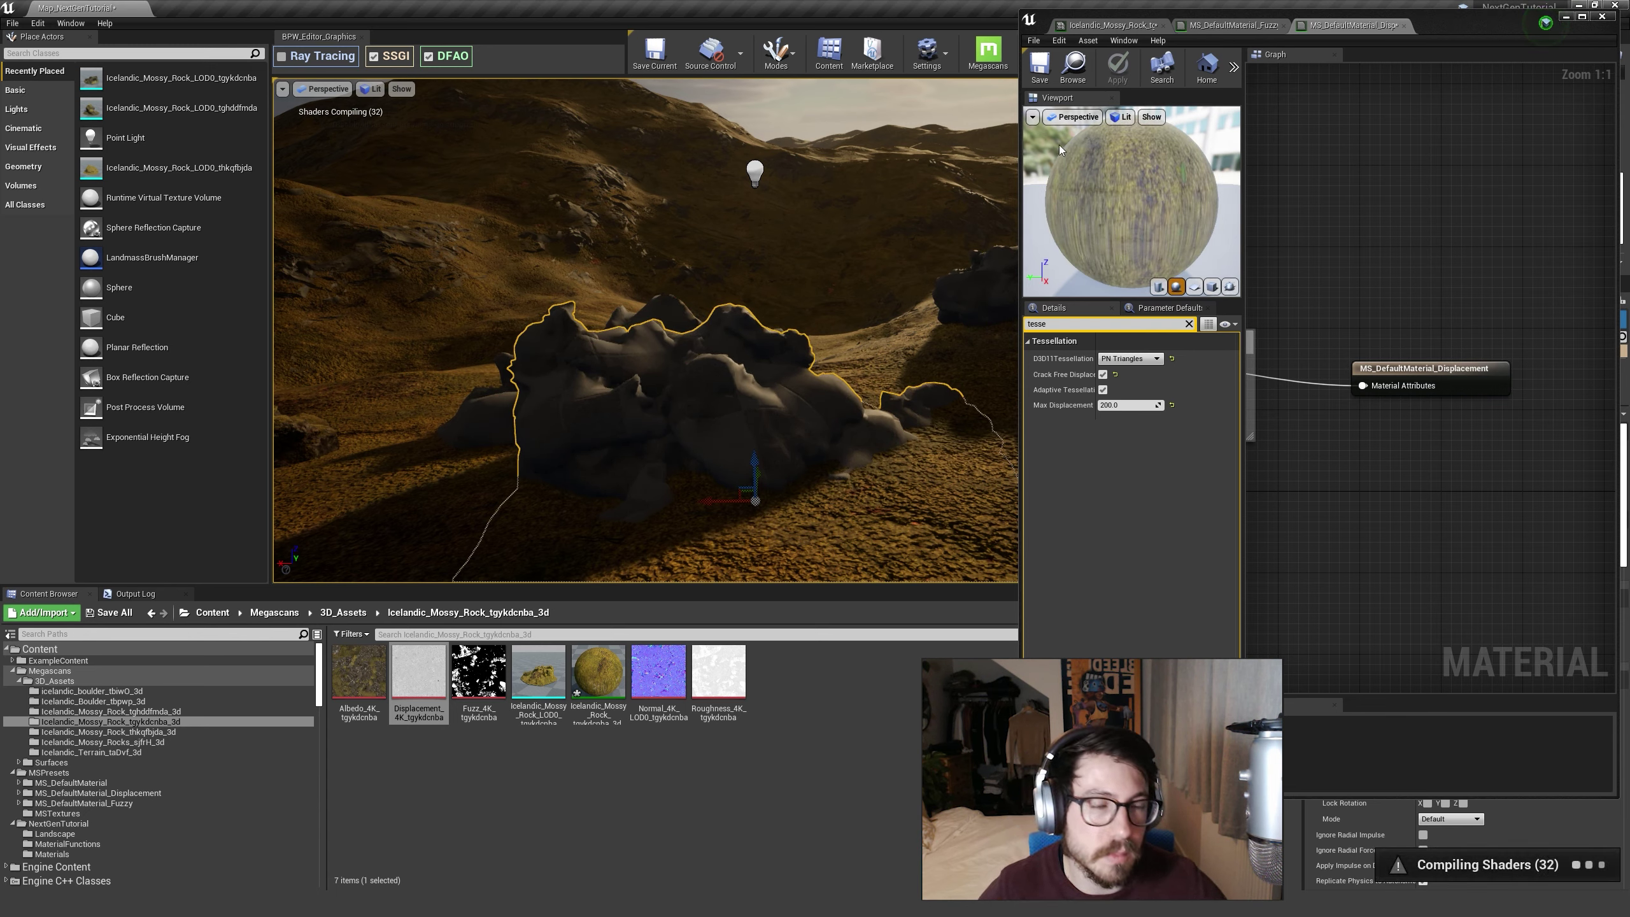
Step: Go back to the rock's material instance, try a Displacement Amount of about 4.41, and reset it to 1.0
left_click(1253, 27)
left_click(1120, 26)
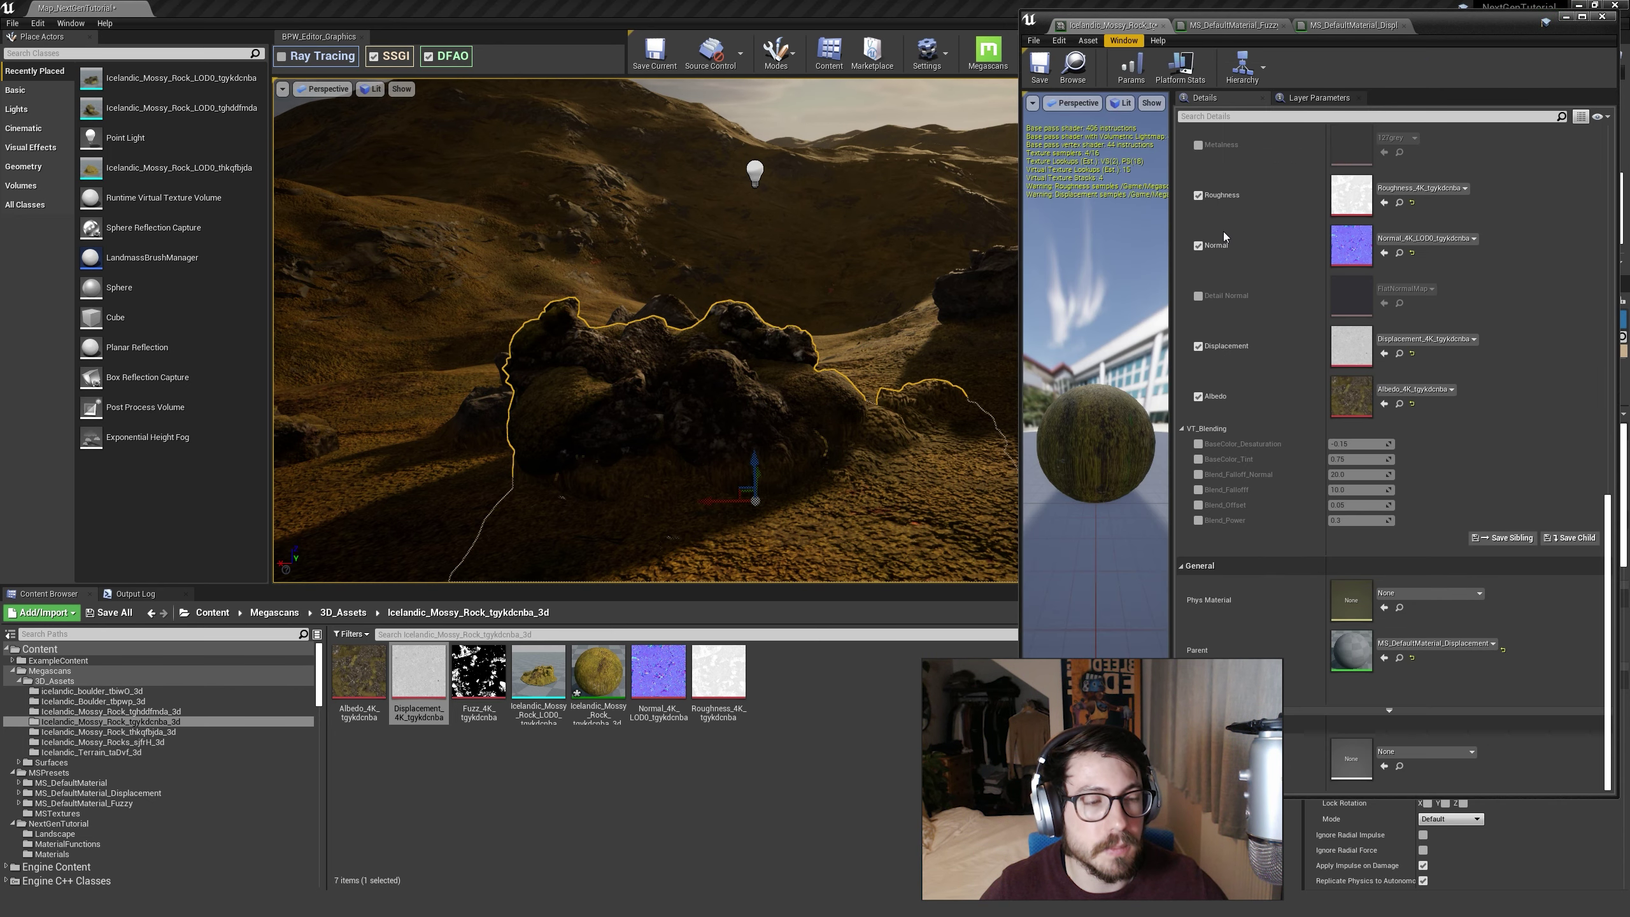
scroll(1276, 504, "up", 8)
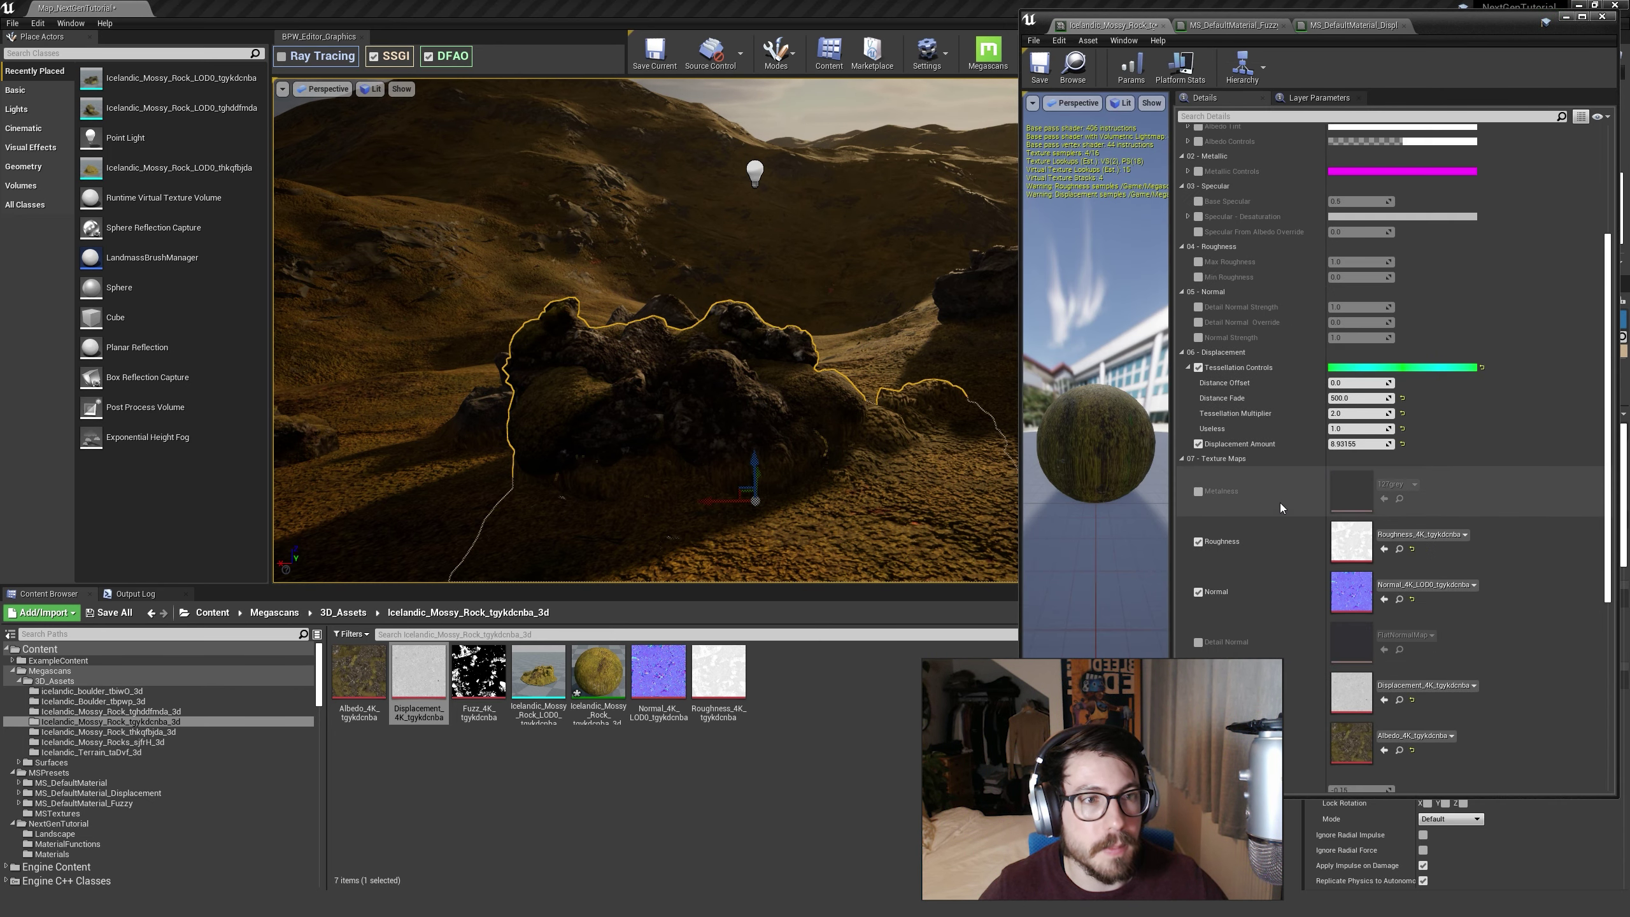
mouse_move(1359, 444)
left_mouse_down()
mouse_move(1380, 444)
mouse_move(1343, 443)
left_mouse_up()
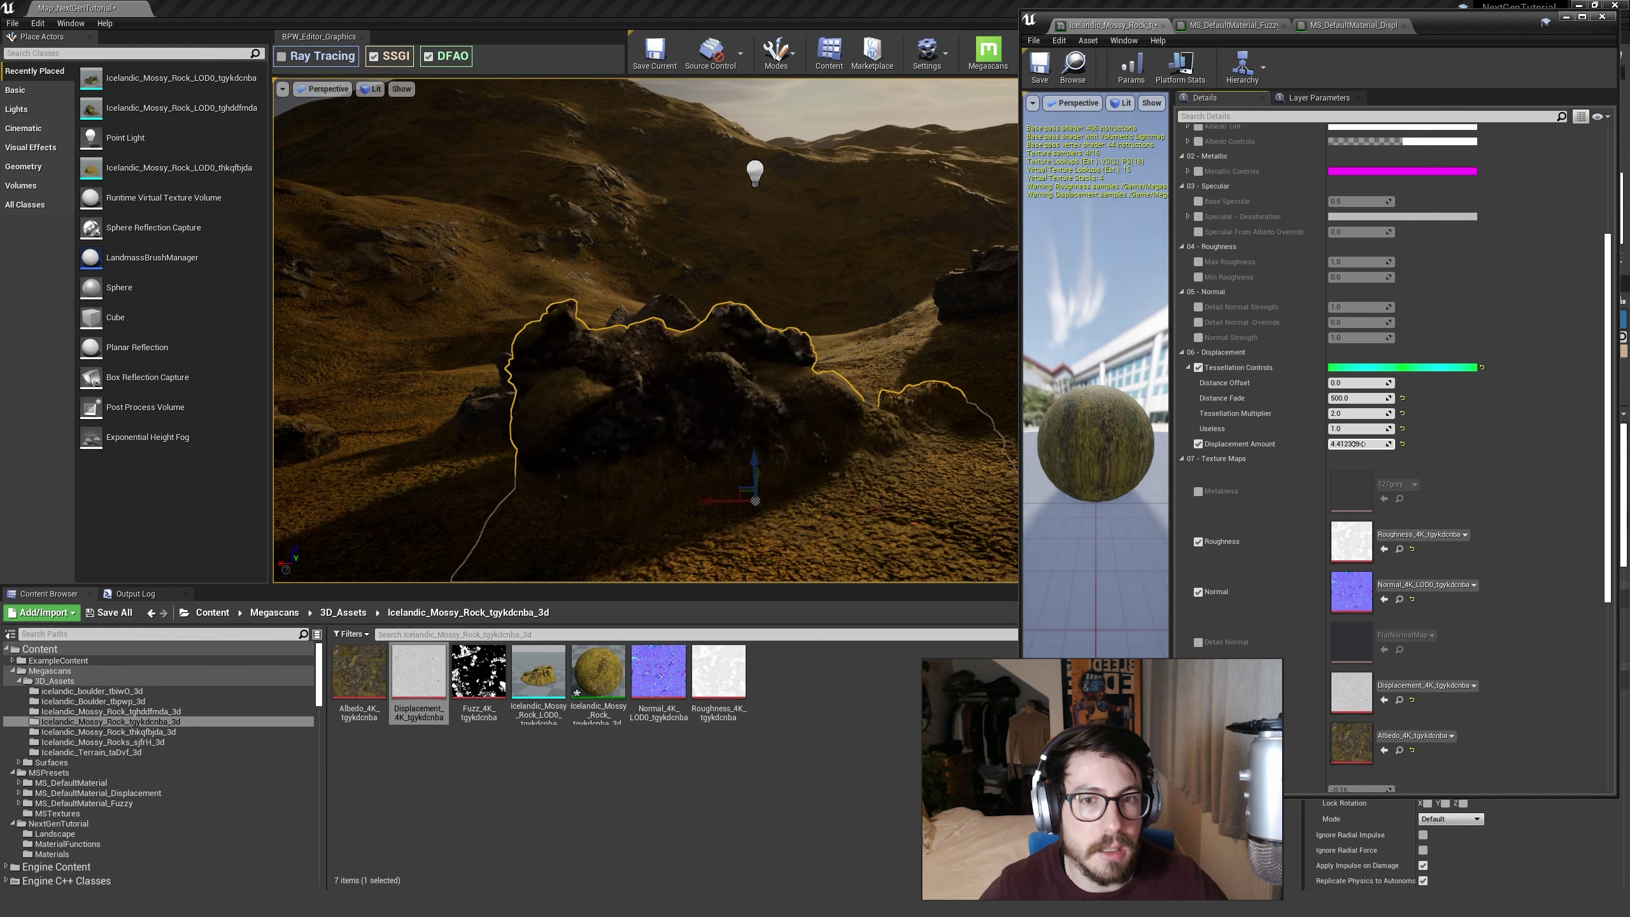
left_click(1402, 444)
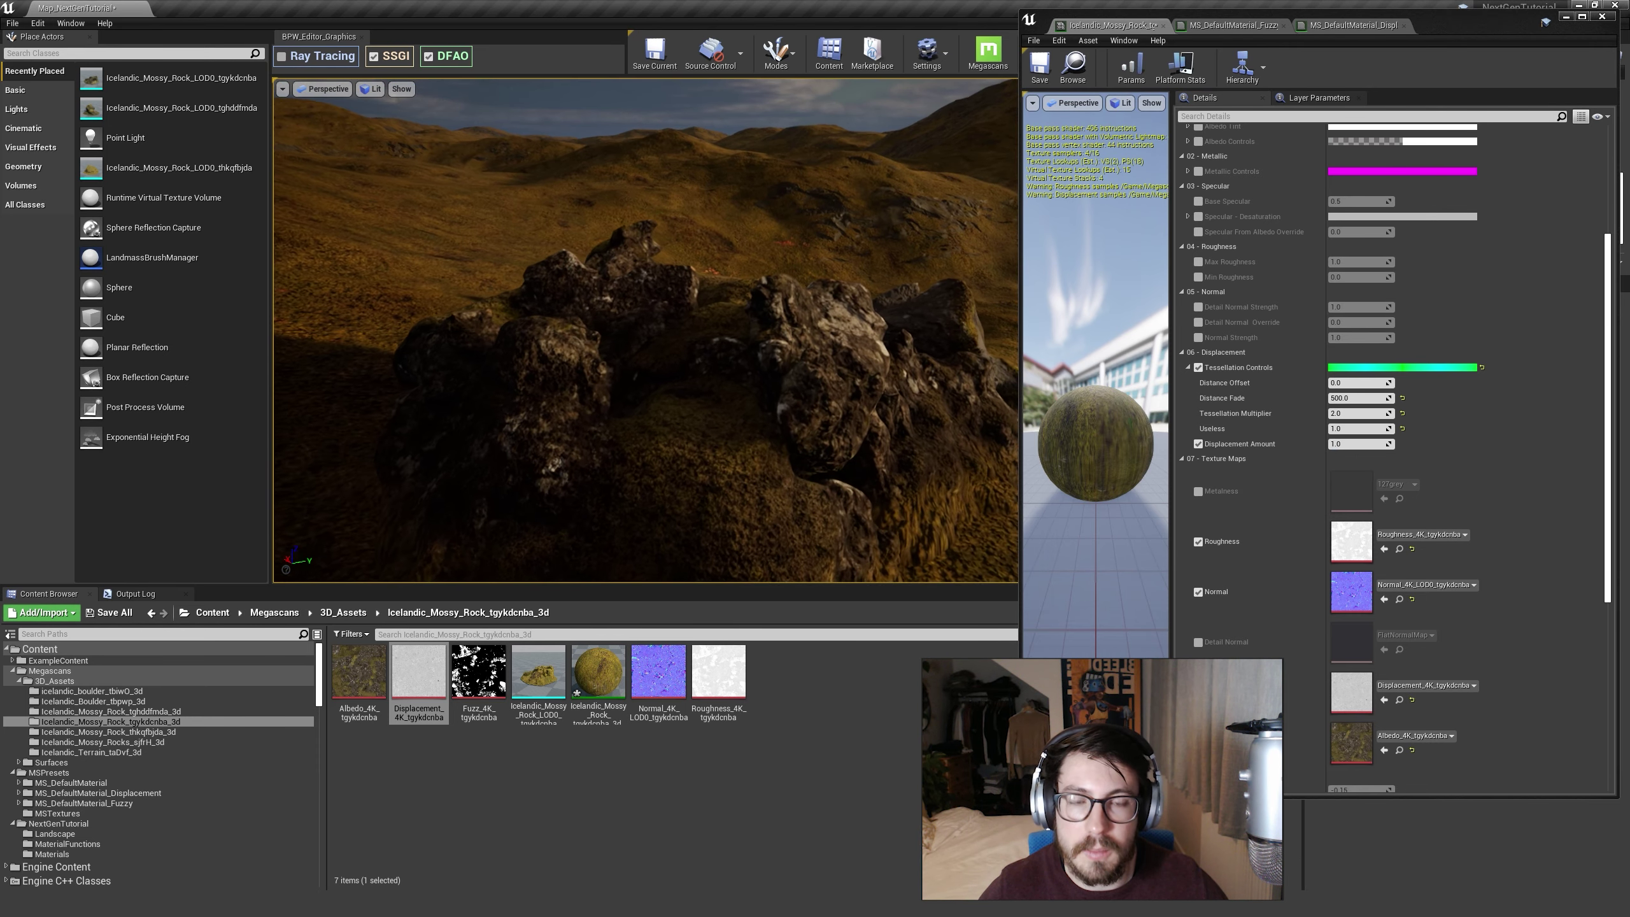
Step: Compare several Displacement Amount values, including 5, on the rock and finish at 1.0
left_click(1358, 444)
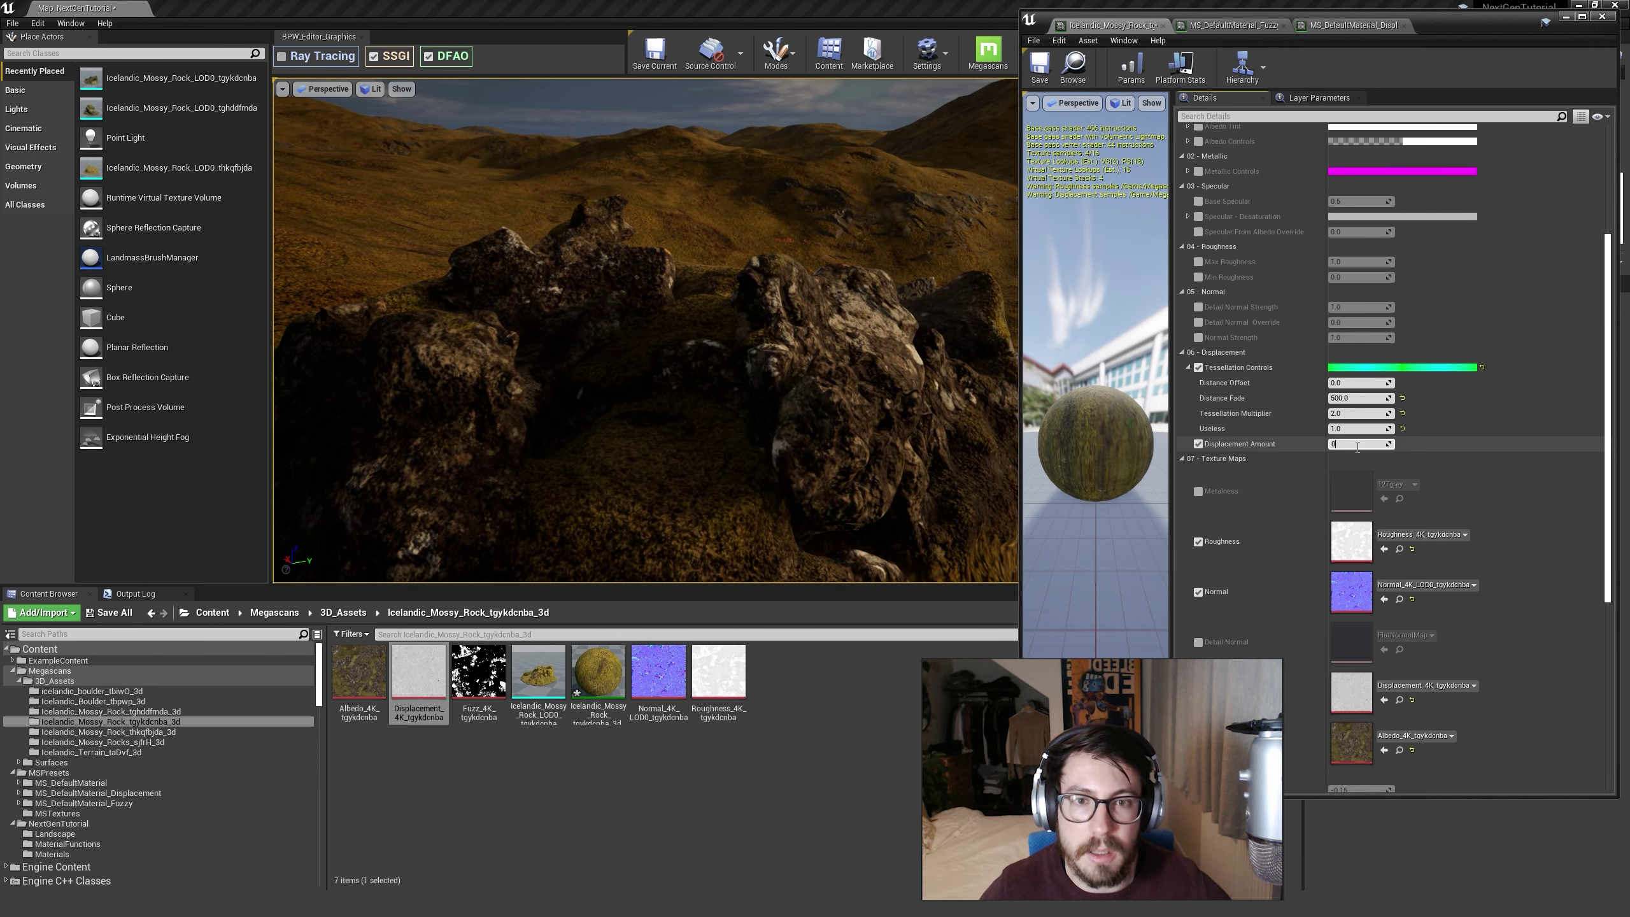
type("5")
key("Return")
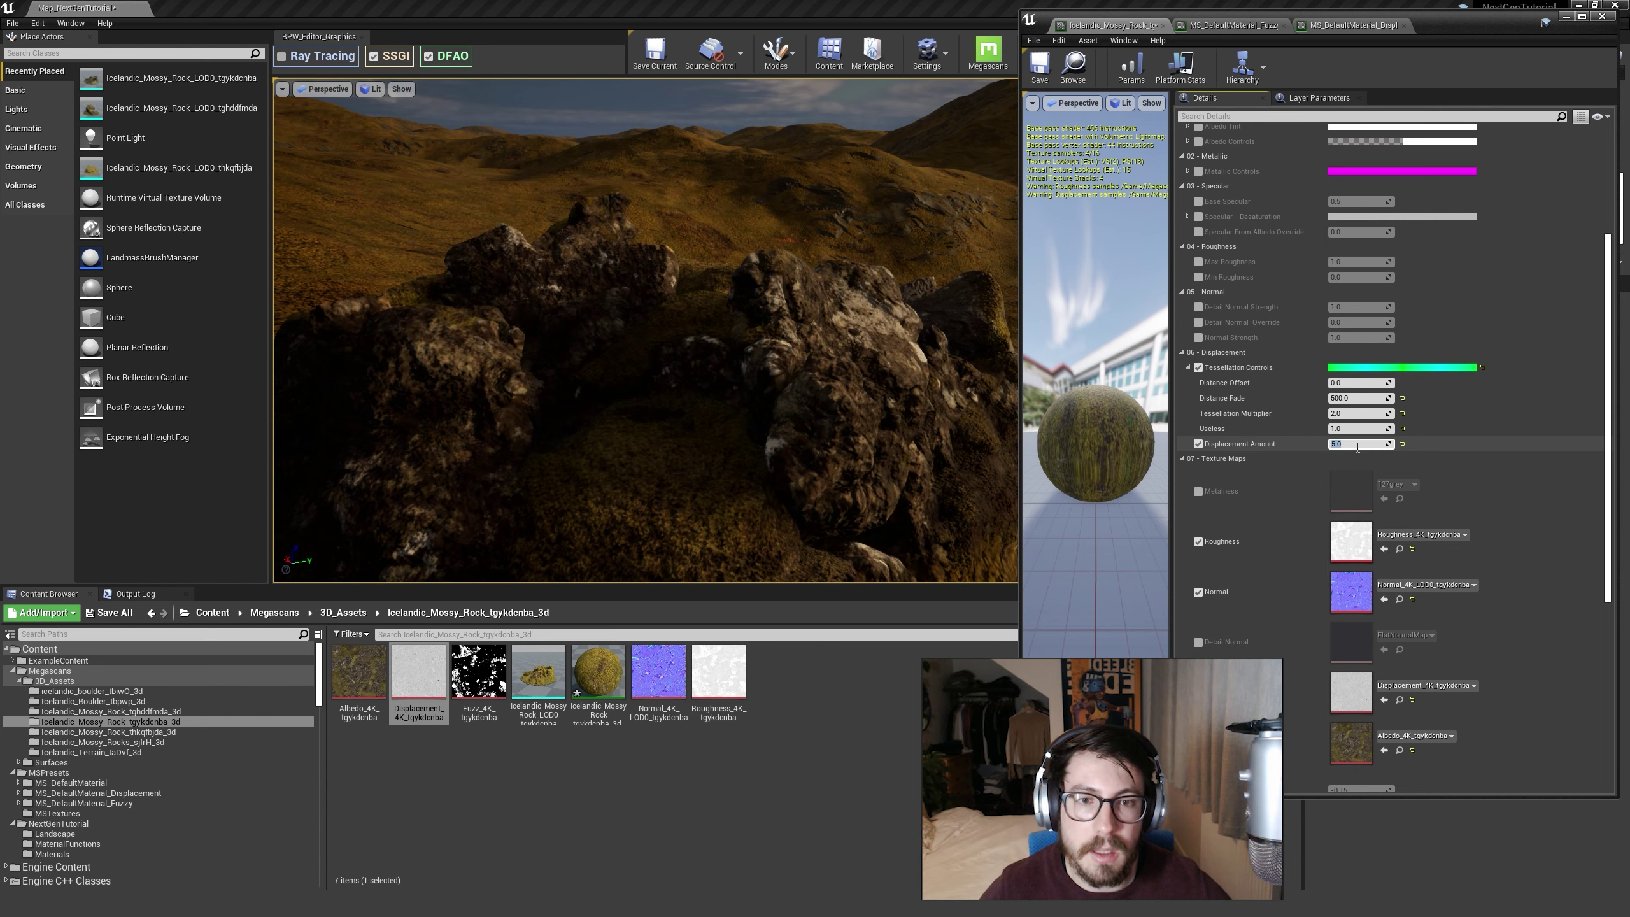
type("1")
key("Return")
type("2")
key("Return")
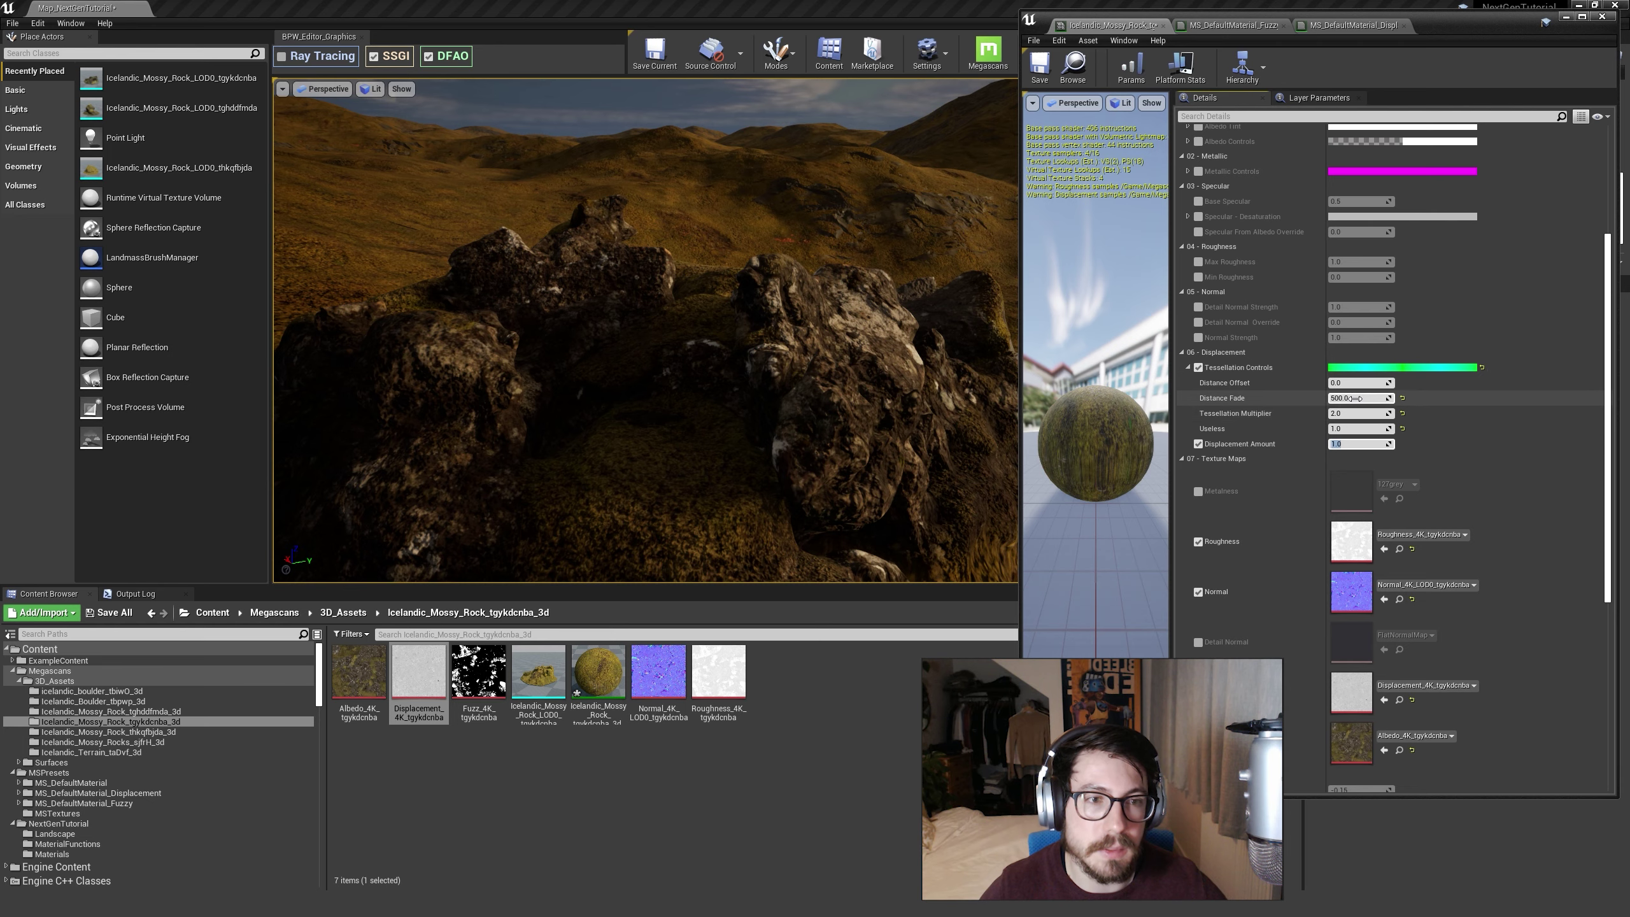
Step: Set the instance's Distance Offset to 500, Distance Fade to 1000 and Tessellation Multiplier to 4
left_click_drag(1350, 385, 1354, 385)
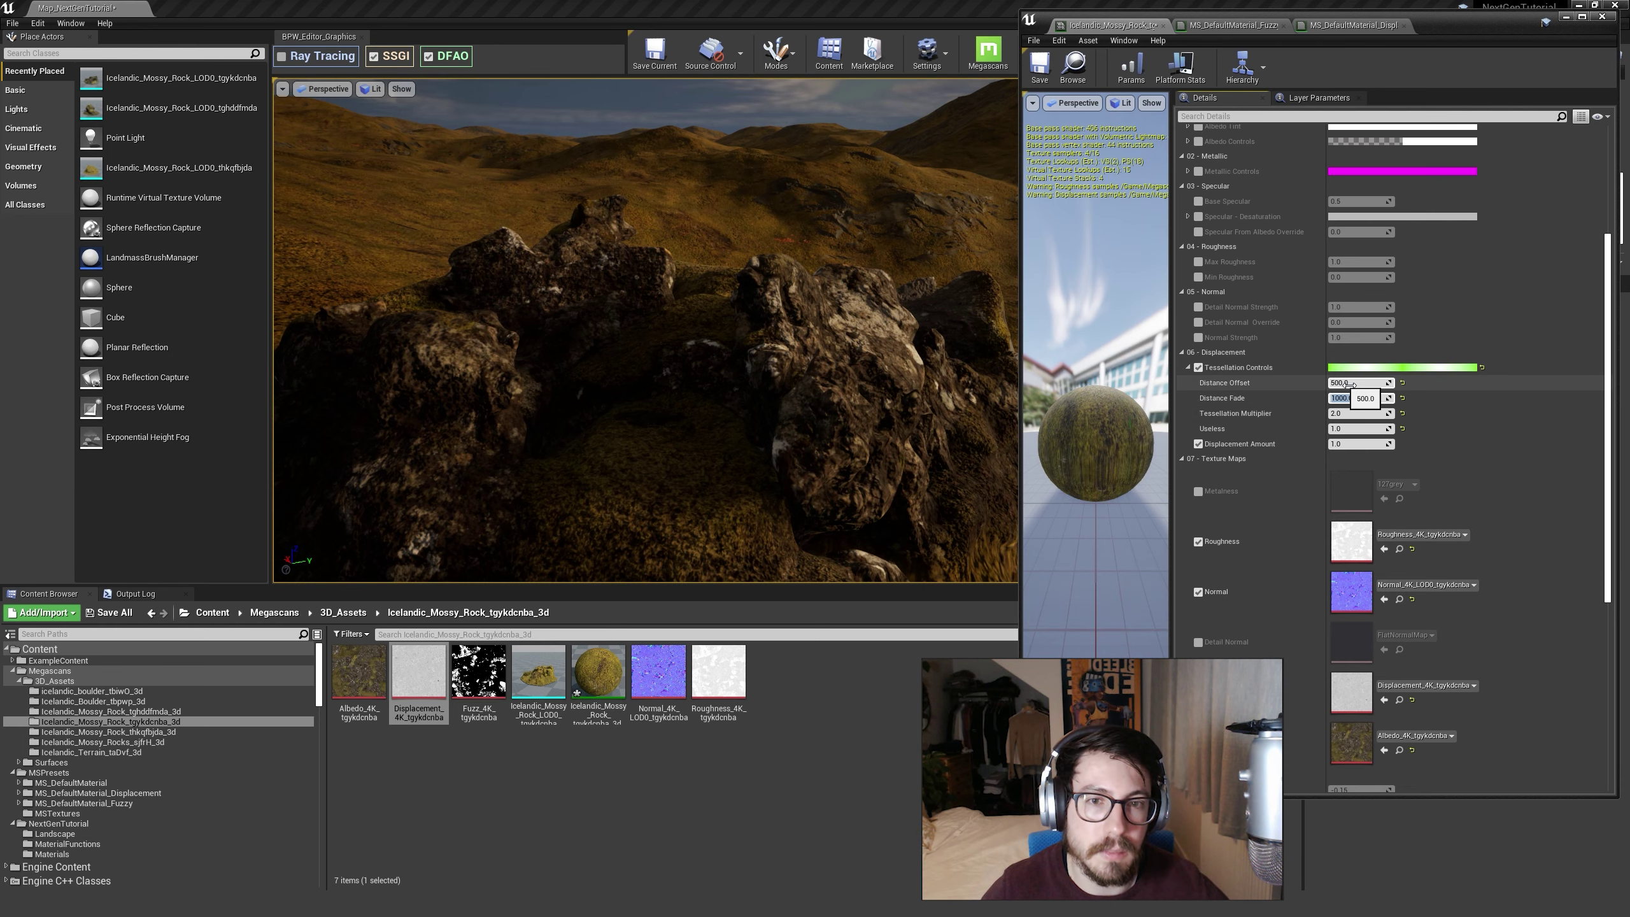
right_click_drag(920, 330, 825, 381)
key("w")
left_click(1354, 415)
type("4")
key("Return")
Step: Select the moss-topped rock in the level and open its material instance
key("s")
left_click(864, 376)
key("w")
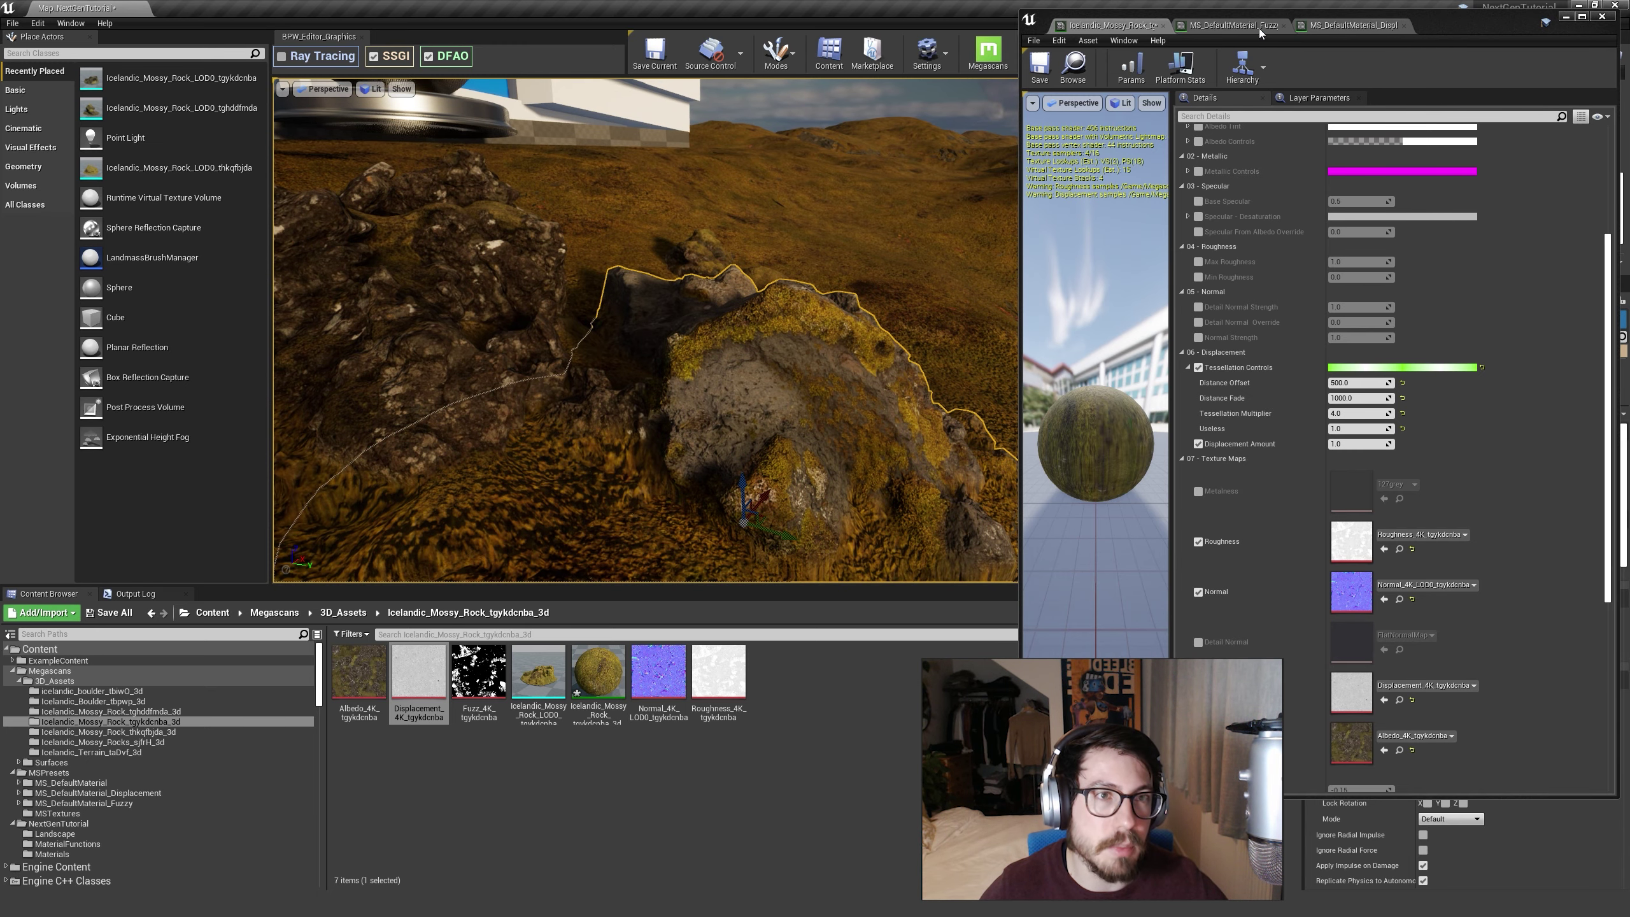
mouse_move(1480, 26)
left_mouse_down()
mouse_move(929, 63)
mouse_move(1506, 54)
mouse_move(1487, 41)
left_mouse_up()
double_click(1433, 628)
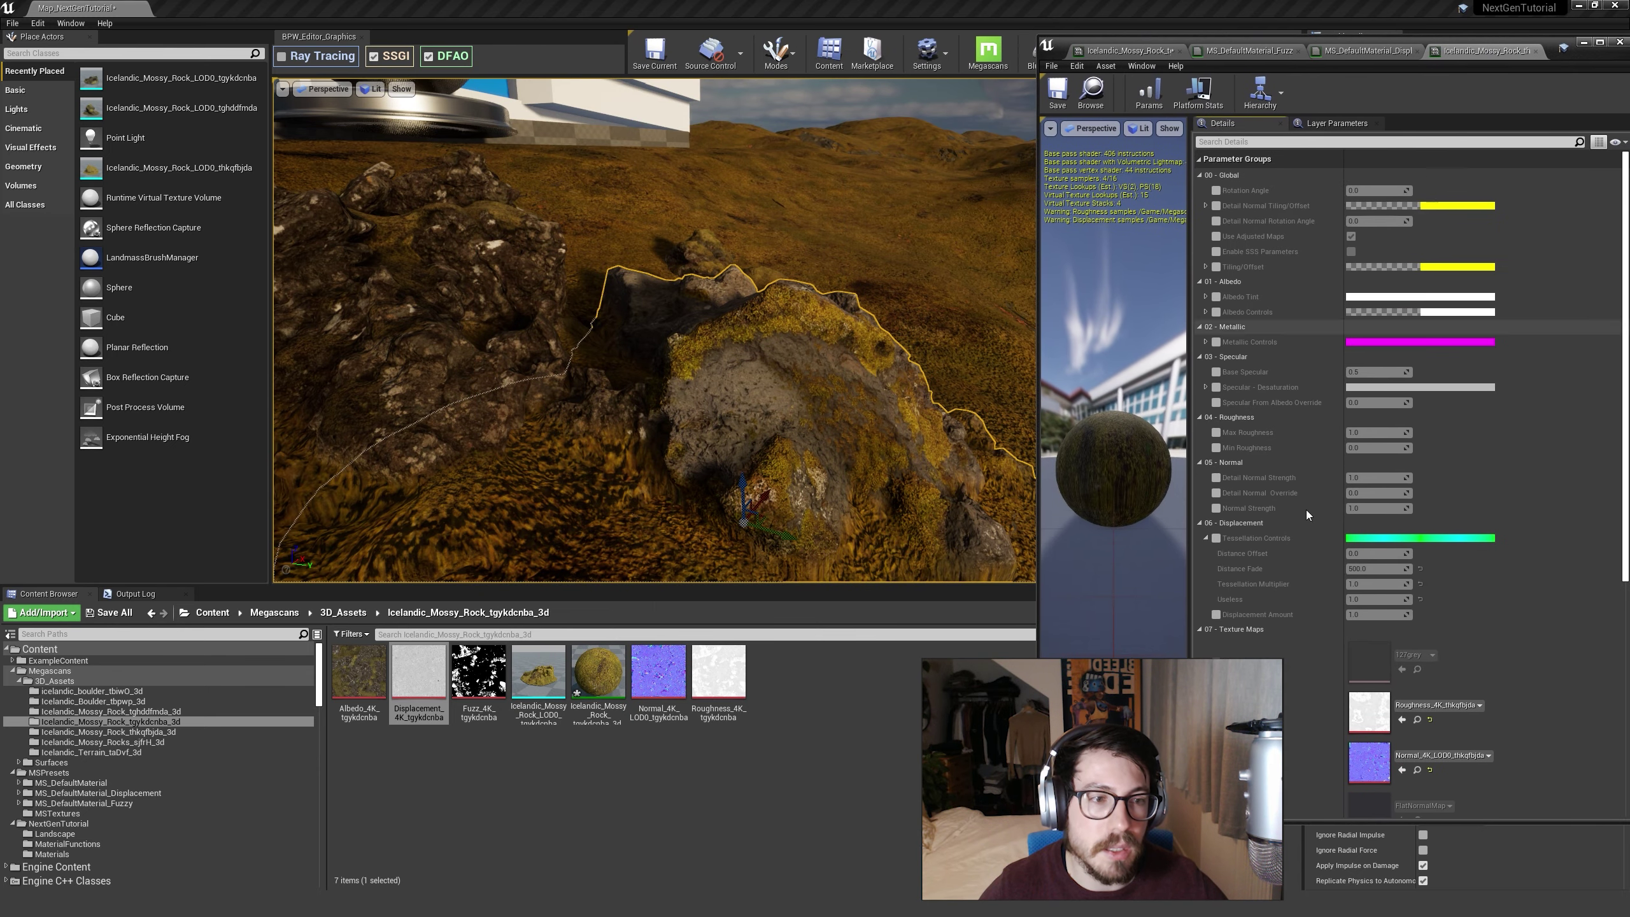
Step: Enable Displacement Amount in this rock's material instance, test it at about 3.38, and set it to 2
scroll(1367, 519, "down", 3)
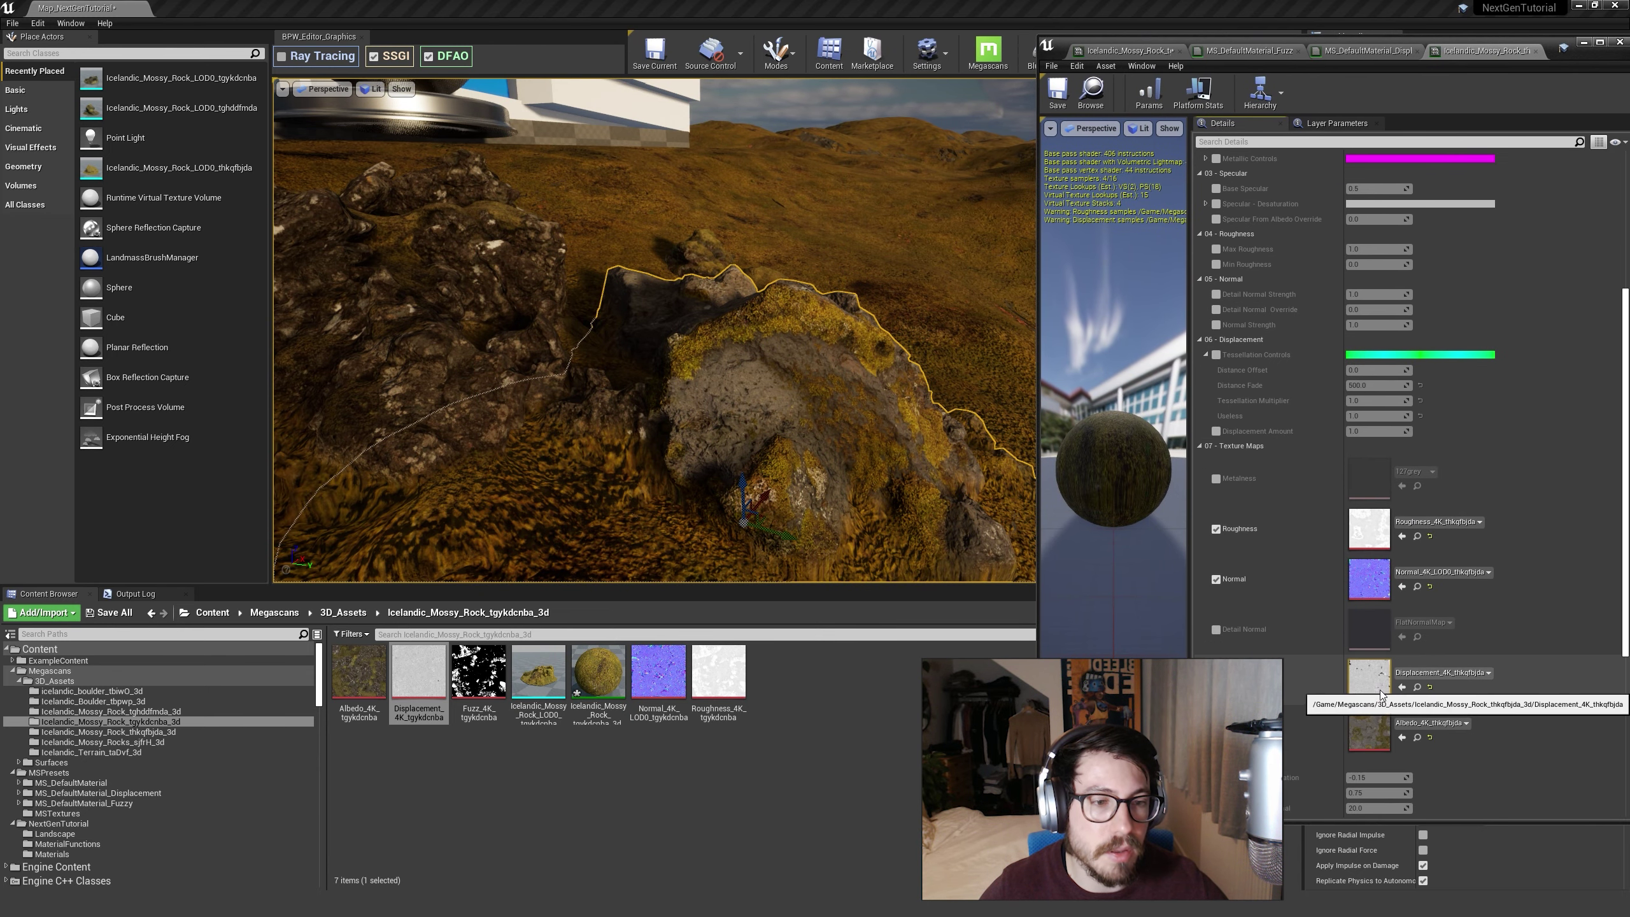
left_click(1215, 431)
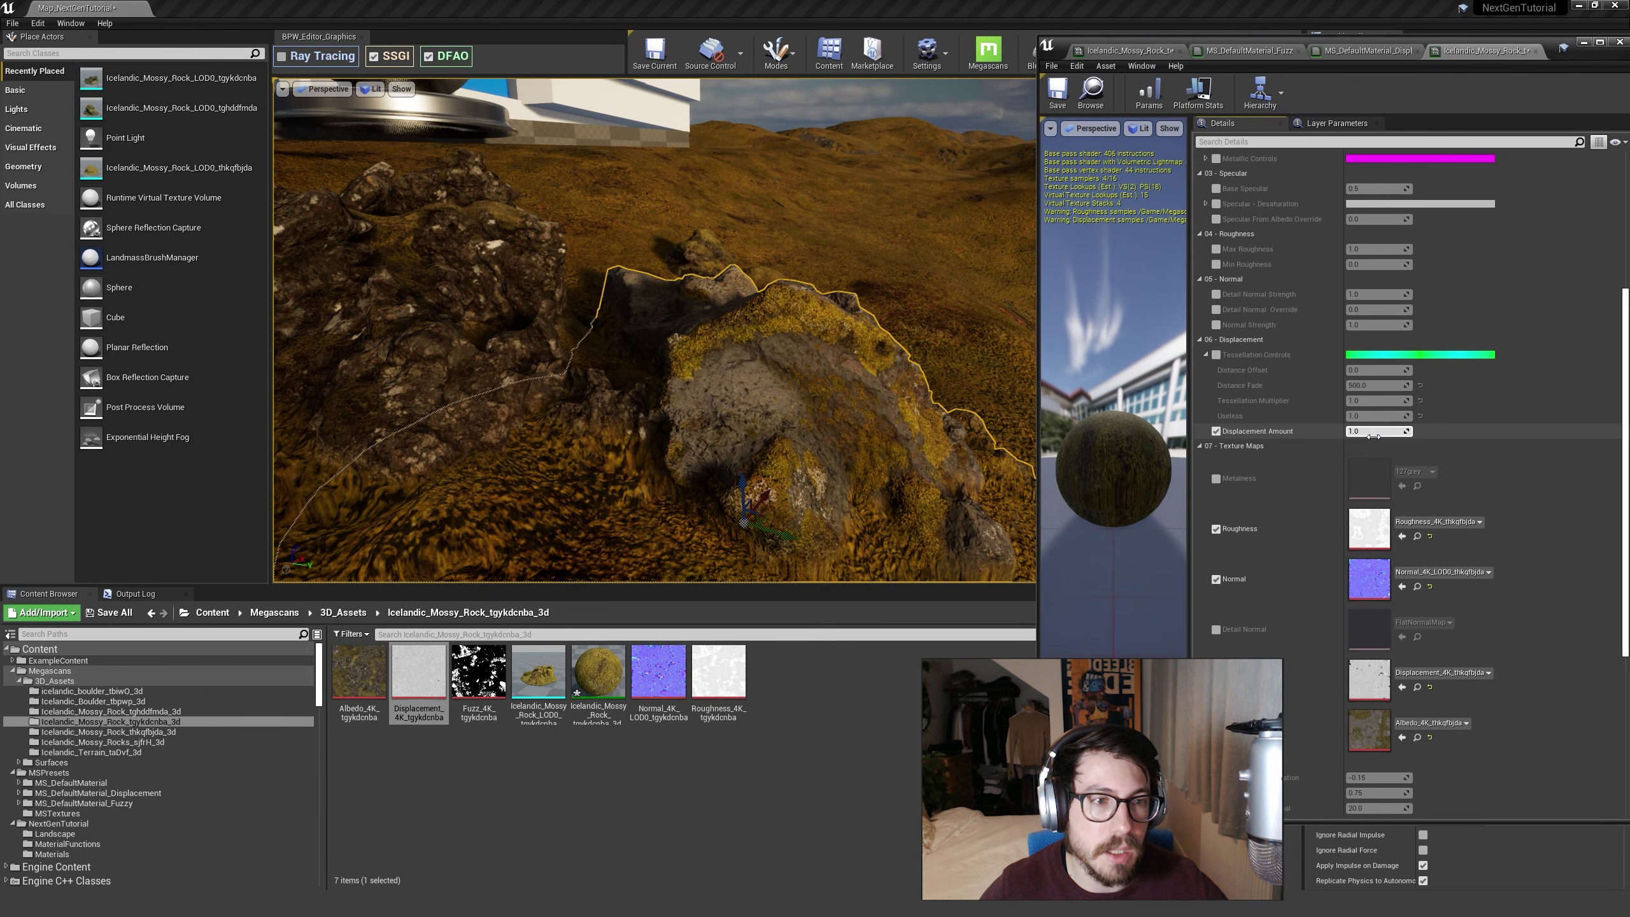
left_click_drag(1378, 431, 1400, 431)
right_click_drag(980, 396, 933, 367)
key("Escape")
right_click_drag(707, 330, 500, 330)
mouse_move(828, 409)
right_mouse_down()
mouse_move(800, 406)
mouse_move(834, 382)
right_mouse_up()
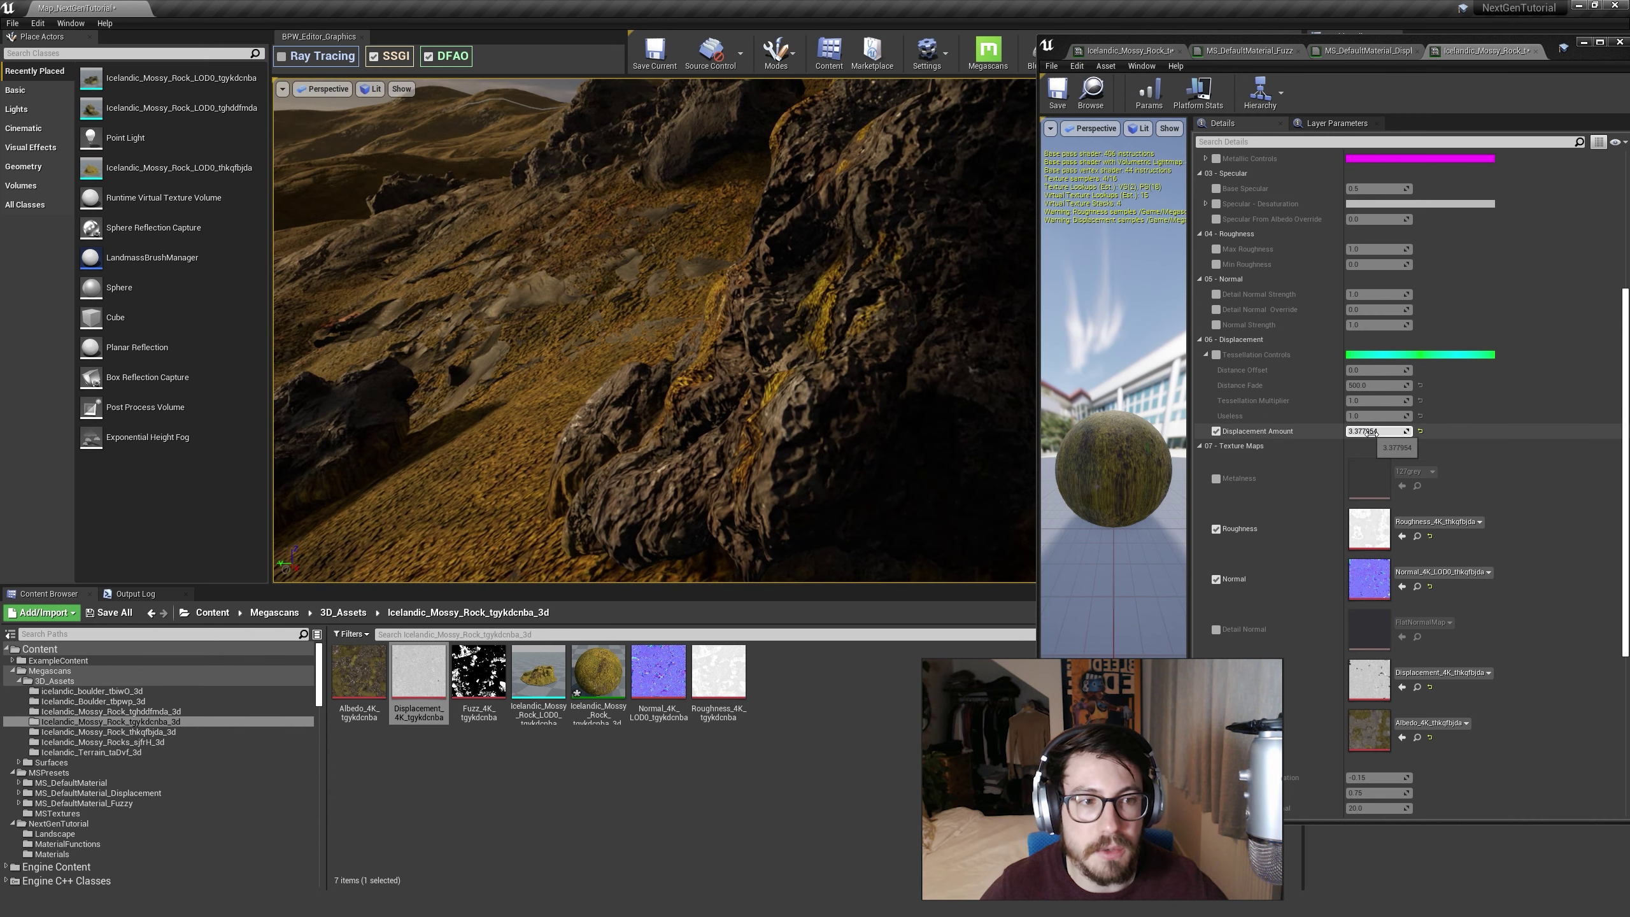
left_click_drag(1375, 432, 1329, 432)
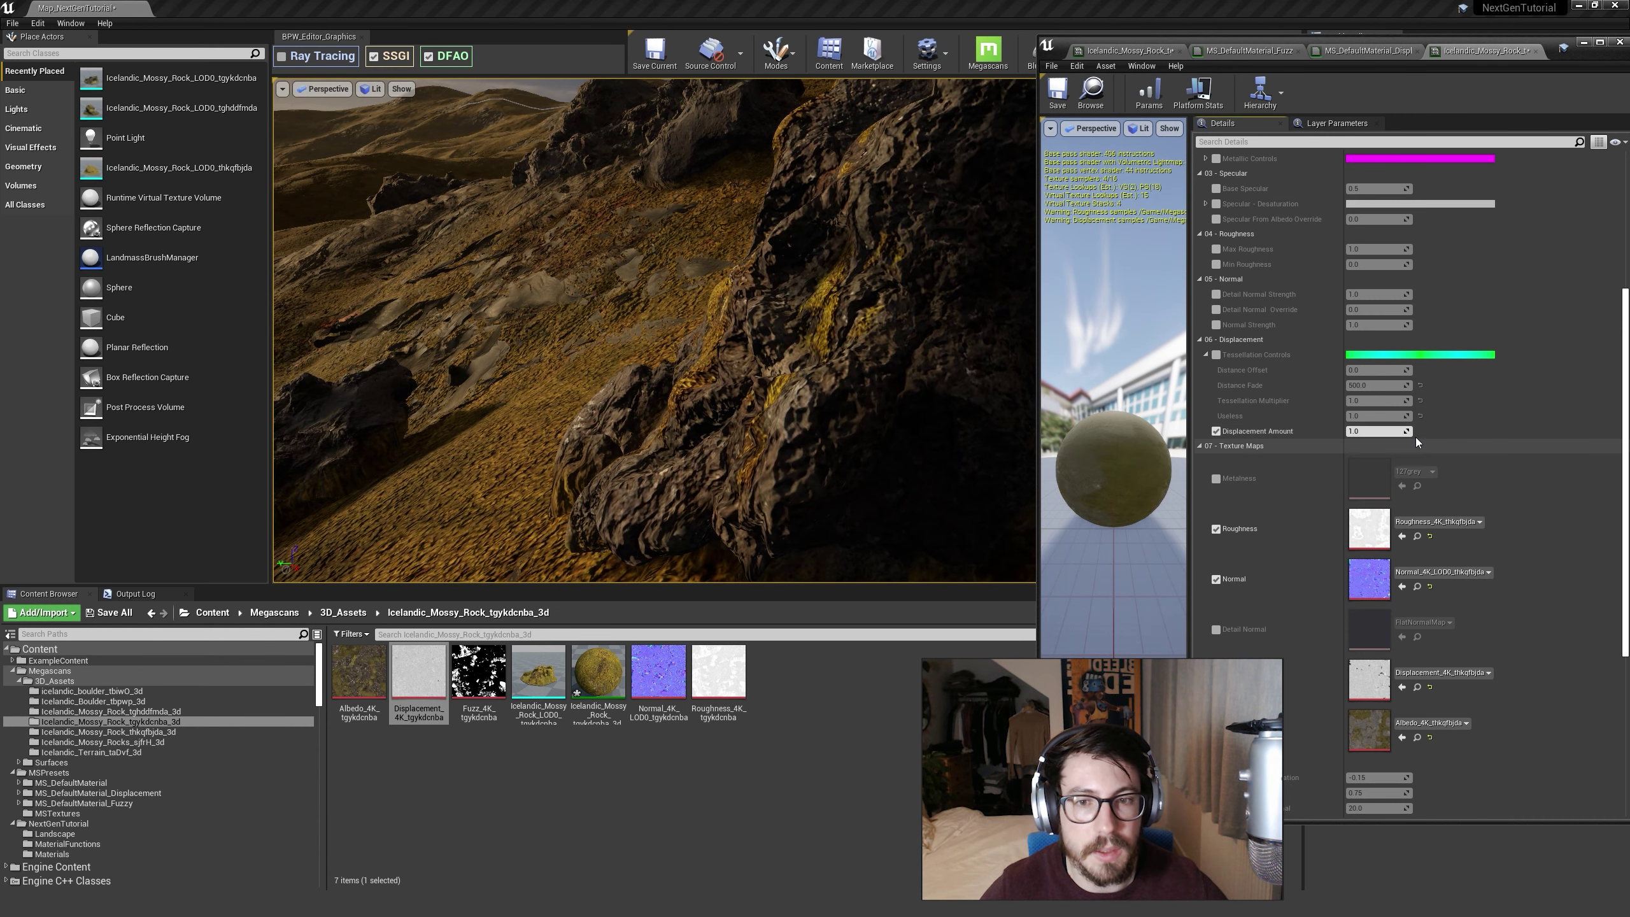
left_click(1391, 435)
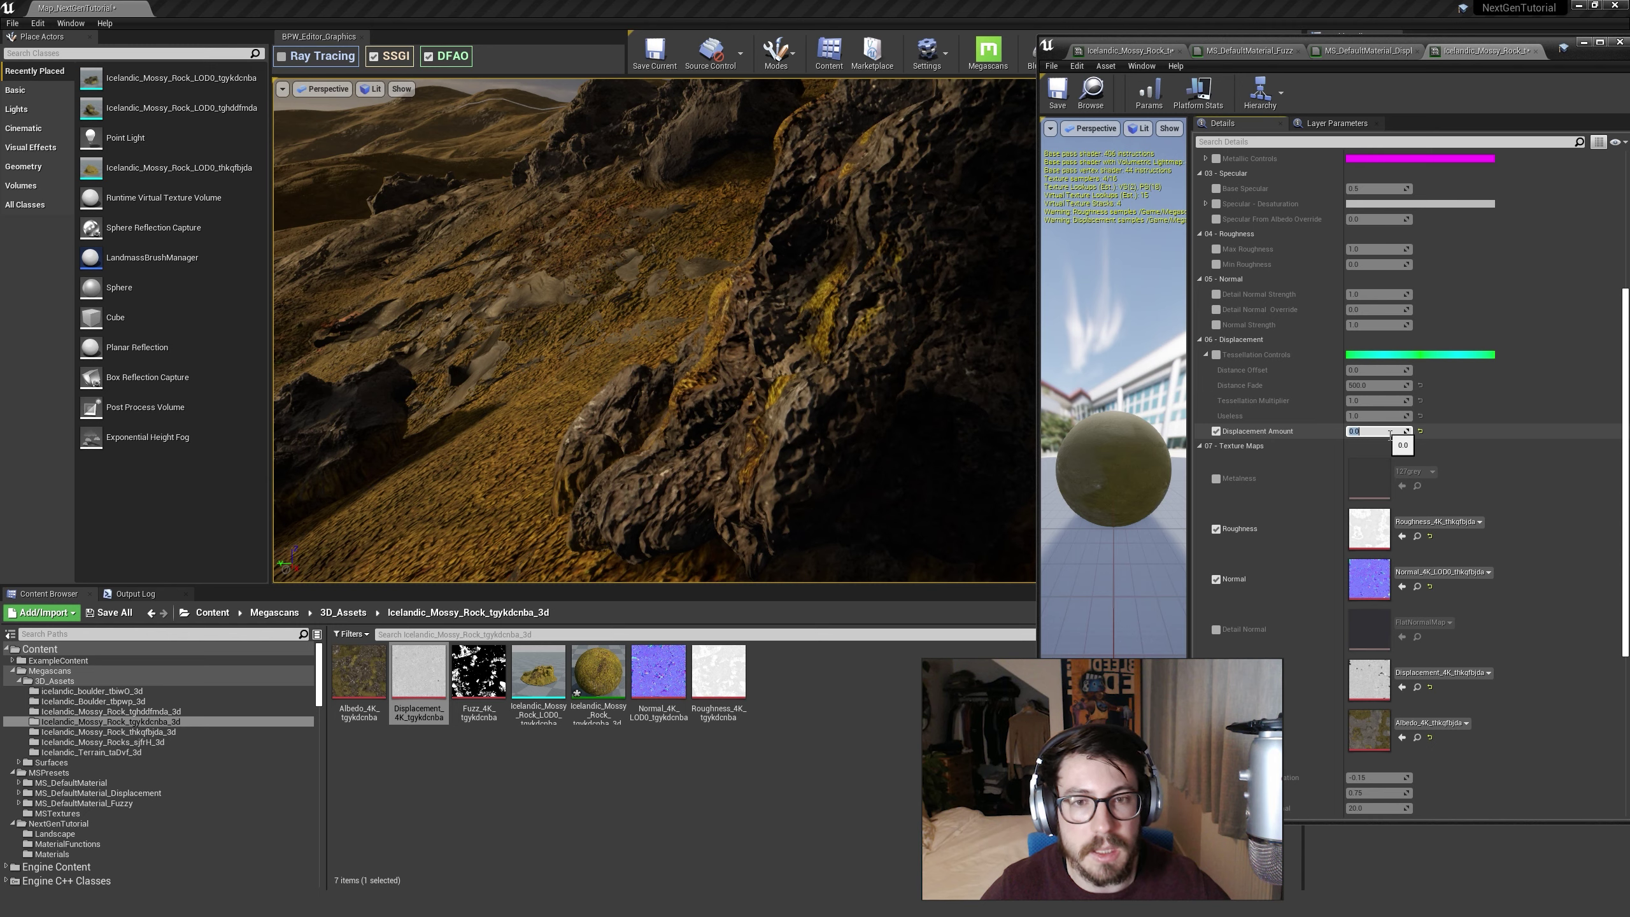
type("2")
key("Return")
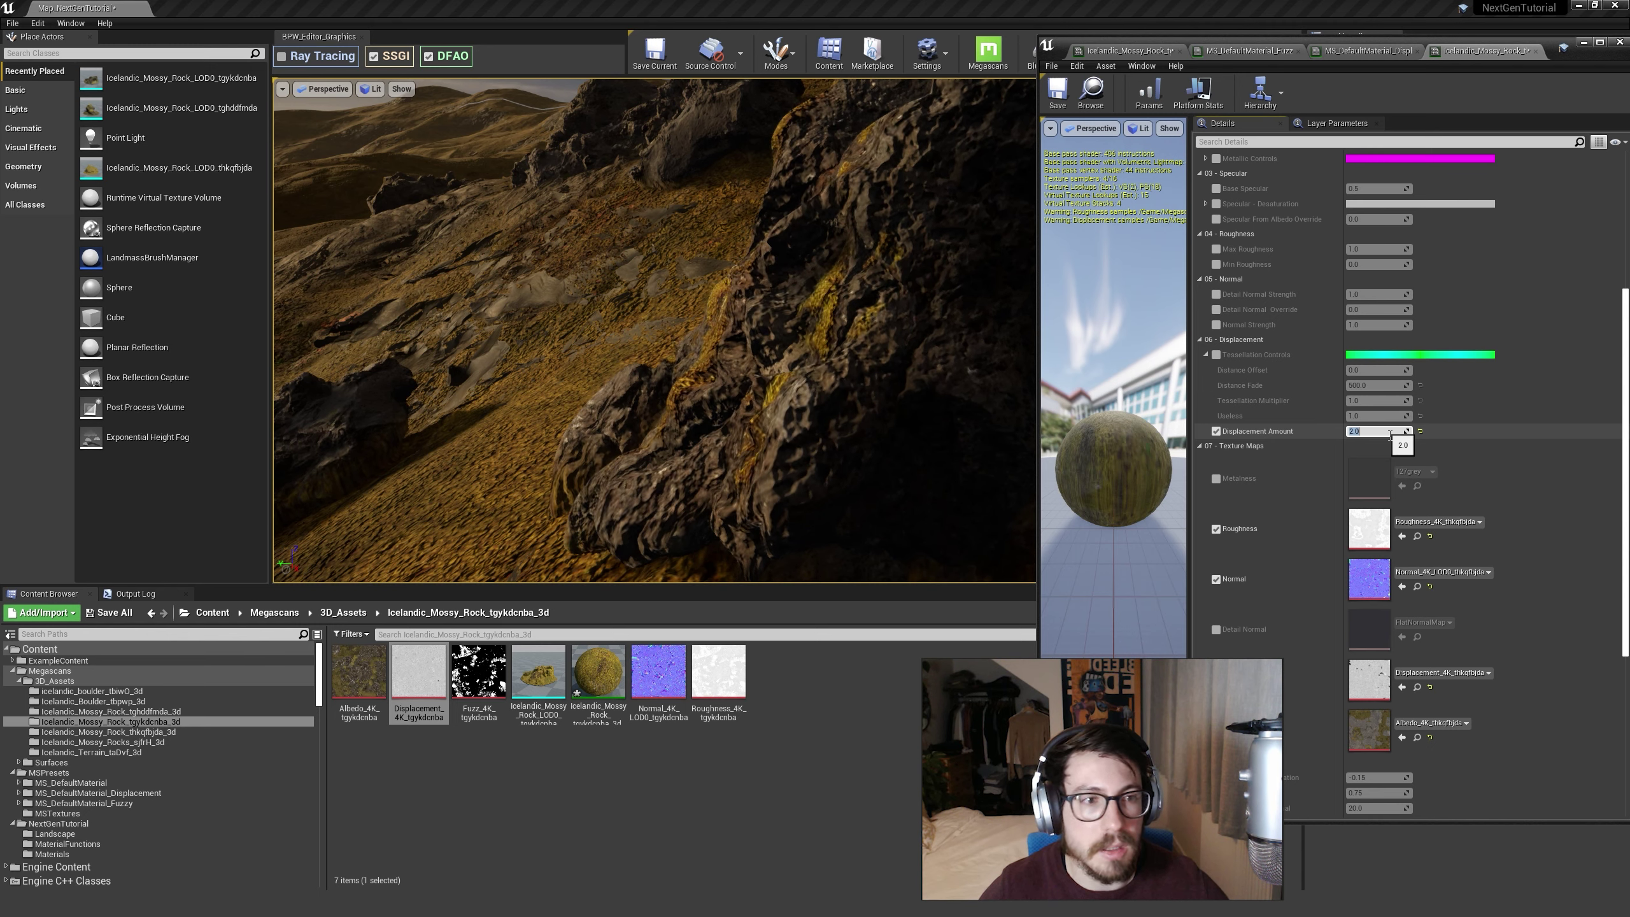
Step: Enable Tessellation Controls on the instance, and set both Distance Offset and Distance Fade to 500
left_click(1216, 355)
left_click(1357, 370)
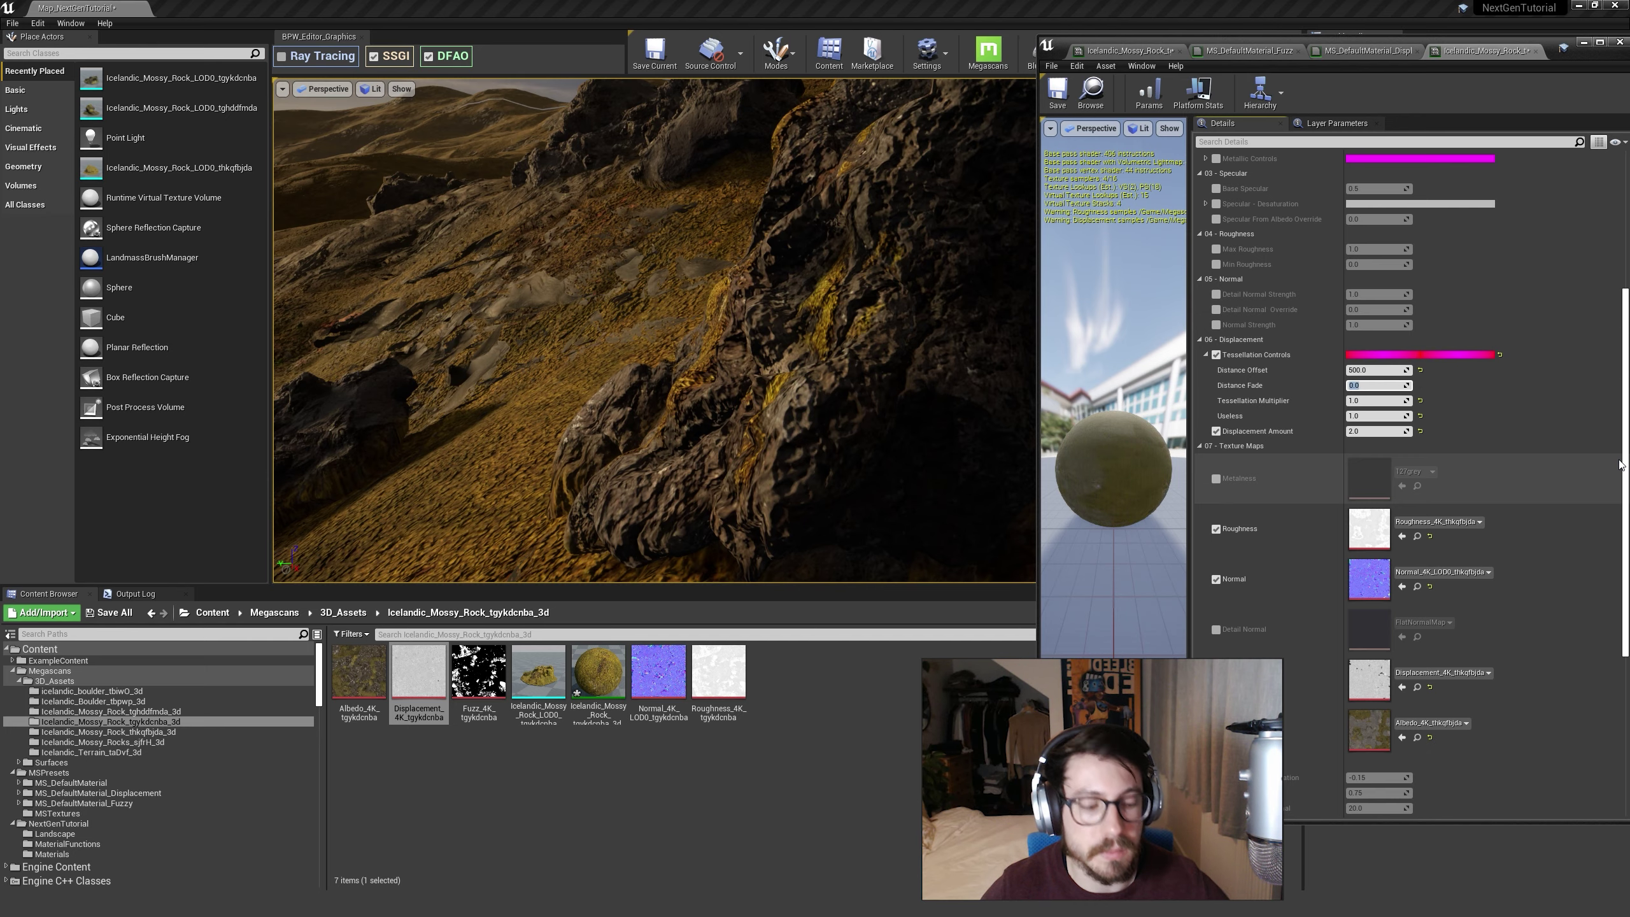
type("500")
key("Return")
Step: Save all modified content of the project
mouse_move(821, 228)
right_mouse_down()
mouse_move(867, 283)
mouse_move(820, 228)
right_mouse_up()
left_click(820, 228)
left_click(109, 612)
left_click(930, 568)
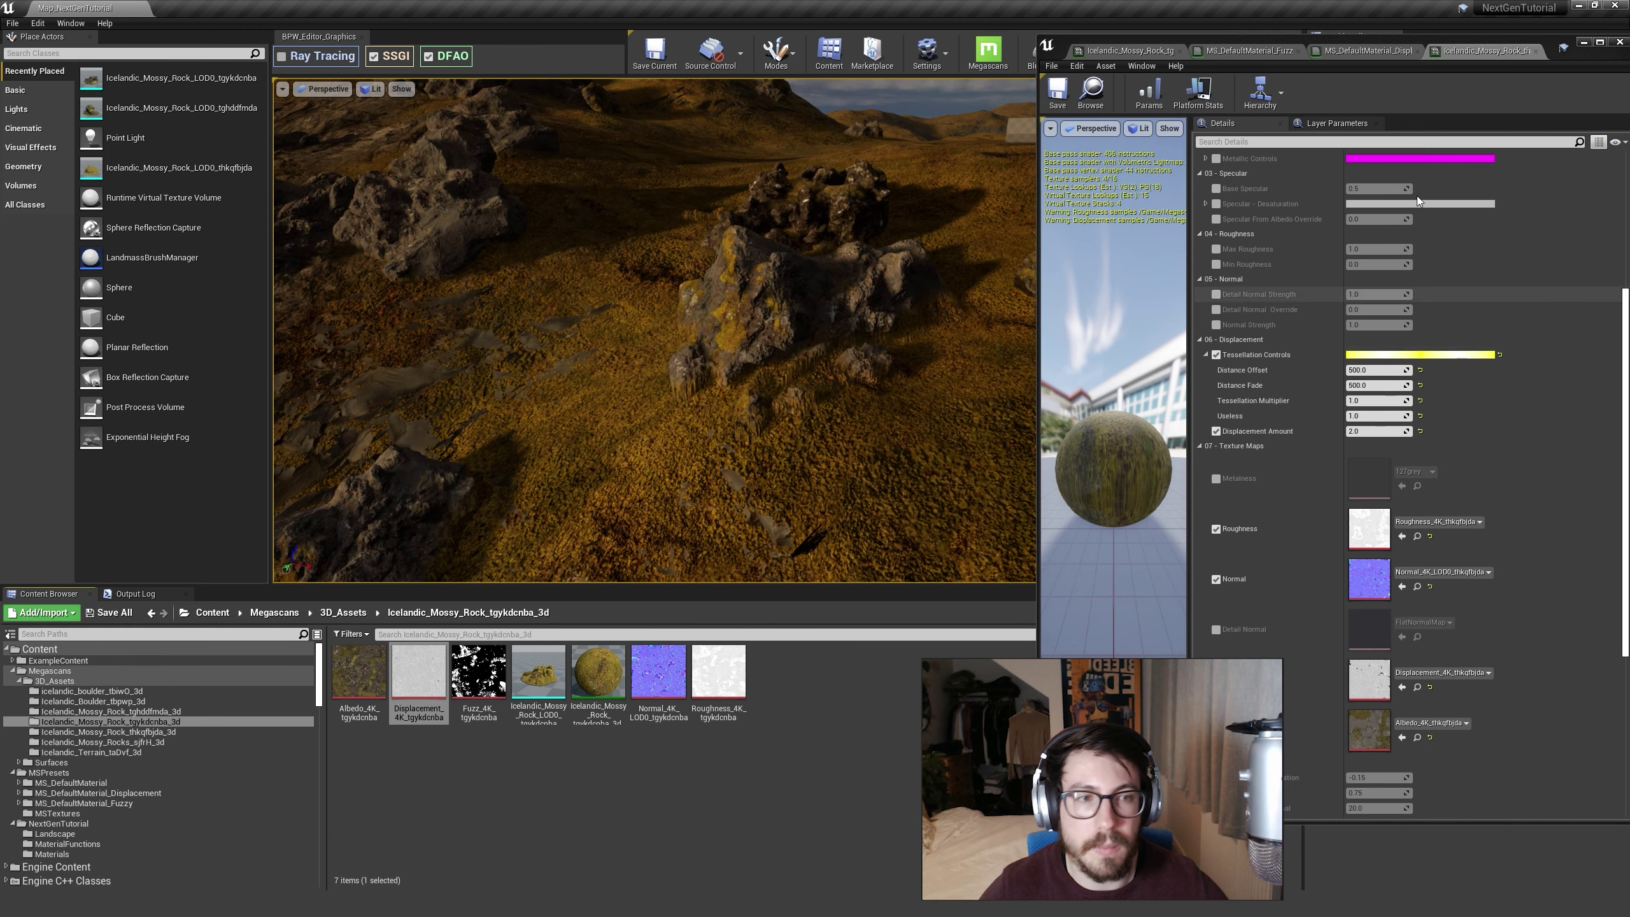
Step: Place an Icelandic_Mossy_Rock_LOD0_thkqfbjda mesh on the grass in front of the existing rock group and deselect it
left_click(115, 733)
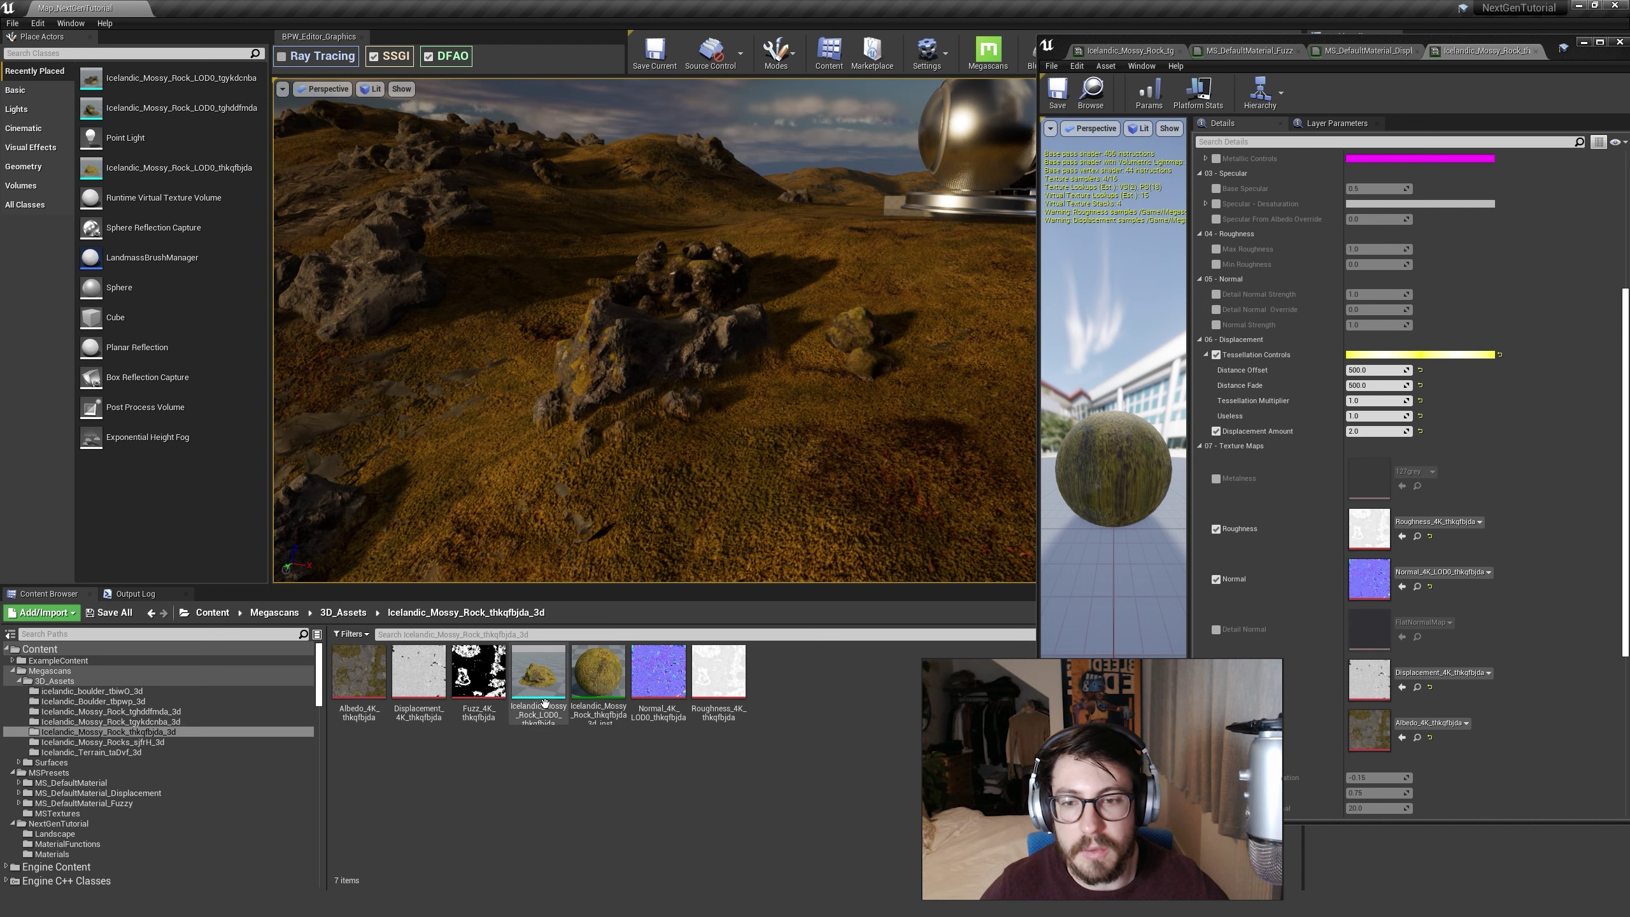
left_click_drag(539, 671, 814, 439)
key("w")
key("Escape")
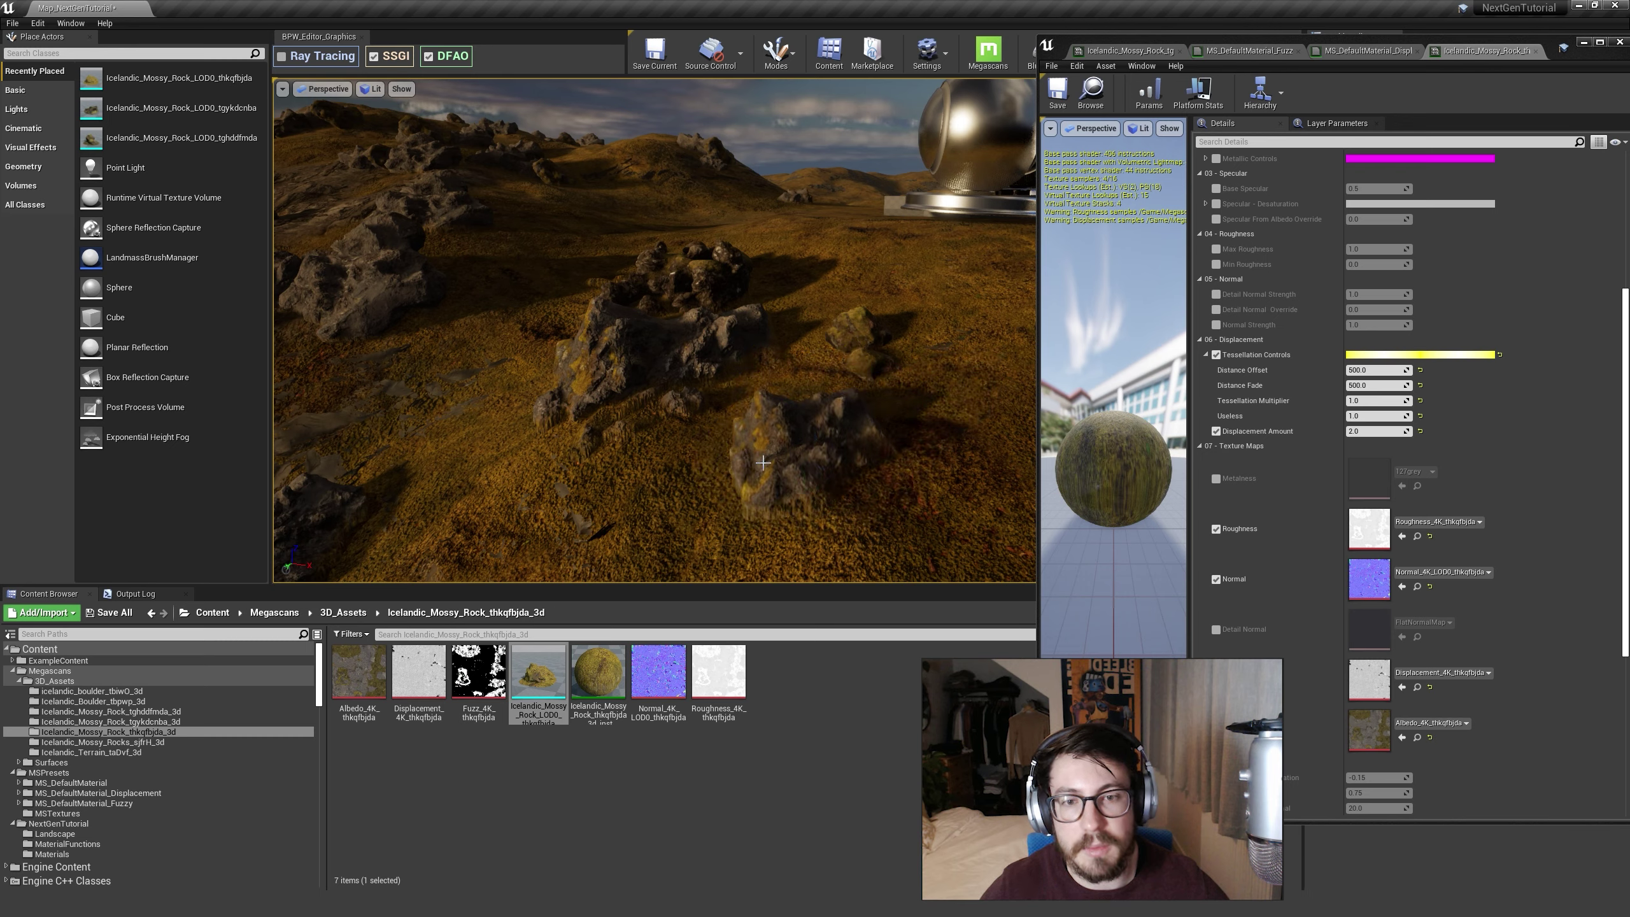
Step: Place the Icelandic_Mossy_Rocks_LOD0_sjfrH mesh in the foreground beside the other rocks and focus on it
left_click(126, 746)
left_click_drag(536, 690, 552, 514)
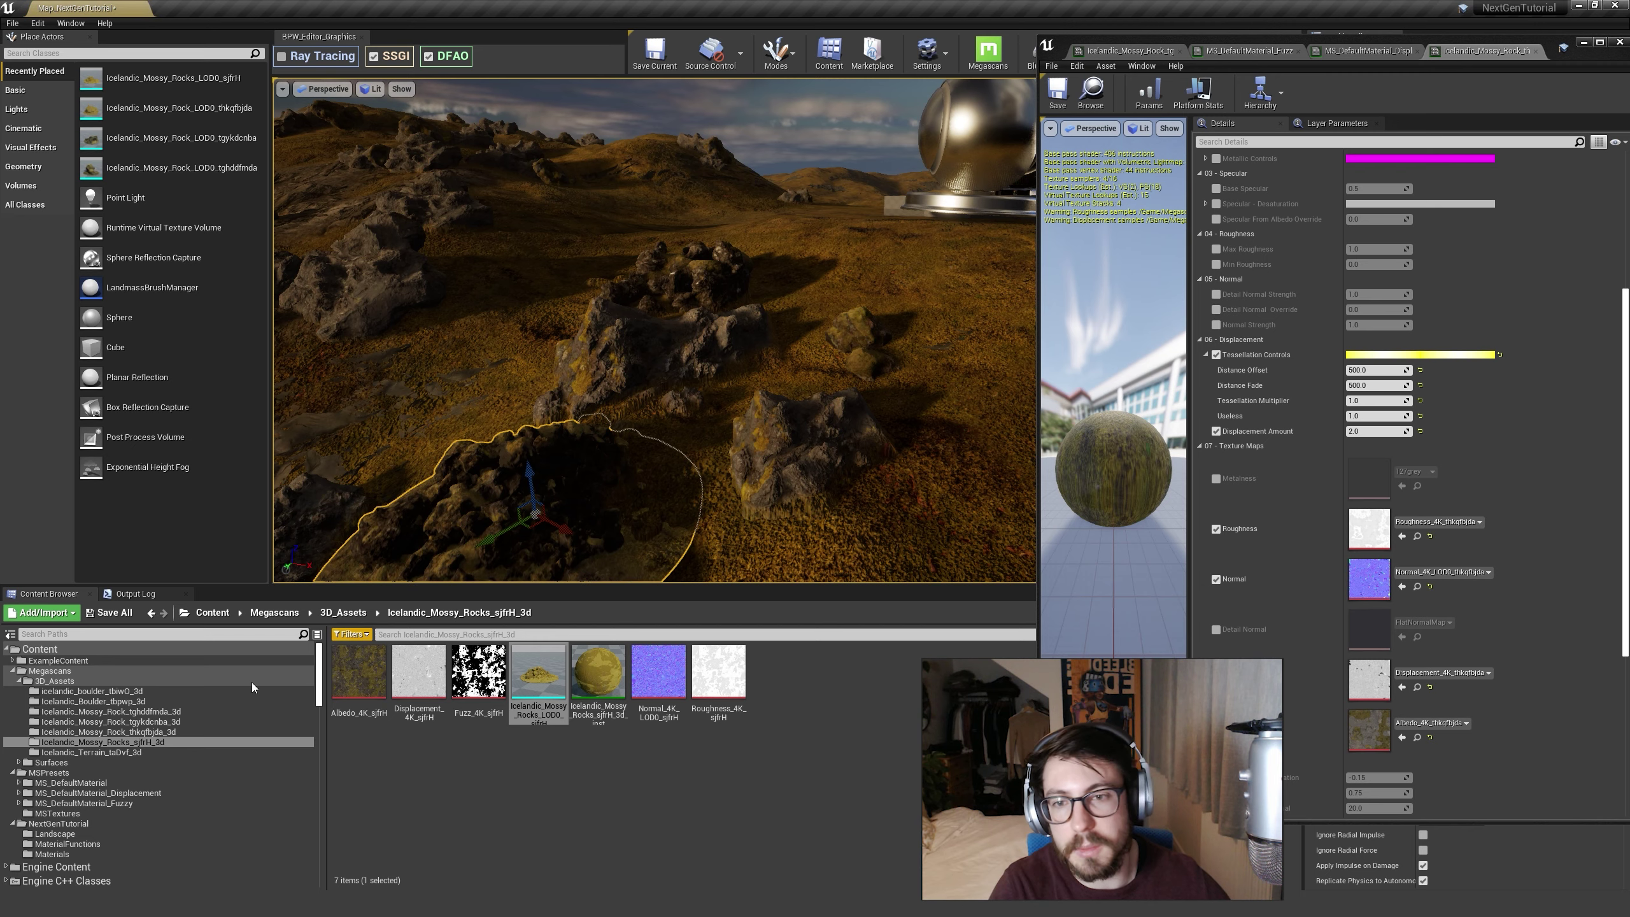
key("f")
right_click_drag(386, 567, 380, 547)
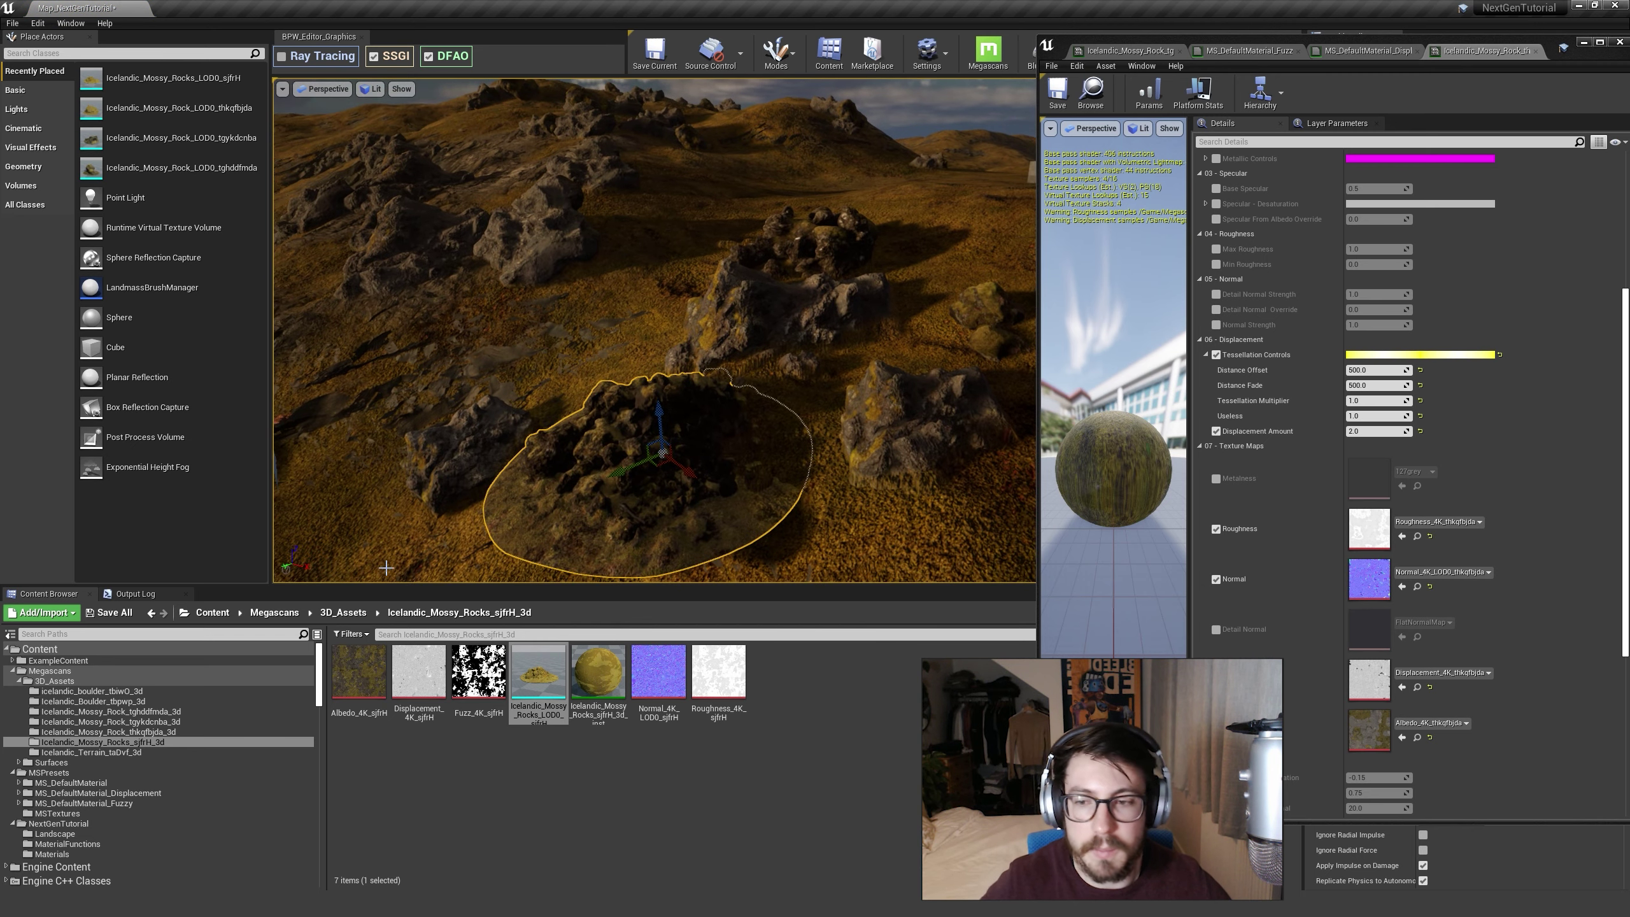
Step: Place the Icelandic_Terrain_LOD0_taDvf mesh on the landscape among the rocks
left_click(130, 752)
right_click_drag(677, 484, 706, 473)
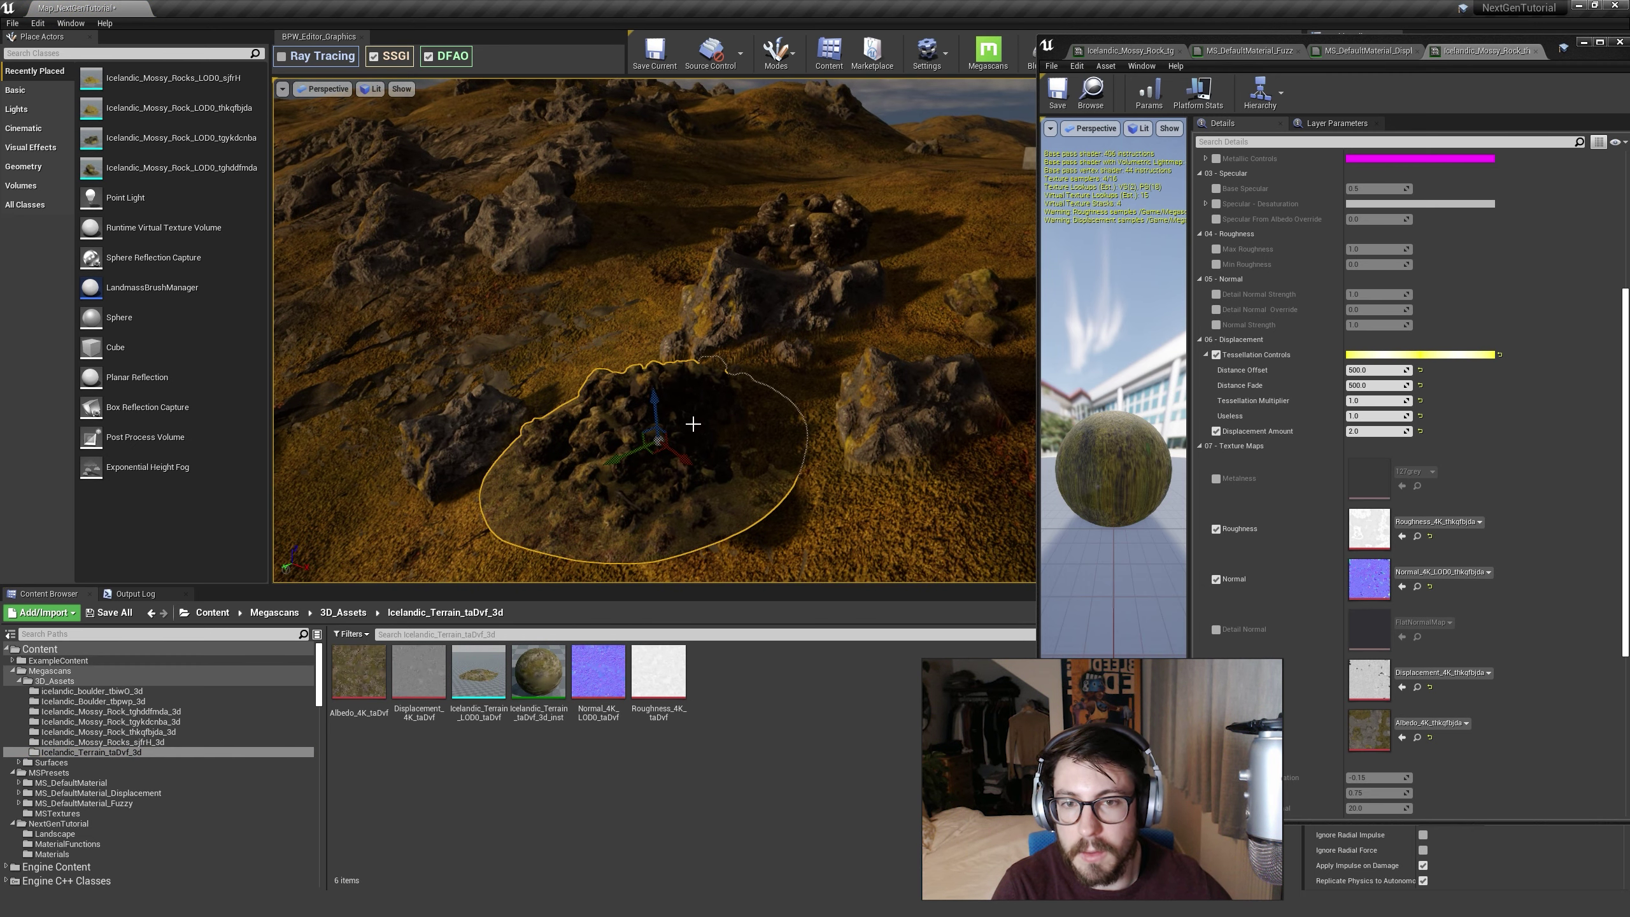
left_click_drag(479, 672, 688, 456)
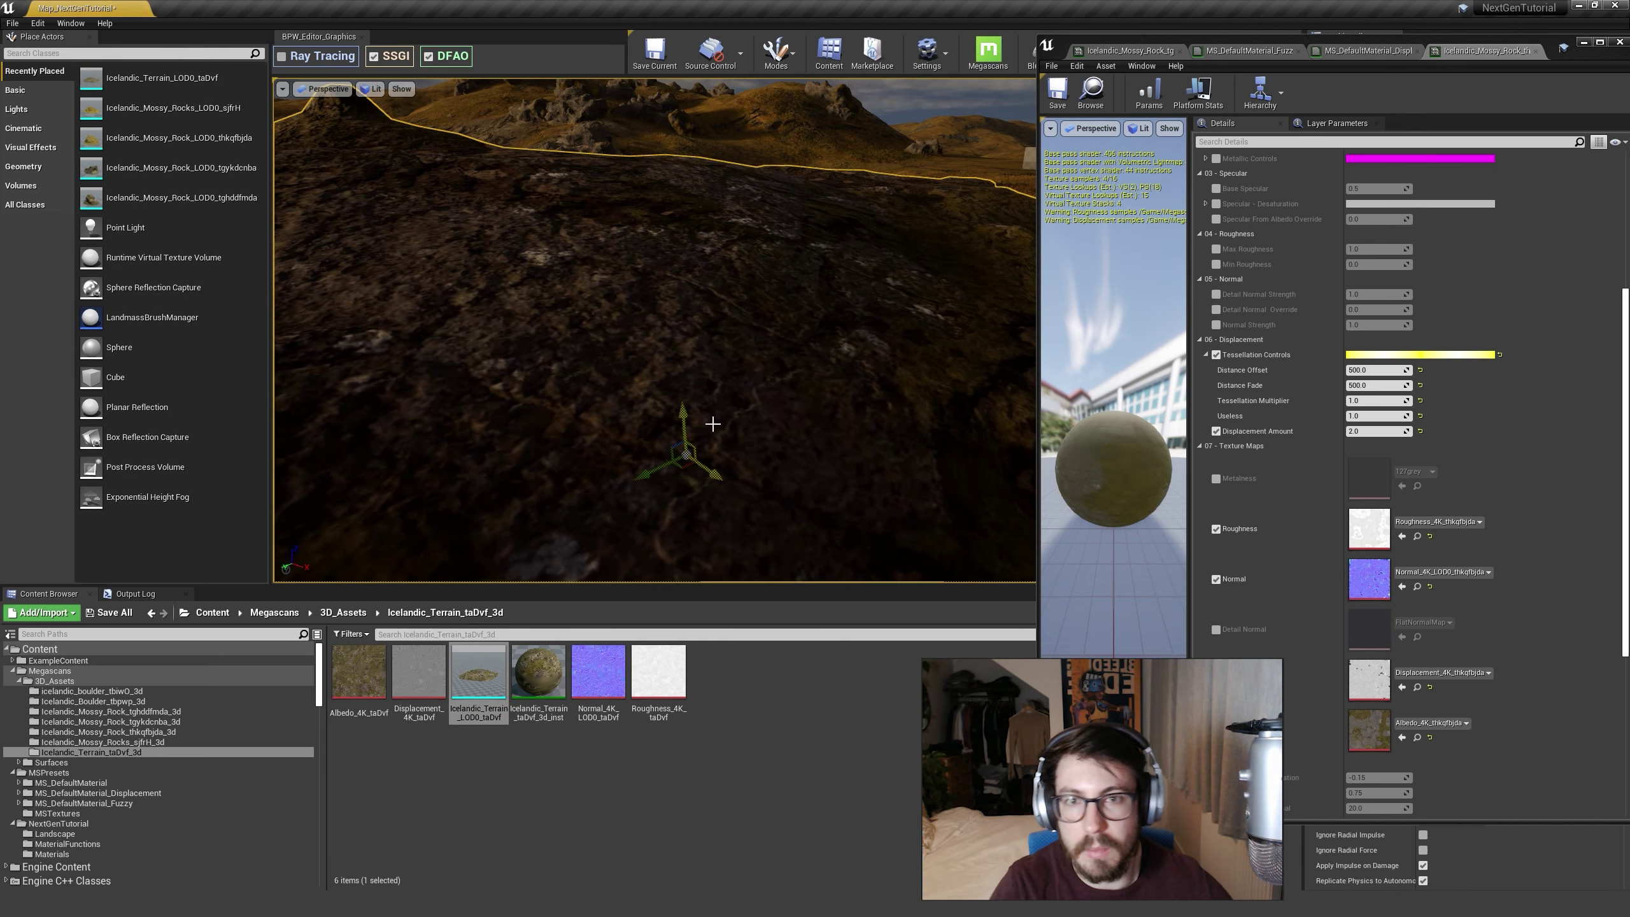
Step: Rotate the Icelandic terrain mesh and reposition it so it sits embedded in the hillside
right_click_drag(713, 425, 565, 459)
key("e")
left_click_drag(763, 269, 819, 298)
key("w")
right_click_drag(819, 298, 995, 350)
mouse_move(930, 340)
left_mouse_down()
mouse_move(926, 389)
mouse_move(928, 359)
left_mouse_up()
key("e")
left_click_drag(957, 299, 943, 314)
key("w")
key("Escape")
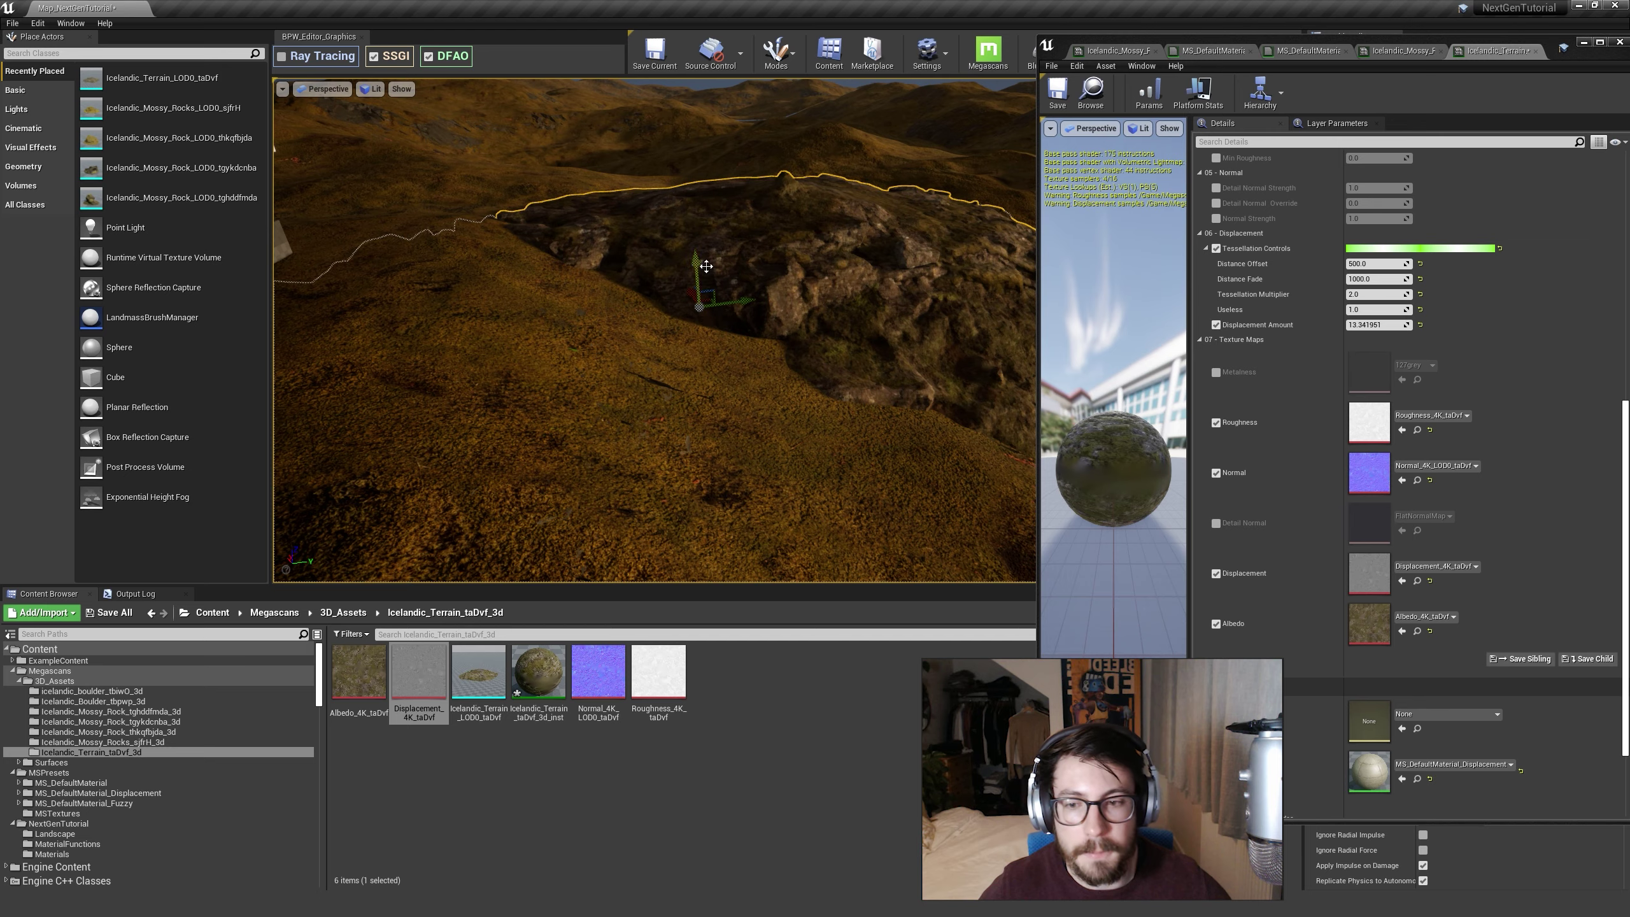
Step: Reposition the Icelandic terrain mesh on the hillside and set its material instance's parent to the other MS_DefaultMaterial_Displacement, which includes VT blending
key("e")
key("w")
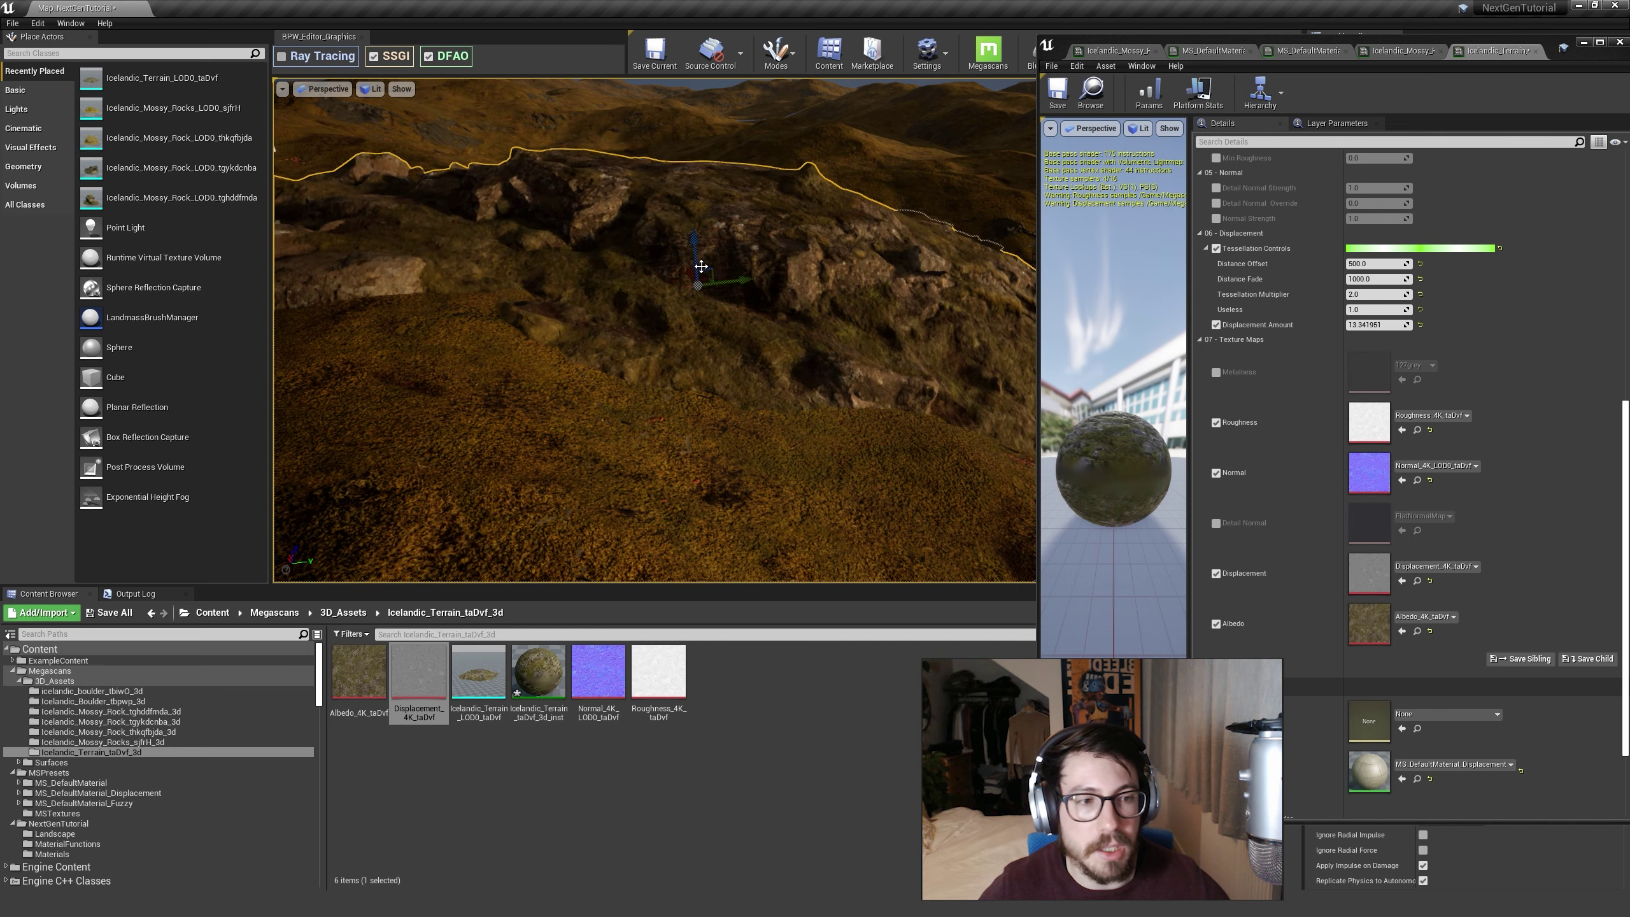
left_click_drag(721, 277, 921, 264)
left_click(1455, 764)
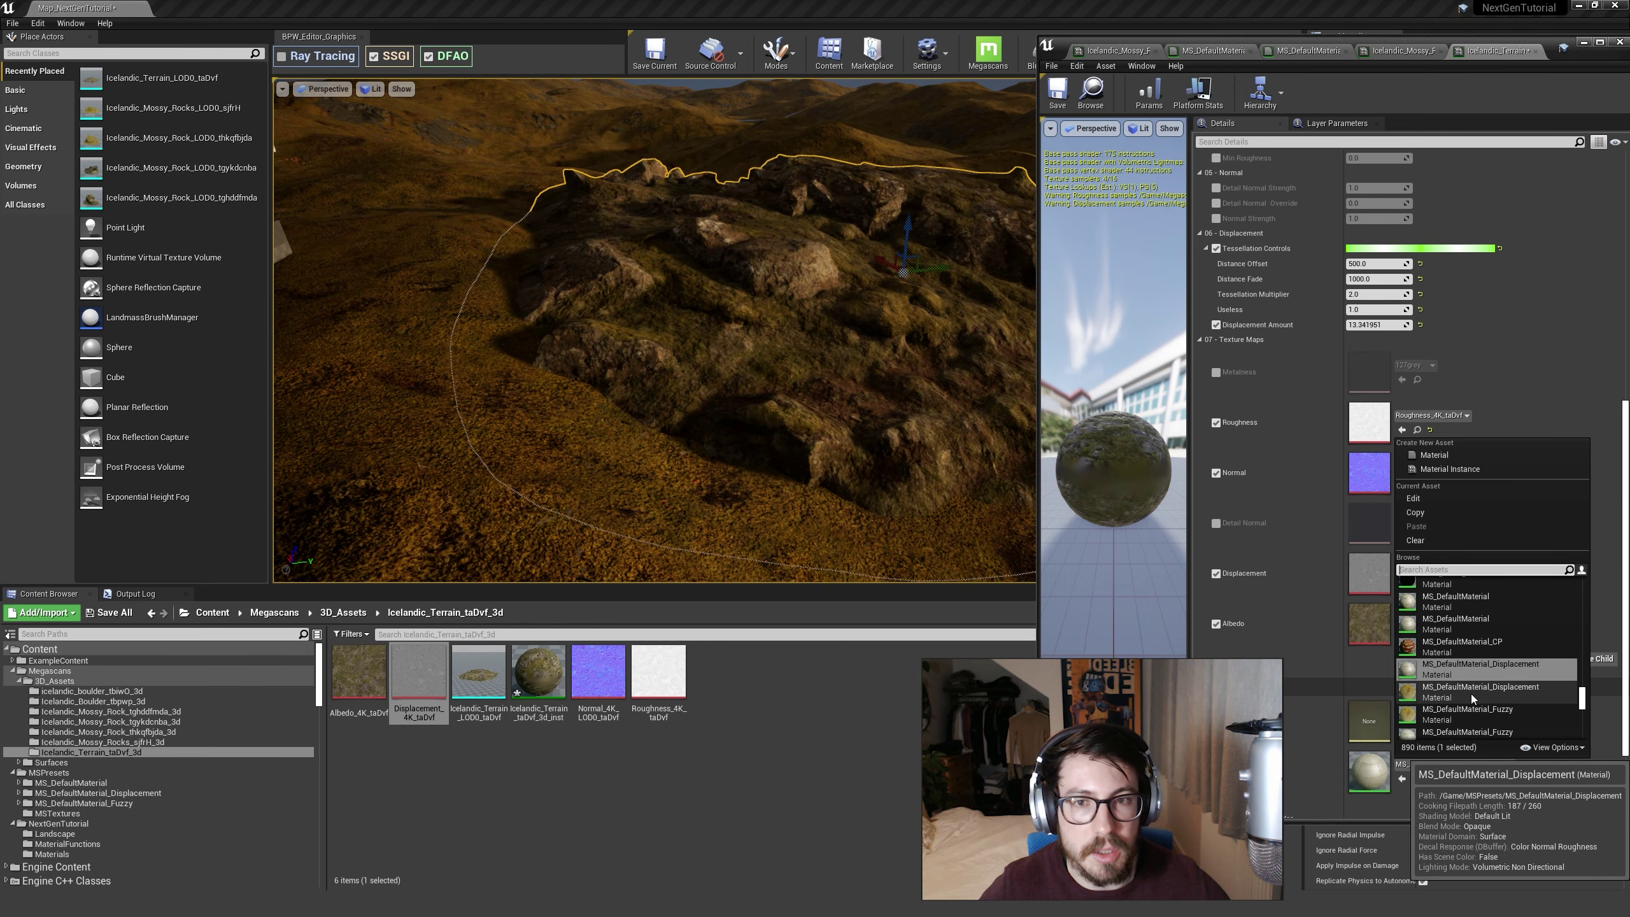
left_click(1471, 694)
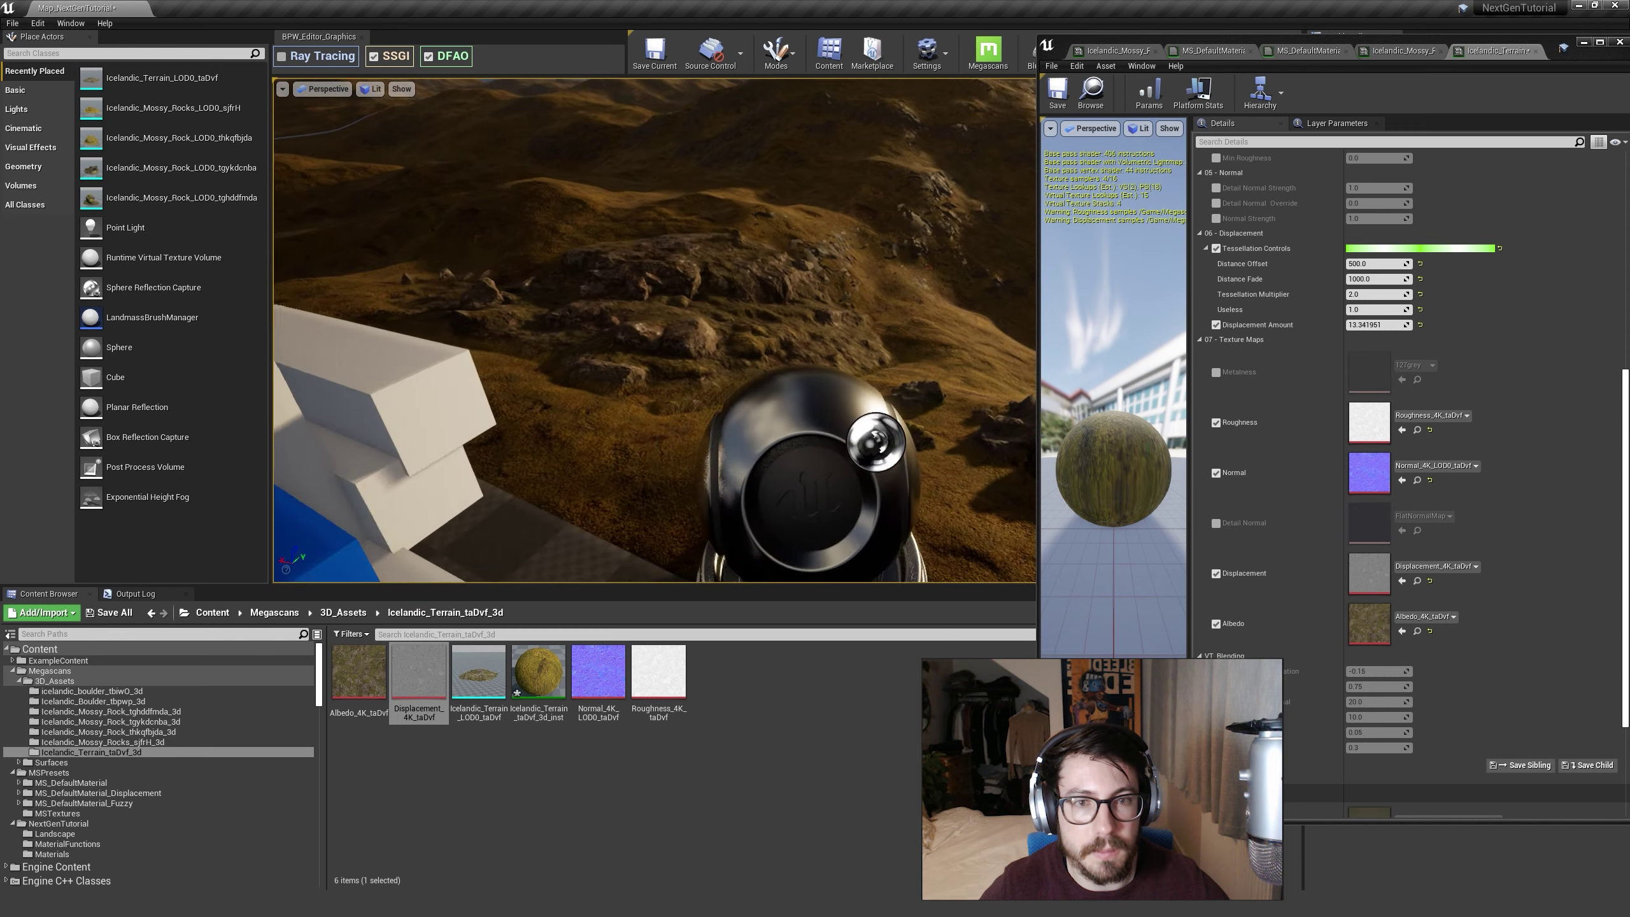
Step: Delete the blue cube and the white test blocks around the nearest material preview sphere
right_click_drag(712, 450, 674, 443)
left_click(713, 450)
key("Delete")
left_click(773, 365)
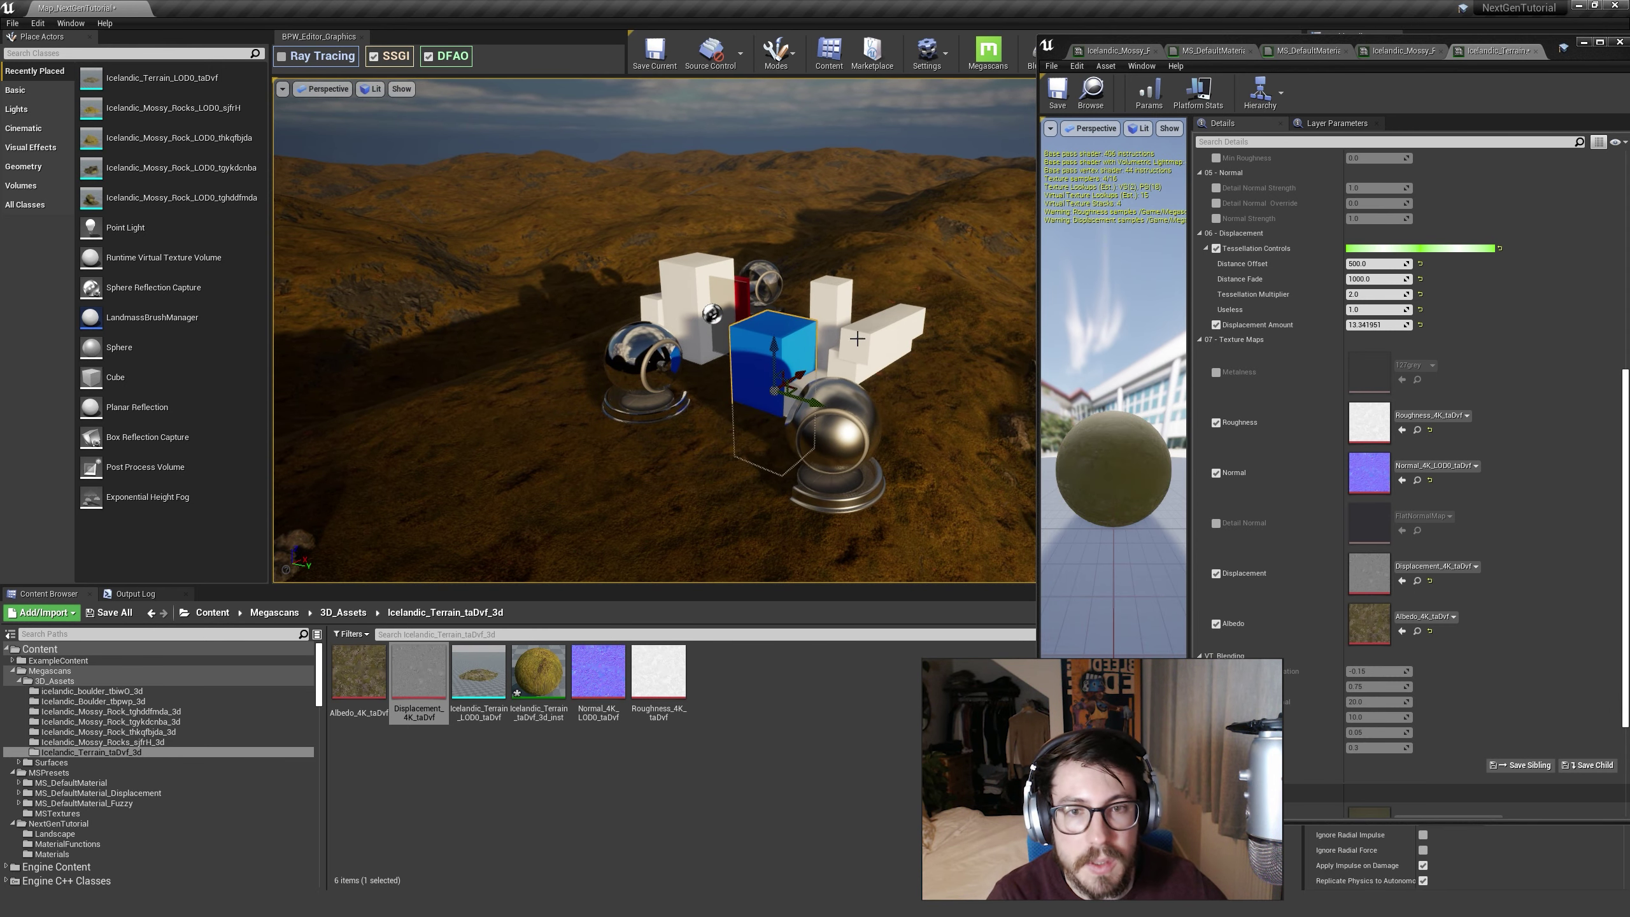
key("Delete")
left_click(859, 339)
key("Delete")
left_click(857, 355)
key("Delete")
left_click(837, 355)
key("Delete")
left_click(827, 371)
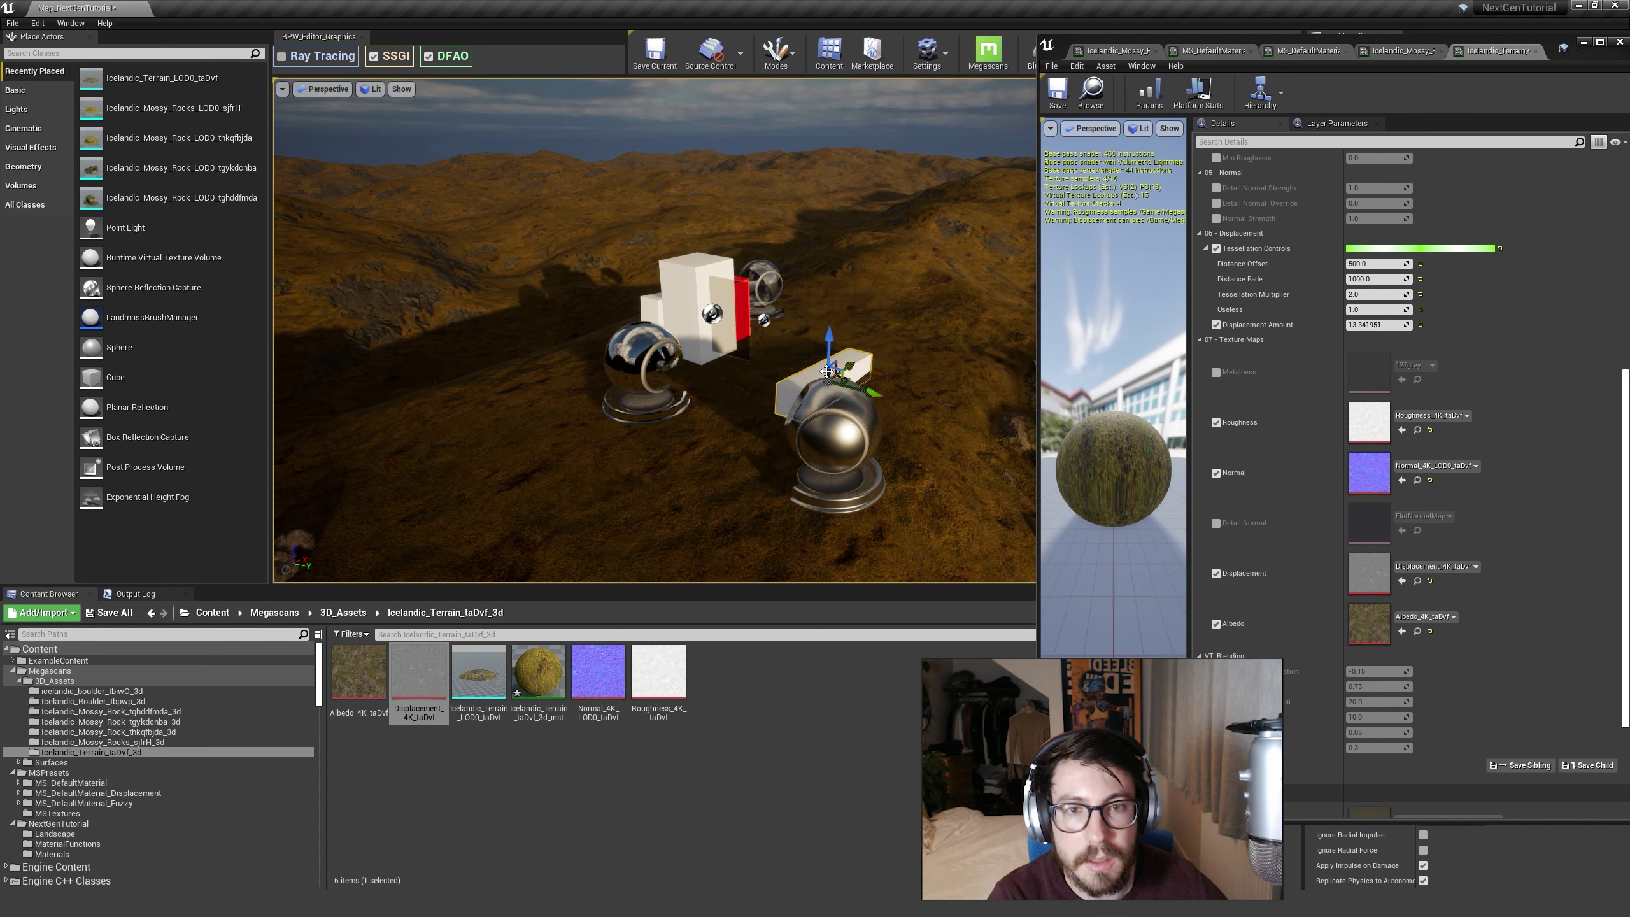
key("Delete")
Step: Delete the remaining white blocks behind the chrome preview sphere, declining to delete the landscape itself
left_click(713, 294)
key("Delete")
left_click(684, 315)
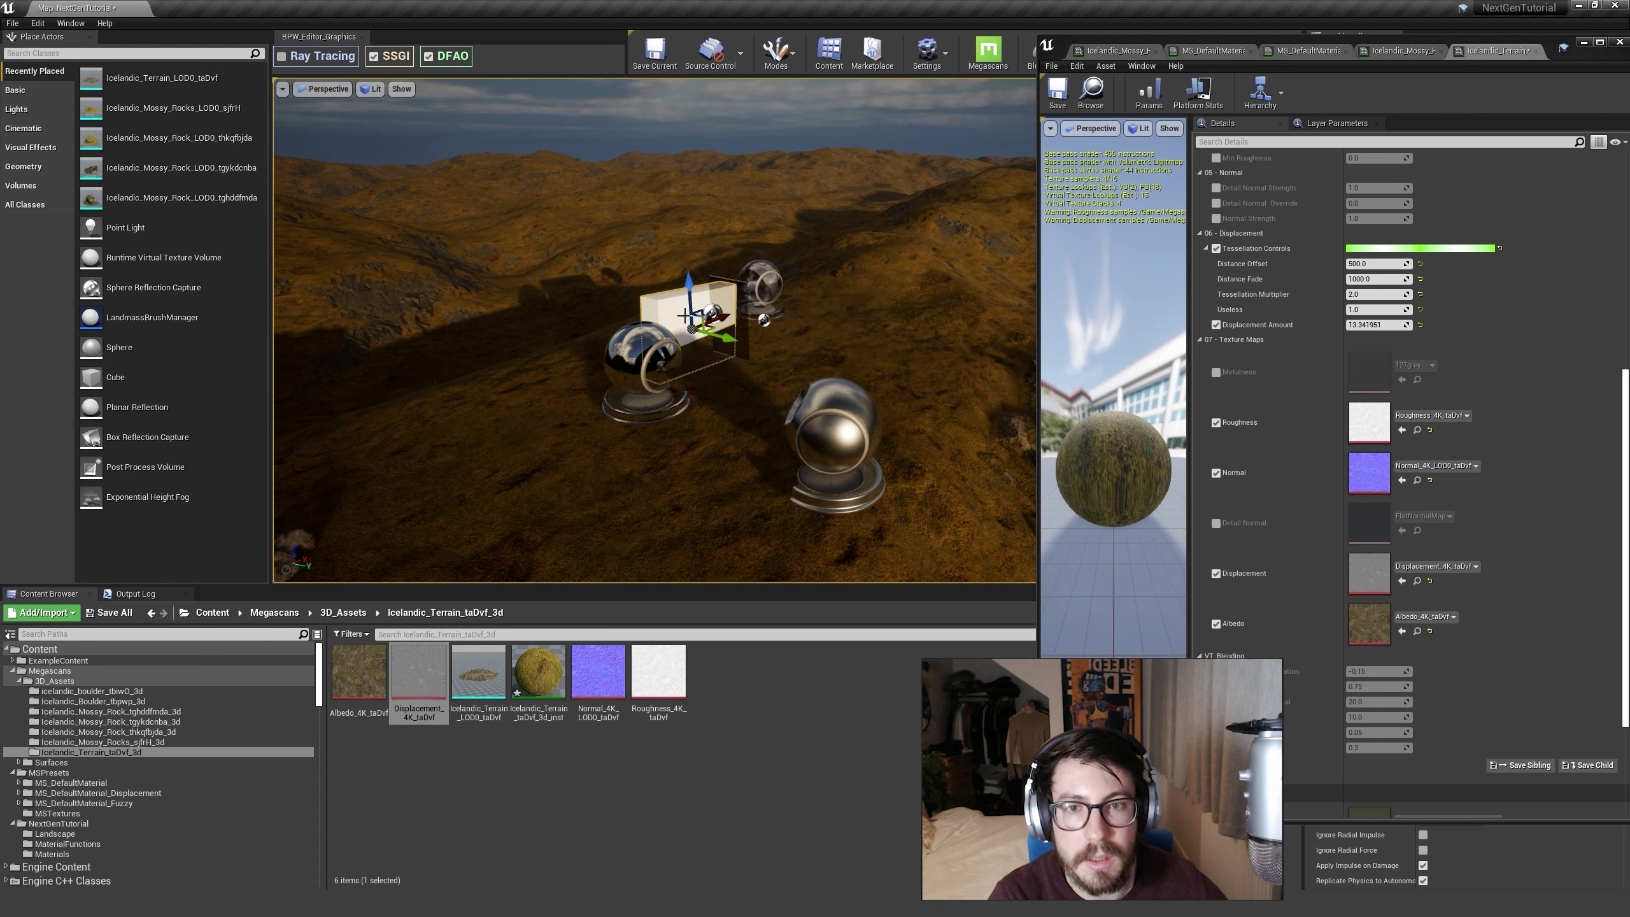
key("Delete")
left_click(735, 302)
key("Delete")
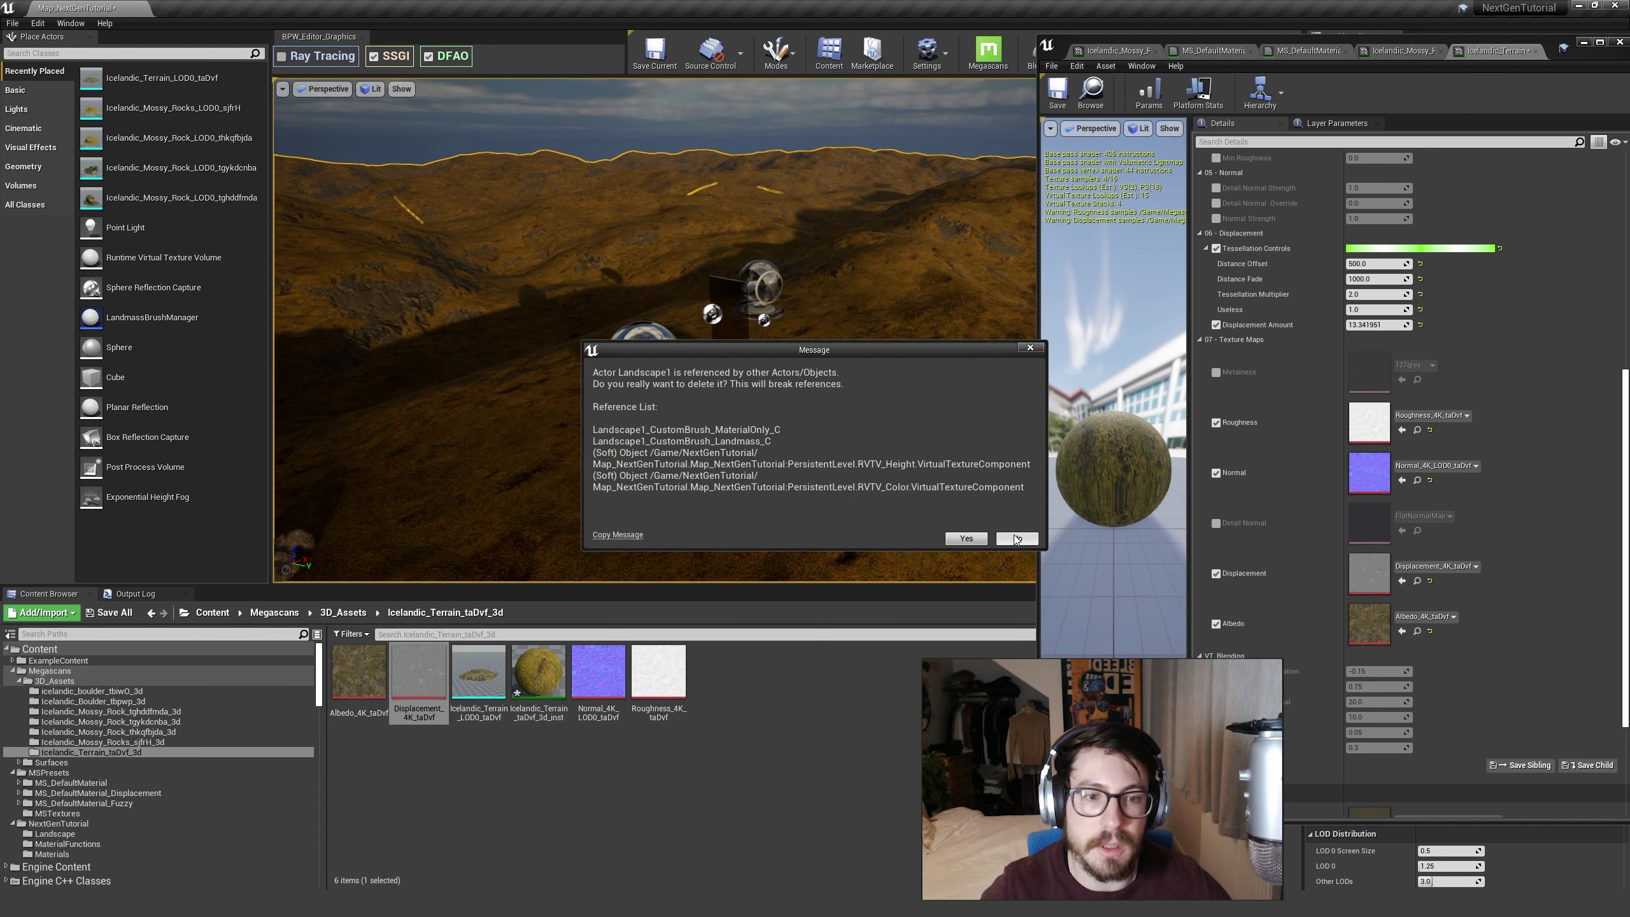
left_click(1031, 348)
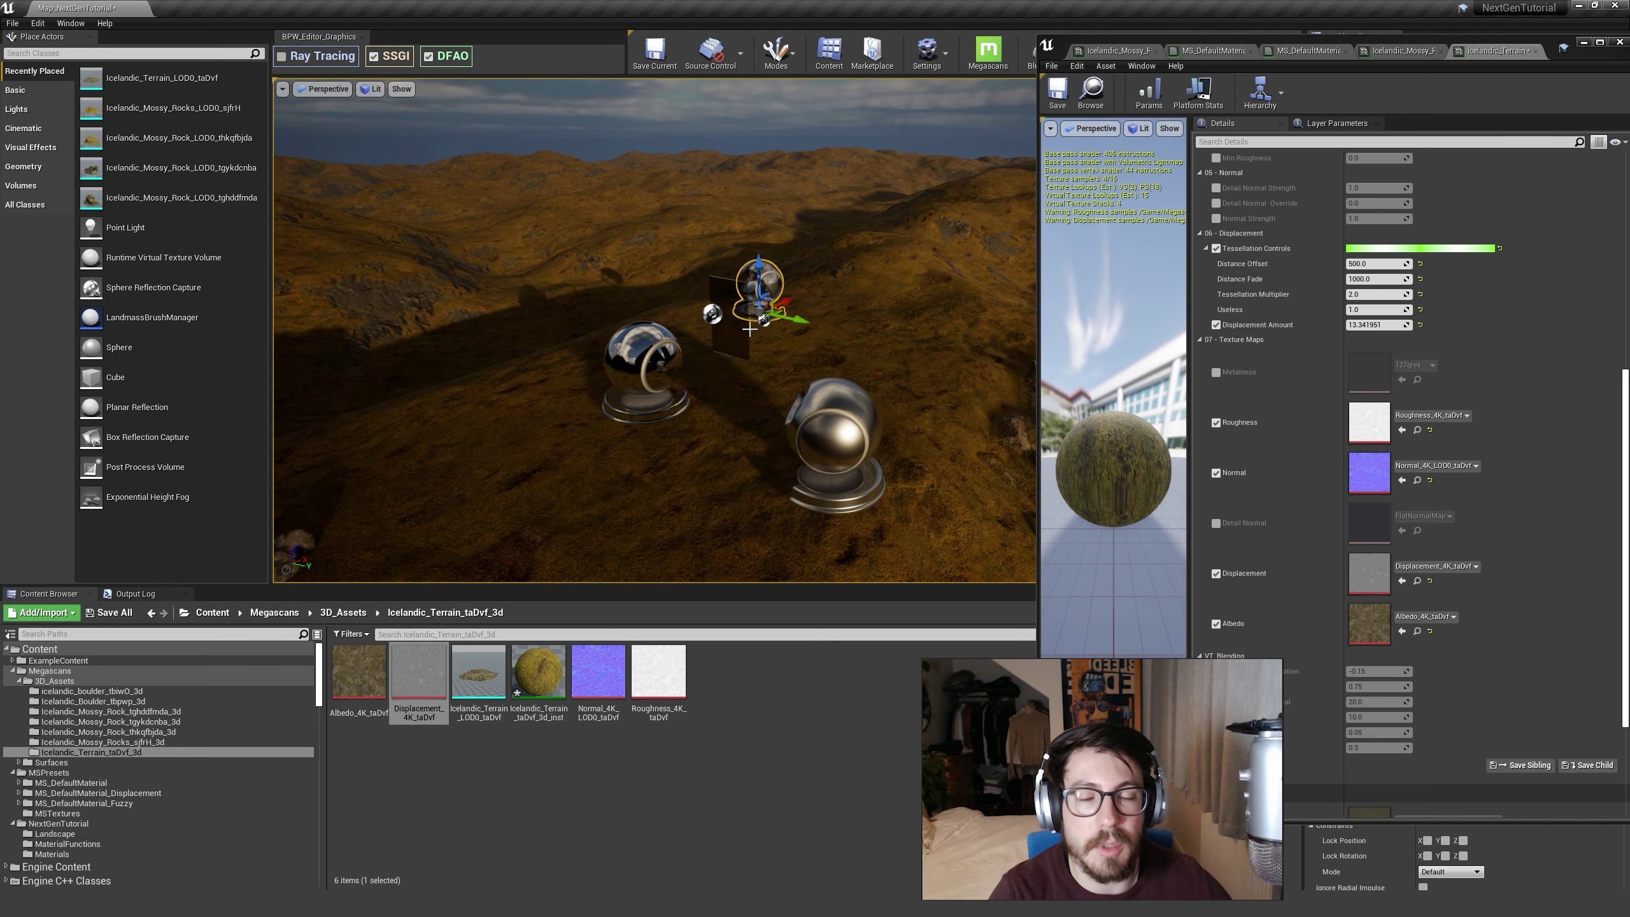
Step: Delete the farthest material preview mesh and the dark upright panel beside it from the level
left_click(762, 287)
key("Delete")
key("w")
right_click_drag(892, 426, 735, 414)
key("a")
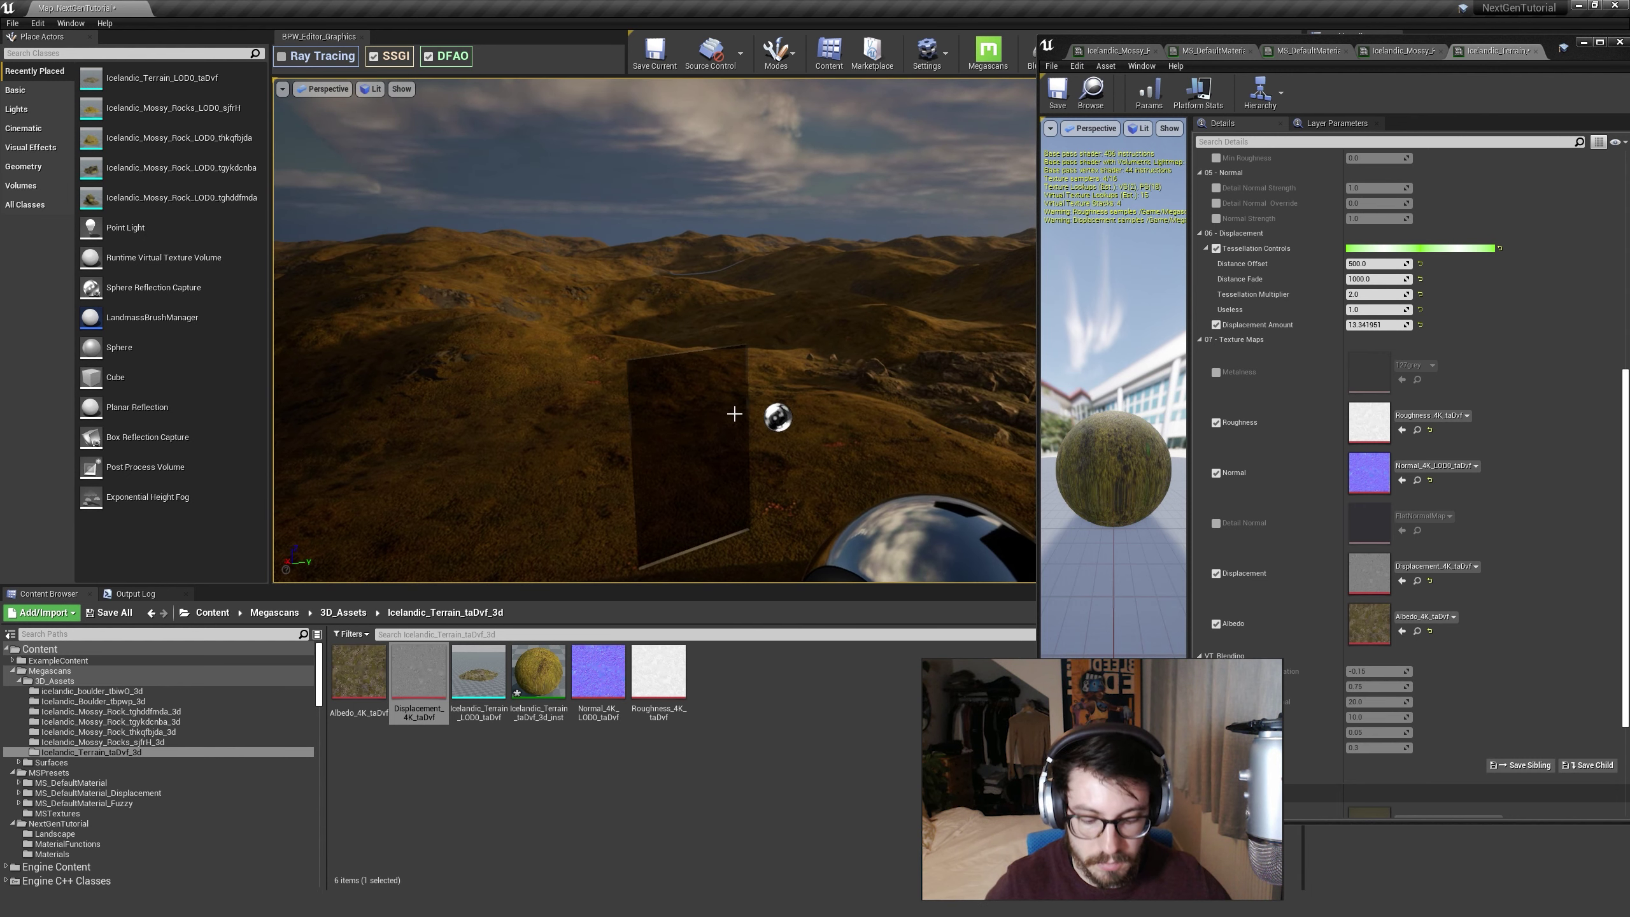
left_click(729, 435)
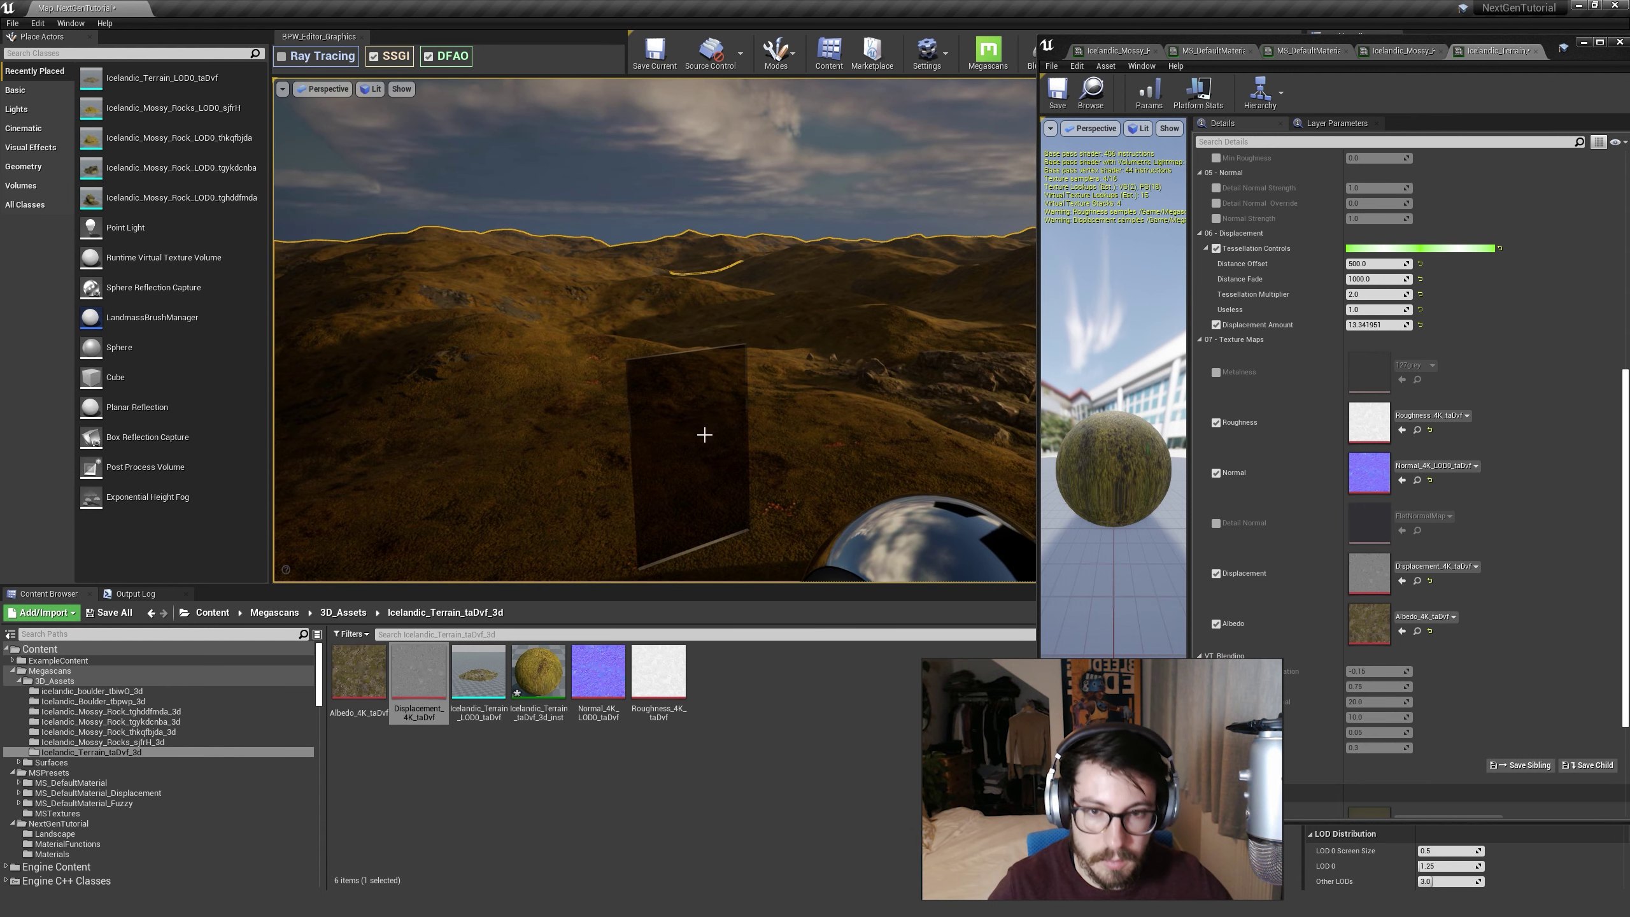
left_click(705, 400)
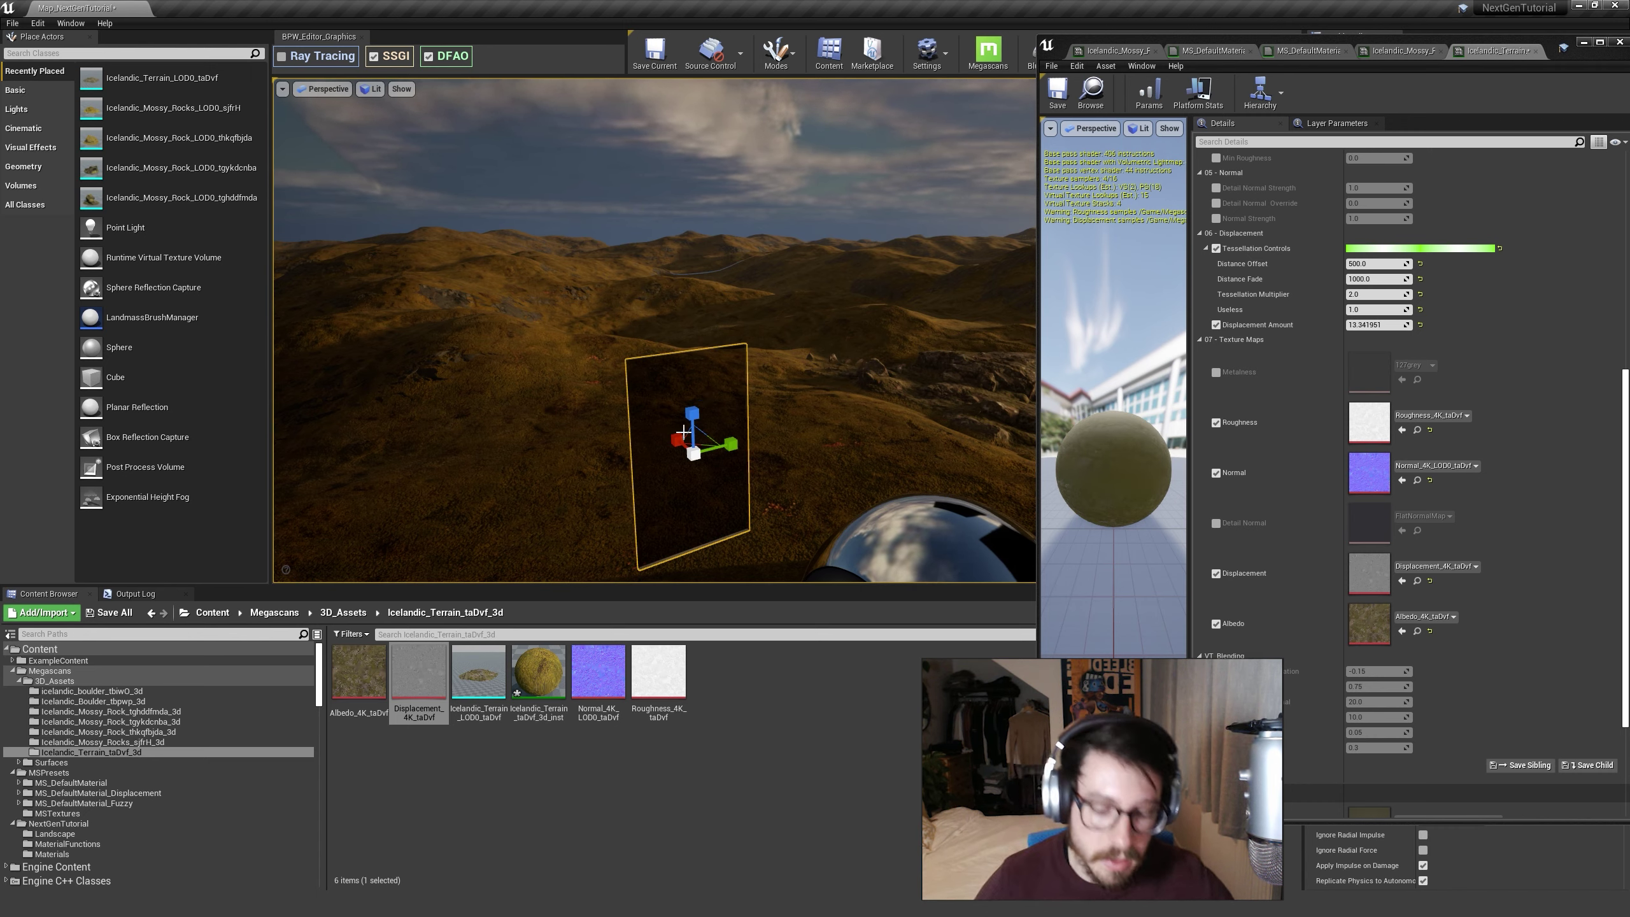
right_click_drag(927, 347, 928, 321)
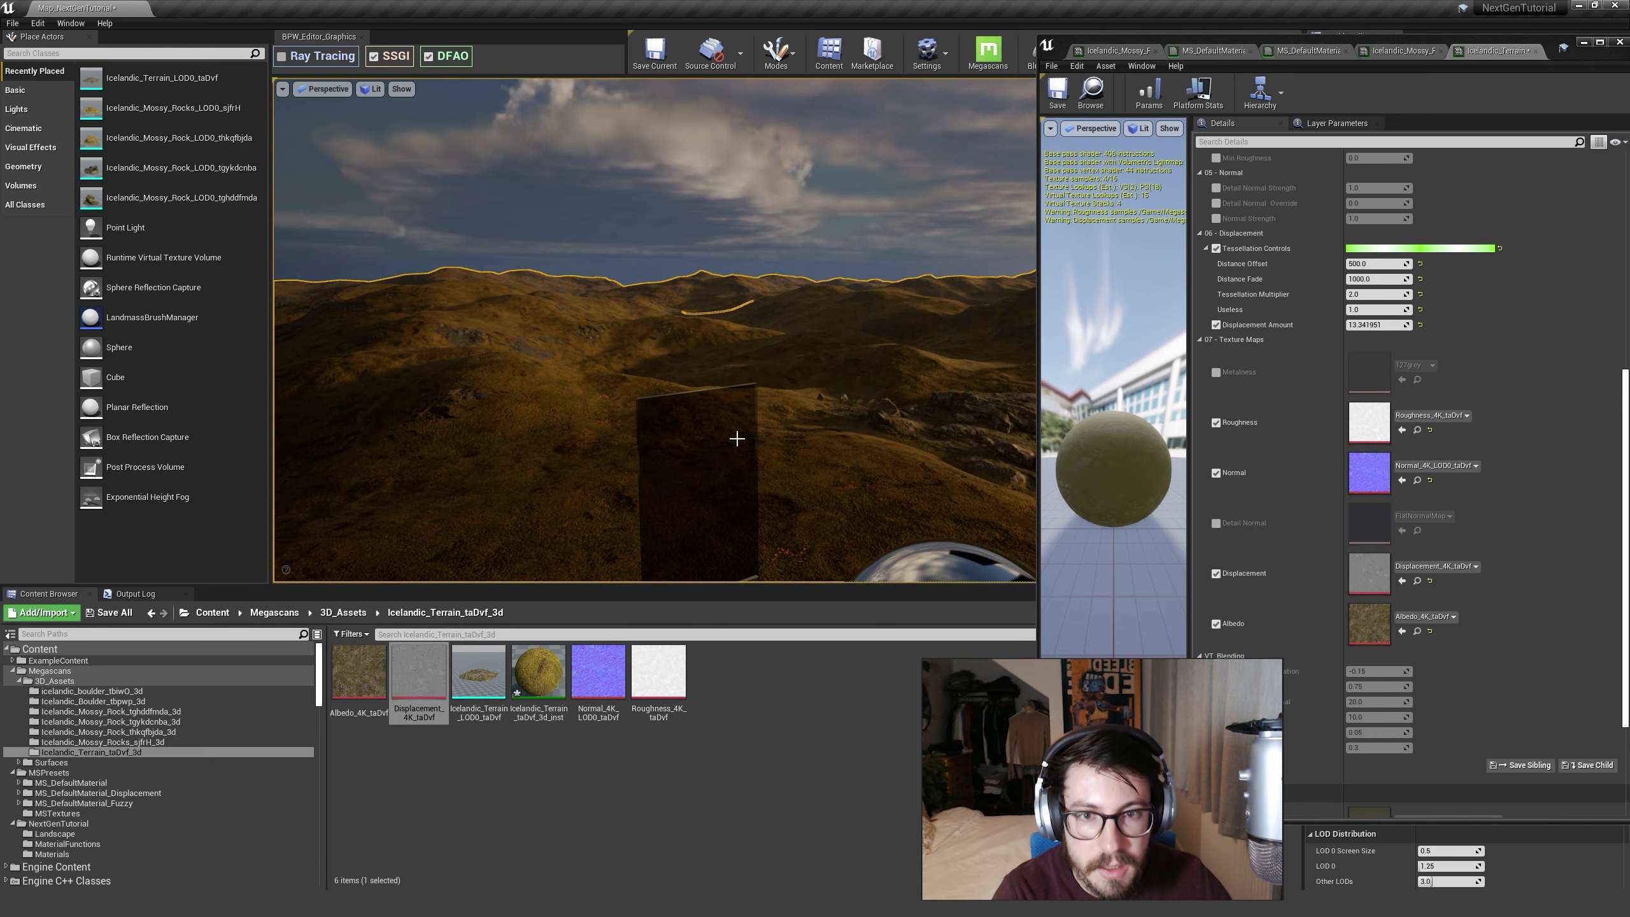
key("Delete")
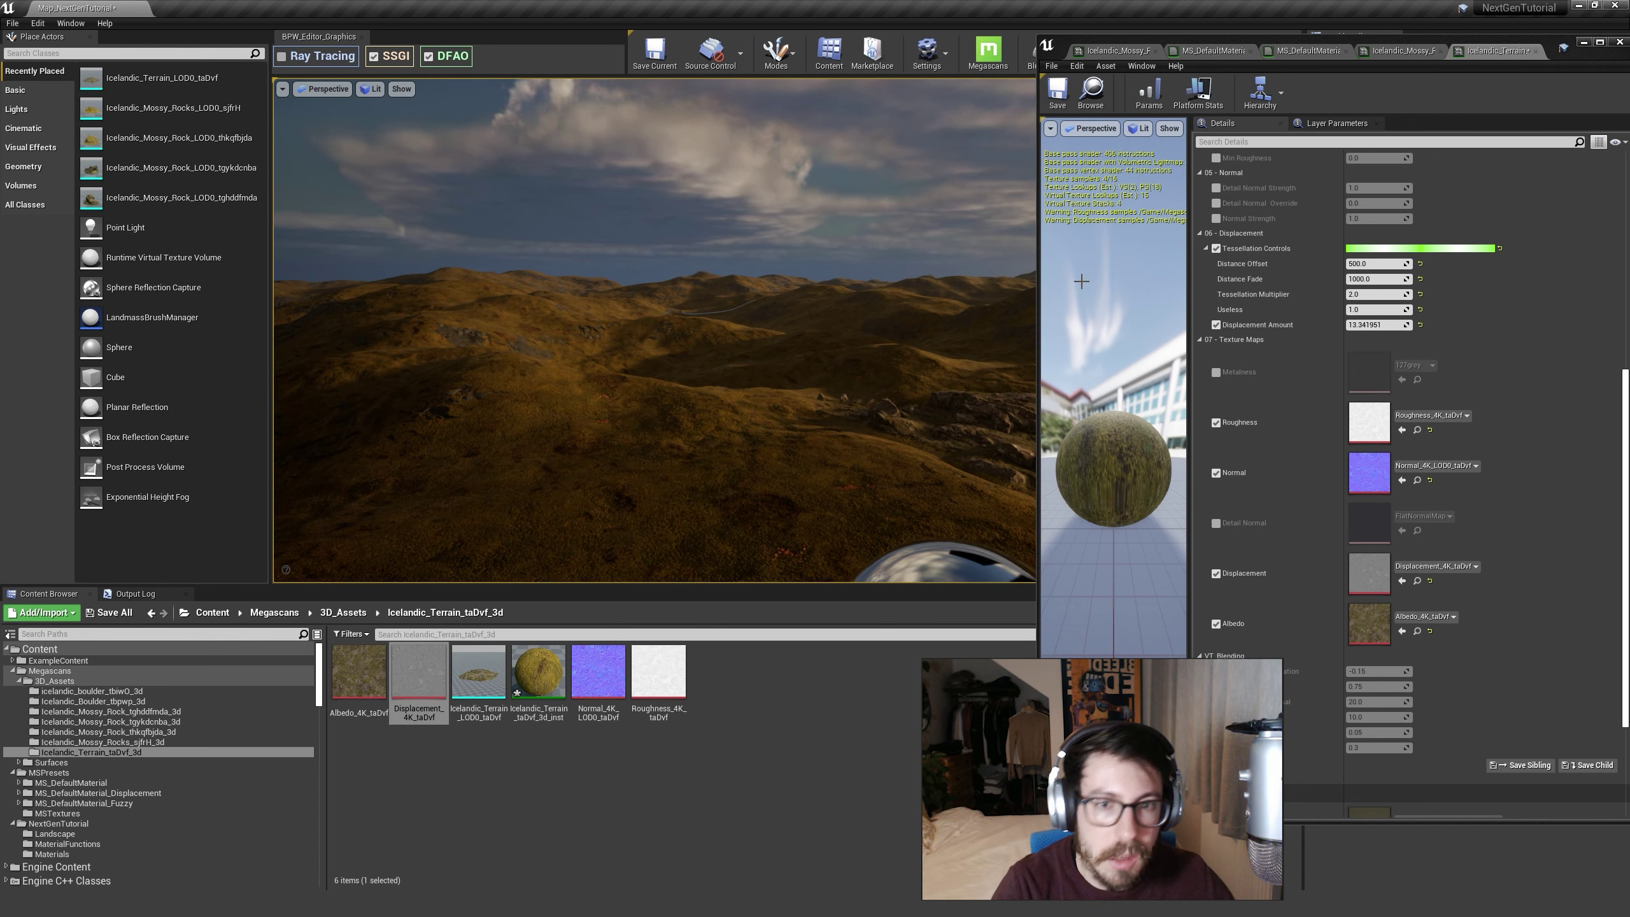
Step: Save all modified assets and put away the material instance editor window
left_click(118, 614)
left_click(937, 567)
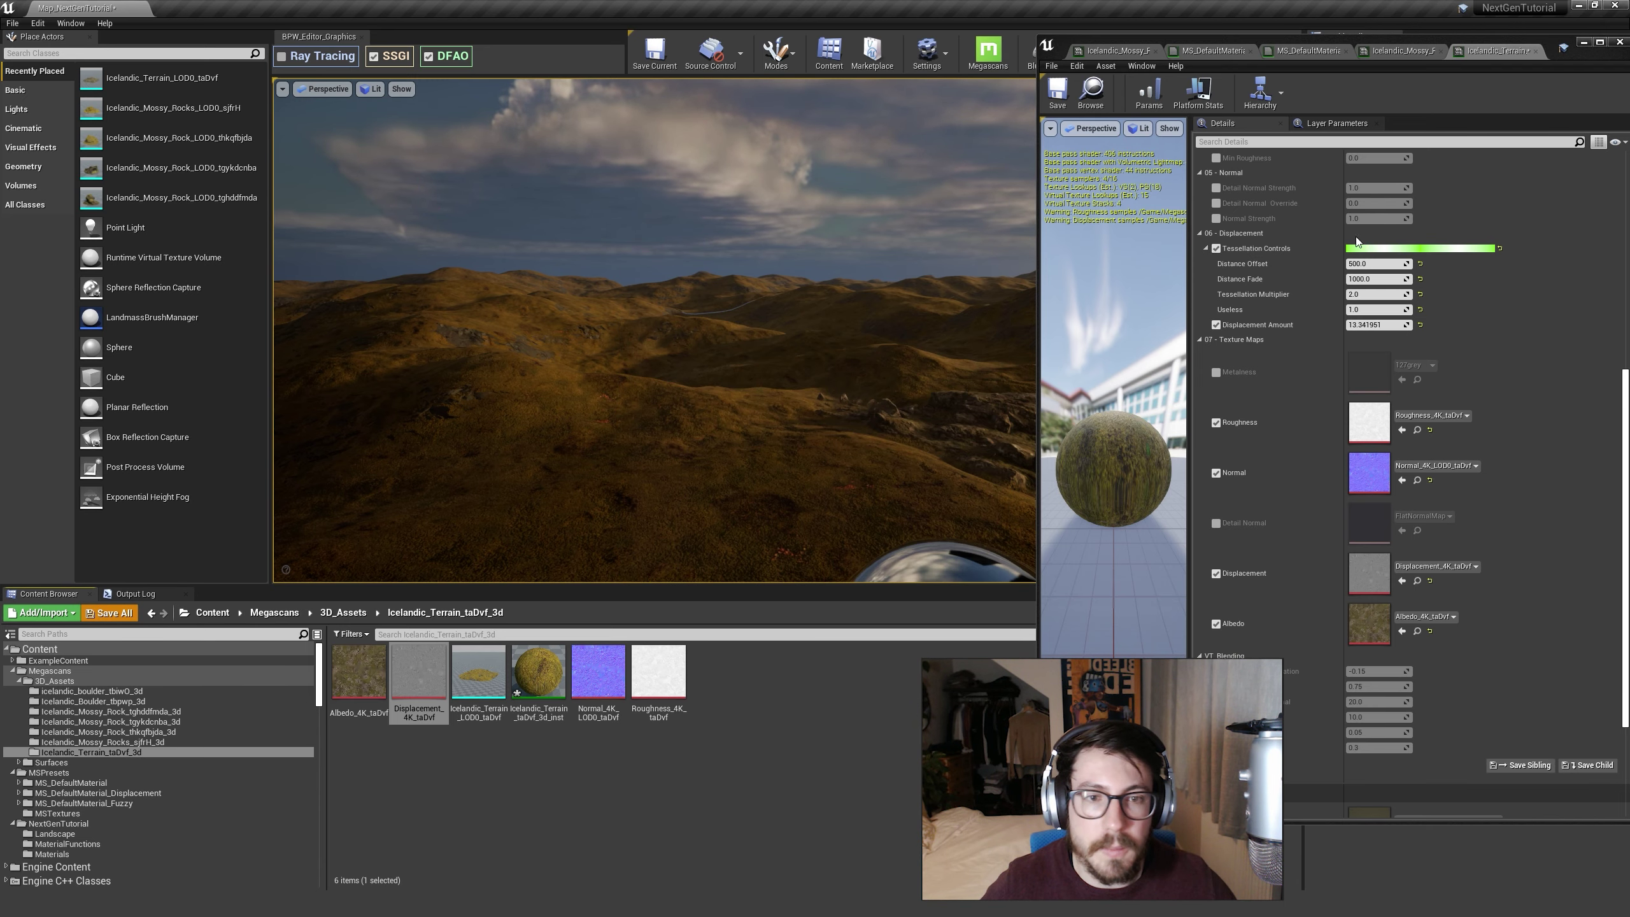
left_click(1583, 42)
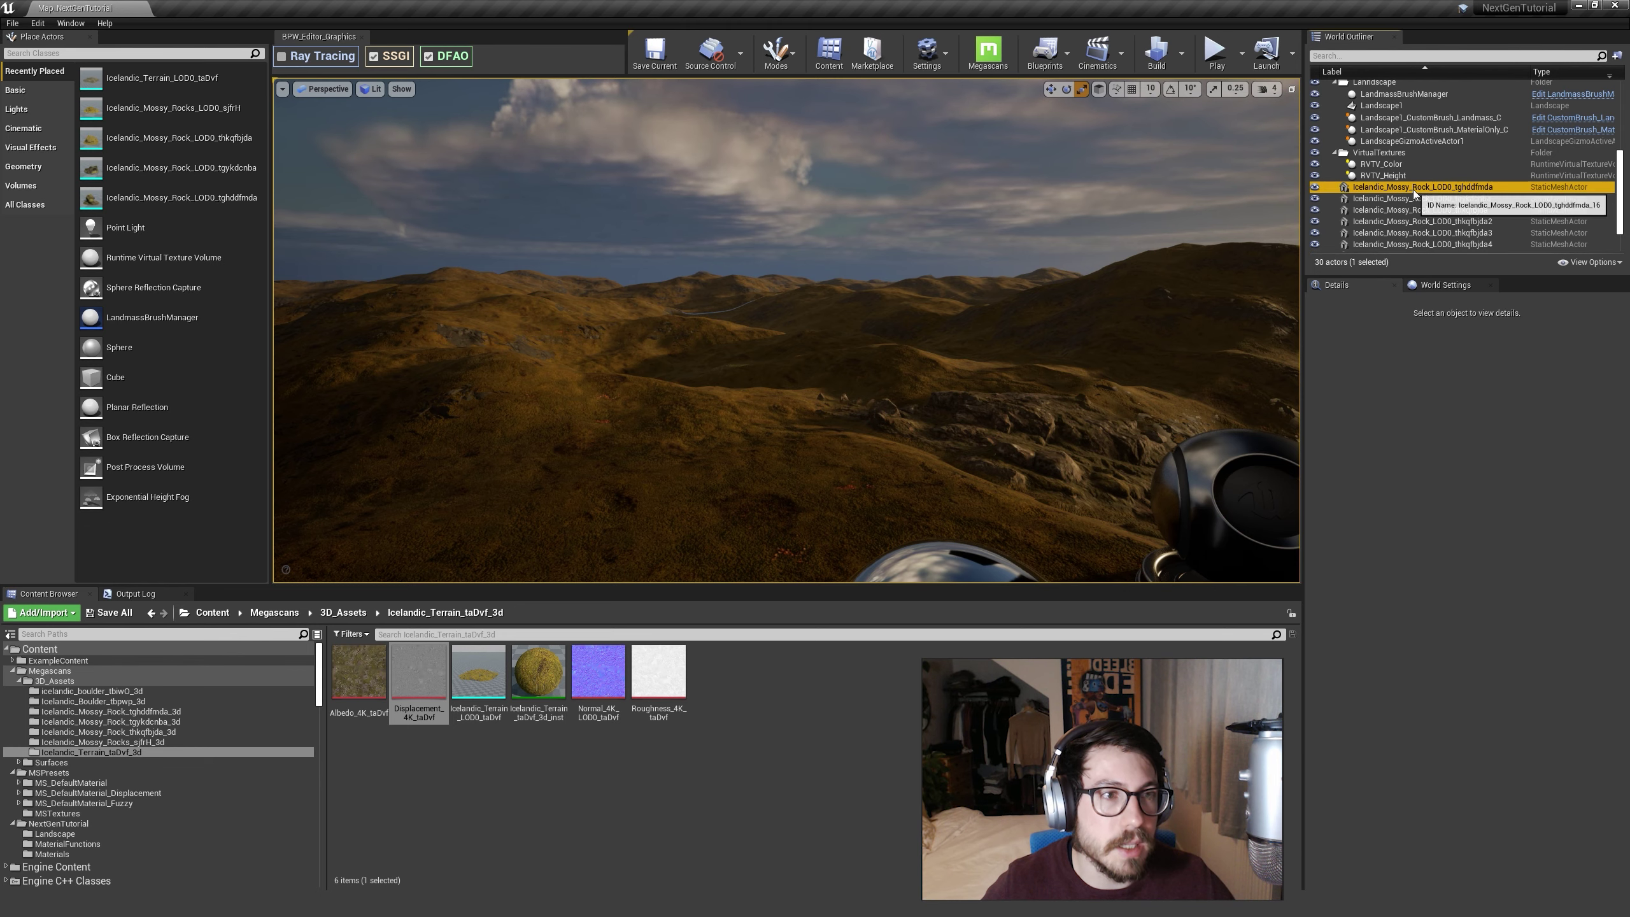
Step: Move all the loose Icelandic rock and terrain mesh actors into the existing Environment folder
scroll(1415, 193, "down", 2)
left_click(1421, 234, "shift")
right_click(1362, 184)
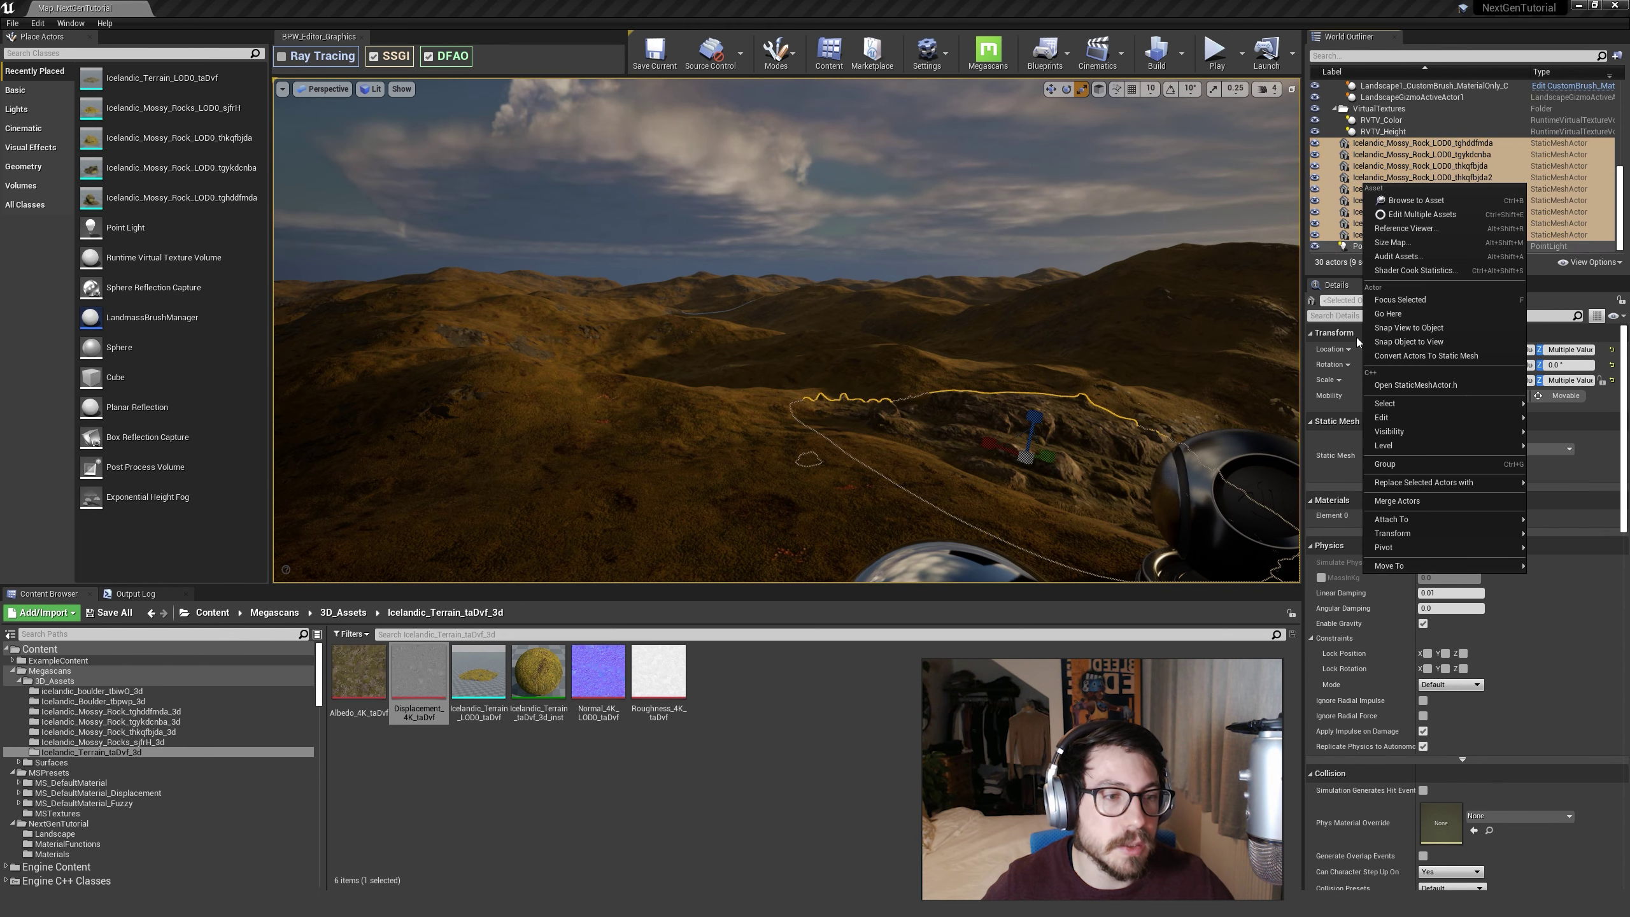
mouse_move(1395, 568)
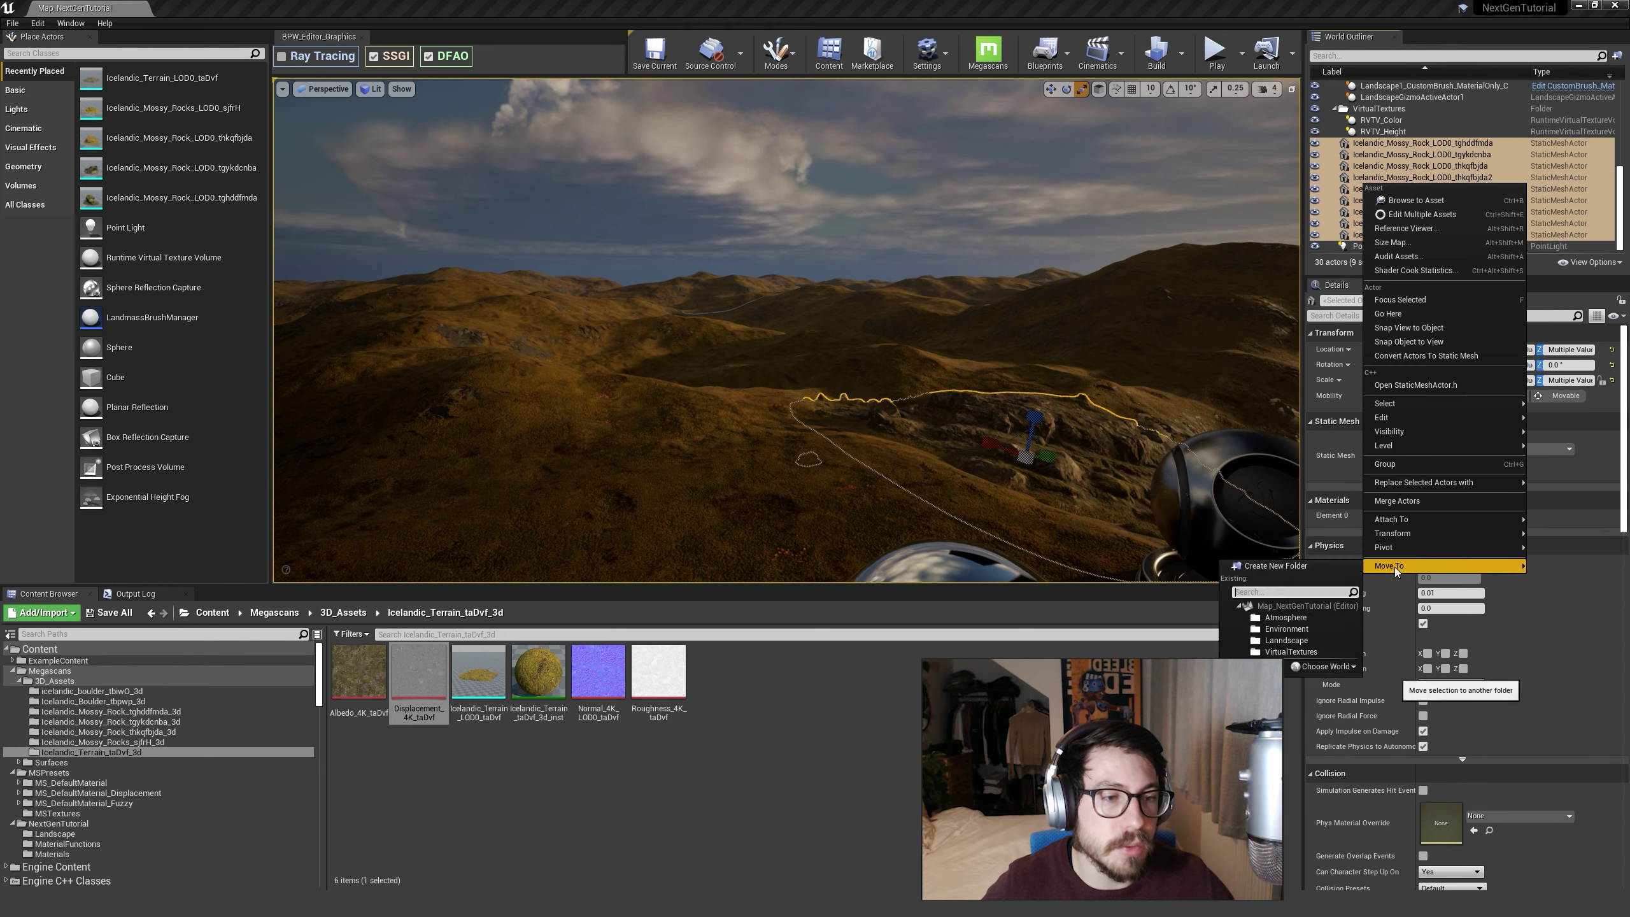
left_click(1301, 630)
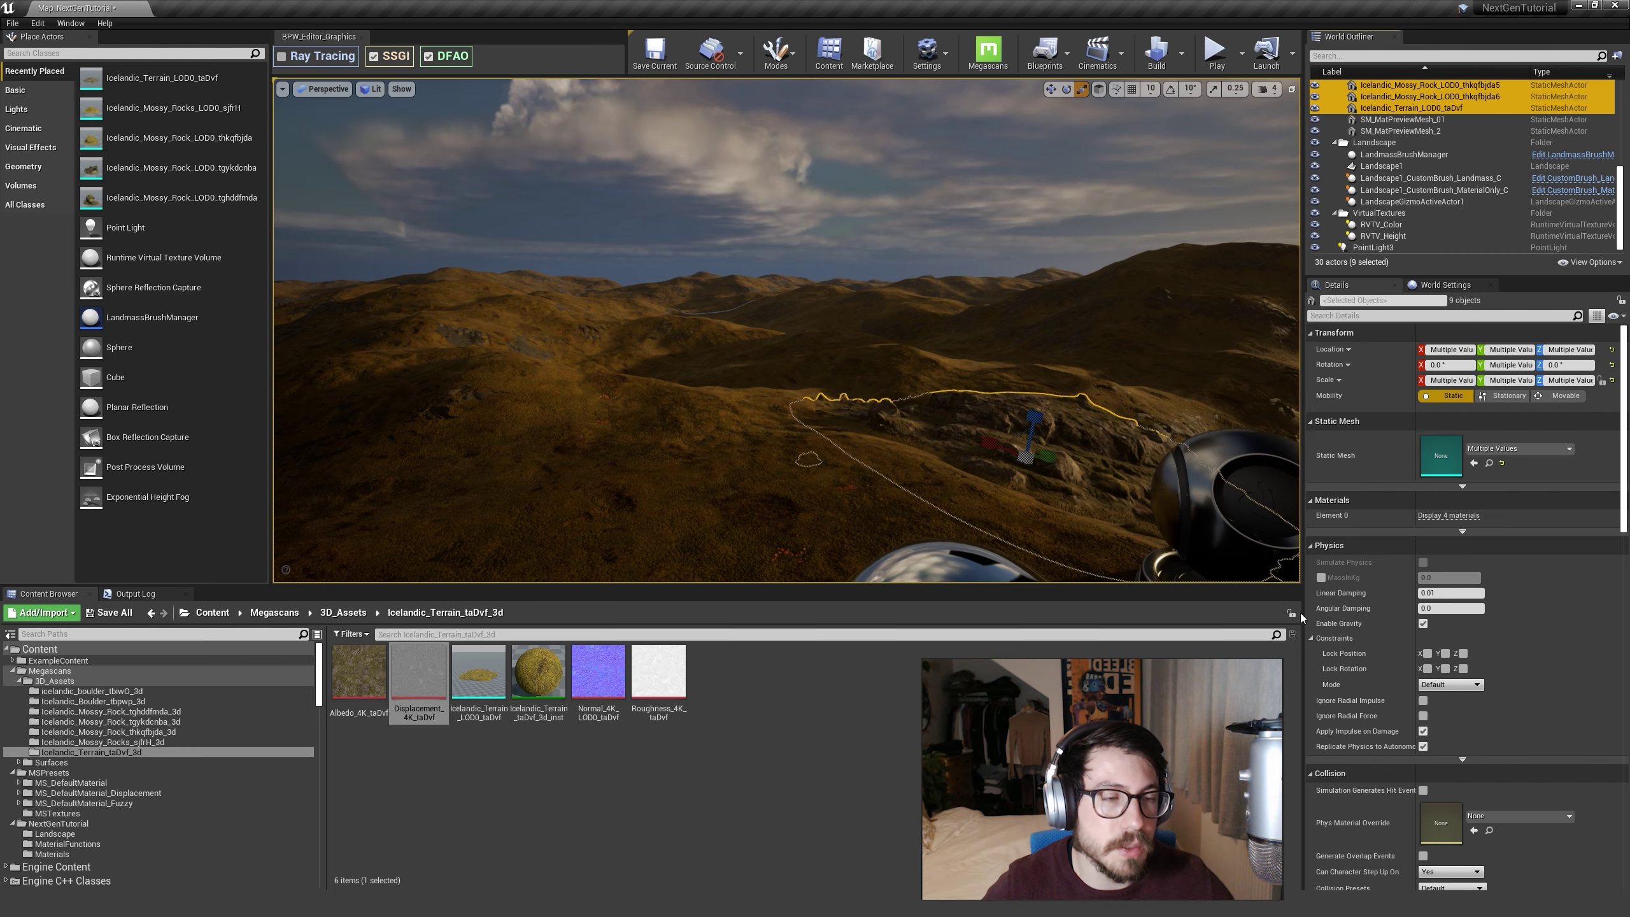
Step: Move PointLight3 into a new World Outliner folder named Lighting
left_click(1399, 246)
right_click(1396, 246)
mouse_move(1421, 540)
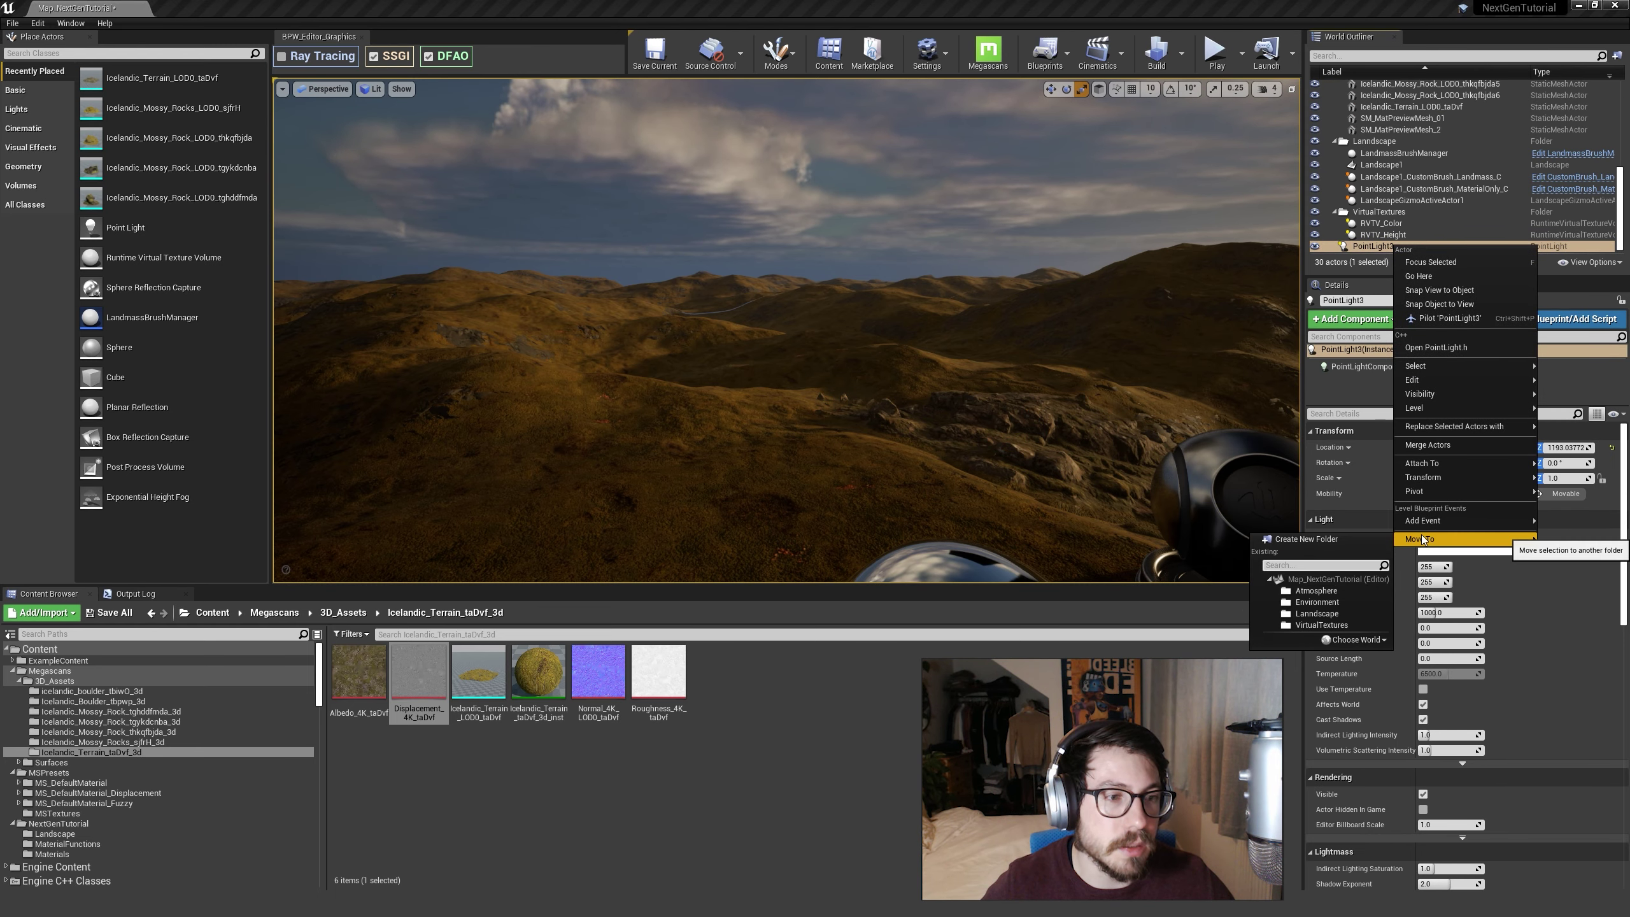
left_click(1315, 541)
type("Ligh")
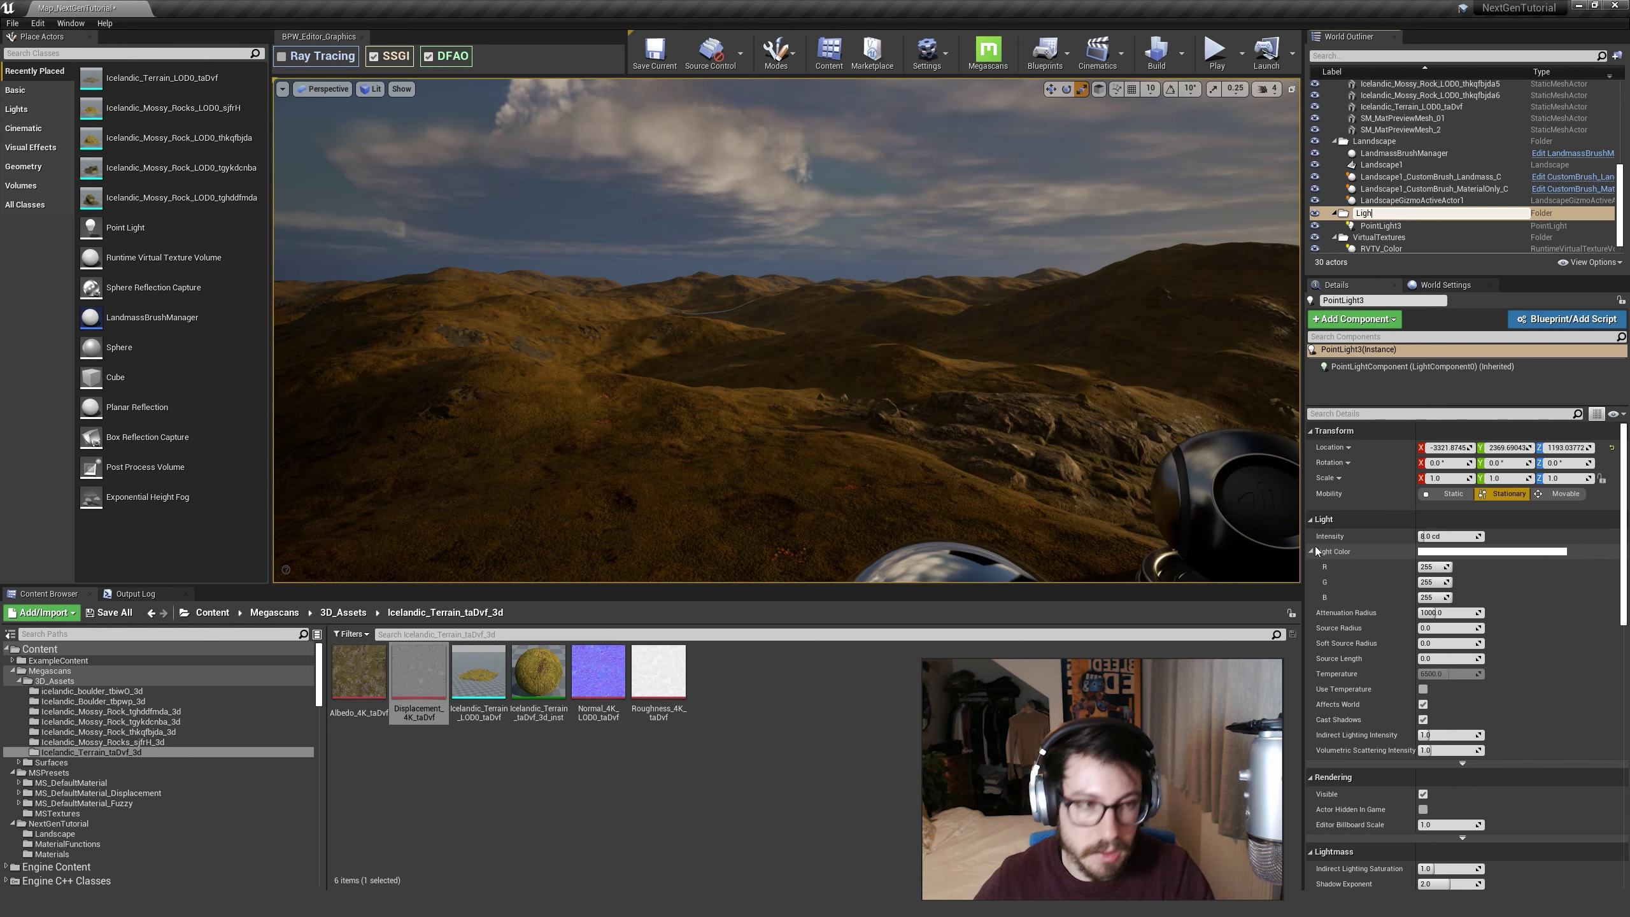
type("ting")
key("Return")
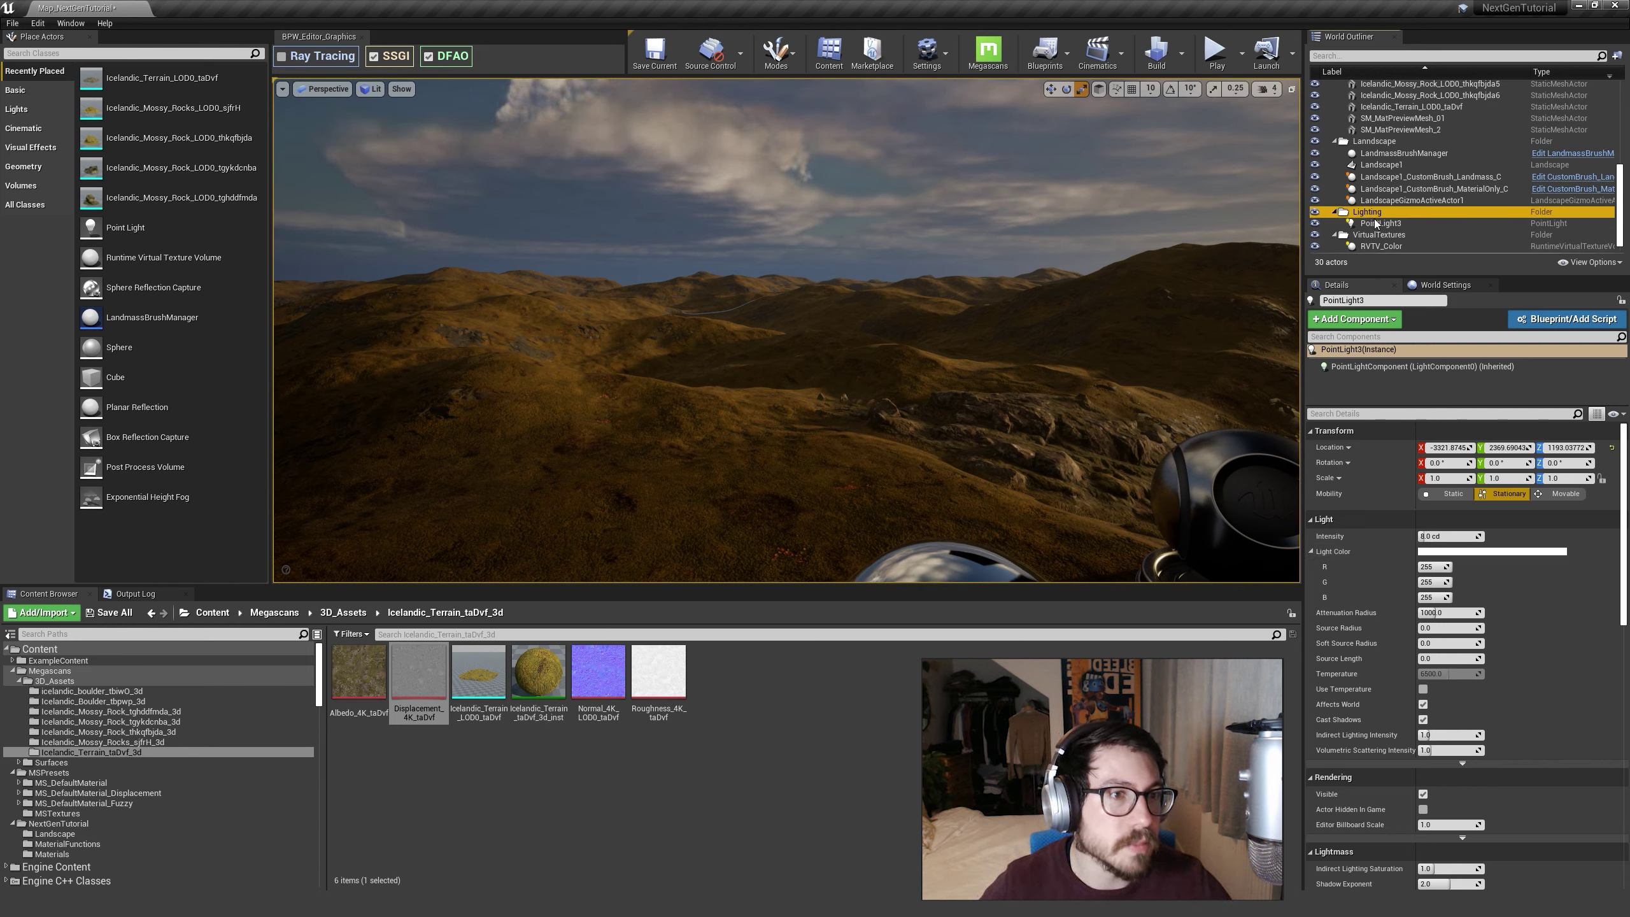
Step: Move DirectionalLight, PointLight, PointLight2 and SkyLight from the Atmosphere folder into the Lighting folder
scroll(1399, 234, "down", 1)
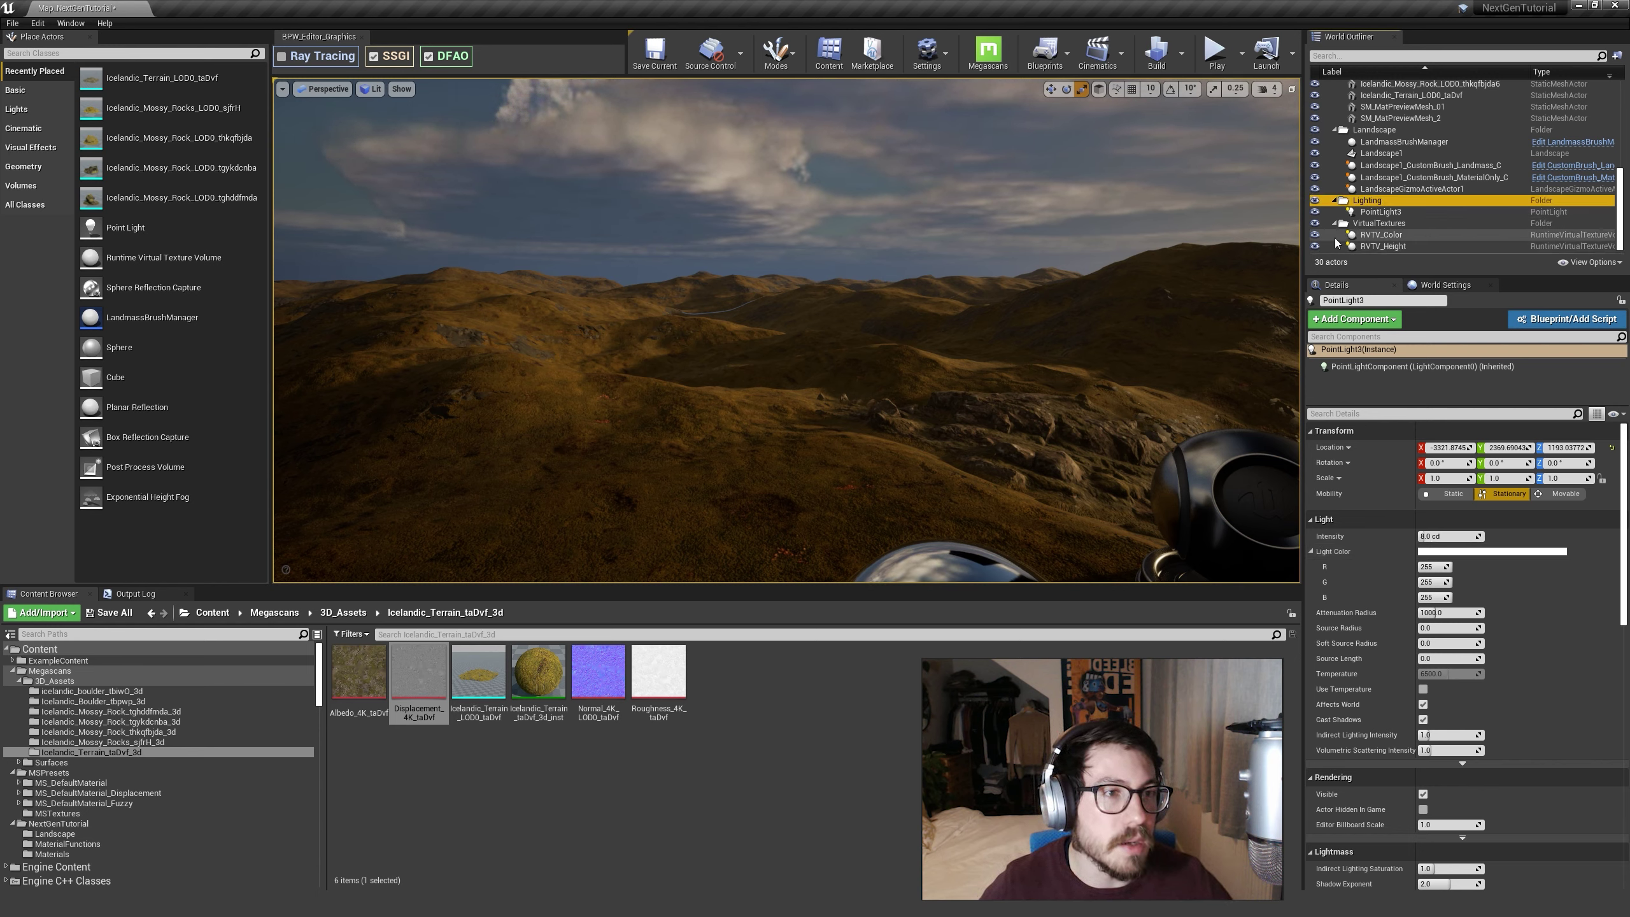
left_click(1356, 225)
left_click(1386, 212)
scroll(1389, 211, "up", 7)
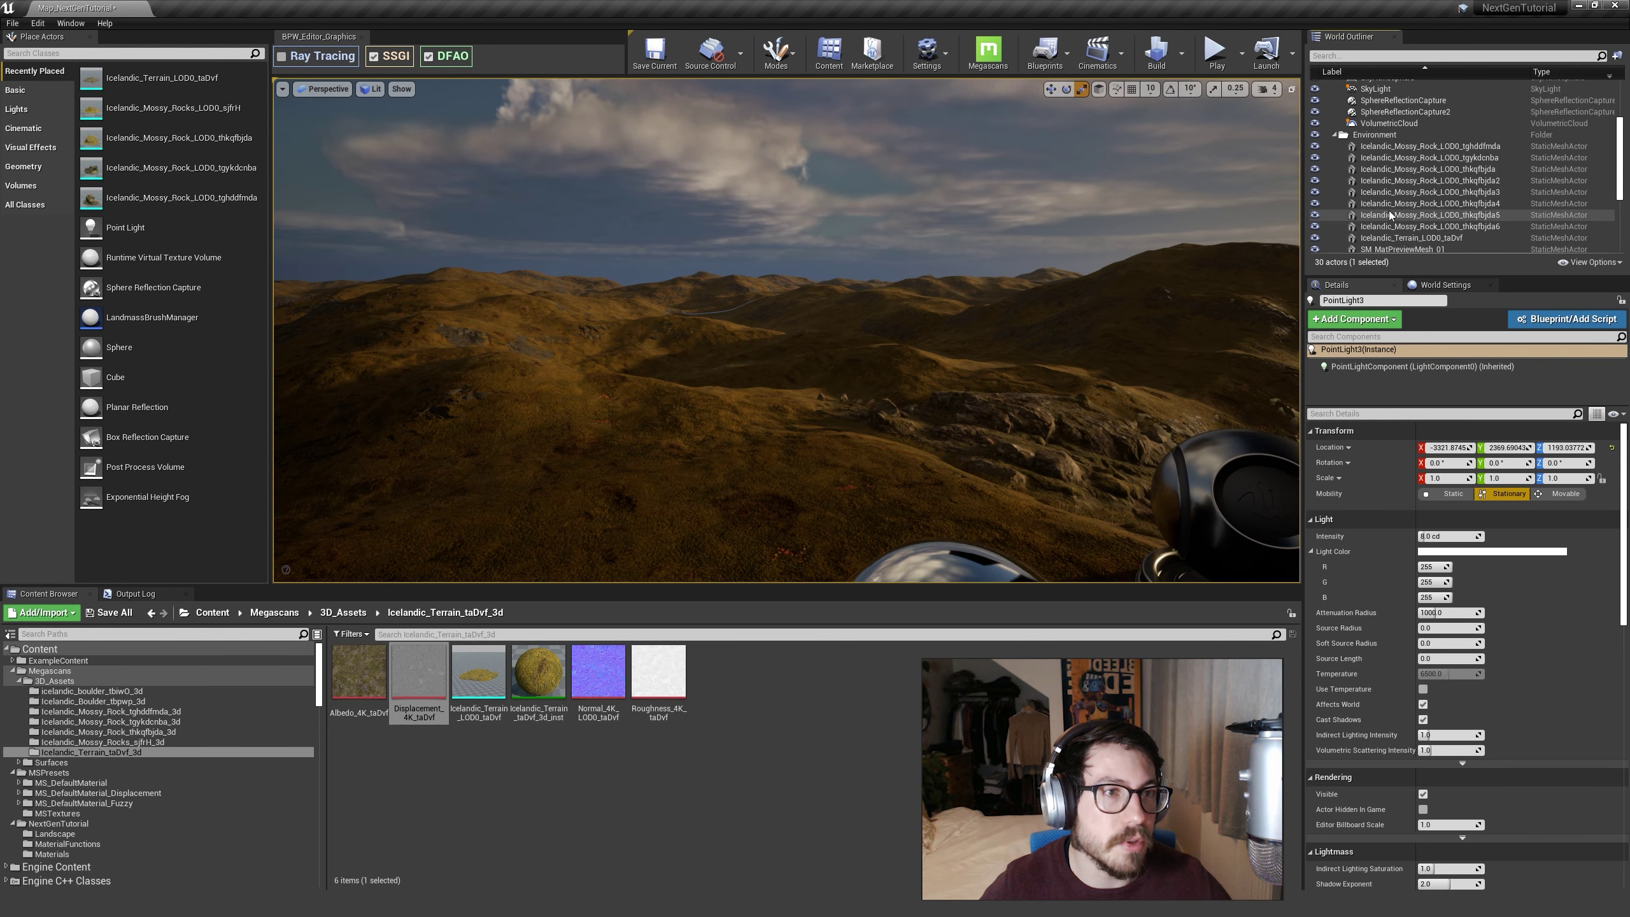
scroll(1389, 211, "up", 5)
scroll(1396, 188, "down", 6)
scroll(1392, 190, "up", 6)
left_click(1381, 108)
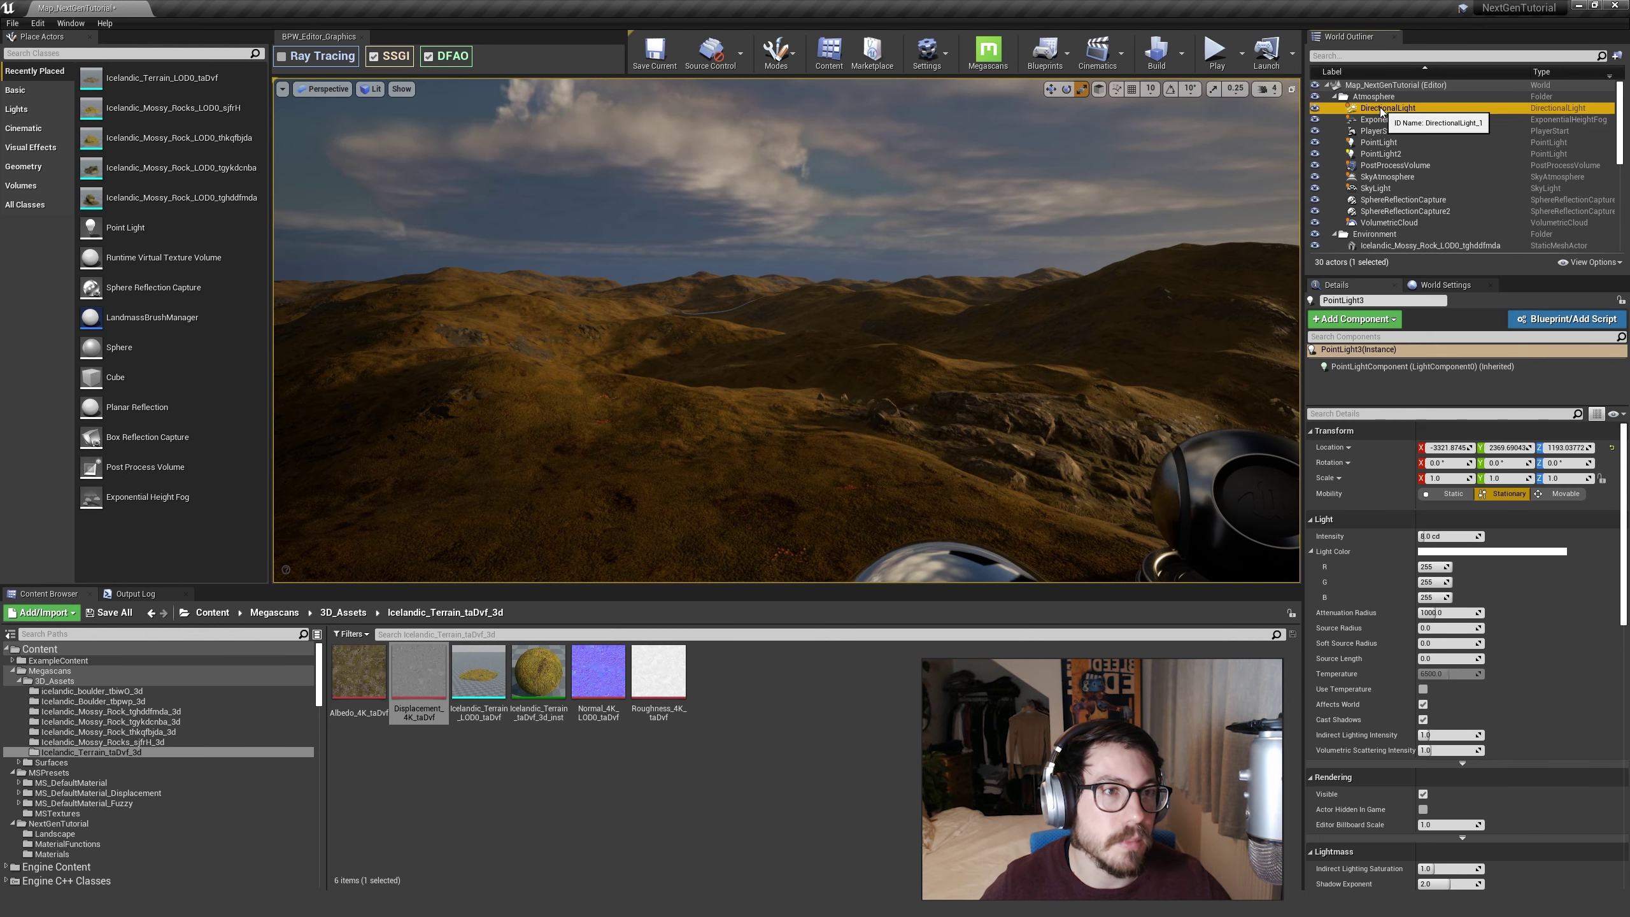
left_click(1379, 142, "ctrl")
left_click(1380, 153, "ctrl")
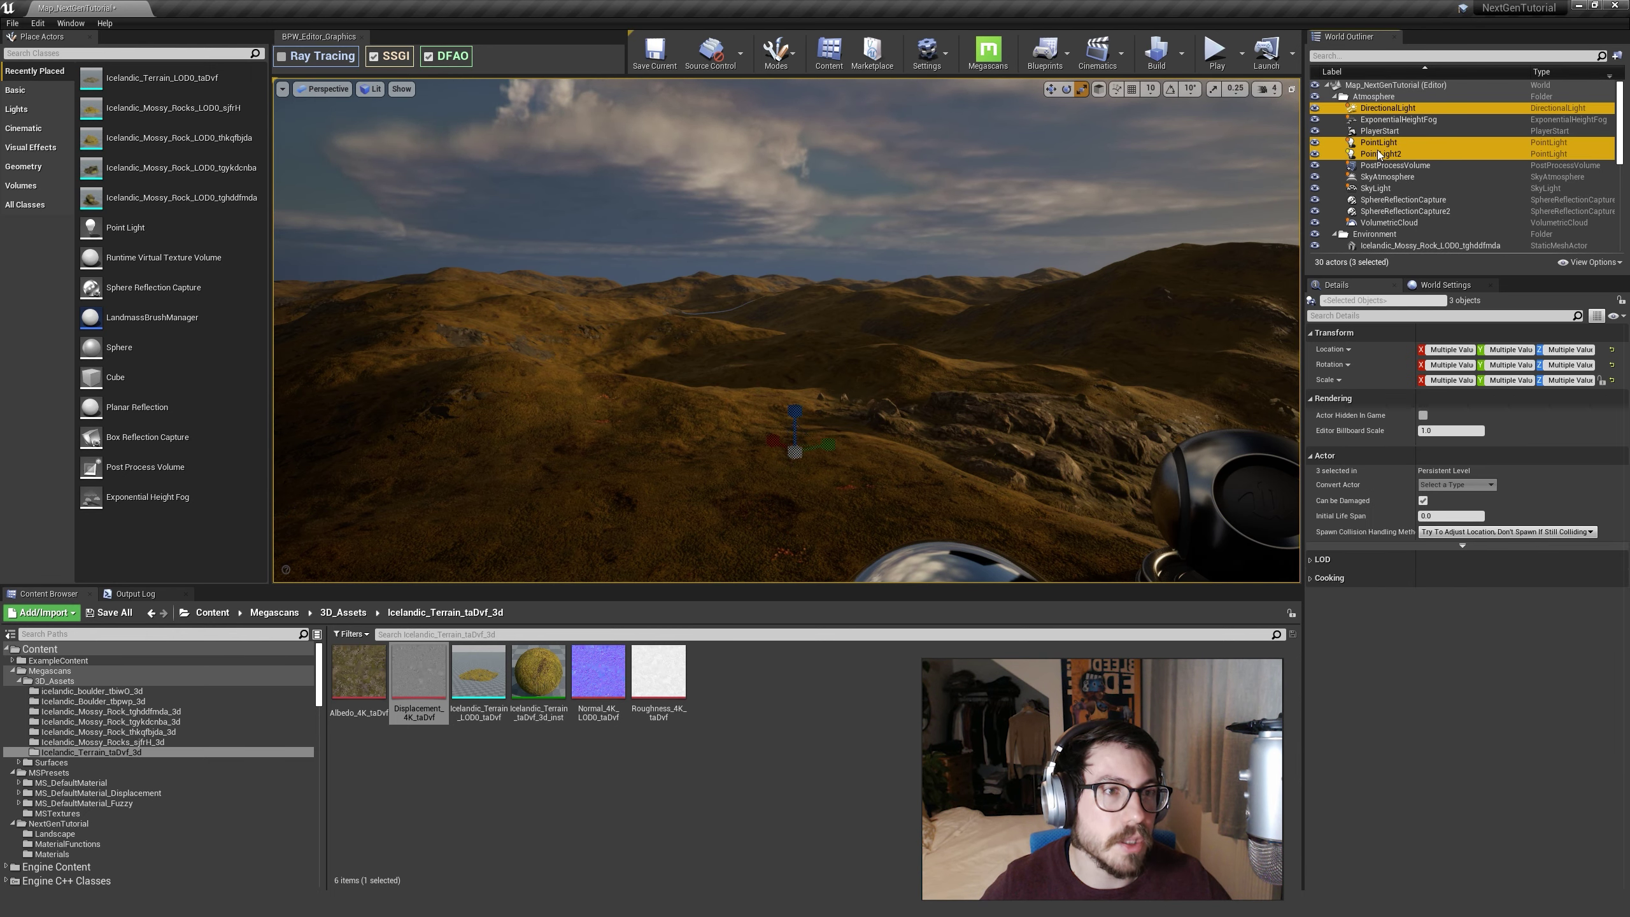
left_click(1375, 188, "ctrl")
right_click(1375, 188)
mouse_move(1419, 427)
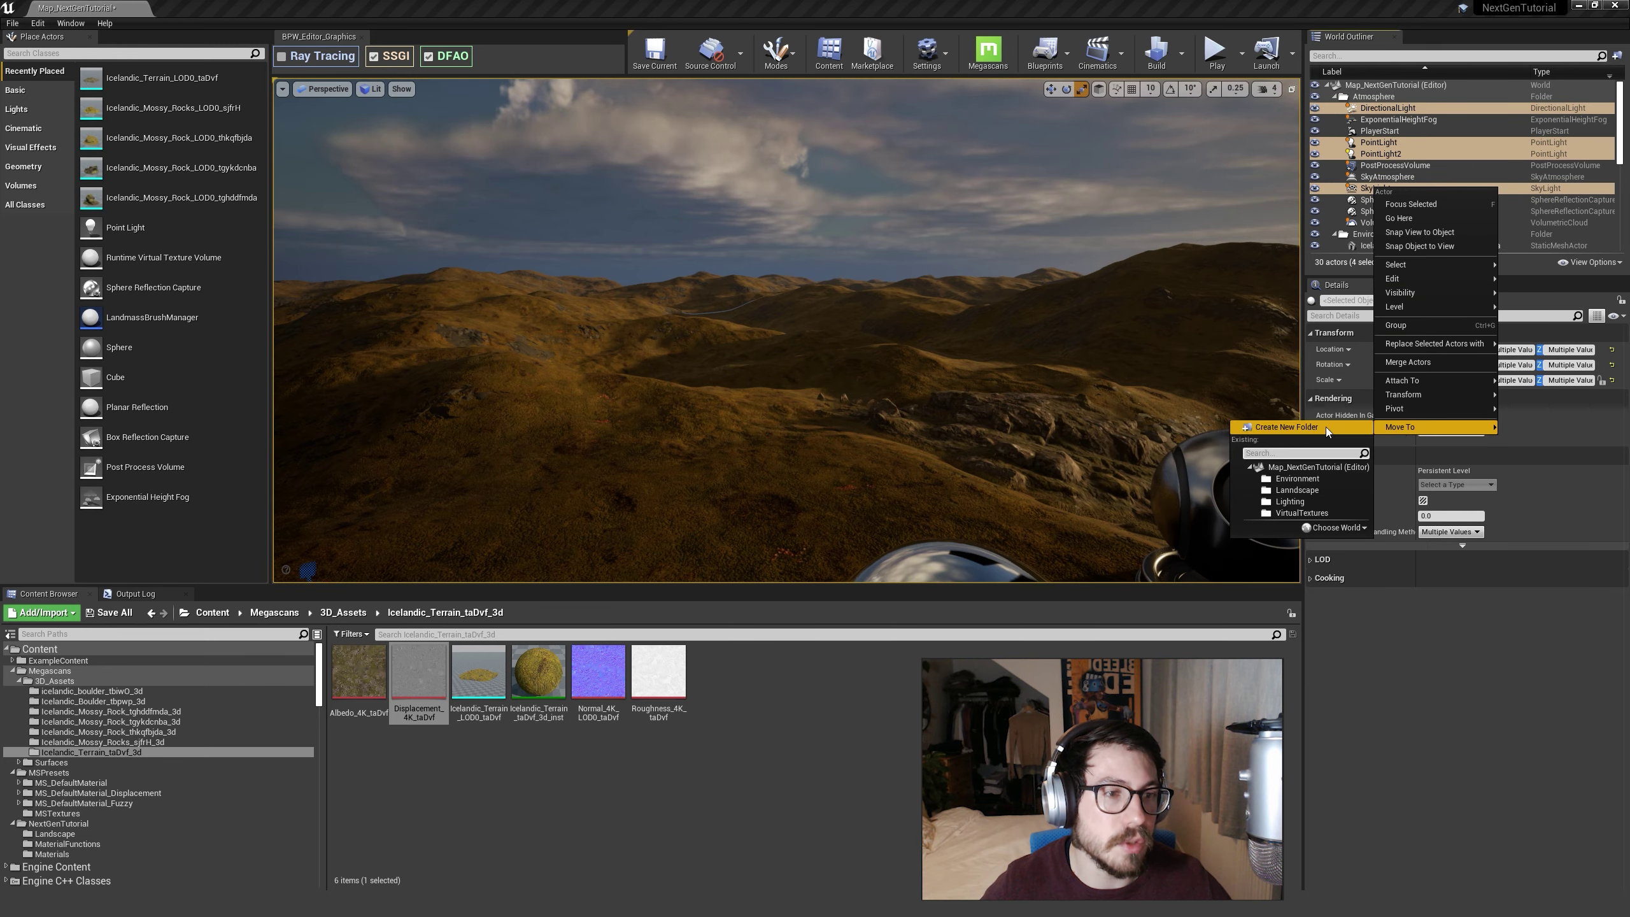
left_click(1307, 502)
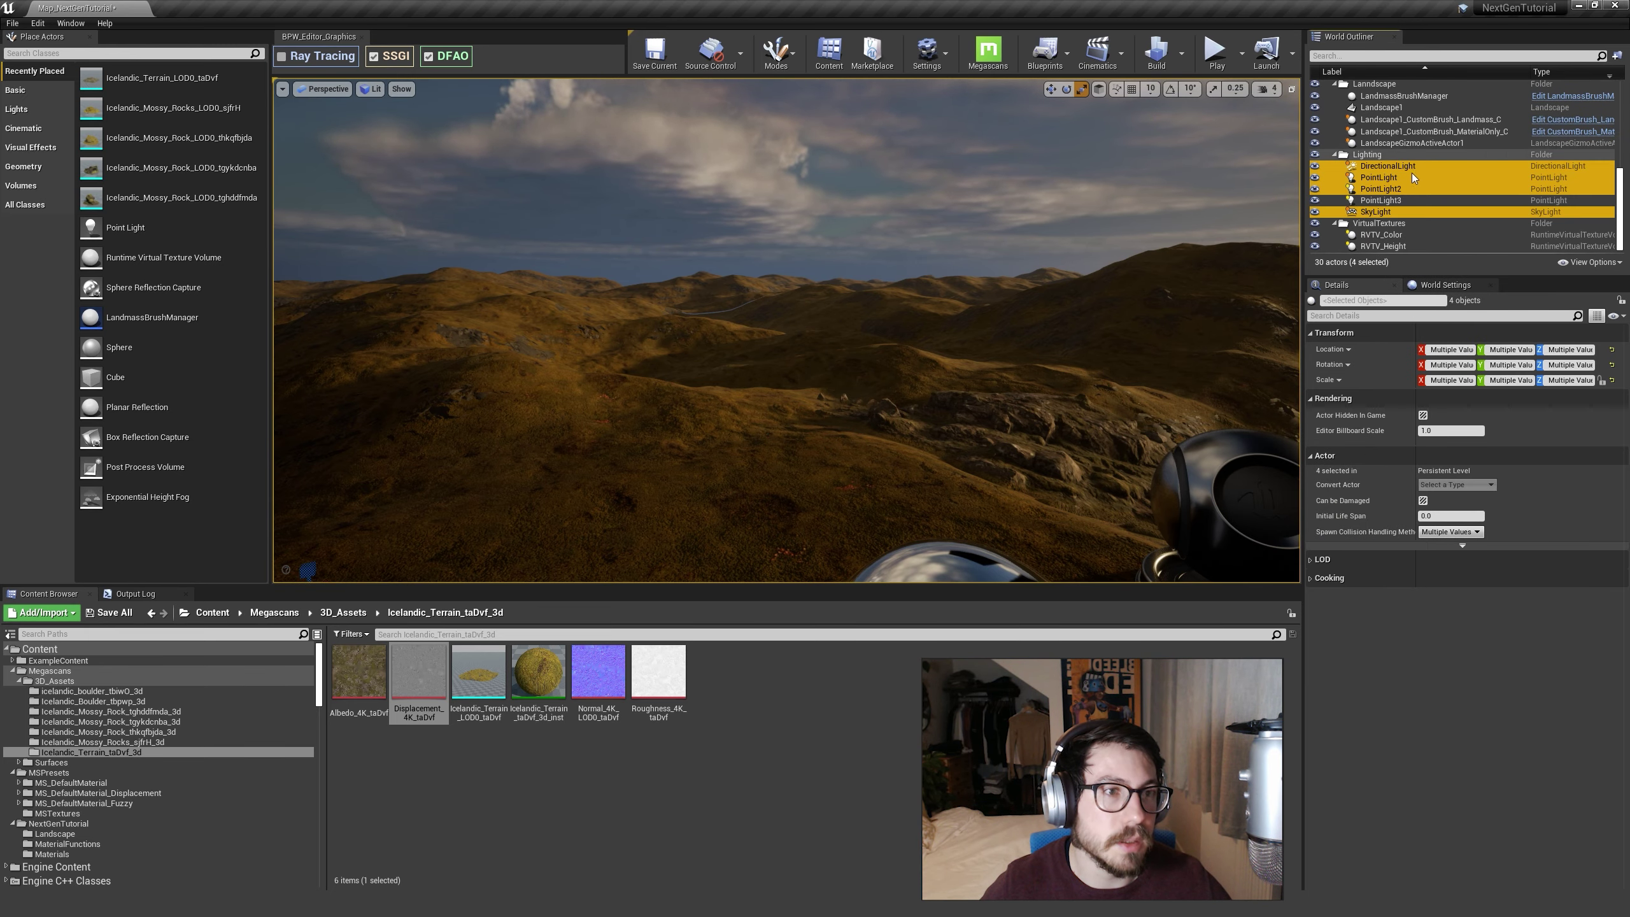
Step: Make PointLight3 movable, and place PointLight2 above the mossy rocks at about X -2248, Y 2336, Z 1298
left_click(1399, 202)
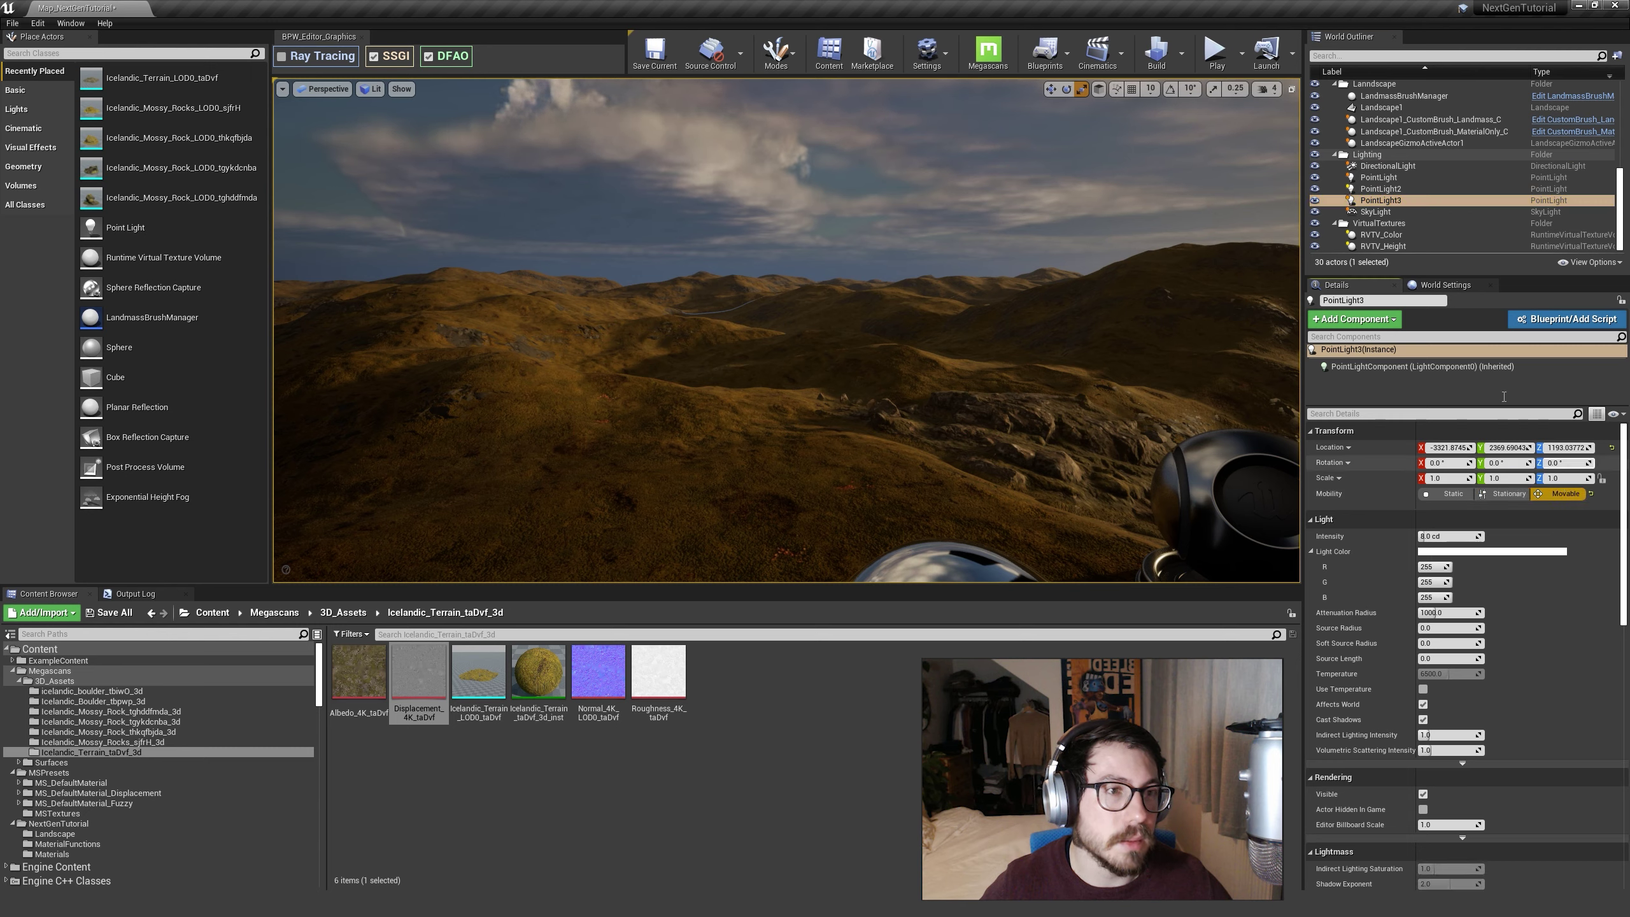
left_click(1375, 190)
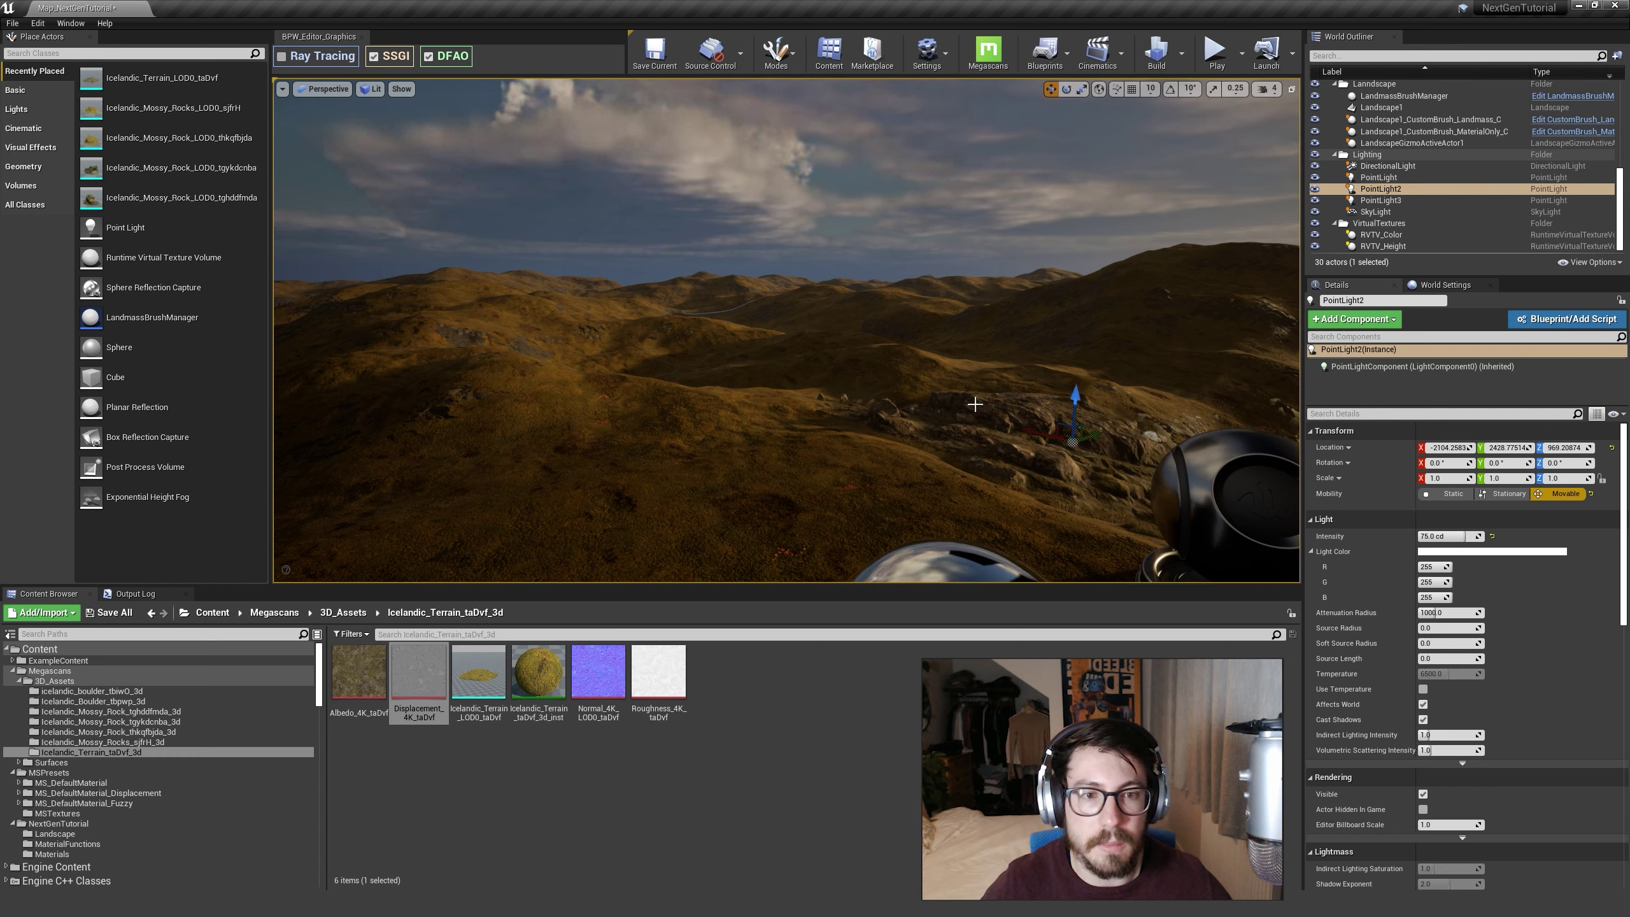
left_click_drag(1083, 373, 1086, 319)
key("w")
right_click_drag(1085, 319, 1142, 361)
key("w")
right_click_drag(957, 332, 913, 259)
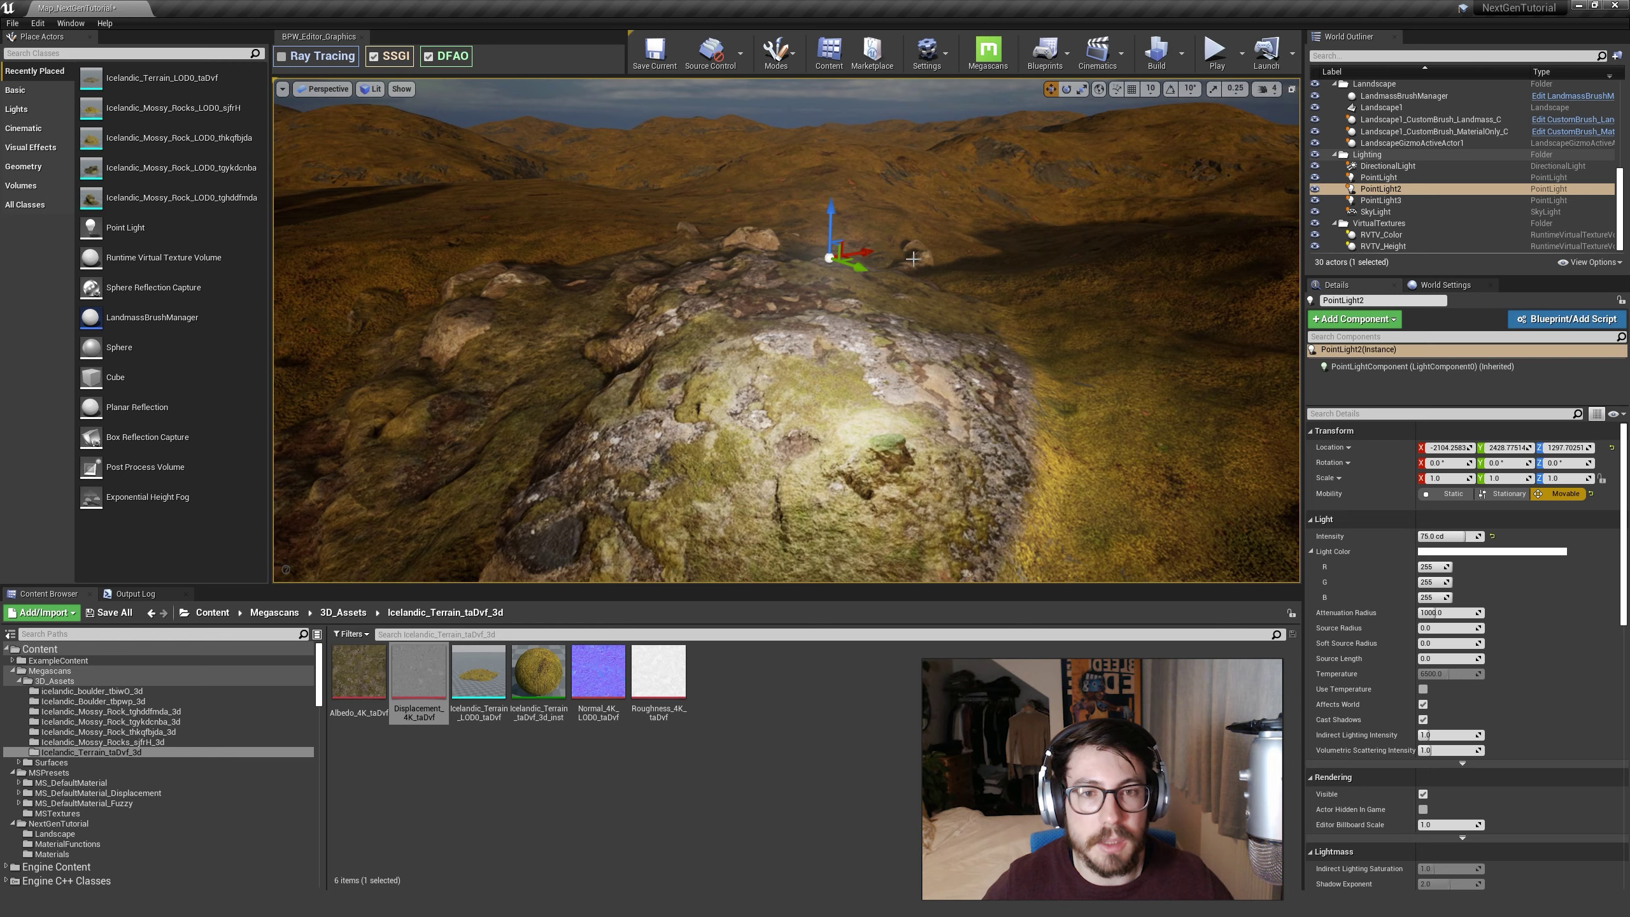
left_click_drag(845, 255, 641, 250)
left_click(1377, 189, "ctrl")
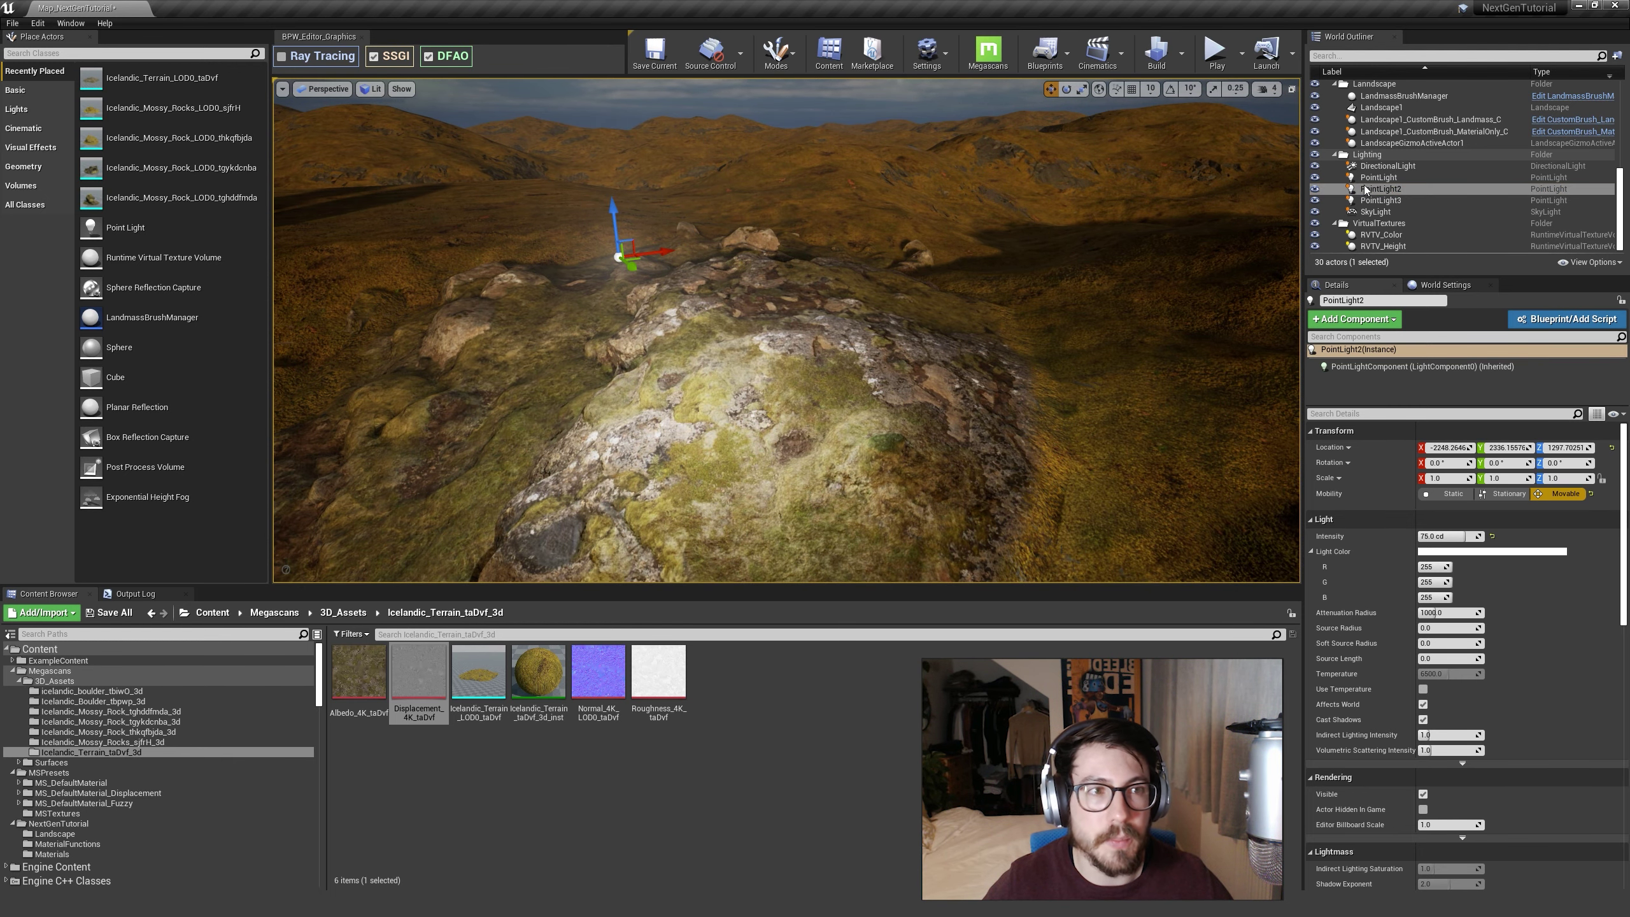
Step: Set the SkyLight's intensity scale to 2
right_click_drag(1213, 262, 1084, 244)
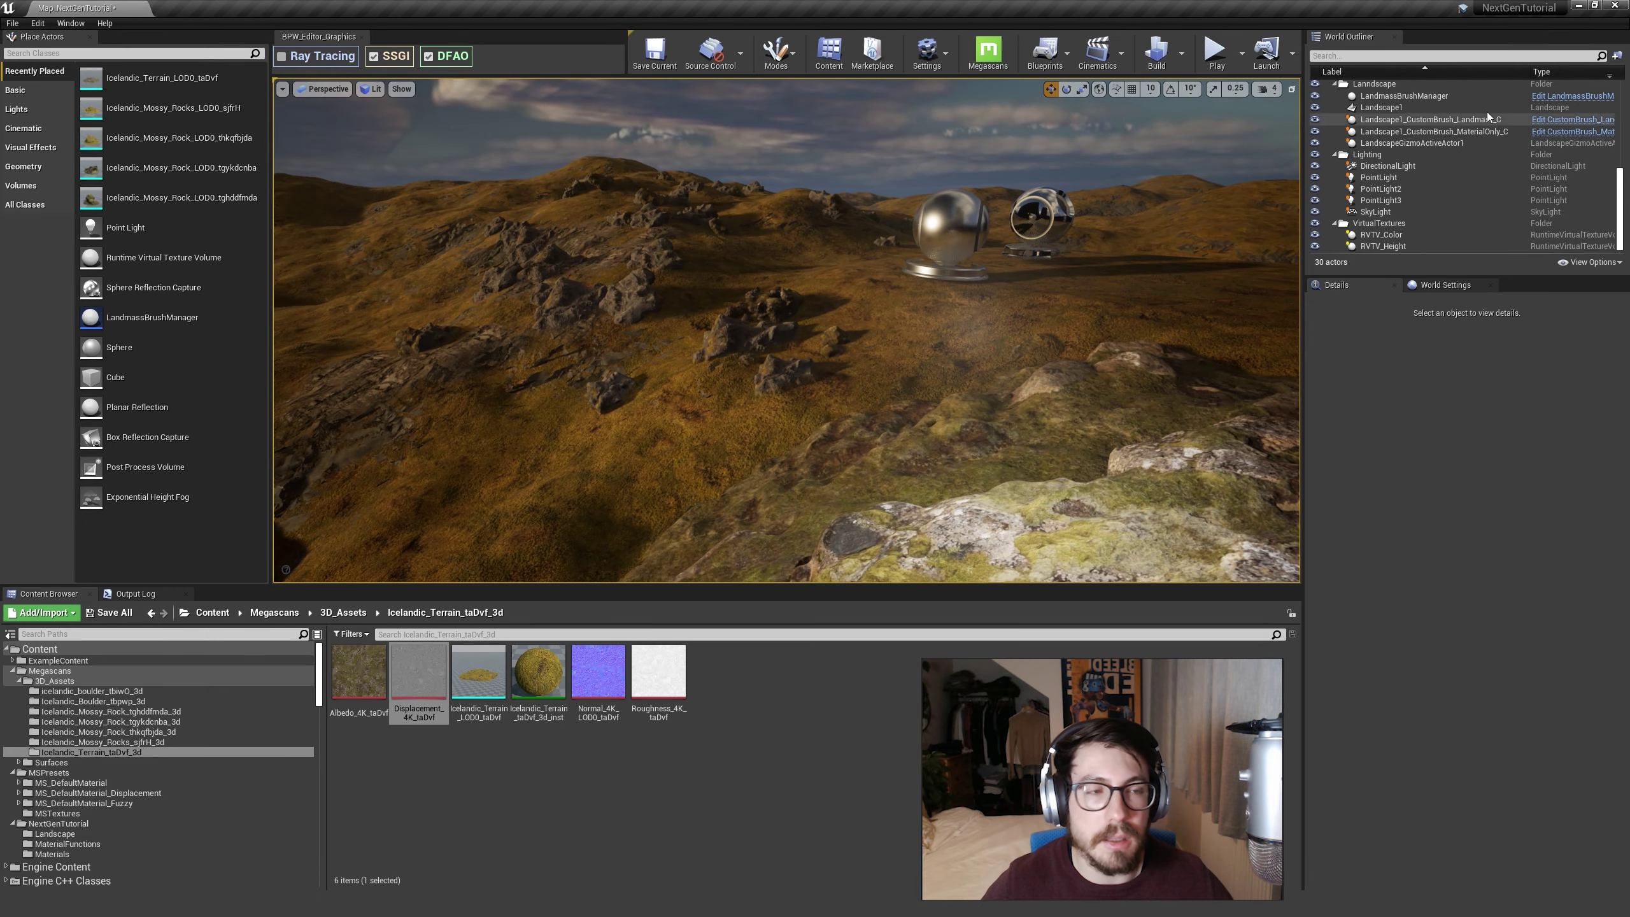
left_click(1385, 213)
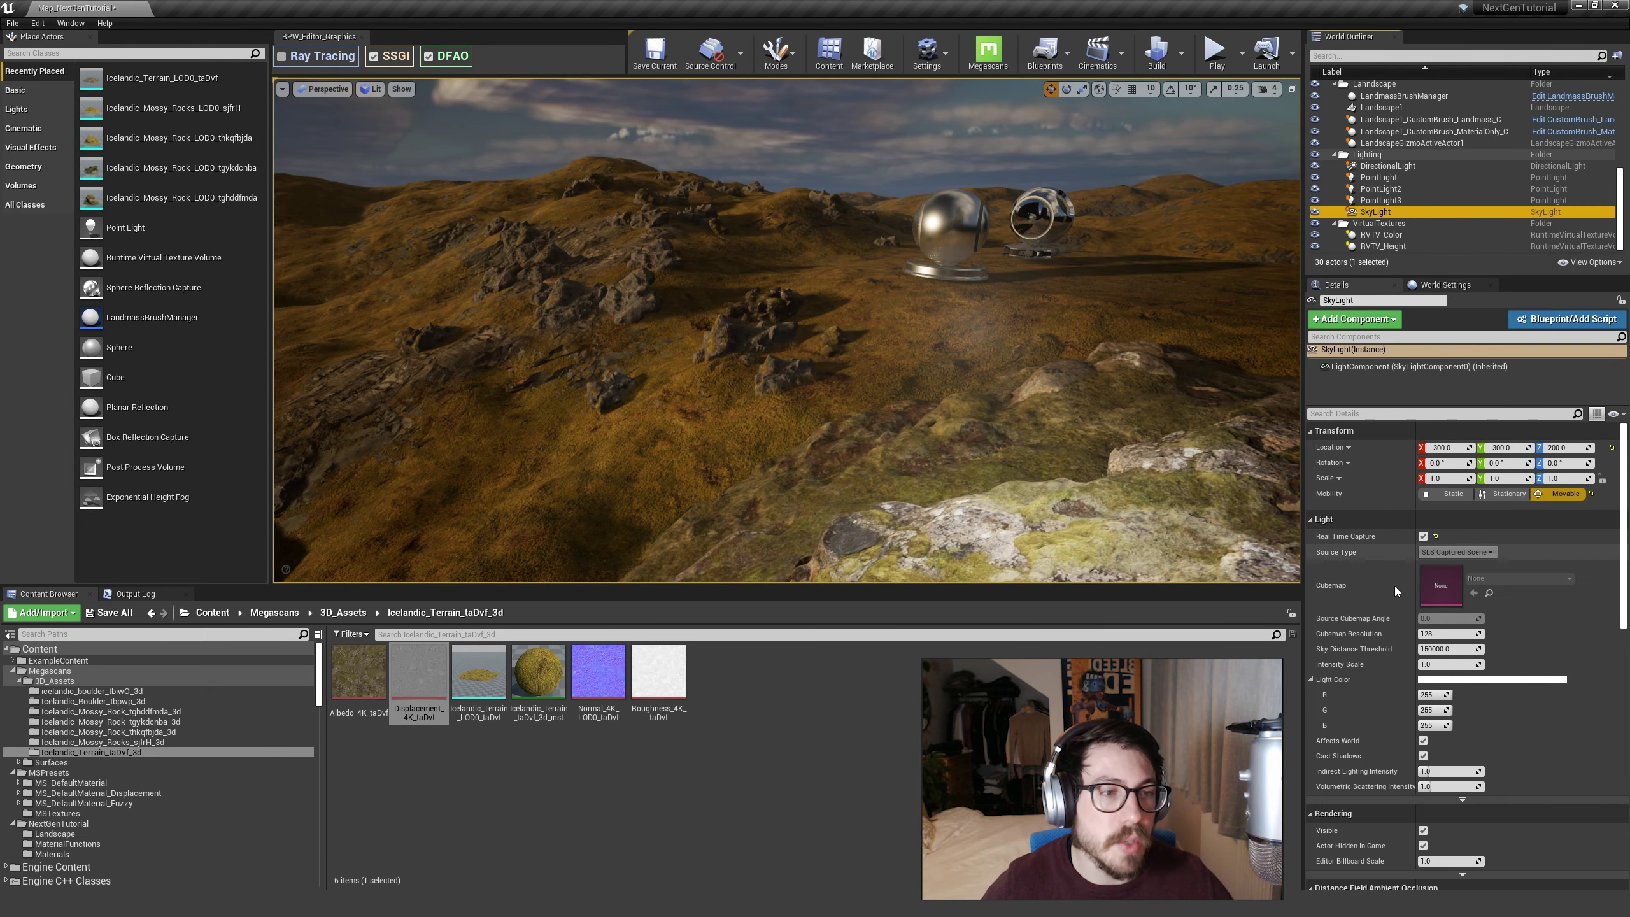
left_click(1441, 664)
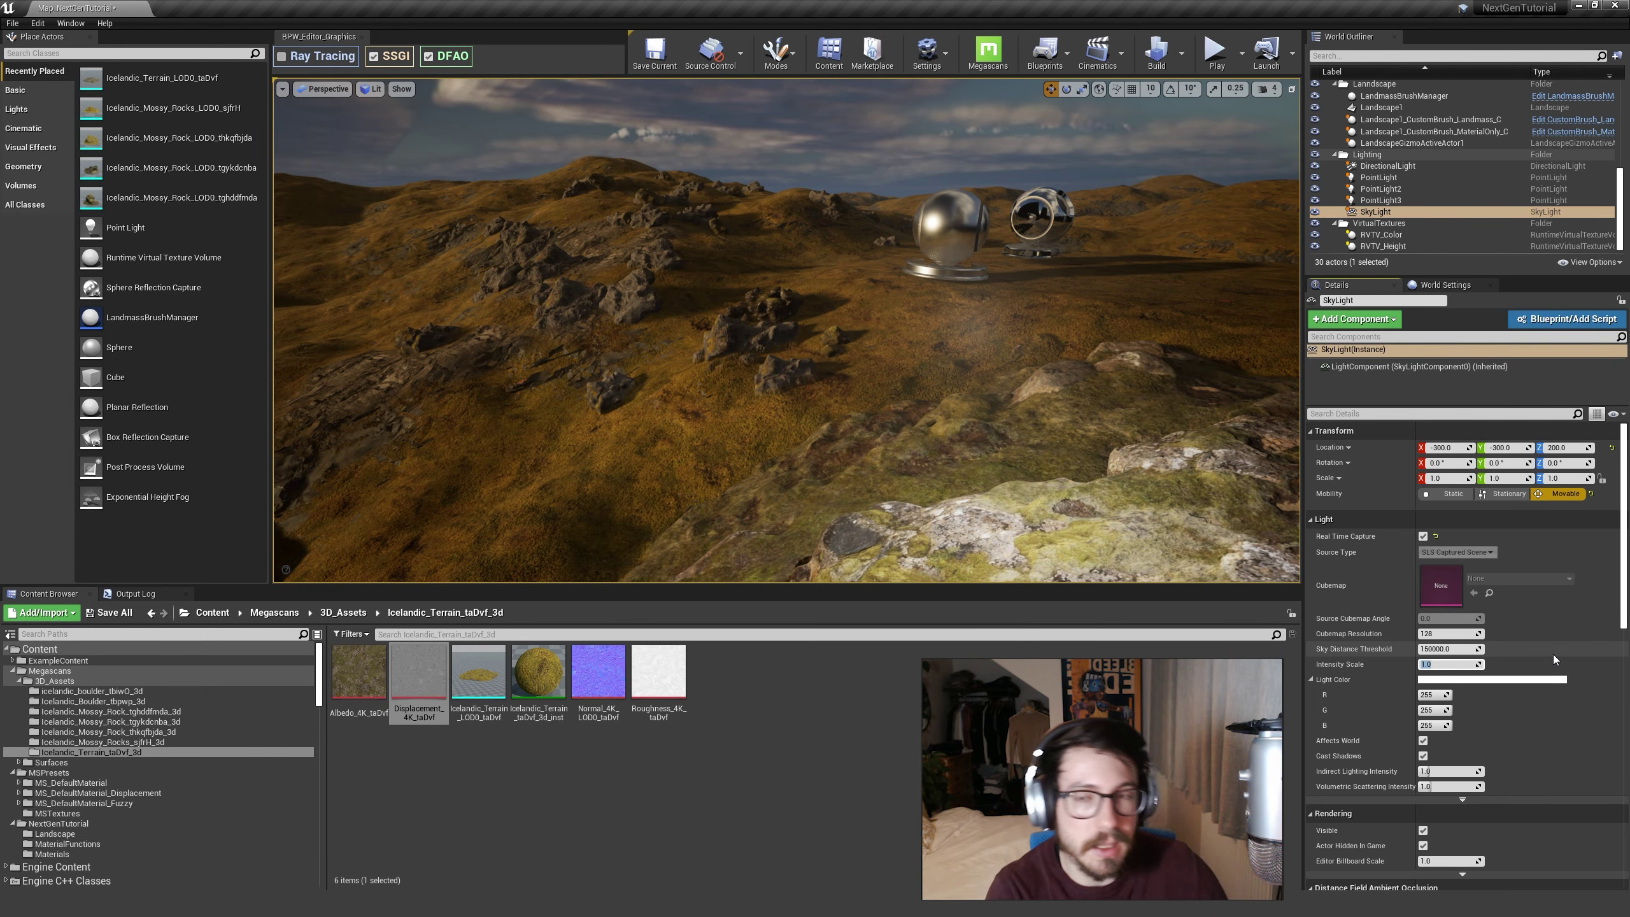
type("2")
key("Return")
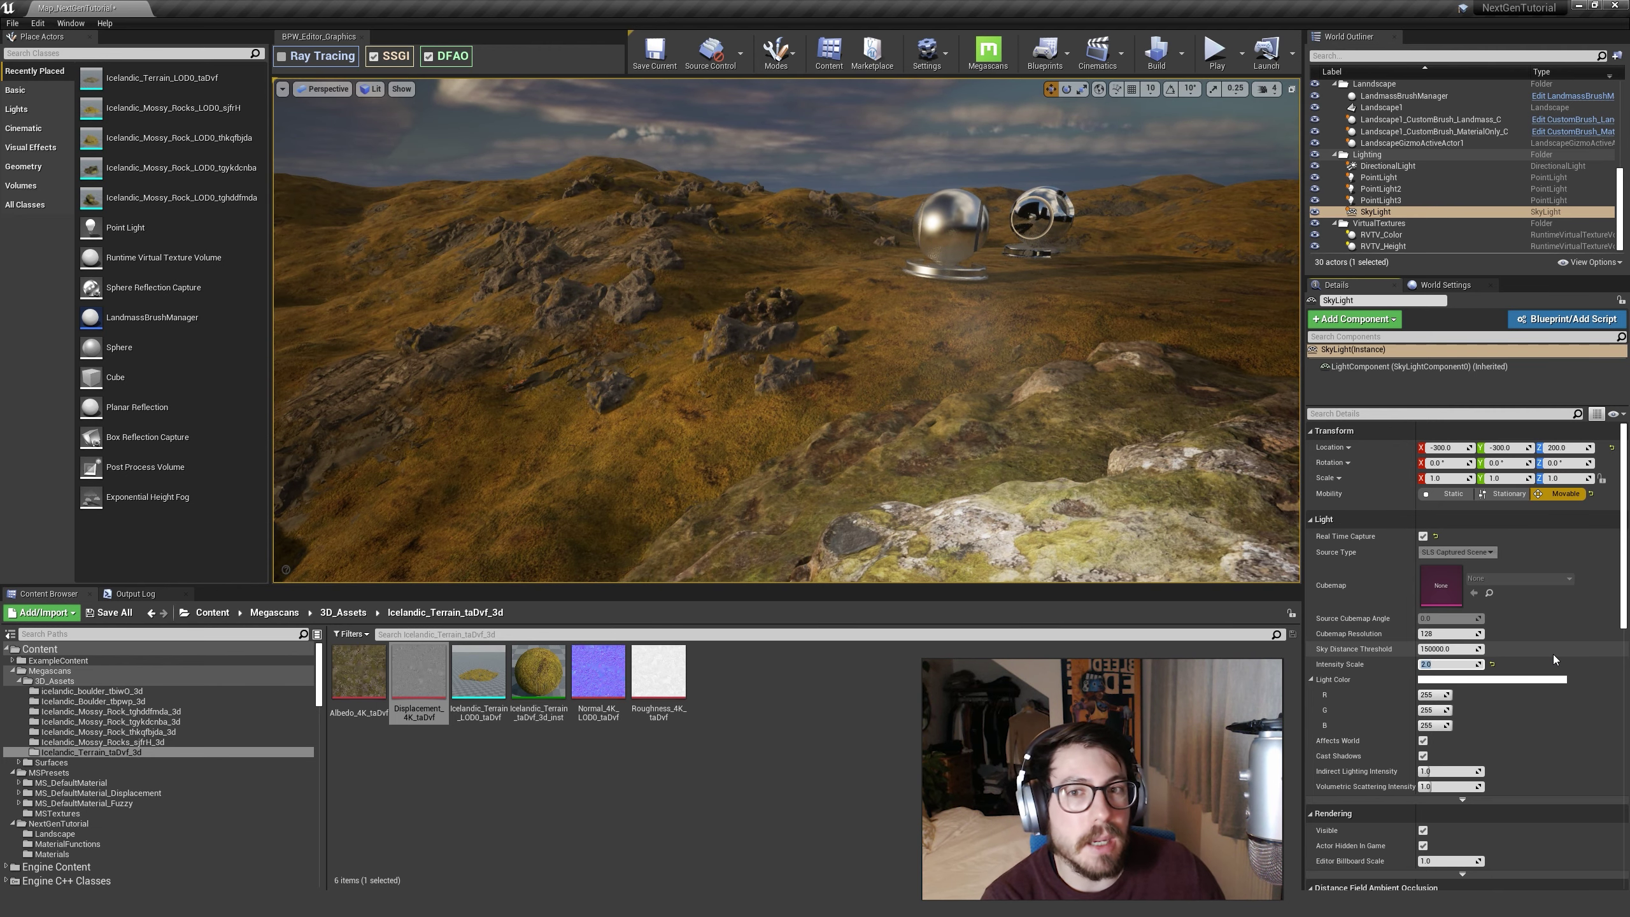
Step: Set the SkyLight's intensity scale to 1 and deselect it
right_click_drag(787, 331, 719, 311)
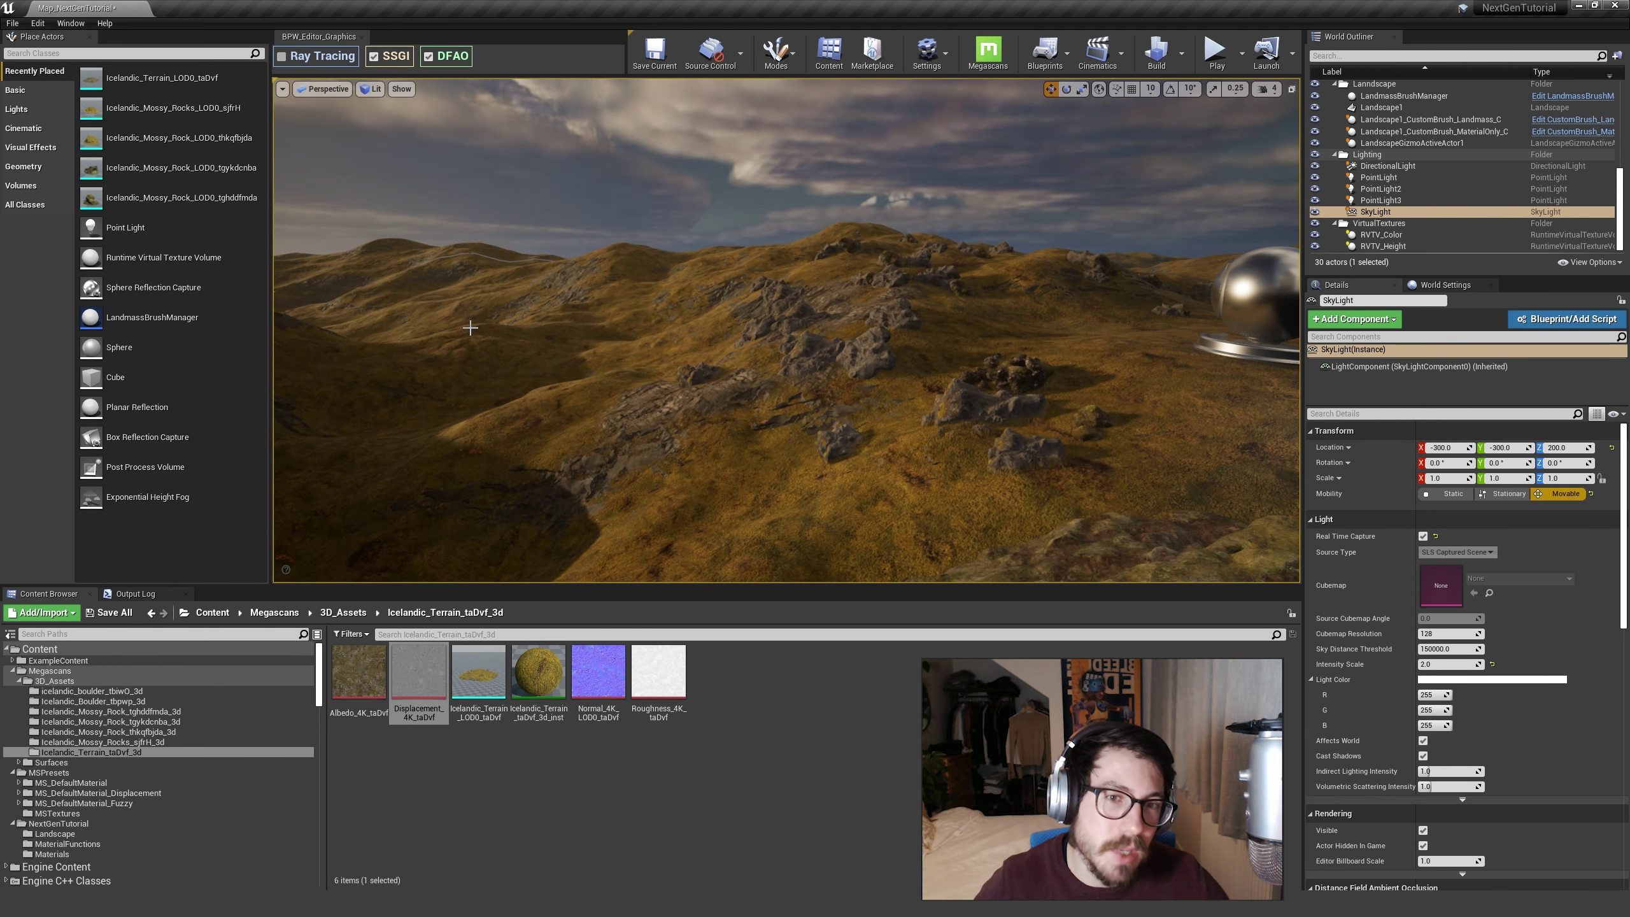
right_click_drag(979, 457, 885, 476)
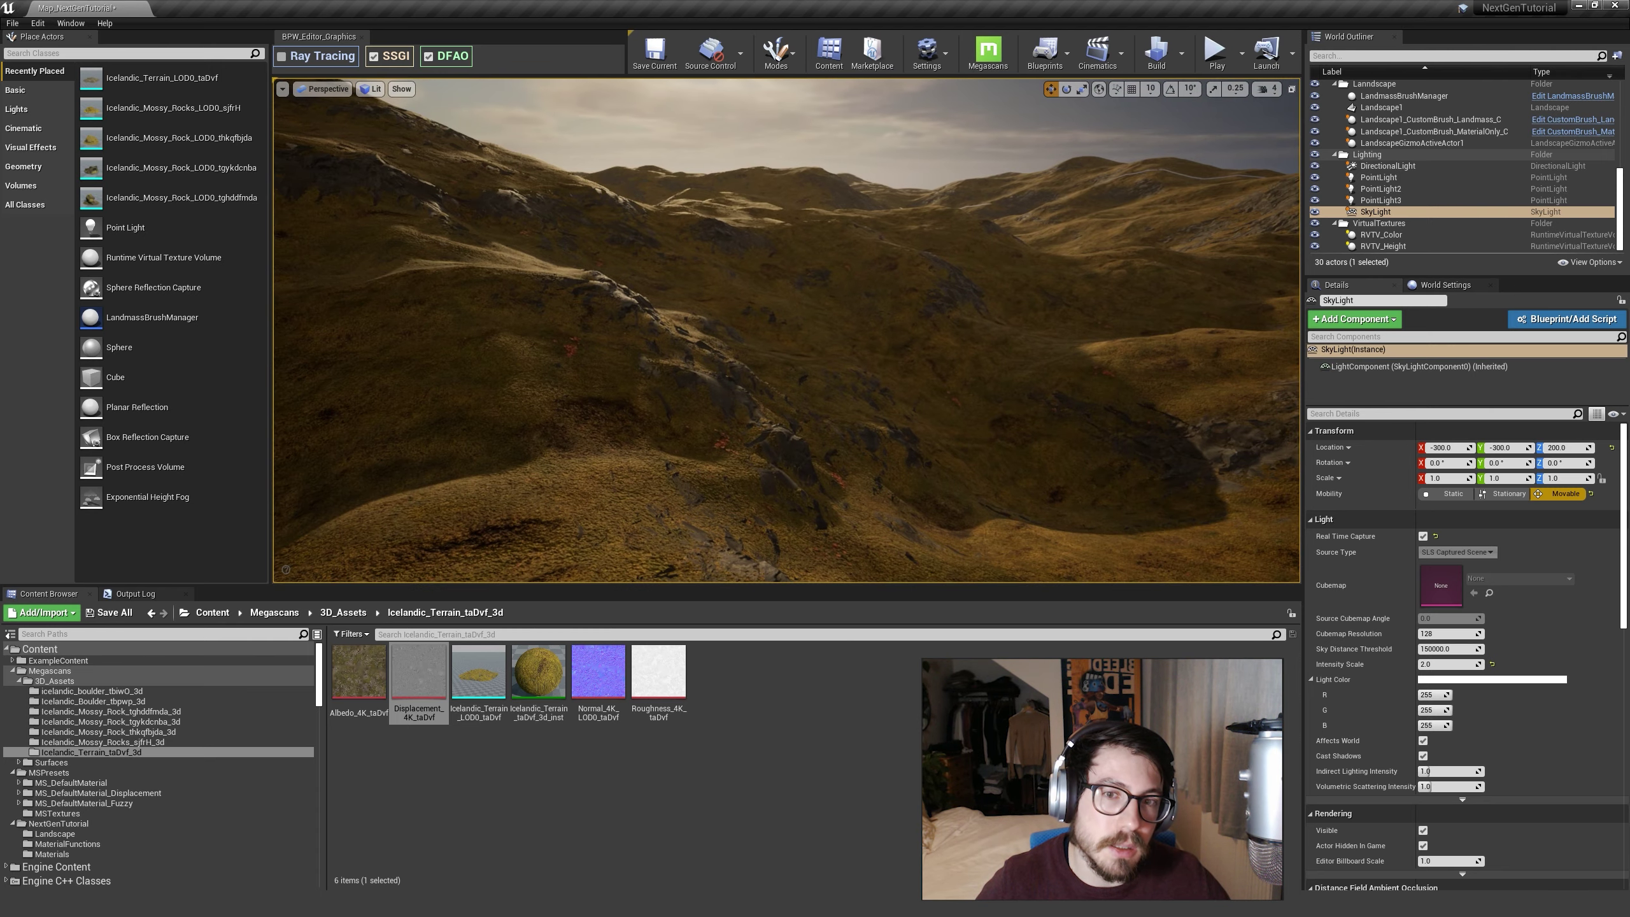
right_click_drag(955, 430, 1003, 418)
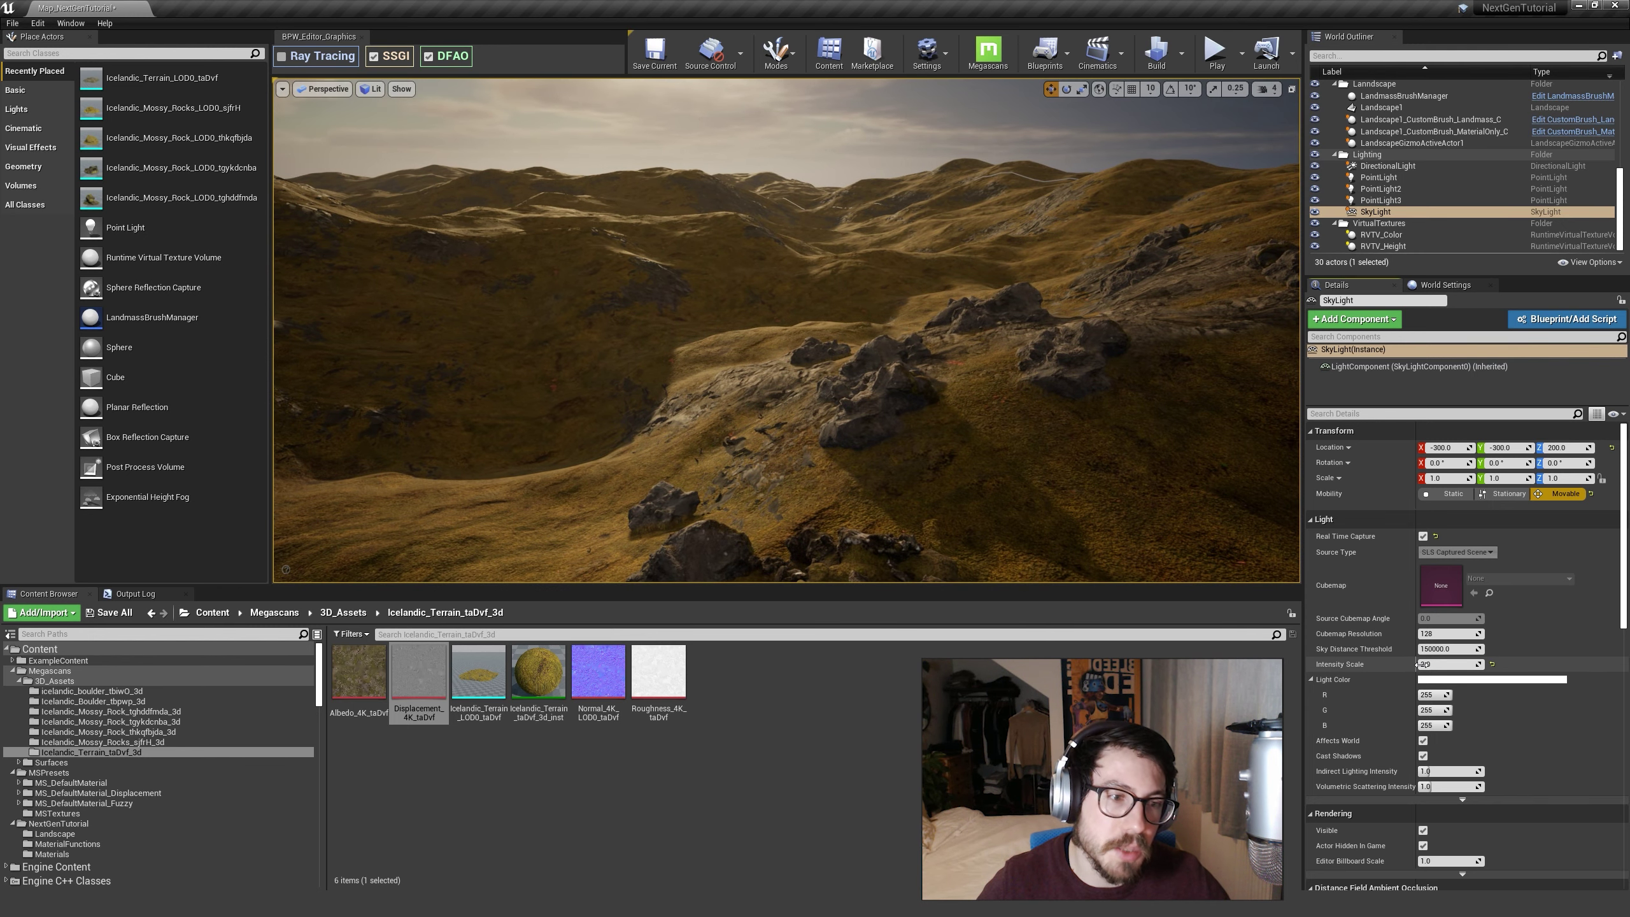
type("1")
key("Return")
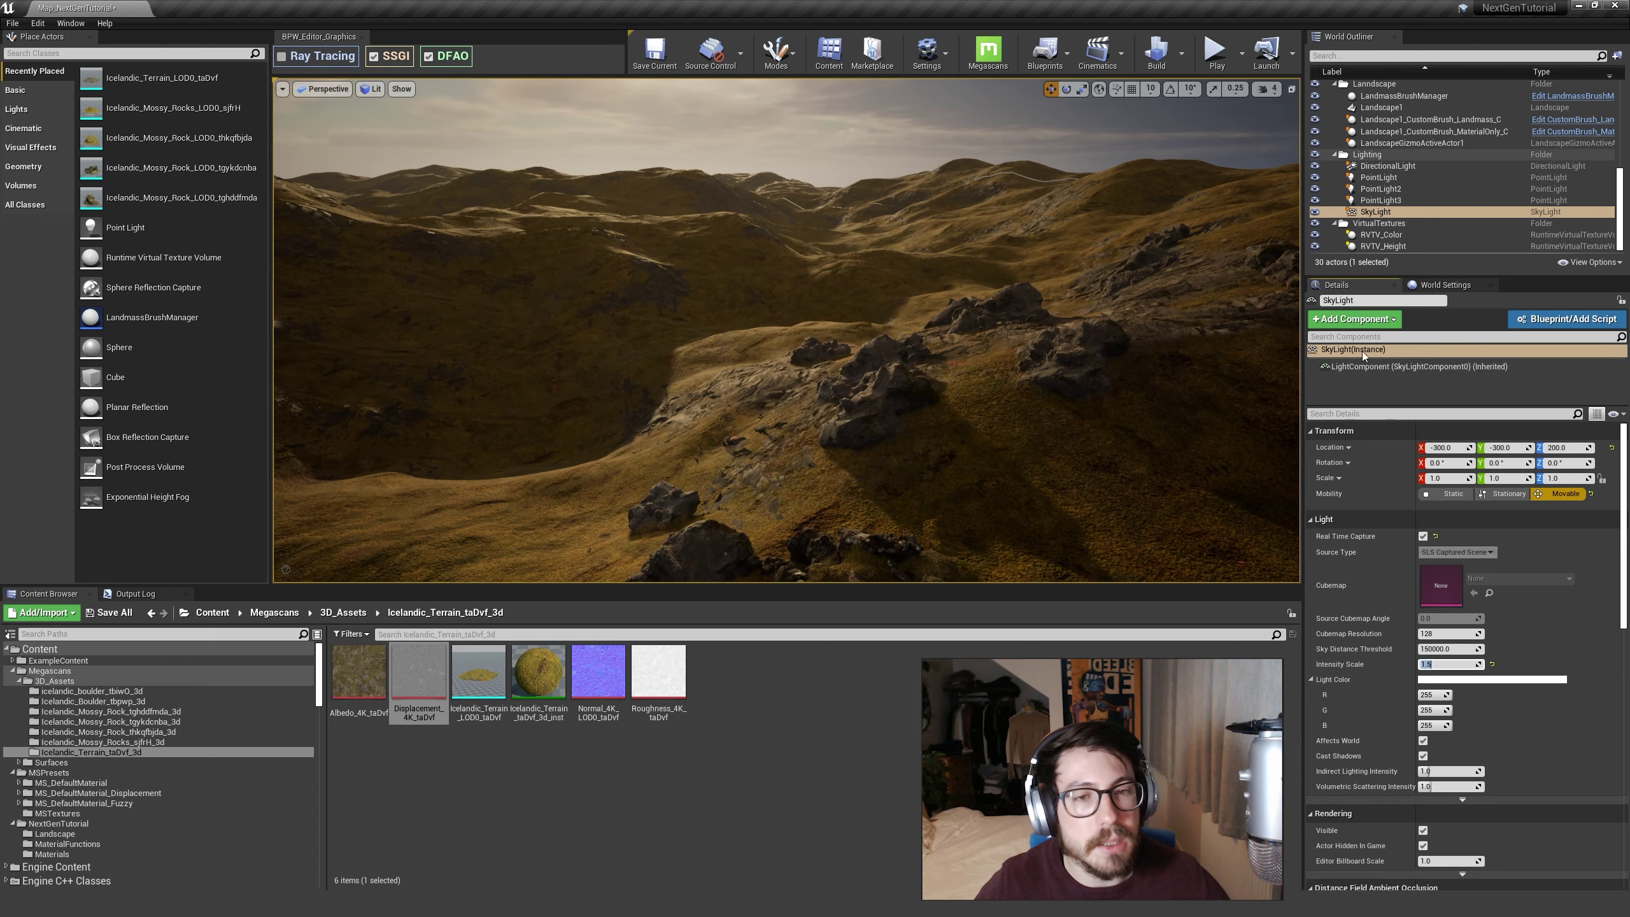
key("Escape")
Step: Try a saturation of 1.12 on the albedo texture of the Icelandic terrain rock's material, and restore it to 1.0
right_click_drag(1114, 342, 1139, 427)
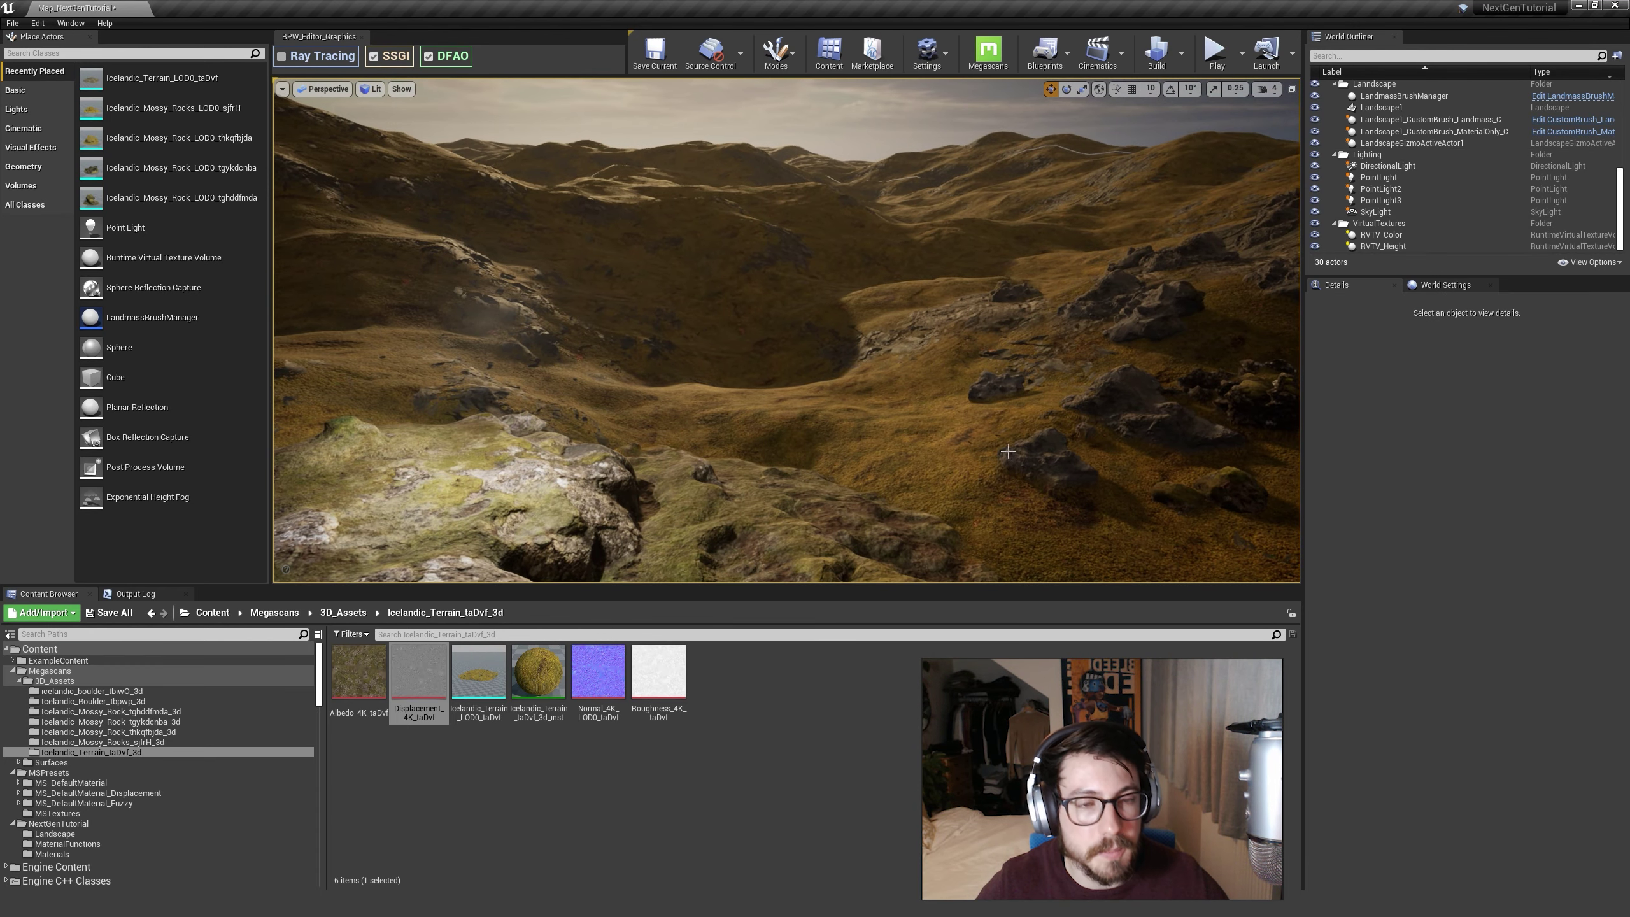
right_click_drag(1008, 452, 950, 413)
left_click(1081, 536)
right_click_drag(1080, 535, 1046, 501)
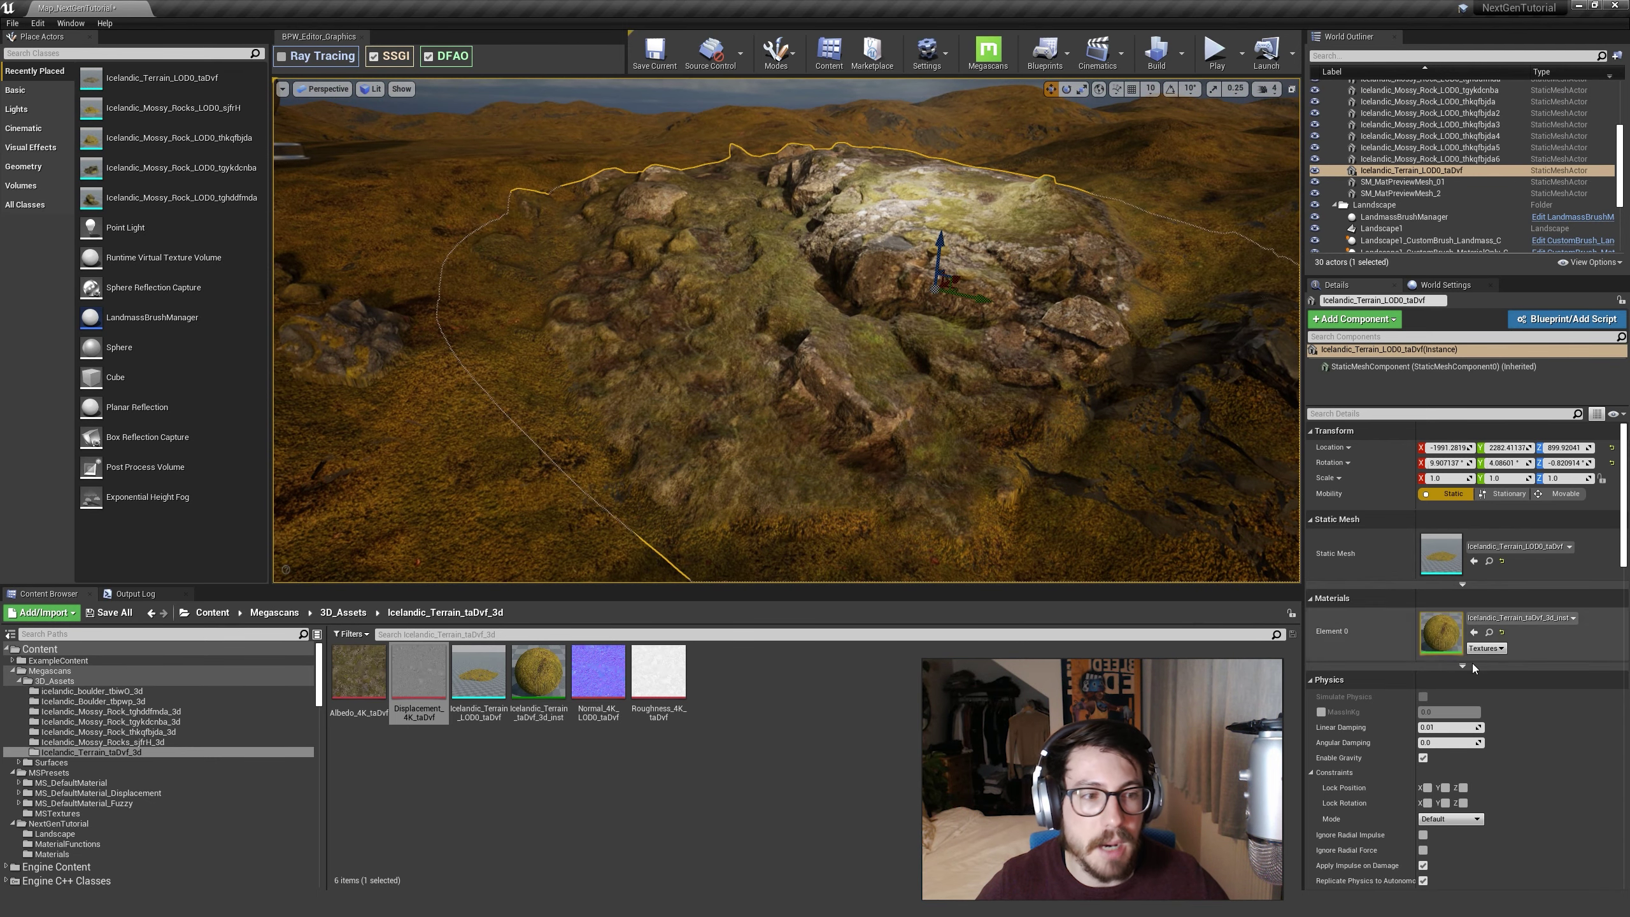
double_click(1449, 635)
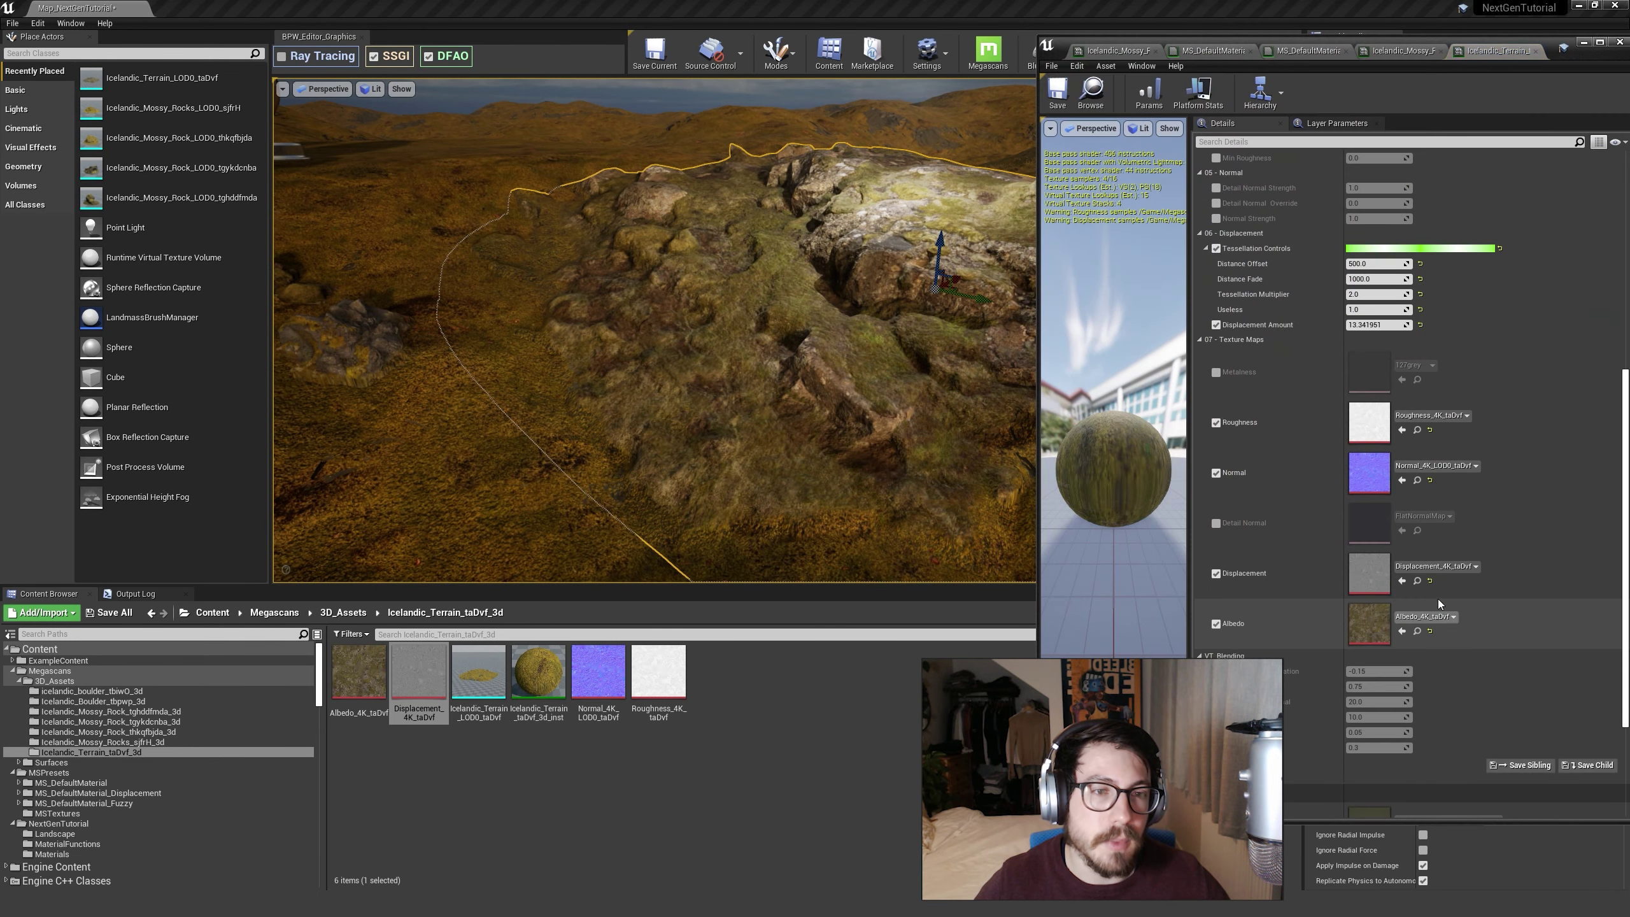
double_click(1378, 618)
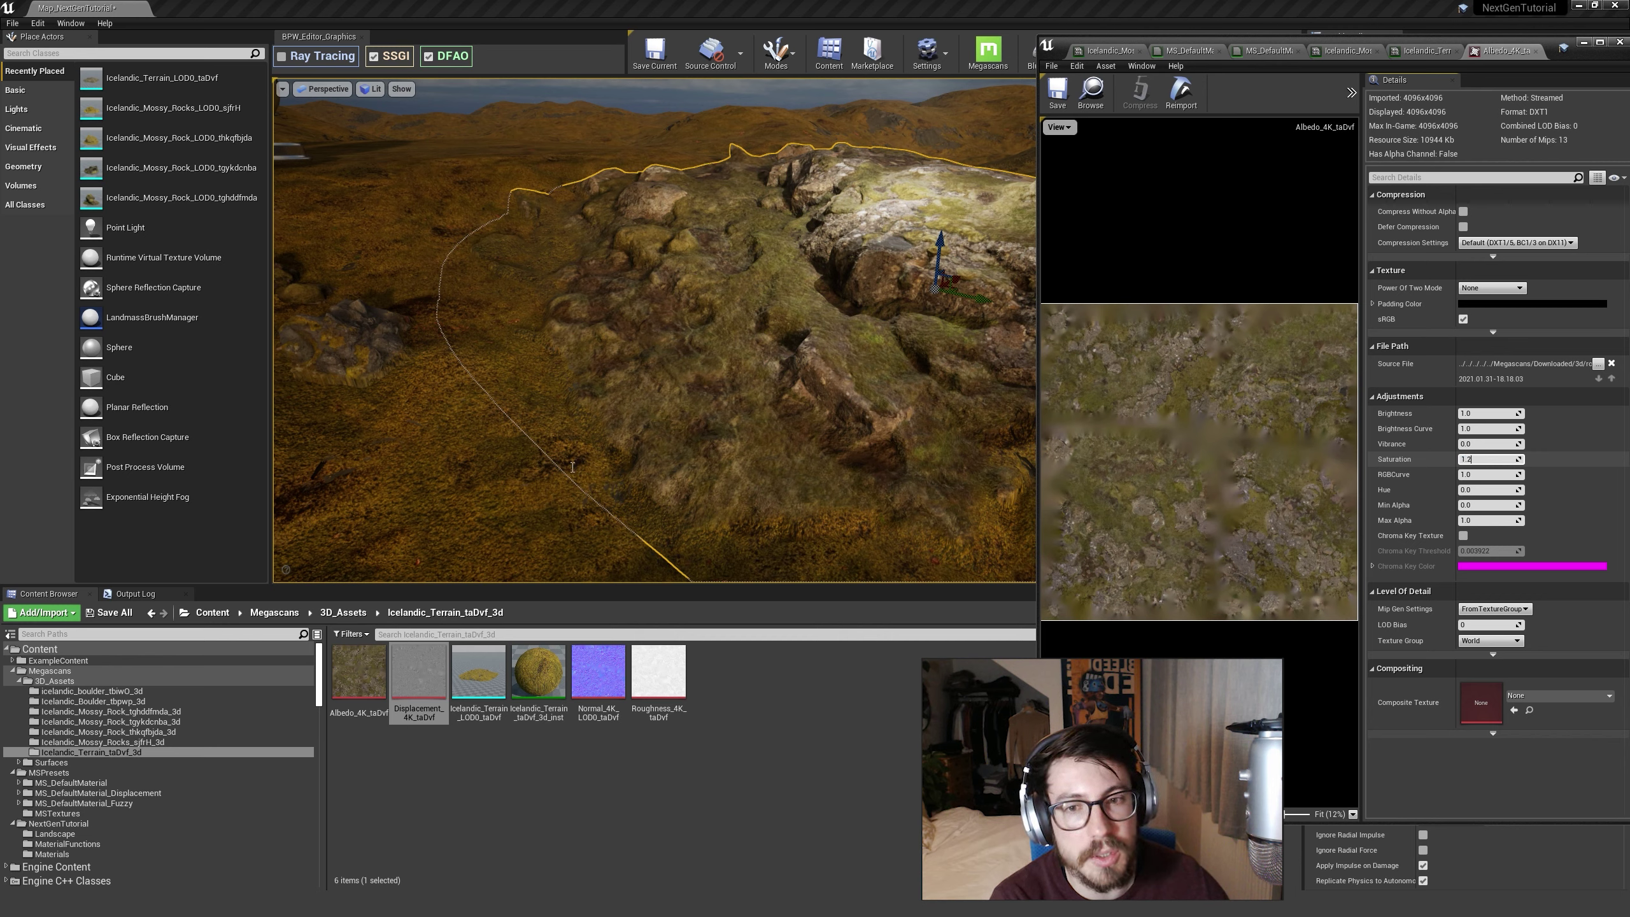
key("Return")
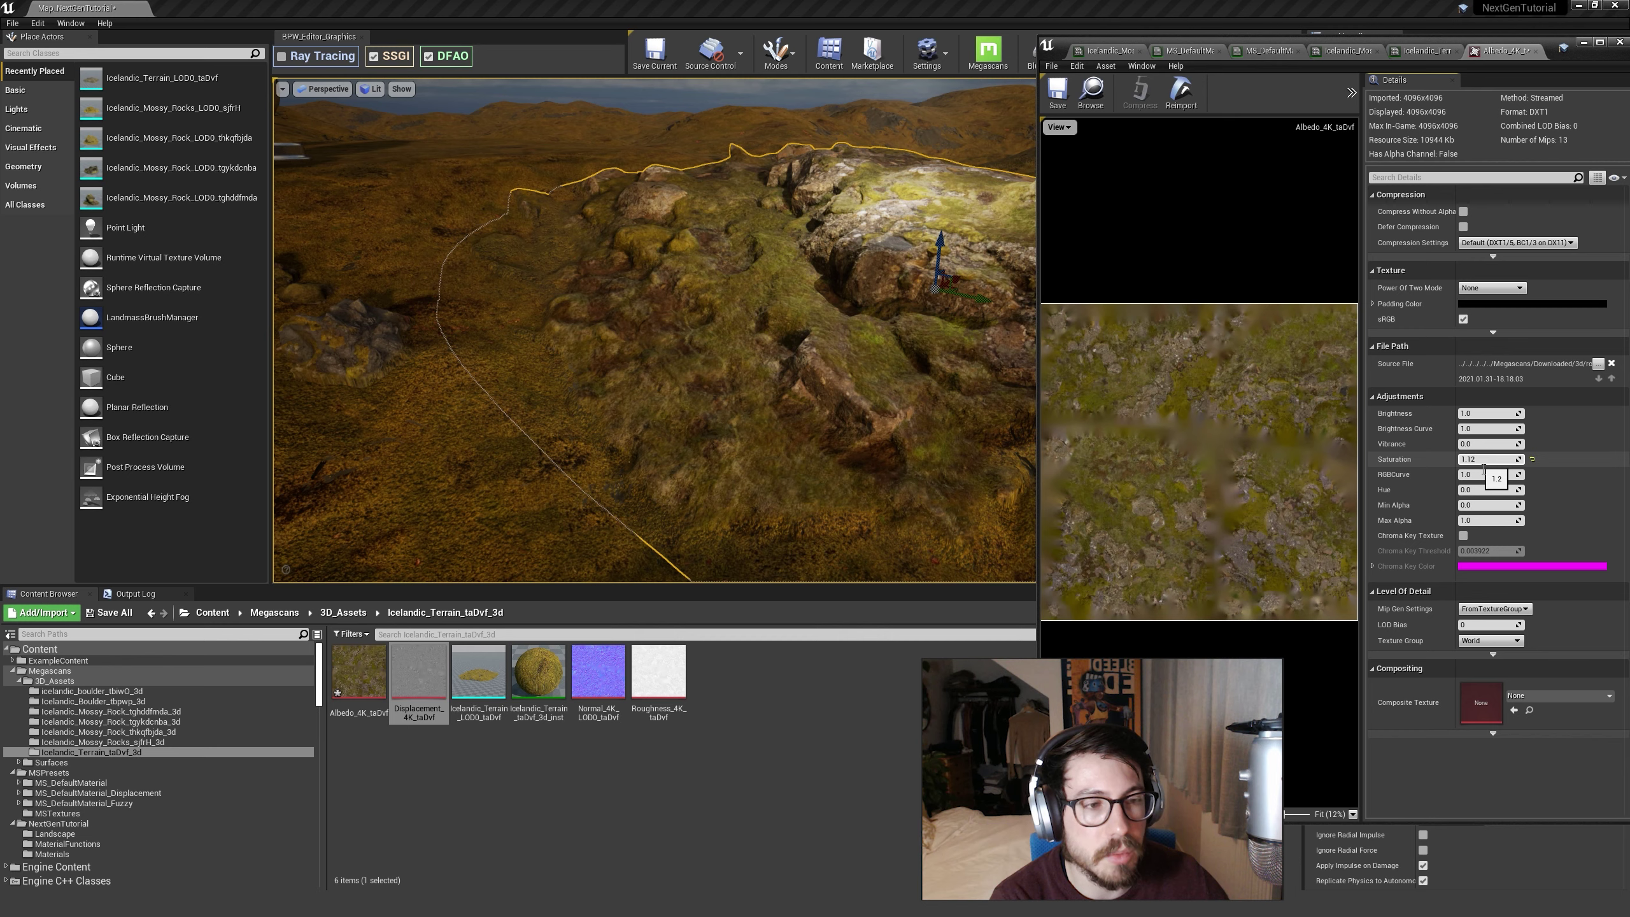
key("Return")
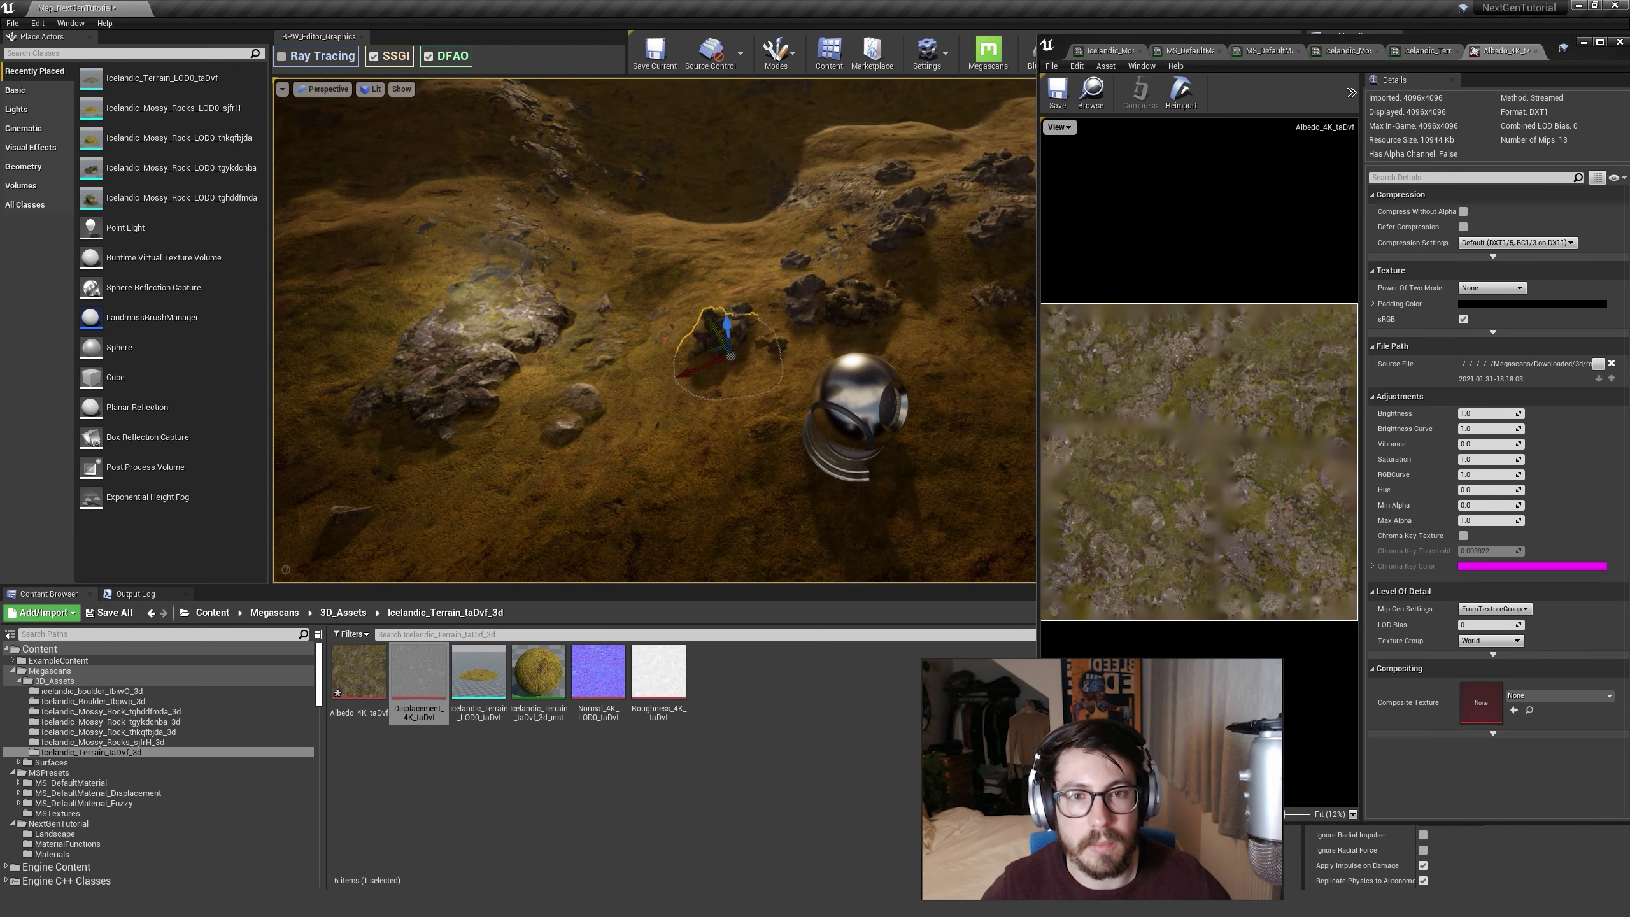
Step: Lower the grey rock into the ground among the dark mossy rocks near the chrome sphere
left_click(804, 299)
key("f")
left_click_drag(789, 295, 789, 365)
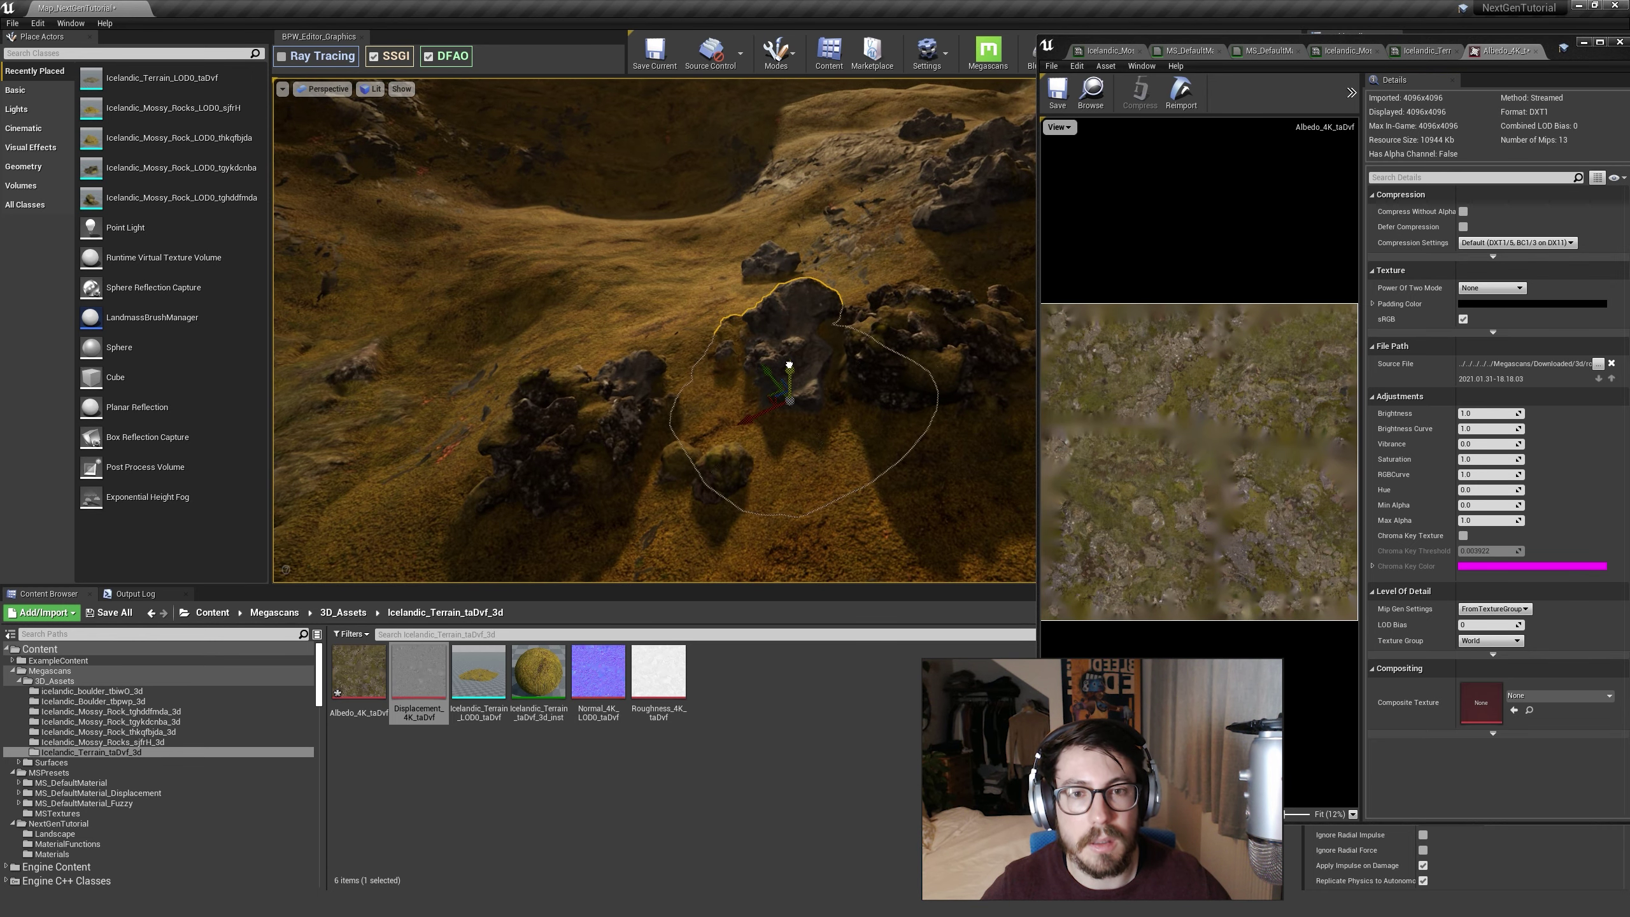
Step: Move the grey rock standing among the mossy clusters along the slope to open ground near the large rock outcrop
right_click_drag(717, 381, 922, 361)
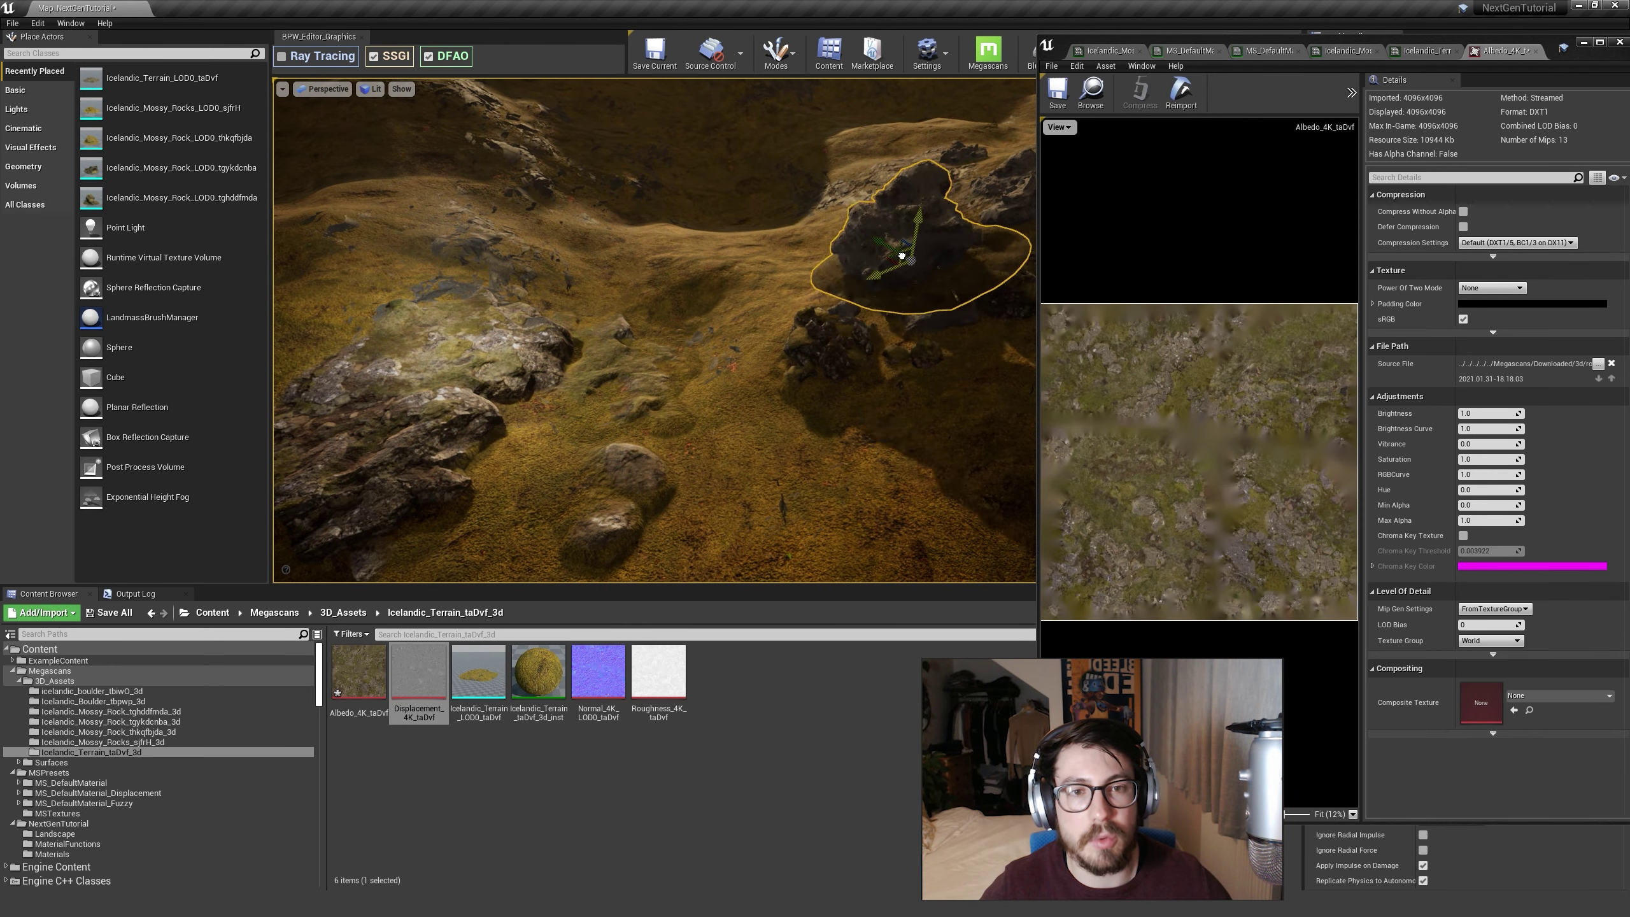
key("f")
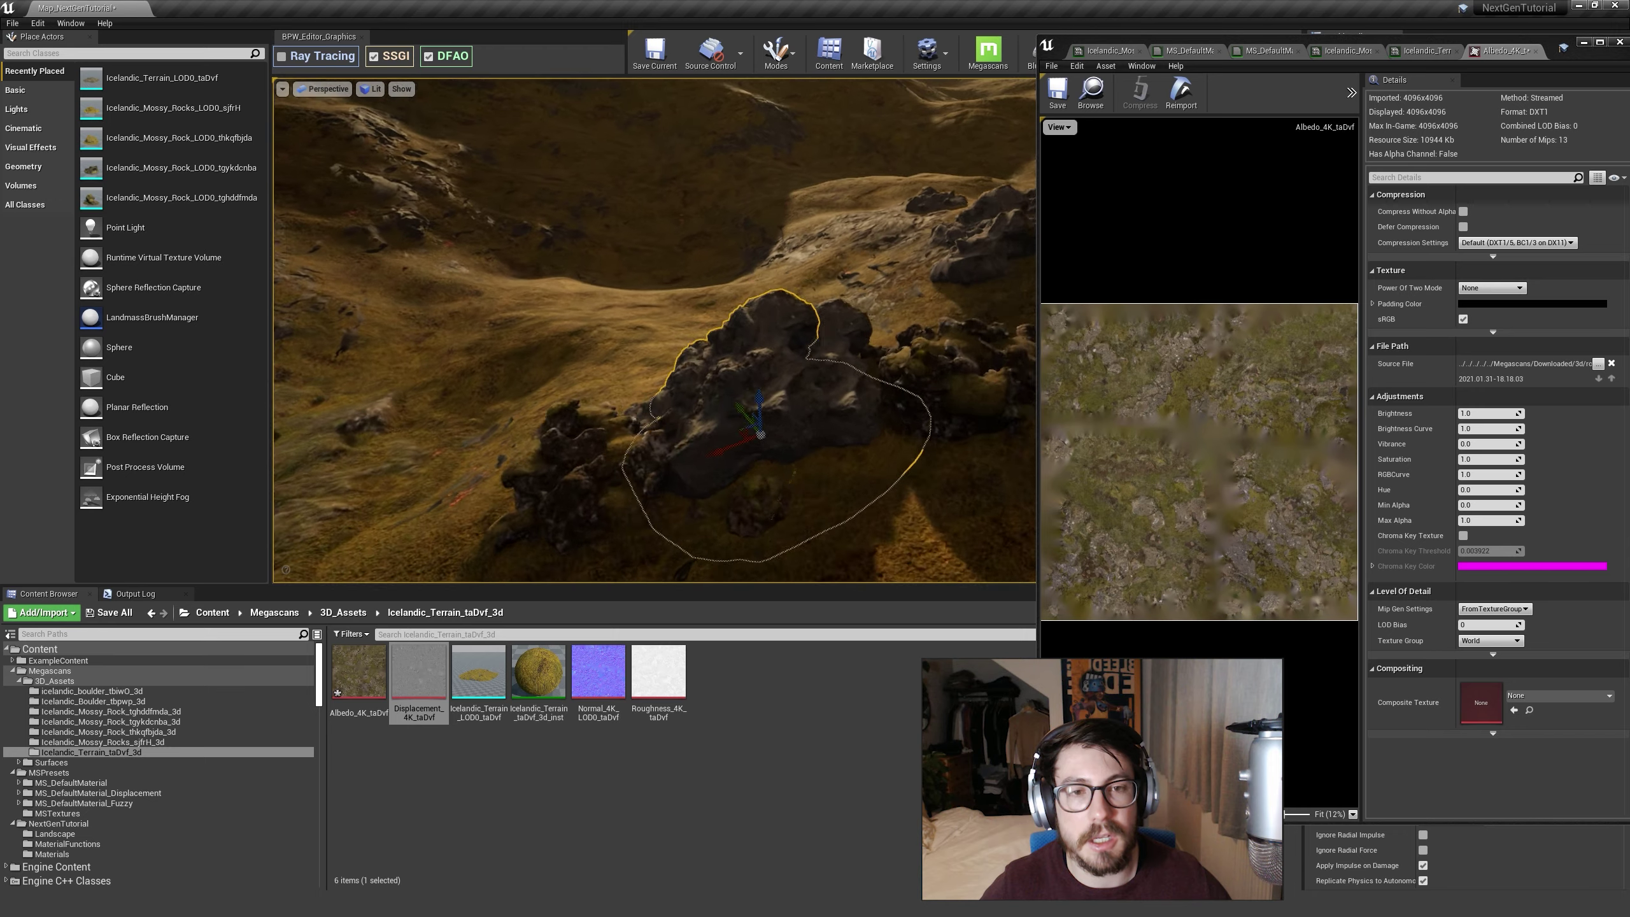
right_click_drag(680, 309, 588, 419)
middle_click_drag(589, 419, 847, 393)
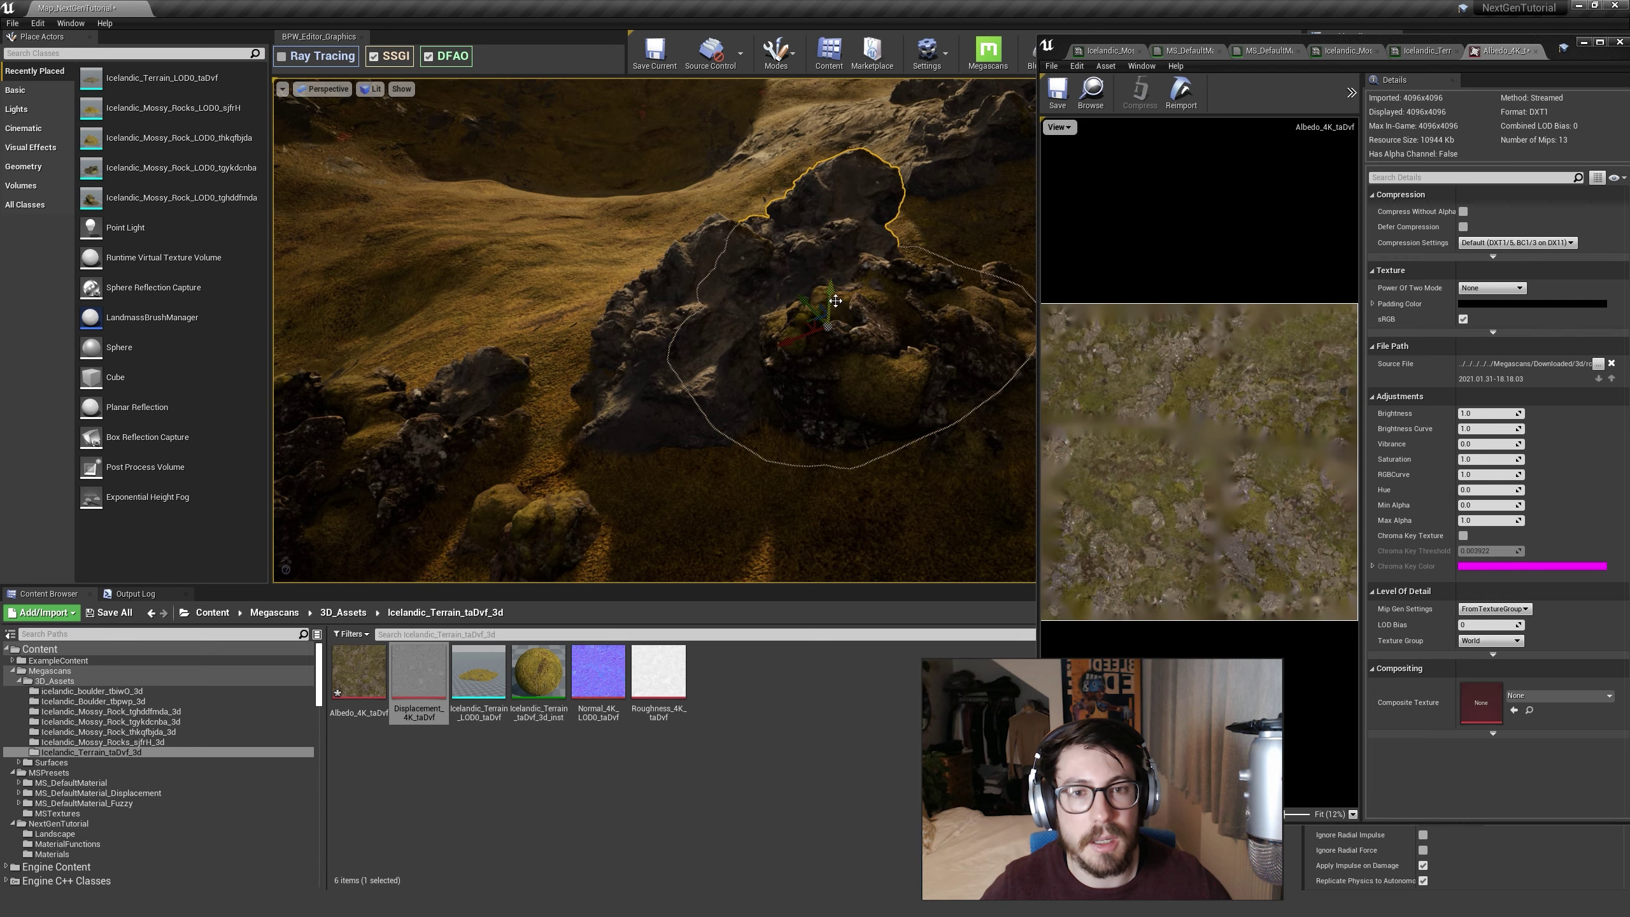
right_click_drag(829, 278, 908, 254)
right_click_drag(899, 389, 871, 395)
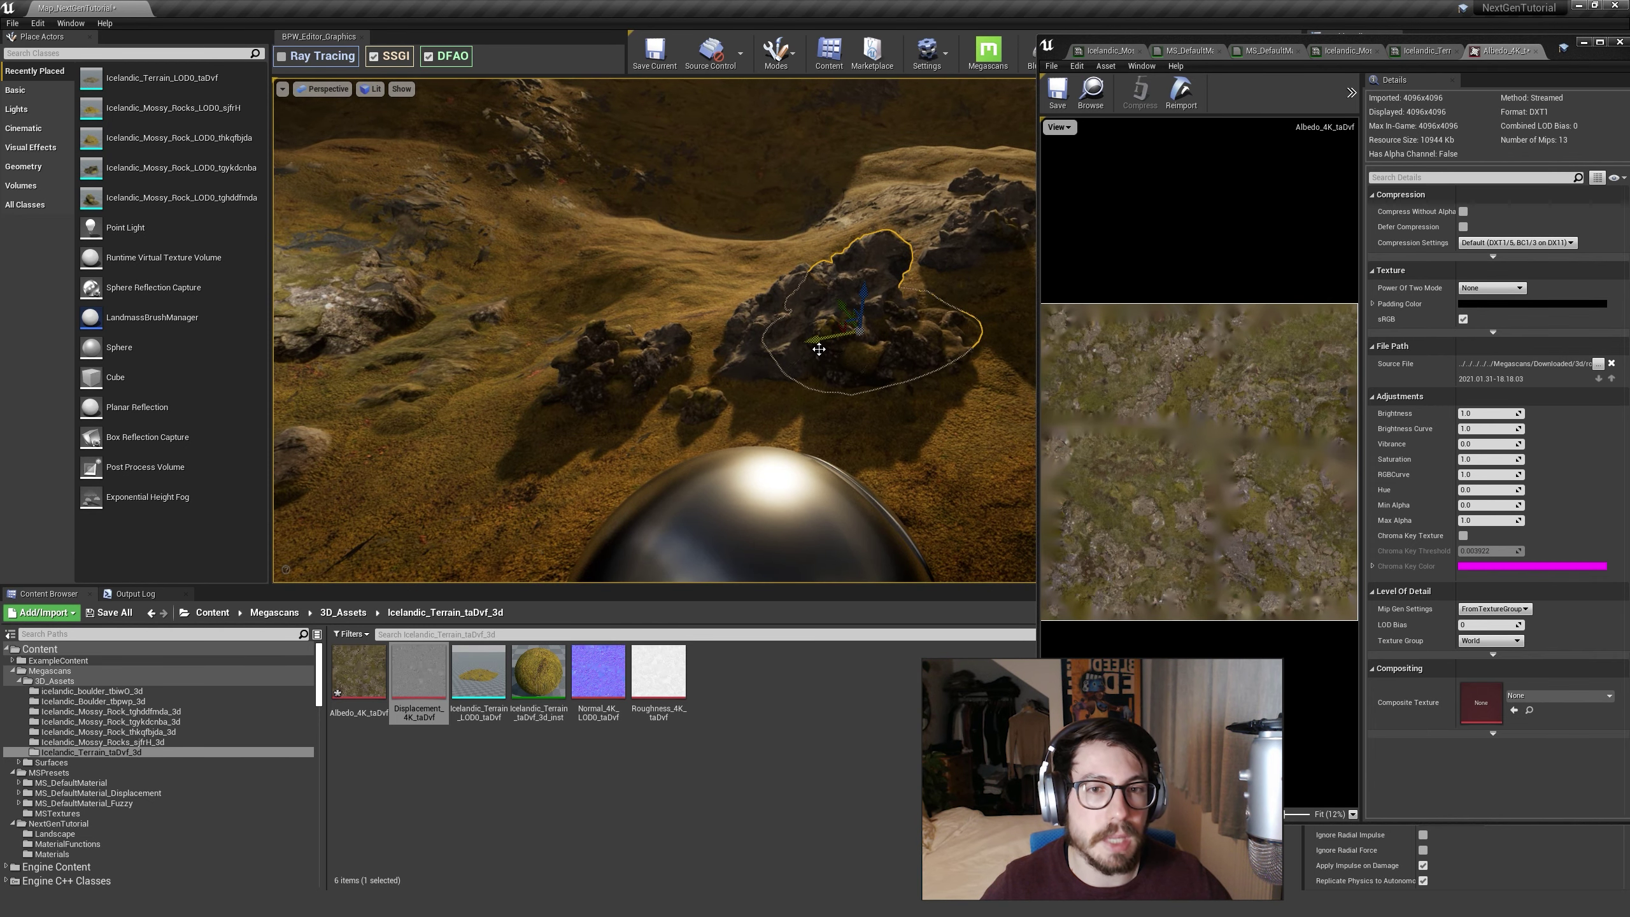
left_click_drag(819, 349, 388, 366)
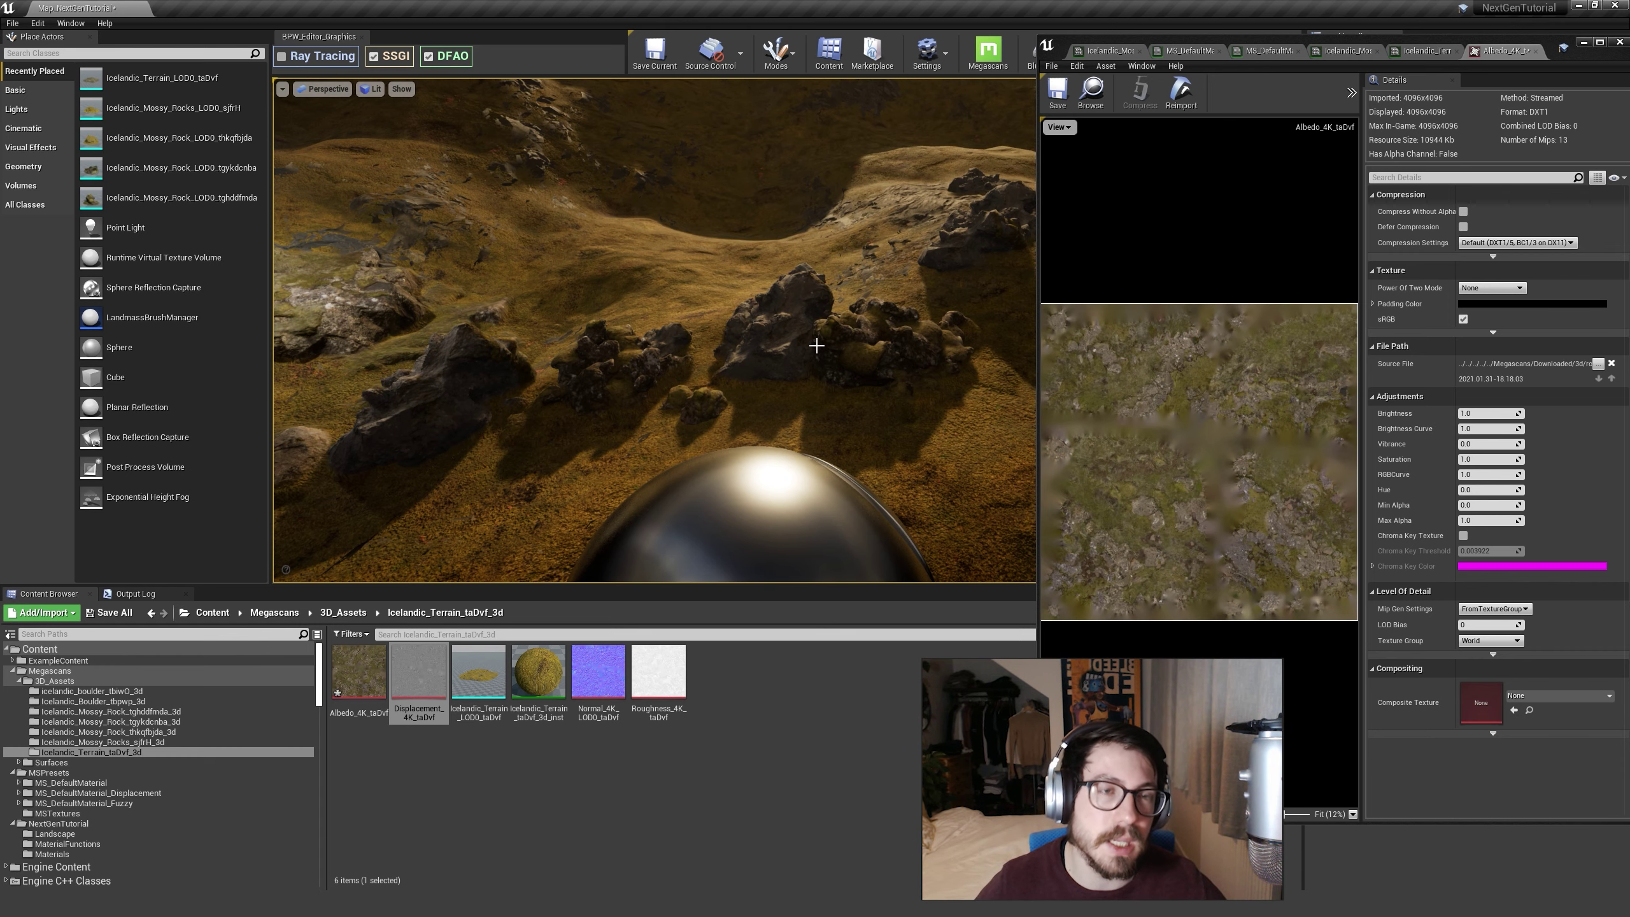
Step: Inspect the rearranged grey rocks and the surrounding slope from close up
right_click_drag(794, 391, 716, 440)
key("w")
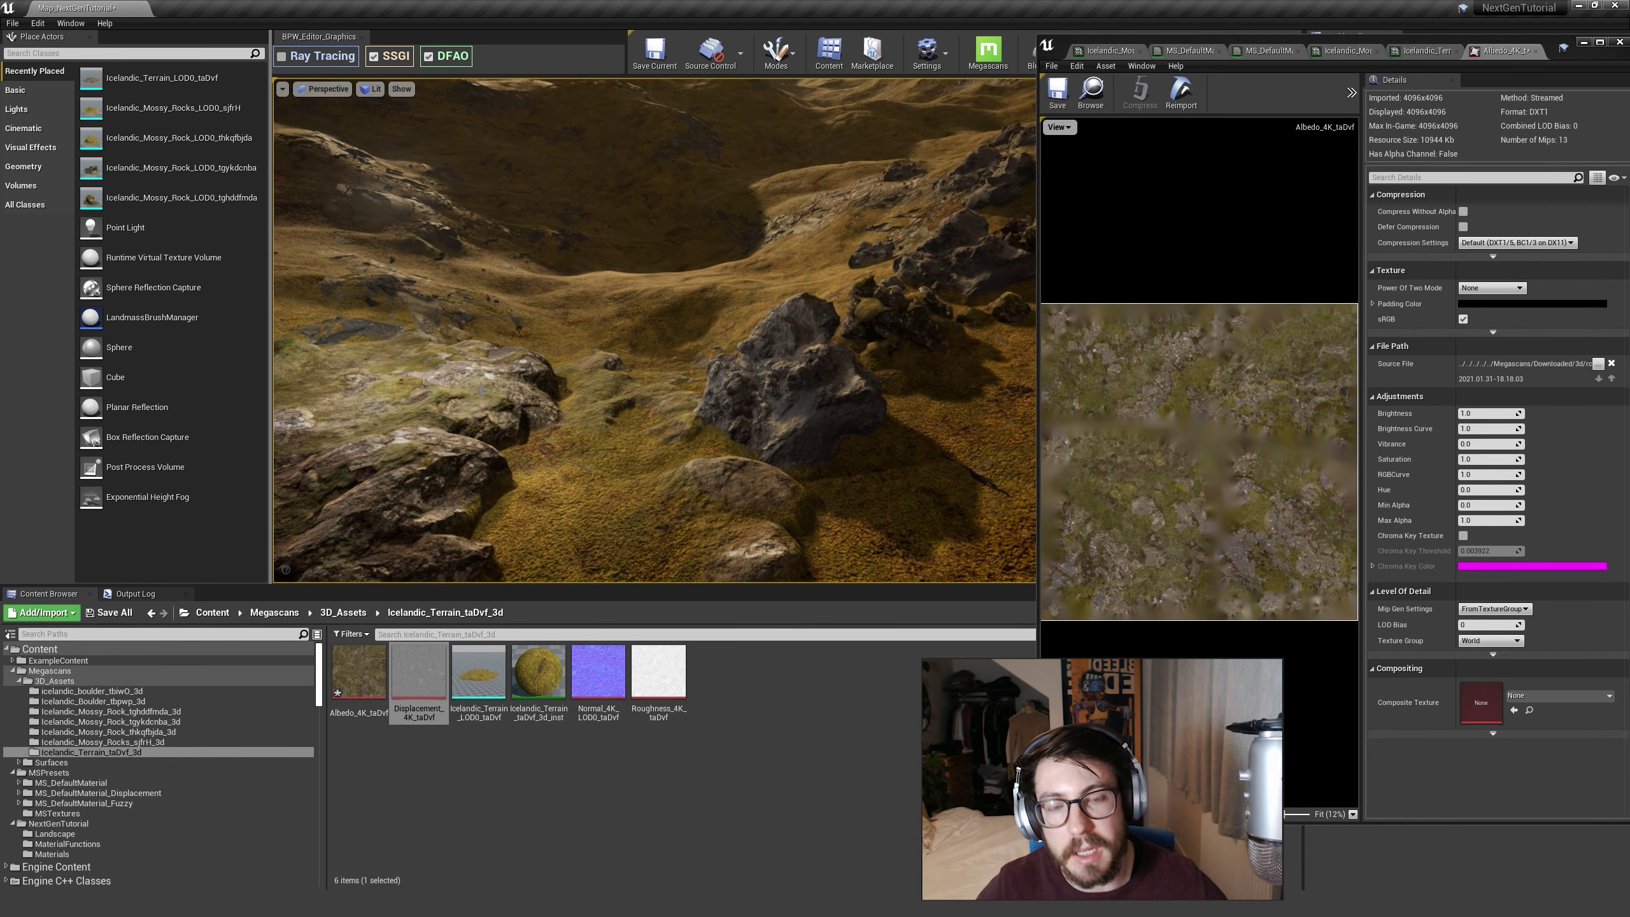
right_click_drag(778, 354, 764, 463)
key("w")
left_click(770, 405)
key("s")
right_click_drag(763, 385, 729, 260)
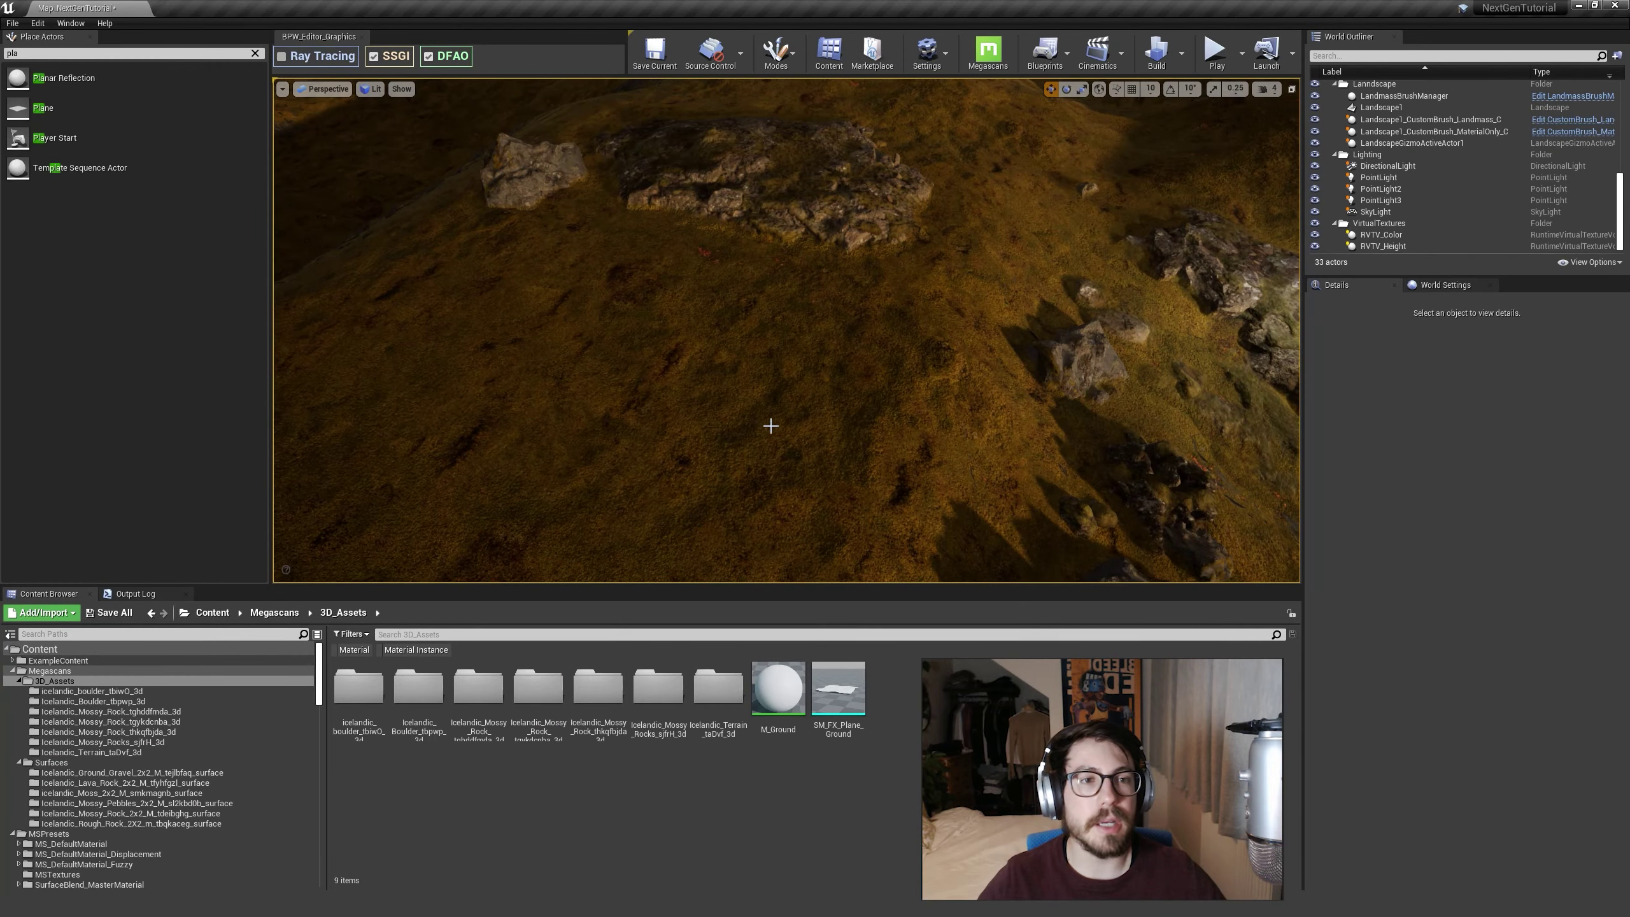
Step: Place a plane on the bare hillside between the rock groups, scaled uniformly to about 11.18
right_click_drag(771, 426, 1028, 327)
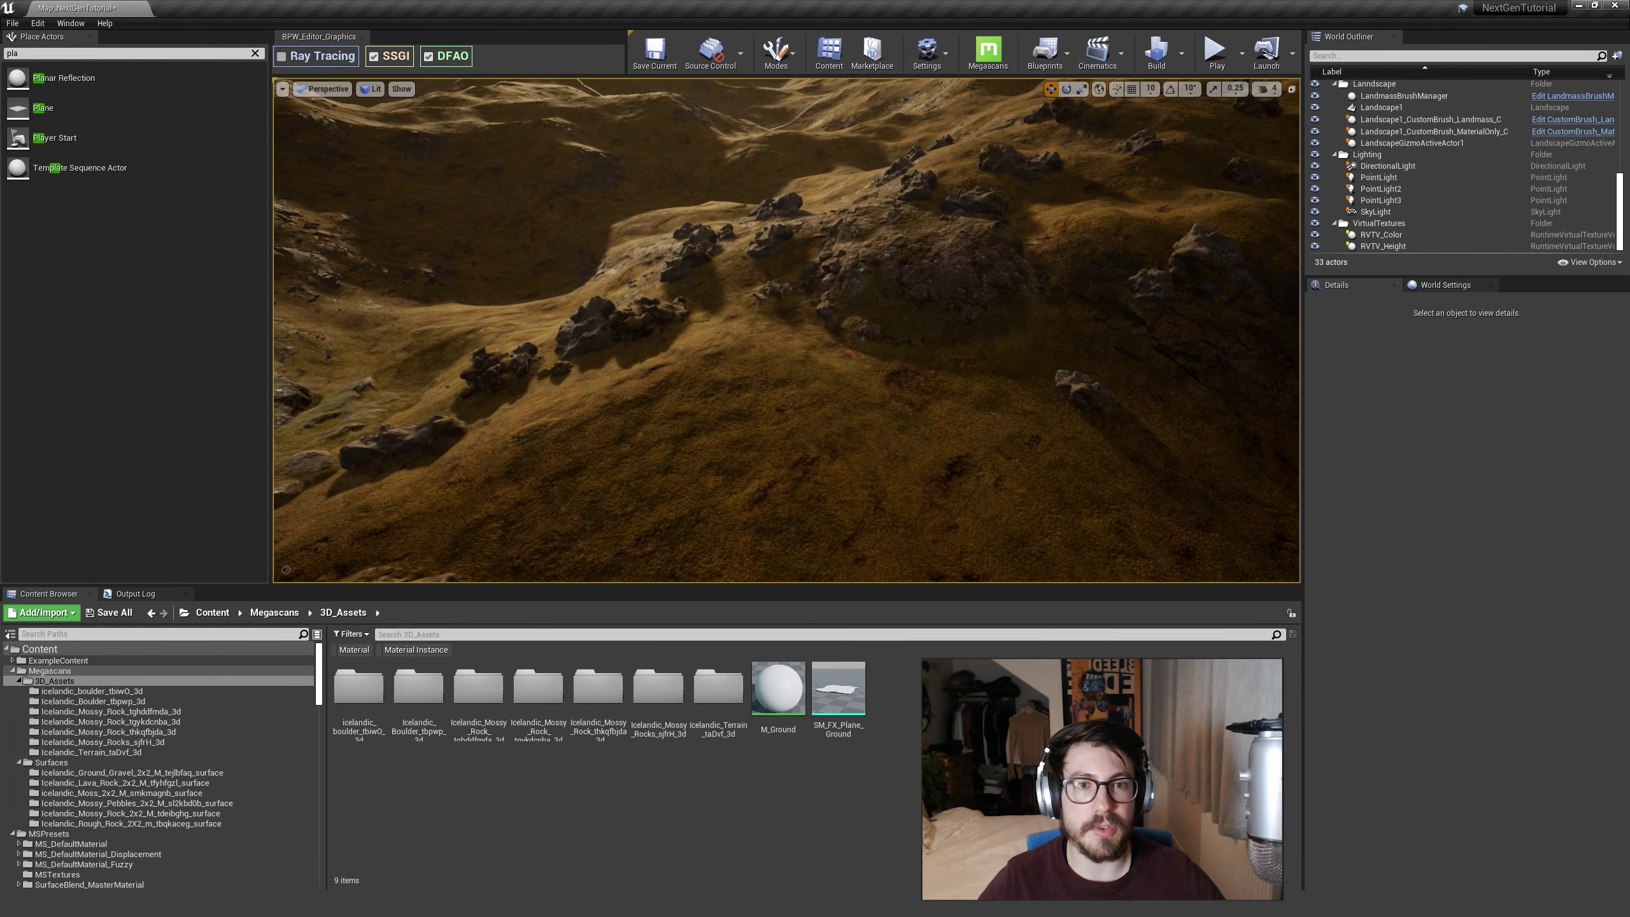
right_click_drag(972, 379, 910, 444)
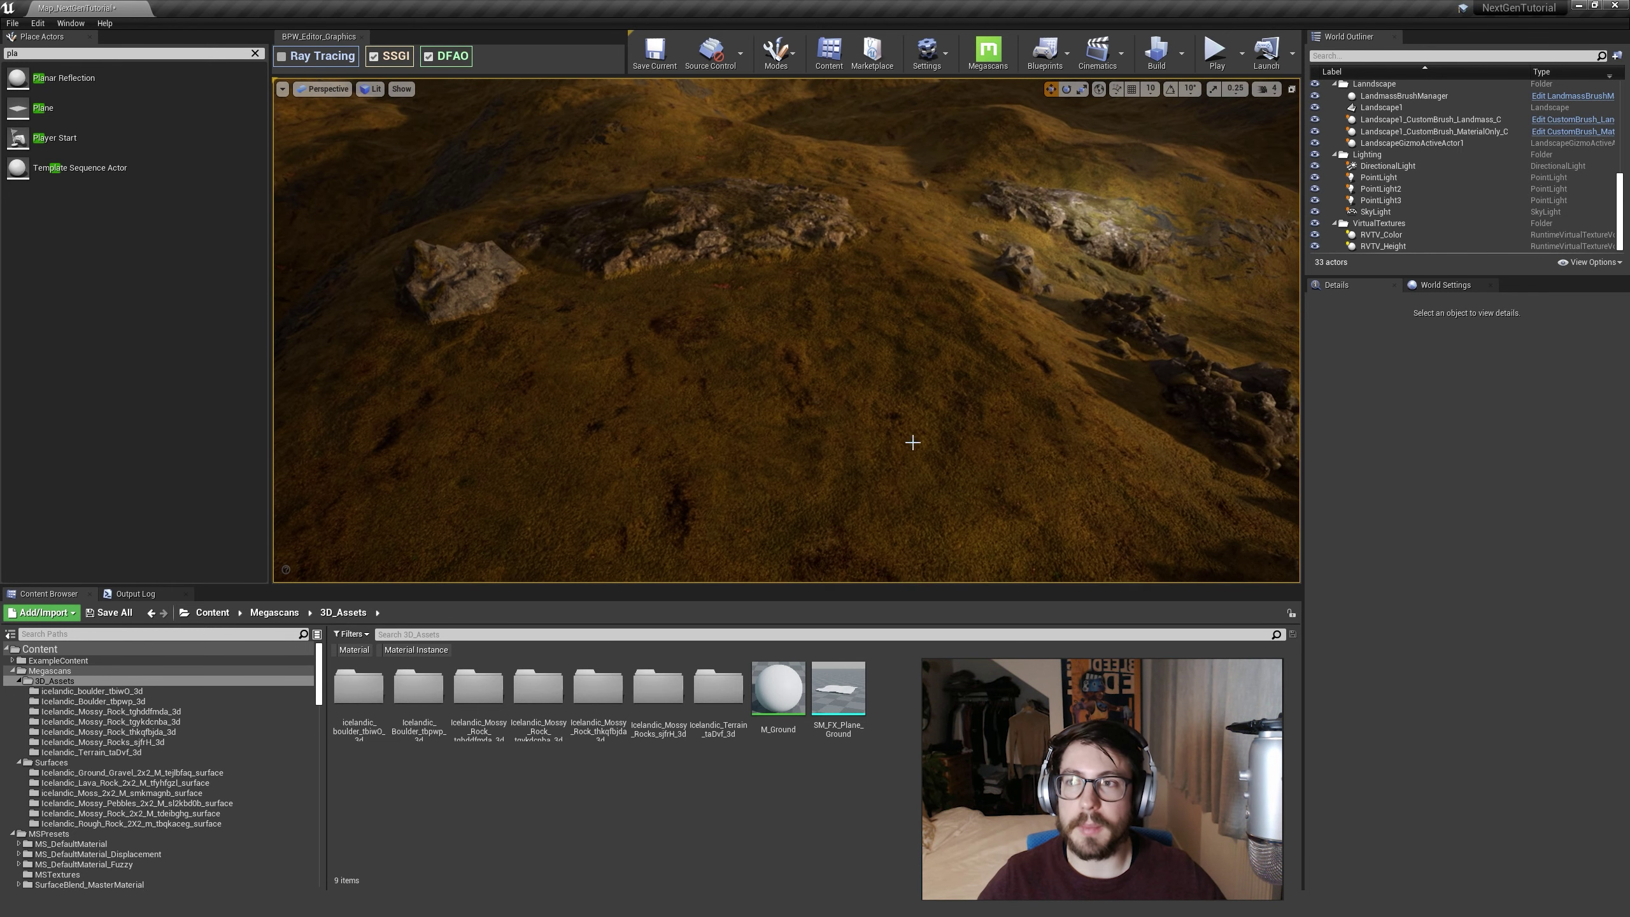
left_click_drag(97, 109, 759, 394)
key("e")
right_click_drag(755, 404, 1230, 563)
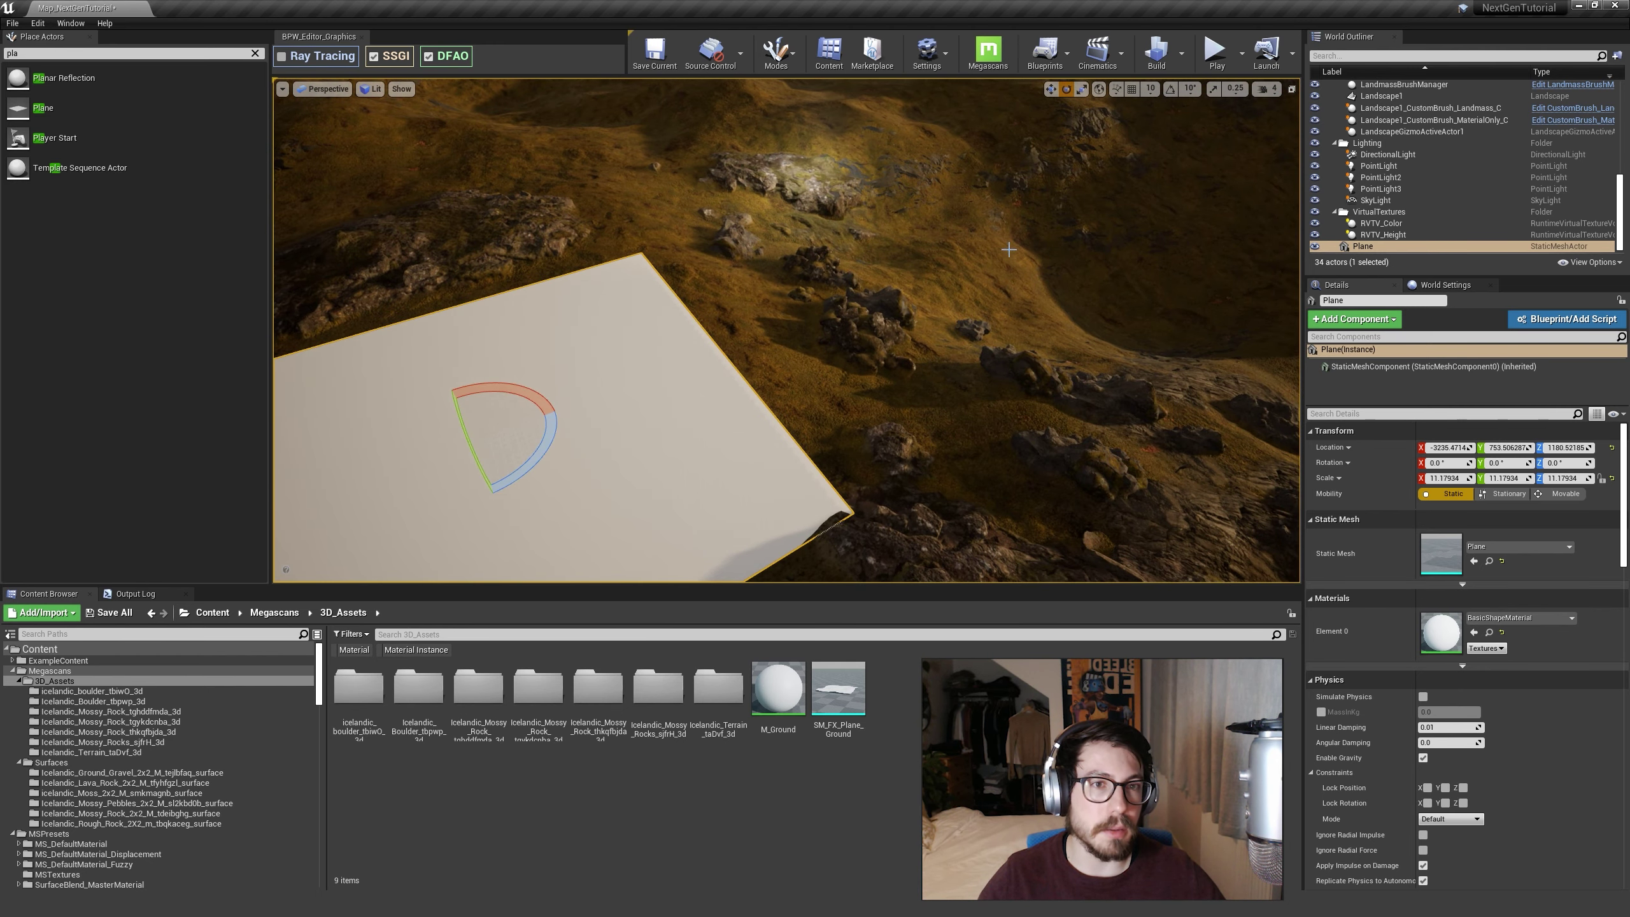
right_click_drag(811, 354, 710, 386)
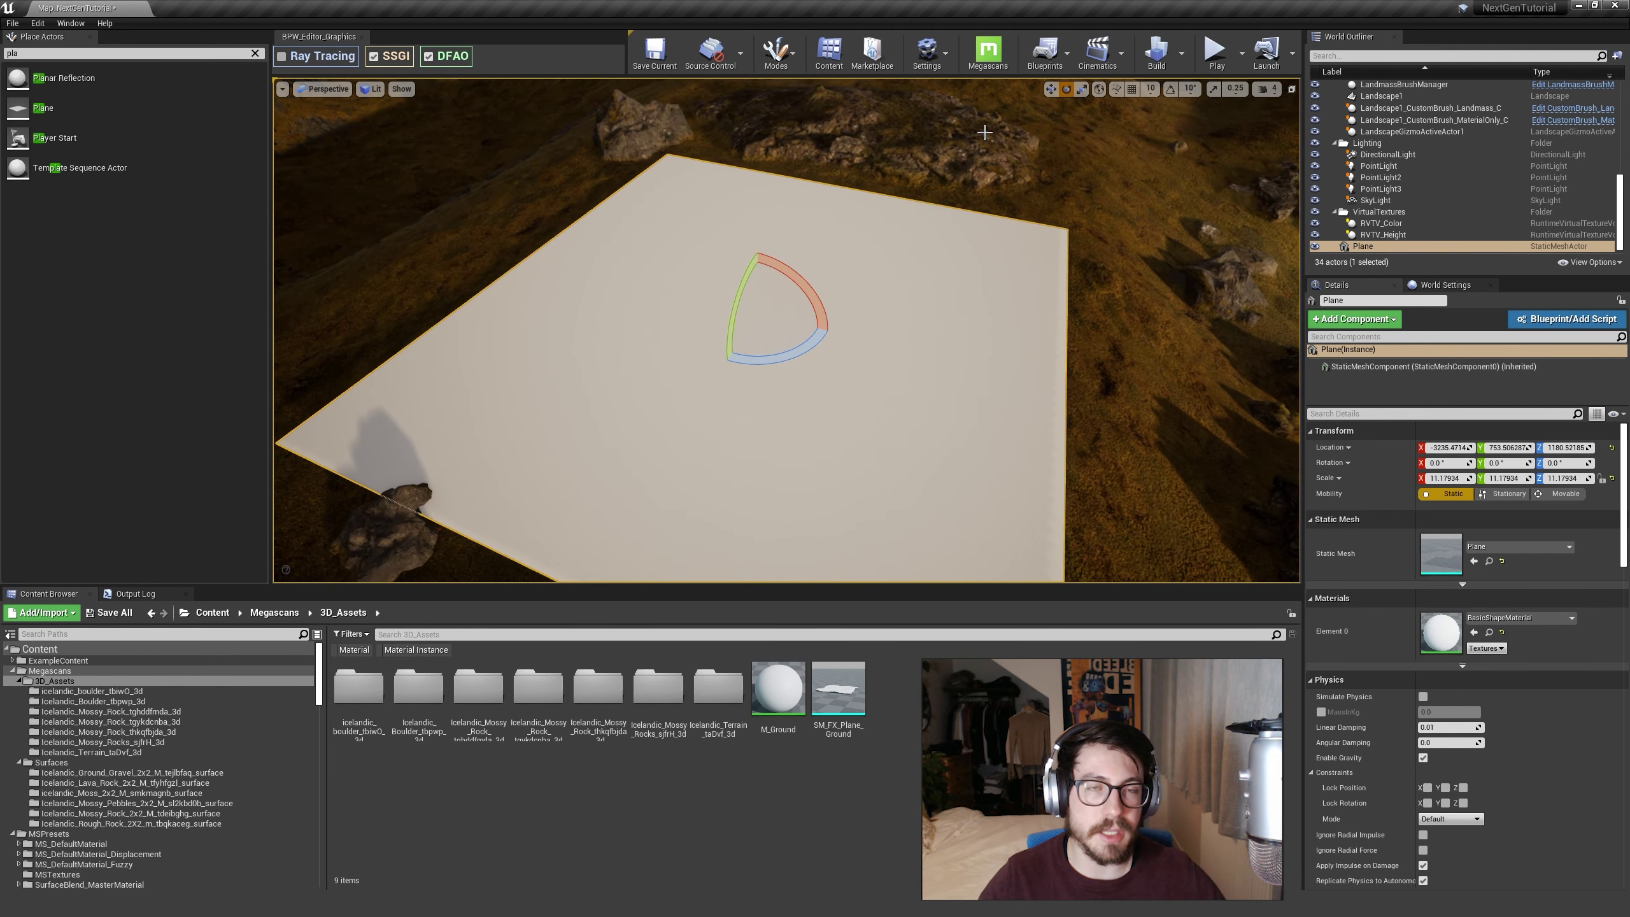
Step: Open the Megascans Surfaces folder and filter its contents to material instances
left_click(985, 54)
left_click(995, 247)
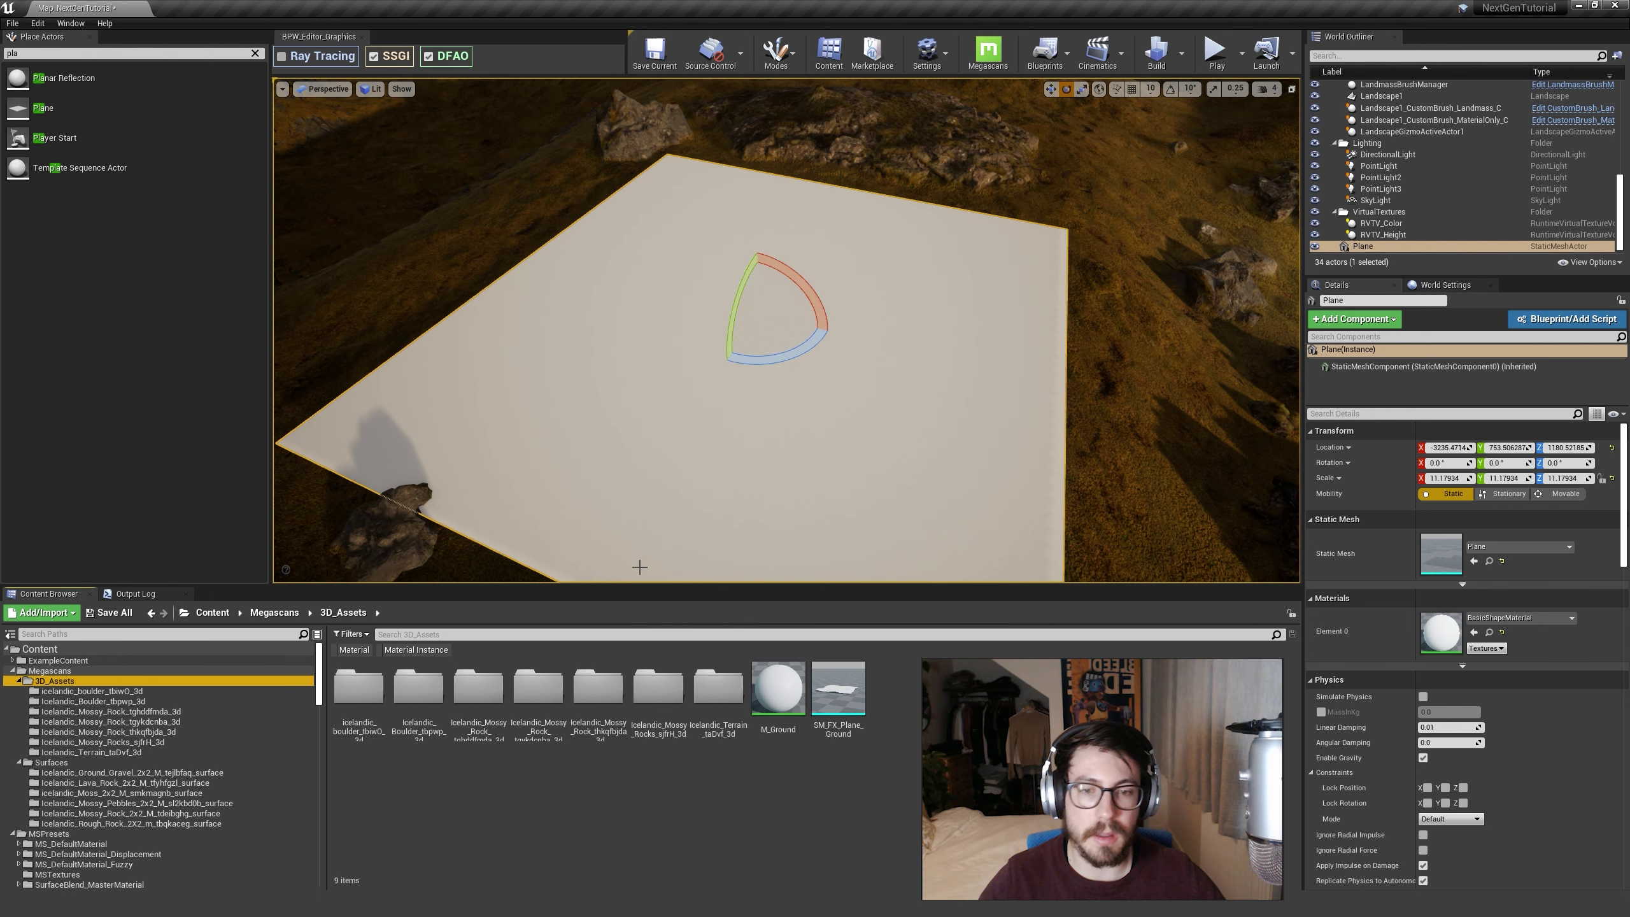
left_click(74, 764)
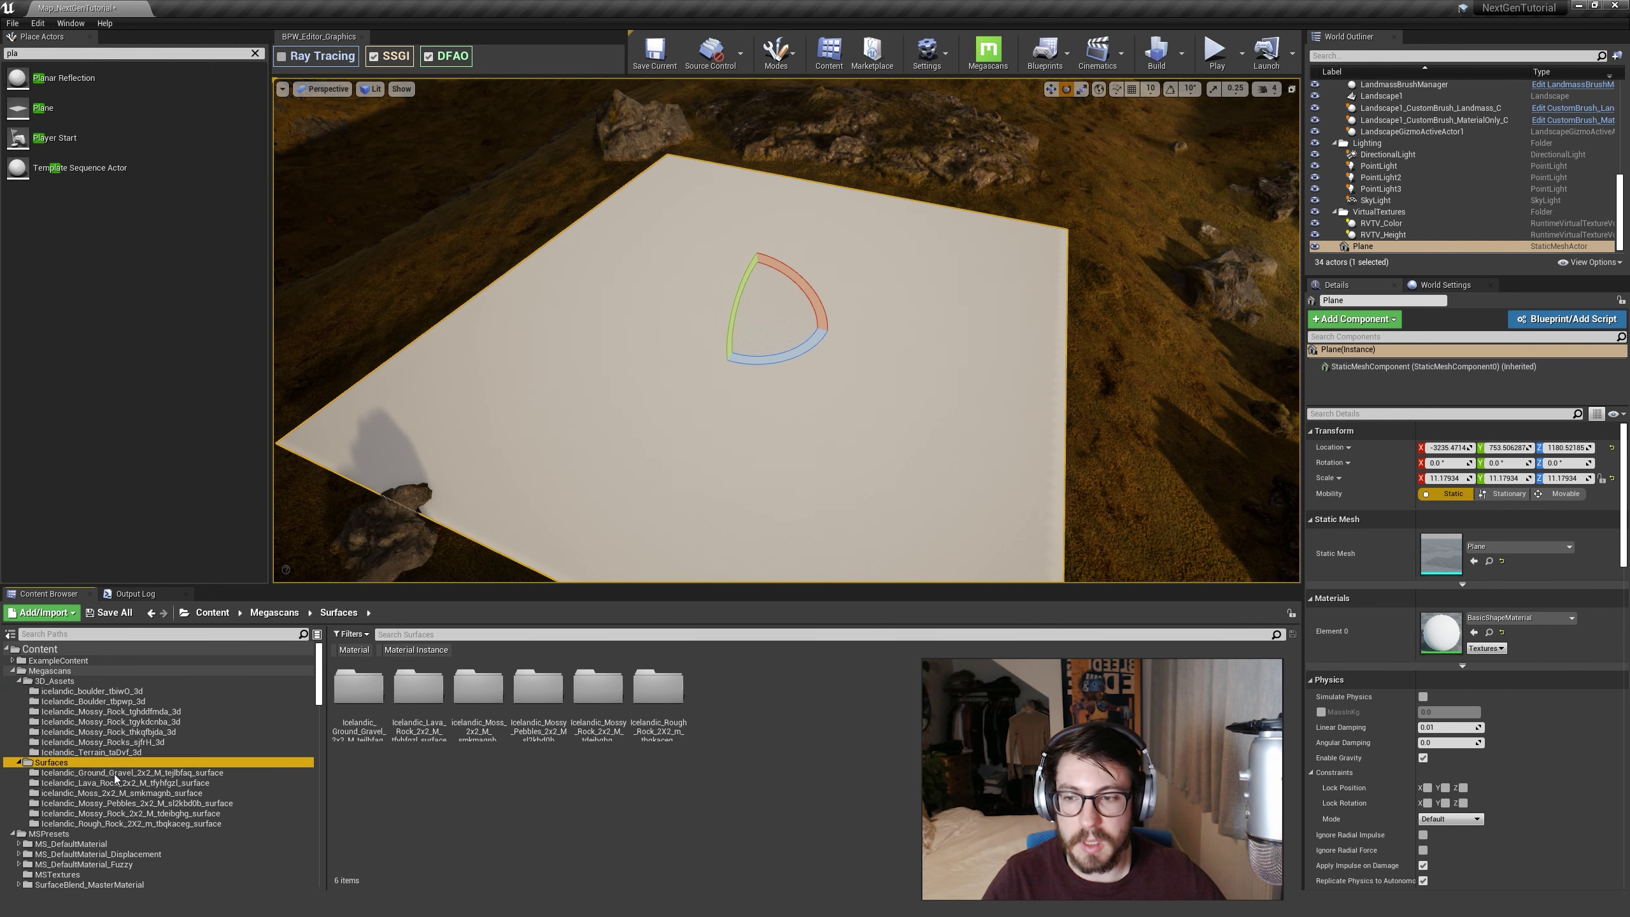
right_click(489, 652)
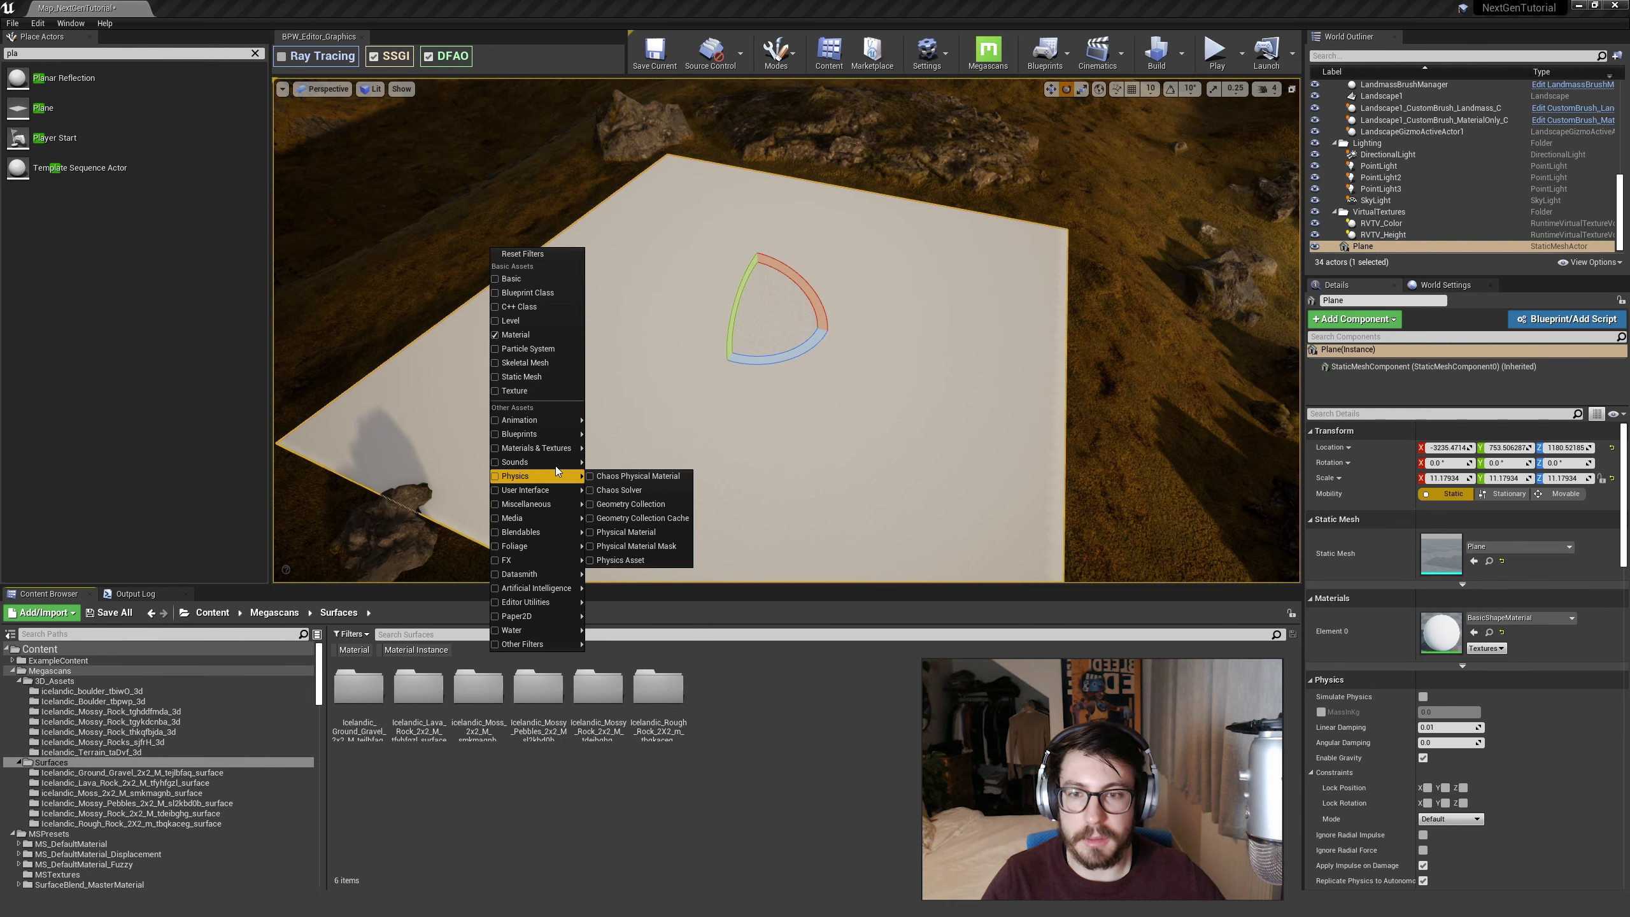
right_click(474, 647)
left_click(347, 634)
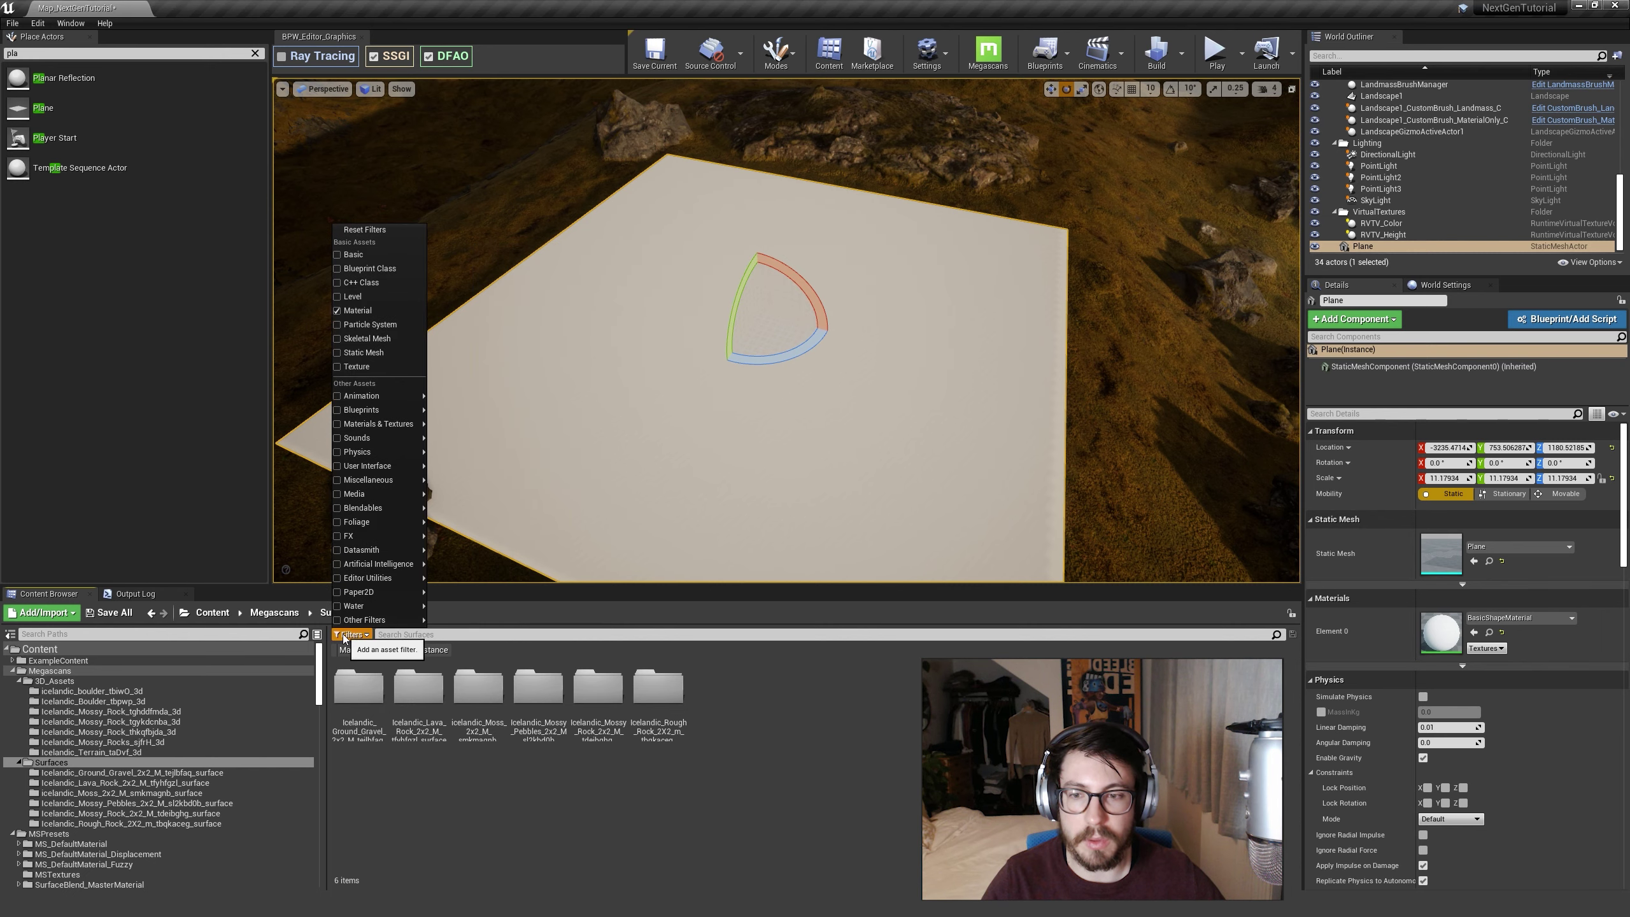
mouse_move(372, 426)
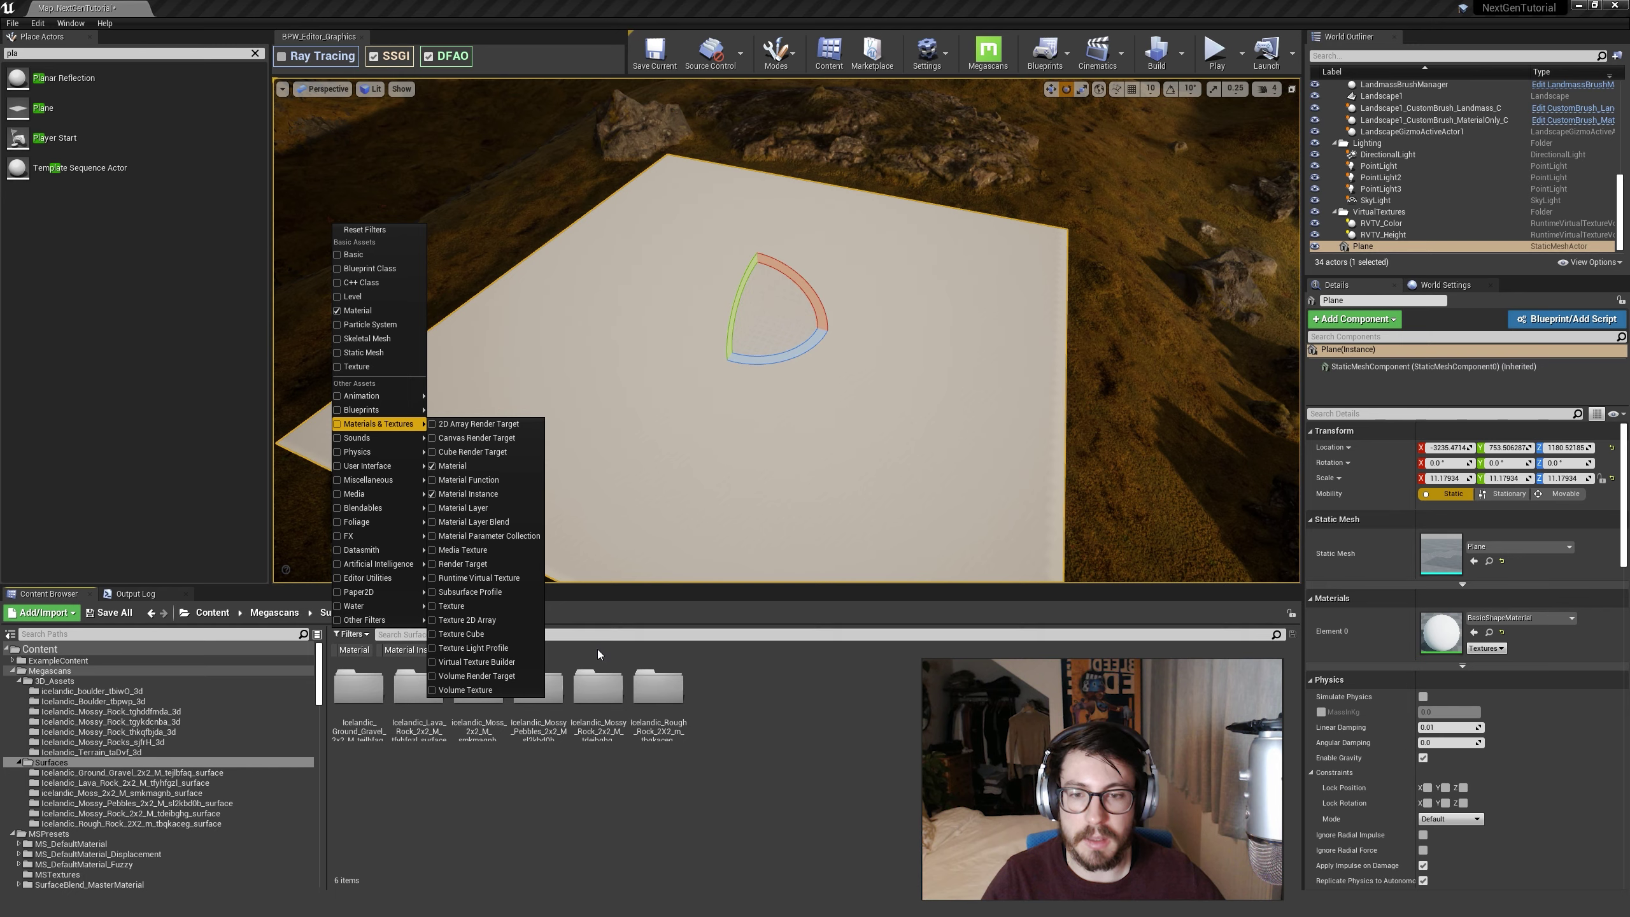
left_click(389, 651)
left_click(380, 652)
left_click(380, 654)
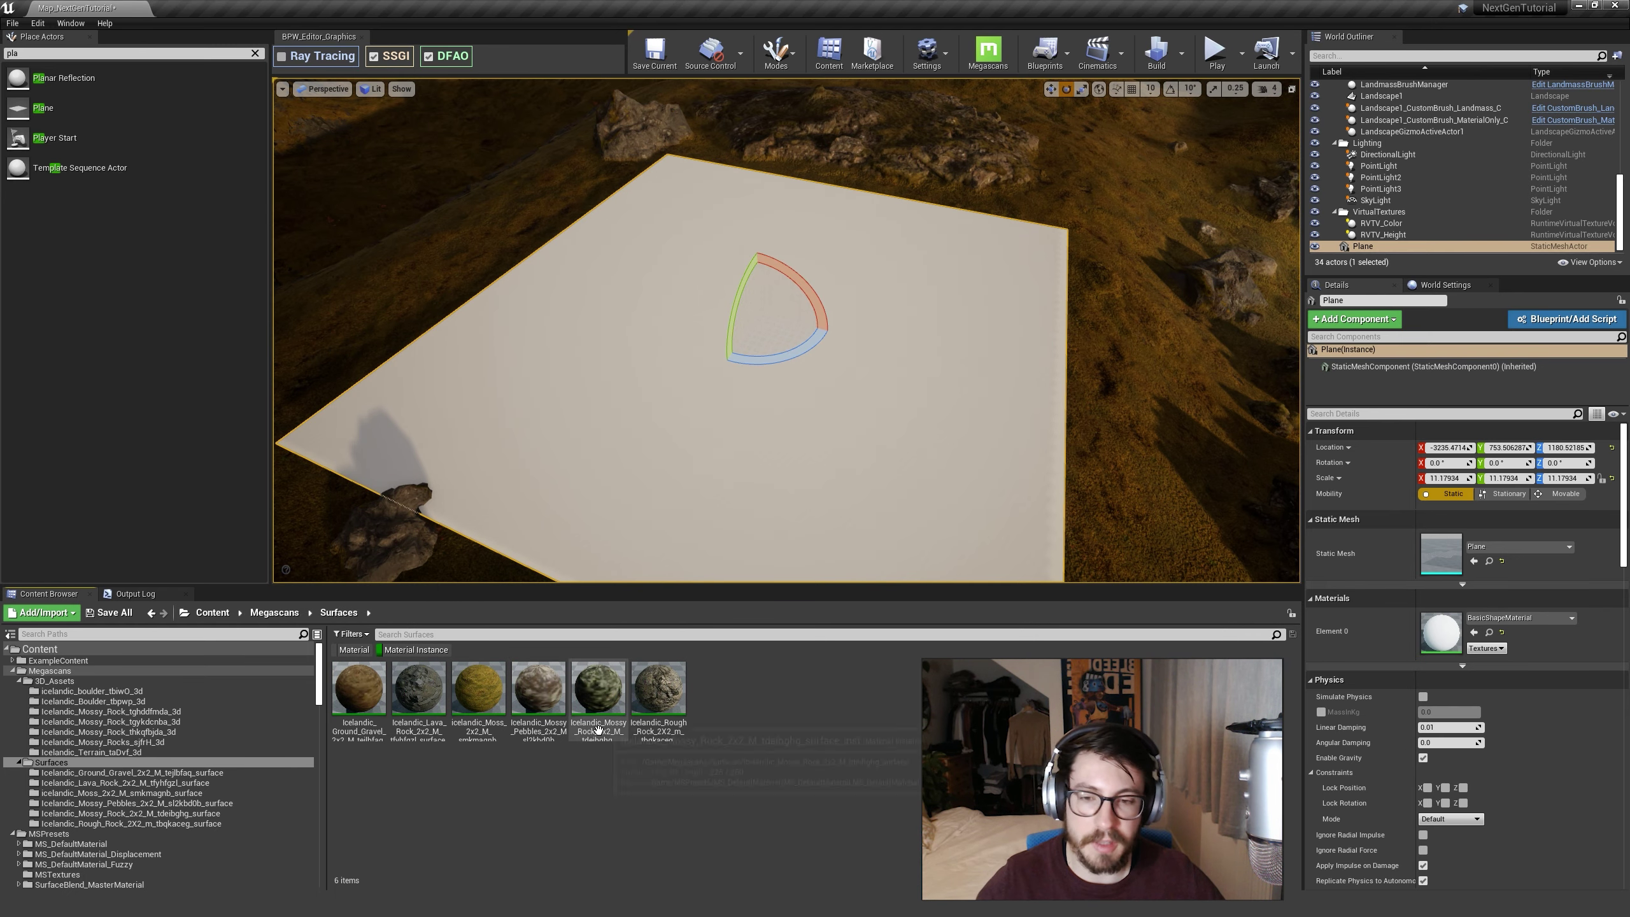
Step: Select the Icelandic Moss, Icelandic Lava Rock and Icelandic Rough Rock surface material instances together
left_click(420, 690)
left_click(506, 730)
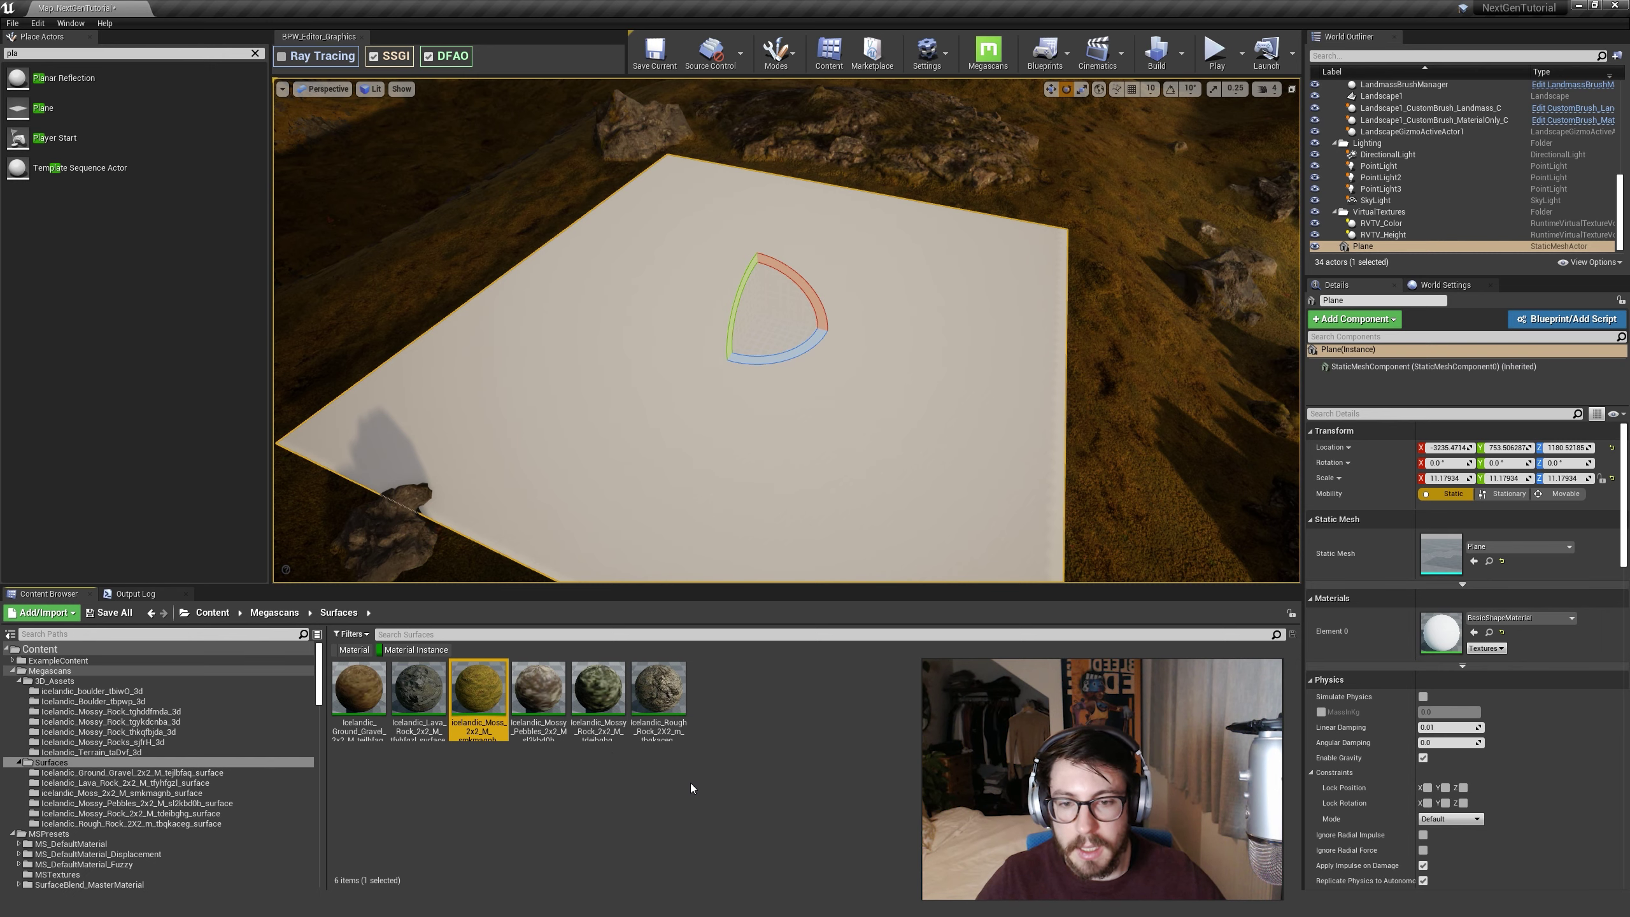
left_click(425, 698, "ctrl")
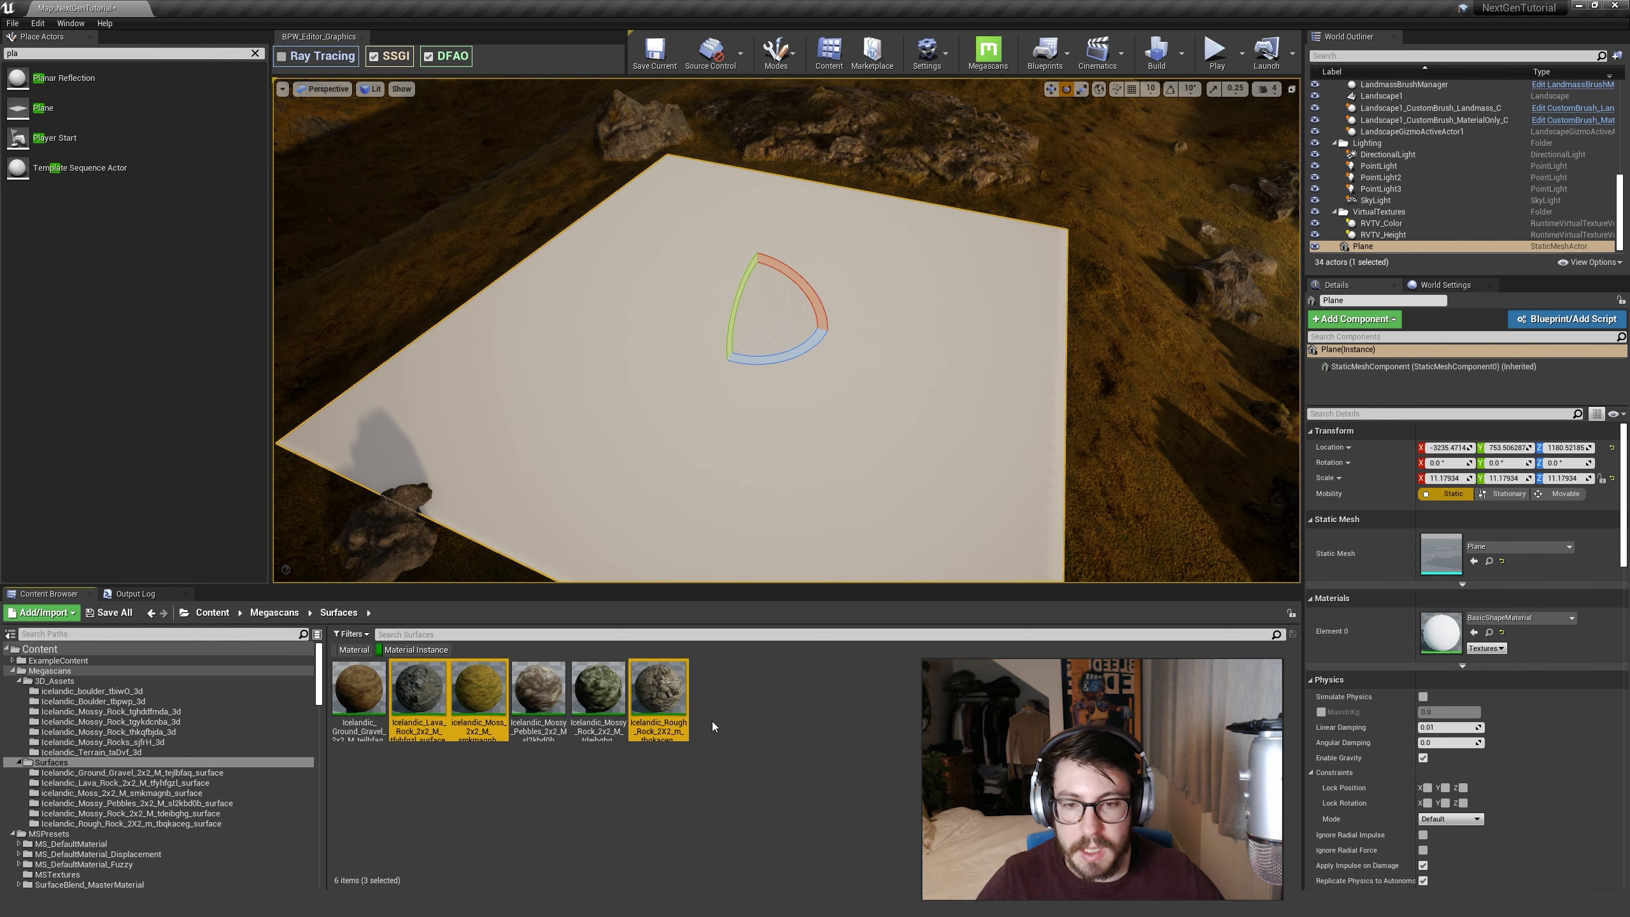
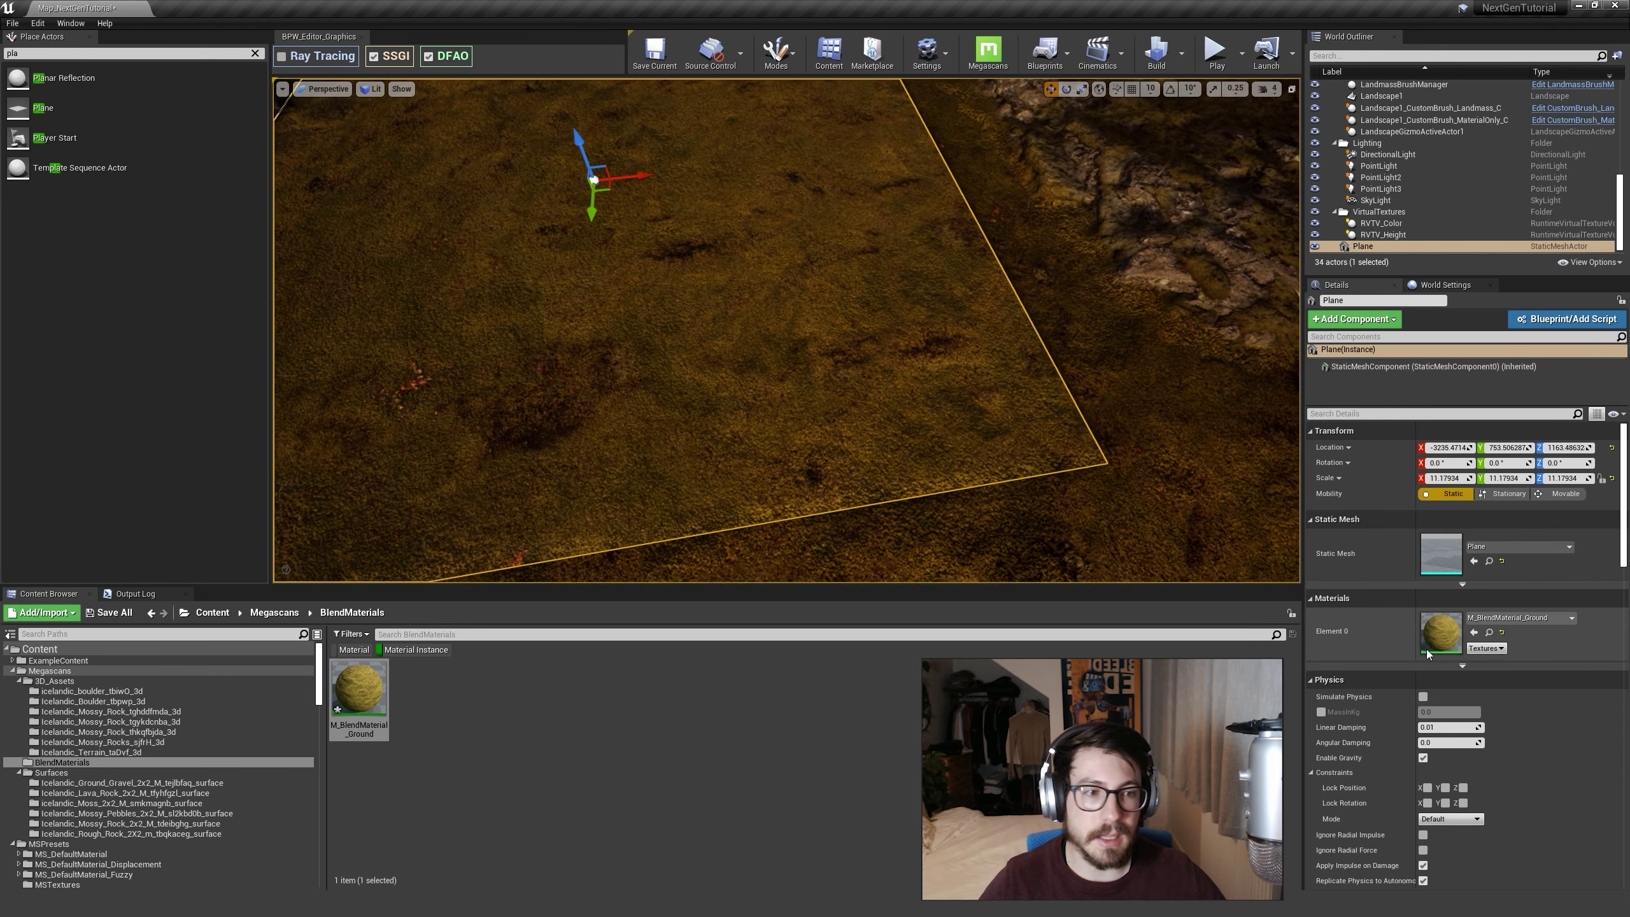
Step: Open the plane's M_BlendMaterial_Ground material instance and review its global, blend and layer parameters
double_click(1440, 639)
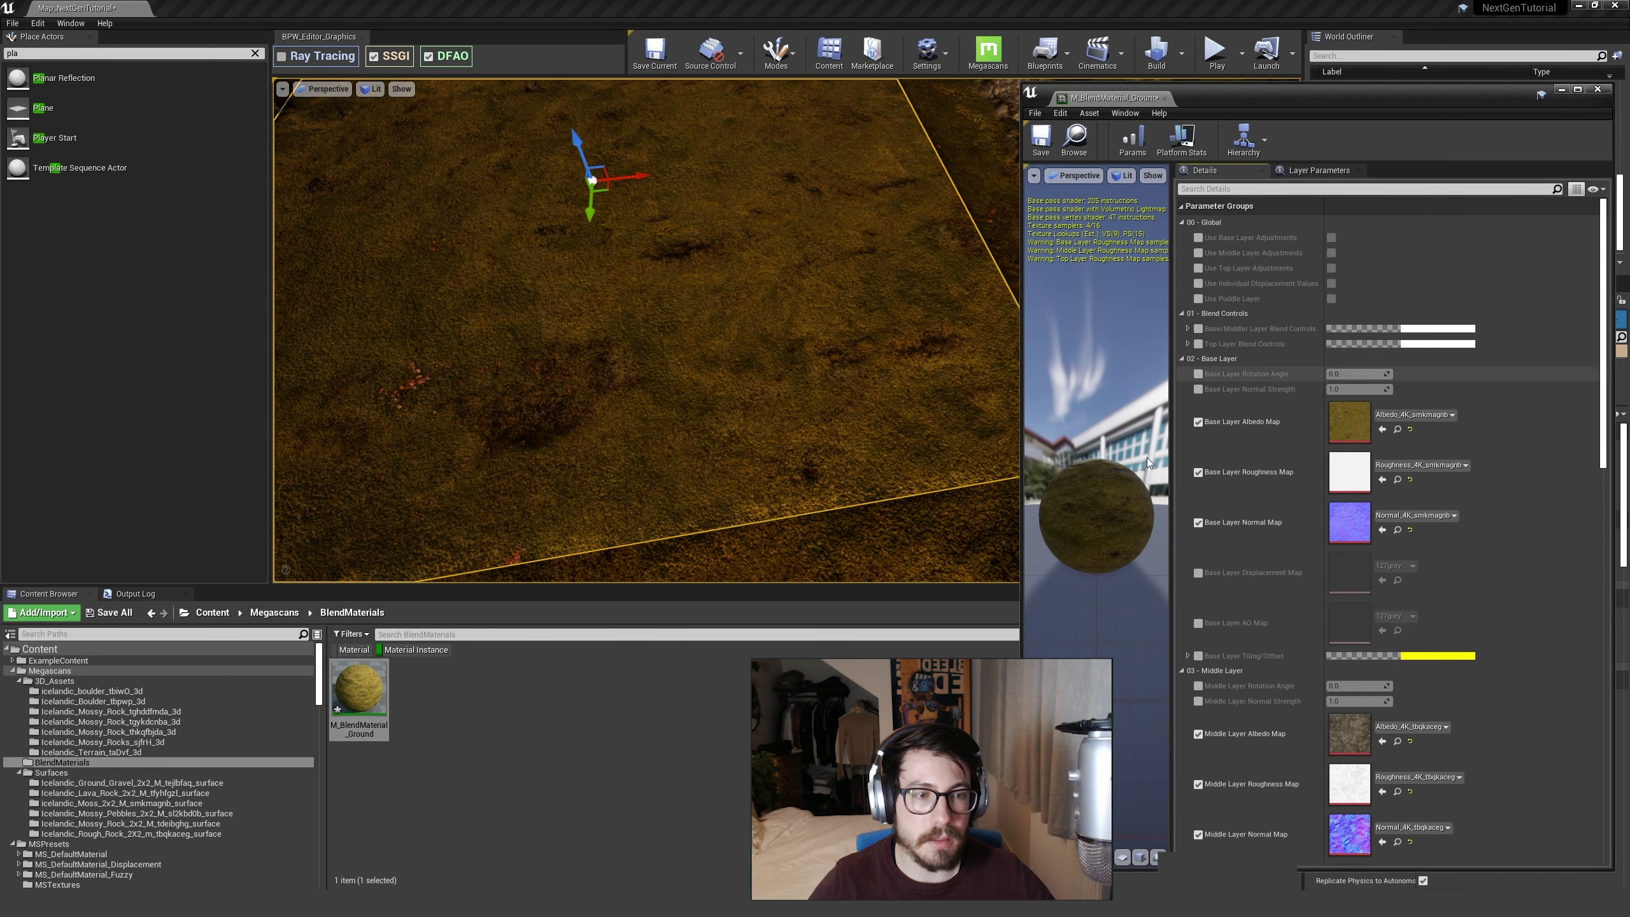
left_click_drag(1281, 95, 1290, 41)
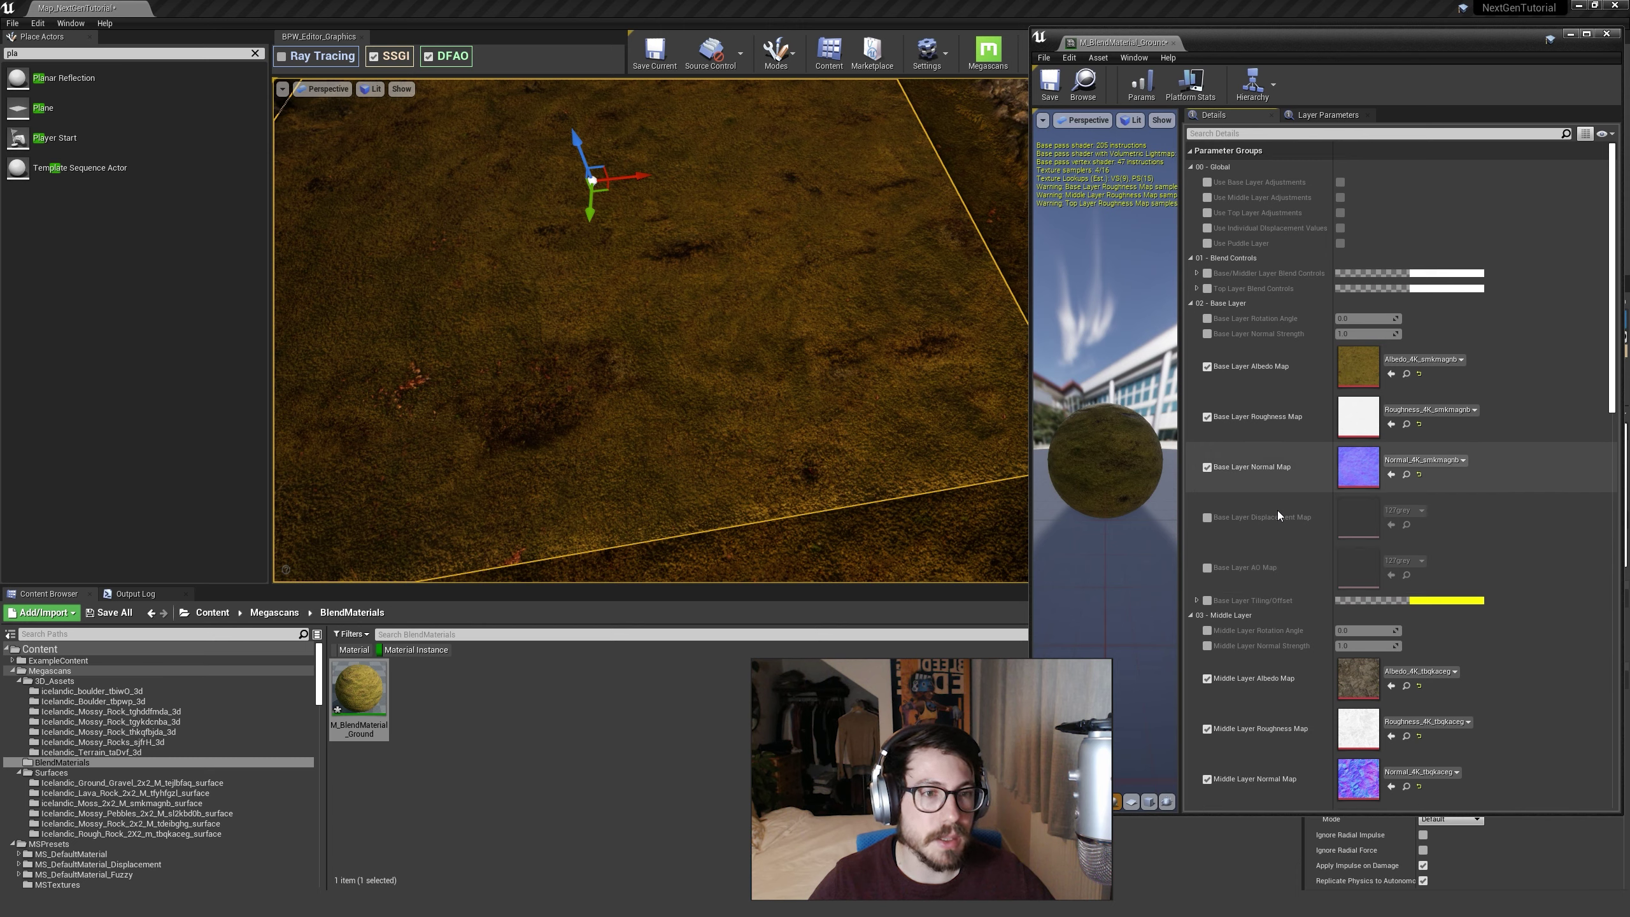
scroll(1362, 547, "down", 6)
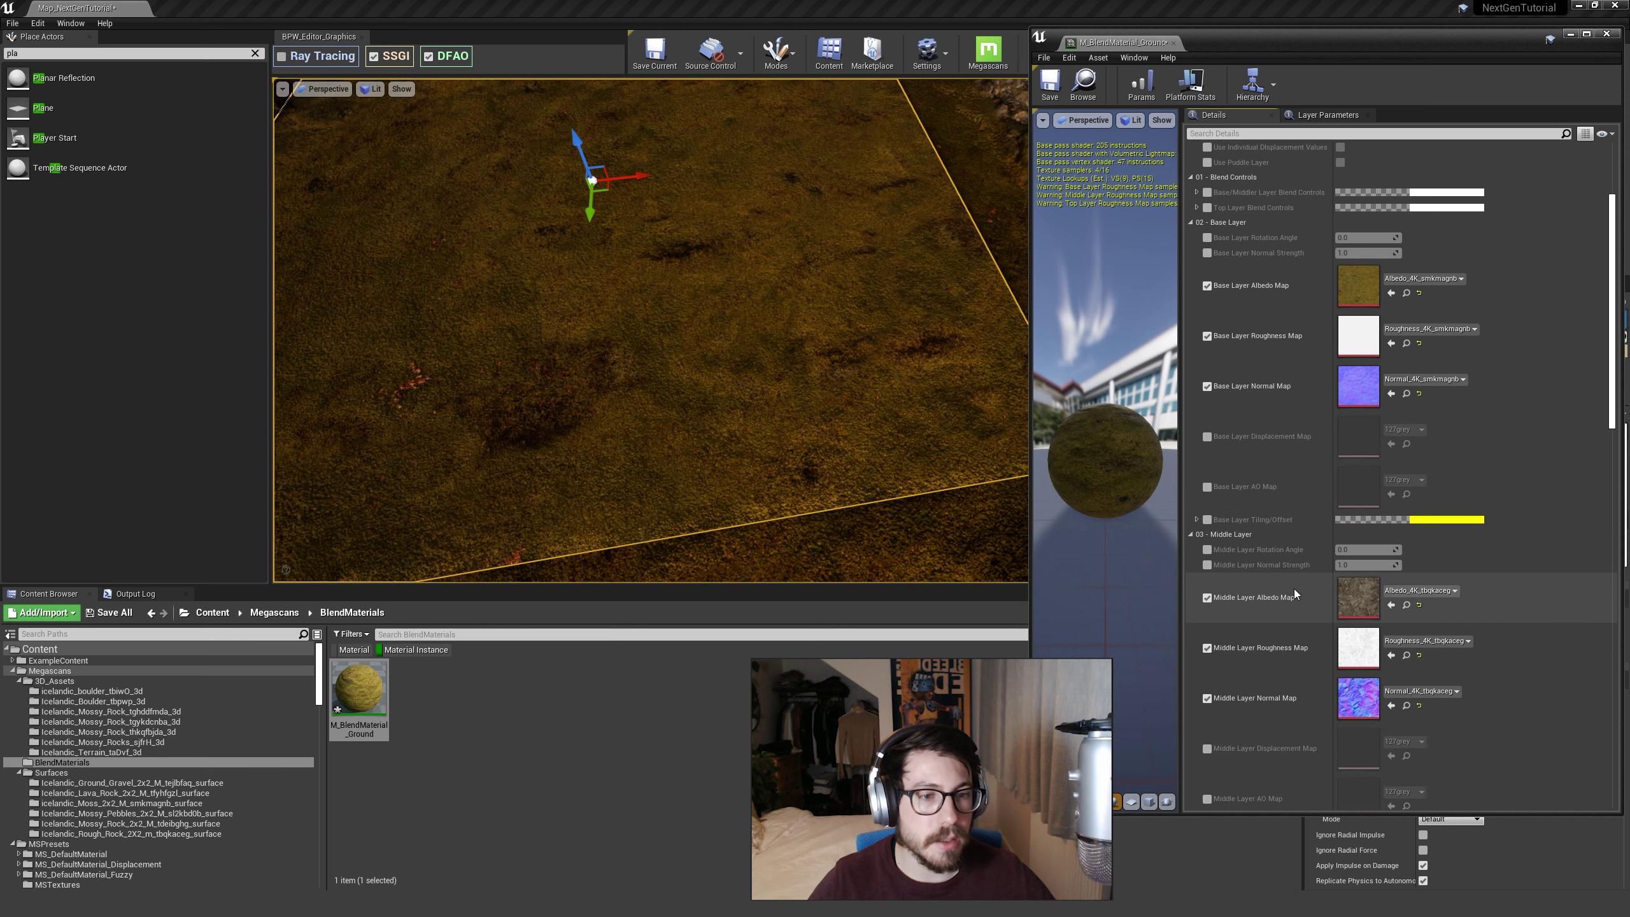
scroll(1362, 547, "up", 6)
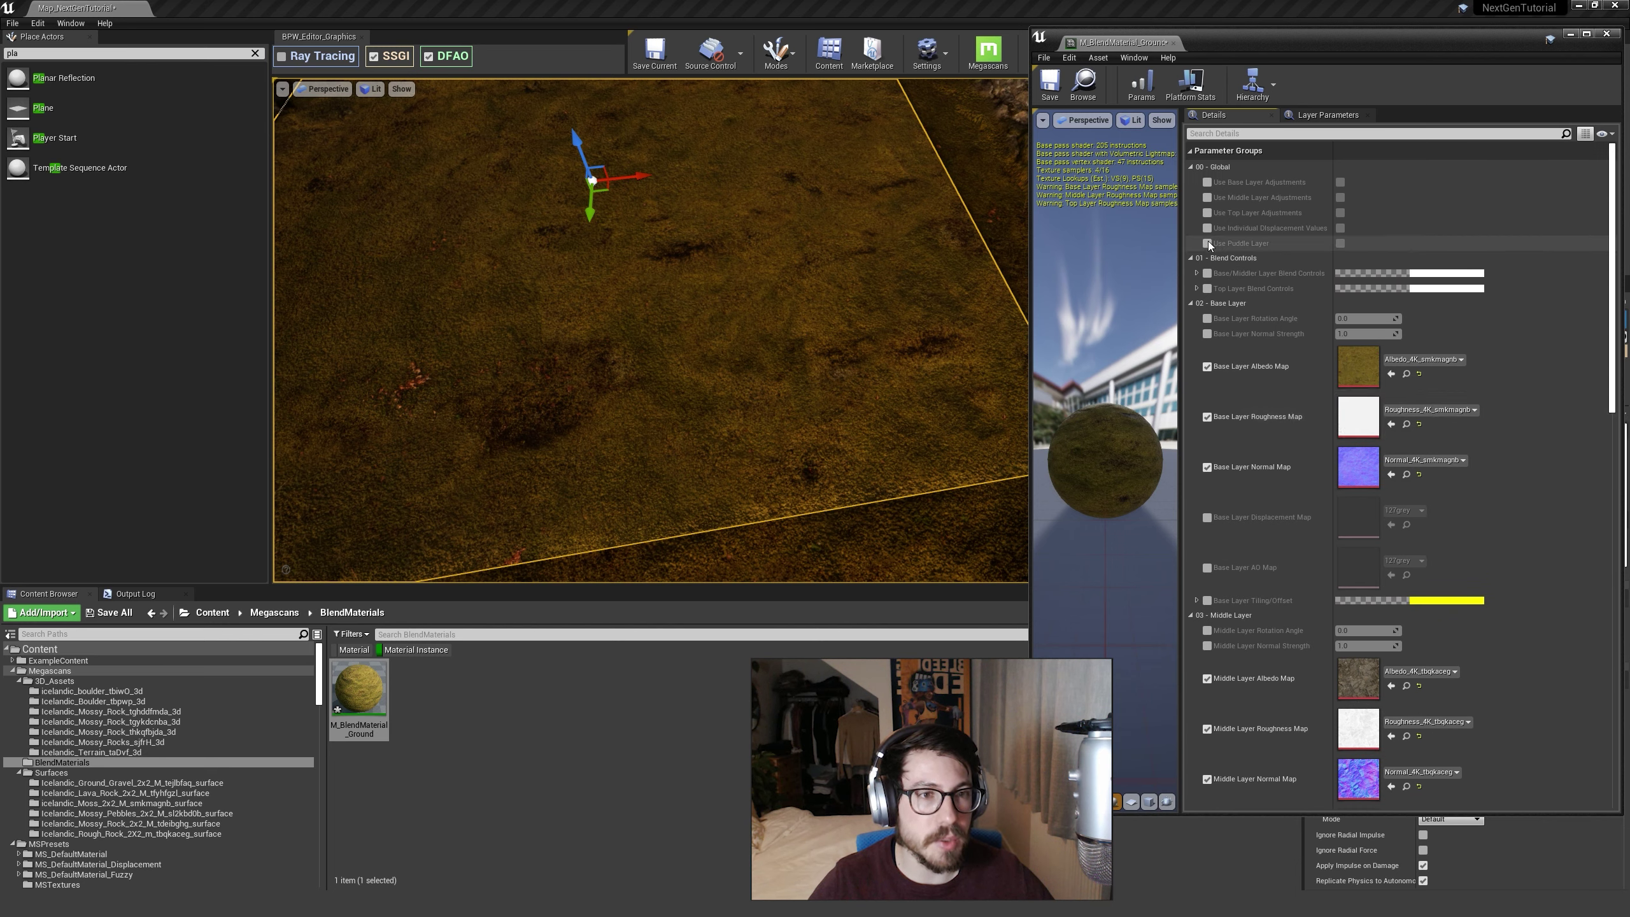
Step: Enable the Use Puddle Layer parameter in the M_BlendMaterial_Ground instance and save the material
left_click(1208, 243)
left_click(1340, 243)
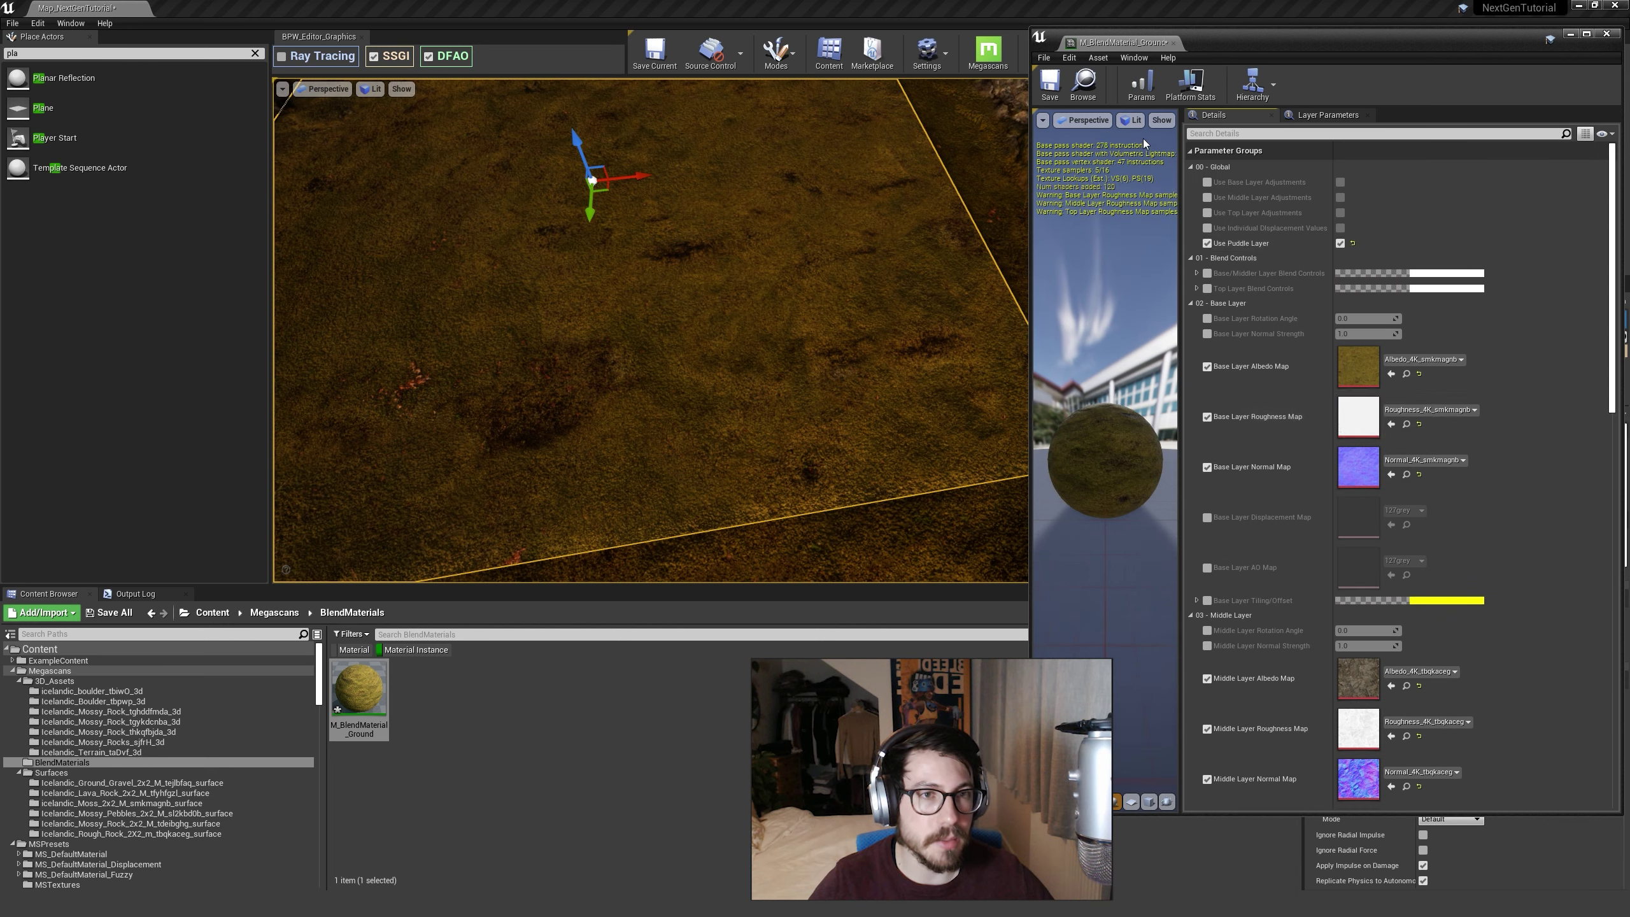
left_click(1060, 96)
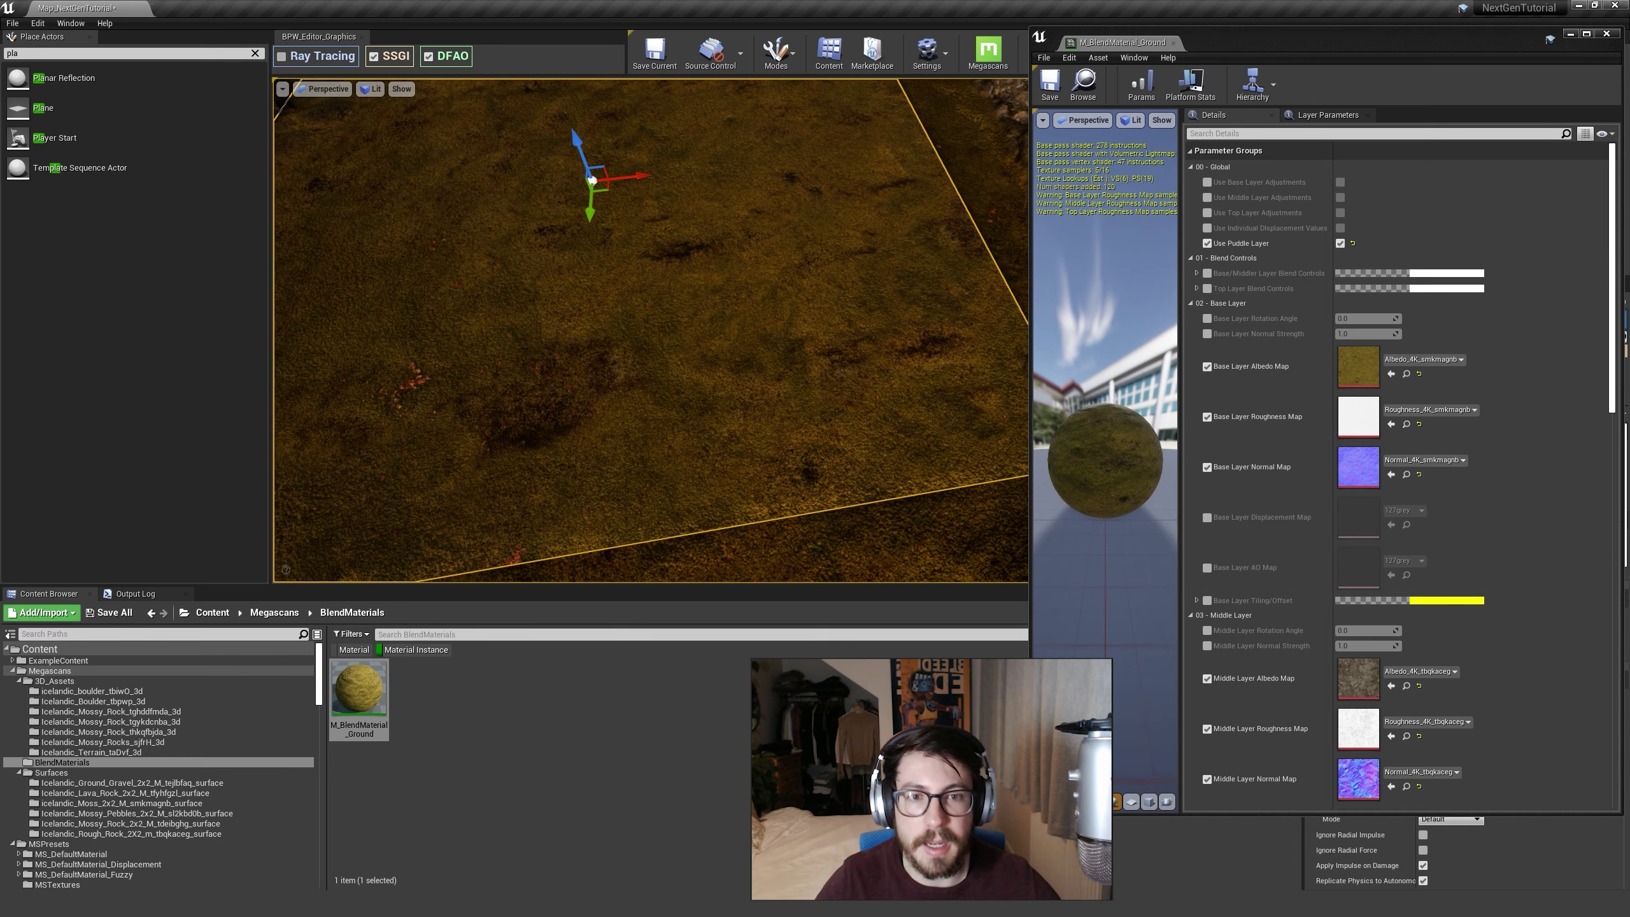
Step: Switch to Mesh Paint mode and activate the vertex colour Paint tool for the ground plane
key("f")
right_click_drag(825, 425, 810, 427)
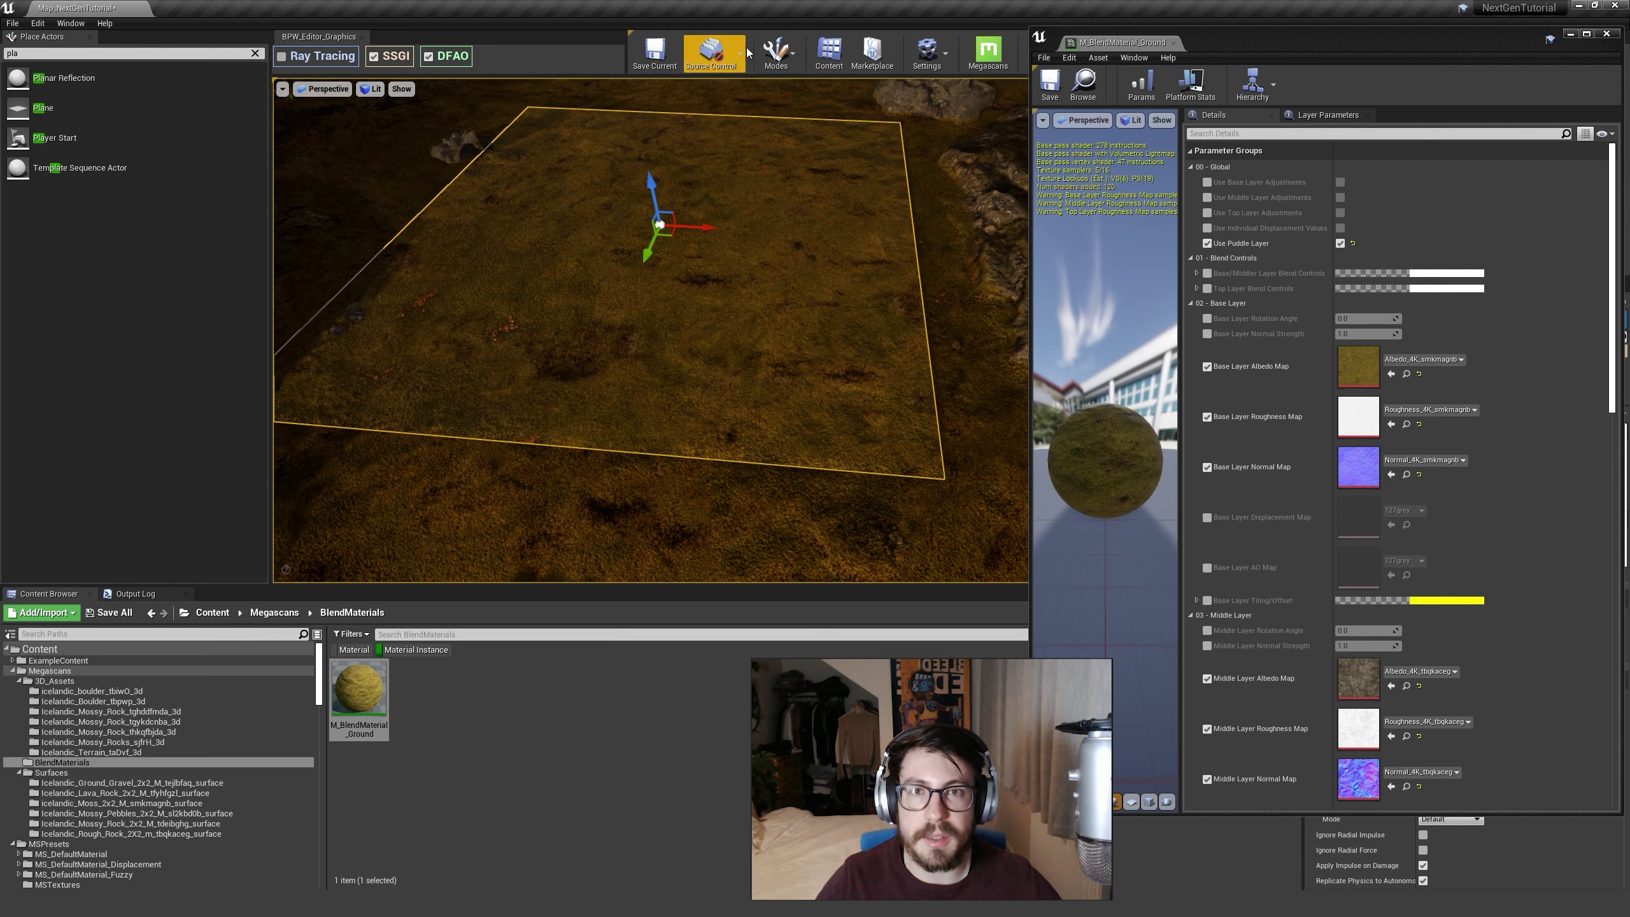
left_click(776, 52)
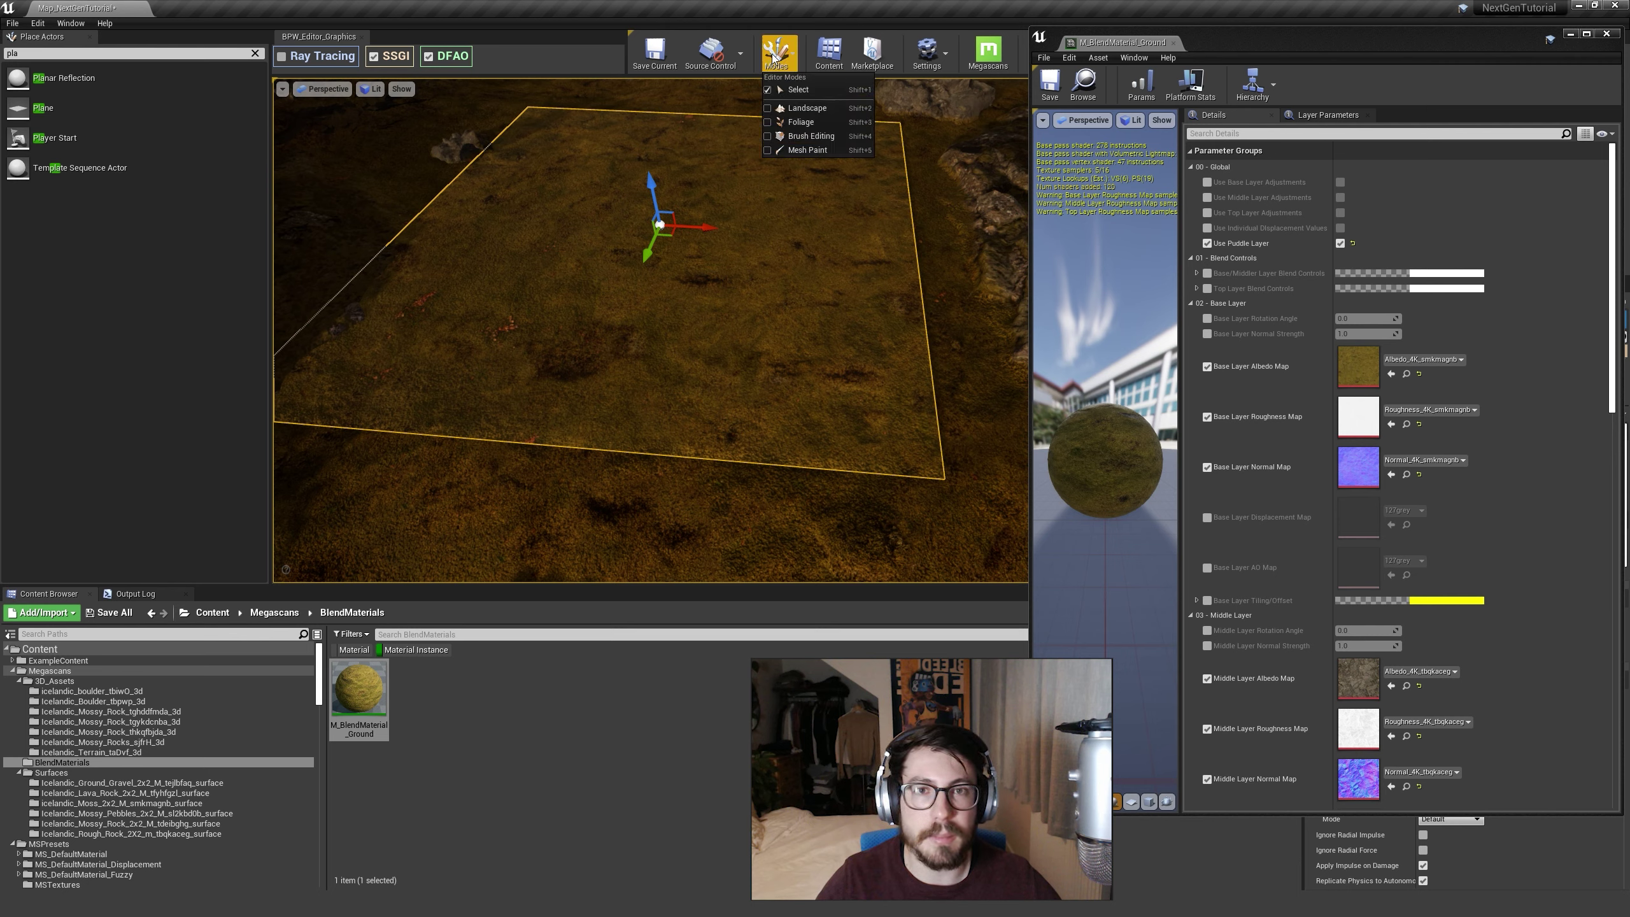
left_click(806, 151)
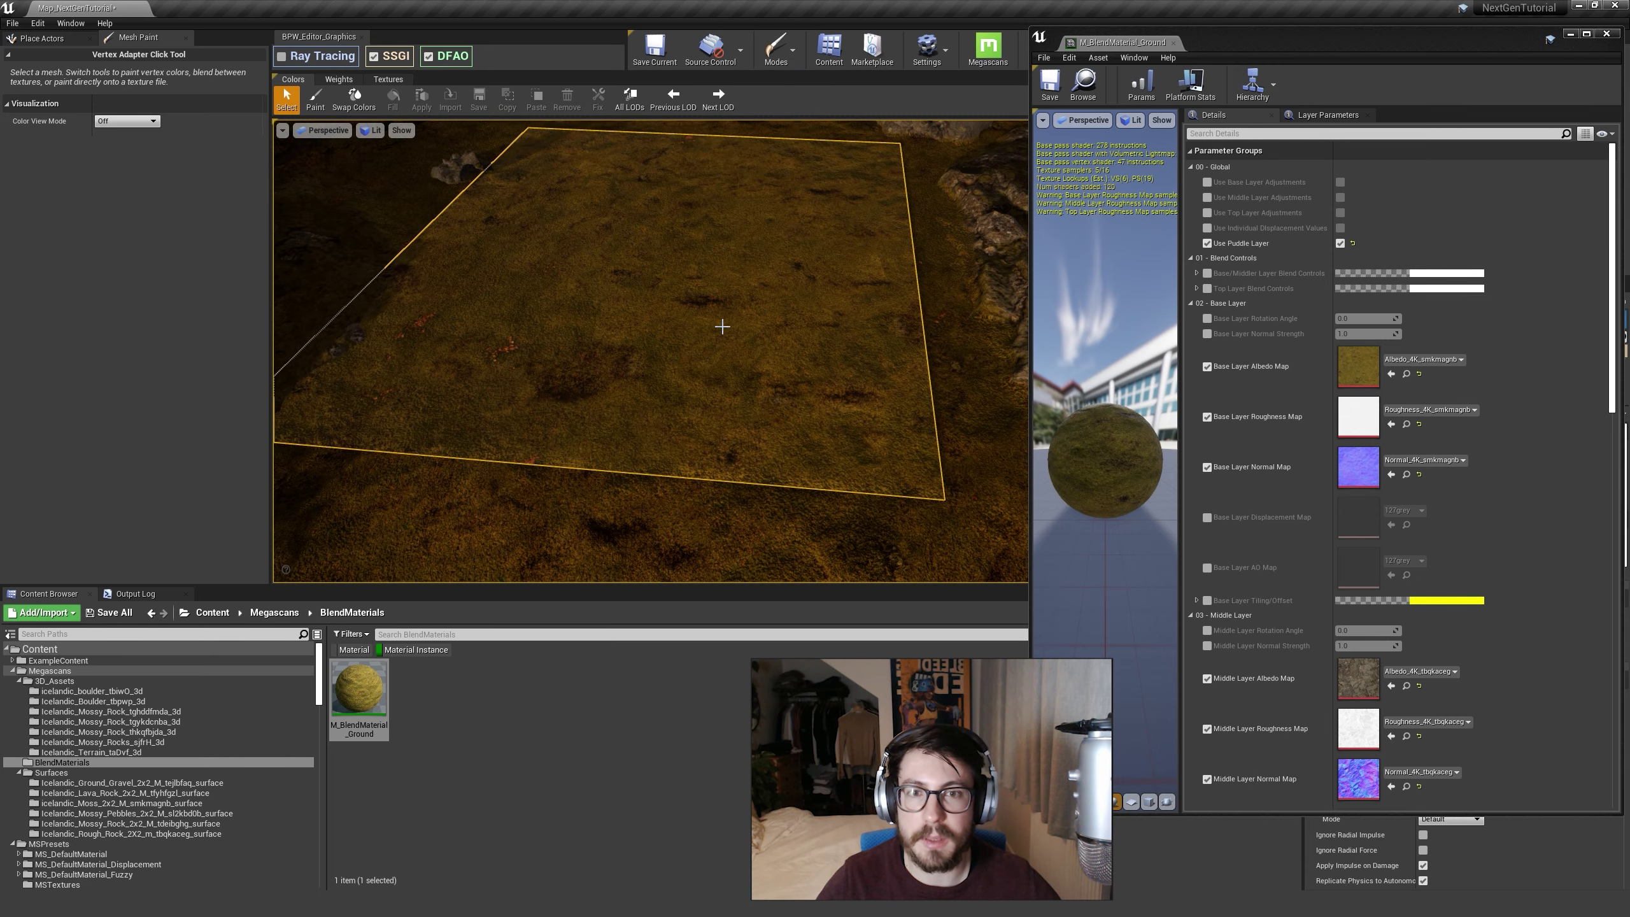
right_click_drag(735, 246, 572, 204)
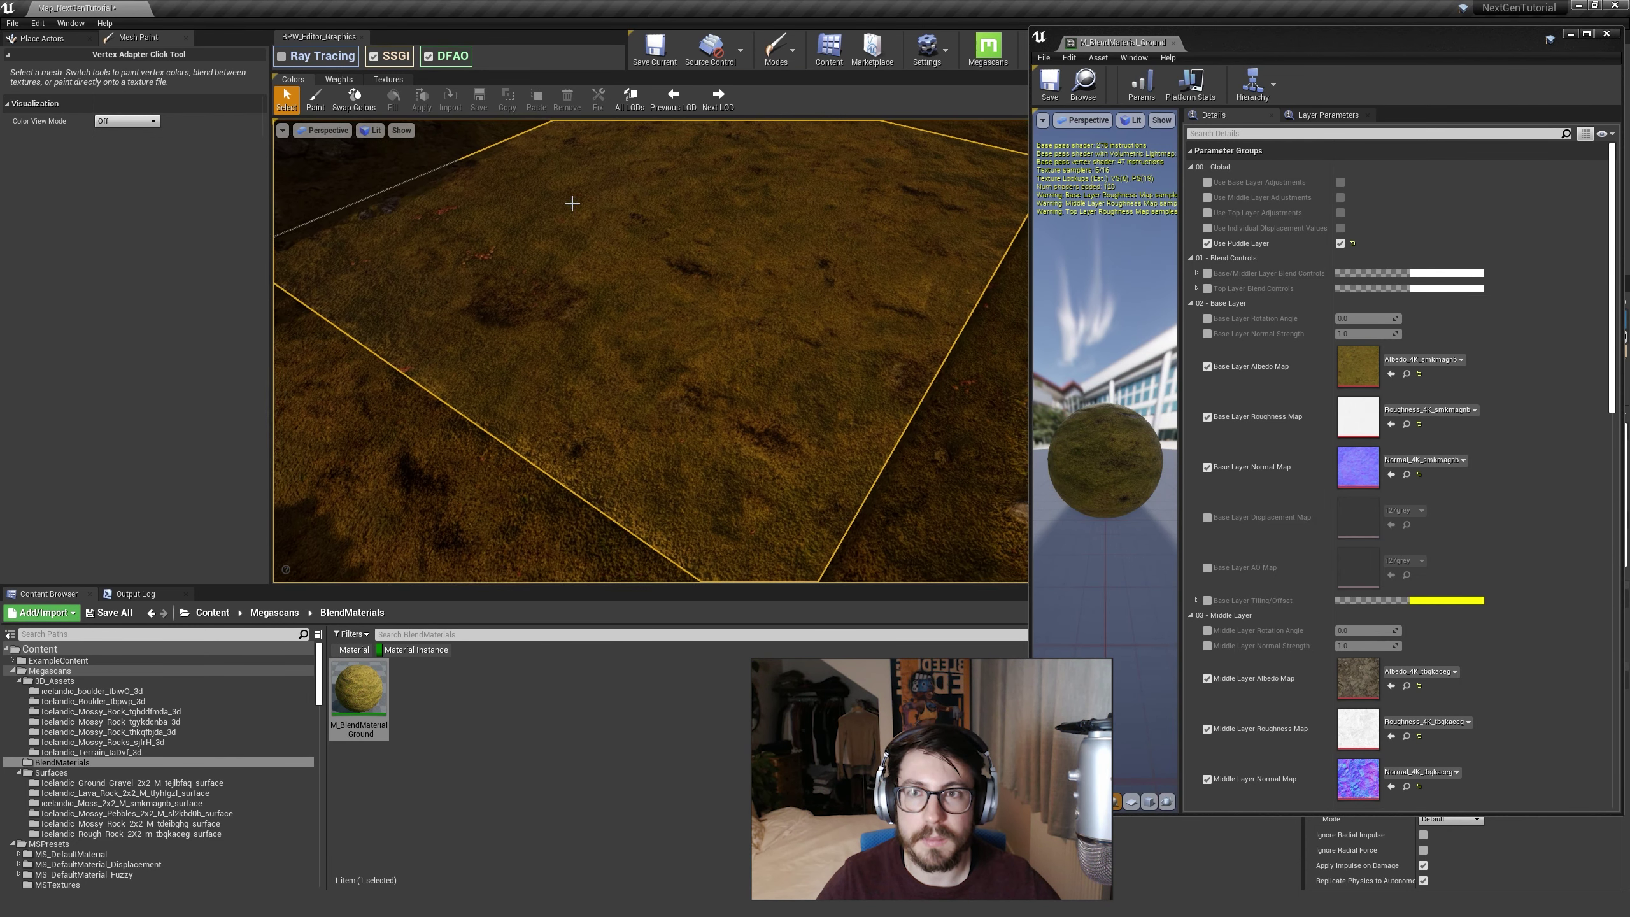
left_click(315, 99)
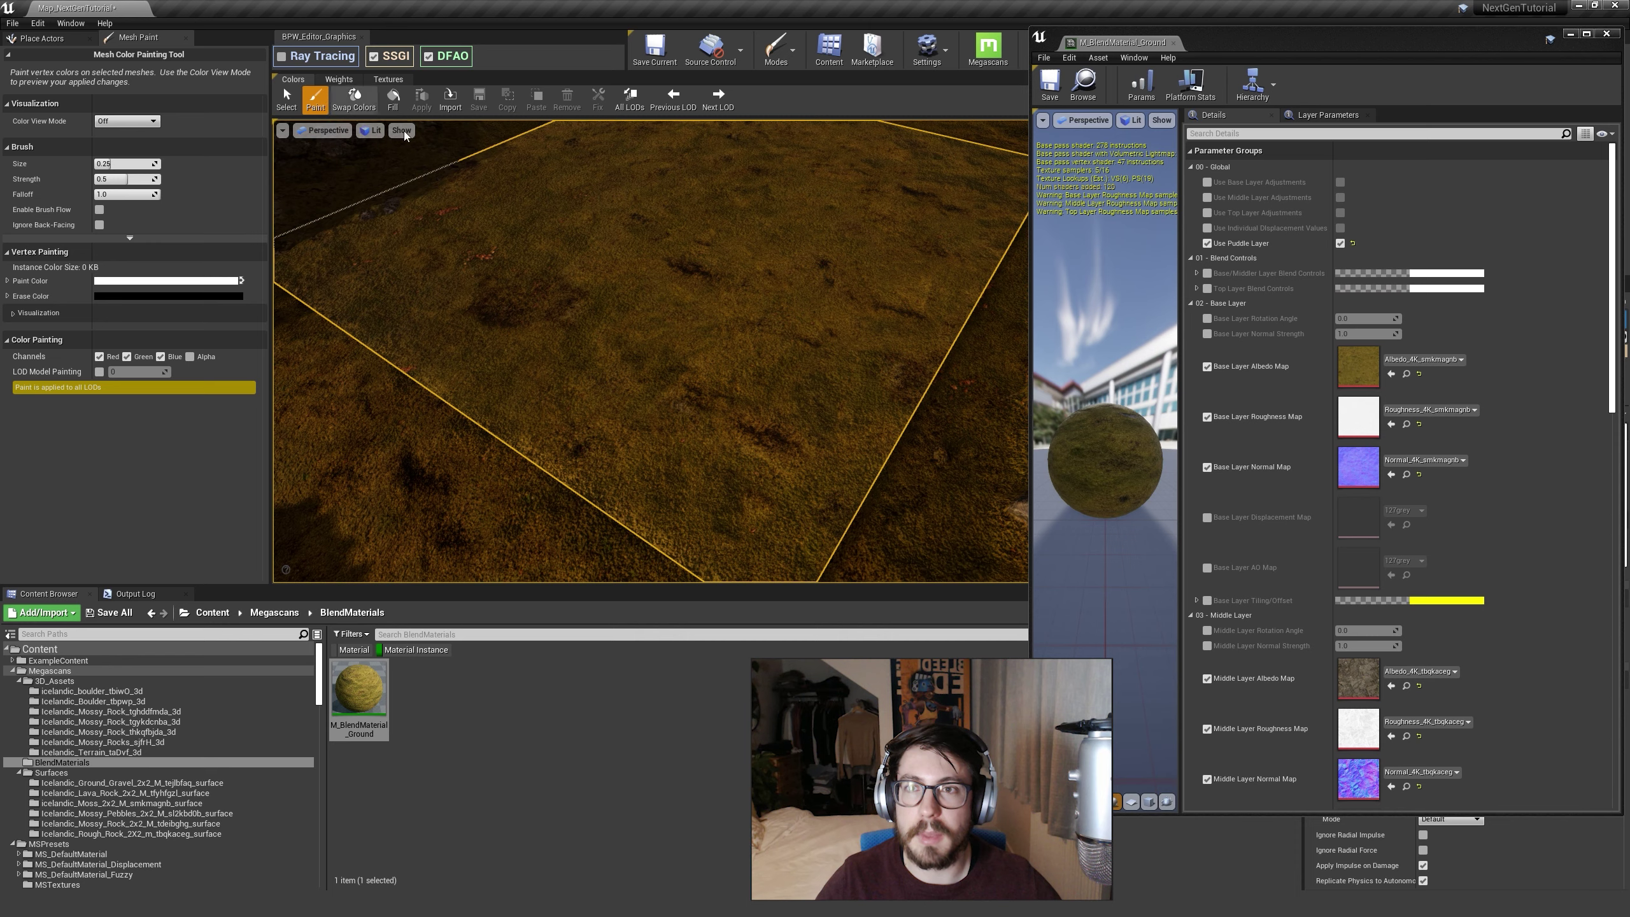
left_click(287, 100)
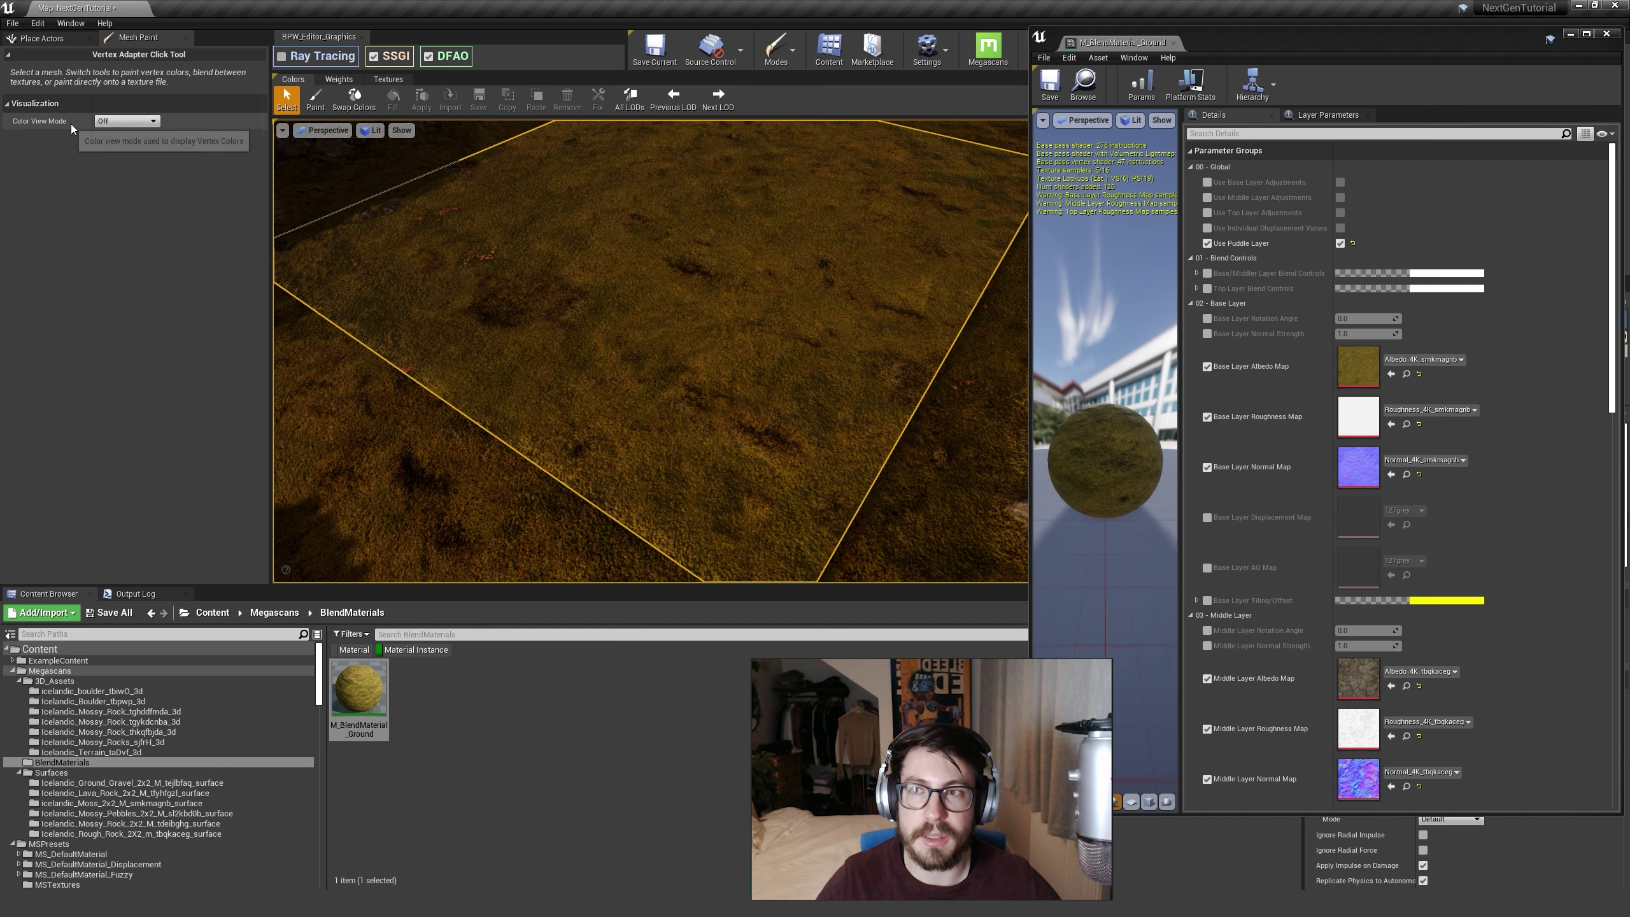
left_click(315, 101)
scroll(593, 255, "down", 2)
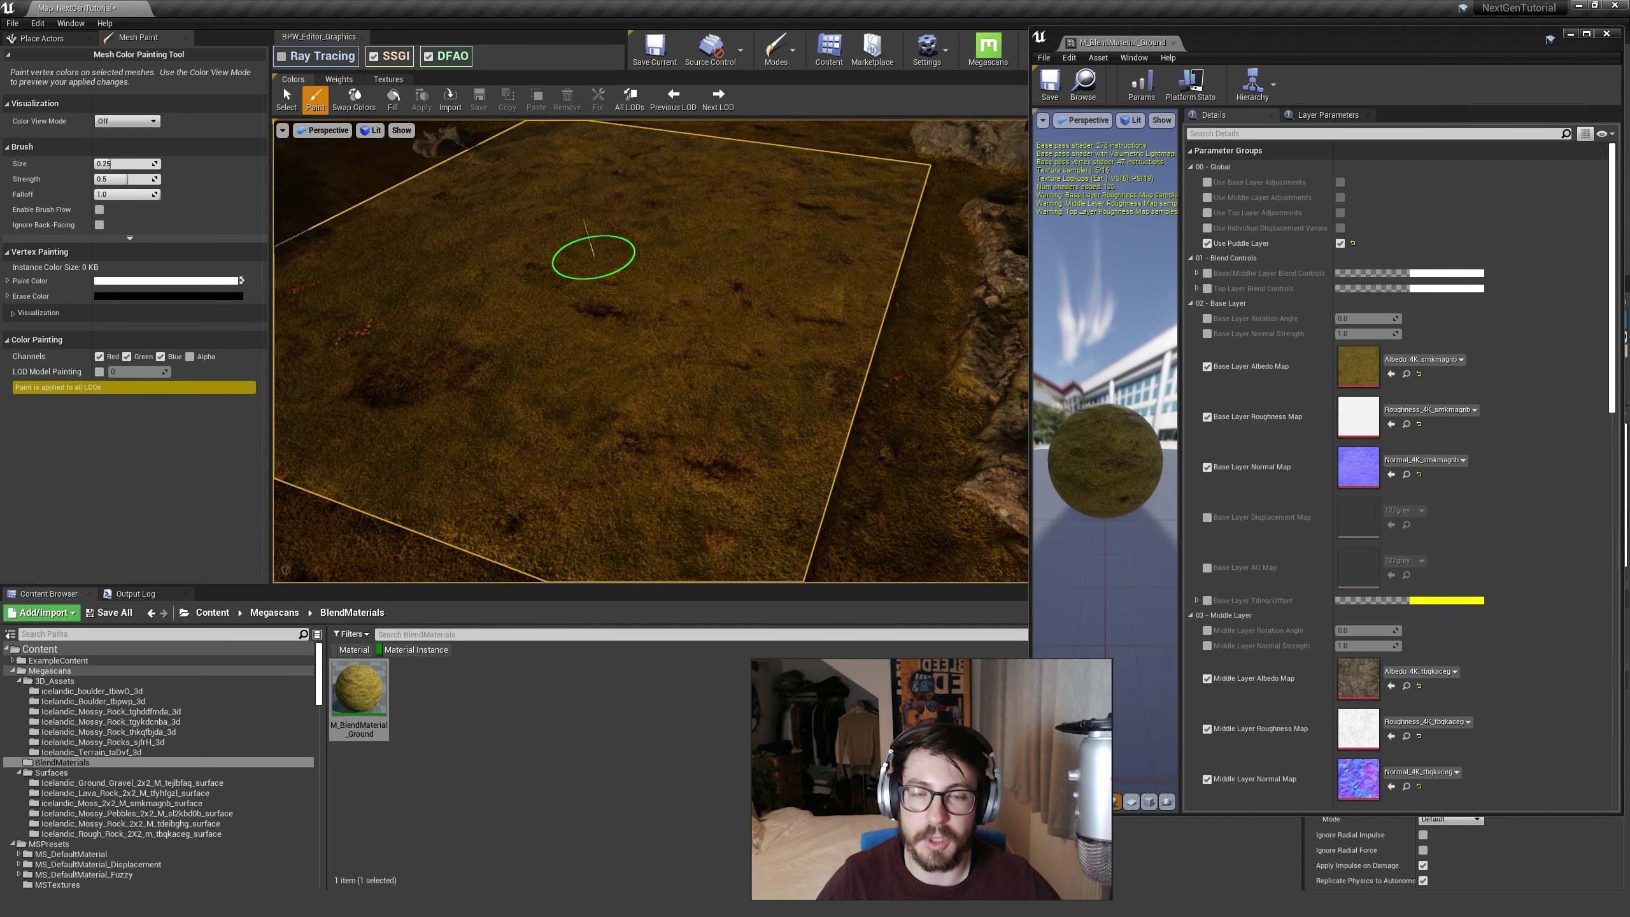
right_click_drag(594, 256, 691, 215)
mouse_move(724, 288)
right_mouse_down()
mouse_move(763, 302)
mouse_move(656, 202)
right_mouse_up()
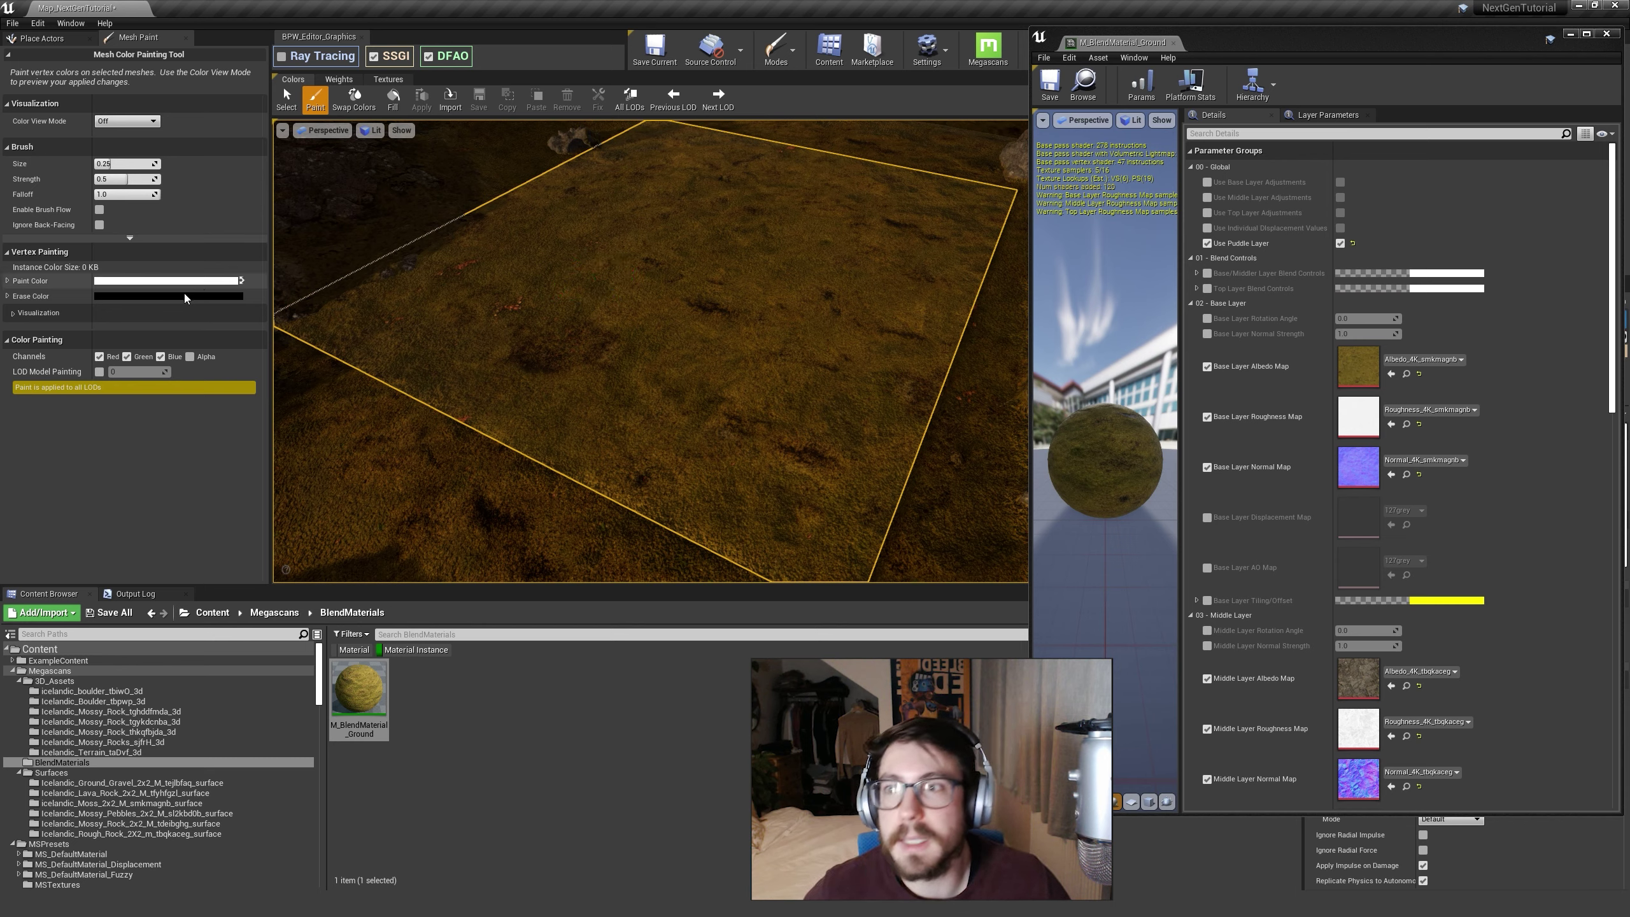
Step: Restrict vertex painting to the red channel and paint black over one corner of the plane
left_click(109, 123)
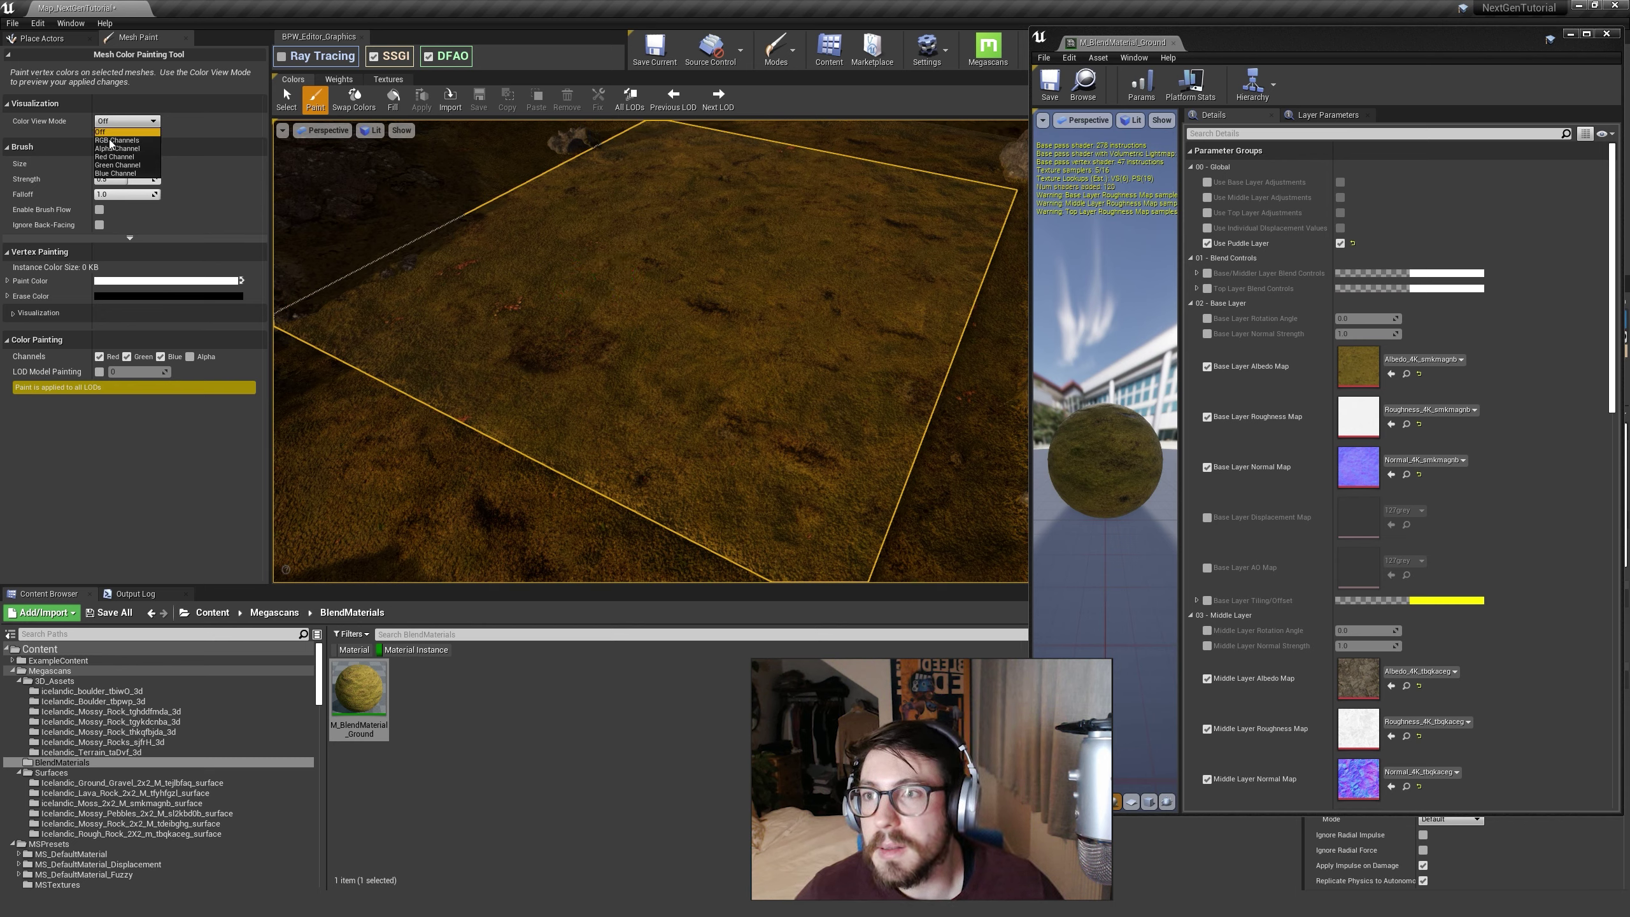
left_click(189, 403)
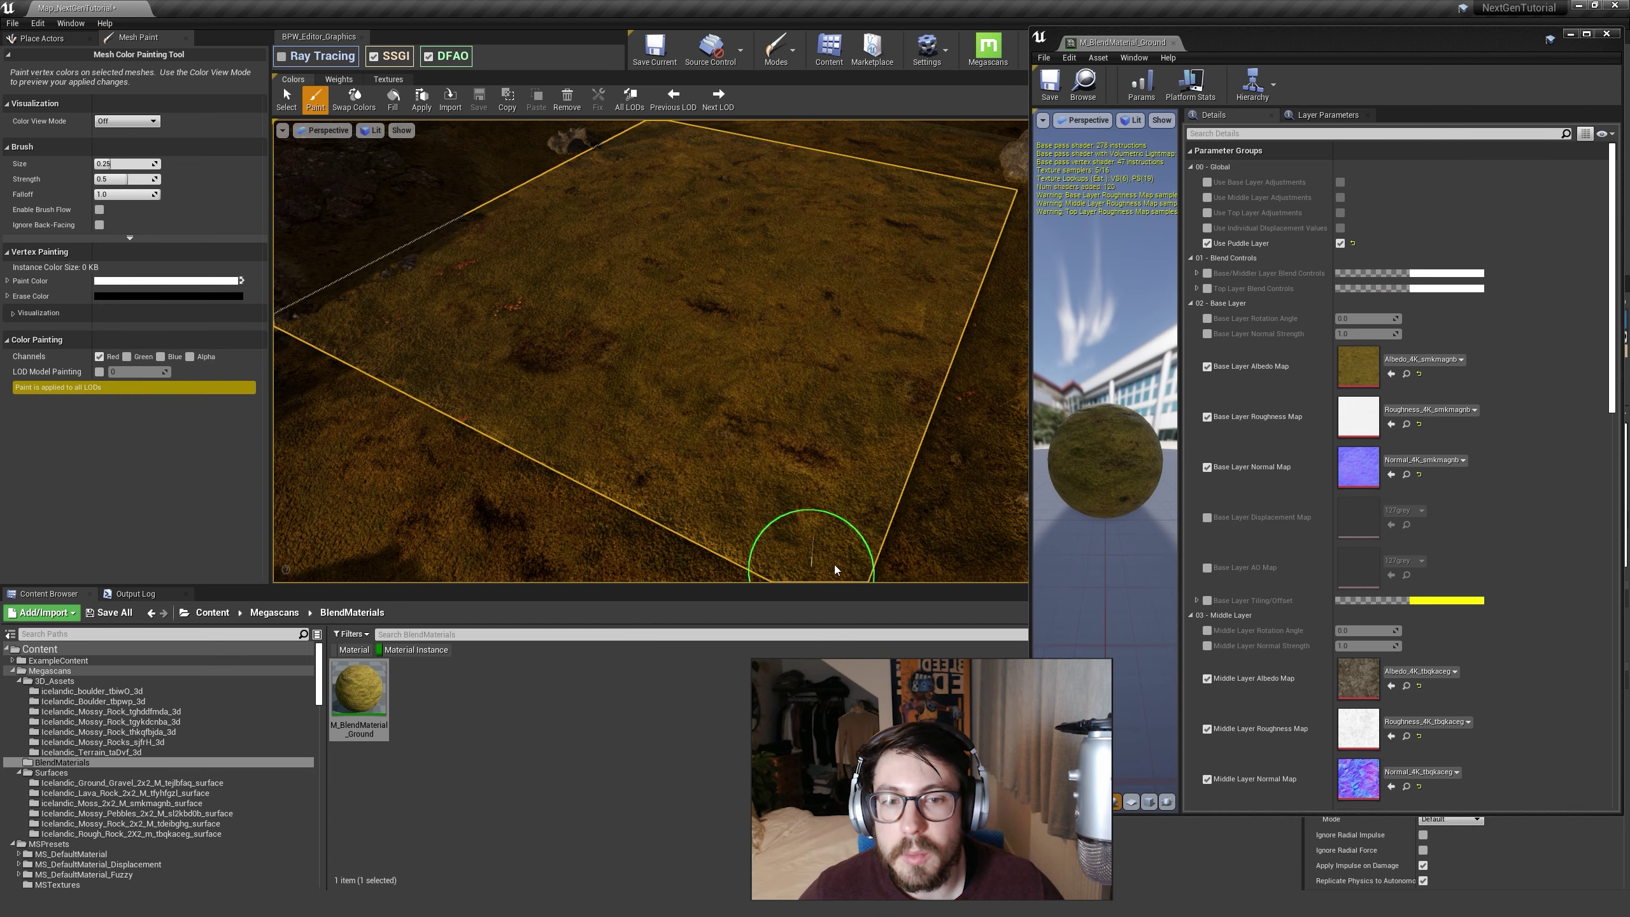
key("x")
mouse_move(724, 442)
right_mouse_down()
mouse_move(740, 377)
mouse_move(694, 394)
mouse_move(751, 475)
right_mouse_up()
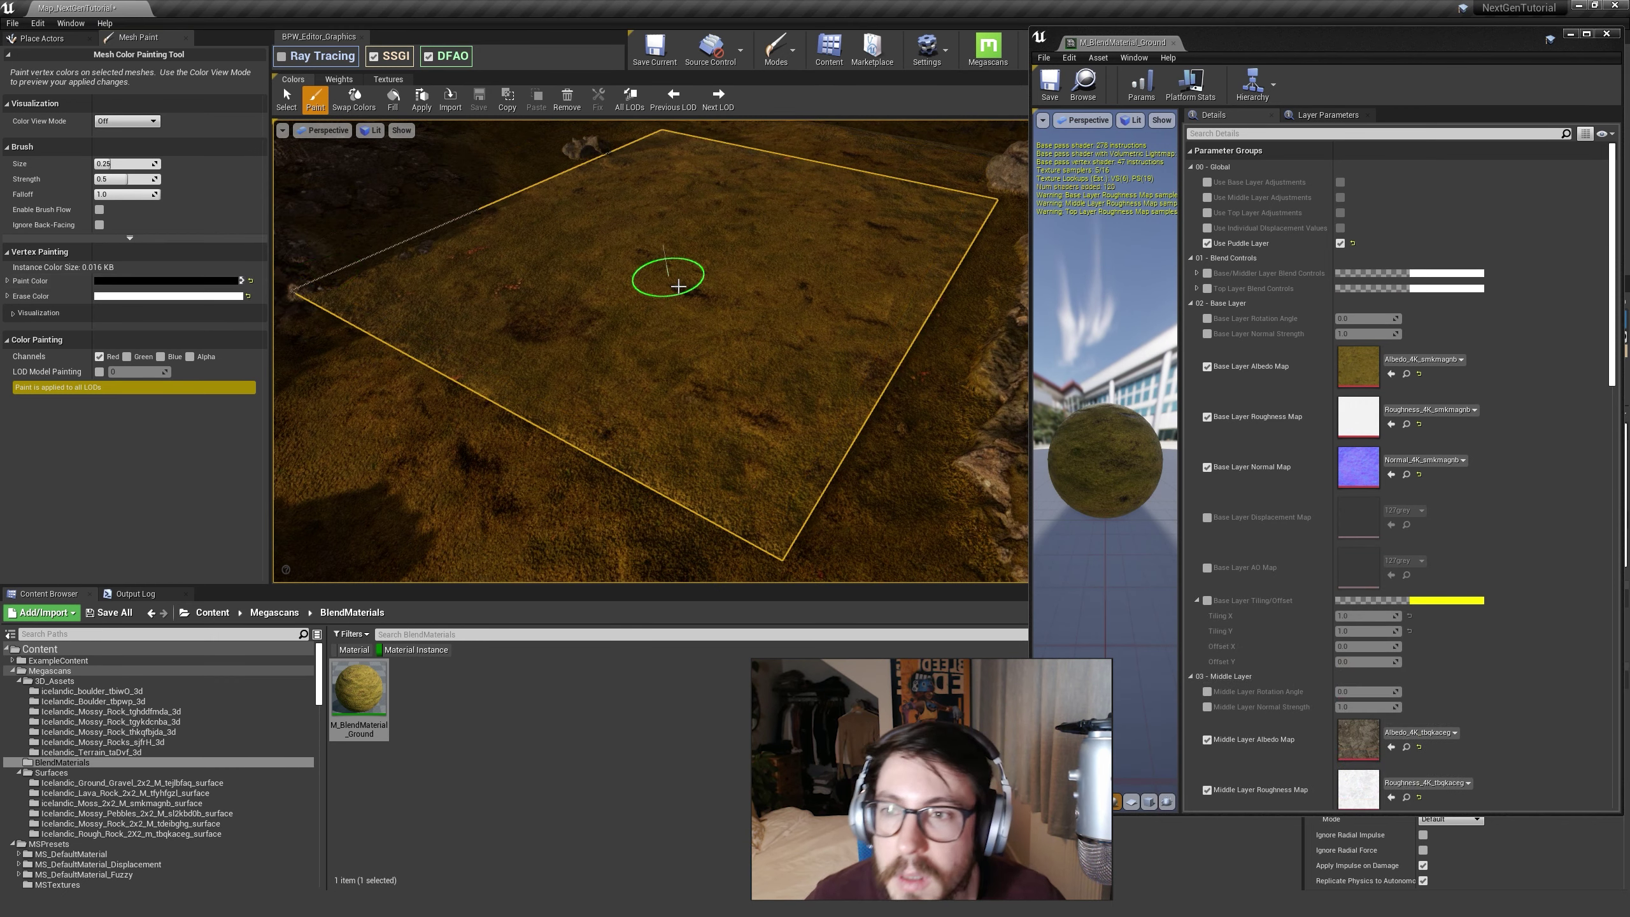
left_click_drag(747, 508, 780, 546)
scroll(1255, 407, "down", 10)
mouse_move(678, 360)
right_mouse_down()
mouse_move(770, 385)
mouse_move(491, 397)
mouse_move(704, 377)
right_mouse_up()
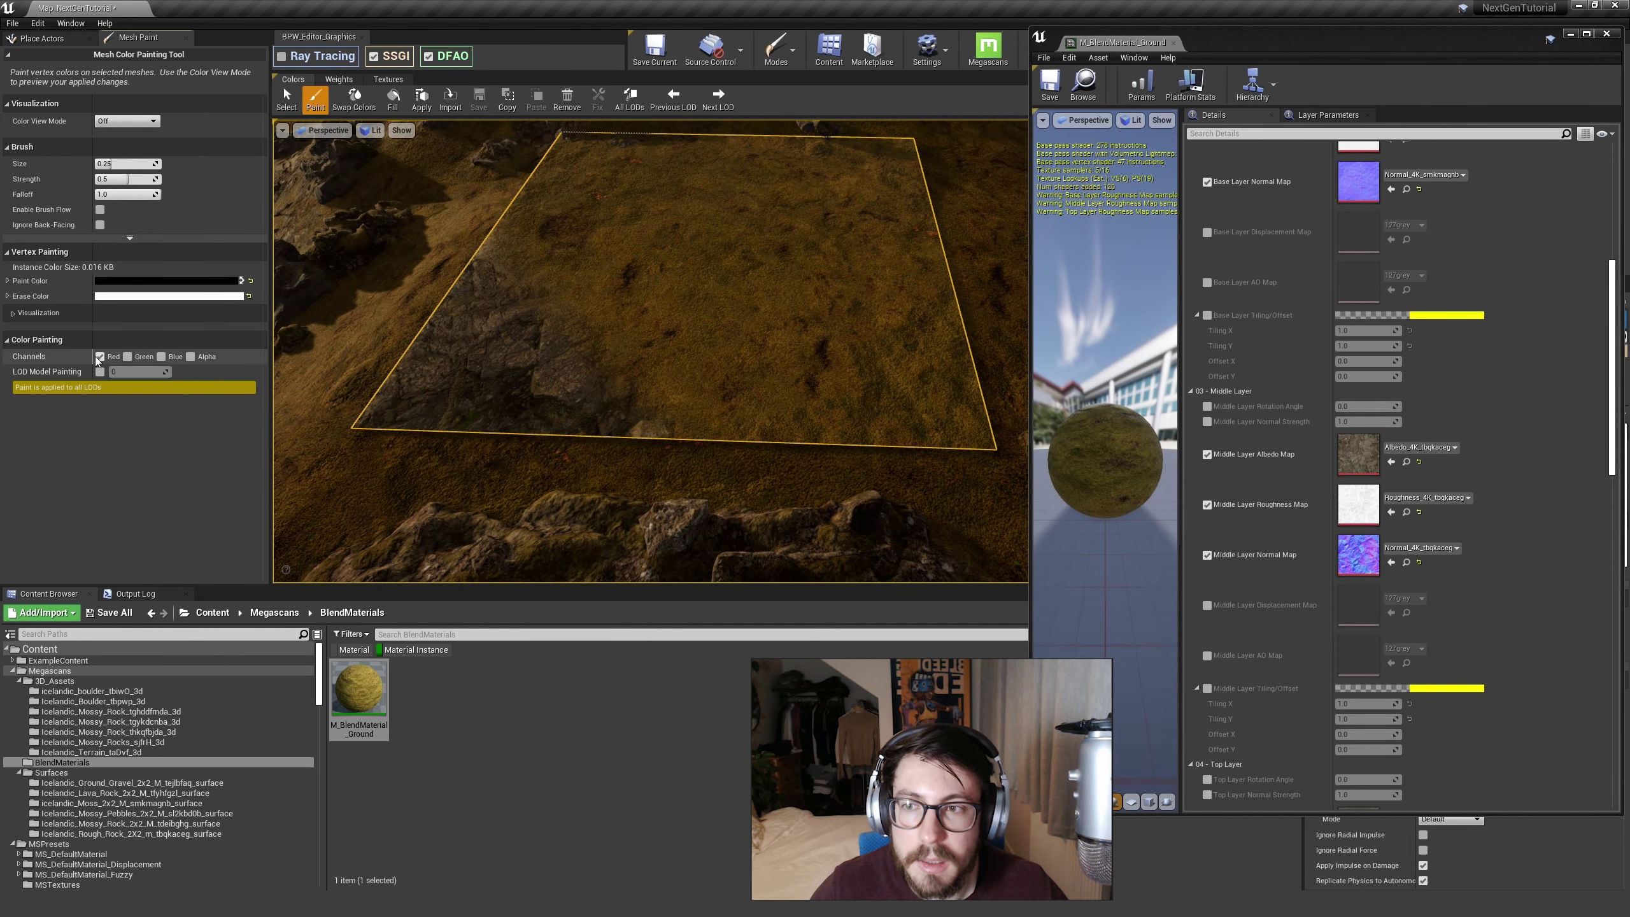
Step: Restrict vertex painting to the green channel and paint black over the neighbouring front corner of the plane
left_click(128, 357)
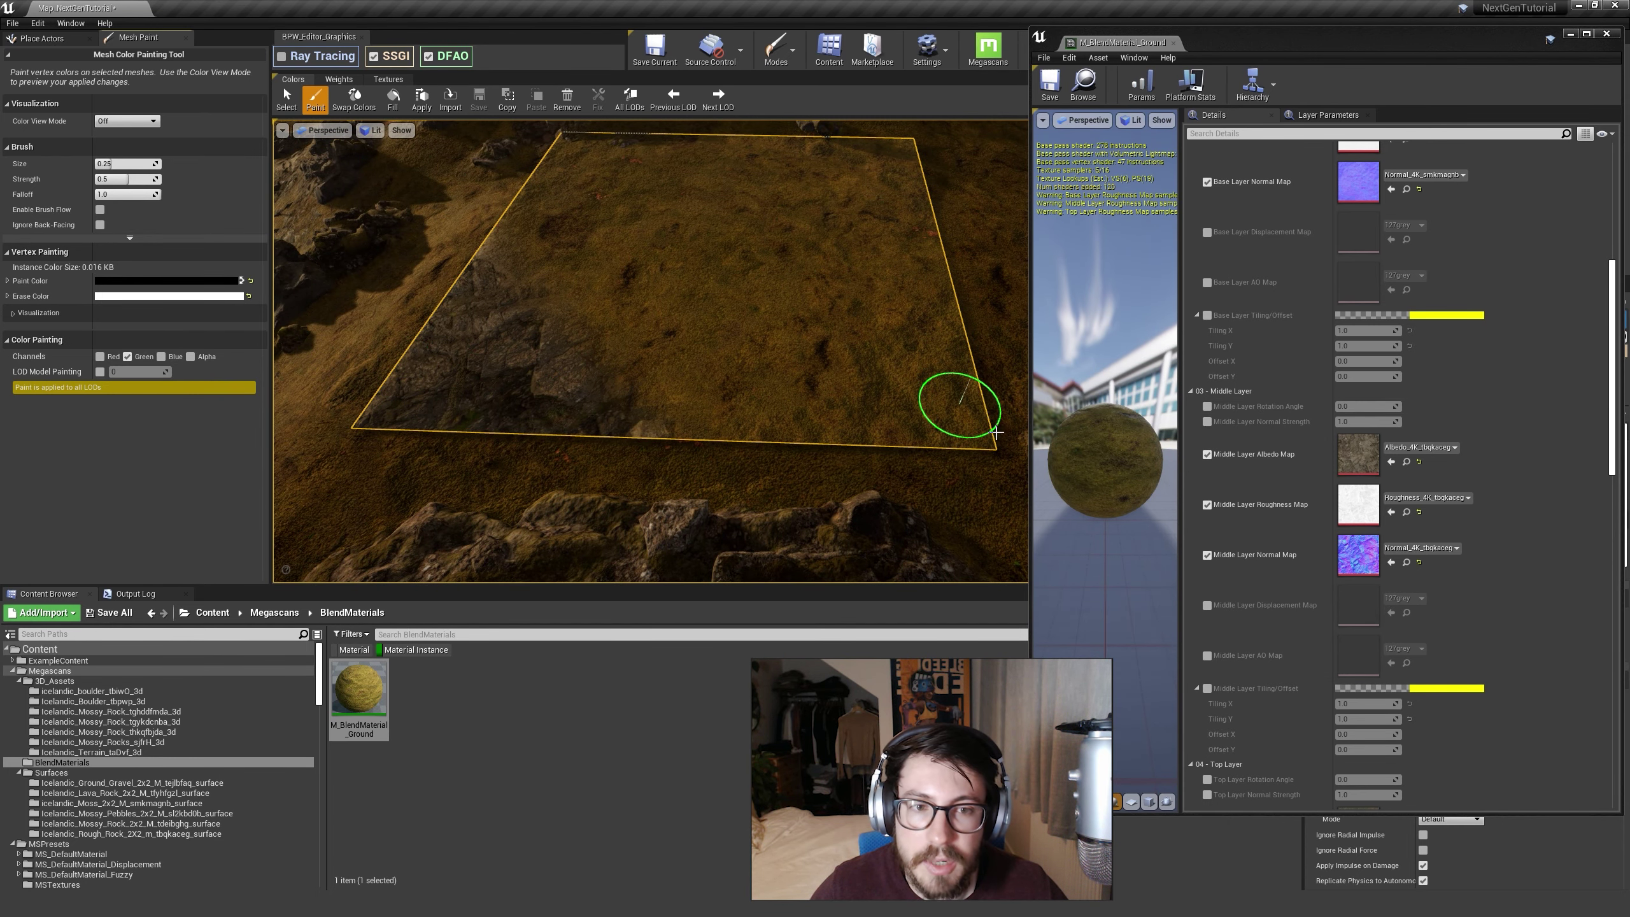
left_click_drag(986, 452, 944, 439)
mouse_move(816, 336)
right_mouse_down()
mouse_move(819, 353)
mouse_move(674, 297)
right_mouse_up()
scroll(1380, 550, "down", 1)
right_click_drag(738, 385, 1026, 412)
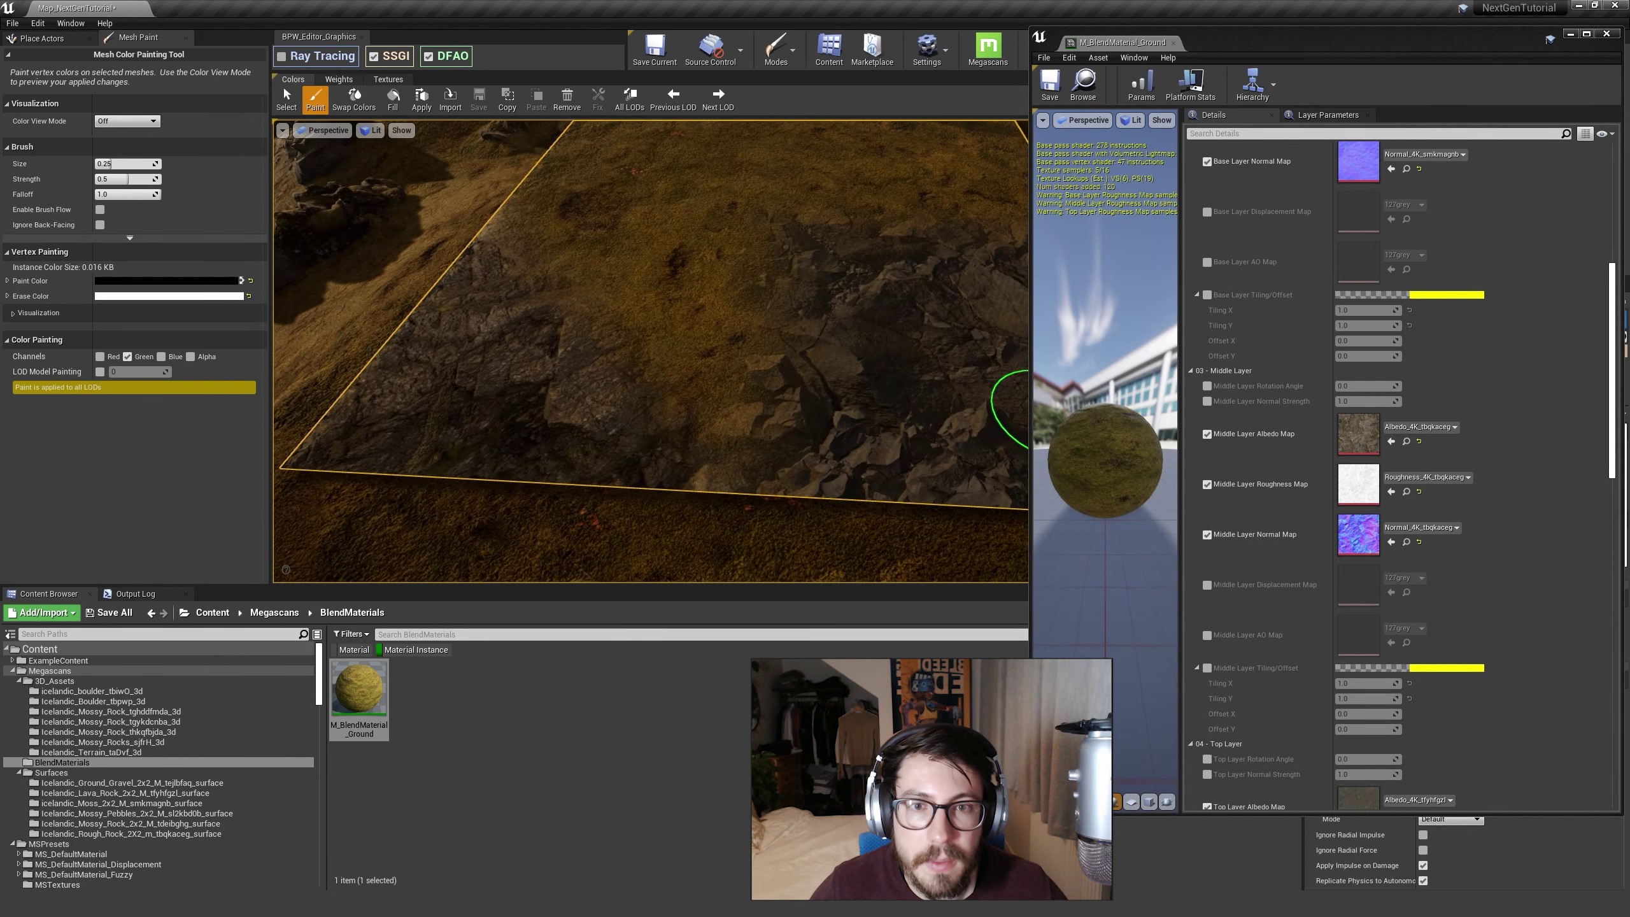
Step: Enable the Middle Layer Displacement Map and assign the Icelandic Rough Rock texture Displacement_4K_tbqkaceg
scroll(1239, 498, "down", 5)
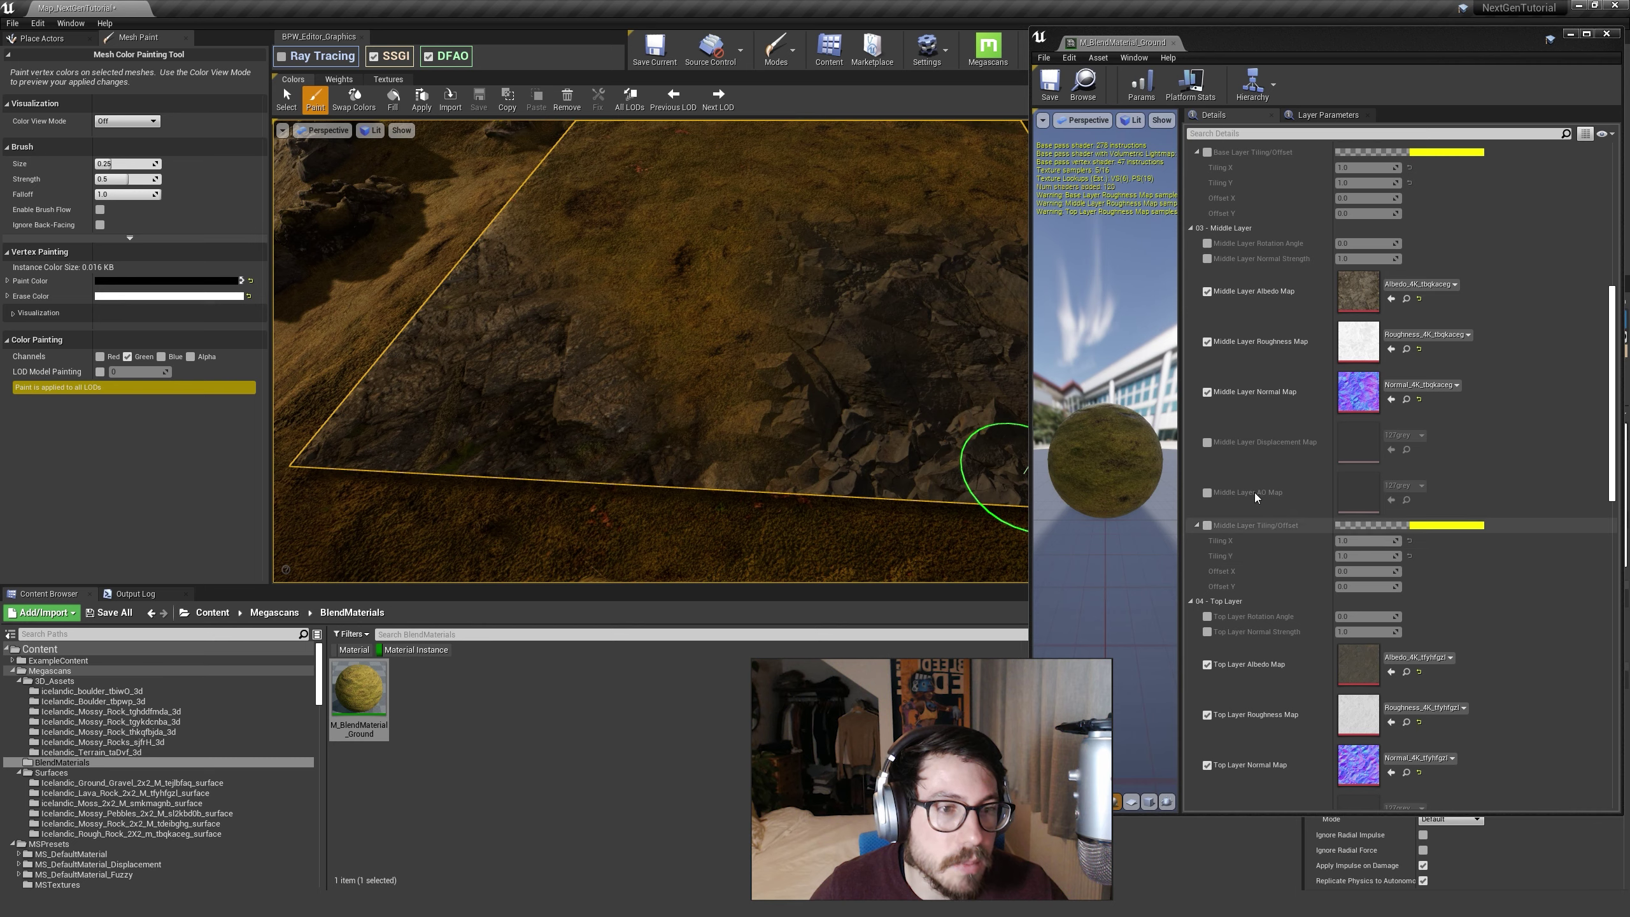
left_click(1207, 443)
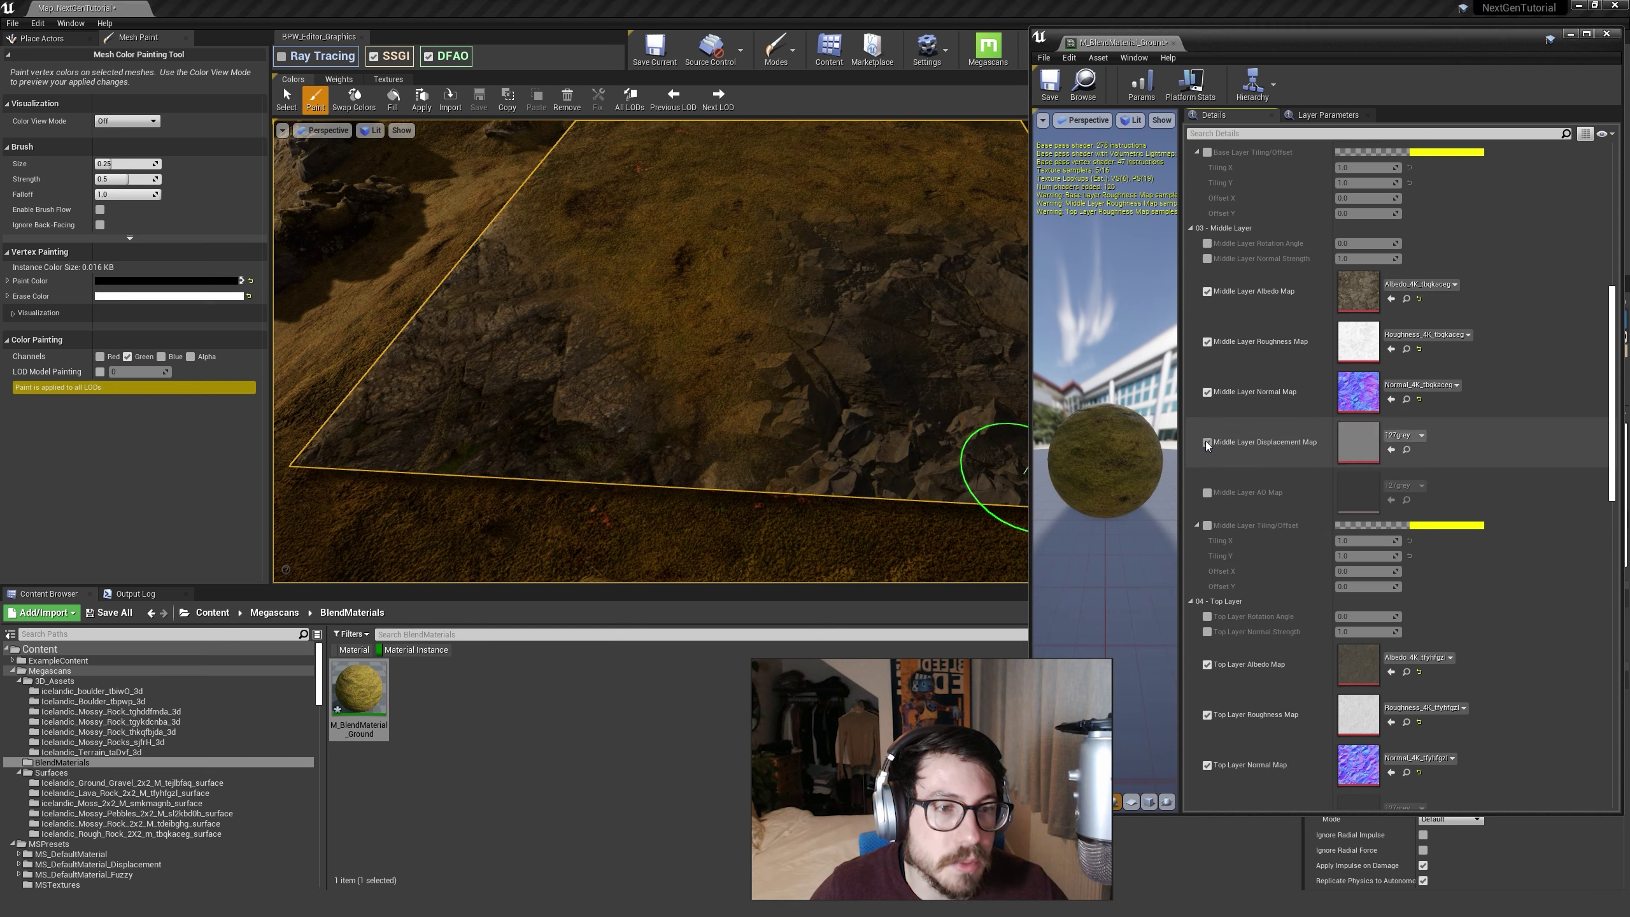
left_click(1407, 299)
left_click_drag(416, 684, 1356, 466)
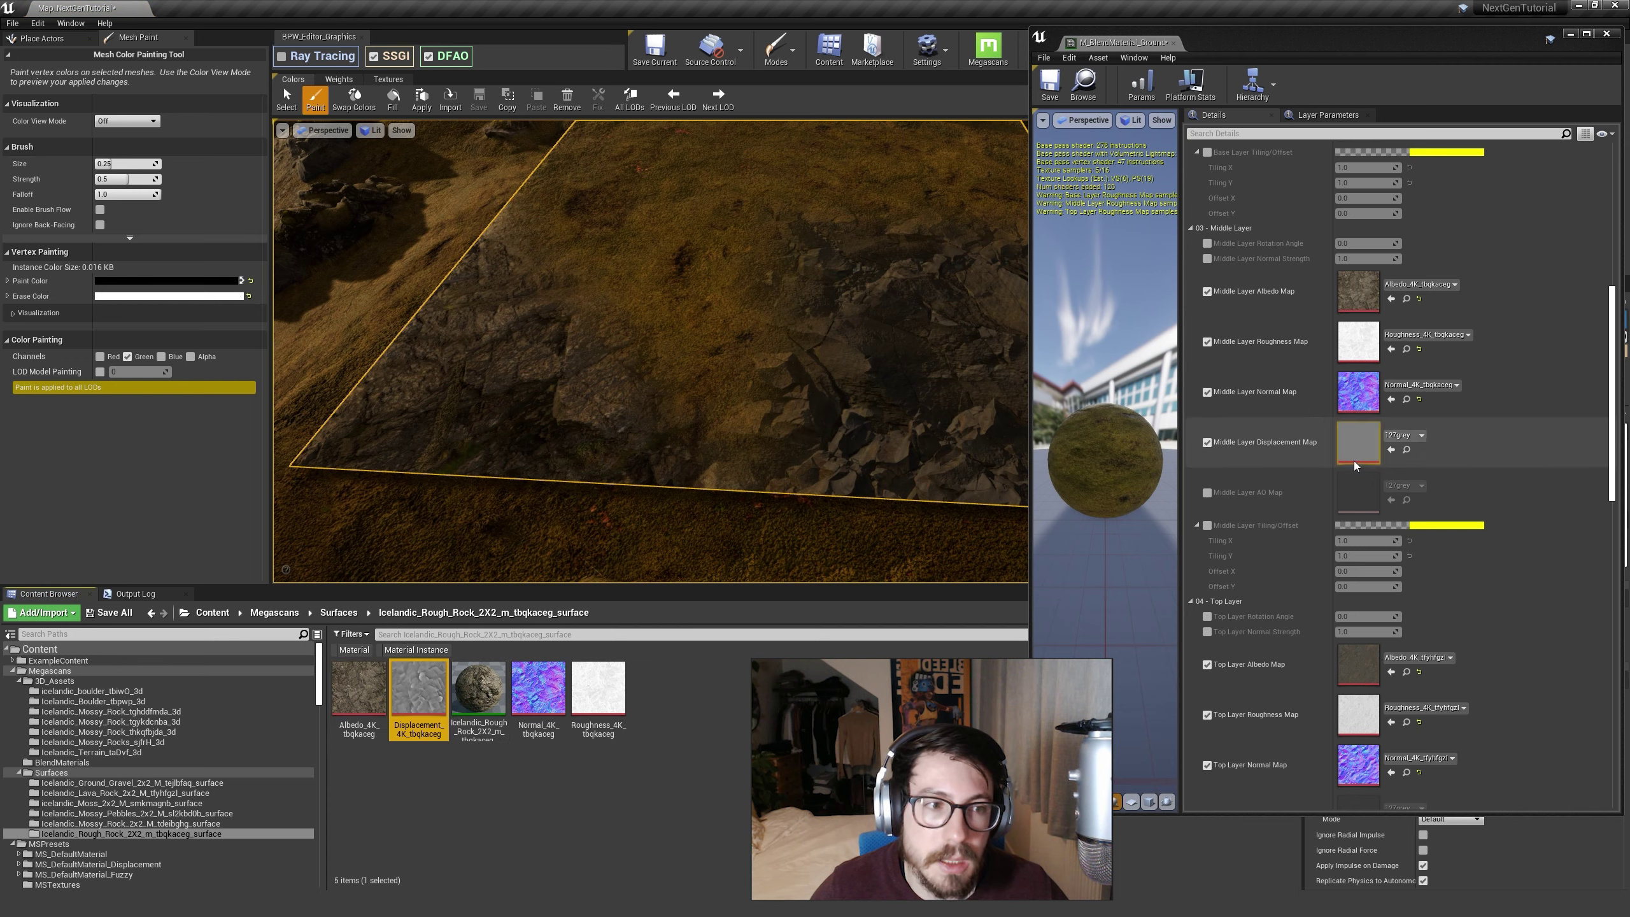
left_click(1391, 451)
Step: Enable the Base Layer Displacement Map and assign the Icelandic Moss texture Displacement_4K_smkmagnb
scroll(1396, 455, "up", 5)
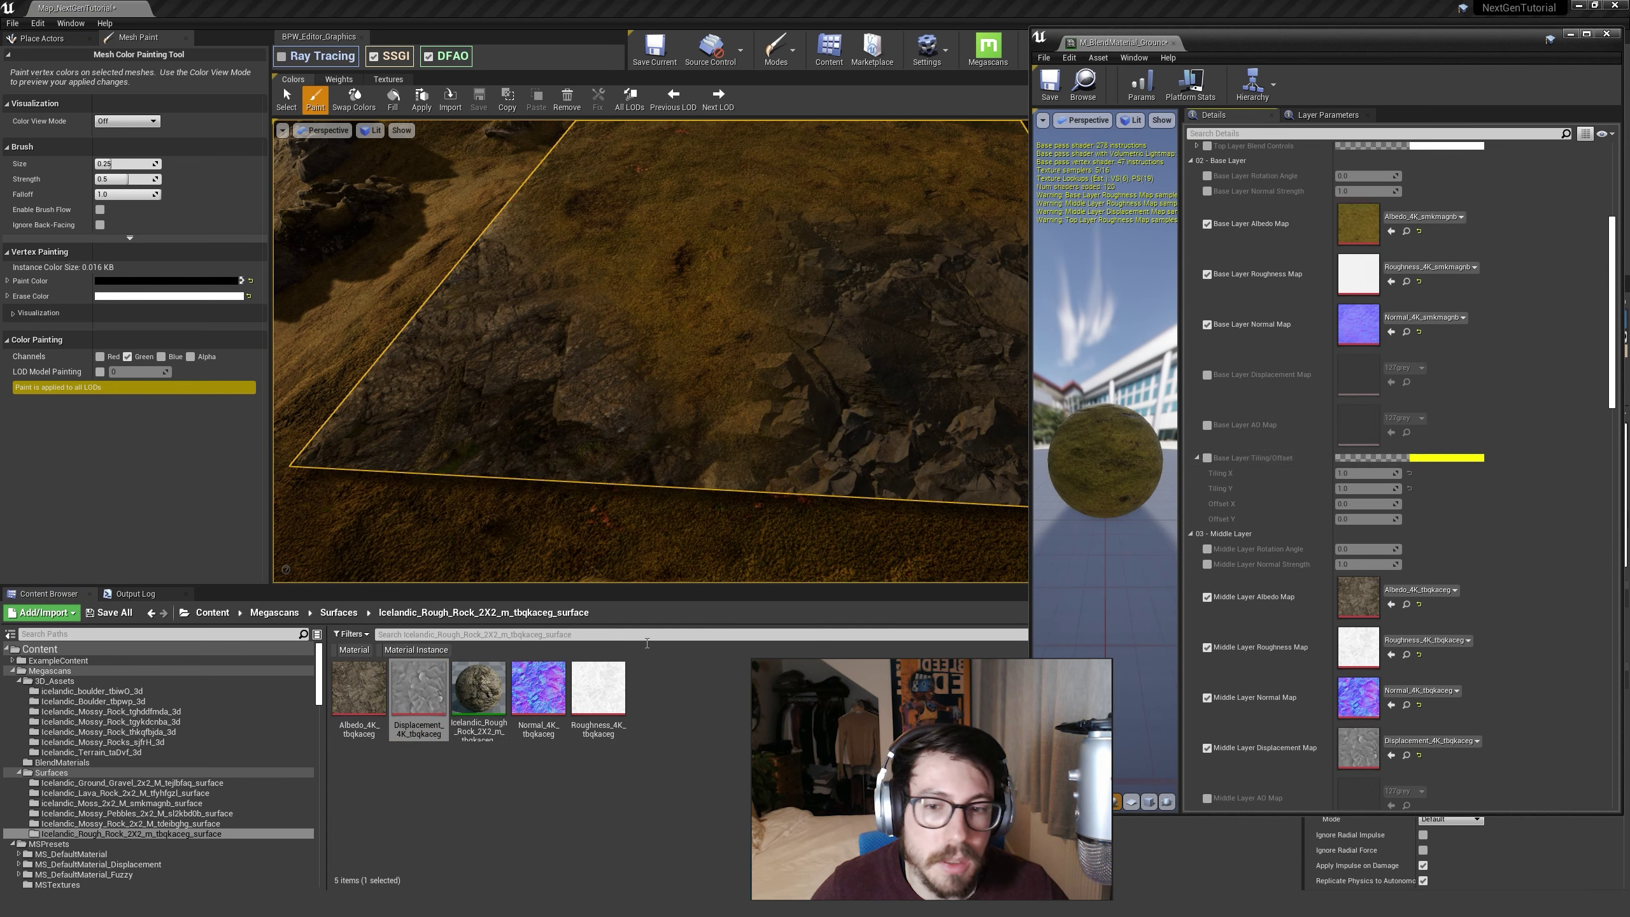
left_click(1407, 231)
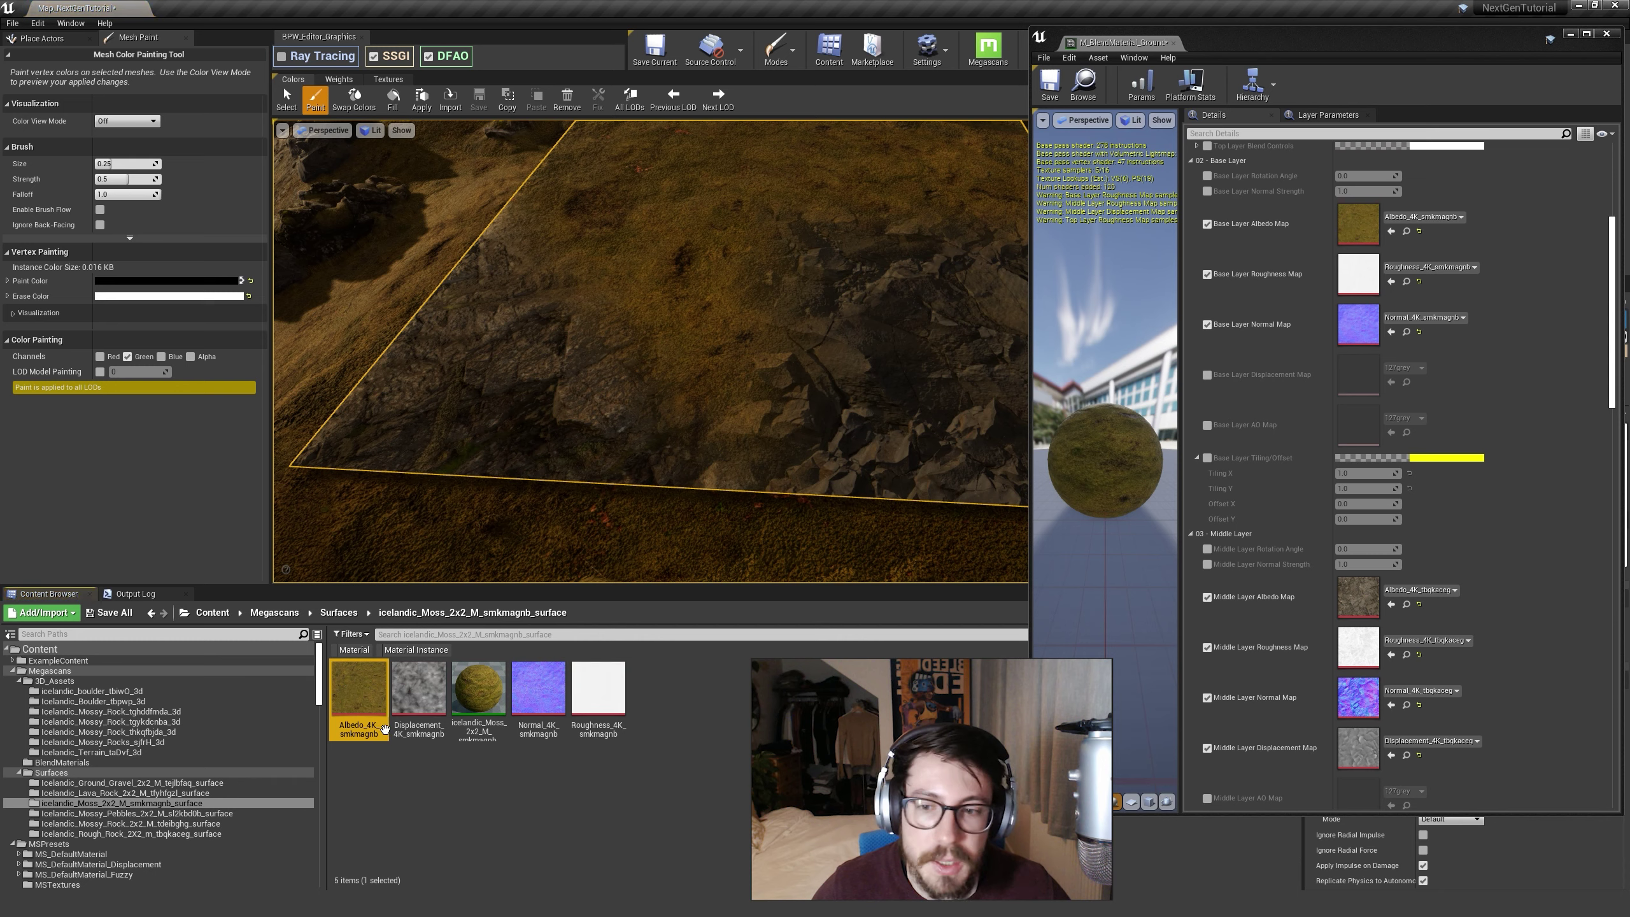
left_click(418, 690)
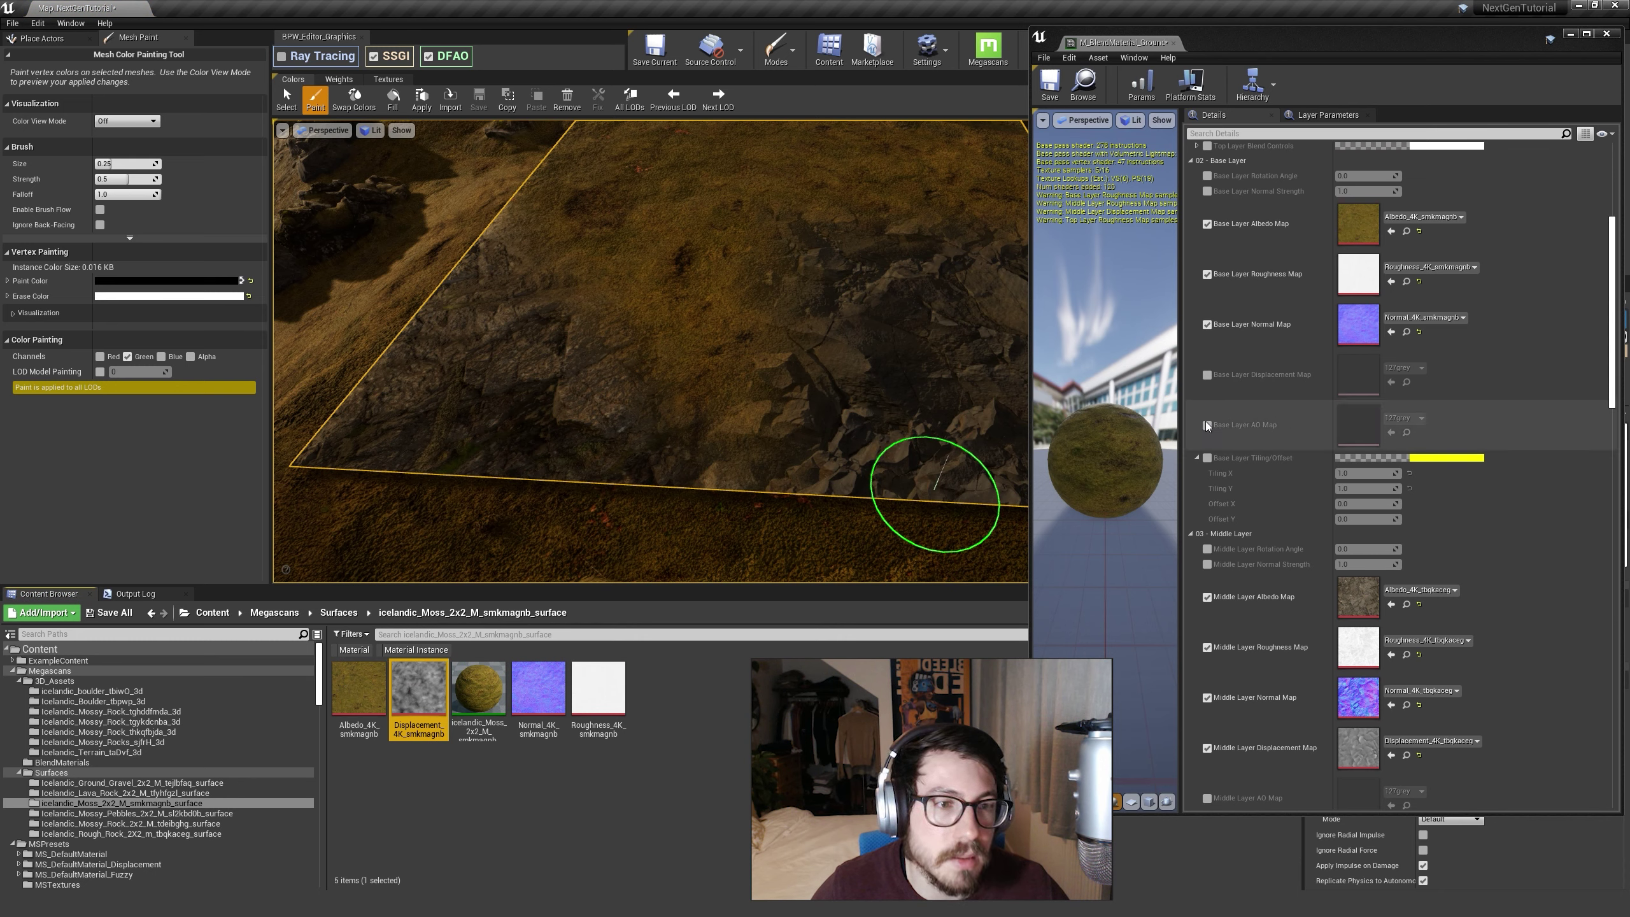
left_click(1206, 375)
left_click(1391, 383)
Step: Enable the Top Layer Displacement Map and assign the Icelandic Lava Rock texture Displacement_4K_tfyhfgzl
scroll(1407, 620, "down", 3)
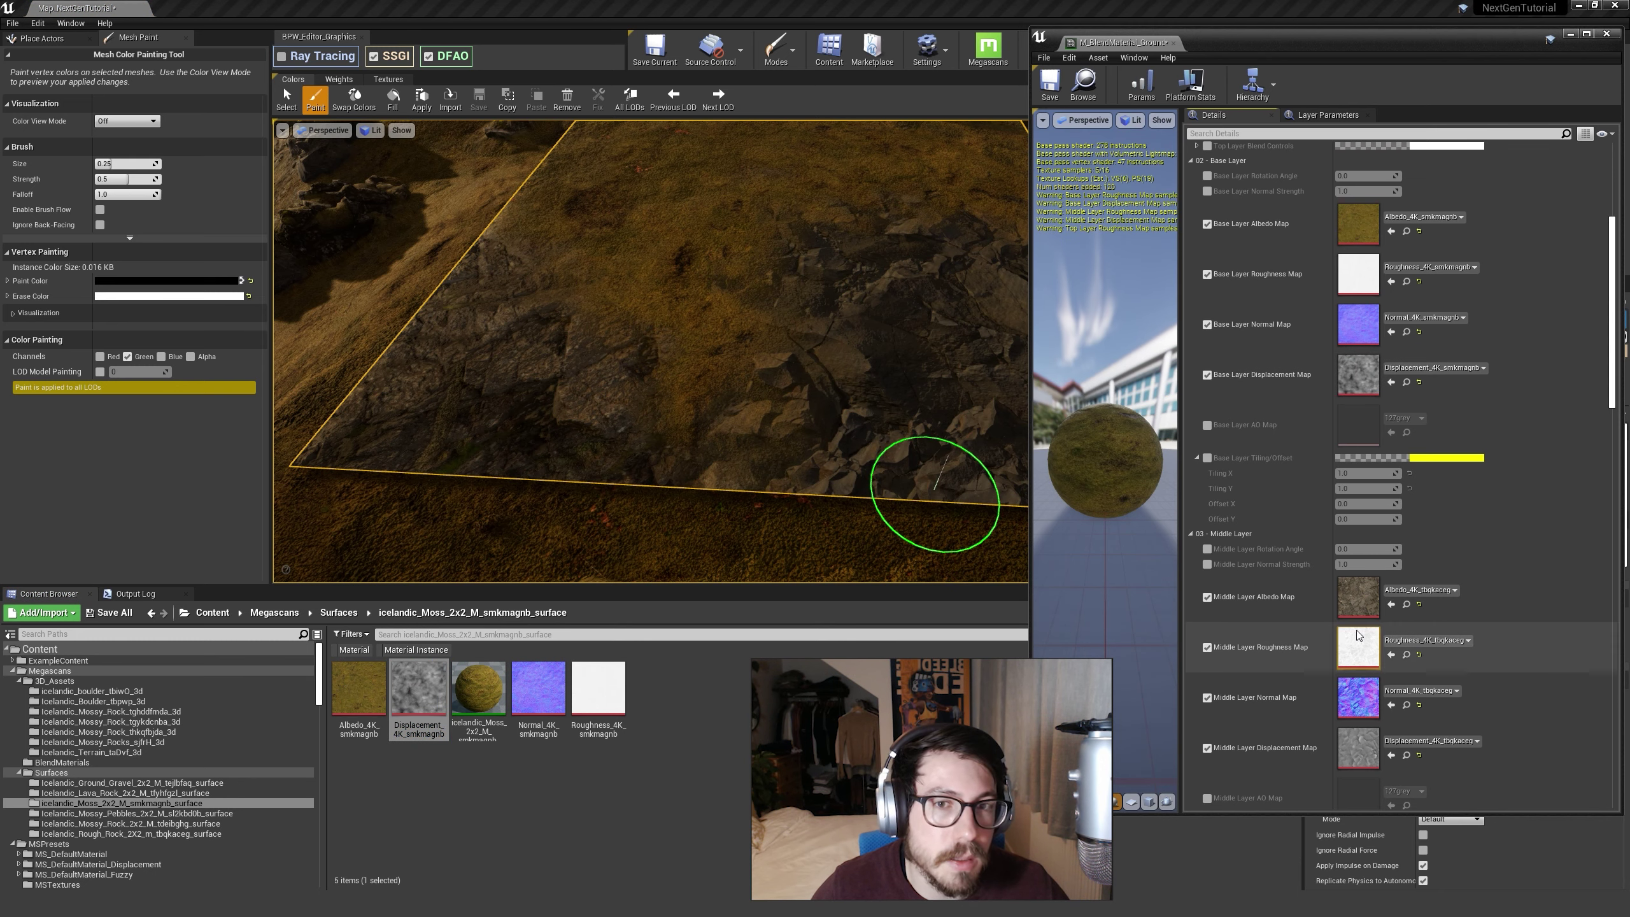
scroll(1407, 620, "down", 5)
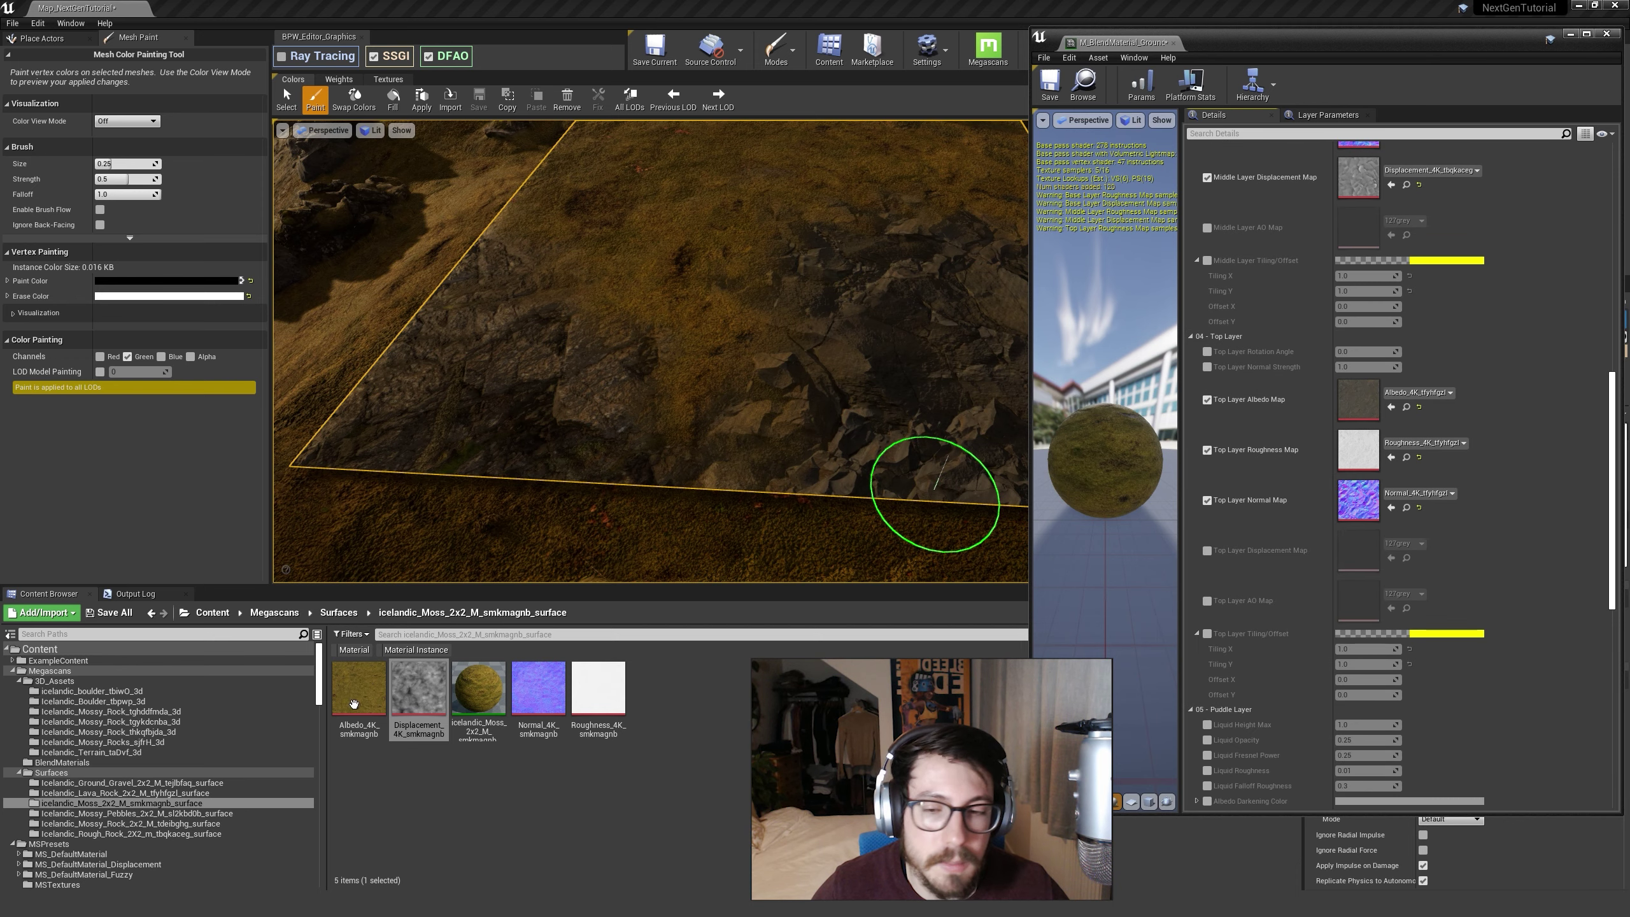
left_click(1406, 507)
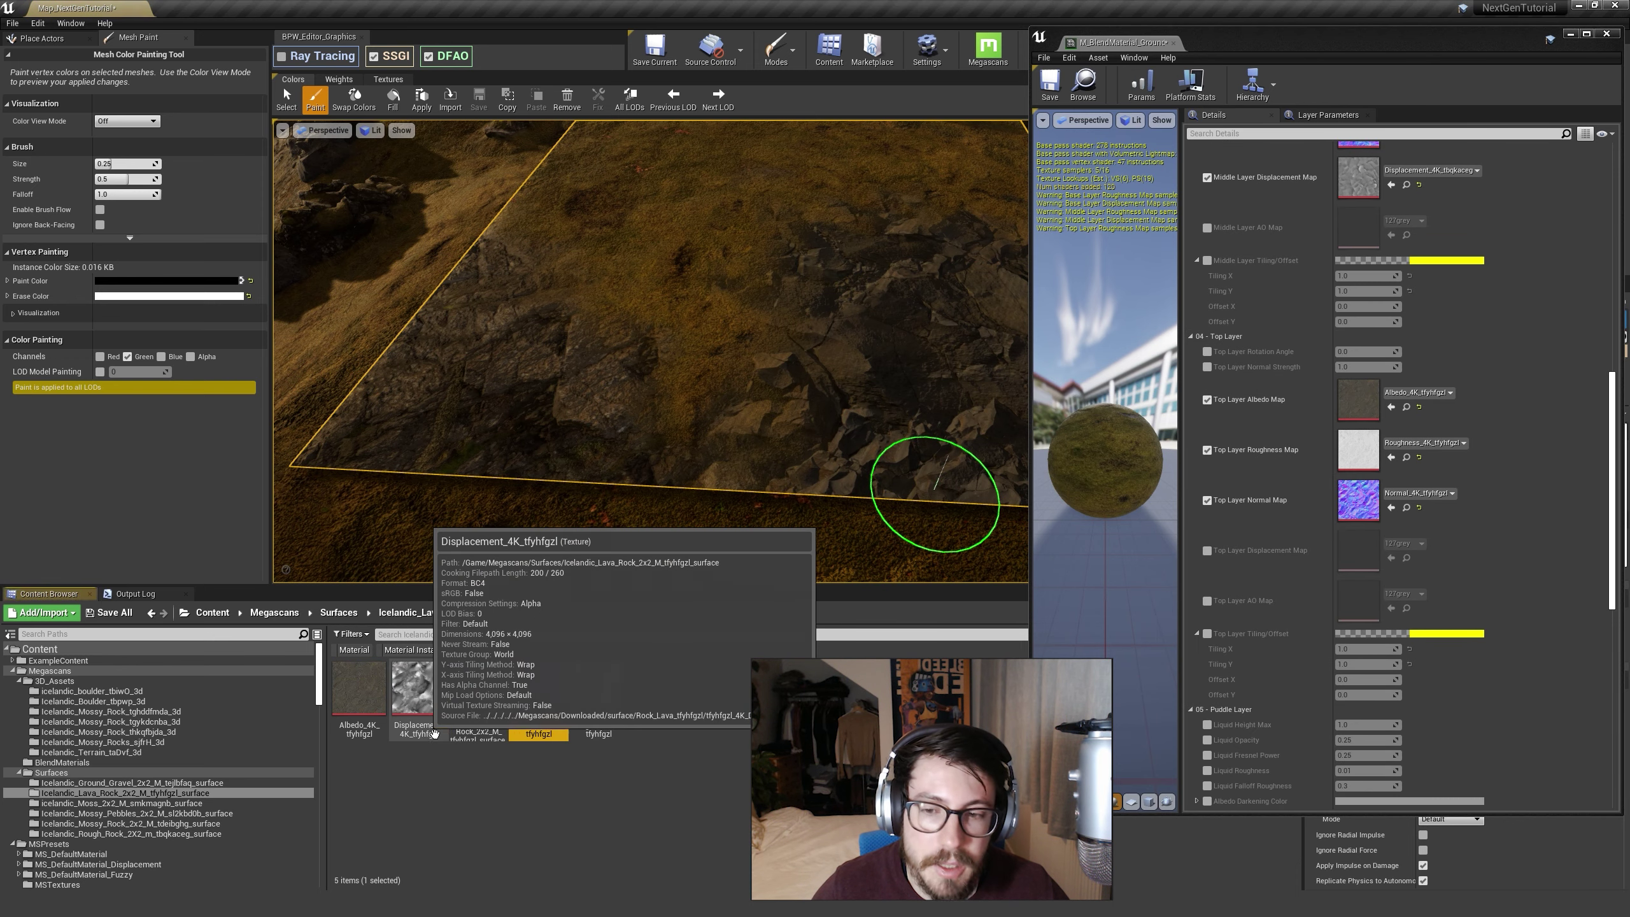
left_click(425, 698)
left_click(1207, 550)
left_click(1391, 557)
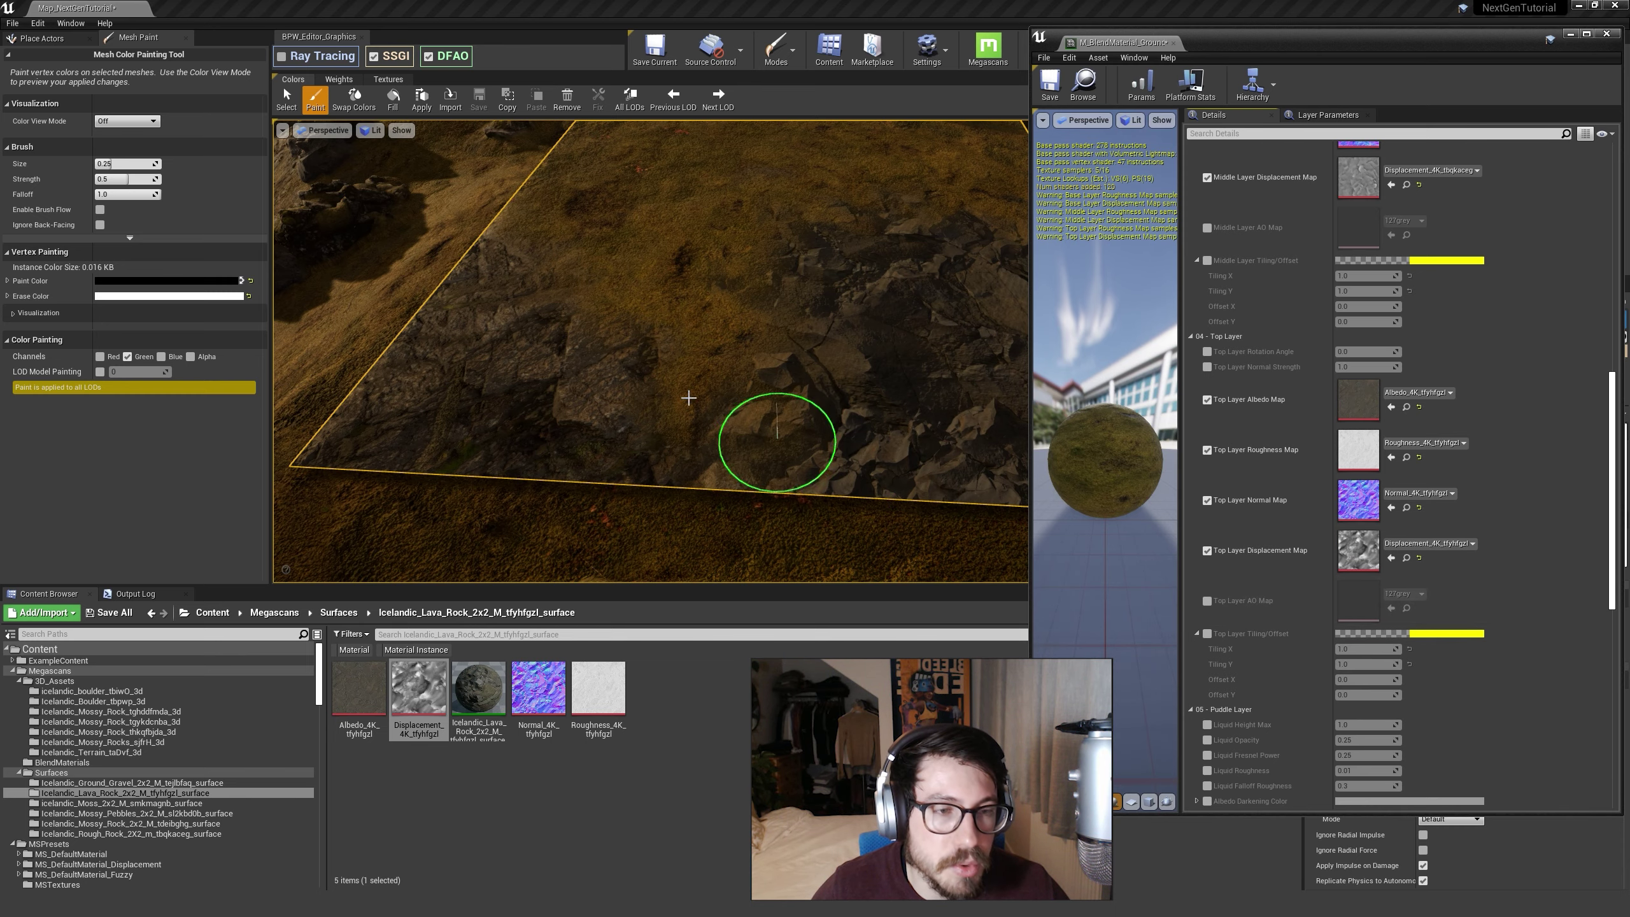
Step: Expand the Top Layer Tessellation Controls, then enable Unified Displacement and set it to about 11.0
left_click_drag(694, 367, 671, 367, "alt")
mouse_move(697, 366)
right_mouse_down()
mouse_move(787, 360)
mouse_move(764, 379)
right_mouse_up()
mouse_move(596, 428)
right_mouse_down()
mouse_move(612, 408)
mouse_move(684, 405)
right_mouse_up()
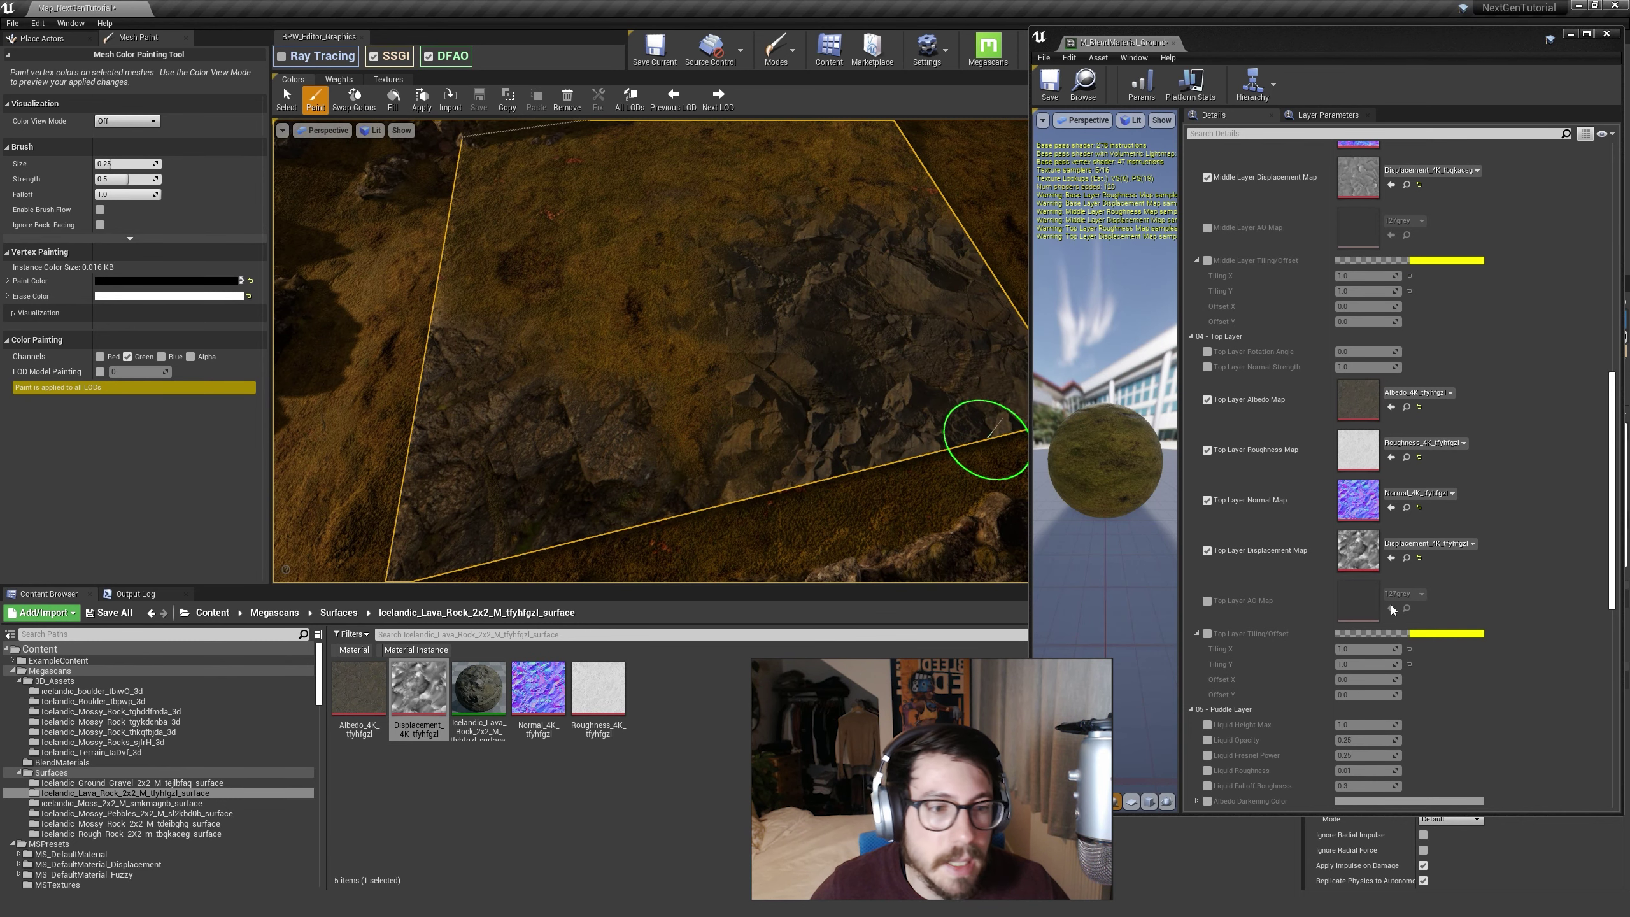
scroll(1302, 591, "down", 3)
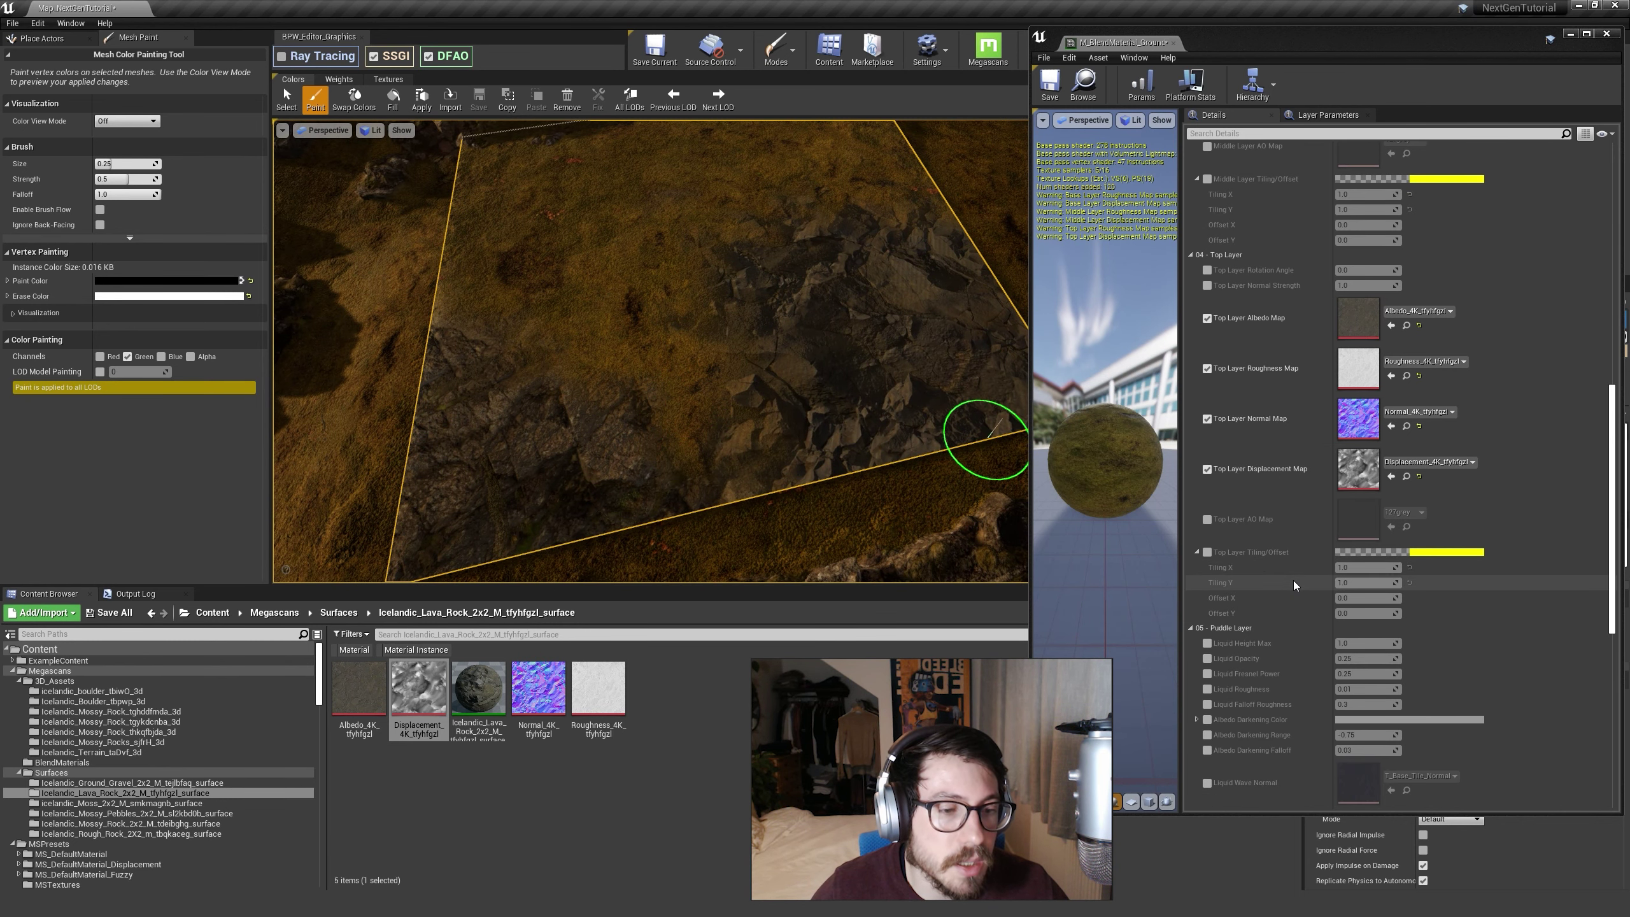
scroll(1293, 585, "down", 8)
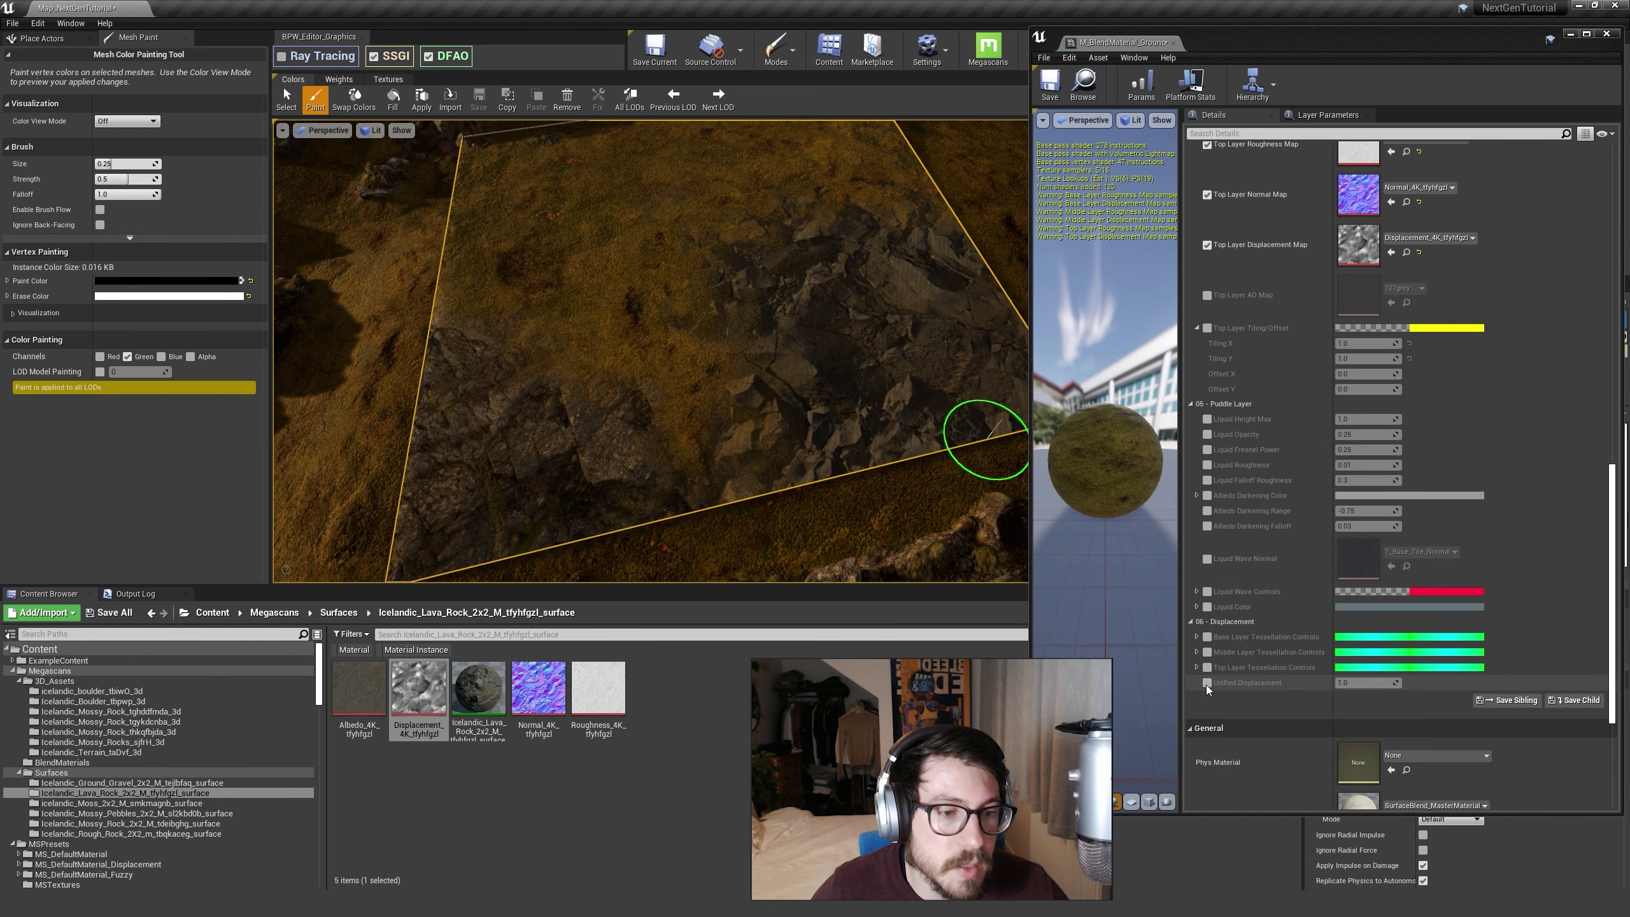
left_click(1206, 686)
left_click(1198, 668)
scroll(1293, 602, "down", 6)
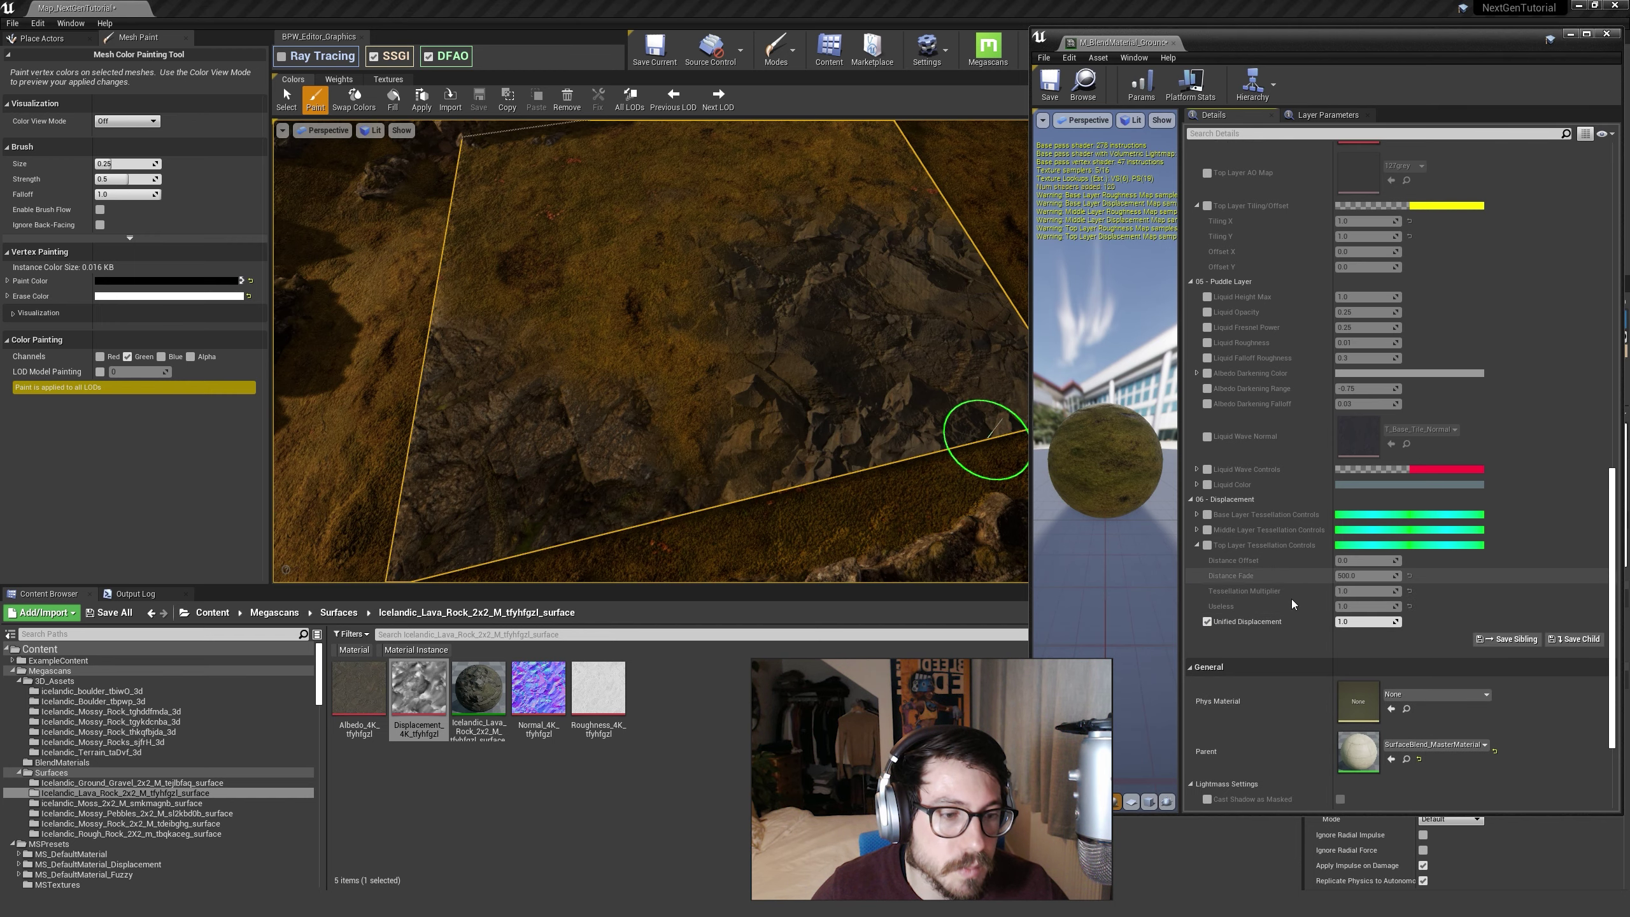
left_click_drag(1366, 622, 1406, 622)
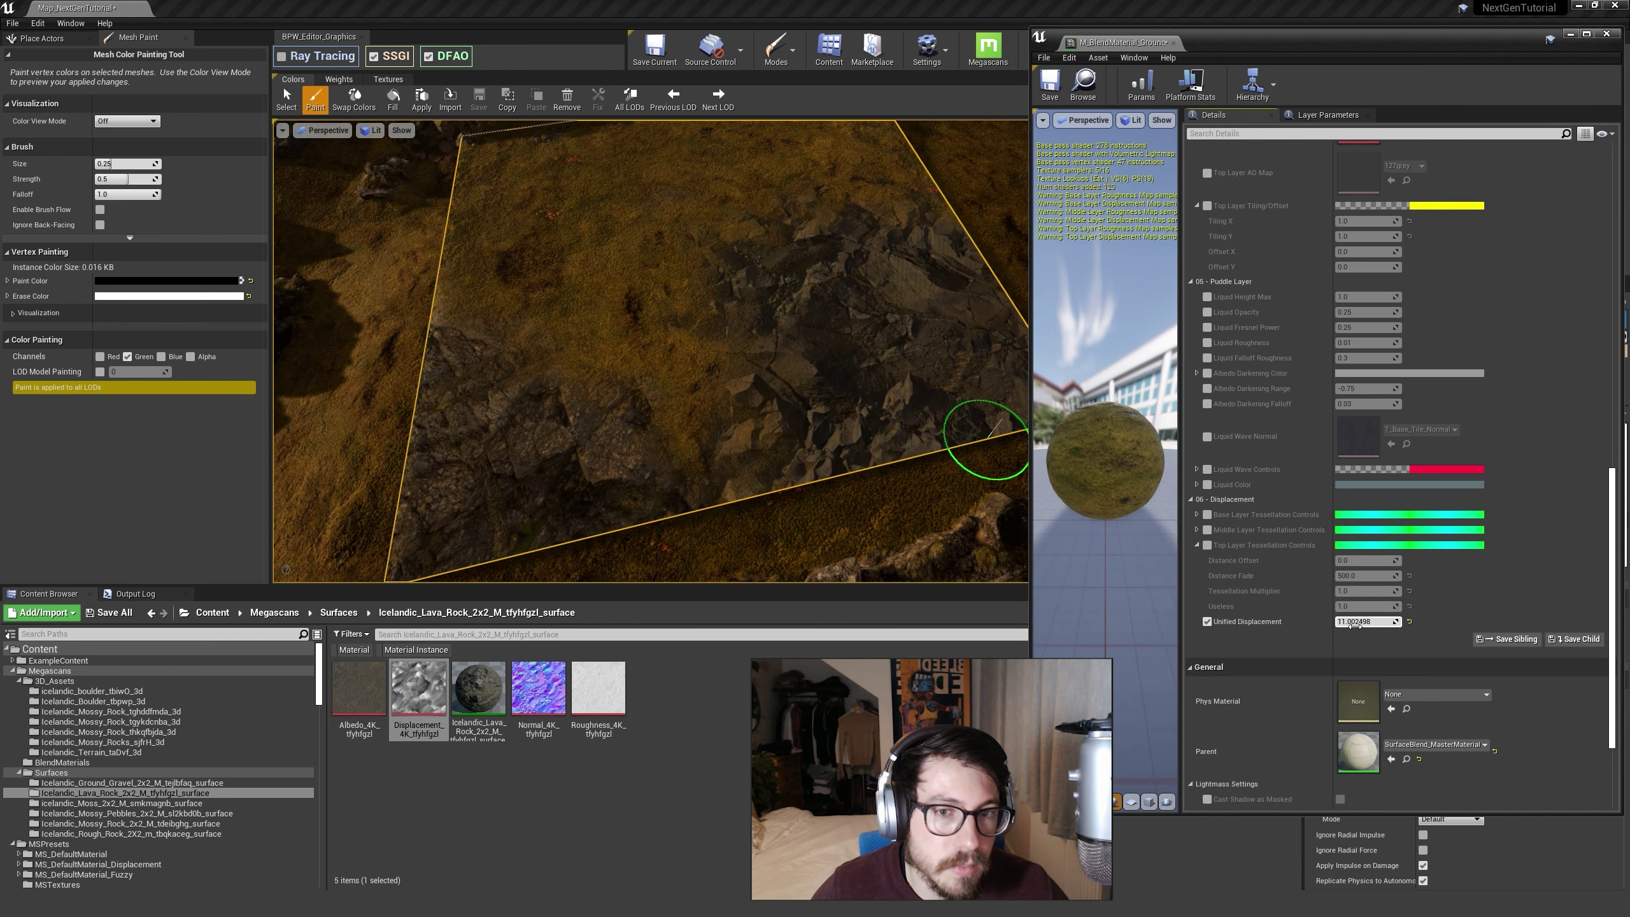
Step: Examine the displaced plane up close and check its tessellation in the Brush Wireframe view mode
right_click_drag(825, 440, 950, 391)
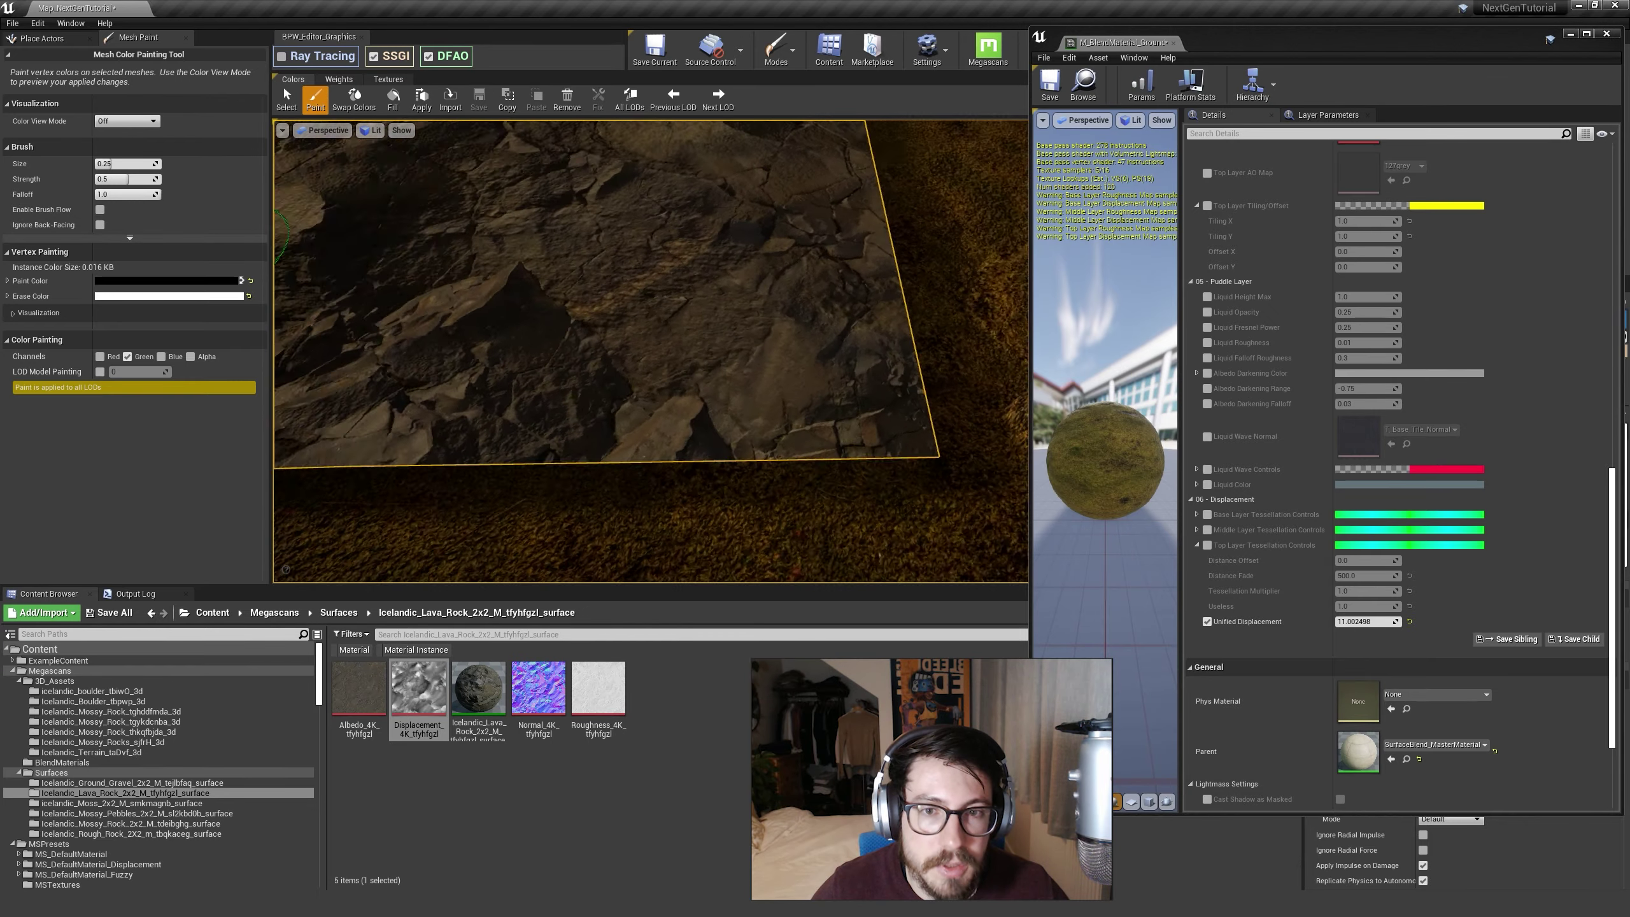
left_click(372, 131)
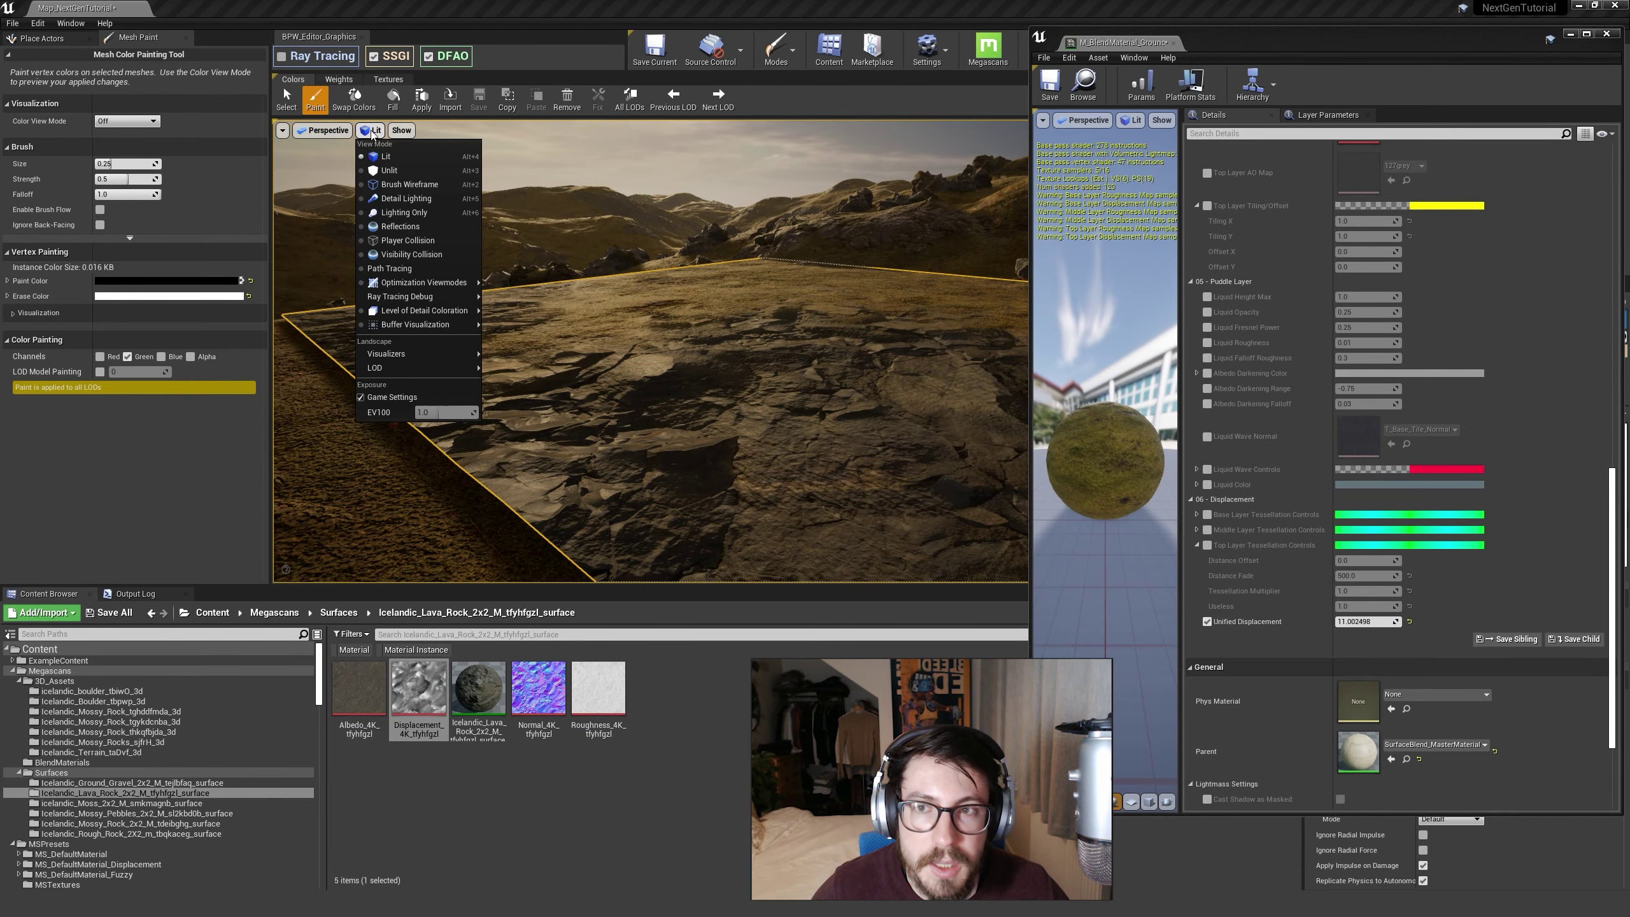
left_click(390, 185)
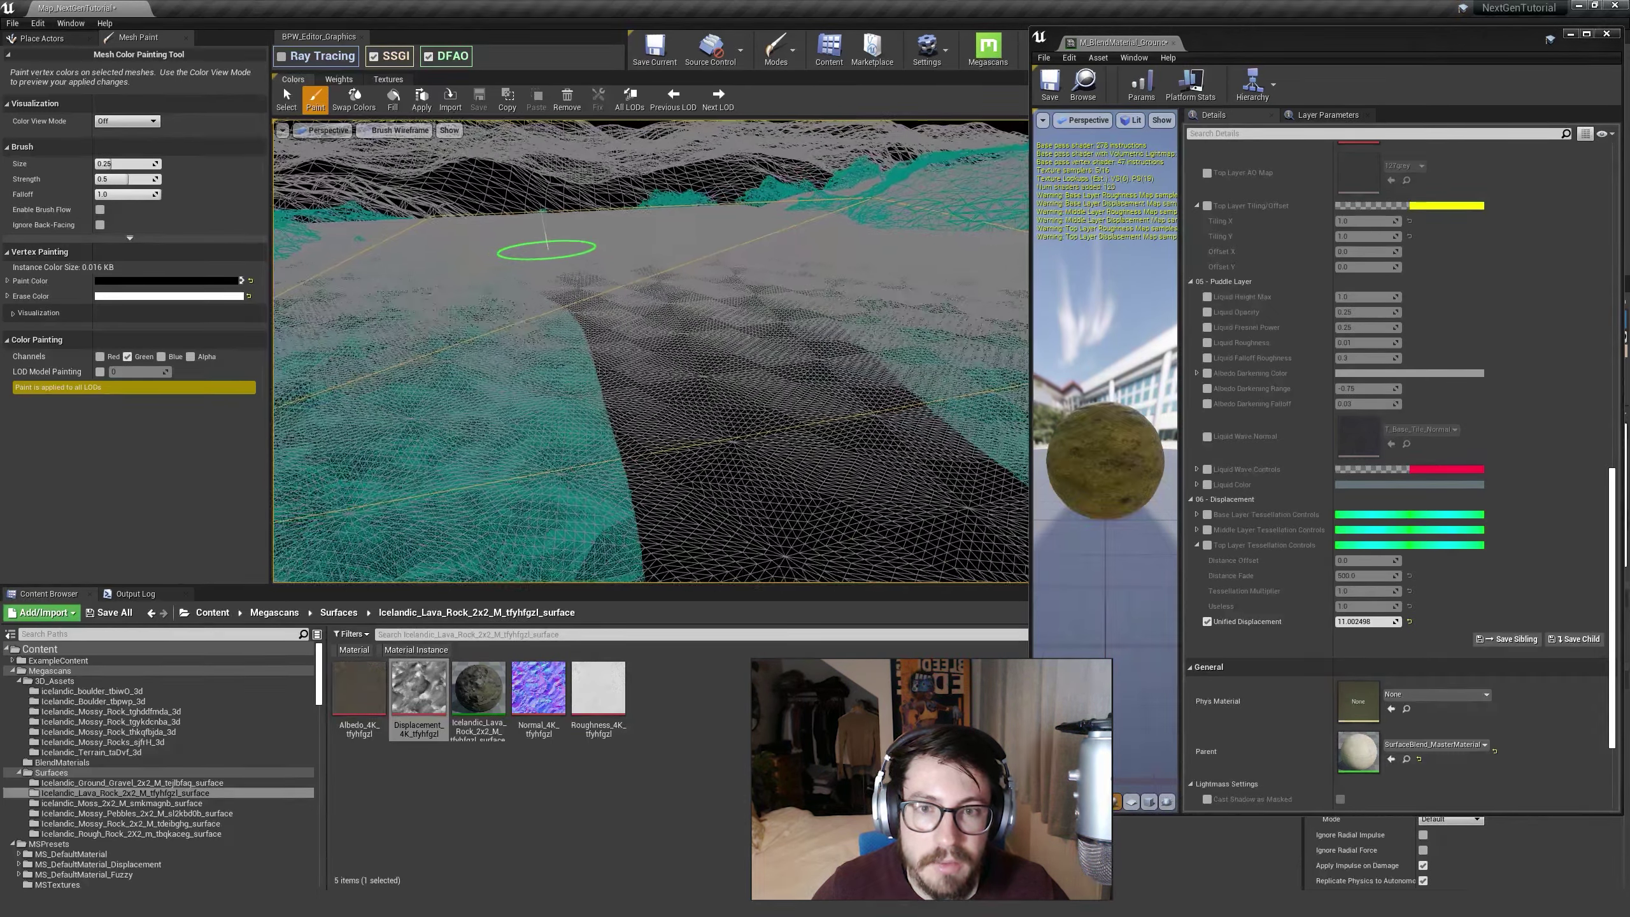
mouse_move(547, 249)
right_mouse_down()
mouse_move(661, 296)
mouse_move(591, 302)
right_mouse_up()
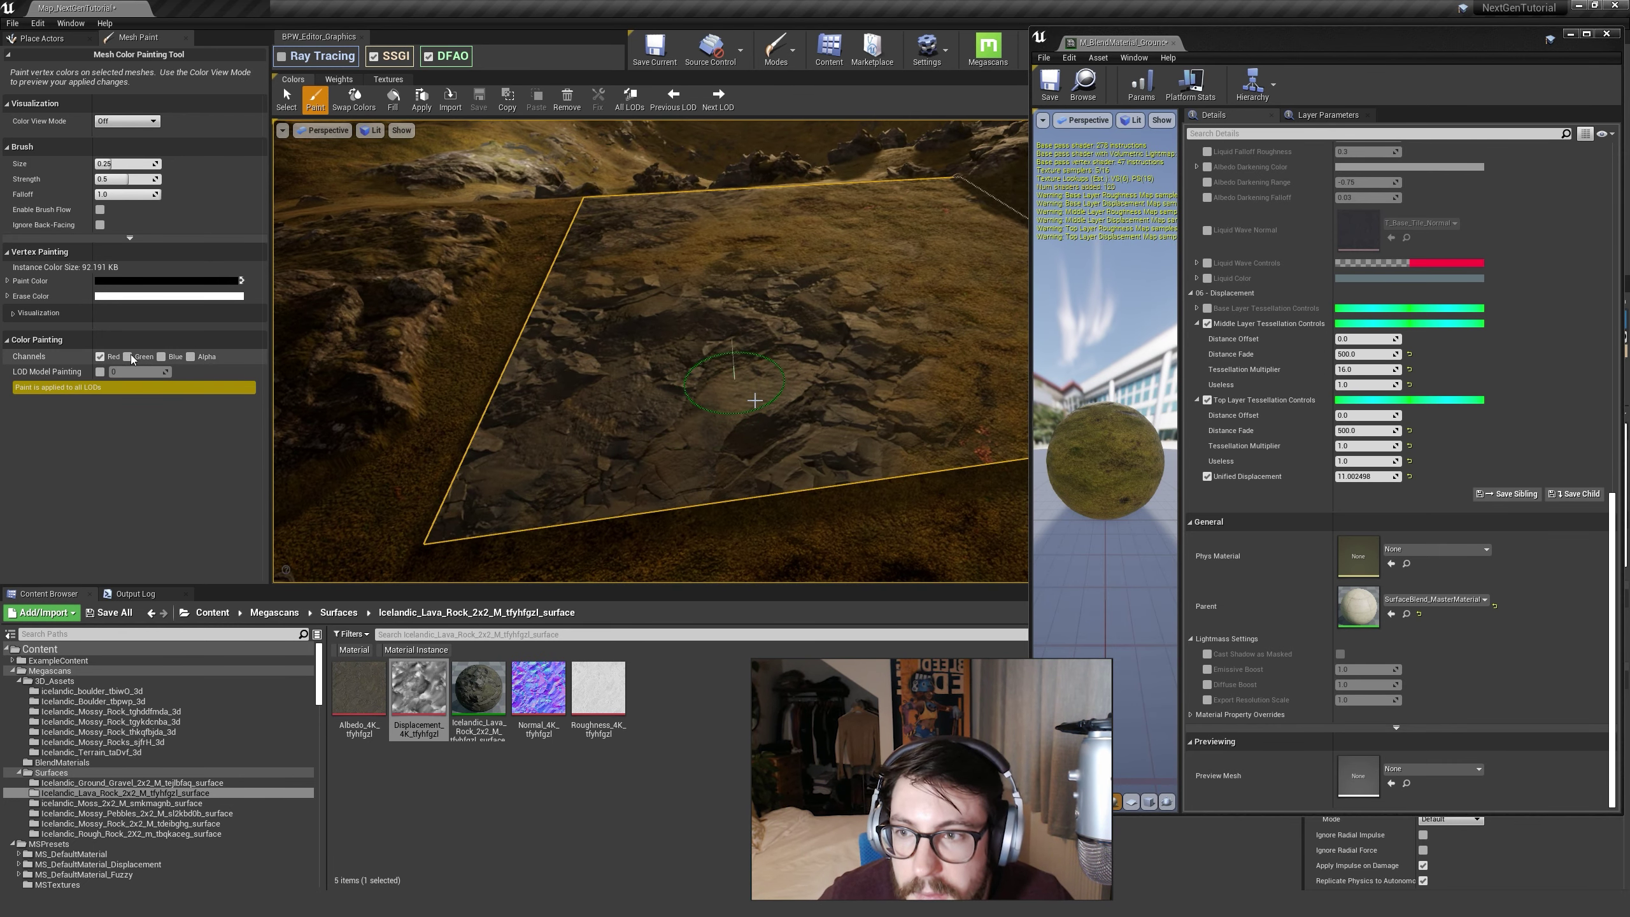
Step: Switch vertex painting from the Red to the Blue channel and paint the puddle layer onto the ground plane
left_click(101, 358)
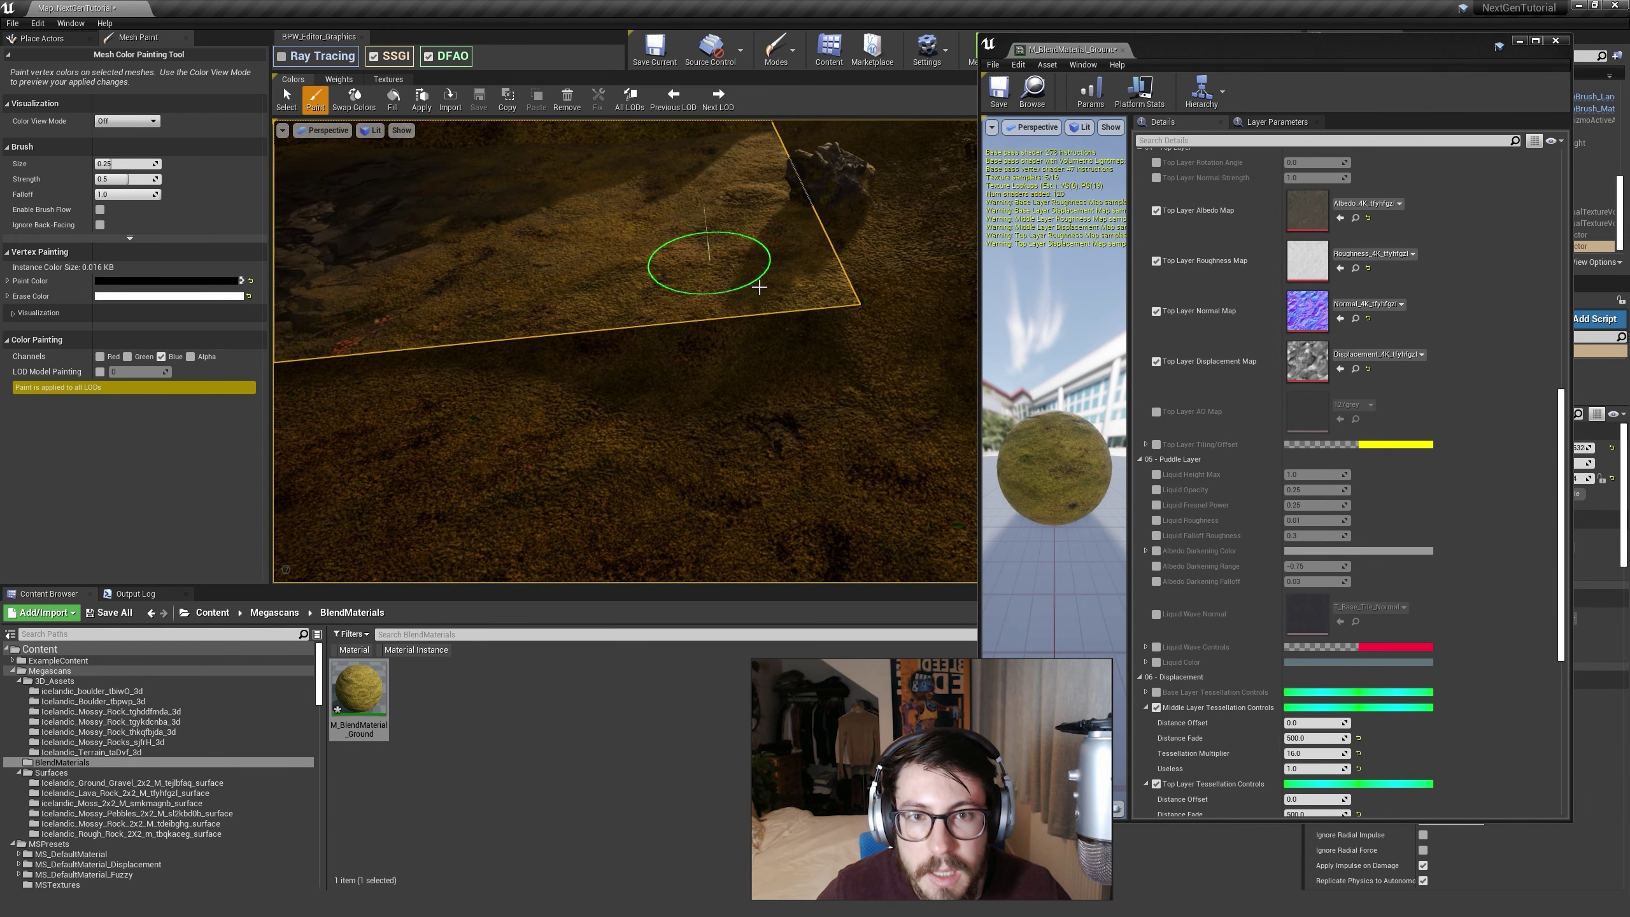
left_click(859, 312)
mouse_move(676, 275)
right_mouse_down()
mouse_move(626, 235)
mouse_move(603, 247)
mouse_move(648, 282)
mouse_move(686, 263)
mouse_move(696, 225)
mouse_move(738, 222)
right_mouse_up()
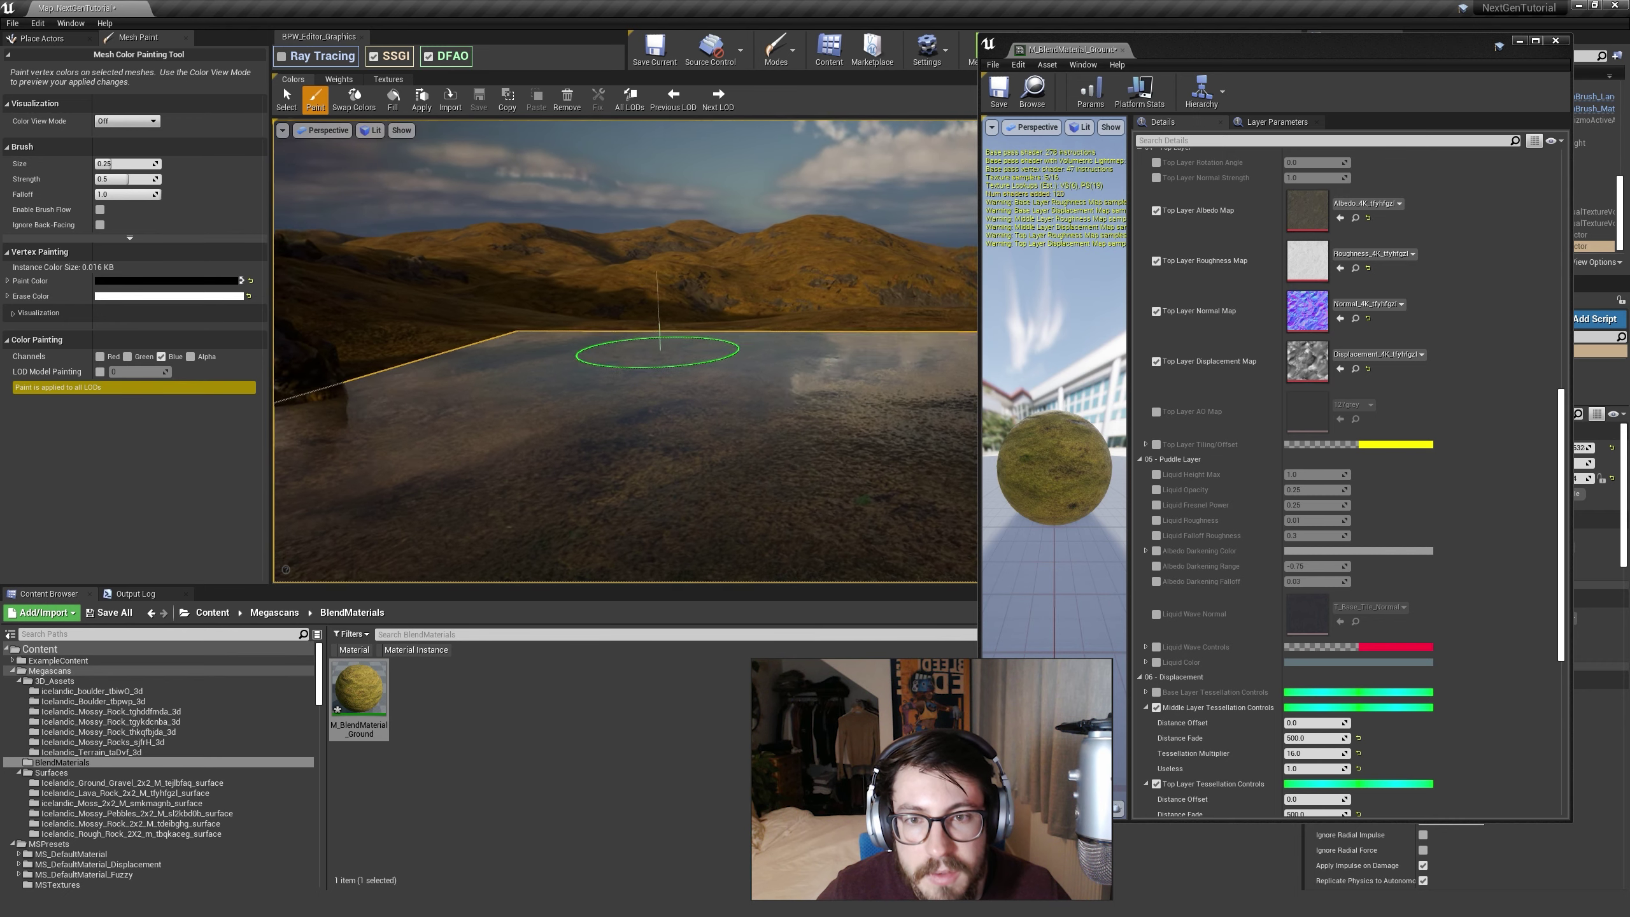
mouse_move(658, 352)
right_mouse_down()
mouse_move(552, 417)
mouse_move(738, 430)
right_mouse_up()
mouse_move(901, 457)
right_mouse_down()
mouse_move(905, 514)
mouse_move(901, 458)
right_mouse_up()
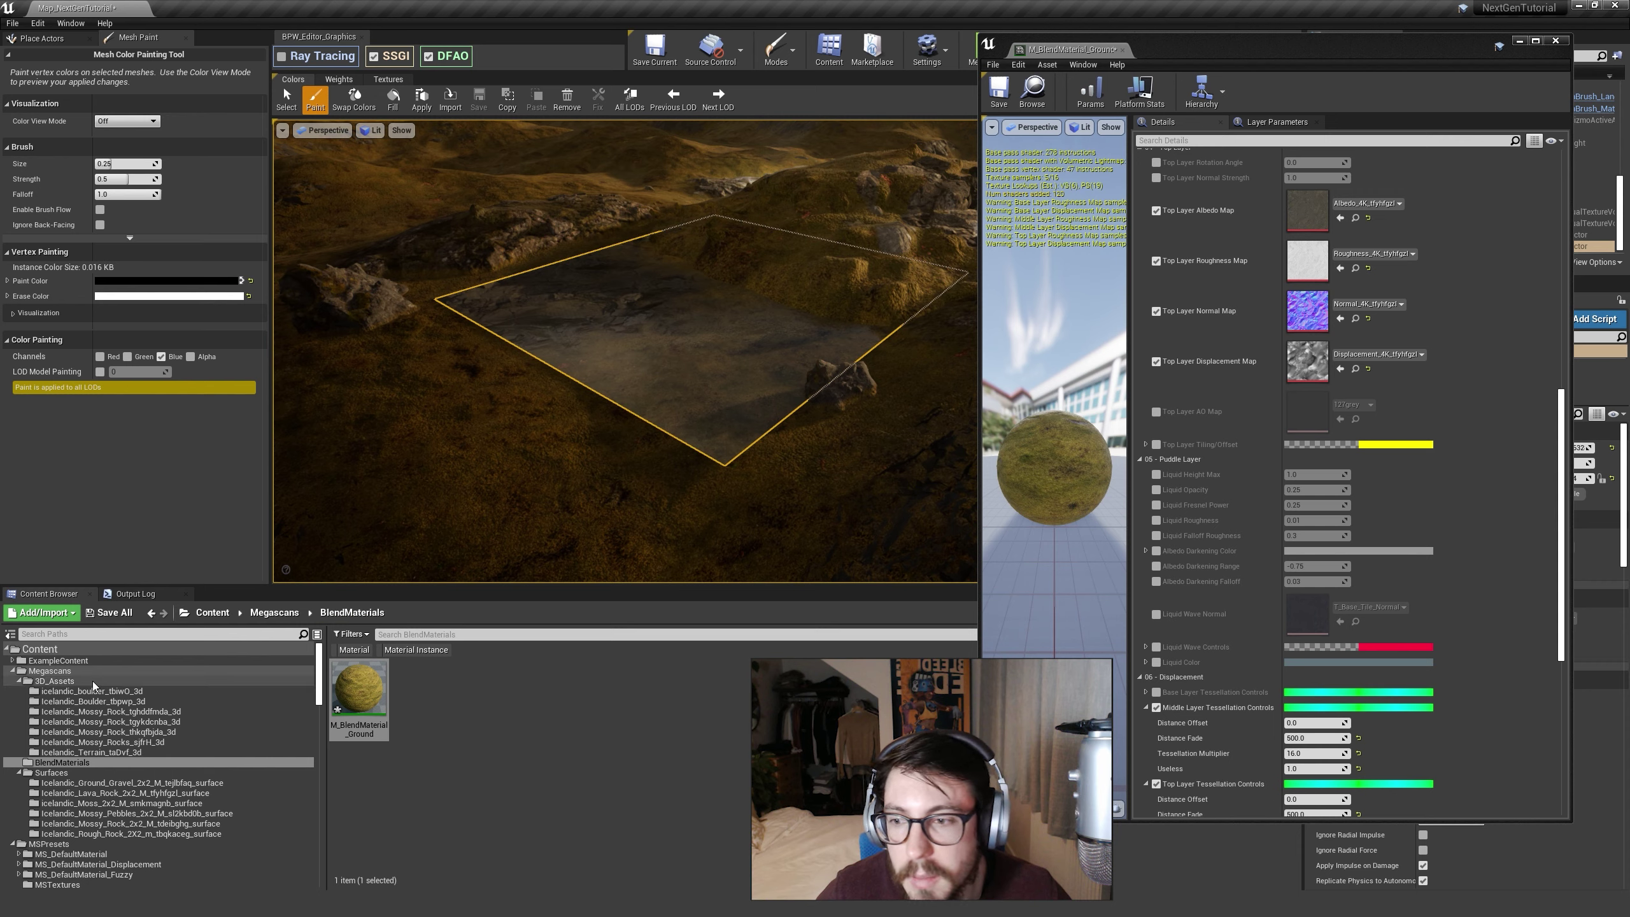
Step: Filter all project content to Static Mesh assets and assign TemplateFloor as the plane's static mesh
left_click(125, 650)
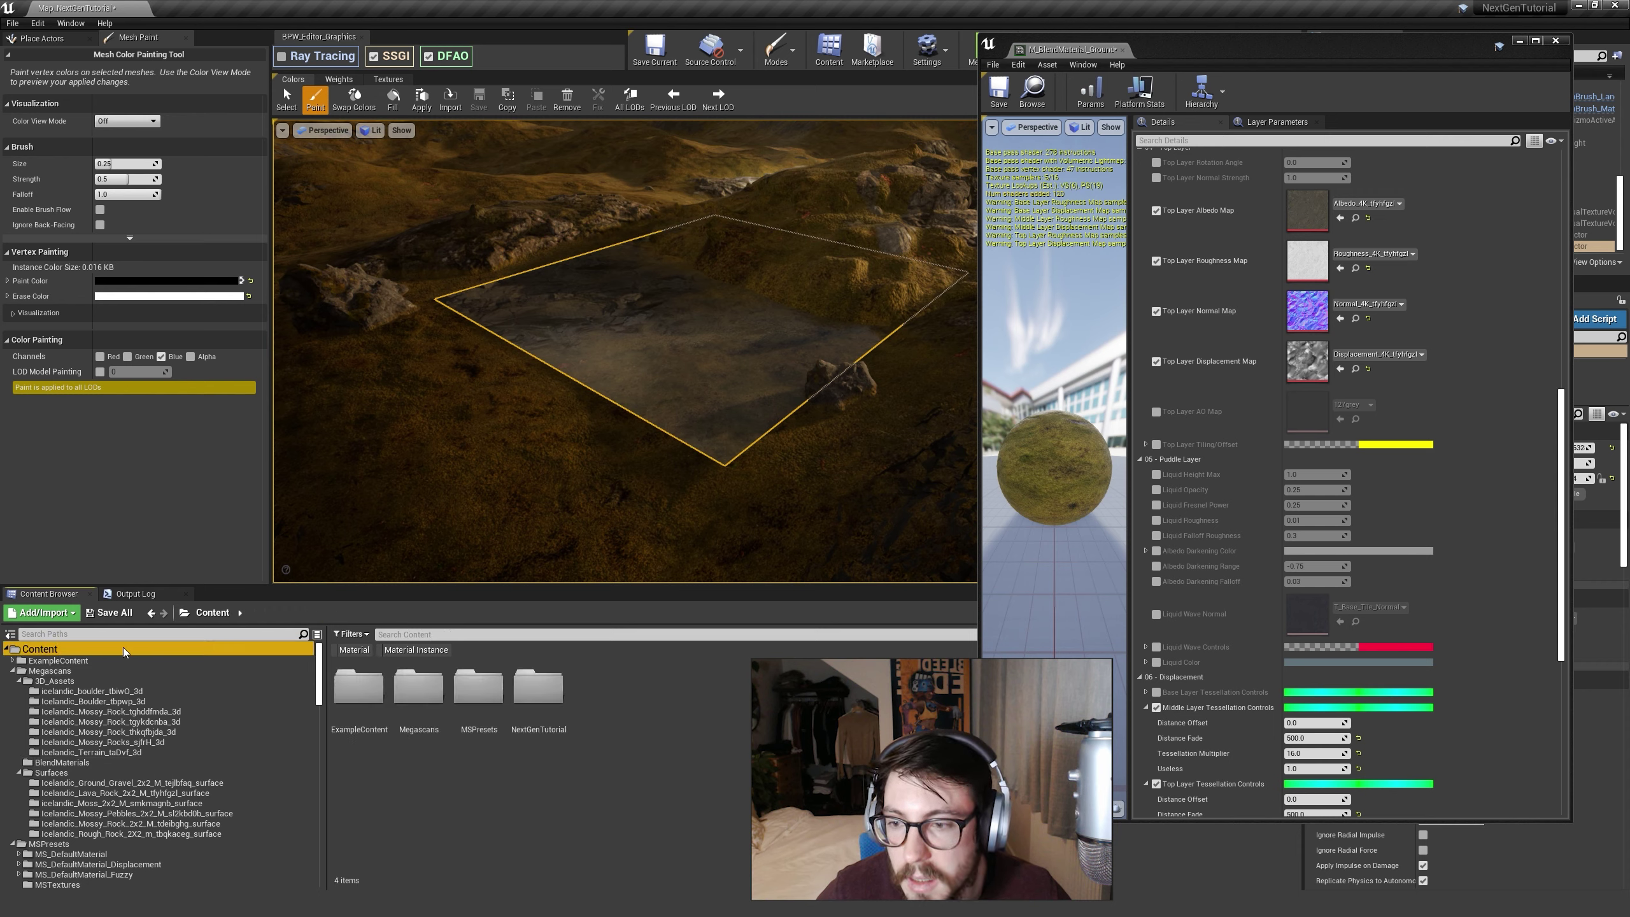
right_click(412, 648)
right_click(551, 651)
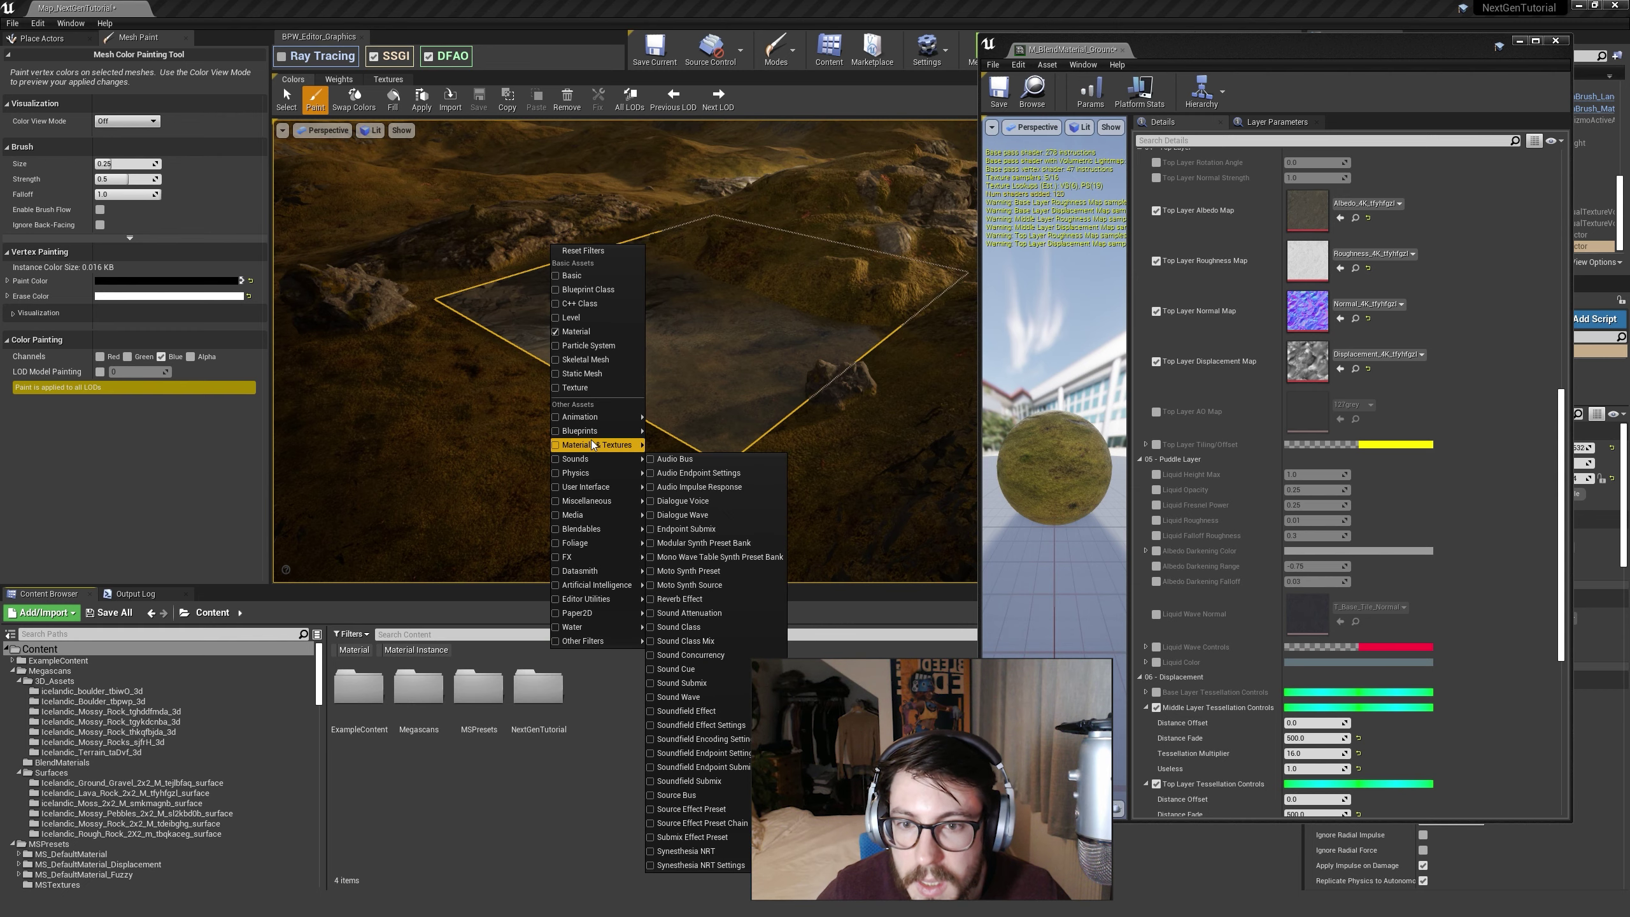
left_click(581, 375)
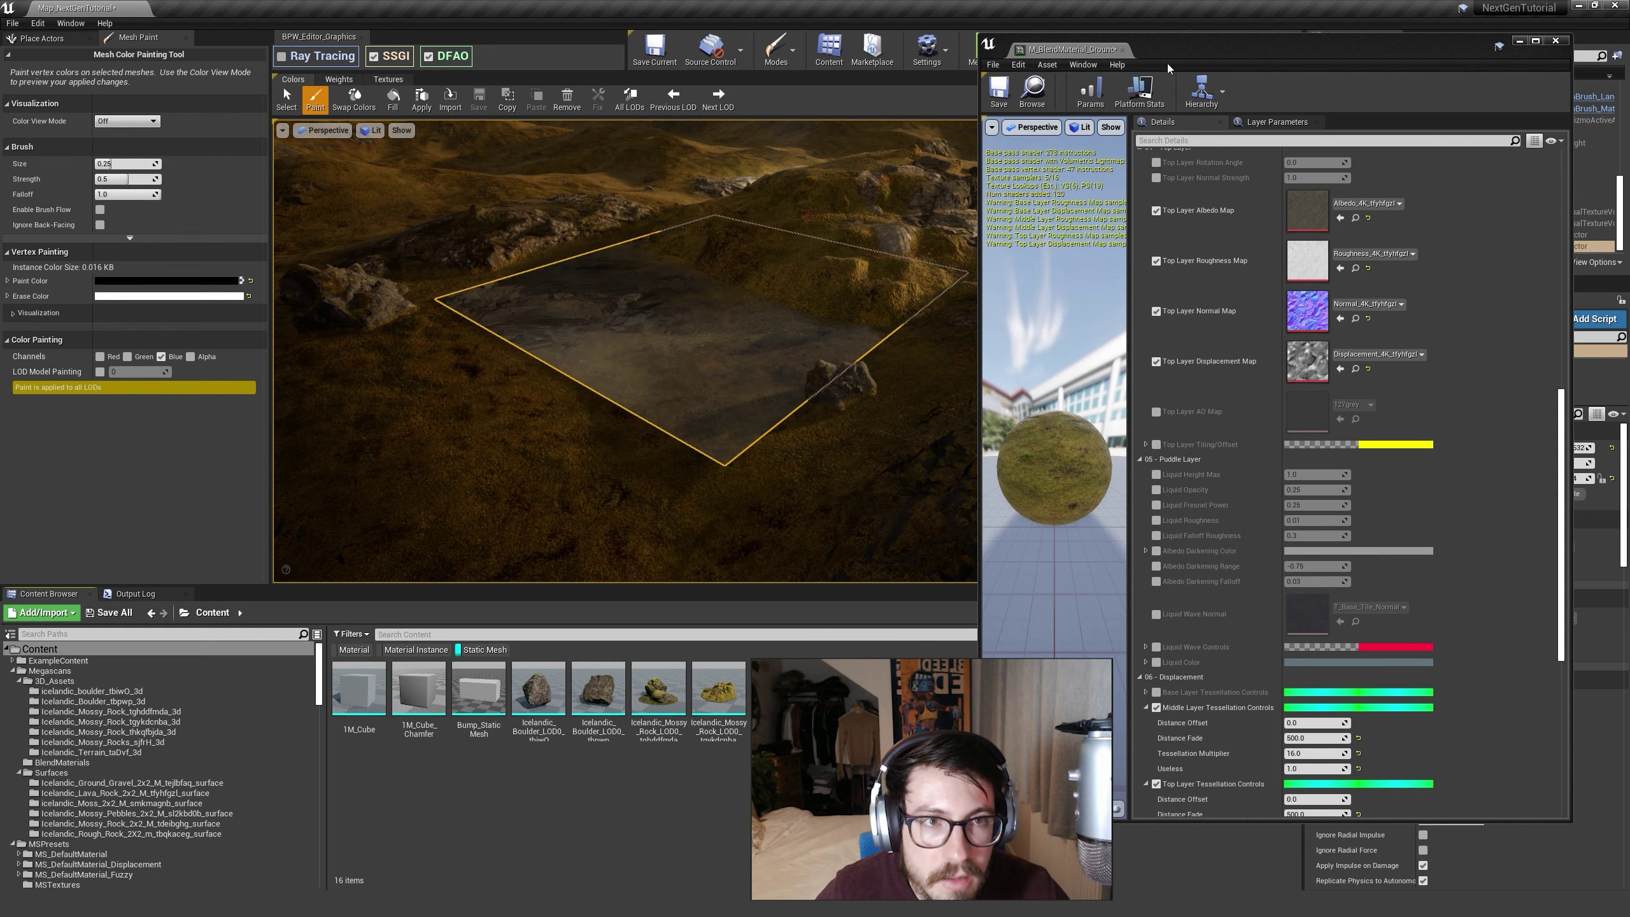
left_click_drag(1167, 67, 403, 105)
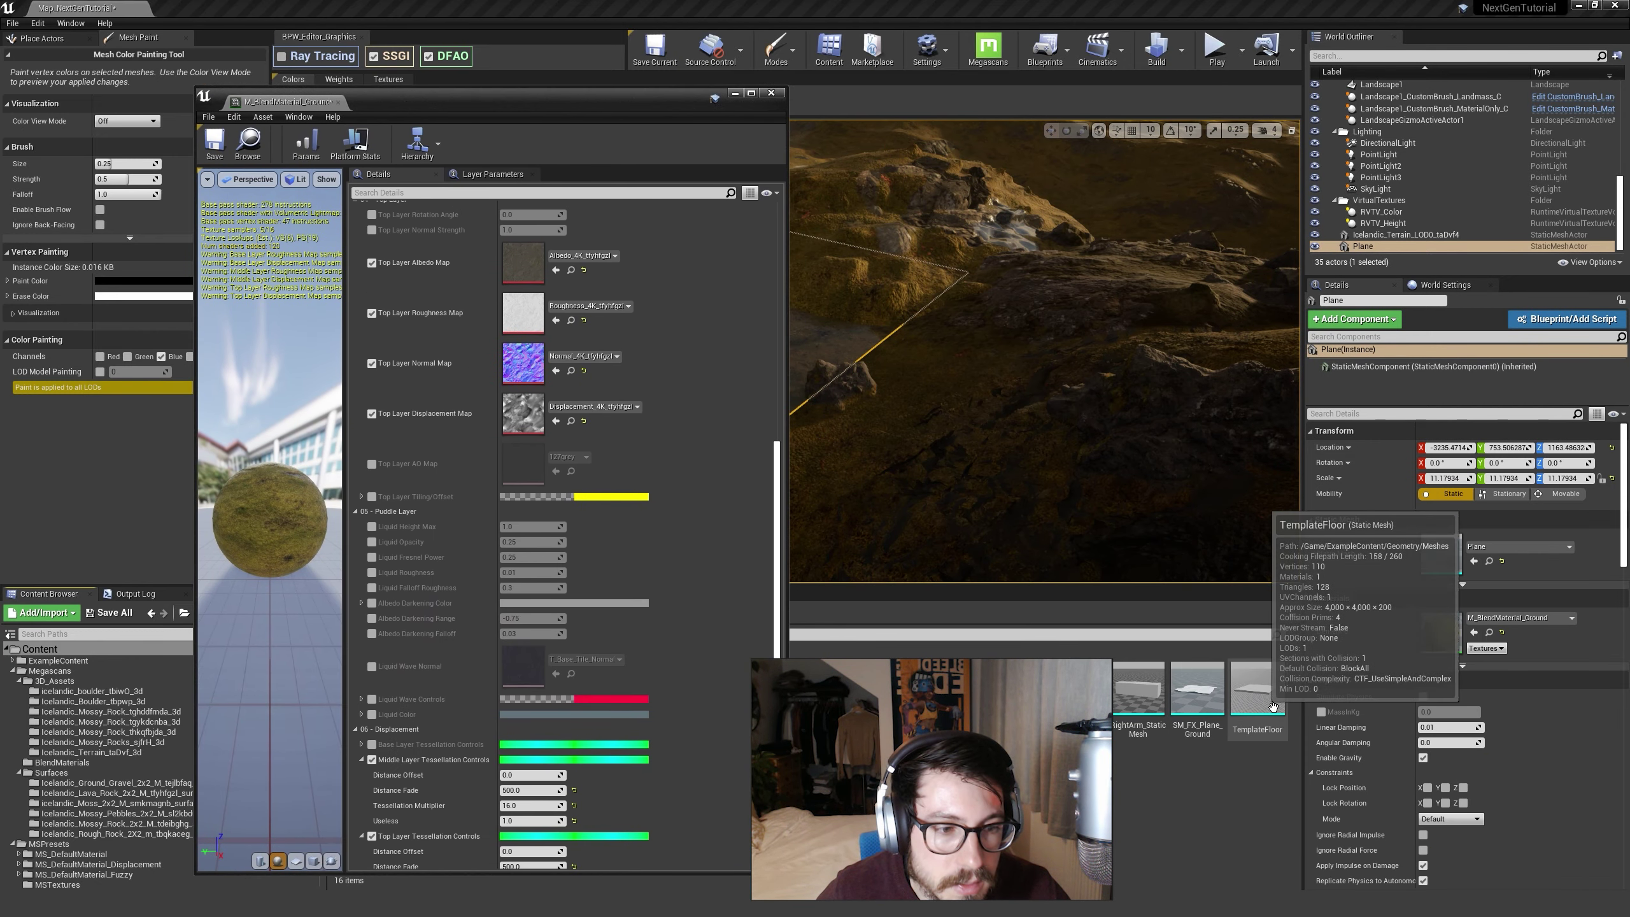
left_click_drag(1276, 706, 1479, 566)
Step: Set the floor plane's scale uniformly to 0.4 on all axes
key("w")
mouse_move(1011, 335)
right_mouse_down()
mouse_move(1016, 392)
mouse_move(1021, 360)
mouse_move(1014, 376)
right_mouse_up()
key("s")
key("w")
key("s")
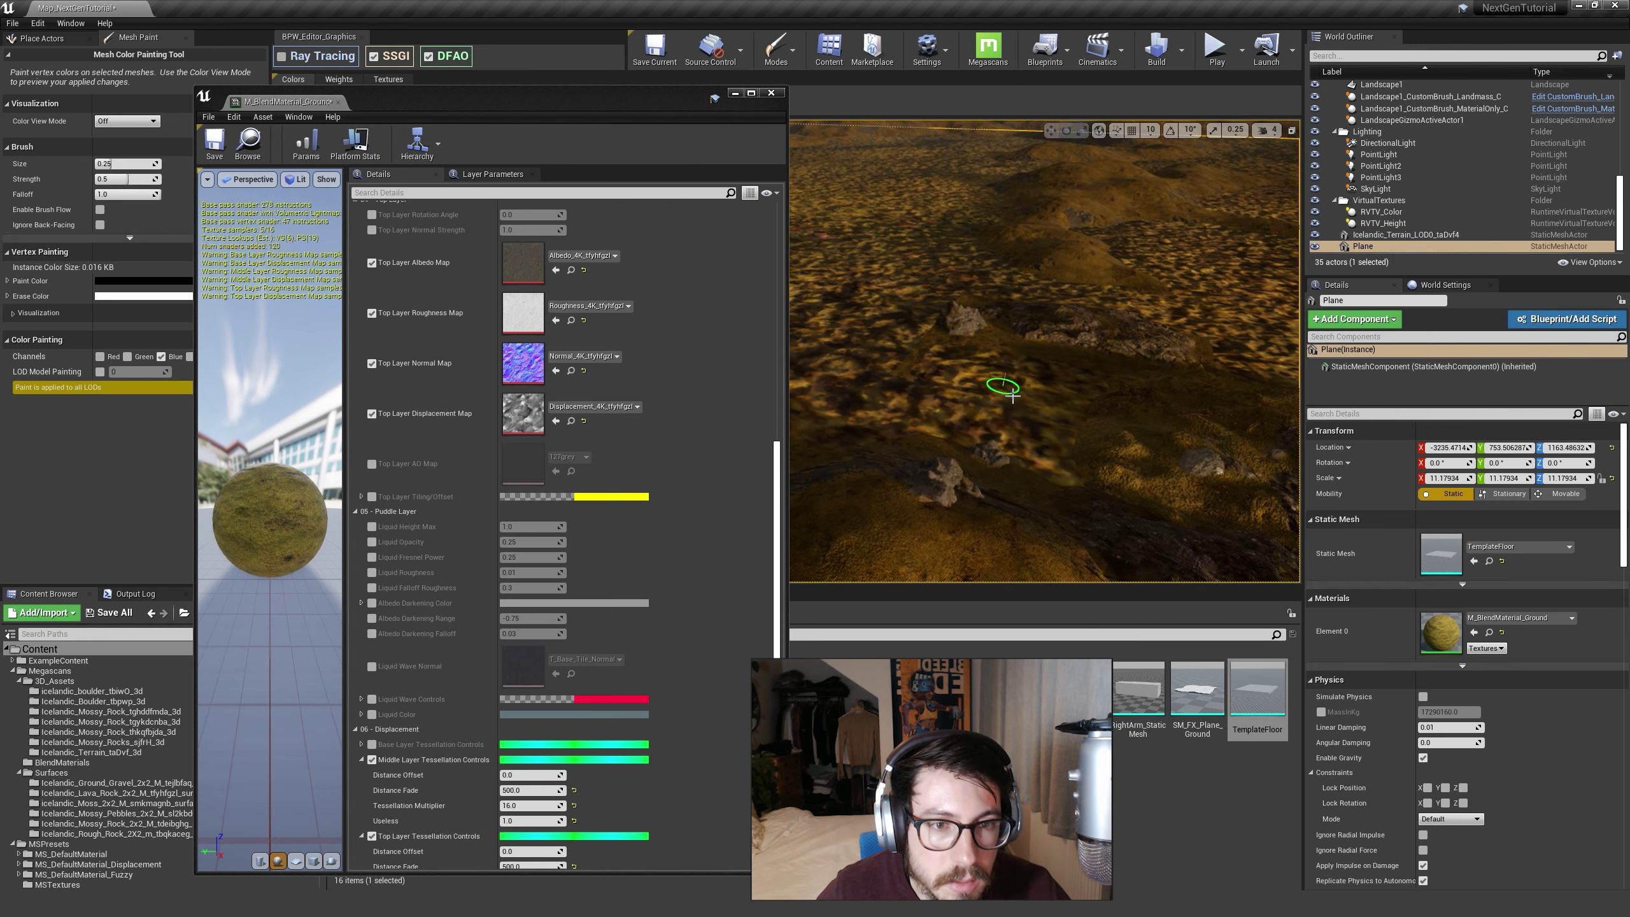
mouse_move(417, 96)
left_mouse_down()
mouse_move(631, 100)
mouse_move(1143, 57)
mouse_move(848, 47)
left_mouse_up()
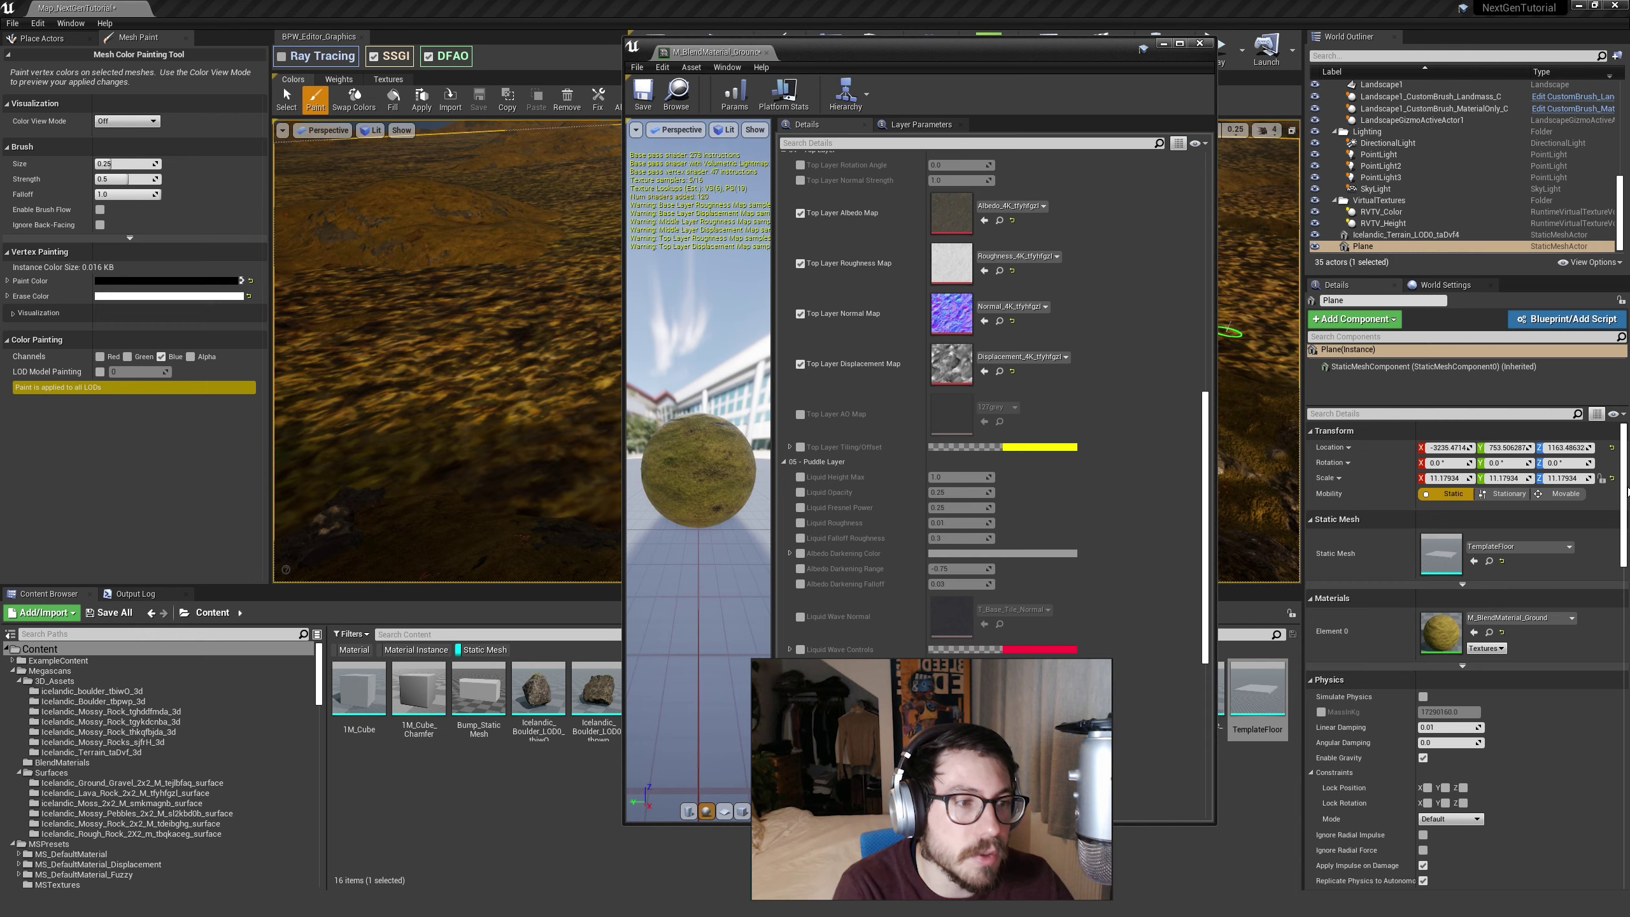
left_click(1582, 479)
type("1")
key("Return")
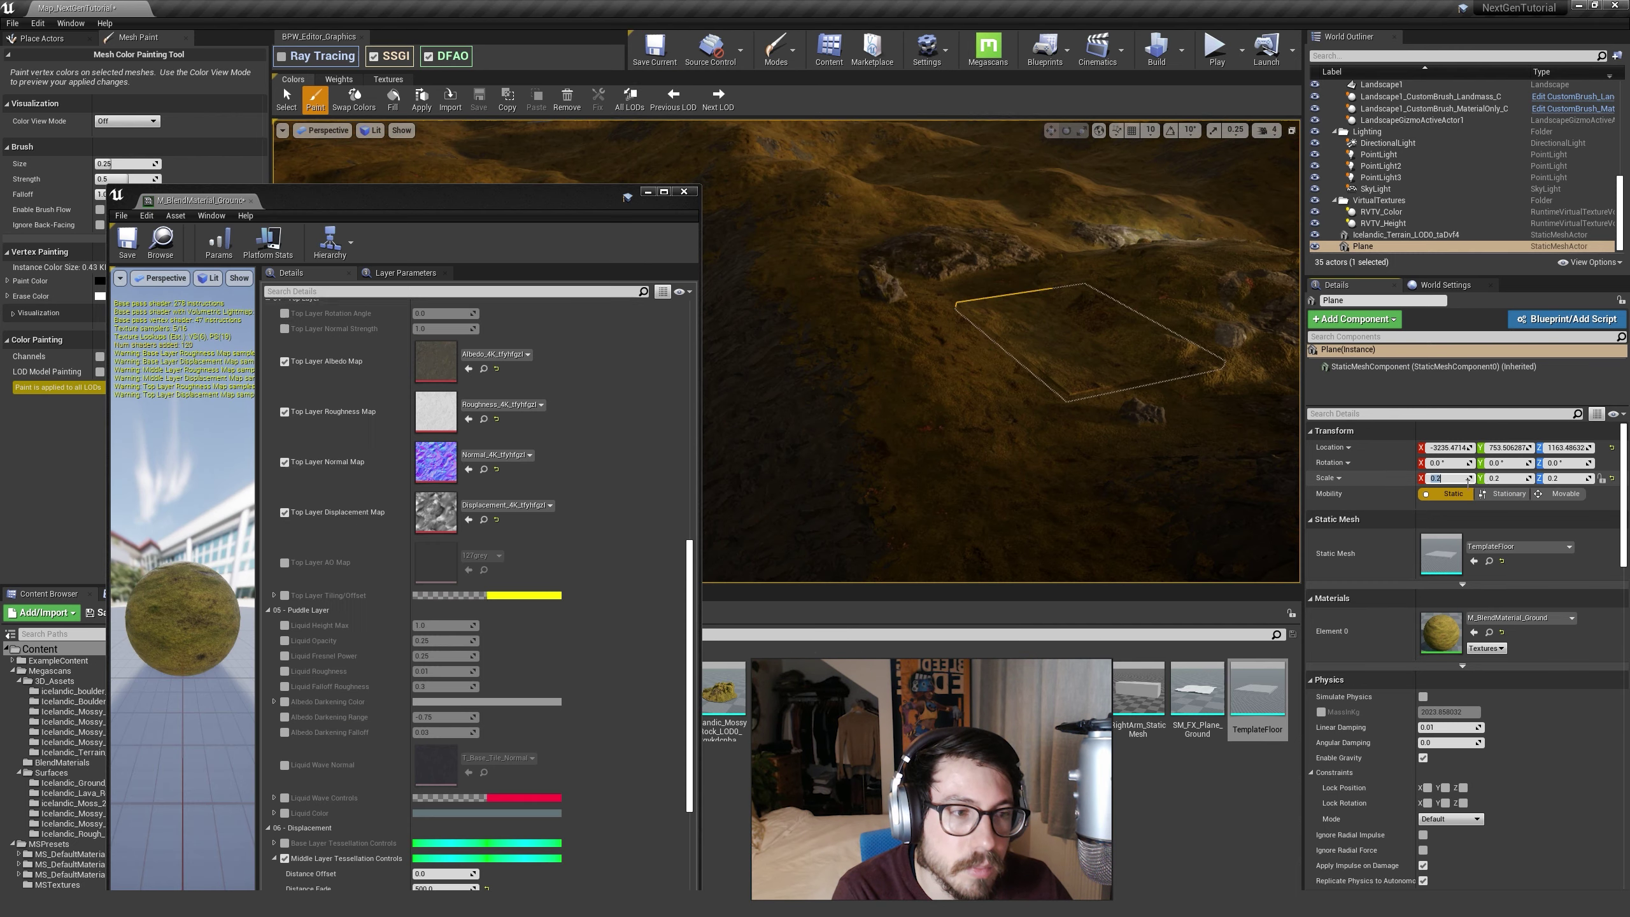
key("Return")
Step: Paint a puddle onto the rescaled floor in the Blue channel and put the material editor window away
mouse_move(854, 319)
right_mouse_down()
mouse_move(1011, 310)
mouse_move(941, 342)
right_mouse_up()
key("w")
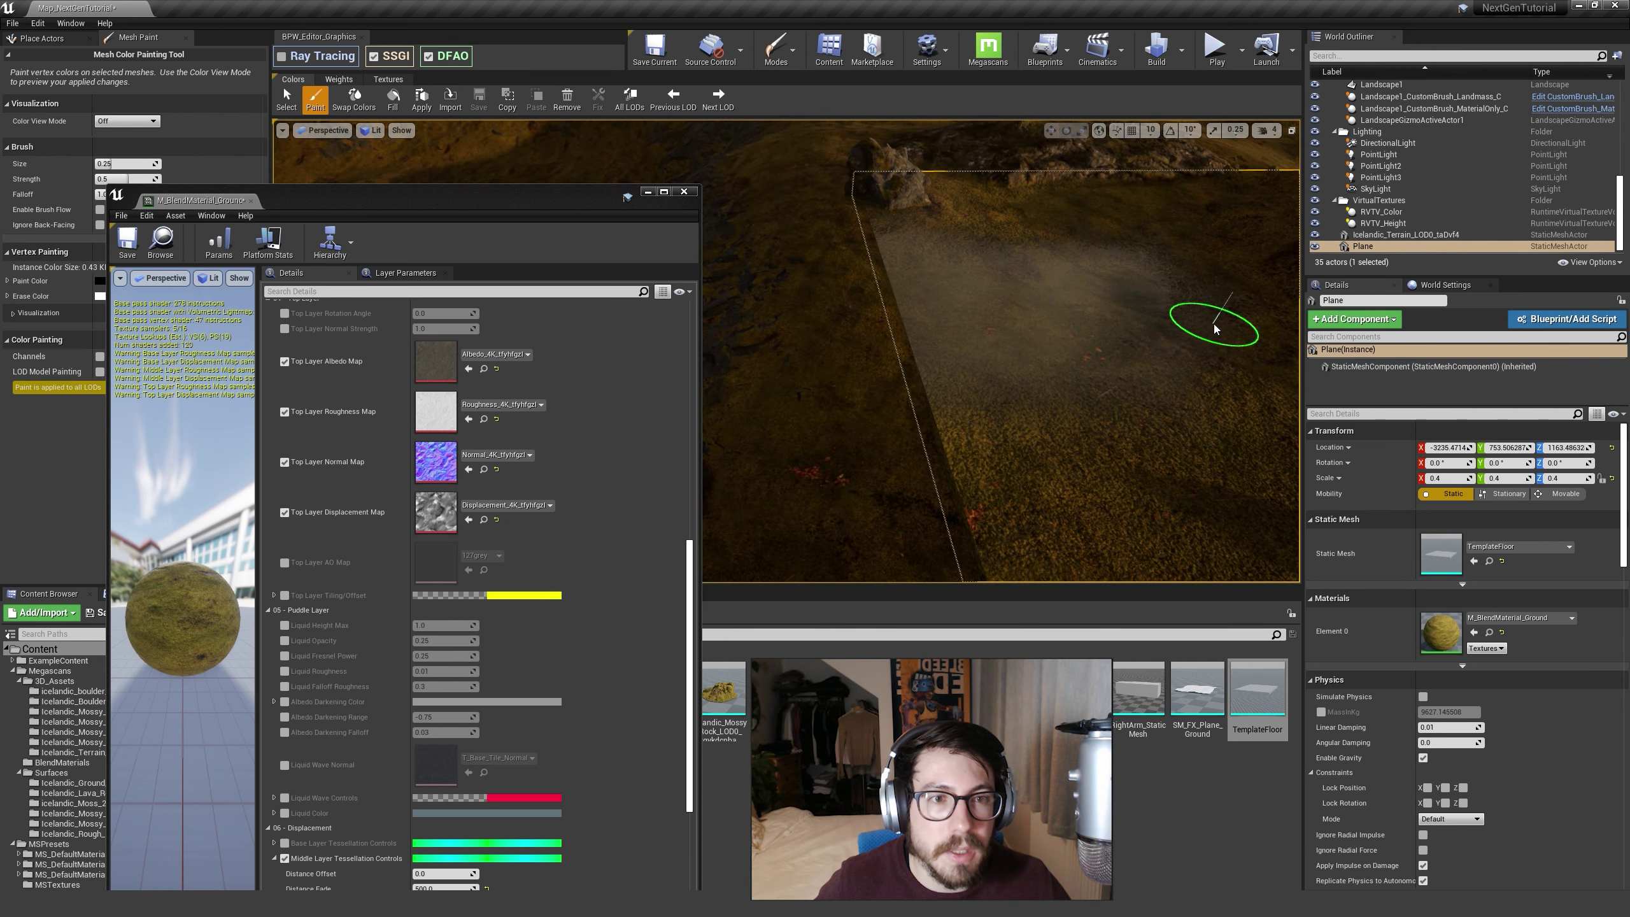
mouse_move(1276, 433)
right_mouse_down()
mouse_move(1059, 375)
mouse_move(848, 369)
mouse_move(965, 368)
mouse_move(712, 385)
mouse_move(717, 477)
mouse_move(735, 302)
mouse_move(746, 354)
mouse_move(779, 364)
mouse_move(755, 297)
right_mouse_up()
key("x")
key("s")
key("w")
key("x")
left_click_drag(448, 192, 1311, 44)
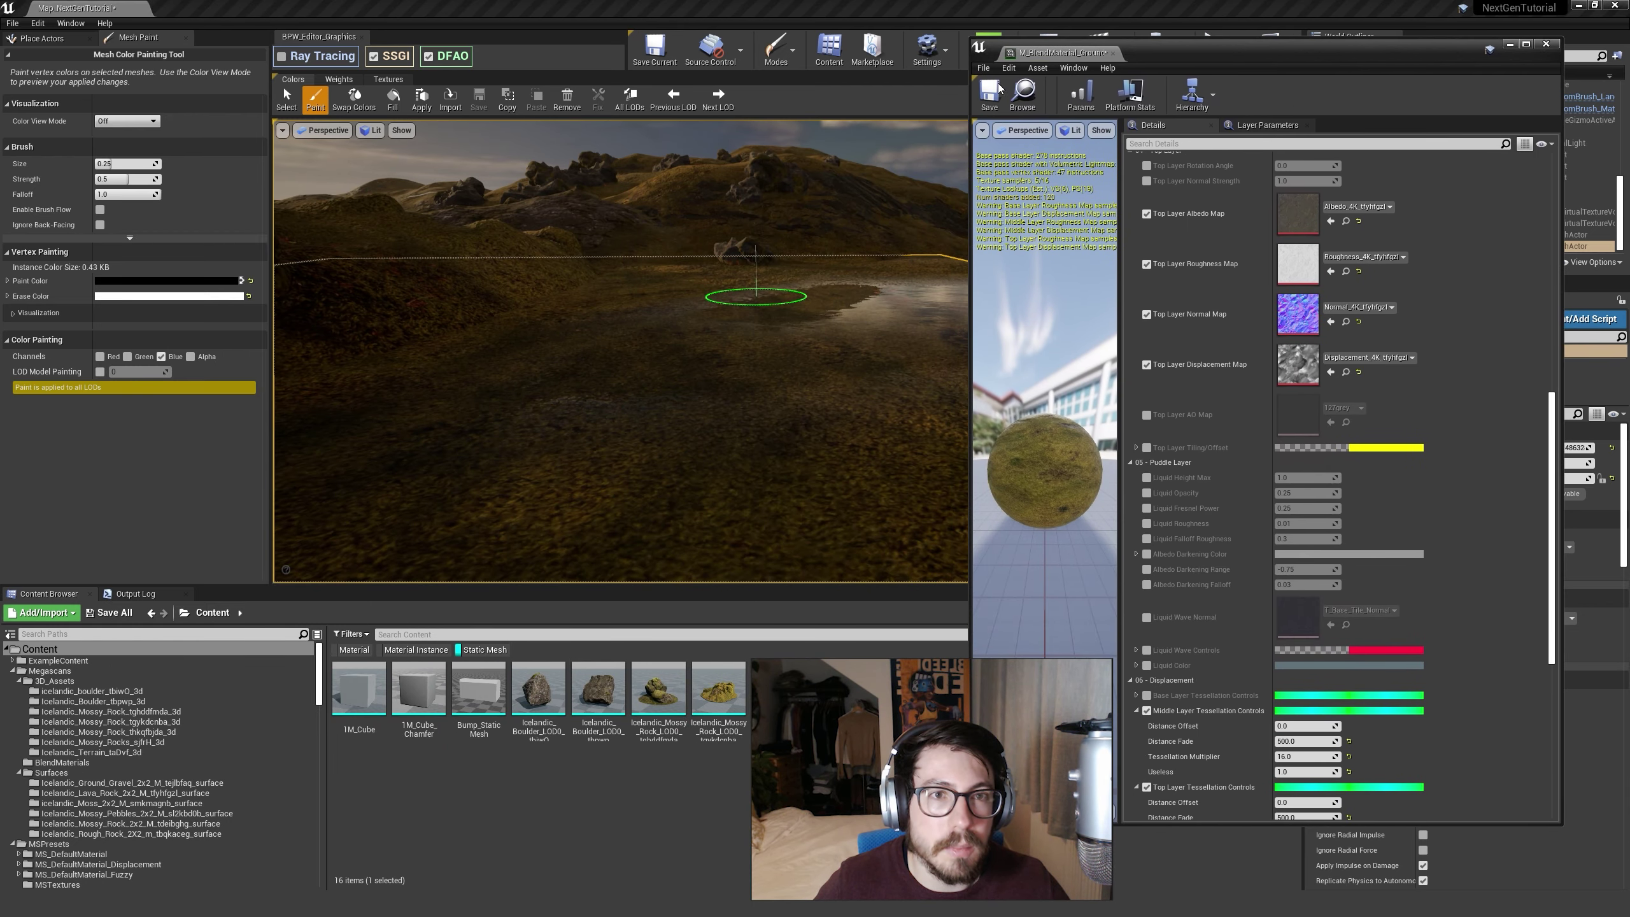
left_click(1511, 44)
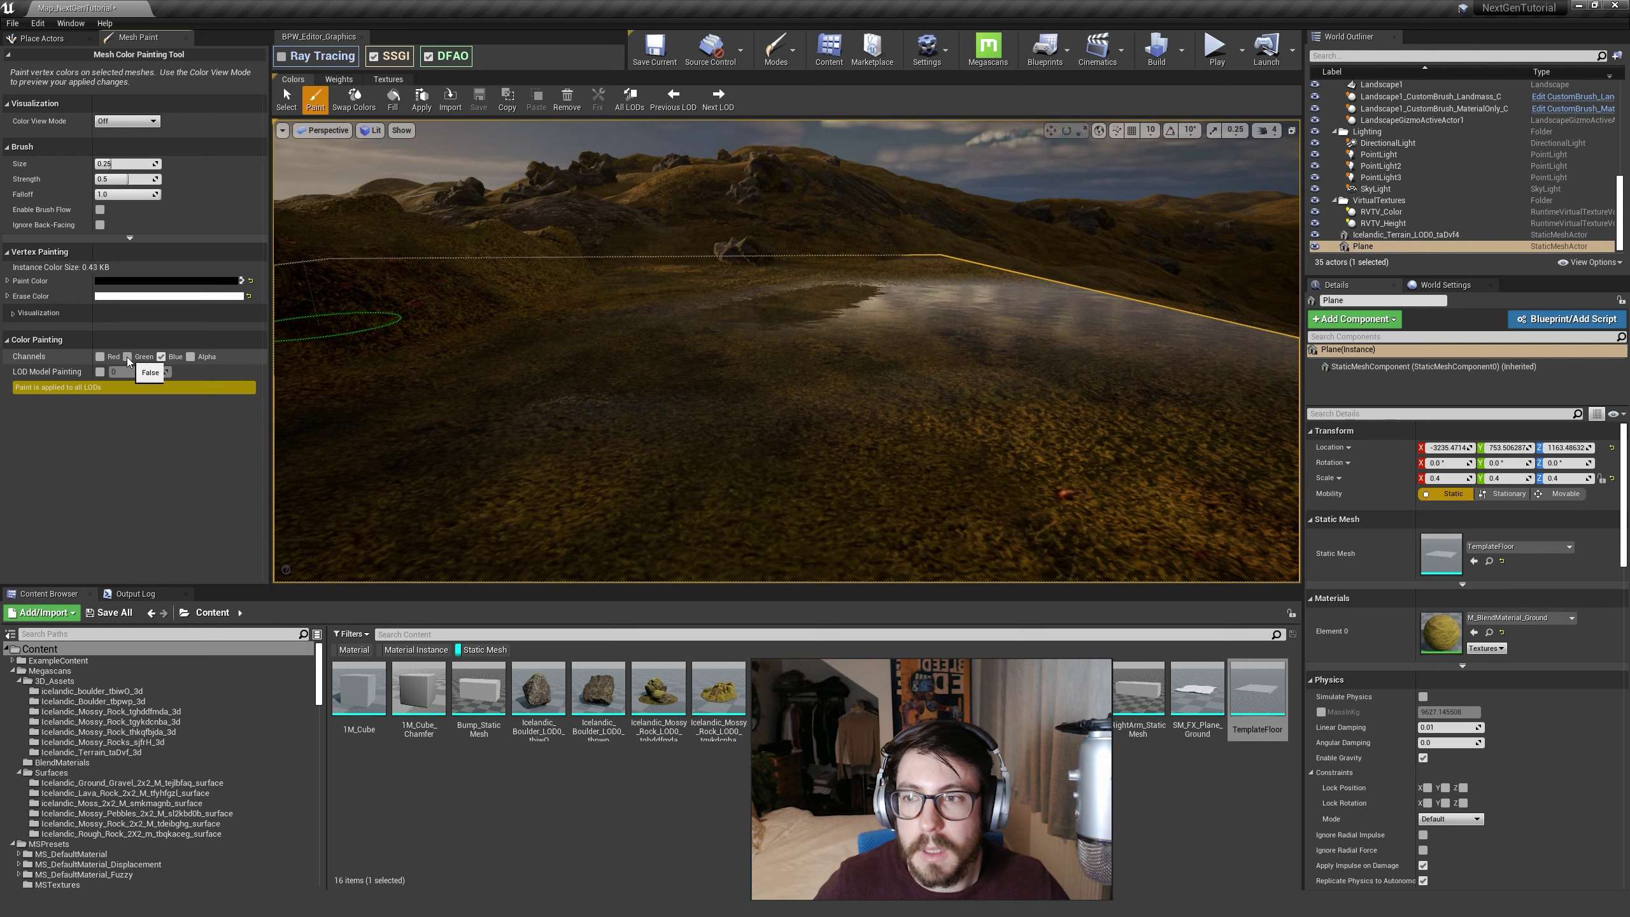
Step: Switch painting to the Red channel only, set the brush size to about 0.53, and paint a rock area across the floor
left_click(162, 357)
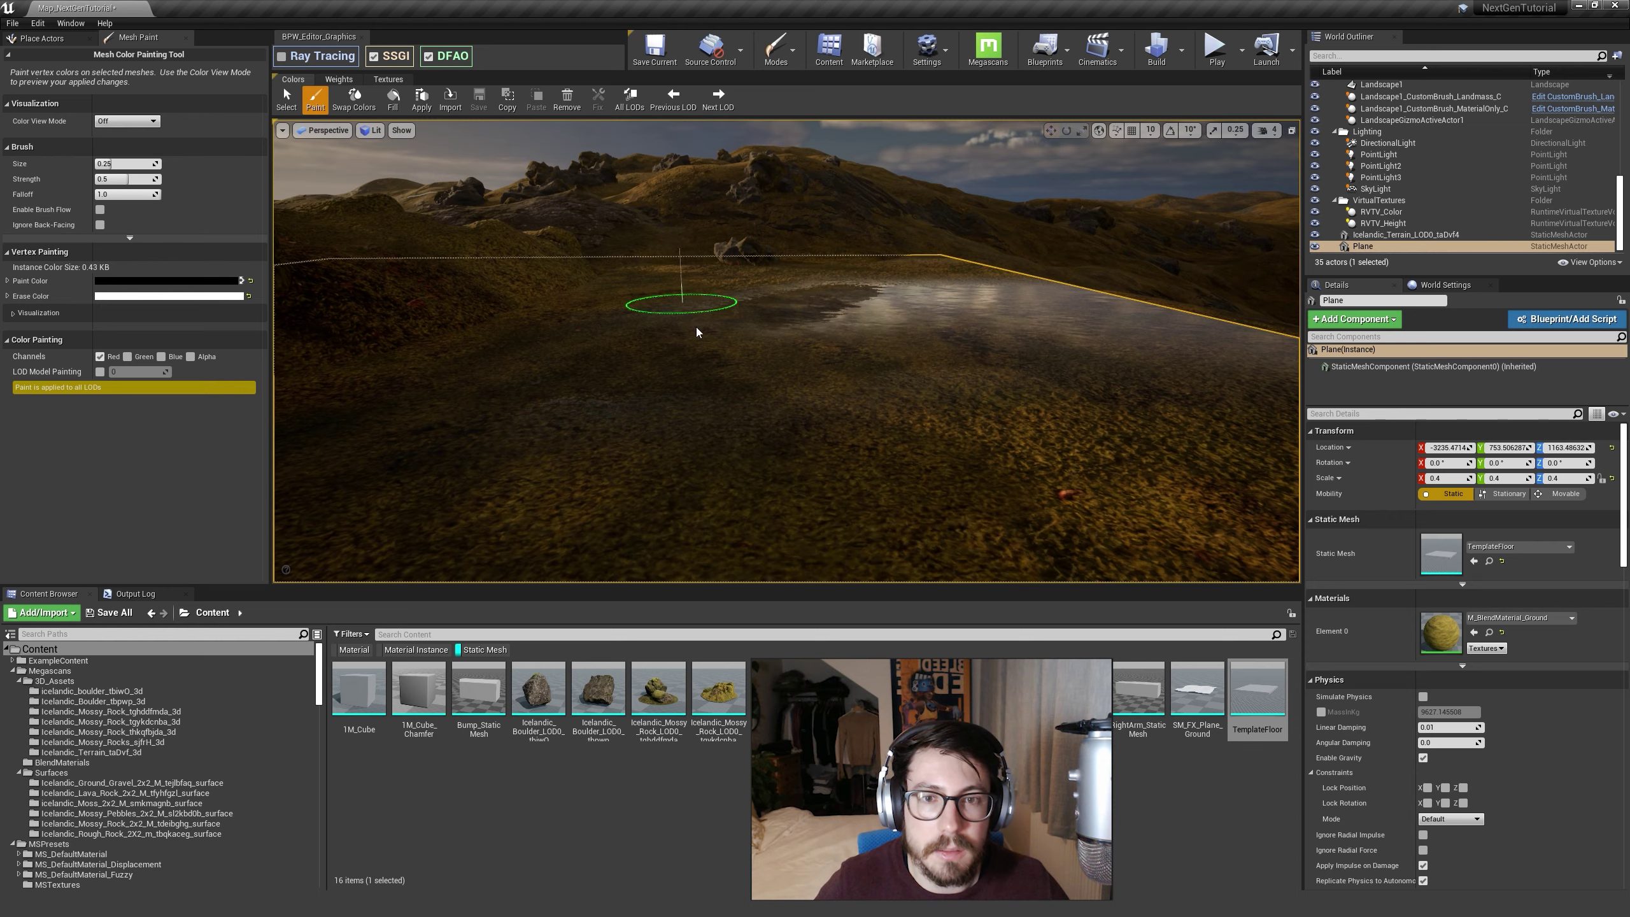
right_click_drag(698, 332, 830, 431)
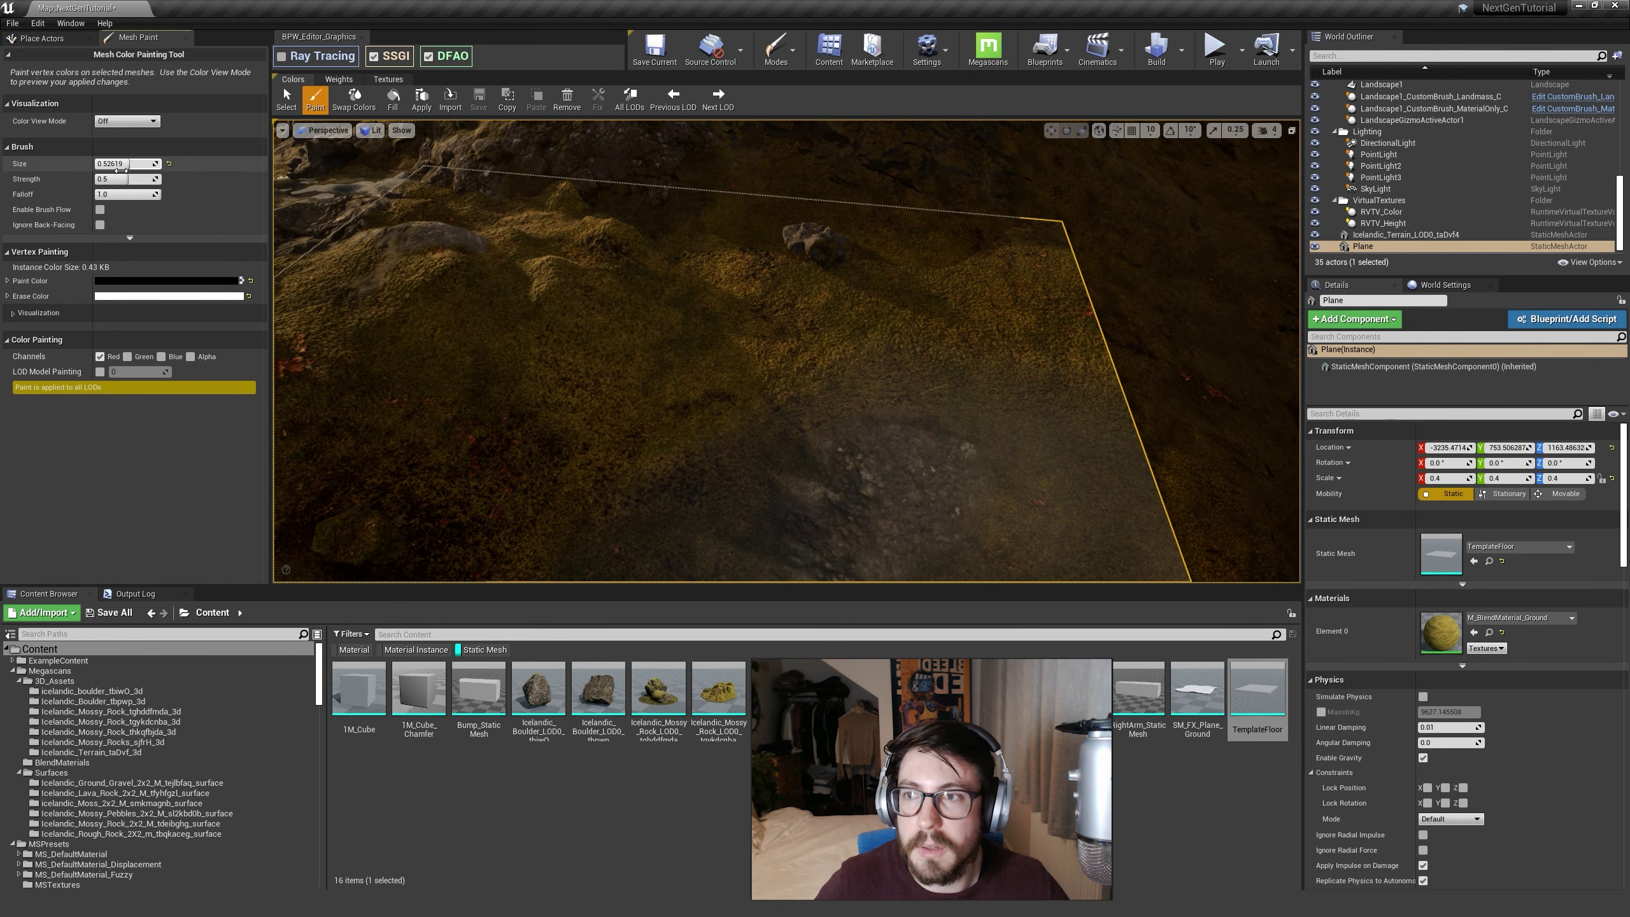
left_click_drag(1089, 388, 1093, 407)
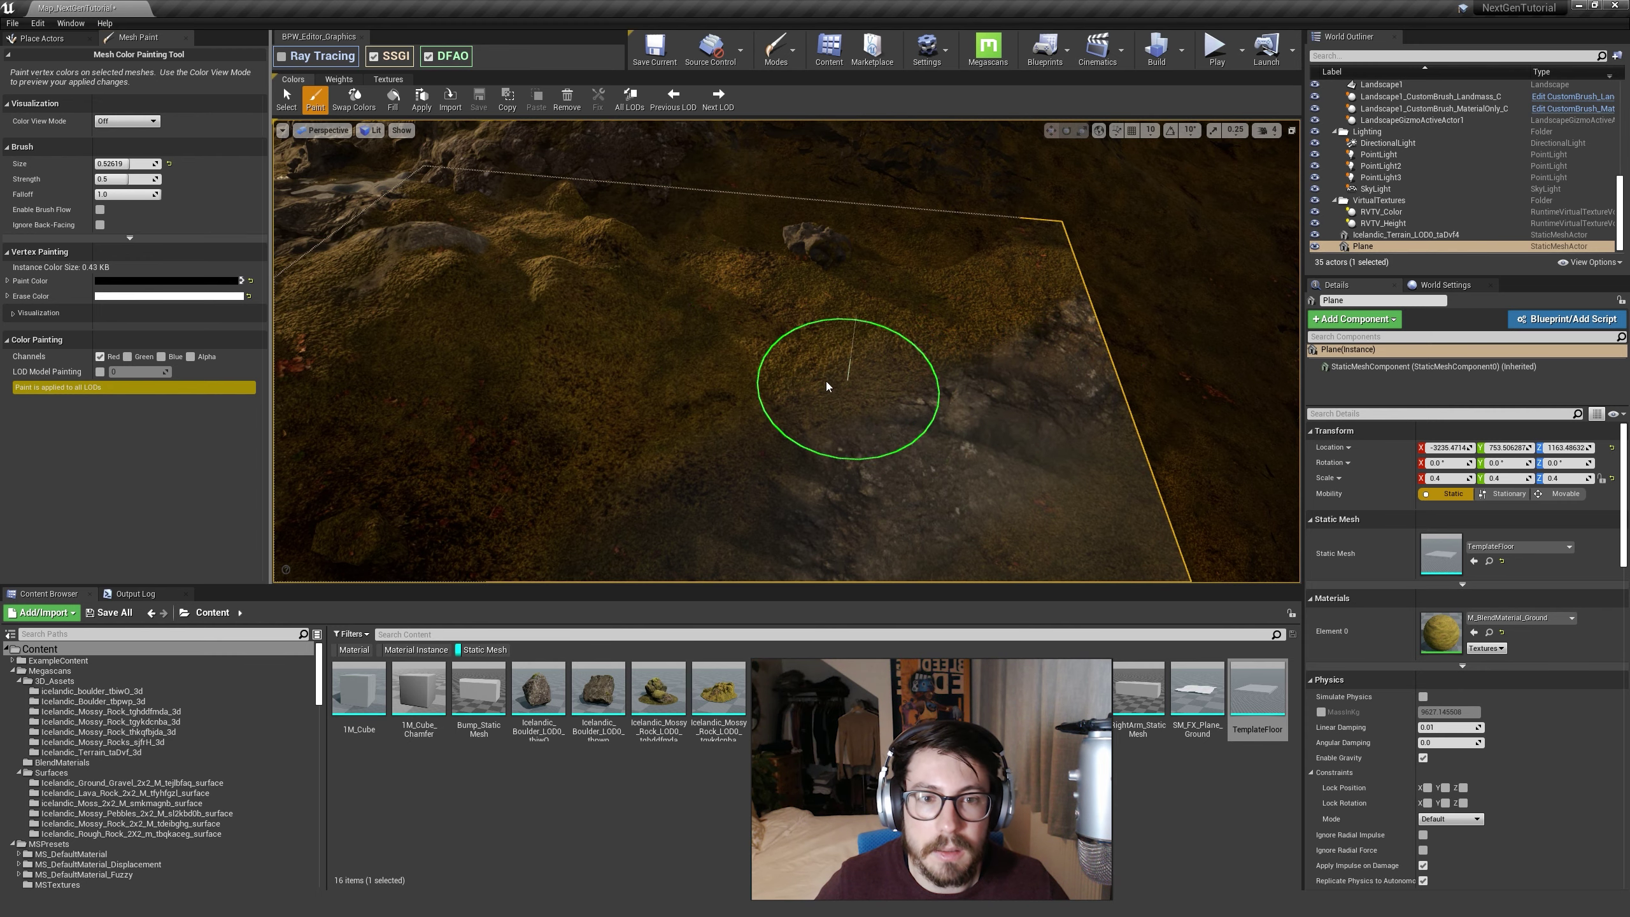
mouse_move(619, 473)
left_mouse_down()
mouse_move(778, 373)
mouse_move(1072, 280)
left_mouse_up()
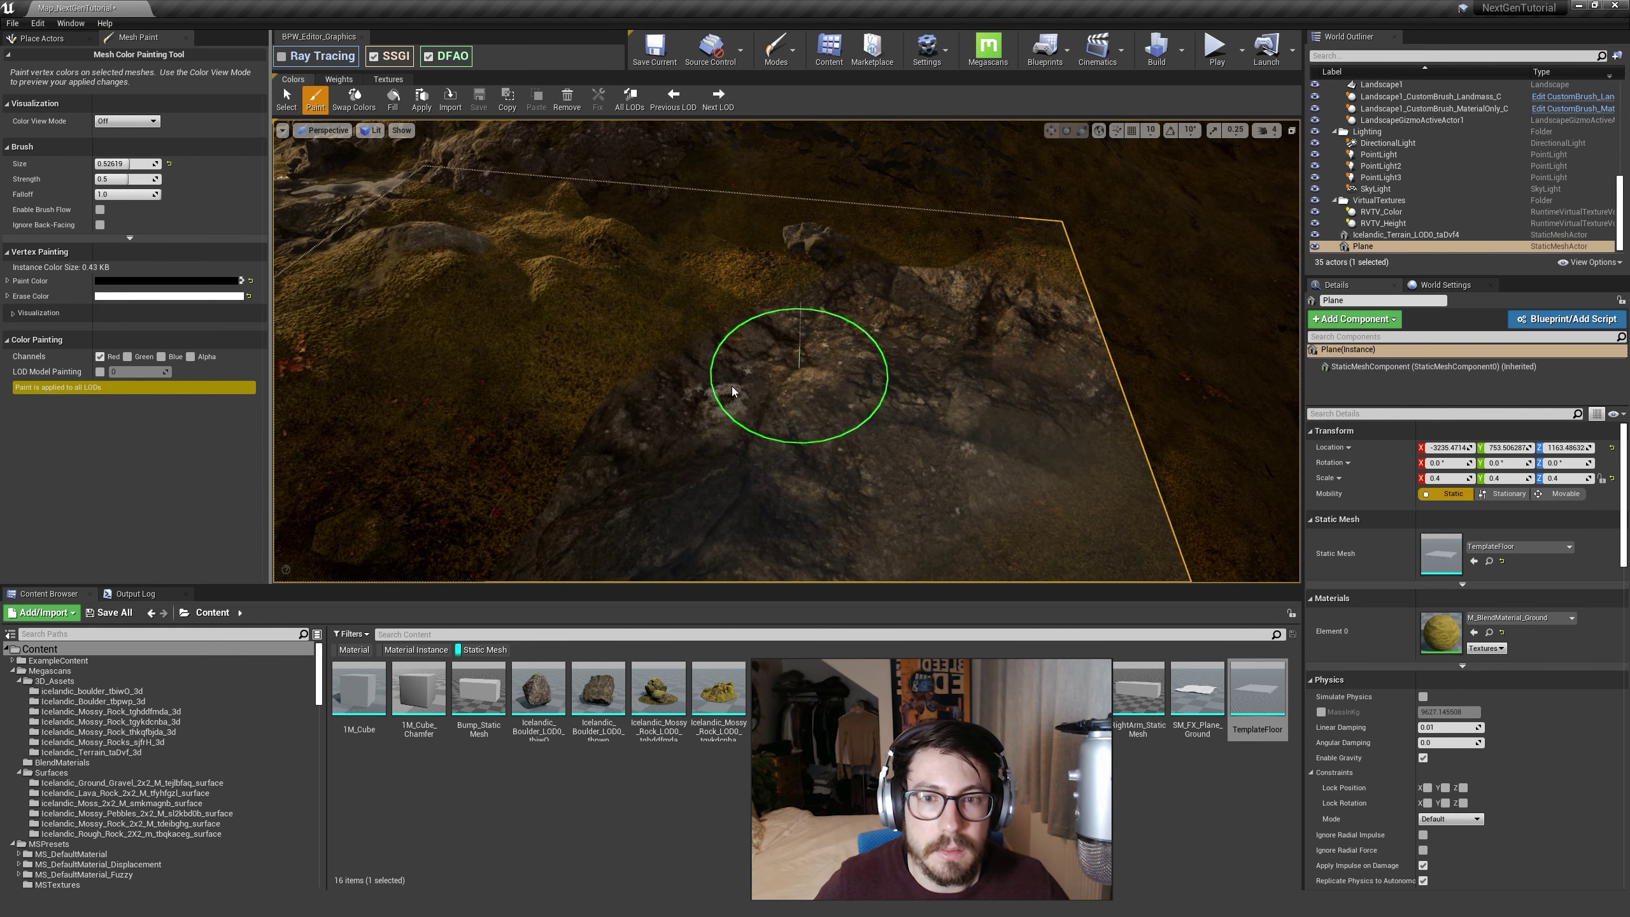
Step: Return to Select mode and move the floor plane along its Y axis to about 189.9
mouse_move(727, 431)
right_mouse_down()
mouse_move(655, 472)
mouse_move(726, 437)
mouse_move(661, 431)
mouse_move(694, 411)
right_mouse_up()
key("s")
left_click(780, 55)
left_click(794, 91)
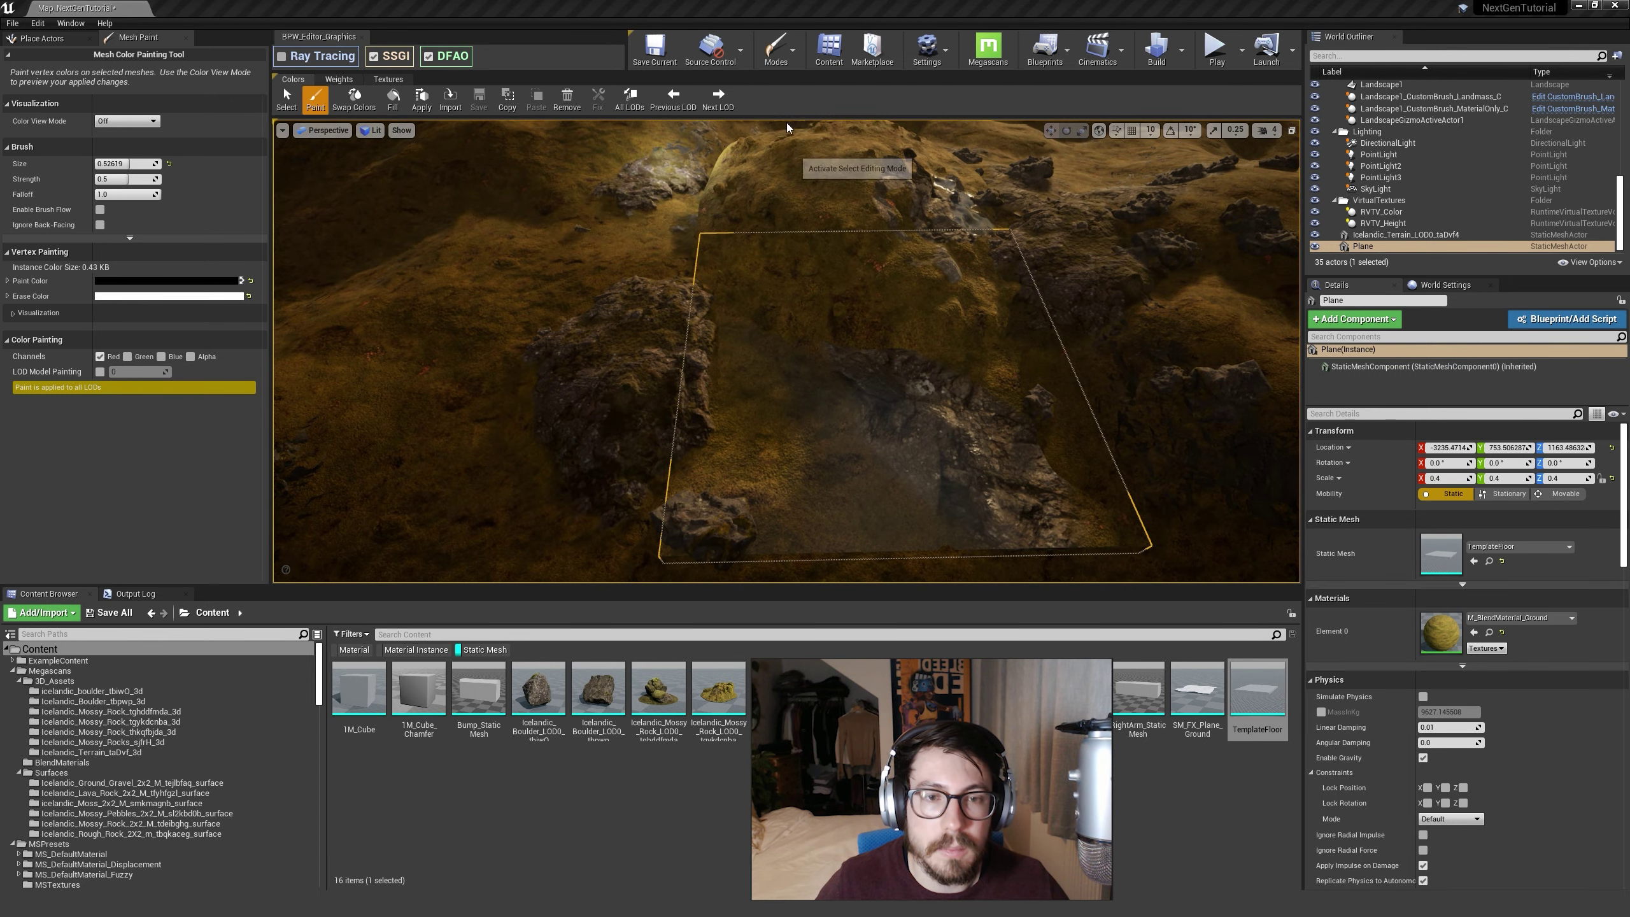
left_click_drag(876, 304, 883, 431)
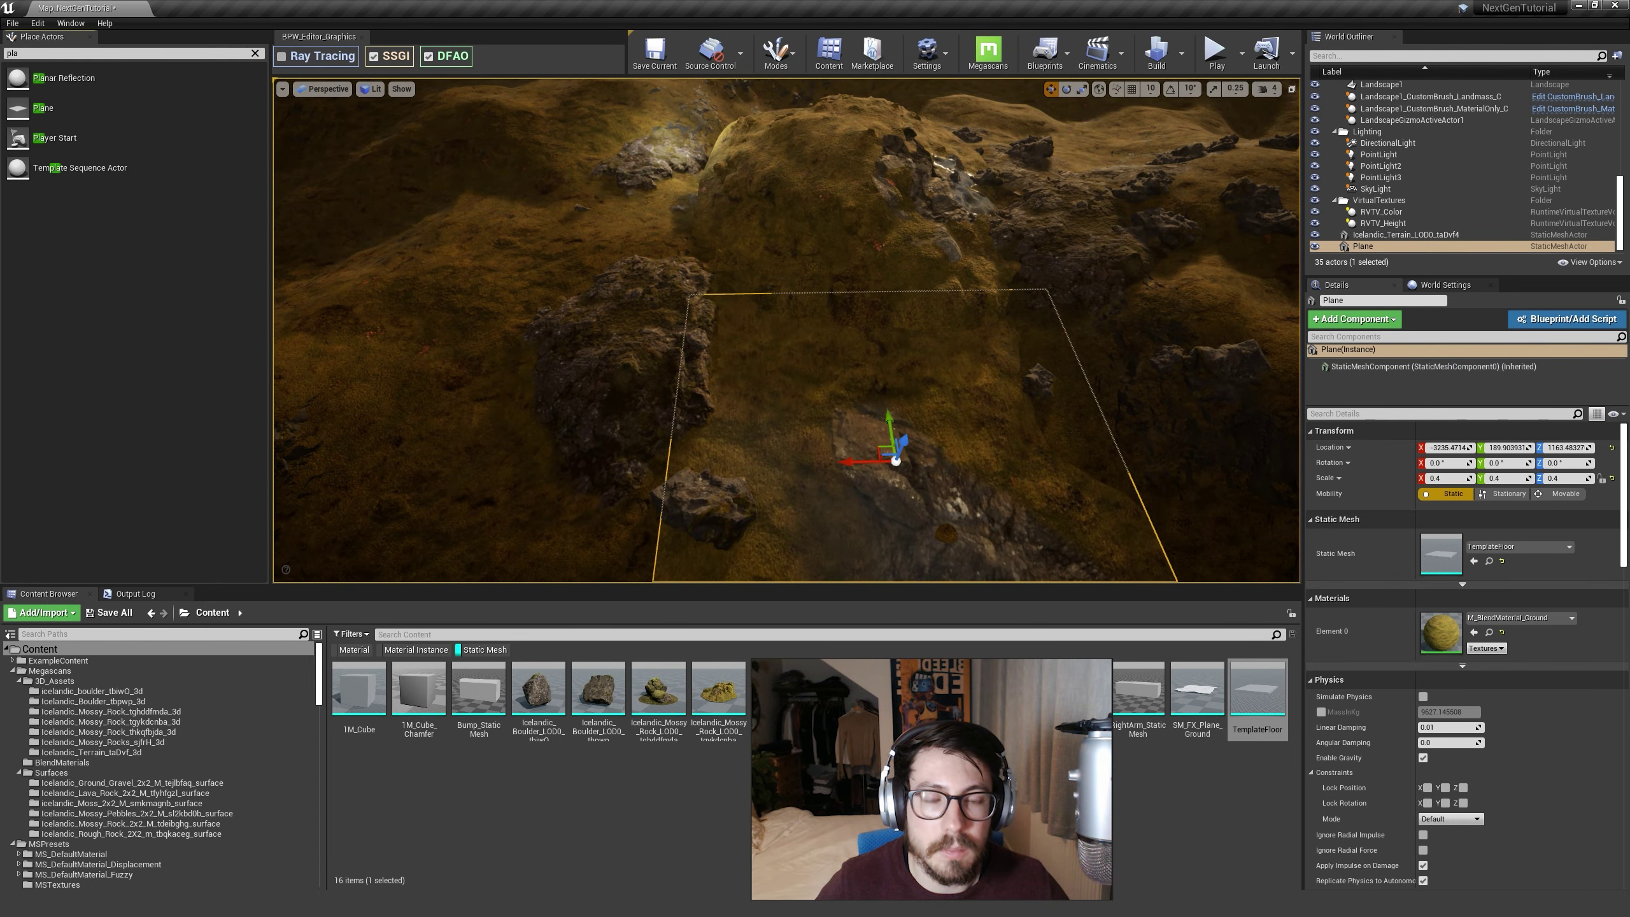
right_click_drag(950, 498, 1027, 552)
key("w")
key("f")
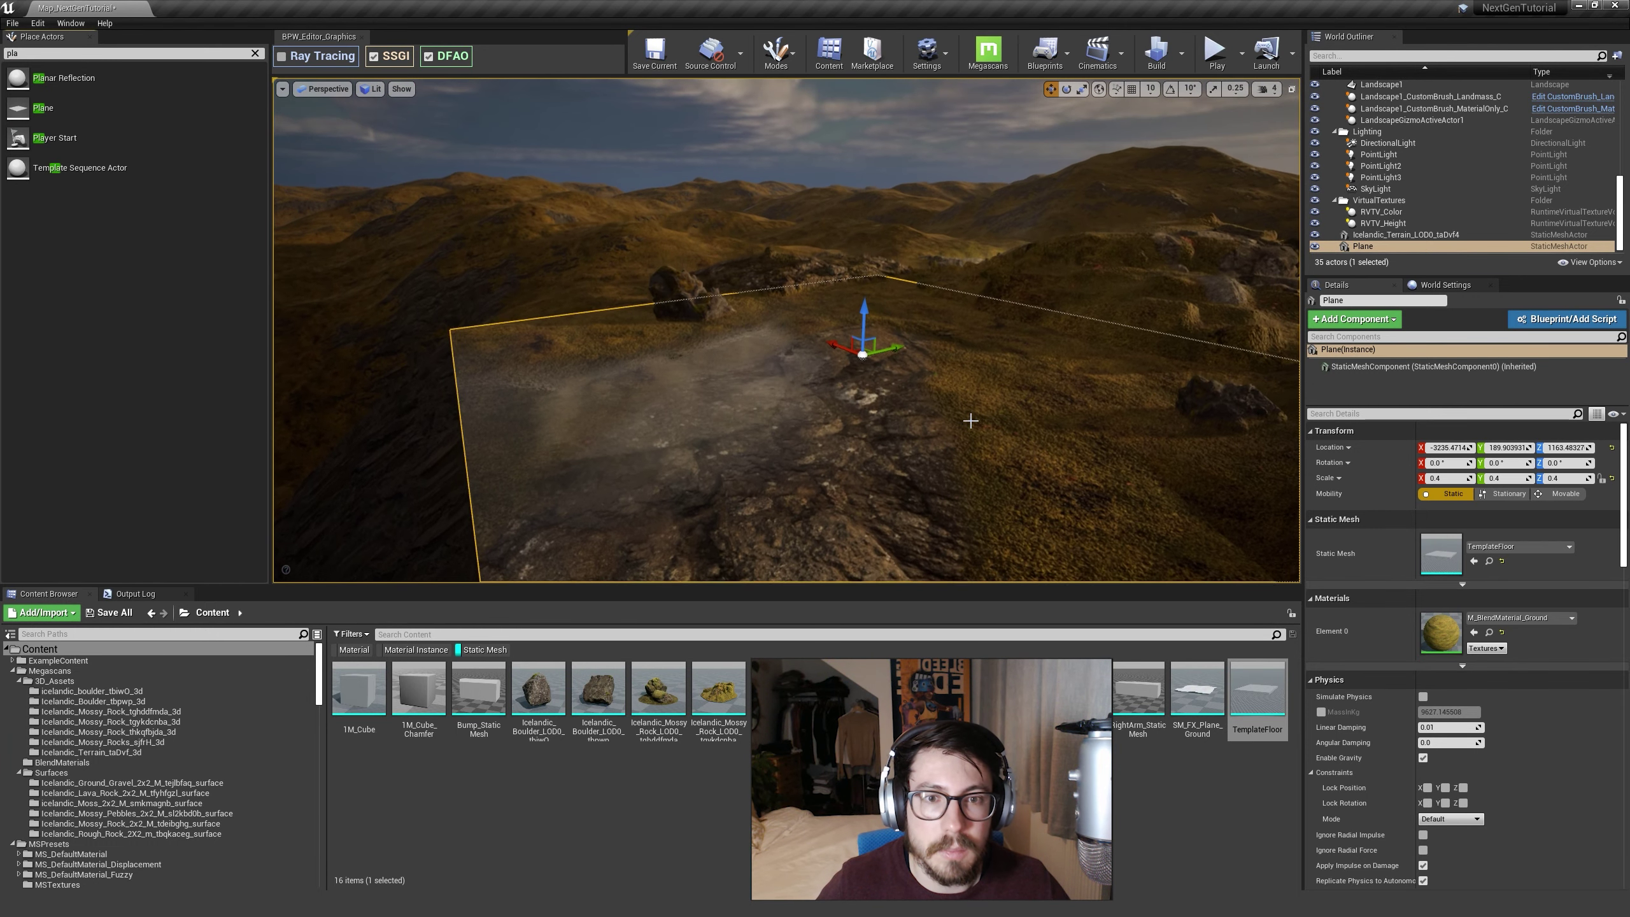
Step: Reopen Mesh Paint mode and extend the painted rock area across the floor in the Red channel
left_click(787, 64)
left_click(800, 156)
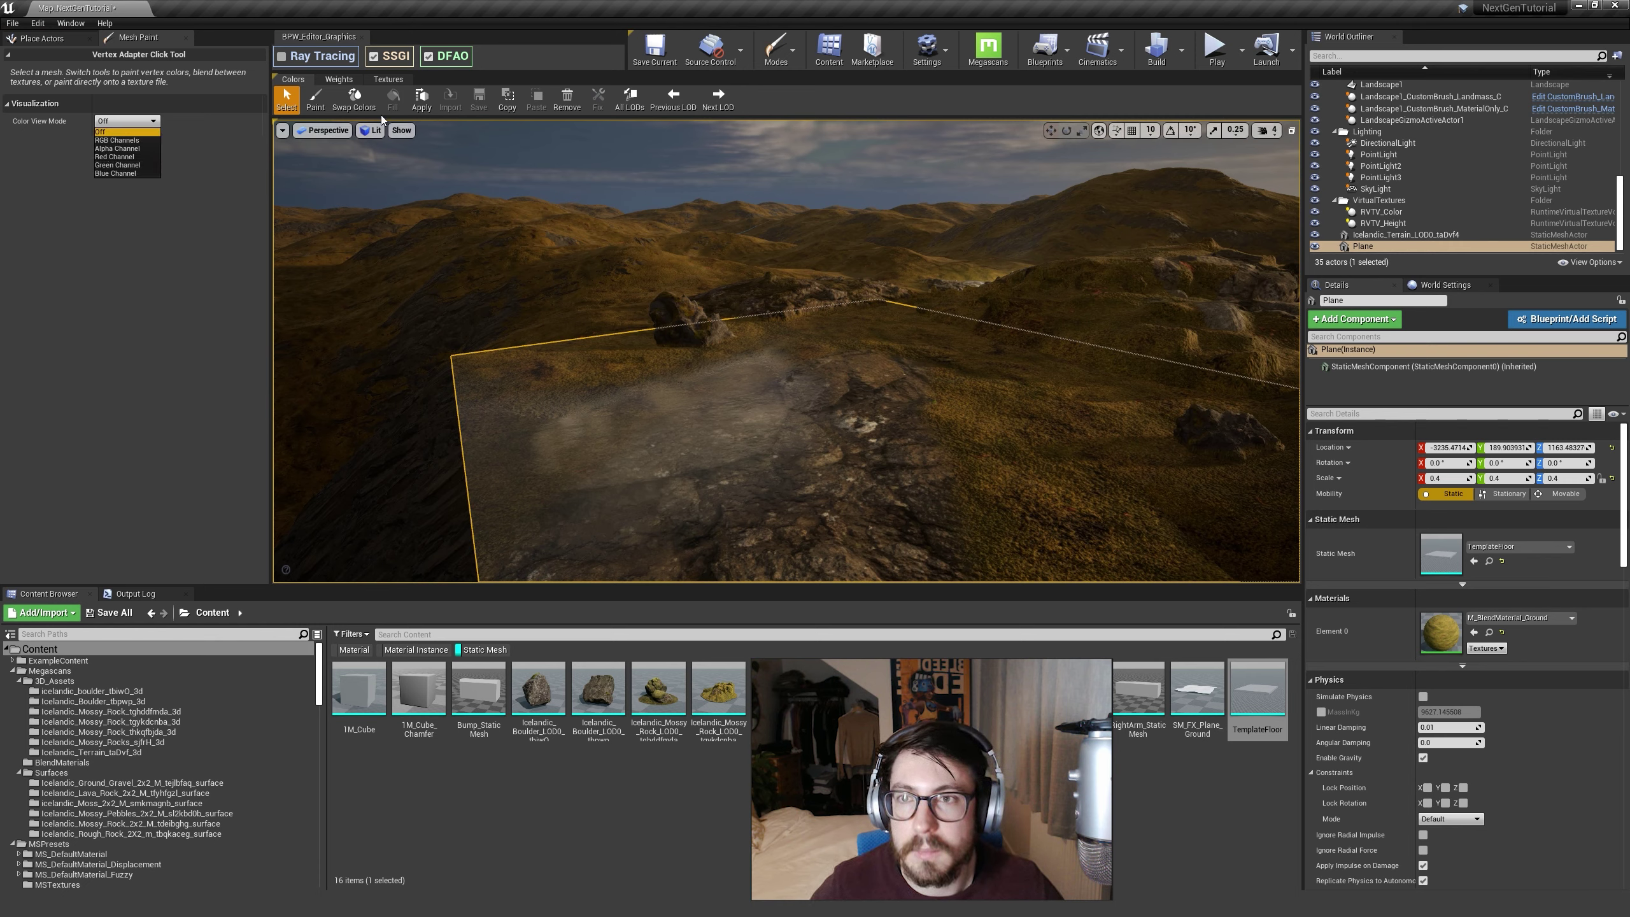
left_click(318, 99)
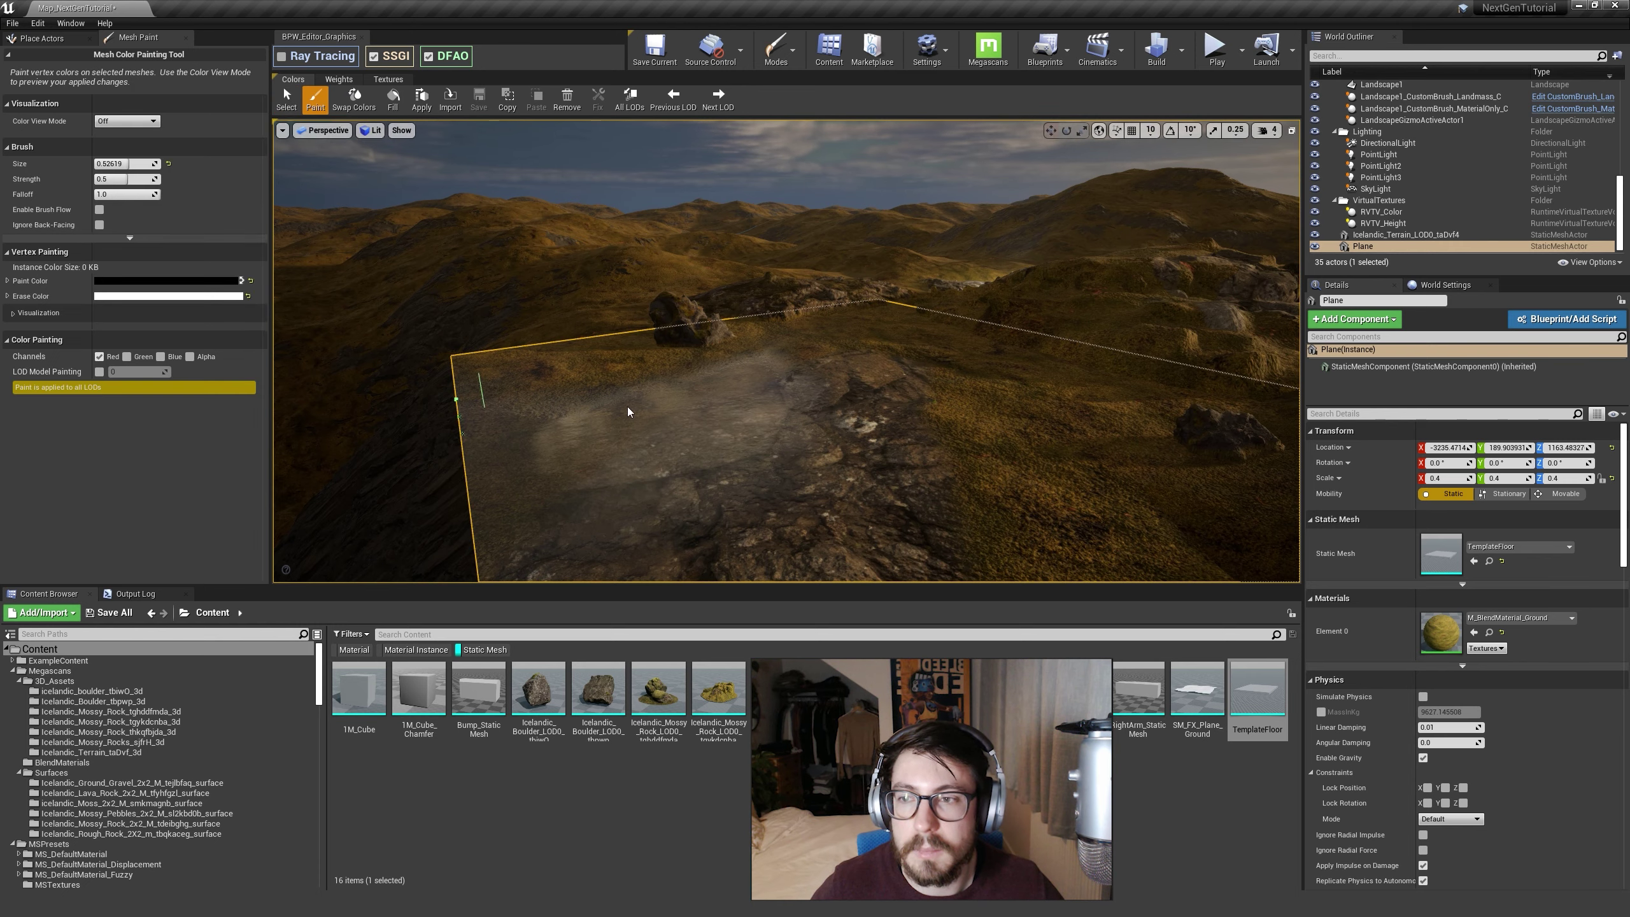
key("w")
right_click_drag(895, 349, 905, 459)
left_click_drag(654, 321, 450, 271)
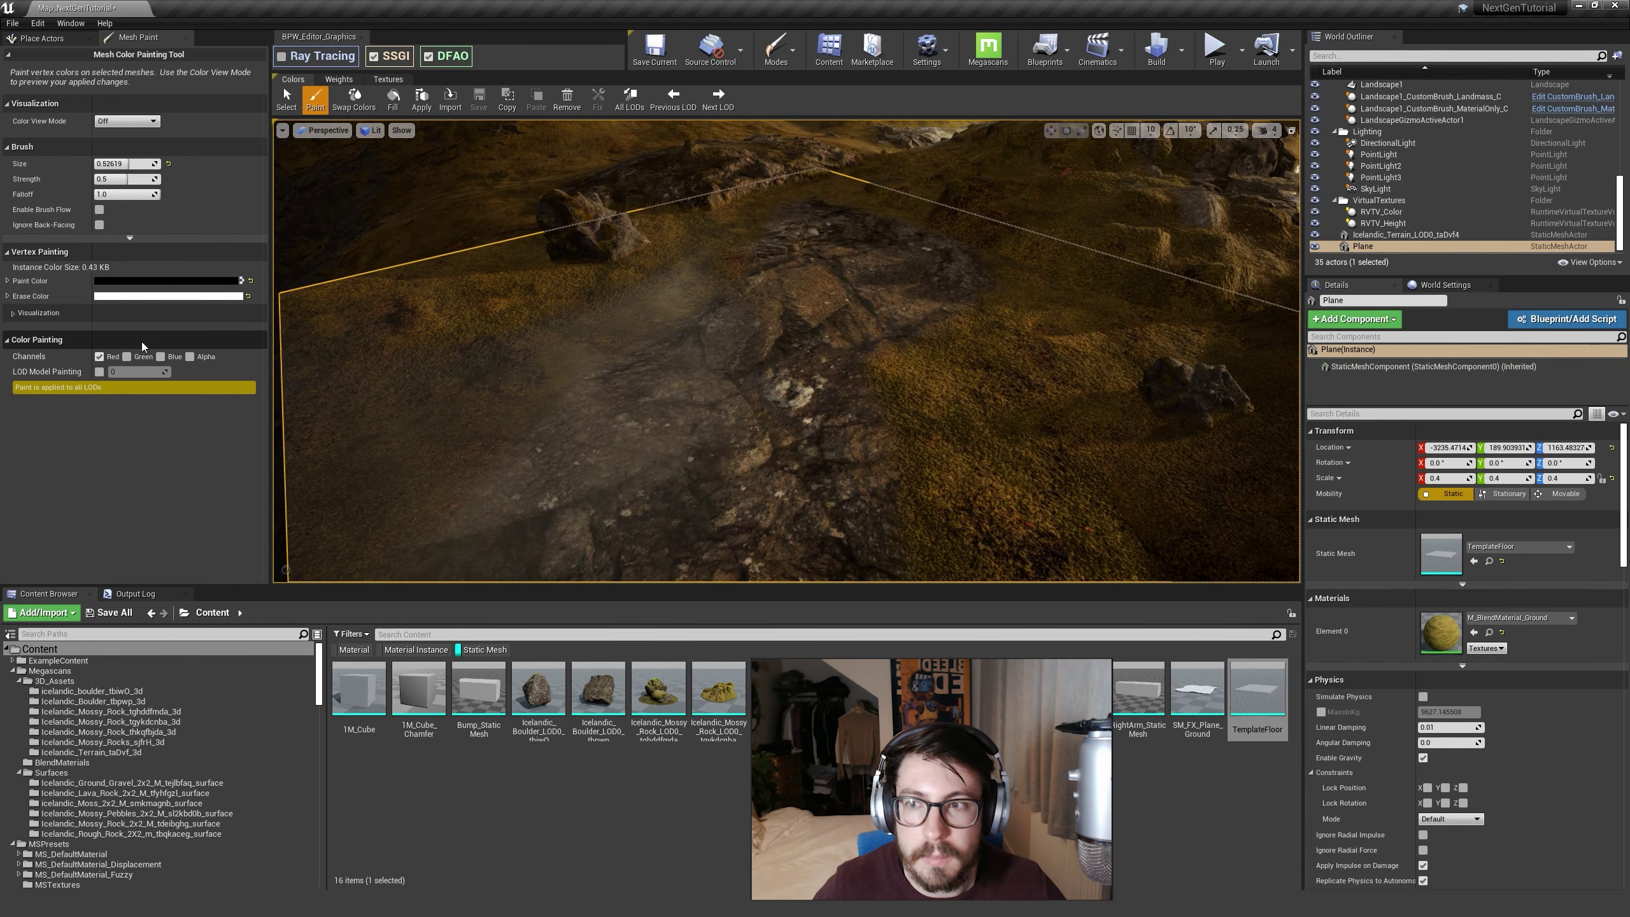
Step: Switch painting to the Blue channel only and paint puddles beside the rocky strip on the floor
left_click(100, 357)
left_click(162, 357)
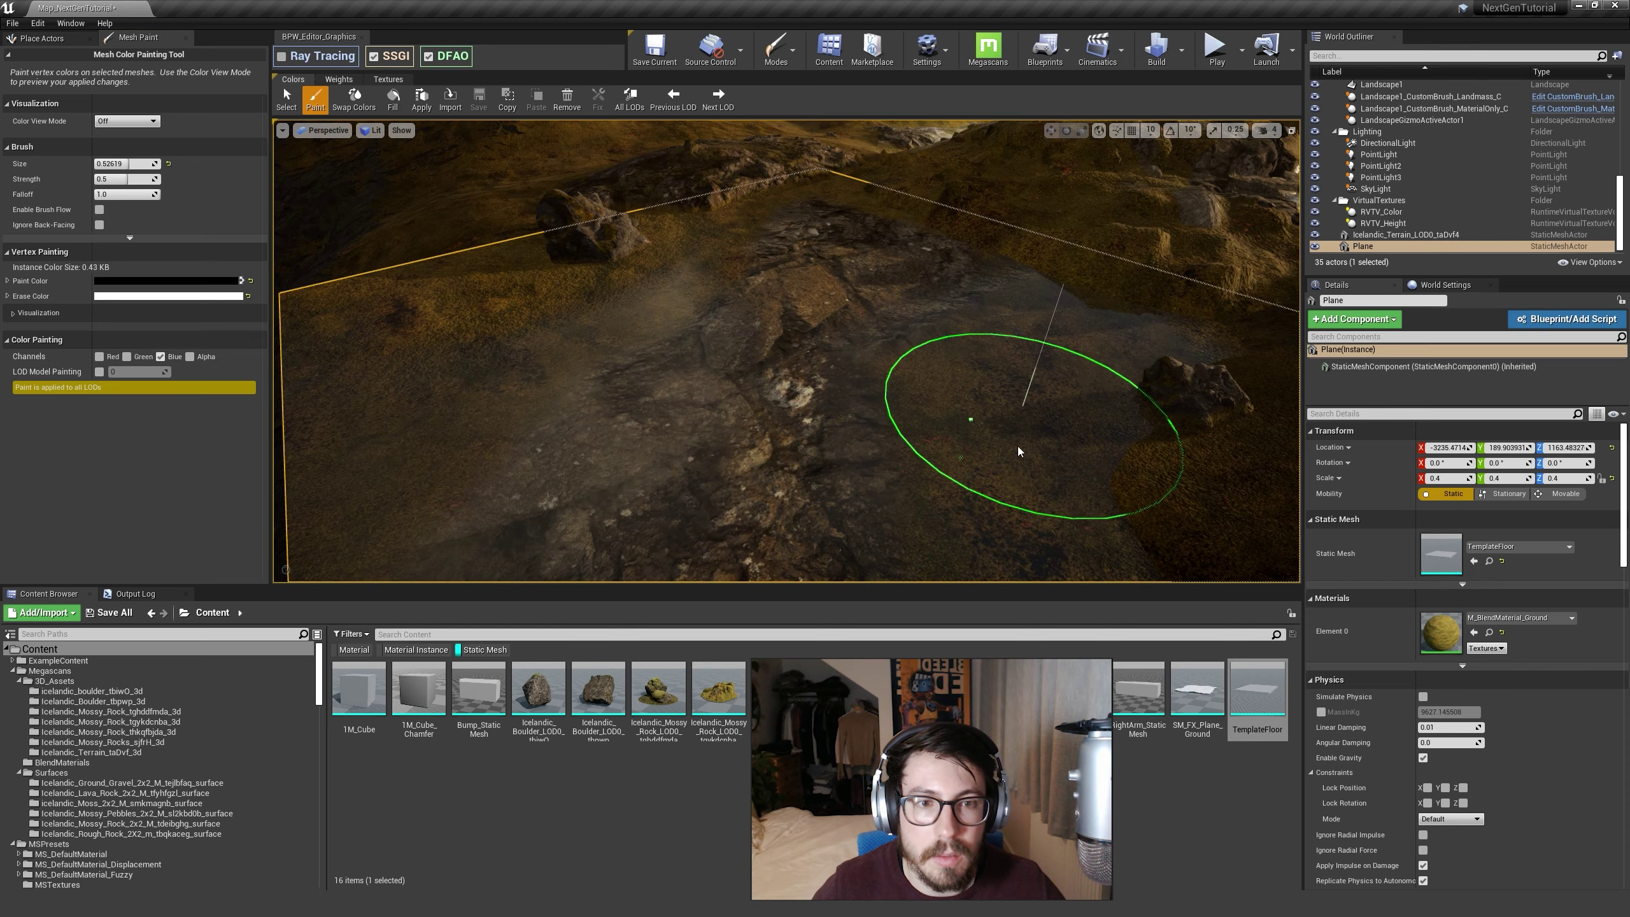
right_click_drag(1019, 448, 1007, 354)
mouse_move(667, 389)
right_mouse_down()
mouse_move(855, 383)
mouse_move(868, 406)
mouse_move(848, 387)
right_mouse_up()
right_click_drag(738, 475, 761, 418)
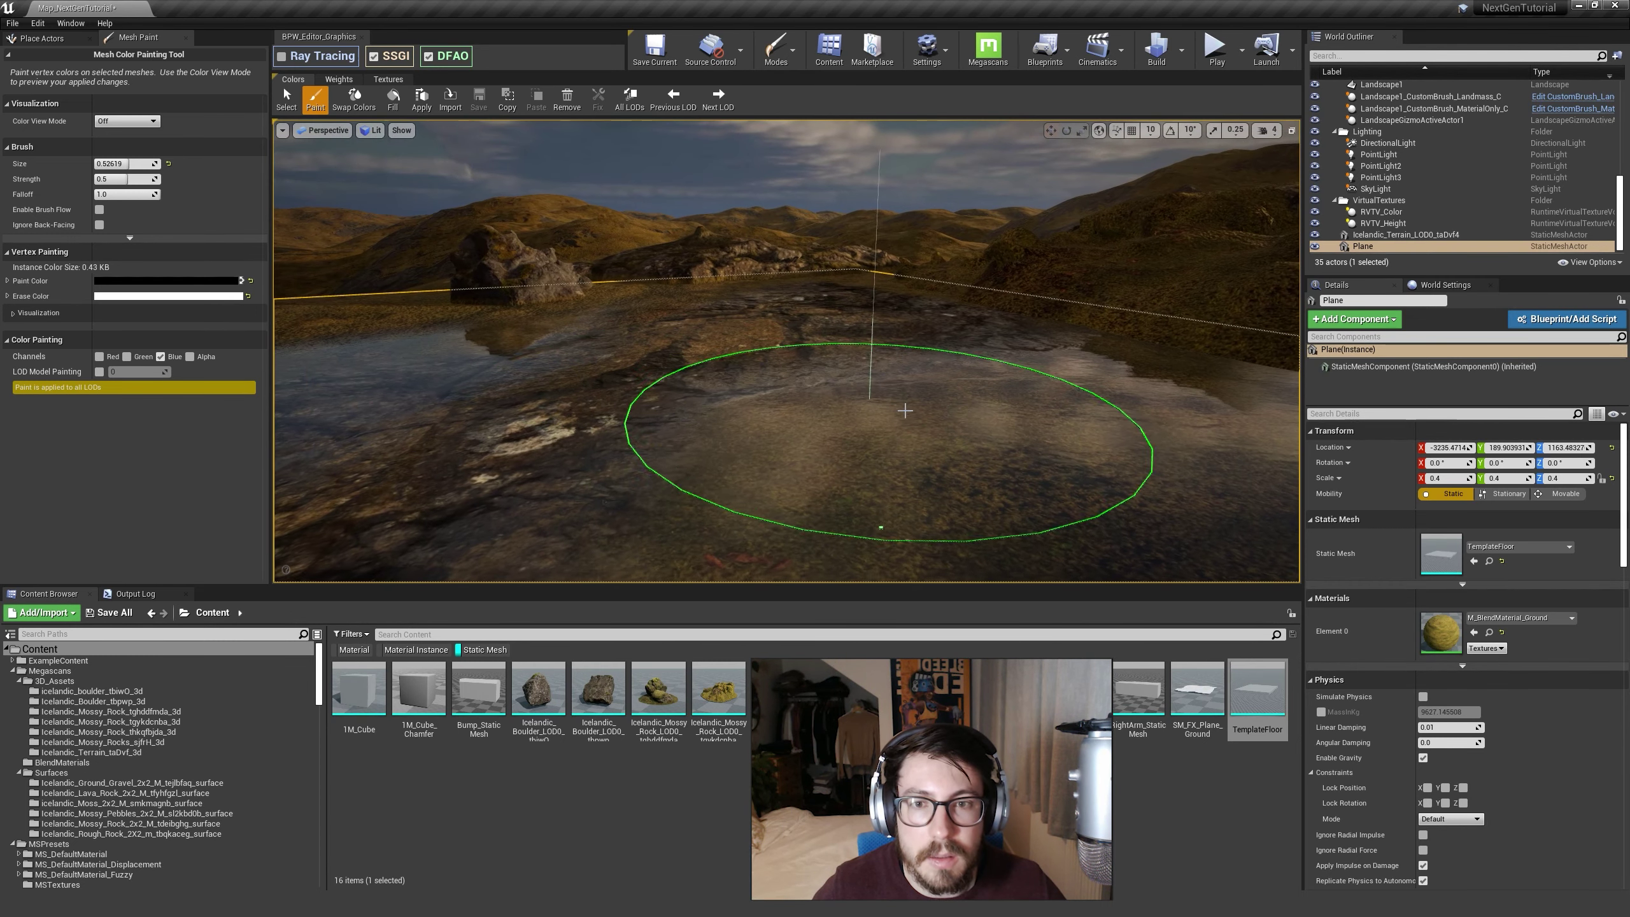
Step: Open M_BlendMaterial_Ground, set Unified Displacement to about 7.9, and inspect the displaced rocks and puddles
double_click(1441, 633)
left_click_drag(1297, 634, 1306, 633)
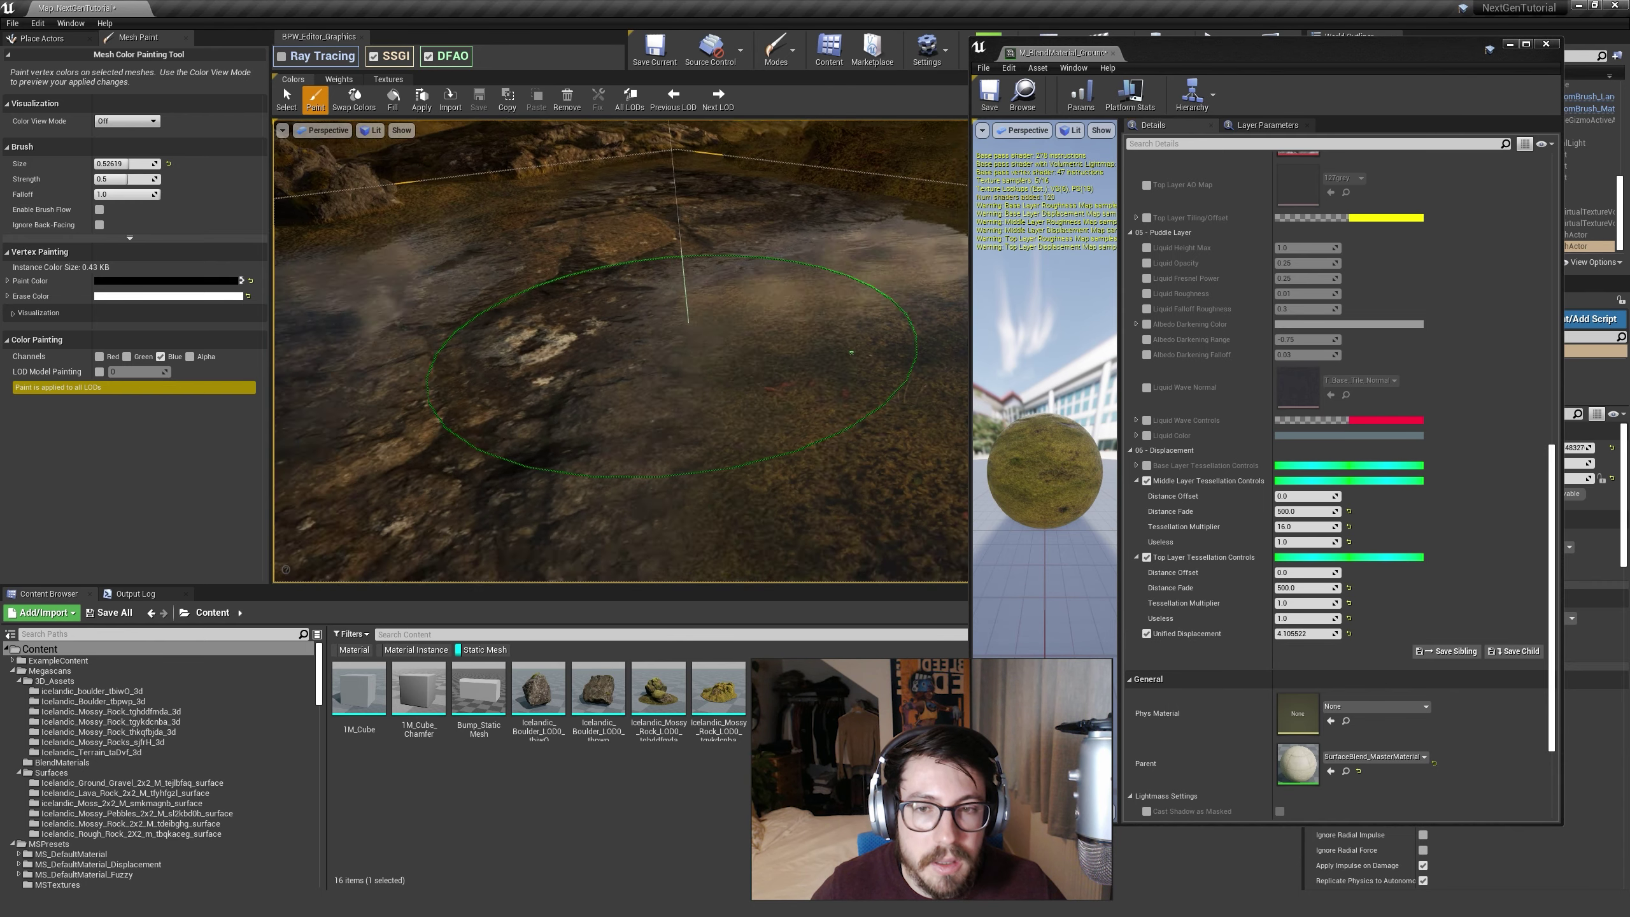
left_click_drag(1301, 634, 1328, 634)
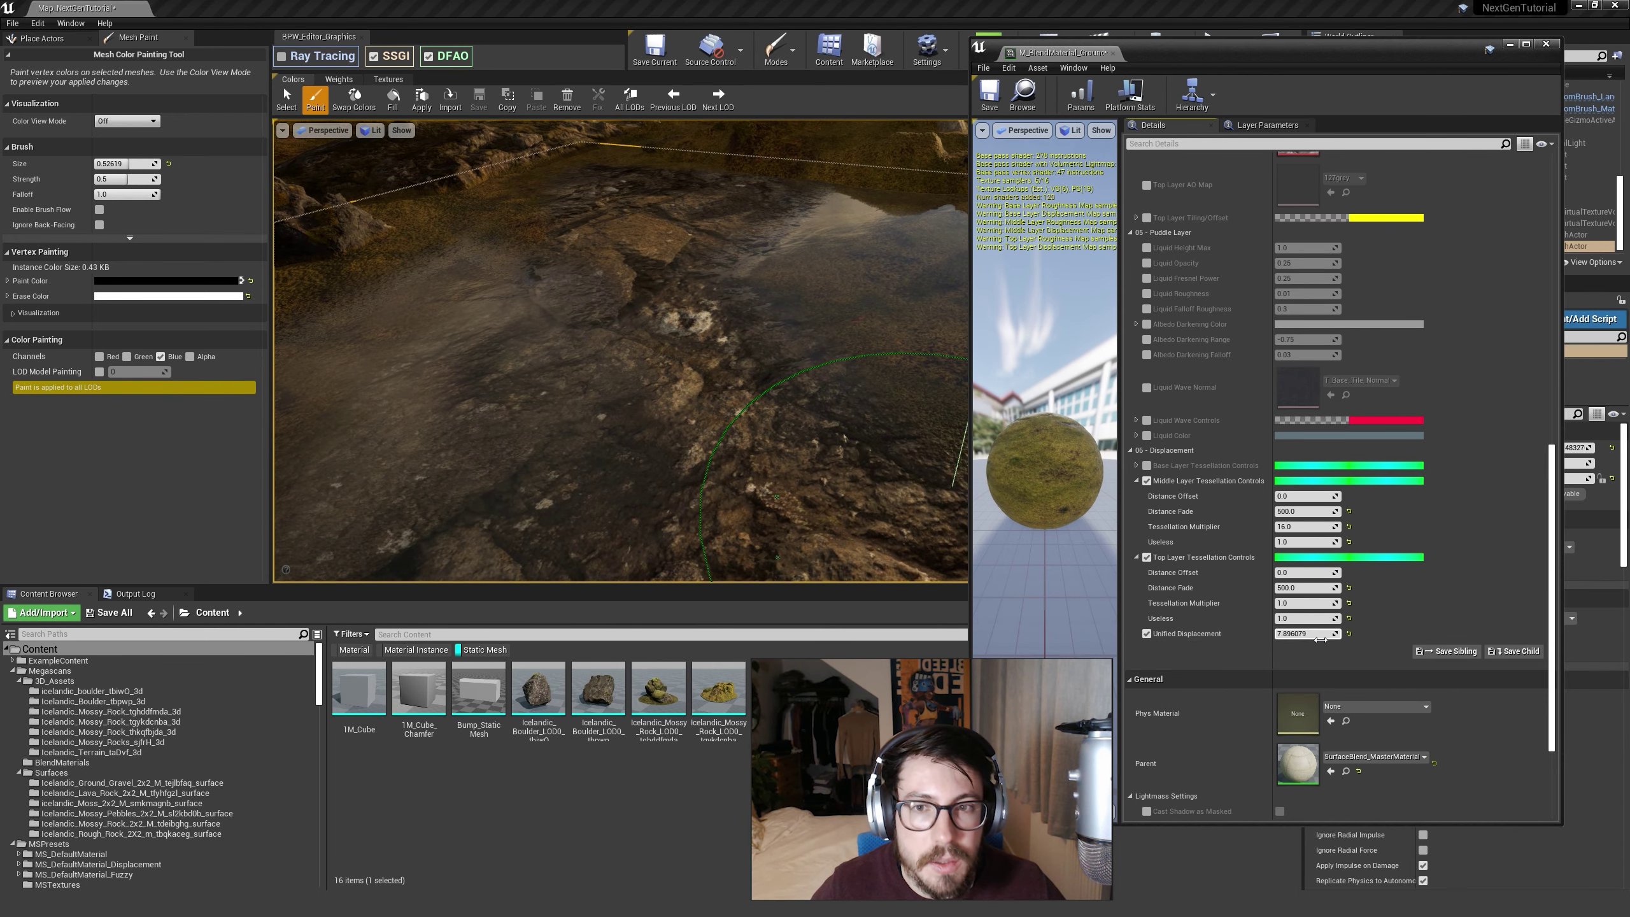
right_click_drag(957, 355, 950, 308)
key("x")
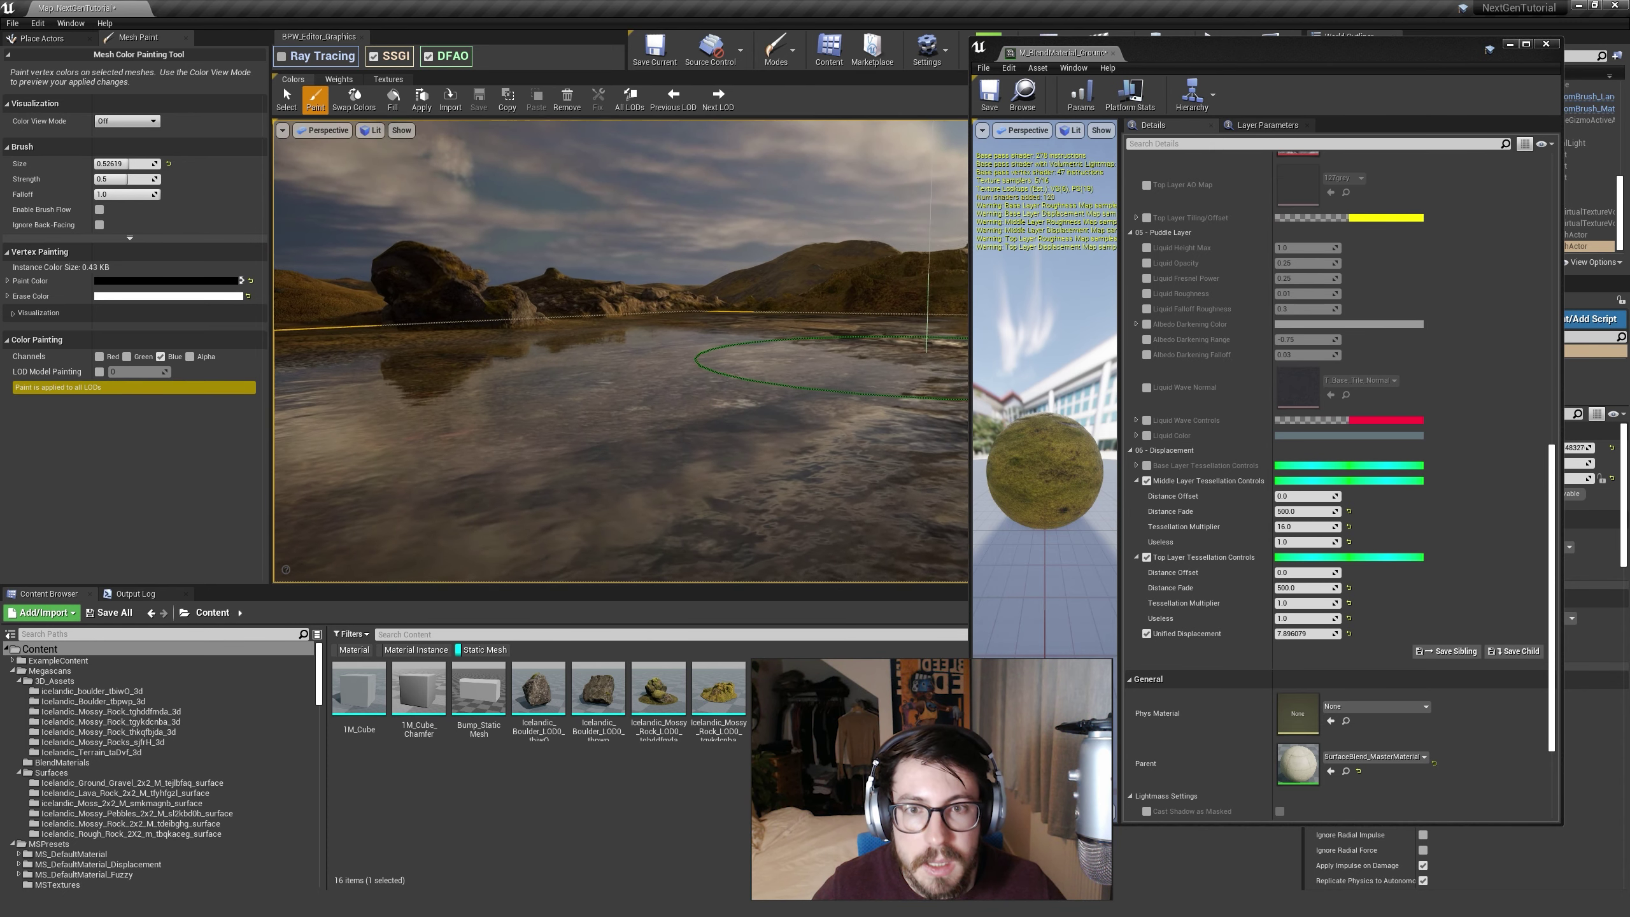
left_click_drag(738, 360, 532, 321)
mouse_move(532, 273)
right_mouse_down()
mouse_move(533, 315)
mouse_move(532, 269)
right_mouse_up()
key("e")
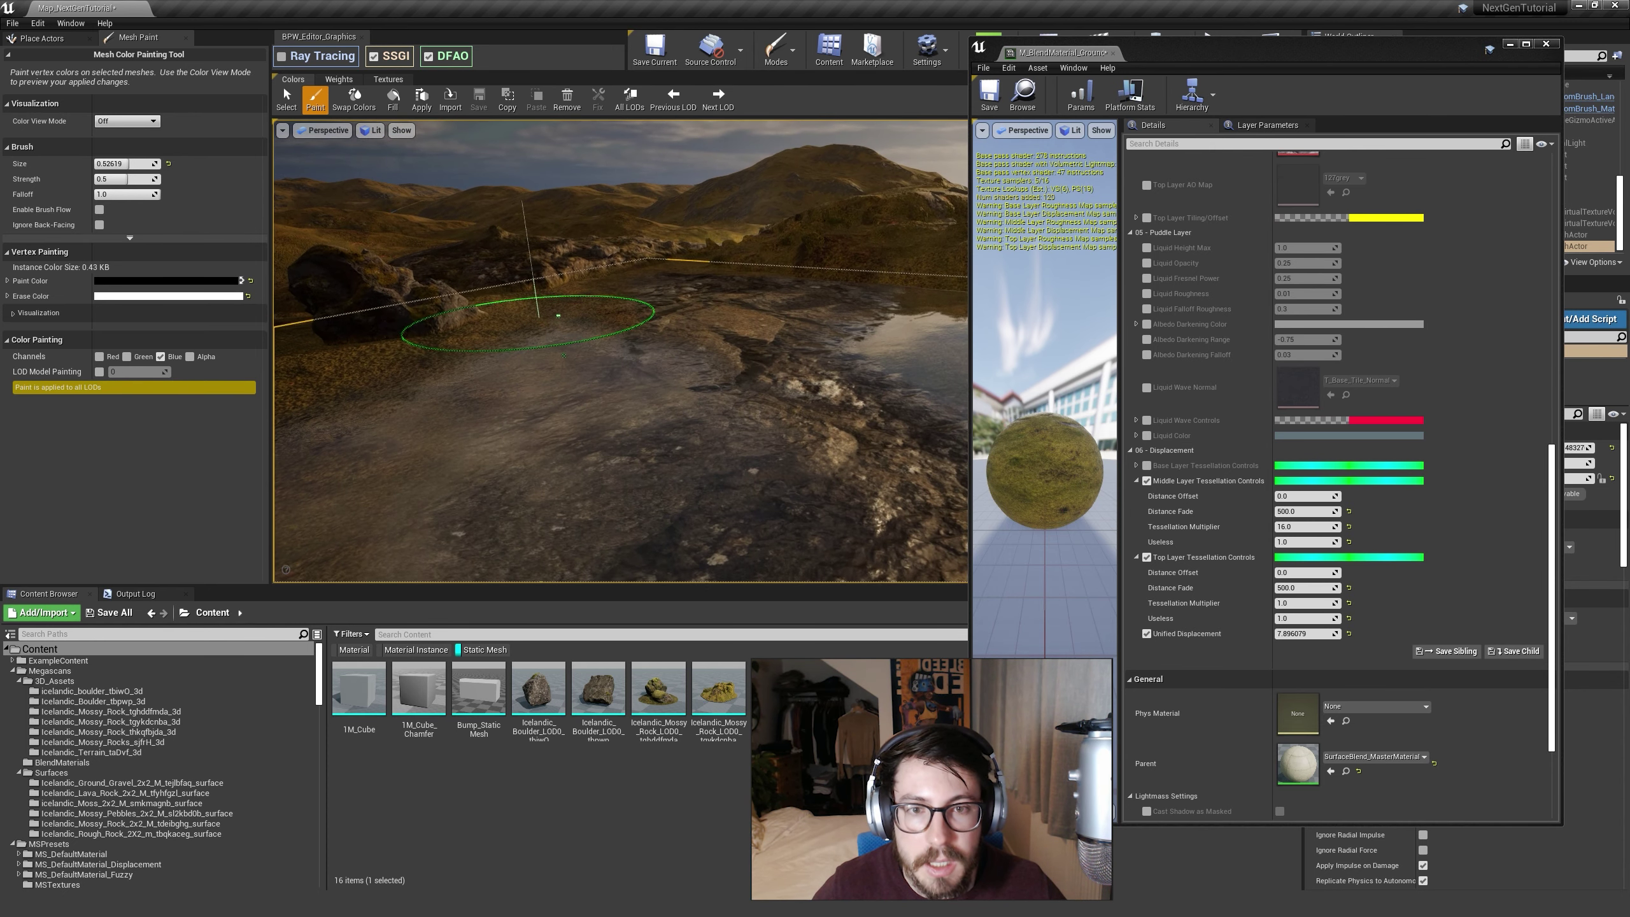
mouse_move(779, 398)
right_mouse_down()
mouse_move(747, 469)
mouse_move(757, 450)
right_mouse_up()
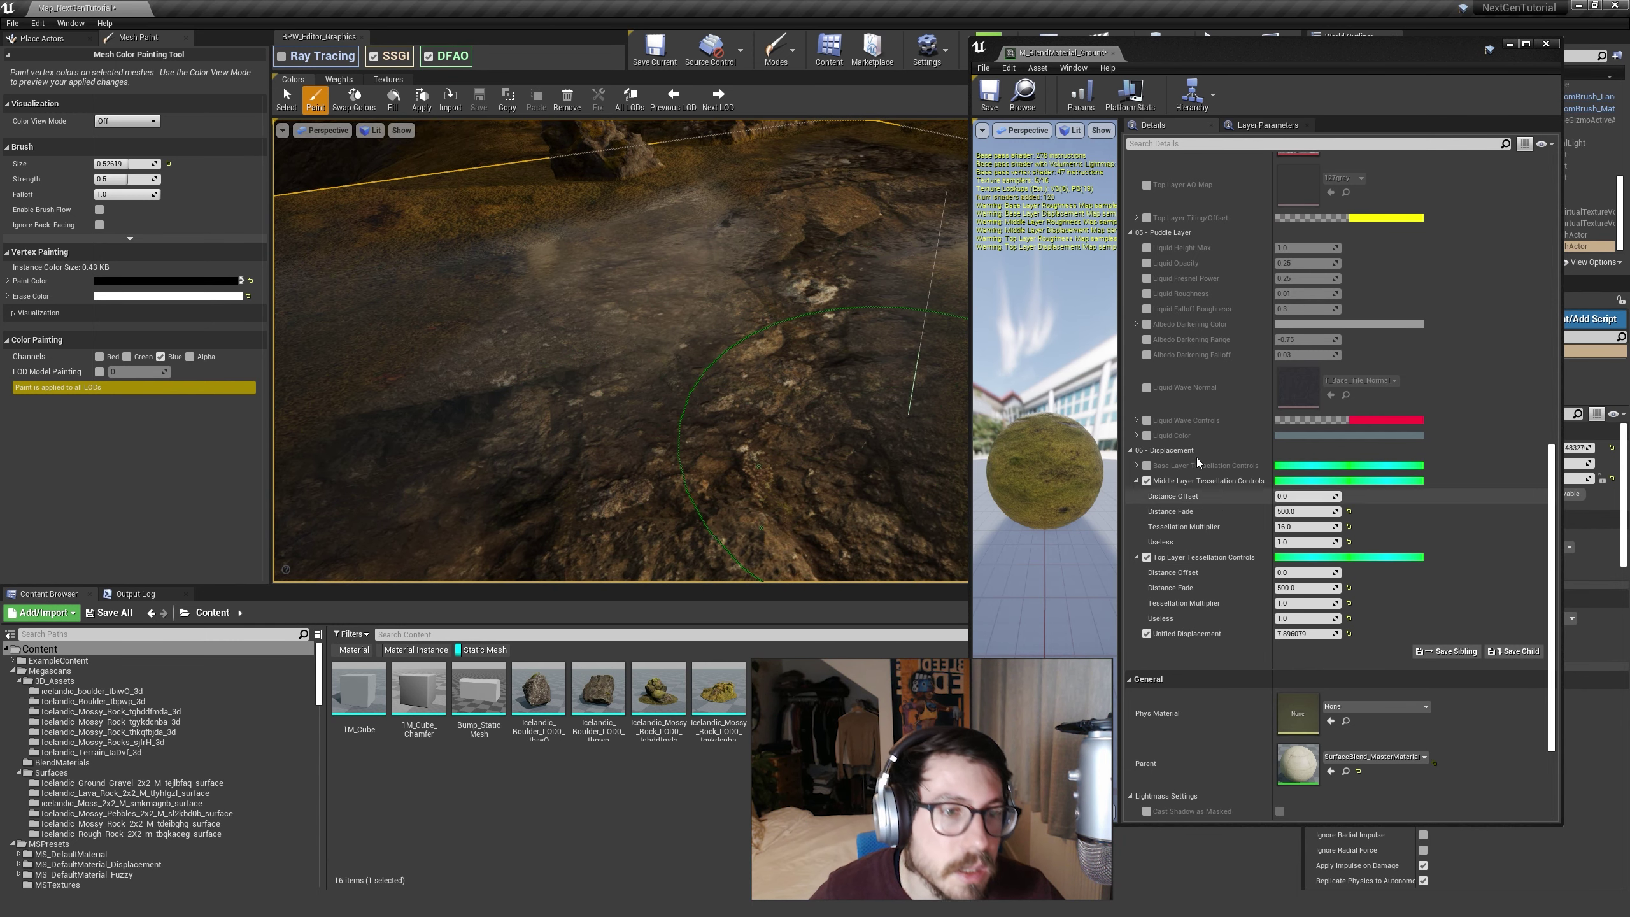
Step: Enable Liquid Height Max in the Puddle Layer, set it to about -0.17, and swap the paint and erase colors
scroll(1170, 468, "up", 3)
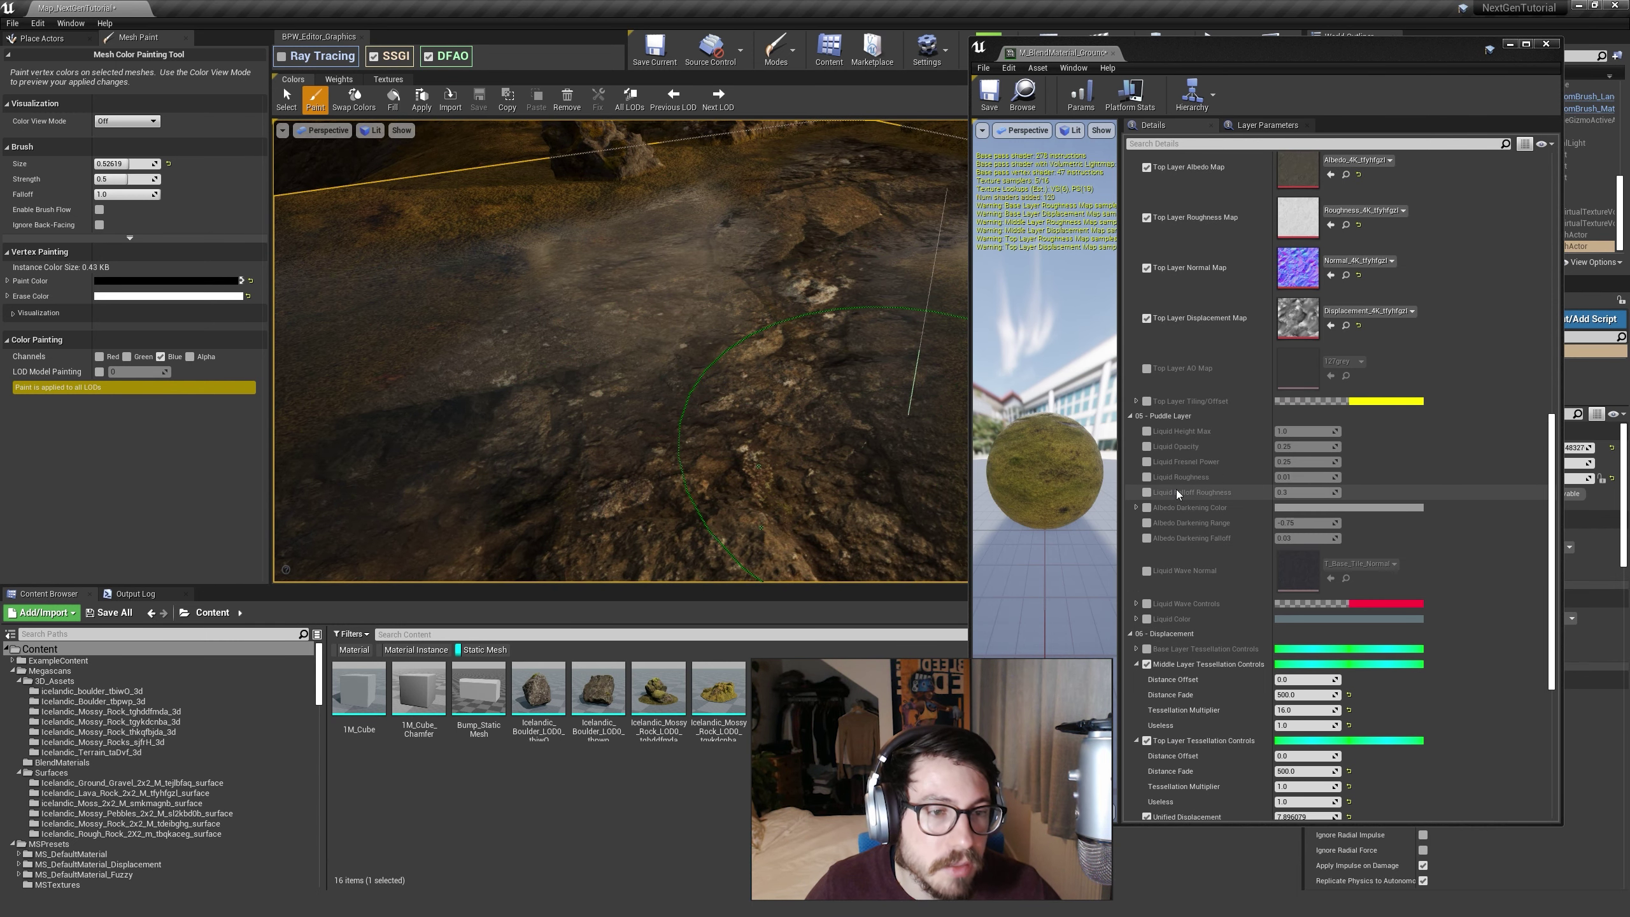
left_click(1146, 431)
left_click_drag(1303, 431, 1292, 431)
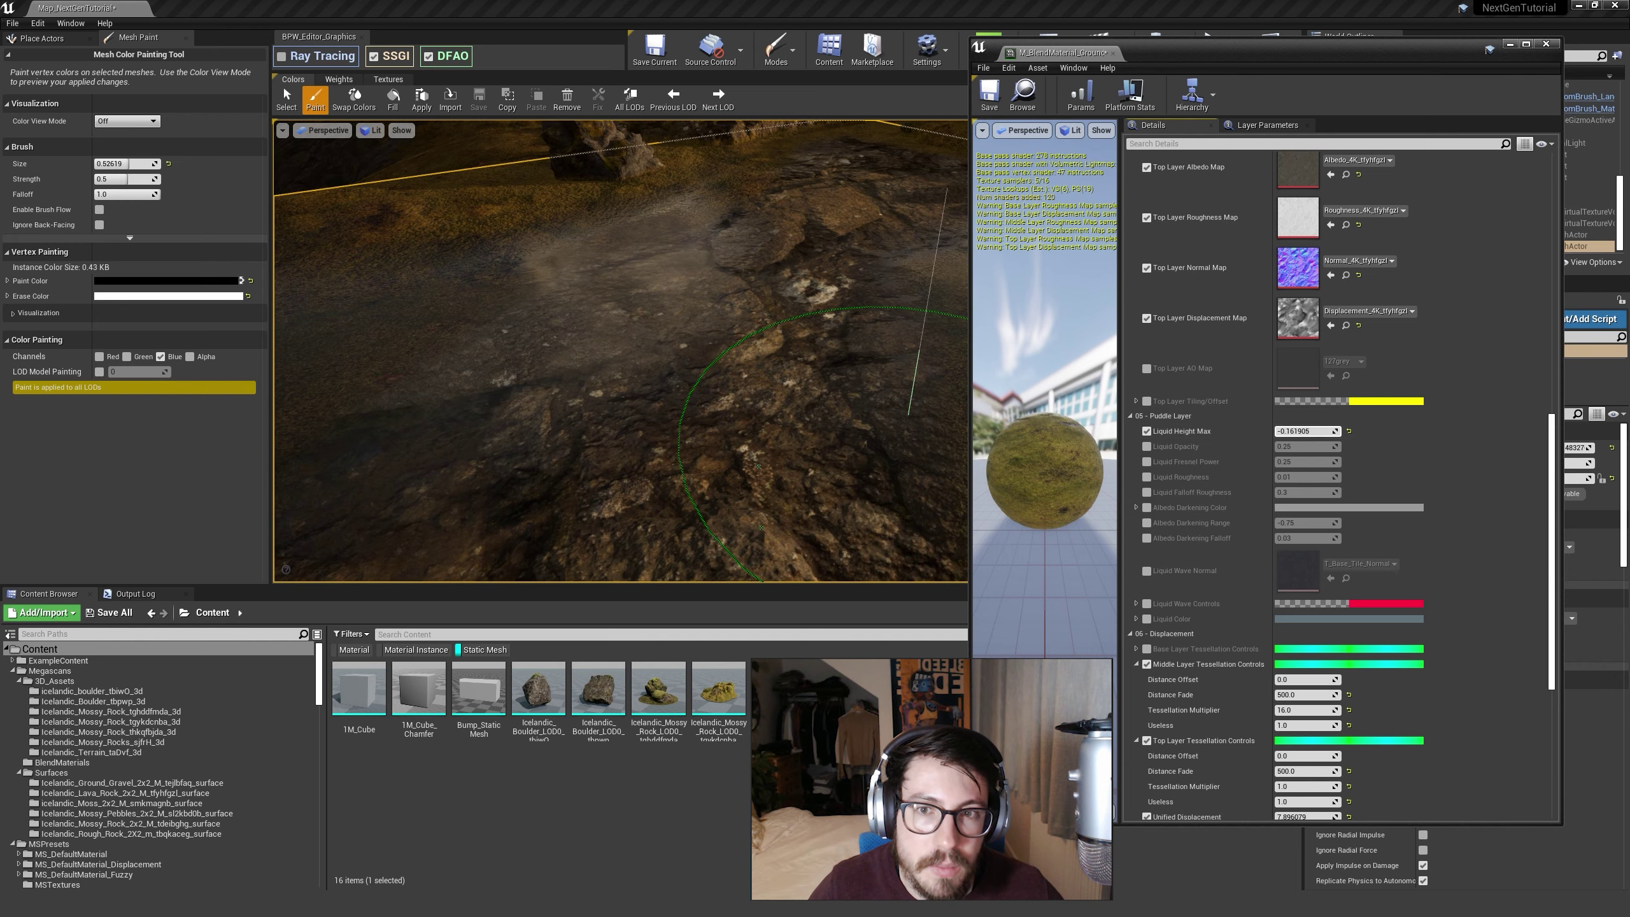
left_click_drag(1303, 431, 1302, 431)
mouse_move(558, 311)
right_mouse_down()
mouse_move(562, 224)
mouse_move(565, 393)
mouse_move(626, 443)
mouse_move(603, 289)
mouse_move(559, 293)
mouse_move(578, 347)
mouse_move(649, 315)
mouse_move(635, 385)
right_mouse_up()
key("x")
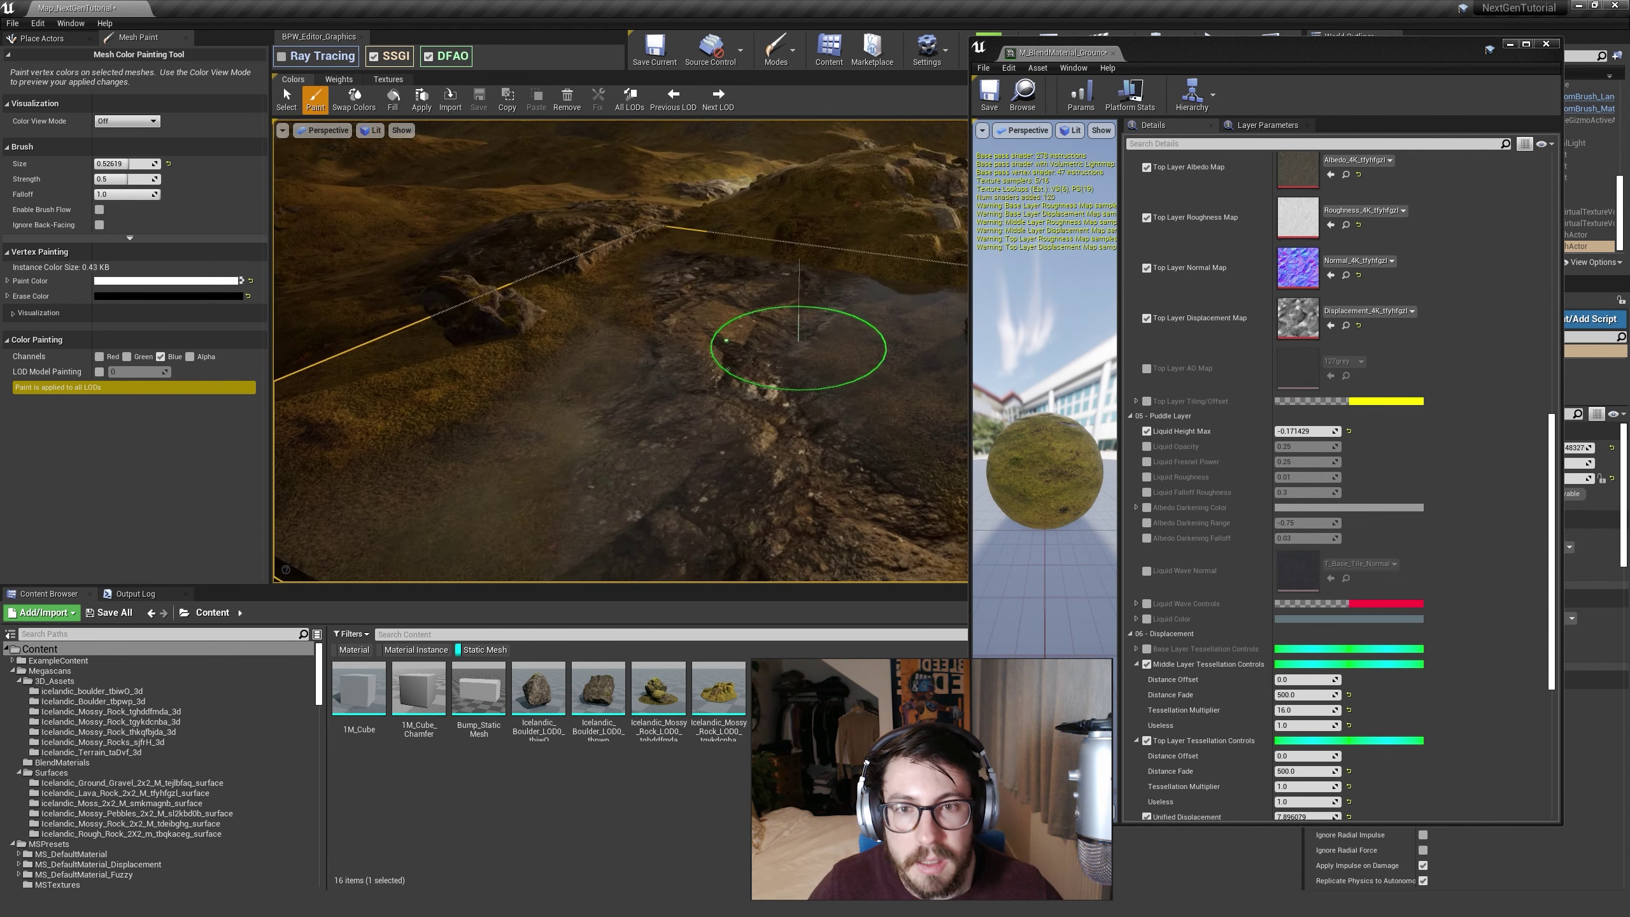
mouse_move(763, 347)
right_mouse_down()
mouse_move(783, 309)
mouse_move(738, 360)
mouse_move(757, 385)
right_mouse_up()
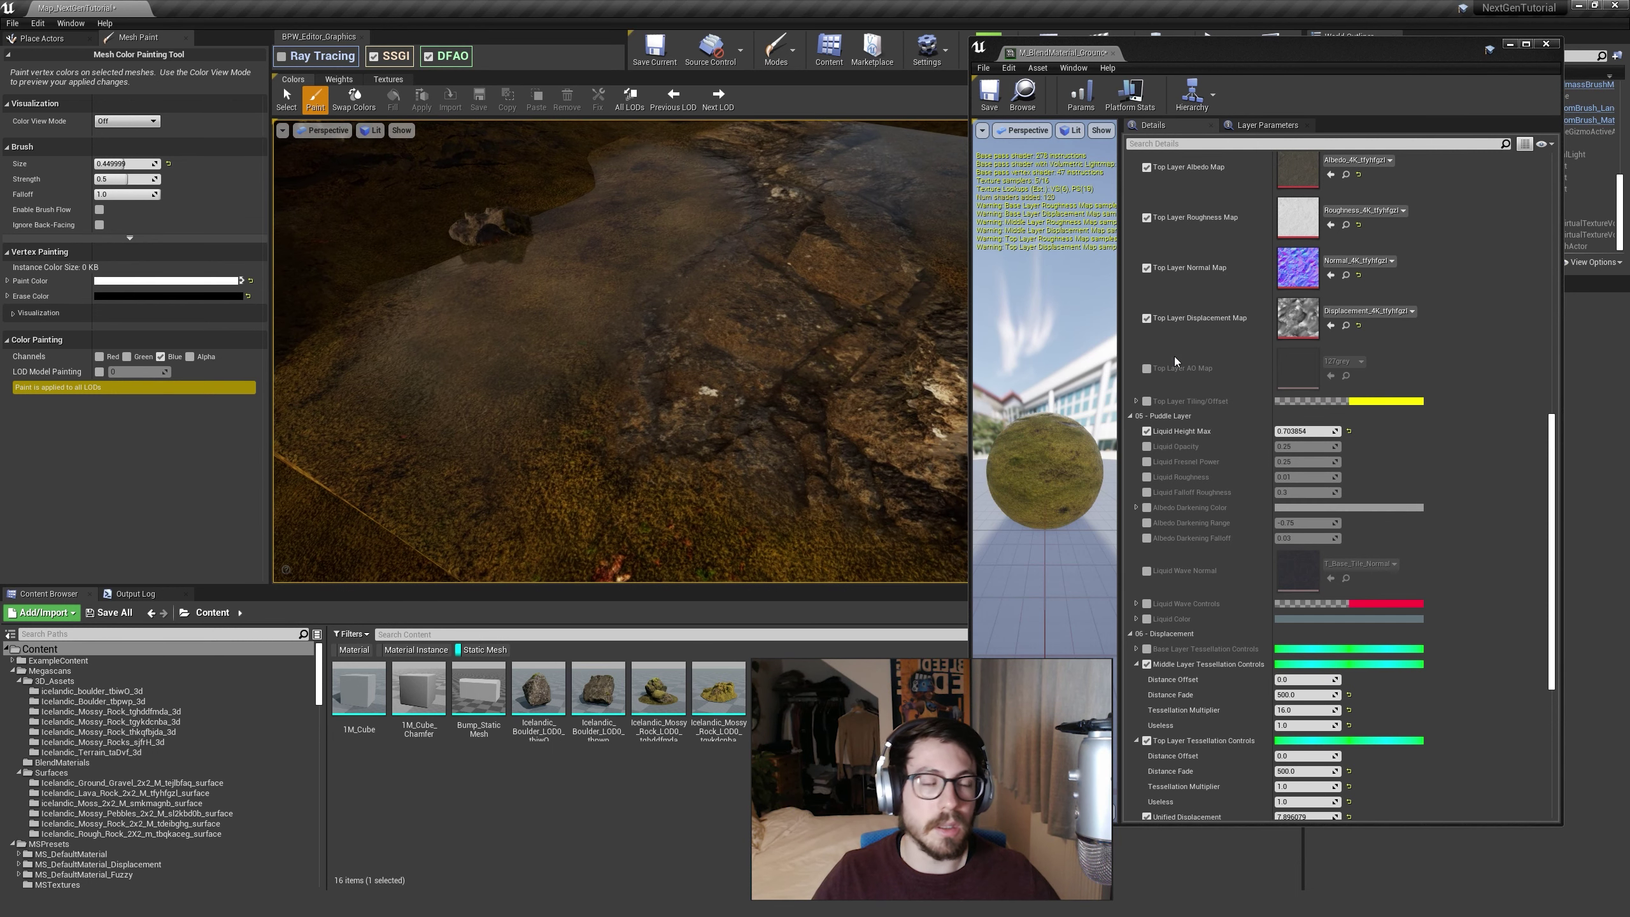
Step: Enable Top Layer Tiling/Offset in the ground blend material and set its tiling to about 1.70 in X and 1.75 in Y
scroll(1330, 357, "up", 5)
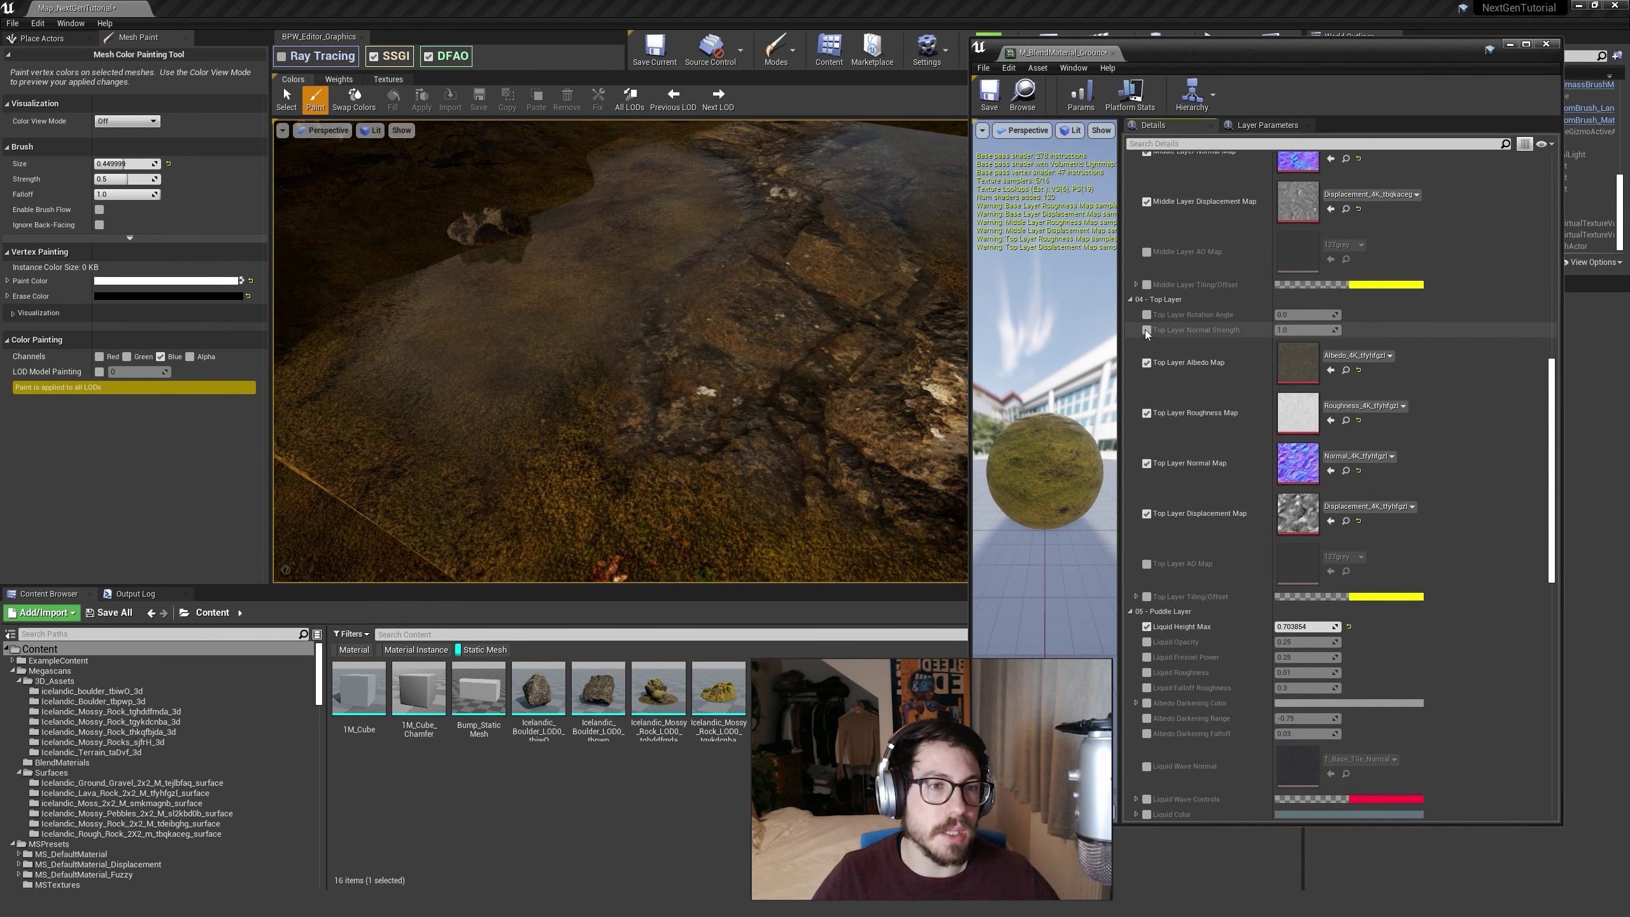
scroll(1216, 462, "down", 1)
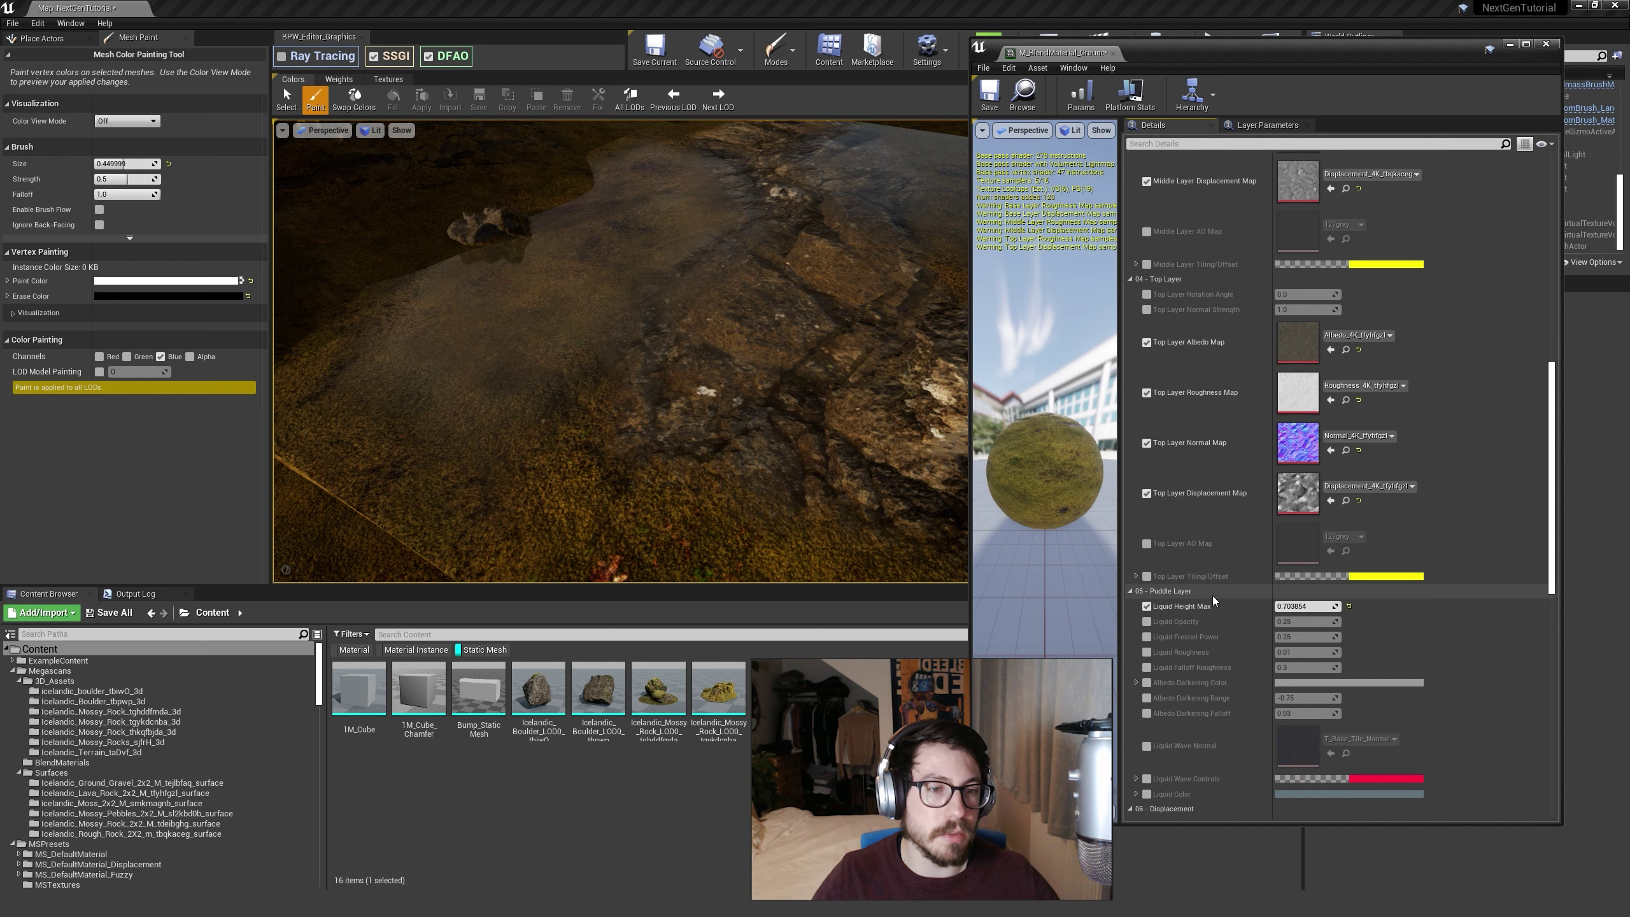
left_click(1146, 578)
left_click(1136, 577)
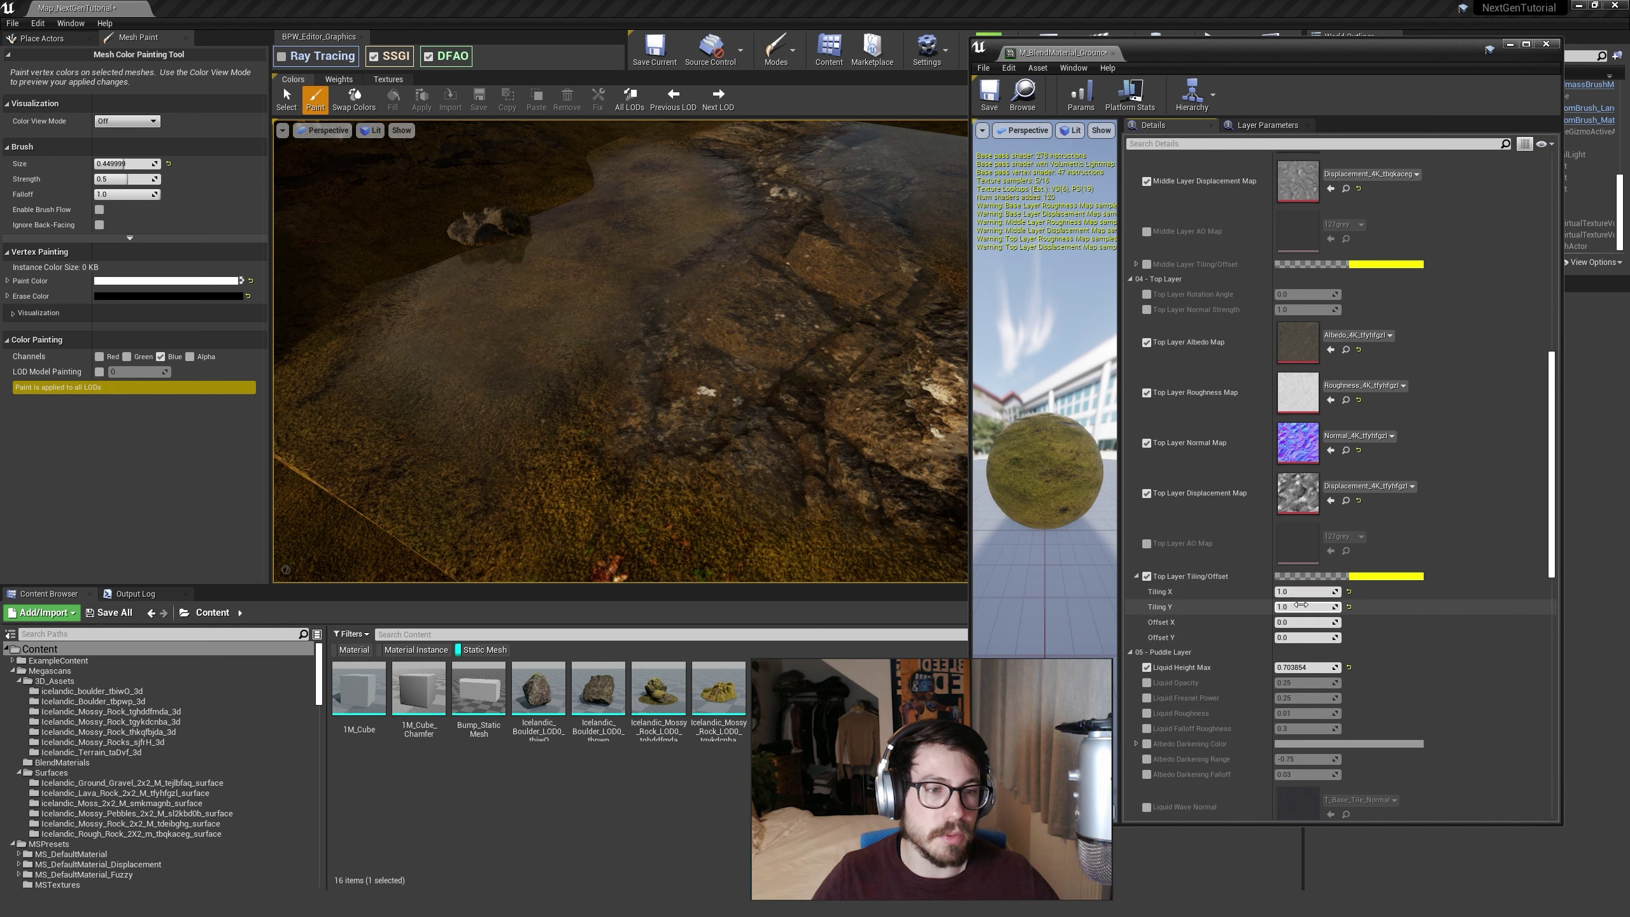
left_click_drag(1296, 607, 1341, 606)
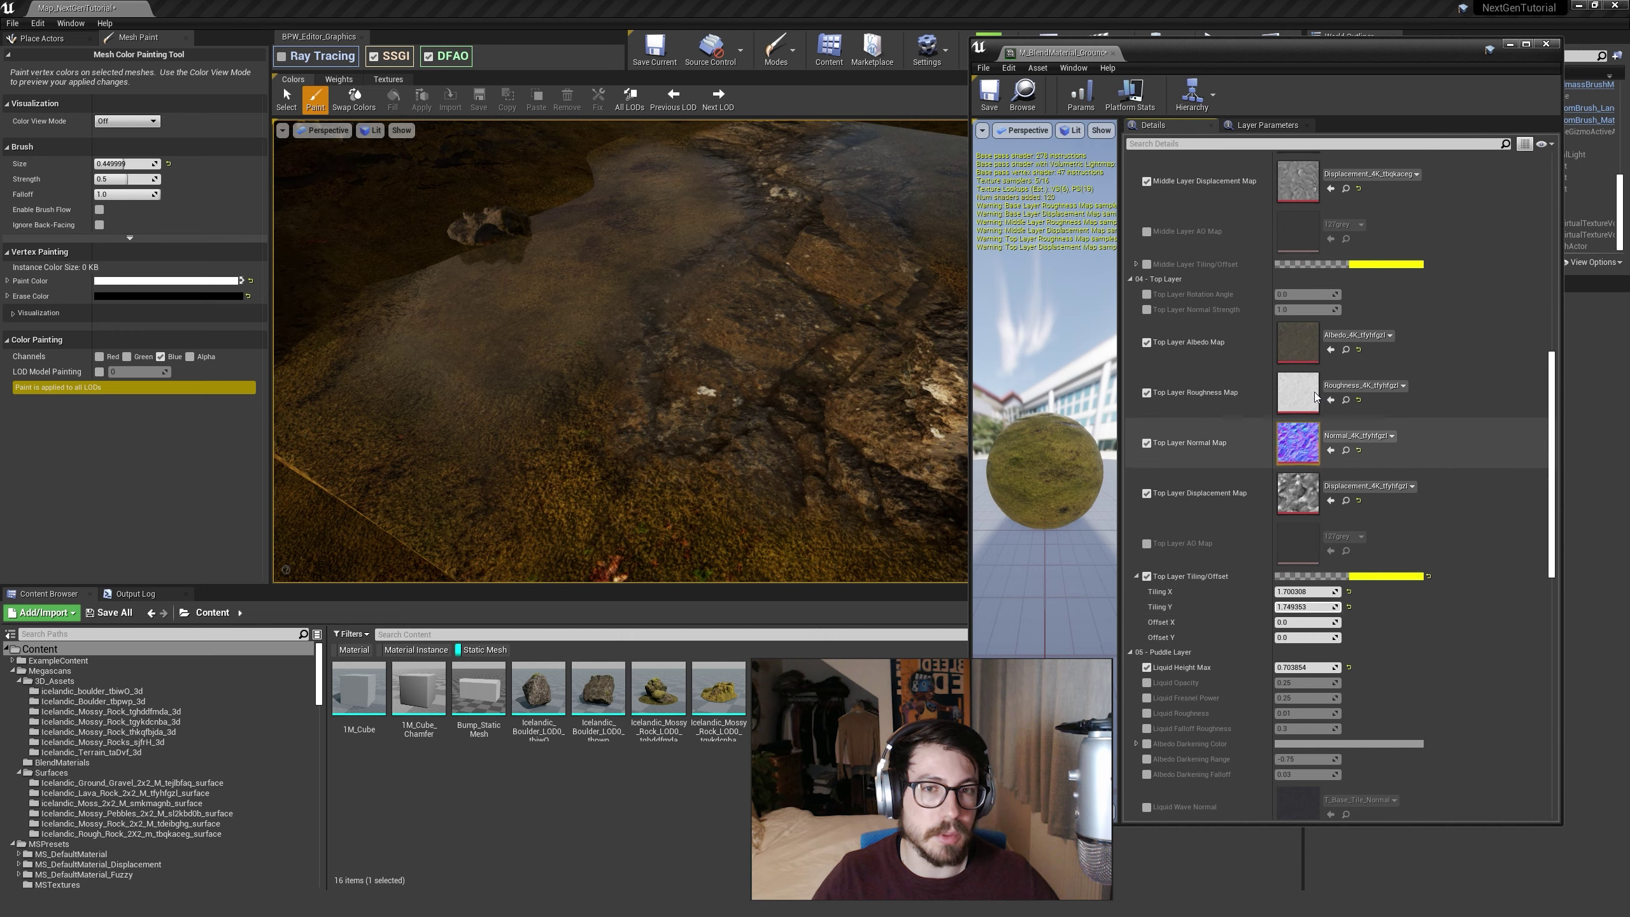
Step: Enable Middle Layer Tiling/Offset, set its tiling to about 2.11 in X and 1.74 in Y, and swap the paint and erase colors
scroll(1295, 442, "up", 9)
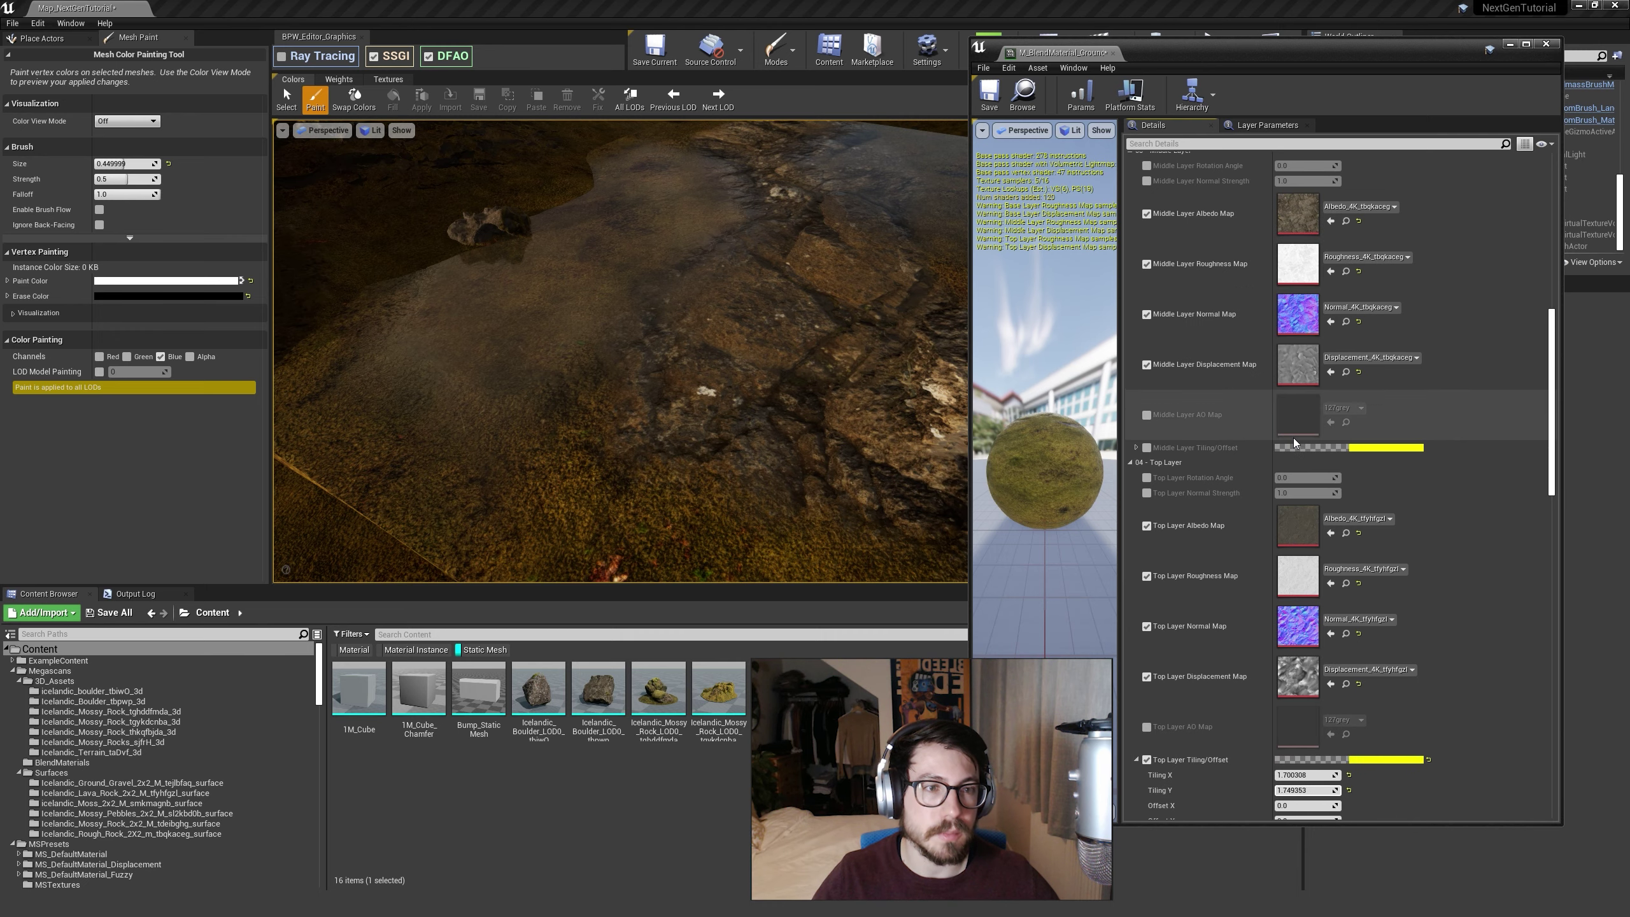
left_click(1137, 447)
mouse_move(1303, 463)
left_mouse_down()
mouse_move(1338, 463)
mouse_move(1319, 478)
mouse_move(1340, 478)
mouse_move(1316, 479)
left_mouse_up()
right_click_drag(666, 353, 633, 286)
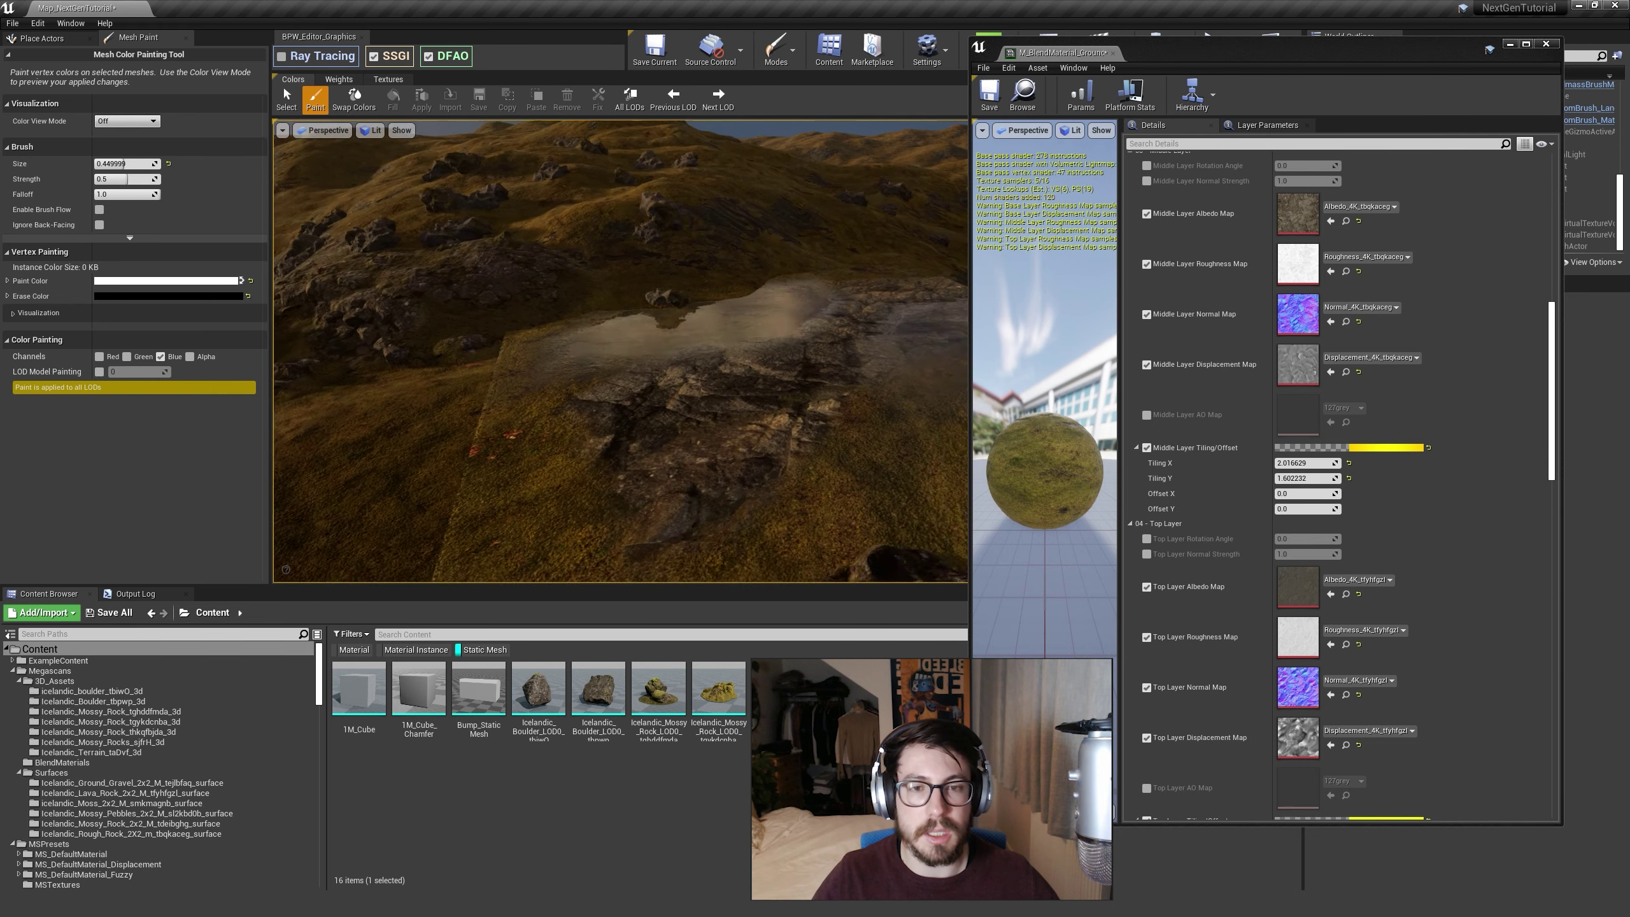
mouse_move(895, 360)
right_mouse_down()
mouse_move(882, 431)
mouse_move(894, 360)
right_mouse_up()
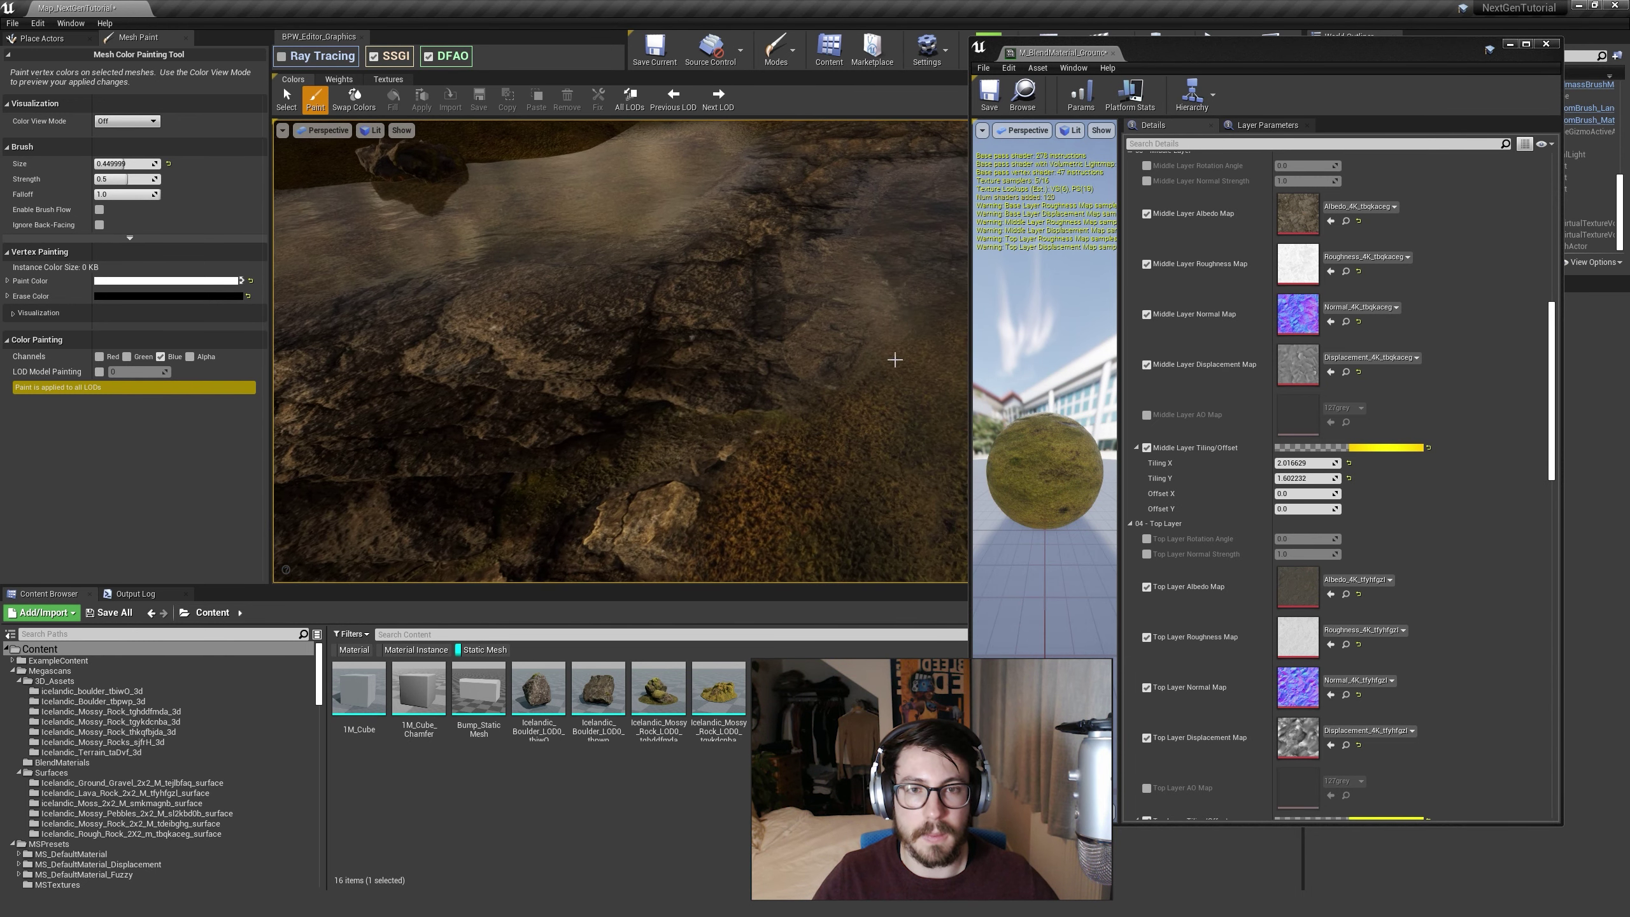
left_click_drag(1304, 463, 1316, 478)
right_click_drag(880, 385, 854, 289)
key("x")
Step: Fine-tune Unified Displacement and turn on Use Individual Displacement Values in the Global parameters
scroll(1270, 552, "down", 4)
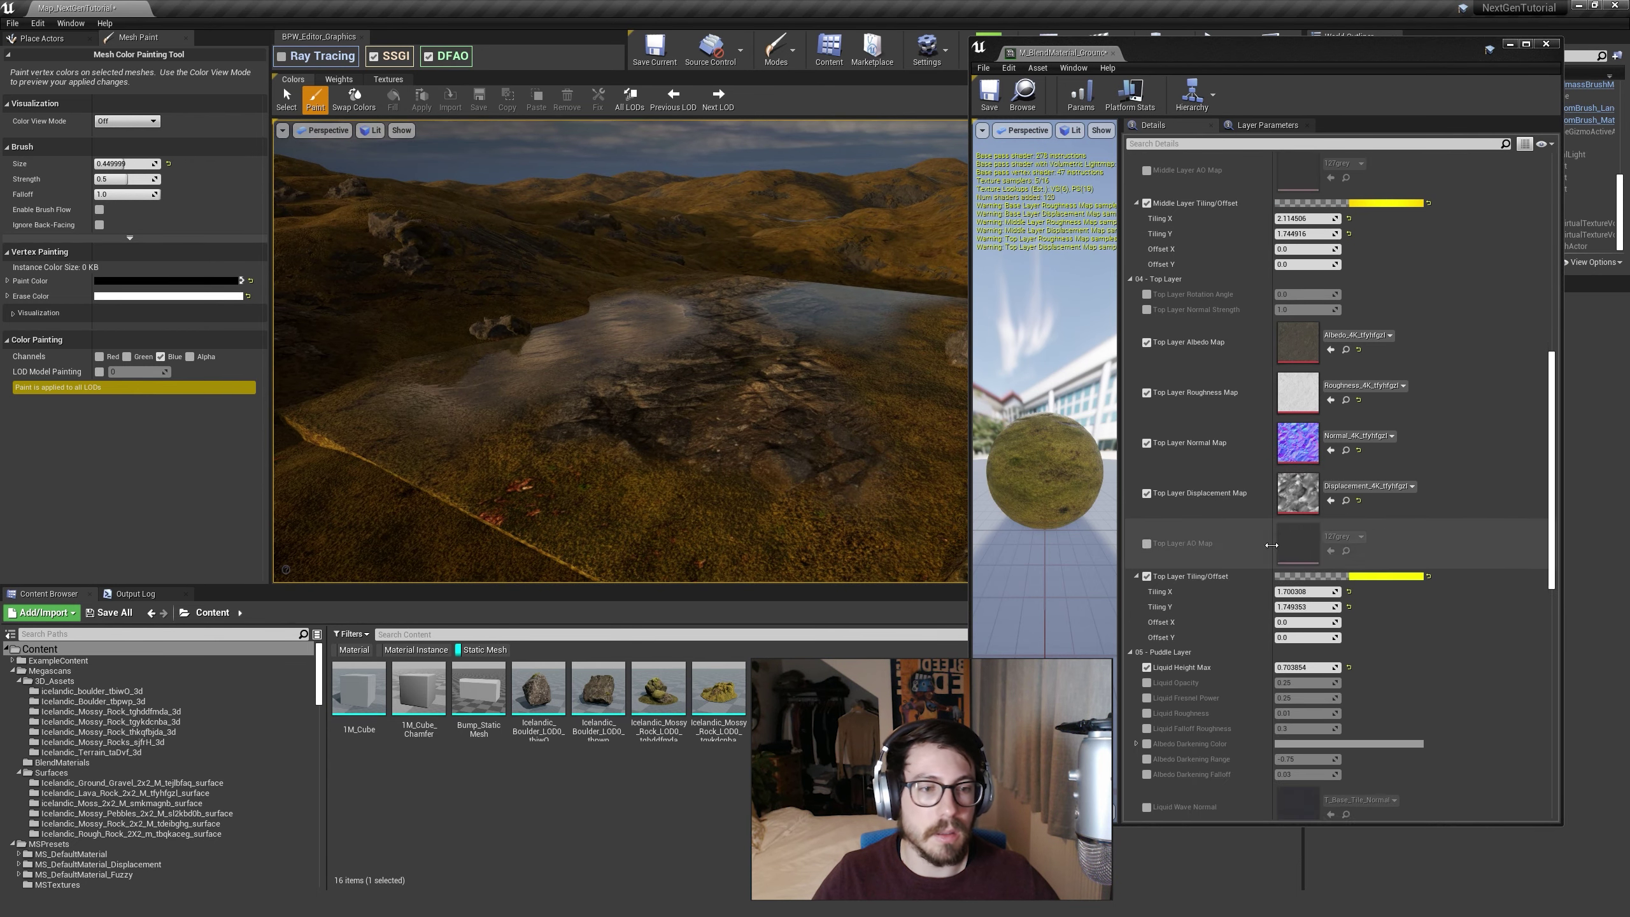
scroll(1272, 544, "down", 4)
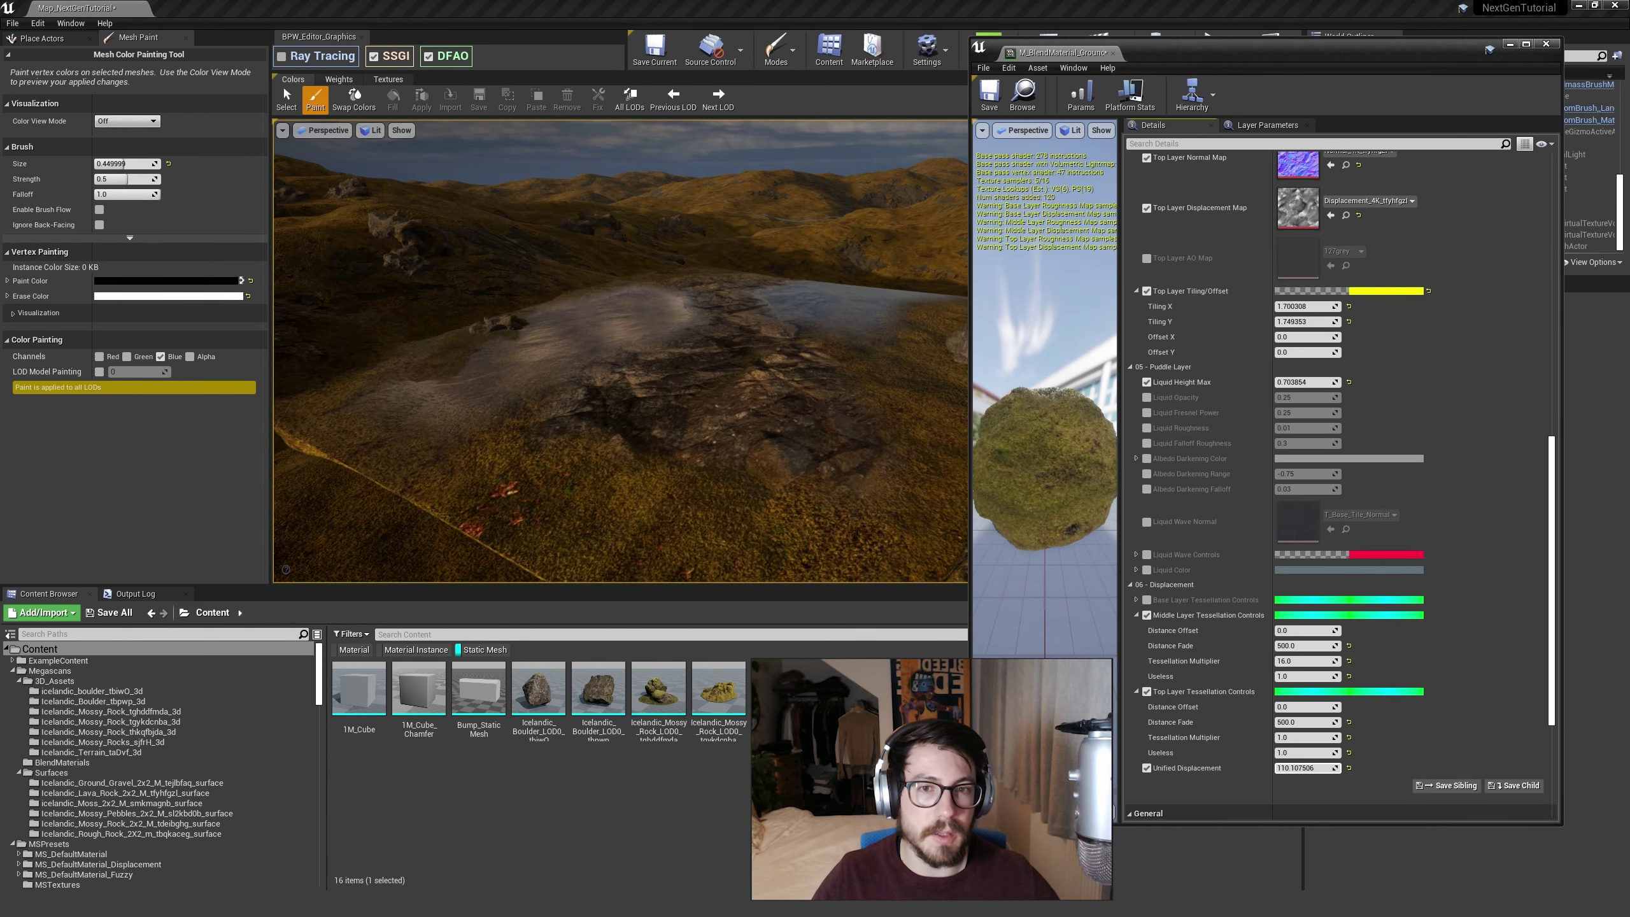
mouse_move(1304, 768)
left_mouse_down()
mouse_move(1325, 768)
mouse_move(1298, 768)
left_mouse_up()
left_click_drag(1551, 526, 1541, 272)
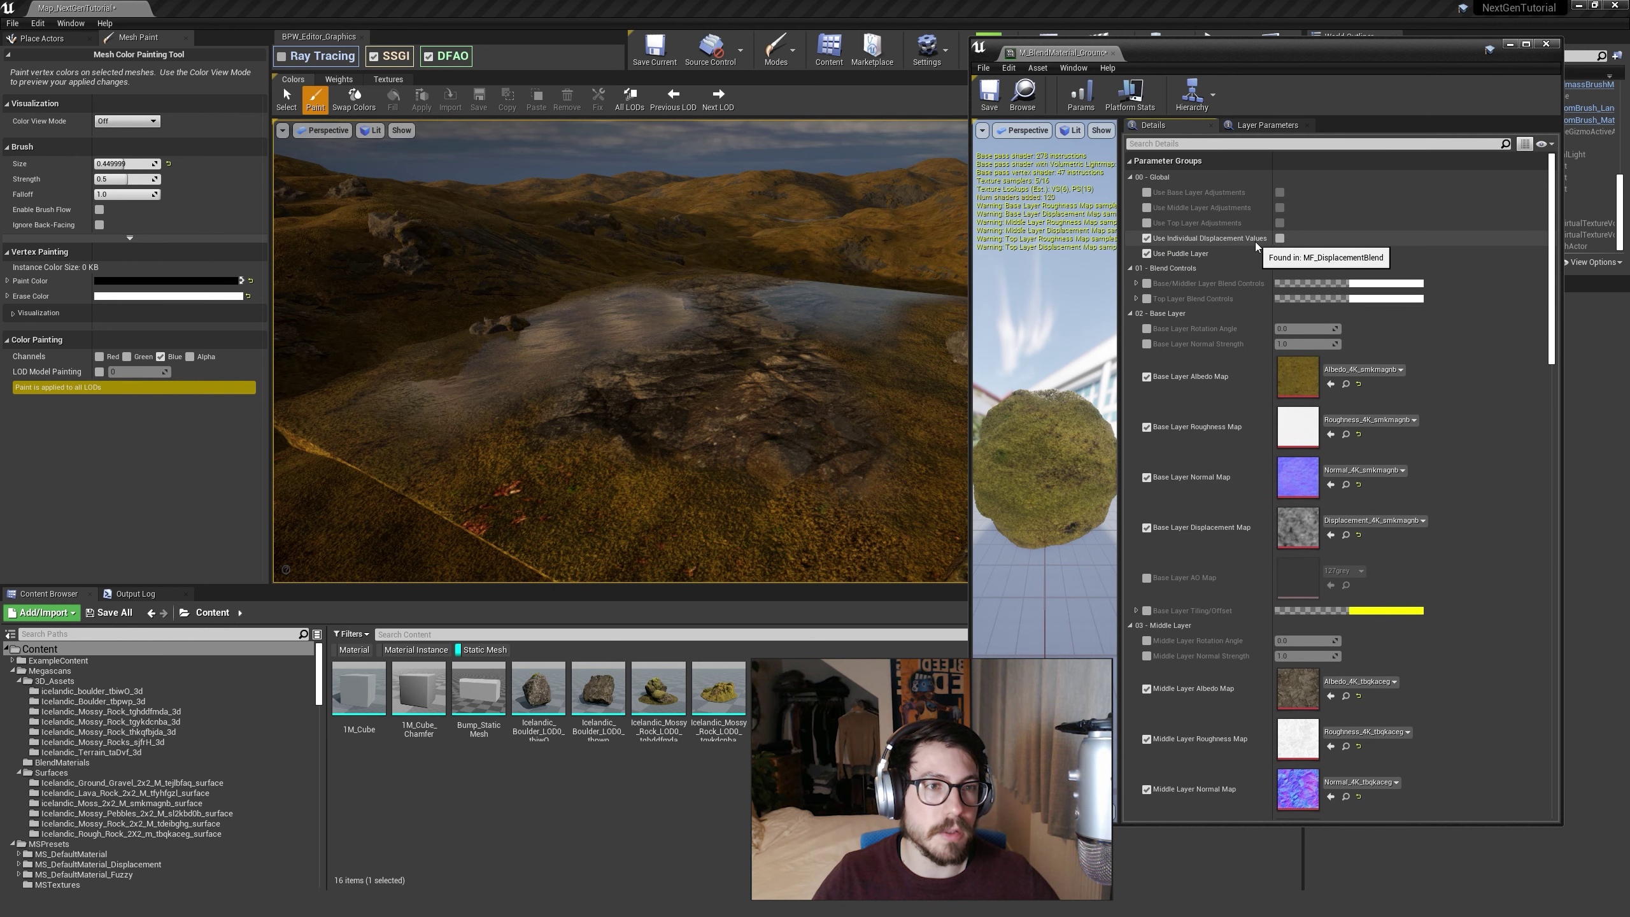
left_click(1281, 239)
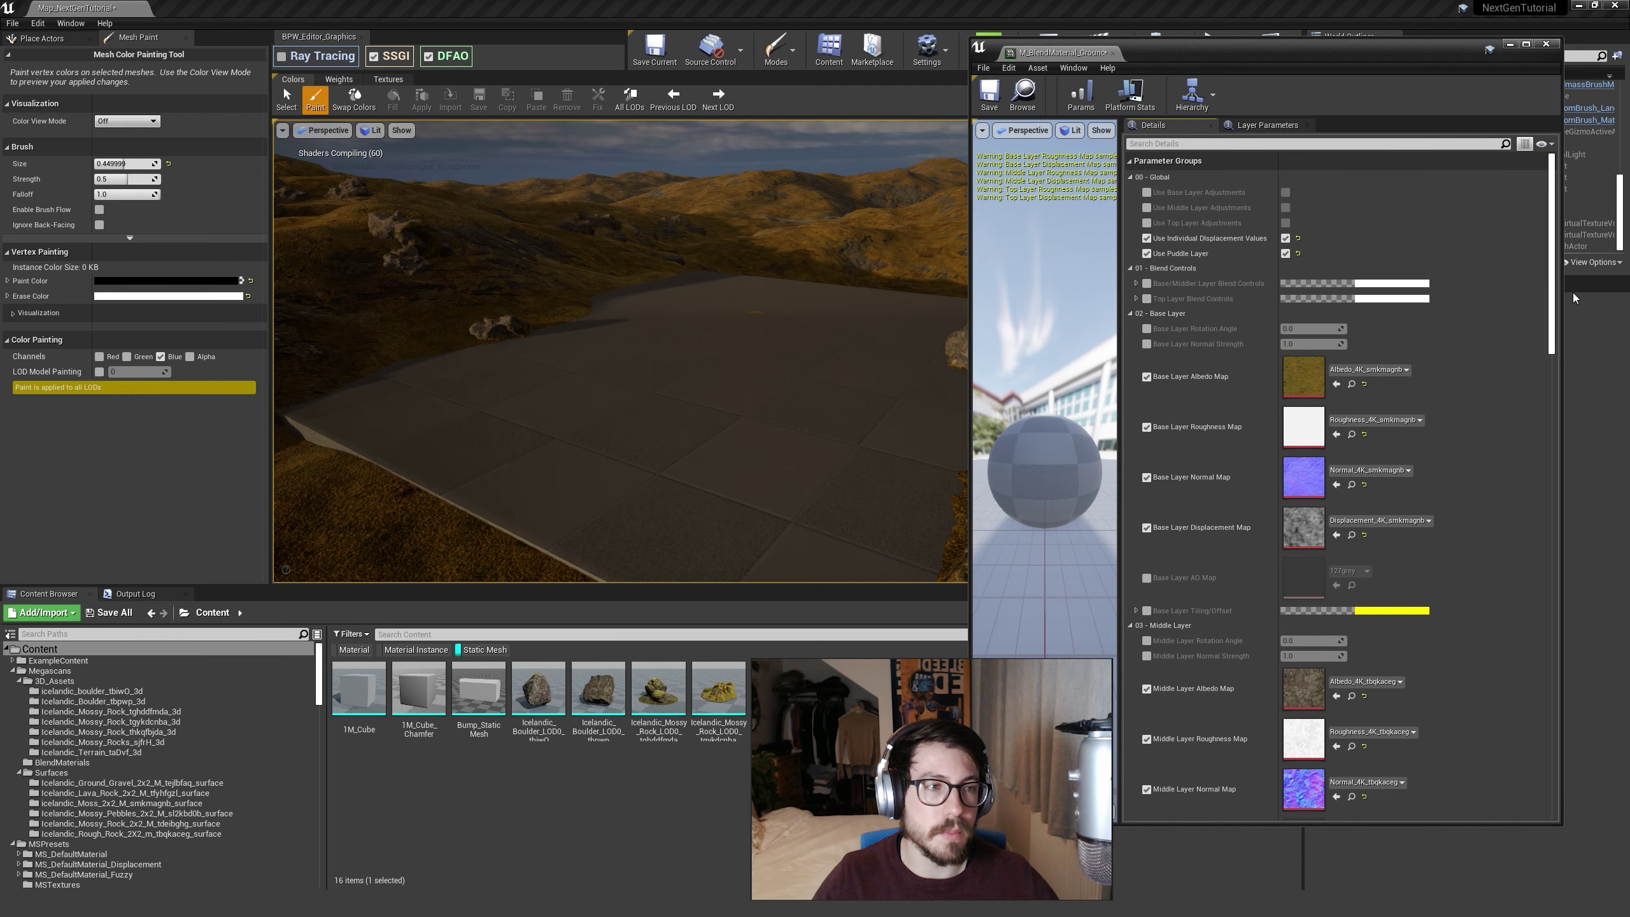
Step: Enable Middle Layer Displacement Max in the Displacement parameters and set it to about 69
left_click_drag(1555, 297, 1511, 604)
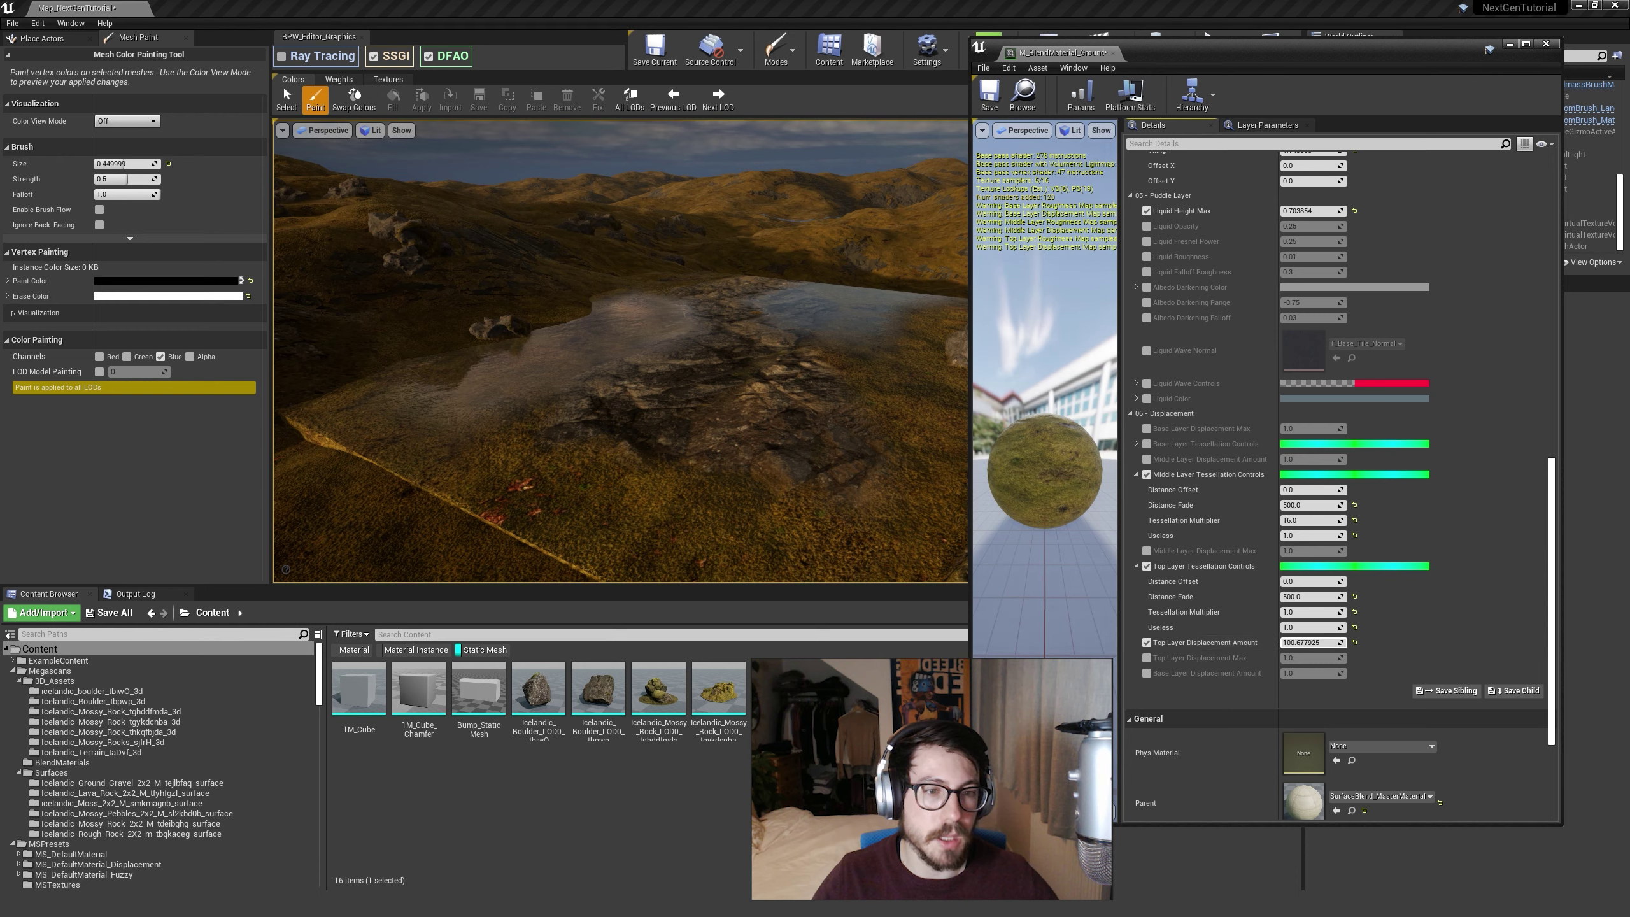
left_click(1147, 552)
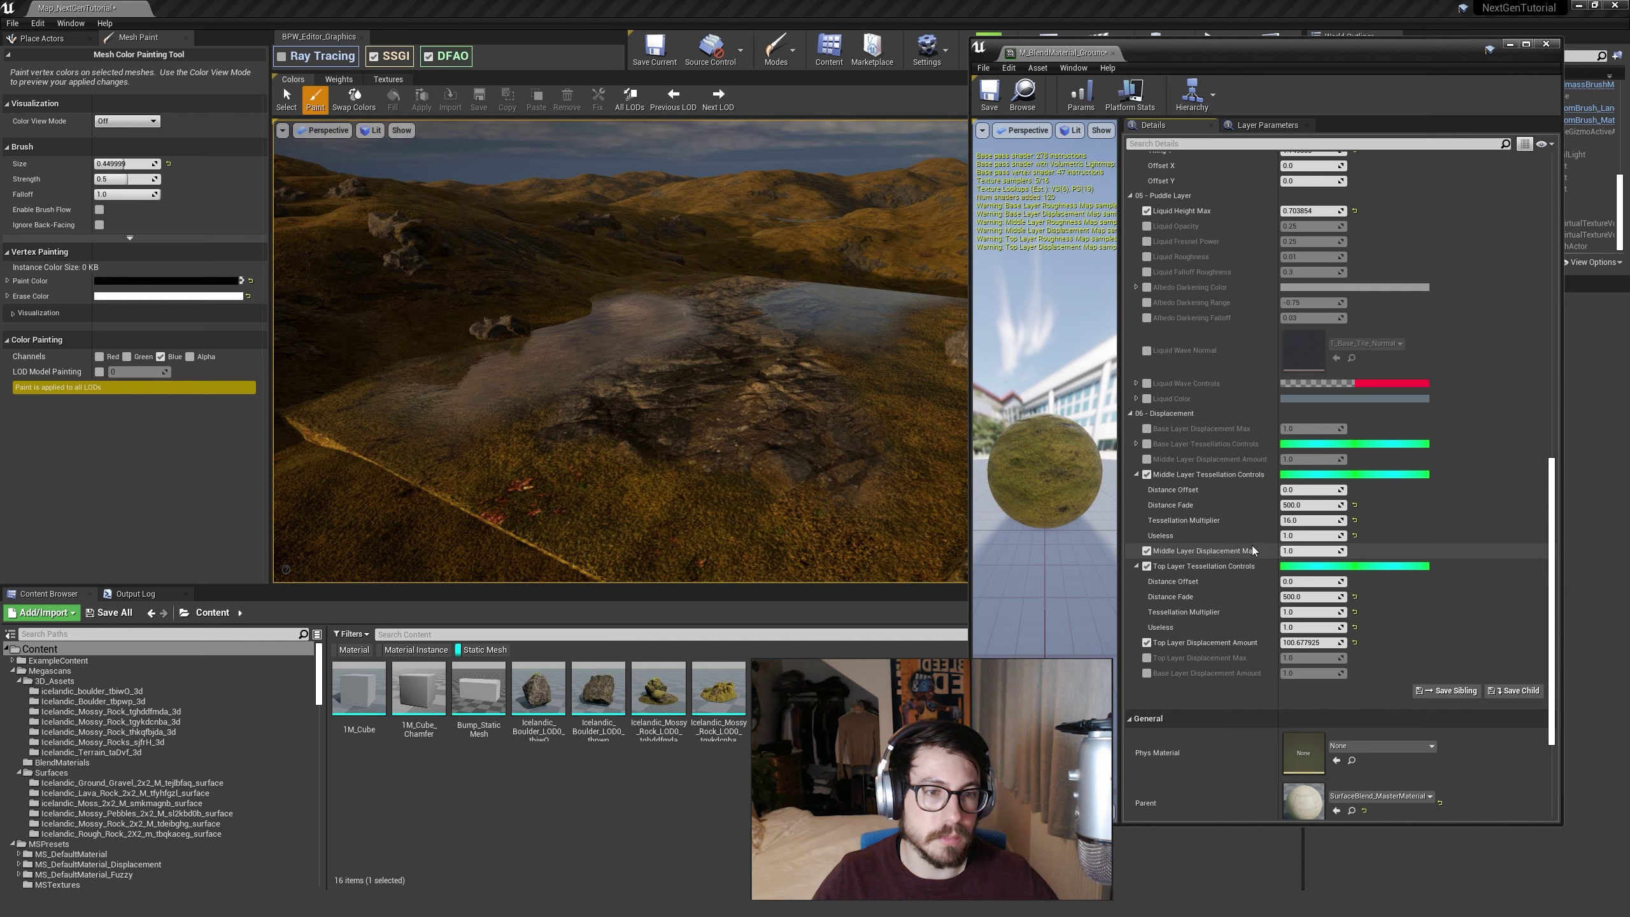
left_click_drag(1311, 551, 1351, 551)
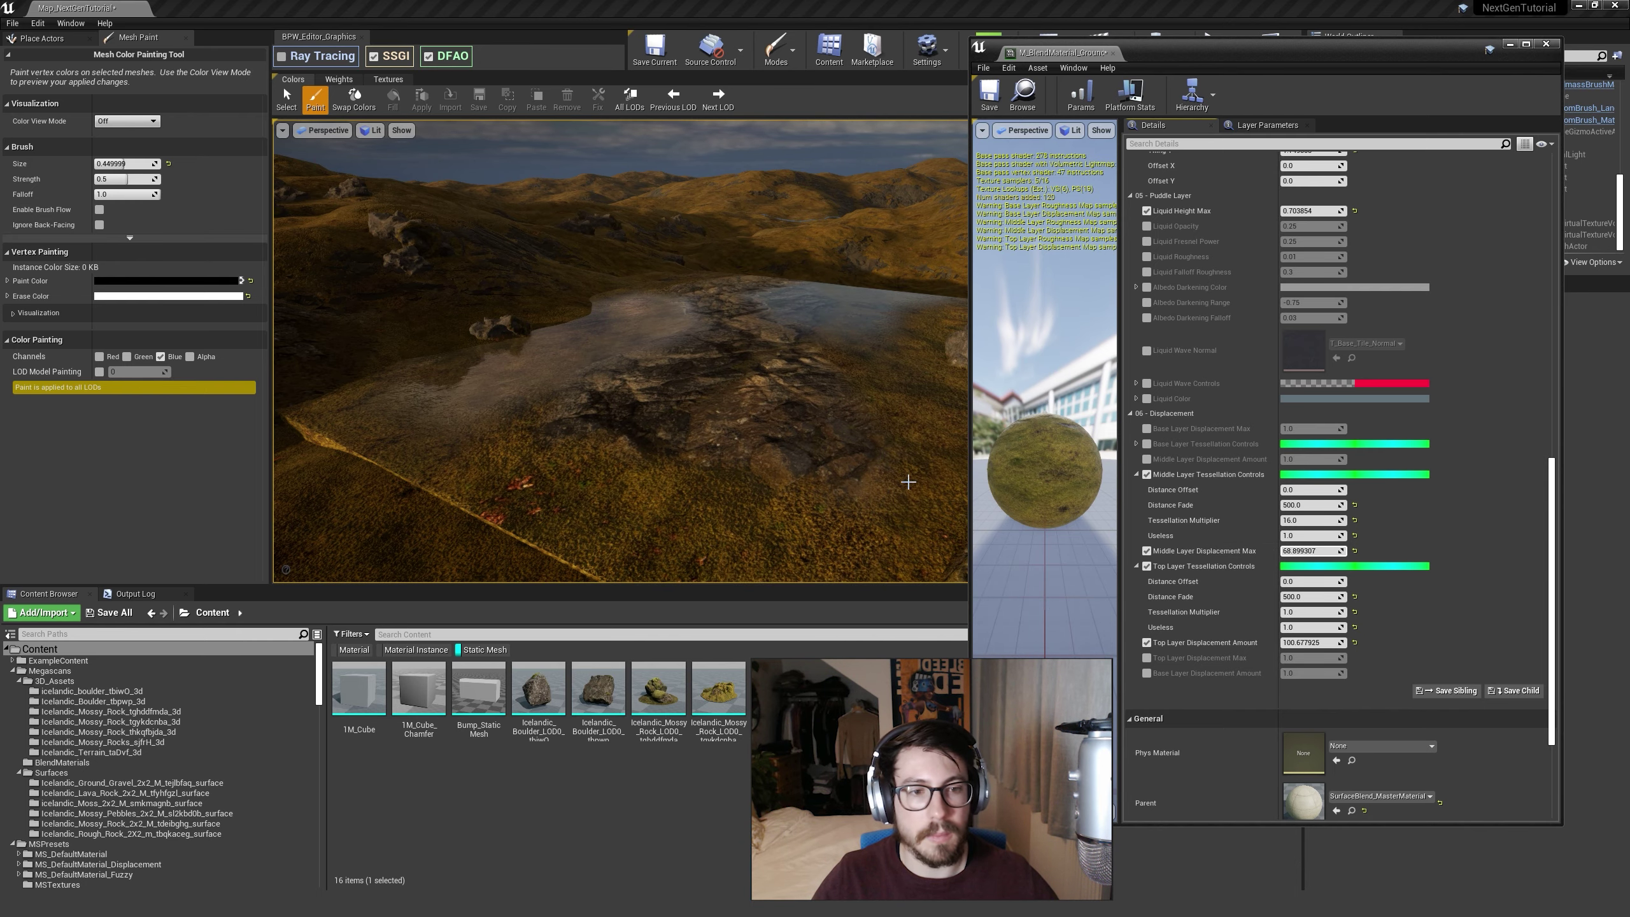
Step: Set the Middle Layer Tessellation Controls to a Distance Offset of 500 and a Distance Fade of 1000
mouse_move(908, 482)
right_mouse_down()
mouse_move(918, 491)
mouse_move(915, 460)
mouse_move(905, 504)
mouse_move(915, 466)
right_mouse_up()
key("w")
key("s")
left_click(1314, 490)
type("500")
left_click(1316, 508)
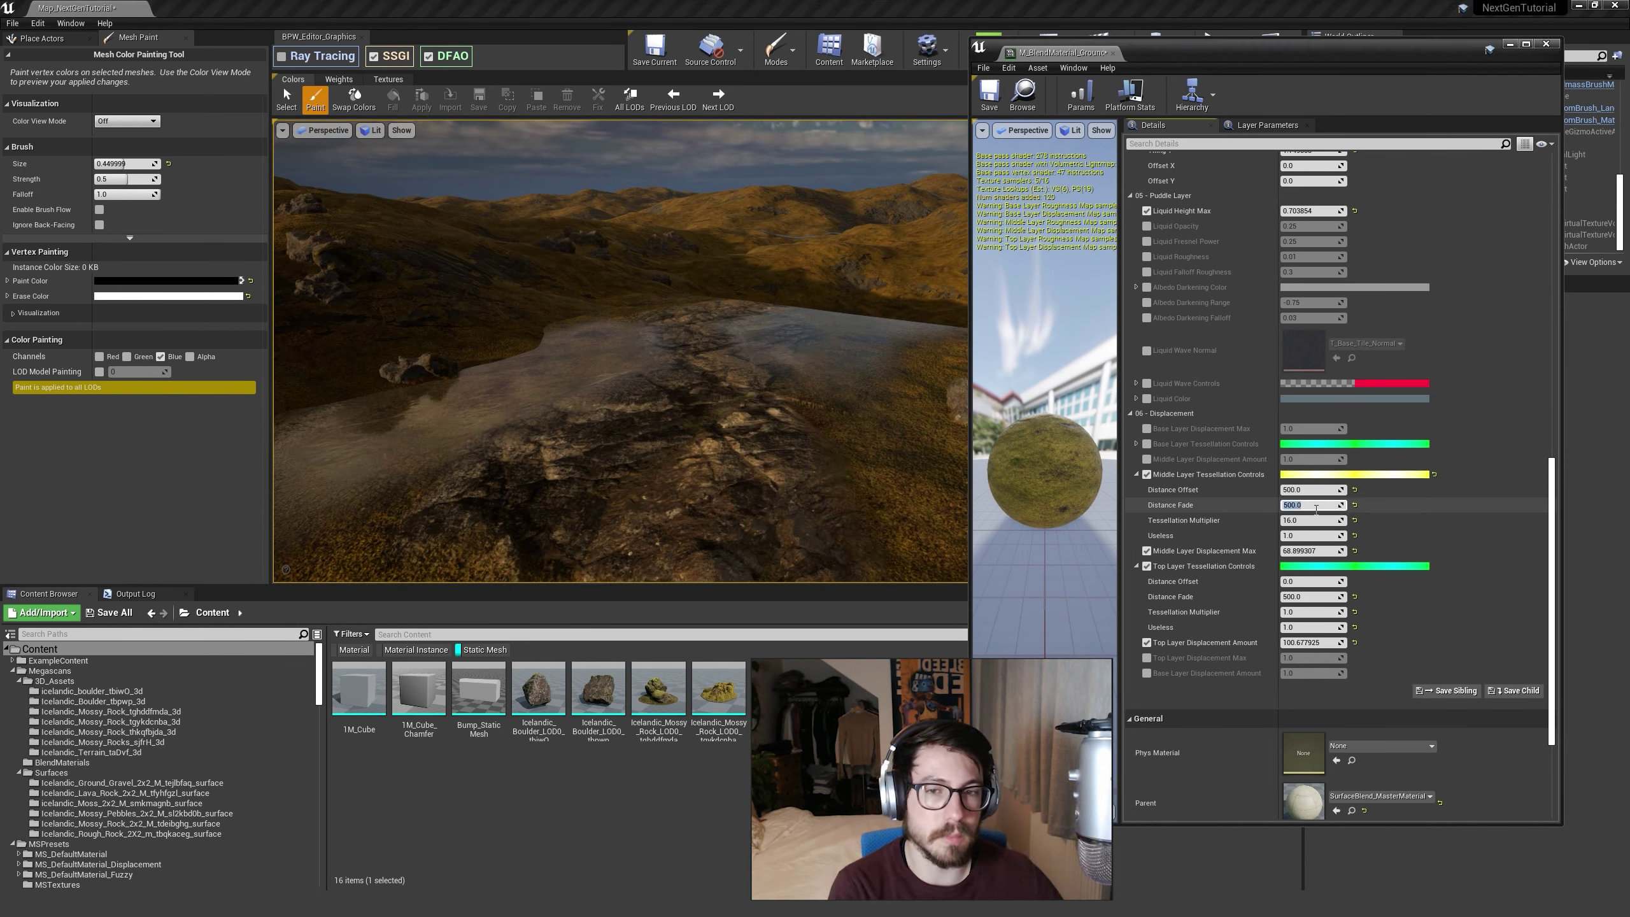
type("1000")
key("Return")
Step: Adjust Middle Layer Displacement Max to about 77.4 while checking the displaced rocks up close
left_click_drag(1313, 551, 1399, 551)
key("w")
mouse_move(620, 352)
right_mouse_down()
mouse_move(621, 398)
mouse_move(616, 321)
mouse_move(613, 347)
mouse_move(700, 343)
mouse_move(680, 391)
mouse_move(642, 392)
right_mouse_up()
key("x")
mouse_move(1310, 551)
left_mouse_down()
mouse_move(1278, 551)
mouse_move(1309, 551)
left_mouse_up()
mouse_move(642, 360)
right_mouse_down()
mouse_move(626, 398)
mouse_move(654, 401)
mouse_move(641, 340)
mouse_move(642, 411)
mouse_move(633, 379)
right_mouse_up()
key("x")
left_click_drag(1309, 550, 1328, 551)
mouse_move(642, 379)
right_mouse_down()
mouse_move(642, 334)
mouse_move(635, 398)
right_mouse_up()
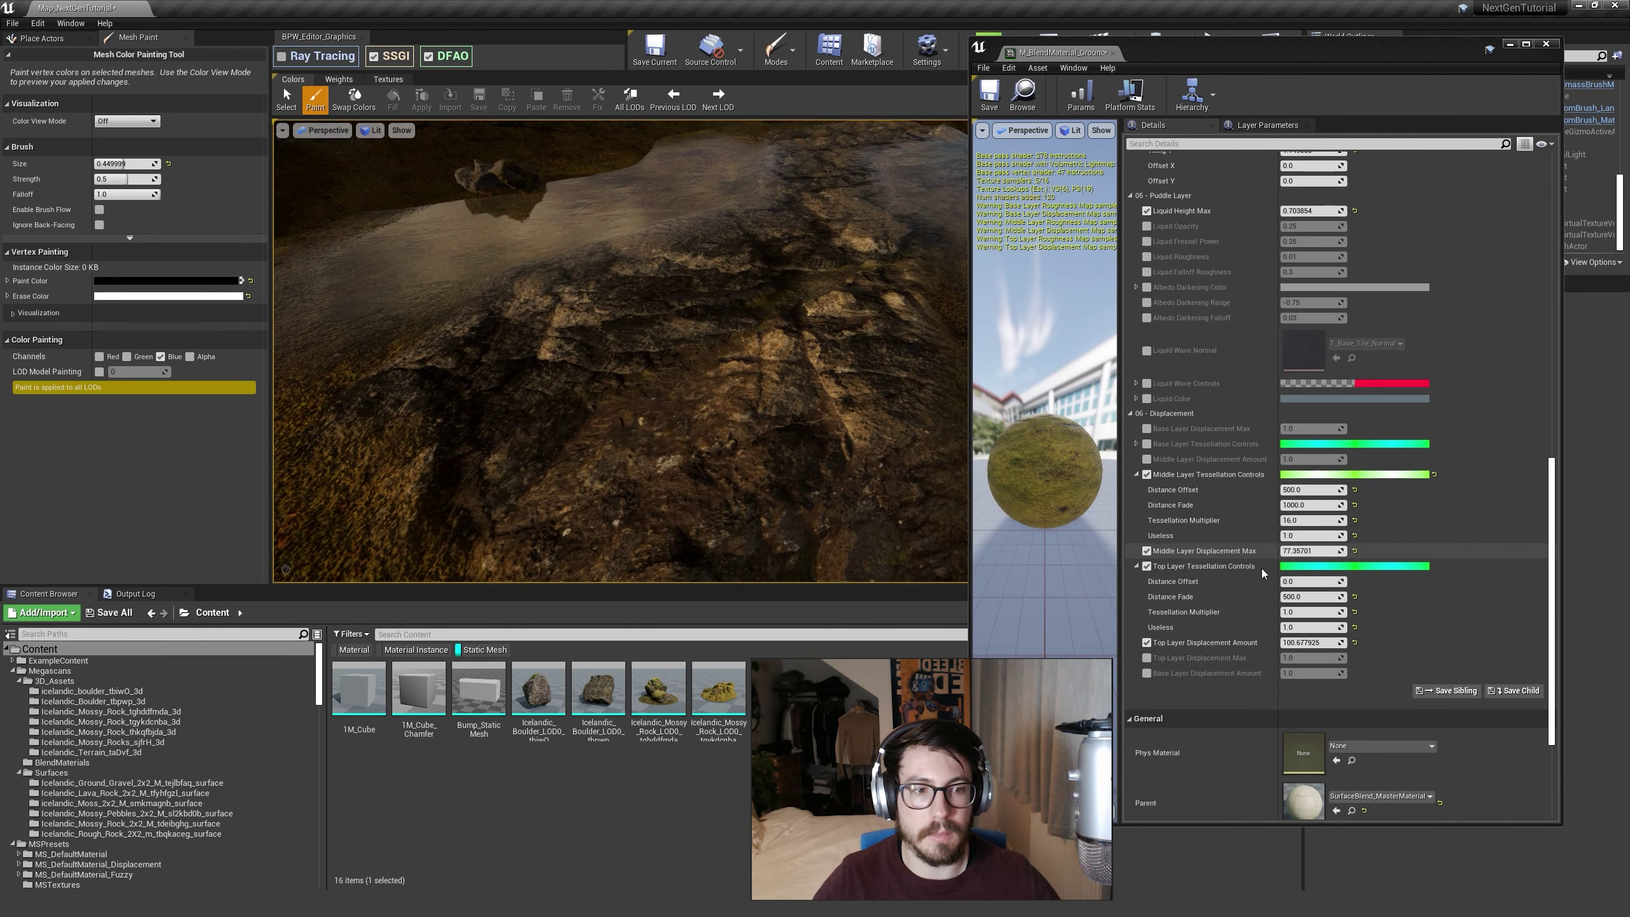
Step: Set the Middle Layer tiling to about 3.62 by 2.43 and Liquid Height Max to about 0.83
scroll(1294, 385, "up", 9)
left_click_drag(1306, 394, 1328, 394)
scroll(1293, 360, "up", 8)
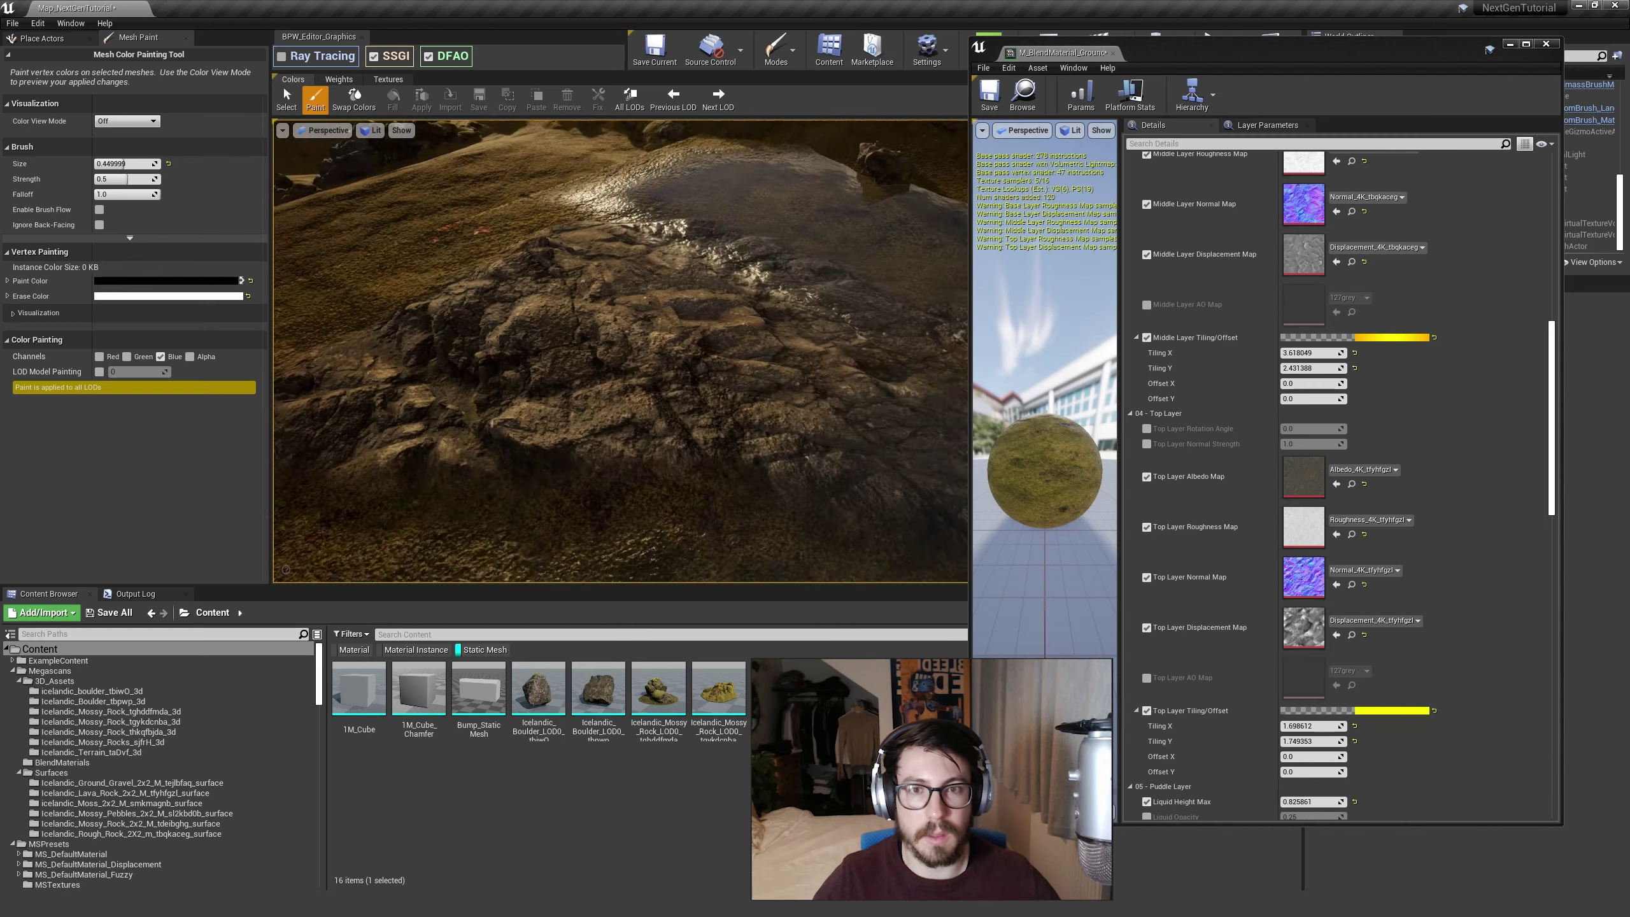
right_click_drag(616, 360, 648, 379)
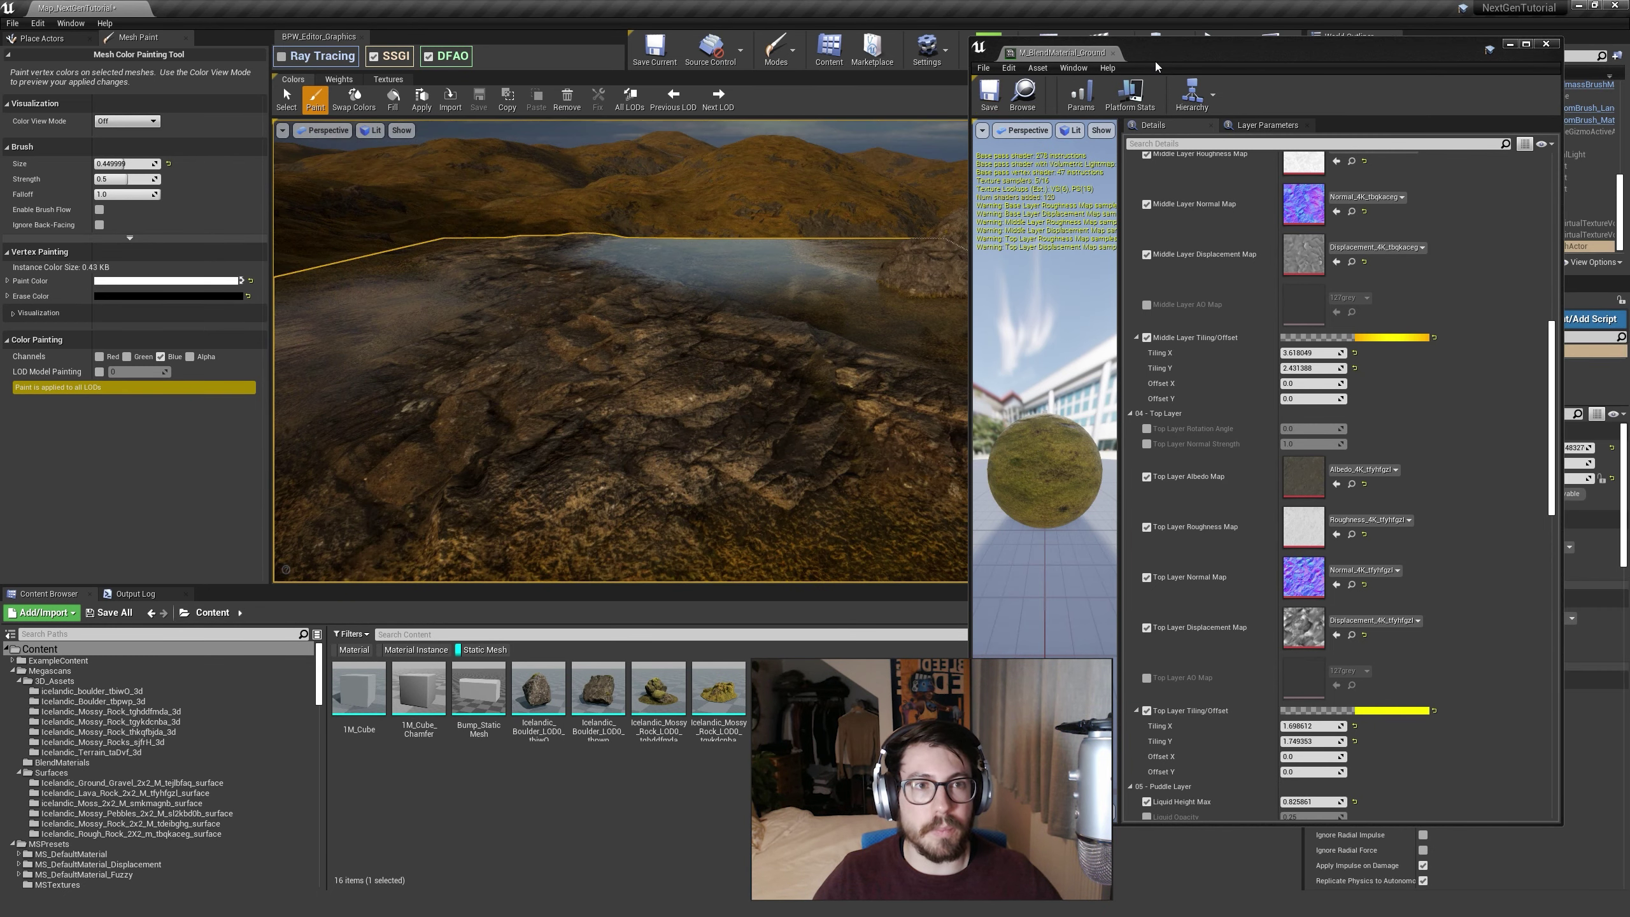
Step: Move the material editor aside, leave Mesh Paint for Select mode, and search the placeable actors for "pla"
left_click_drag(1155, 62, 1211, 68)
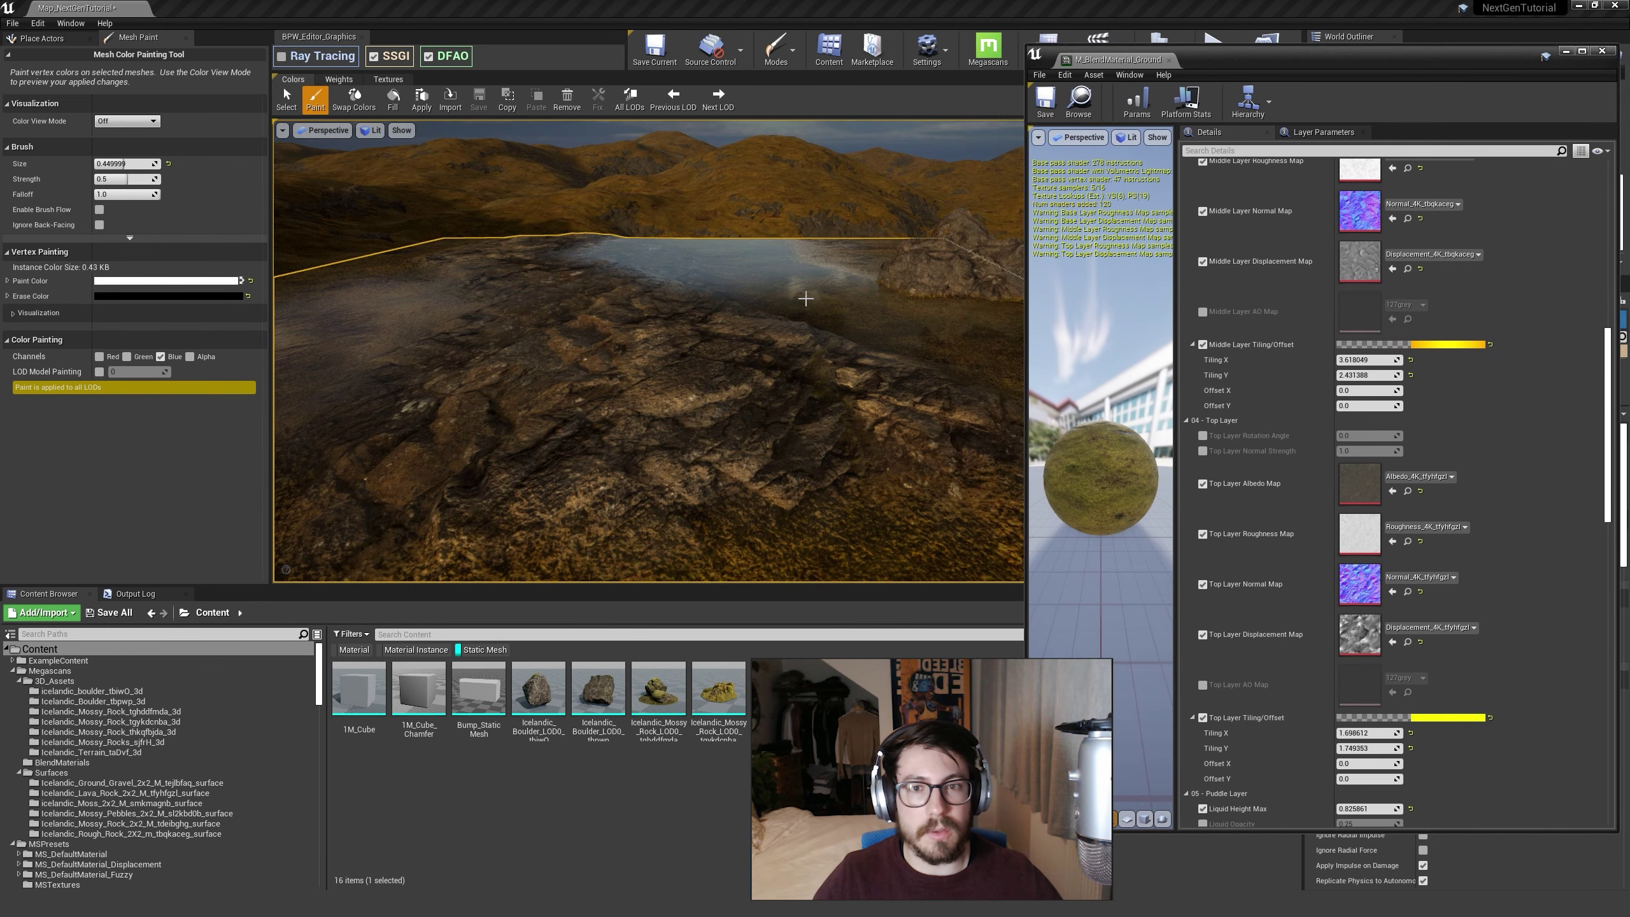
mouse_move(806, 299)
right_mouse_down()
mouse_move(853, 340)
mouse_move(815, 318)
right_mouse_up()
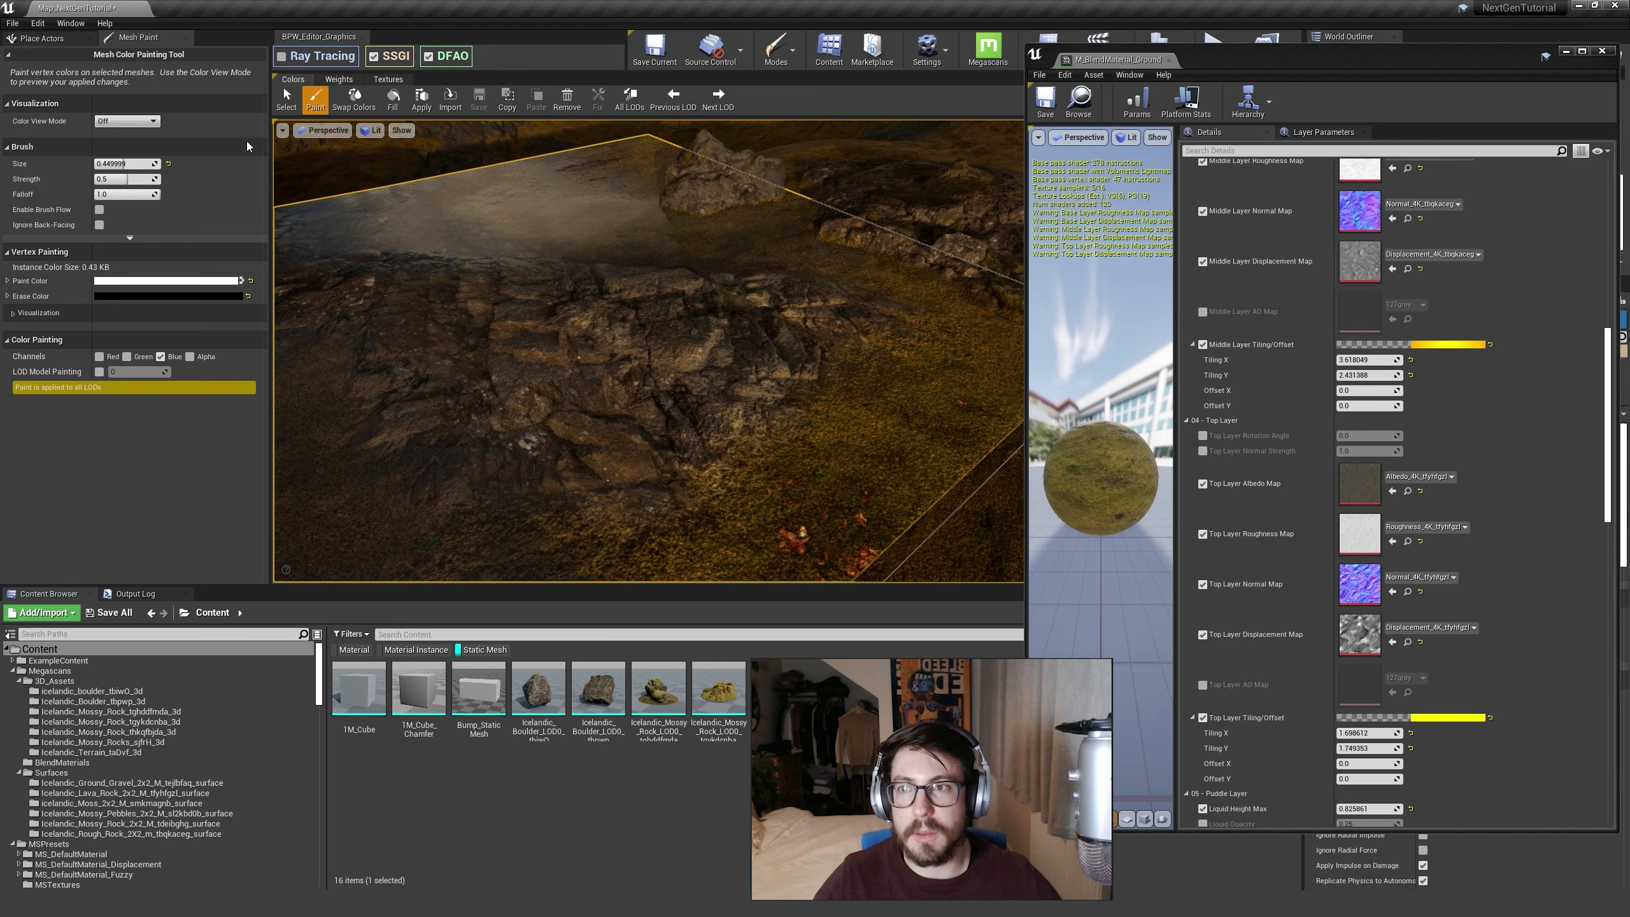
left_click(776, 51)
left_click(790, 80)
type("pla")
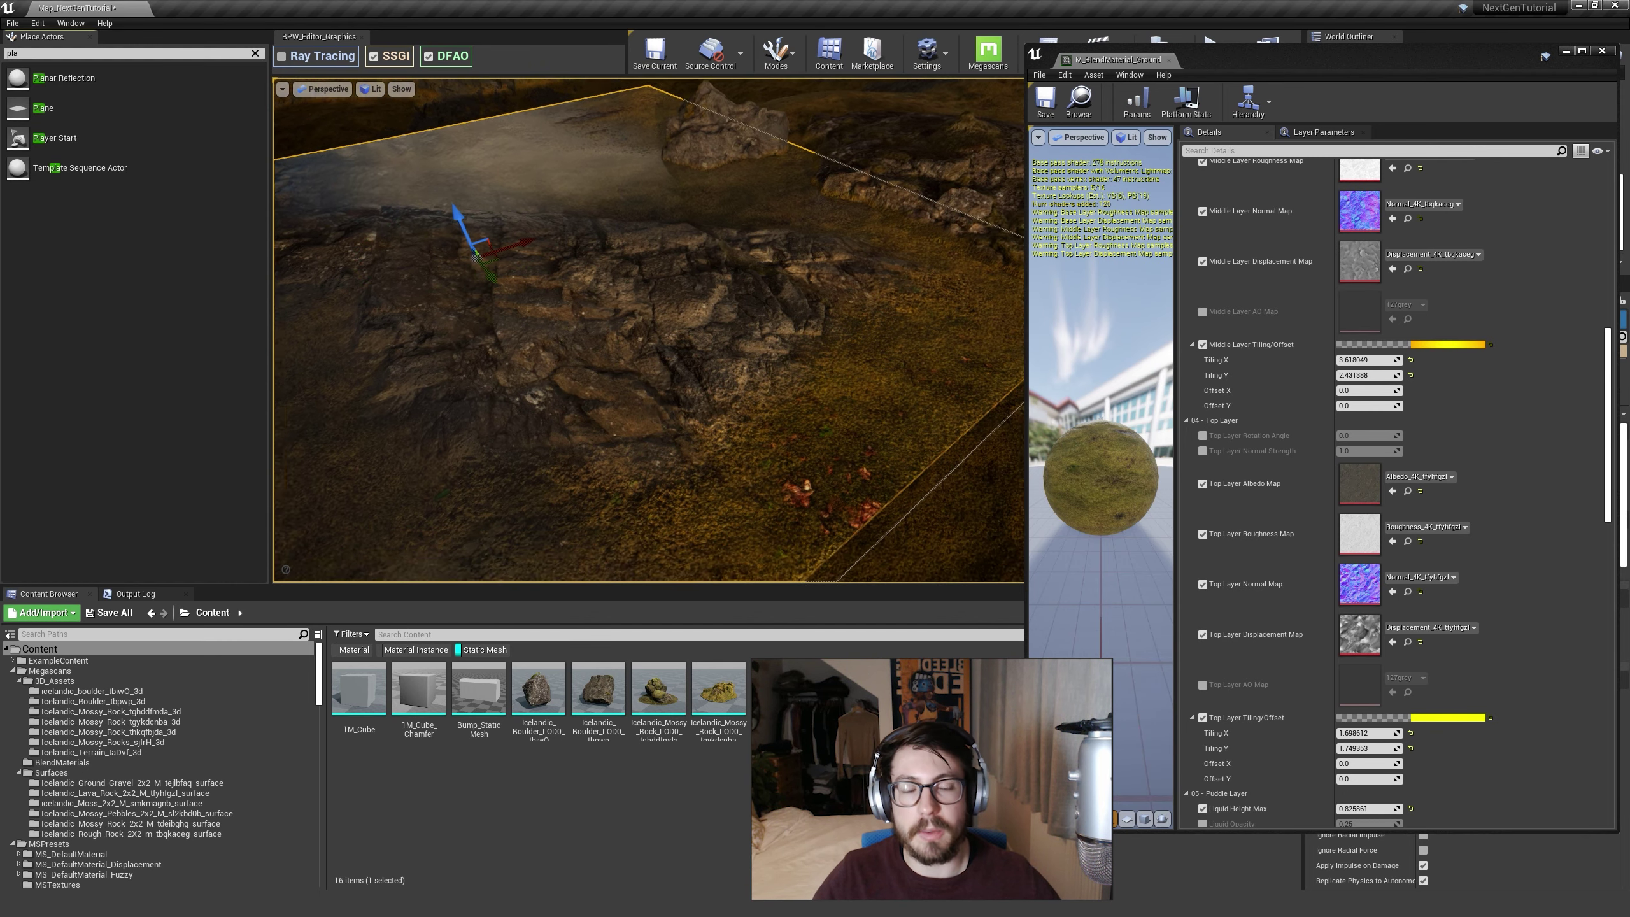
Step: Examine the painted ground plane's edges and the surrounding landscape from several angles
right_click_drag(803, 329, 760, 337)
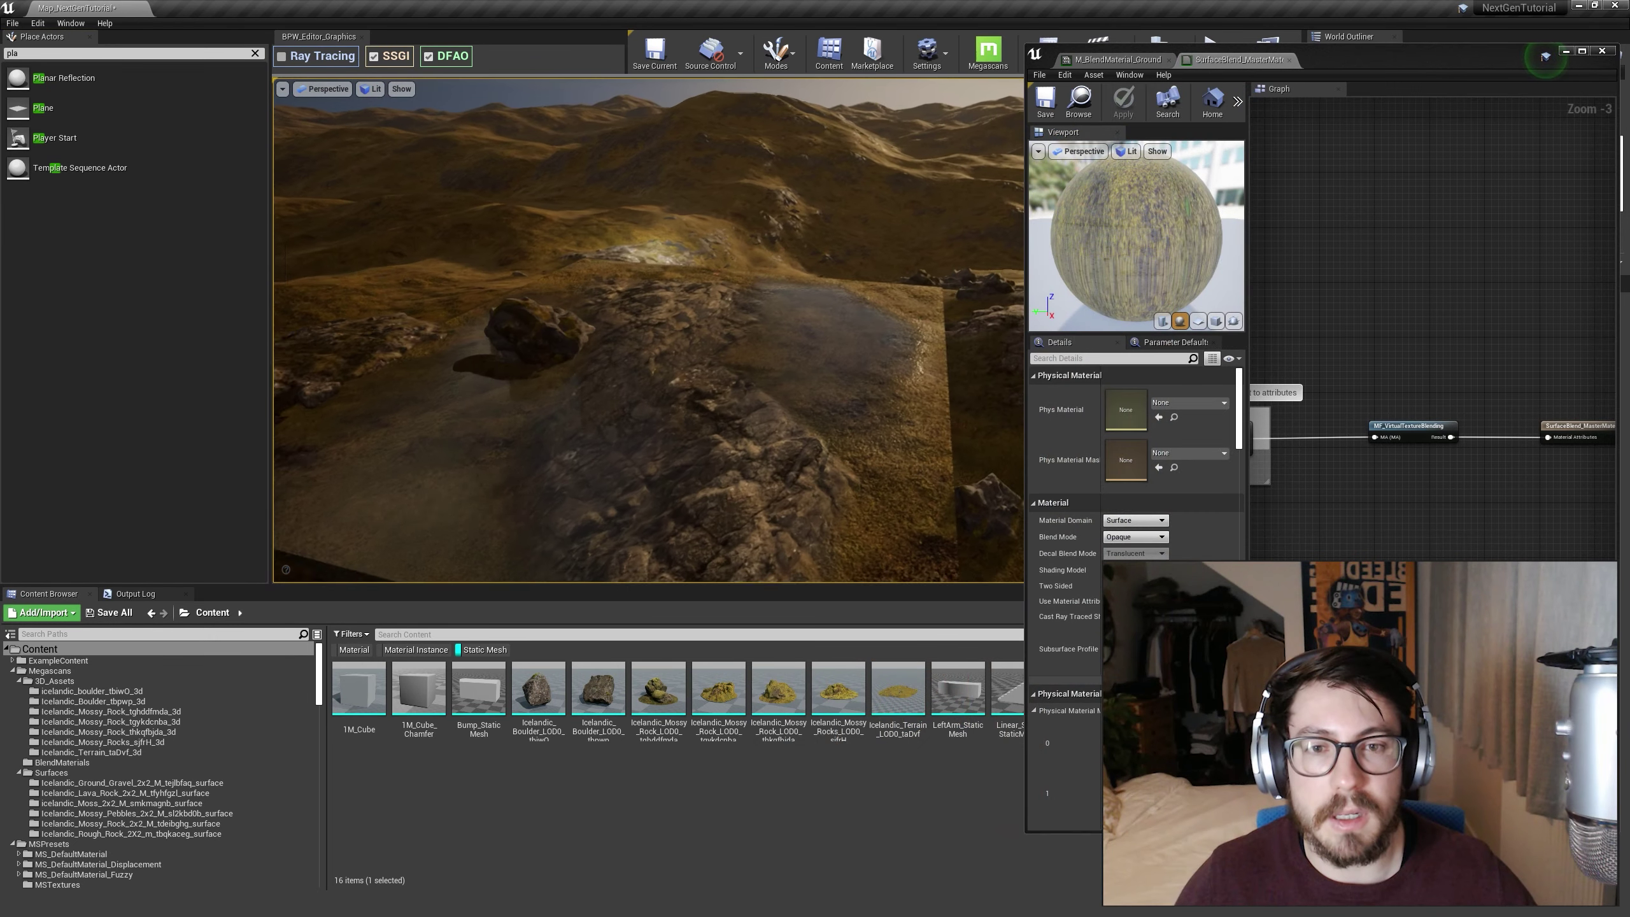
right_click_drag(694, 379, 757, 380)
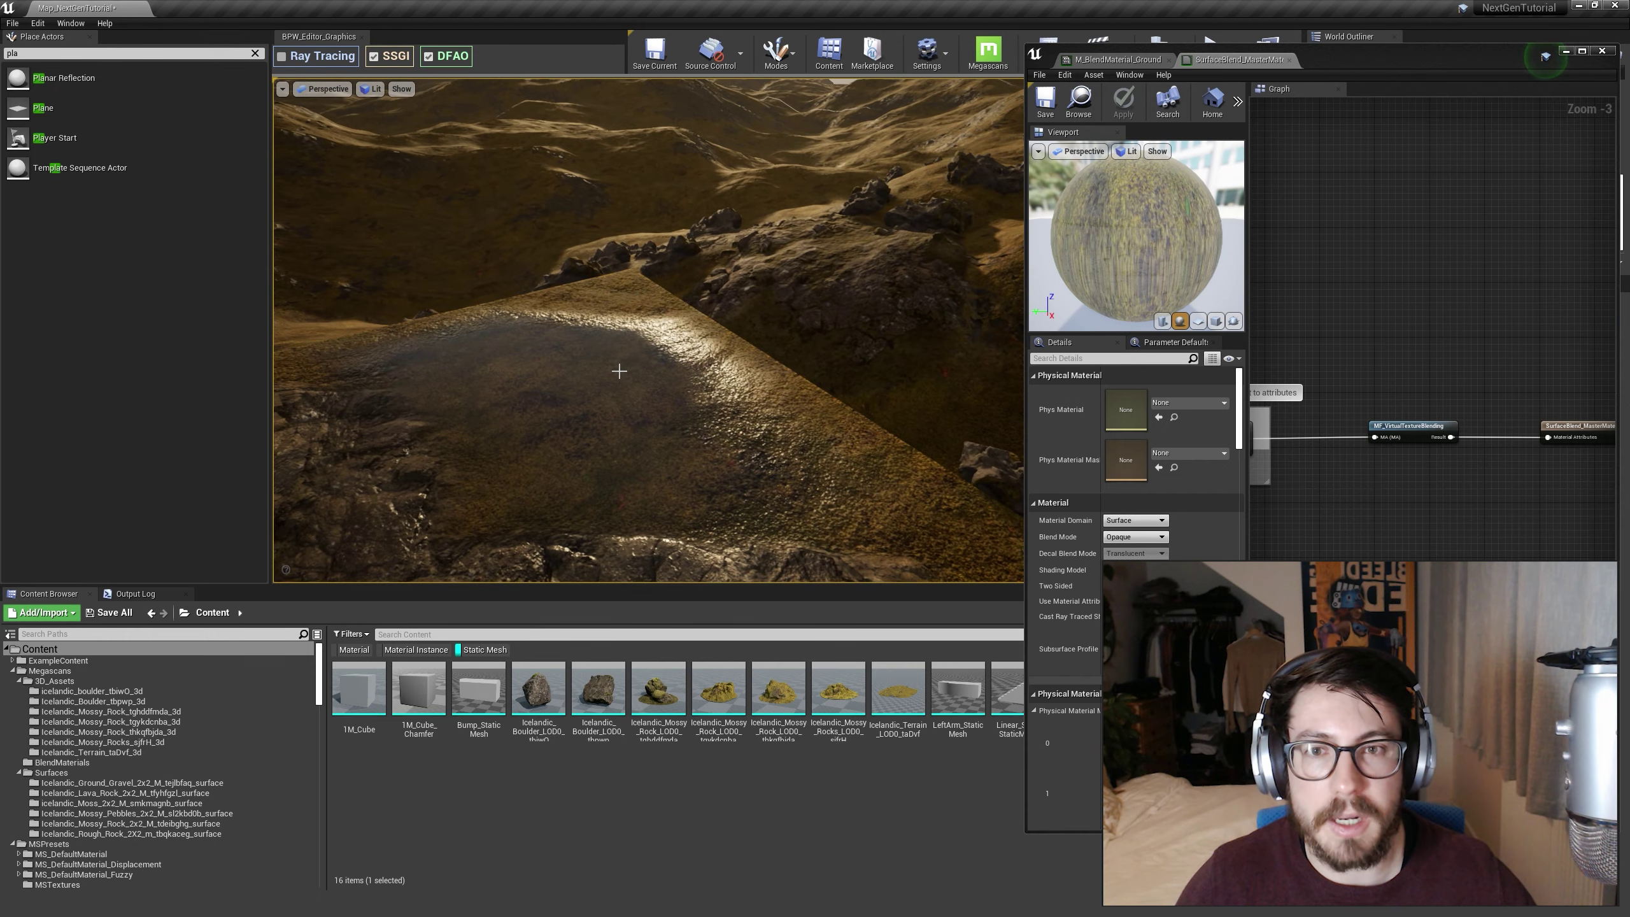
right_click_drag(620, 371, 697, 327)
right_click_drag(619, 370, 680, 386)
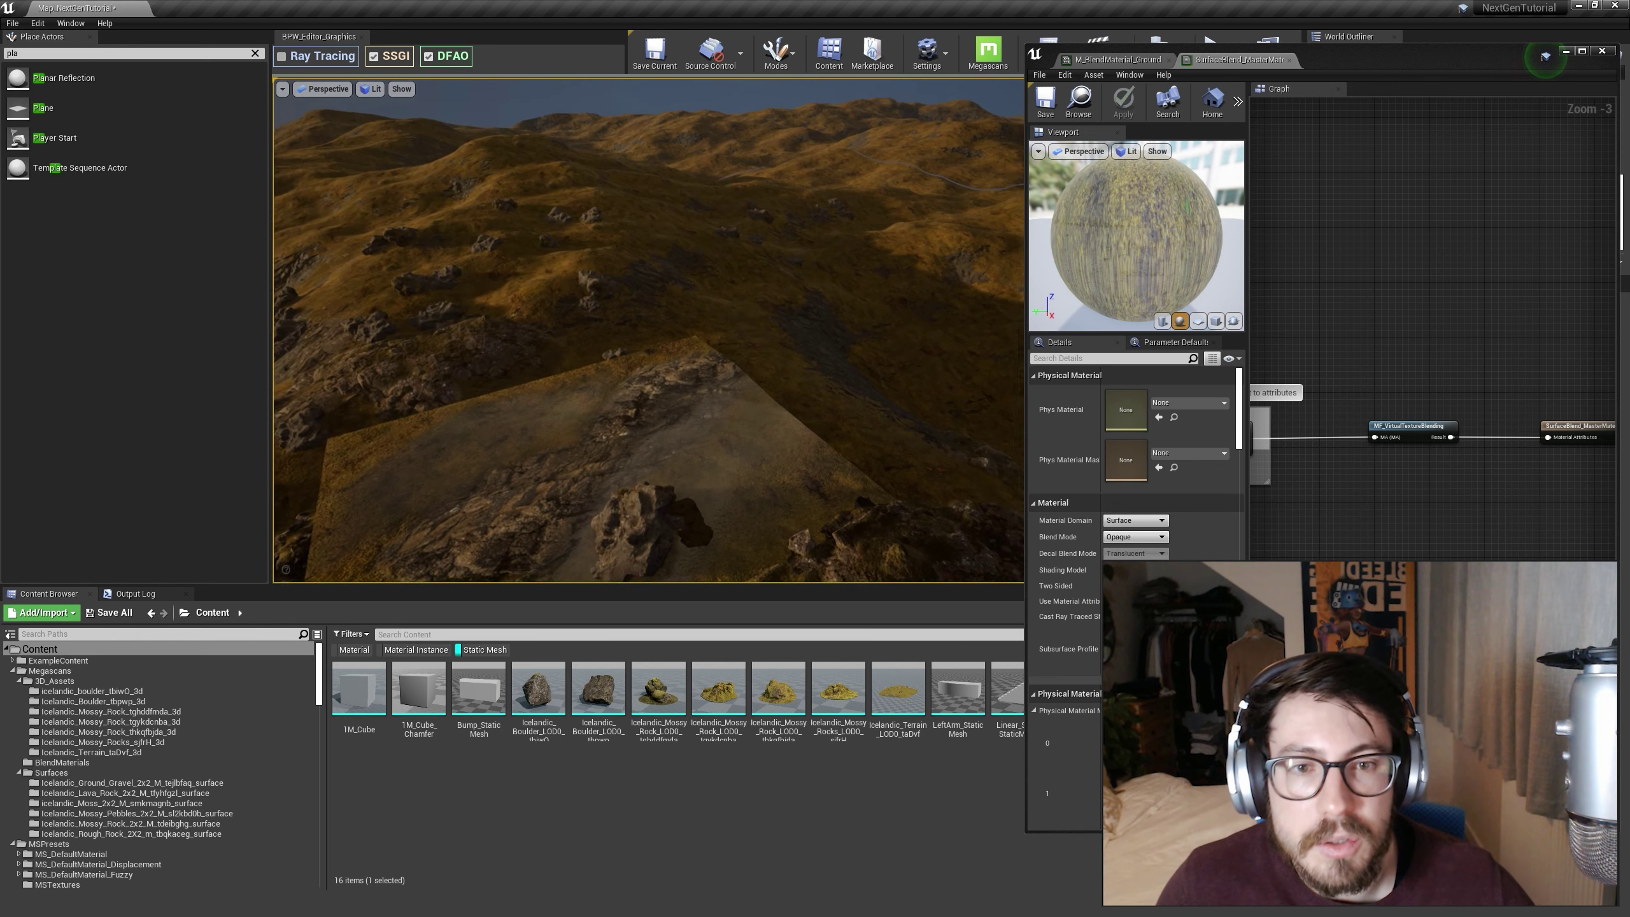
right_click_drag(752, 353, 752, 321)
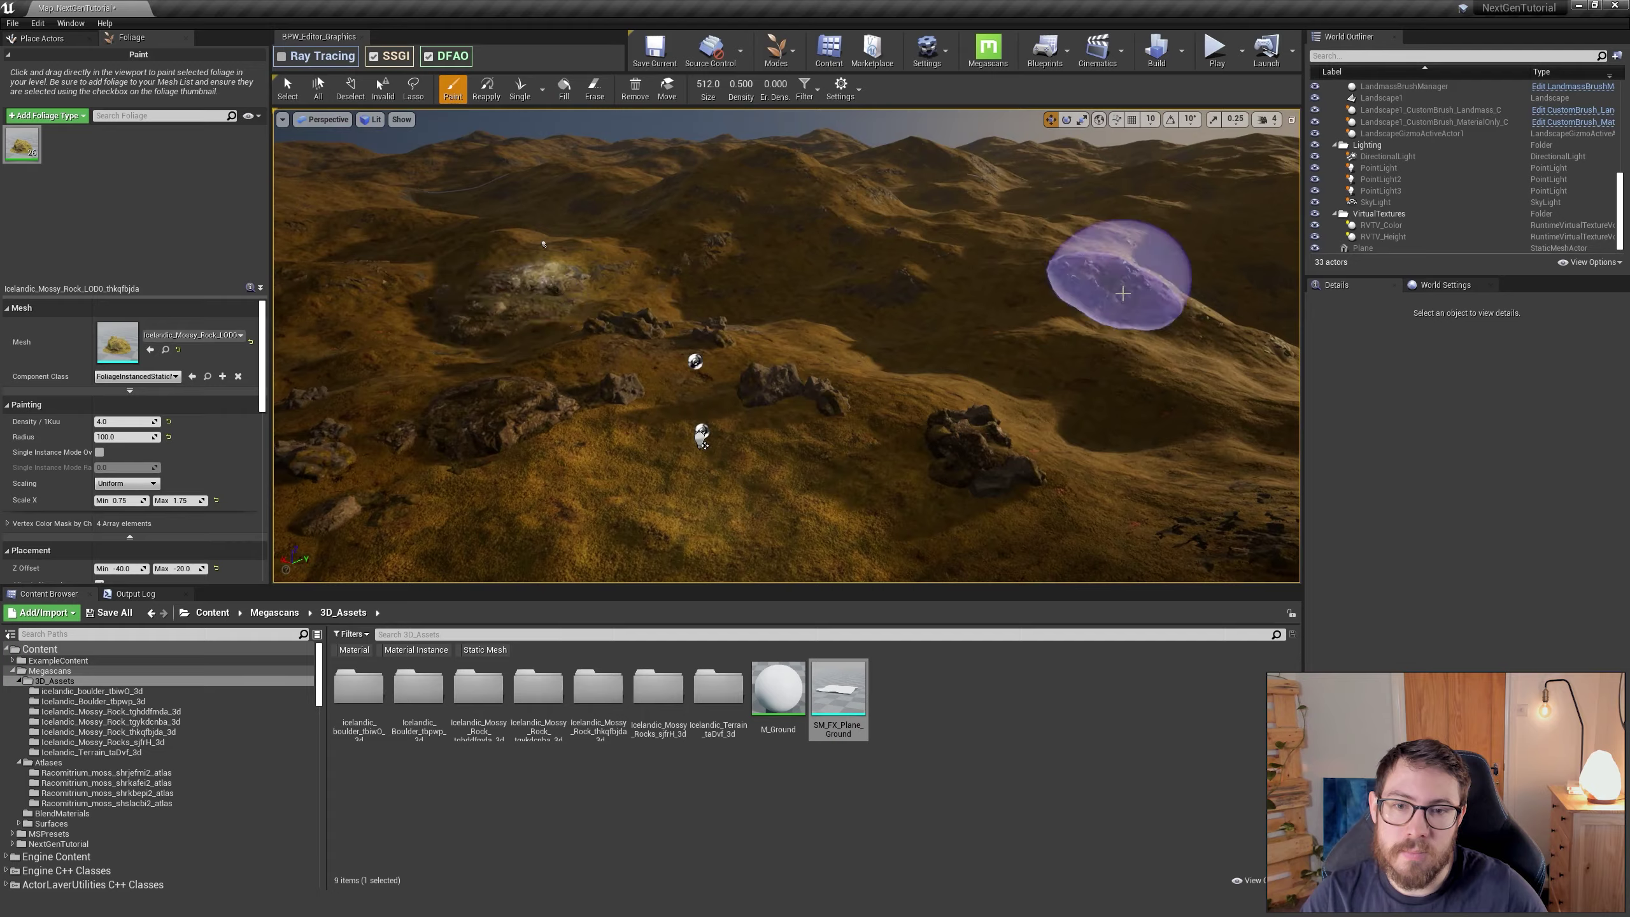
mouse_move(1128, 273)
right_mouse_down()
mouse_move(648, 455)
mouse_move(572, 329)
right_mouse_up()
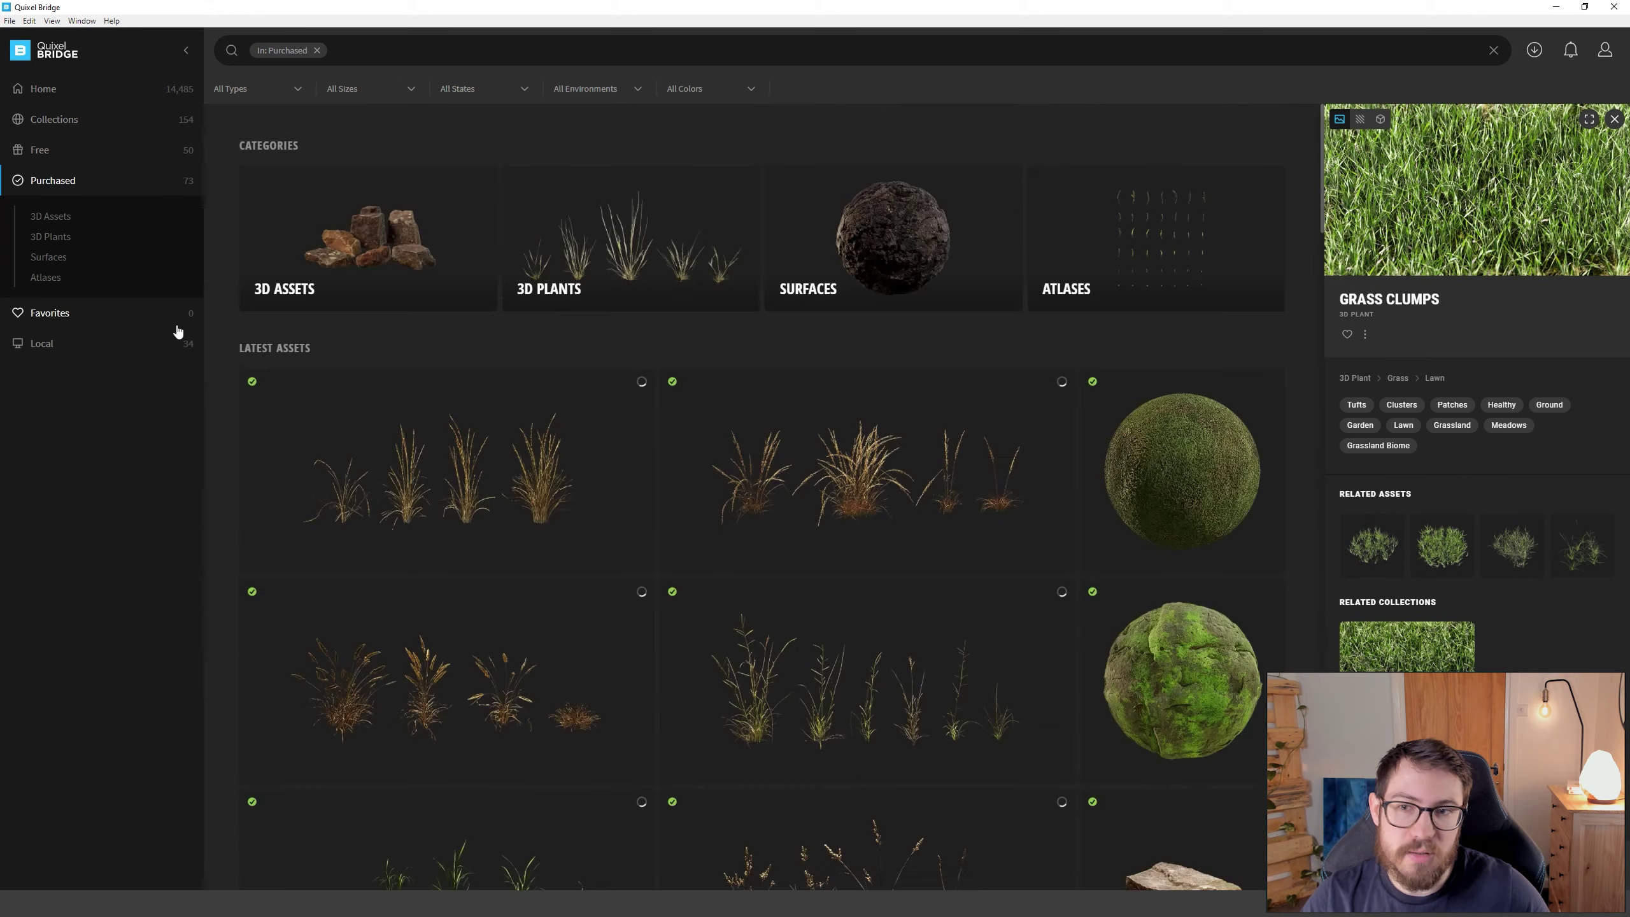
Step: Switch to Quixel Bridge, open the downloads list, and export Cocksfoot Grass to the Unreal project
left_click(1536, 50)
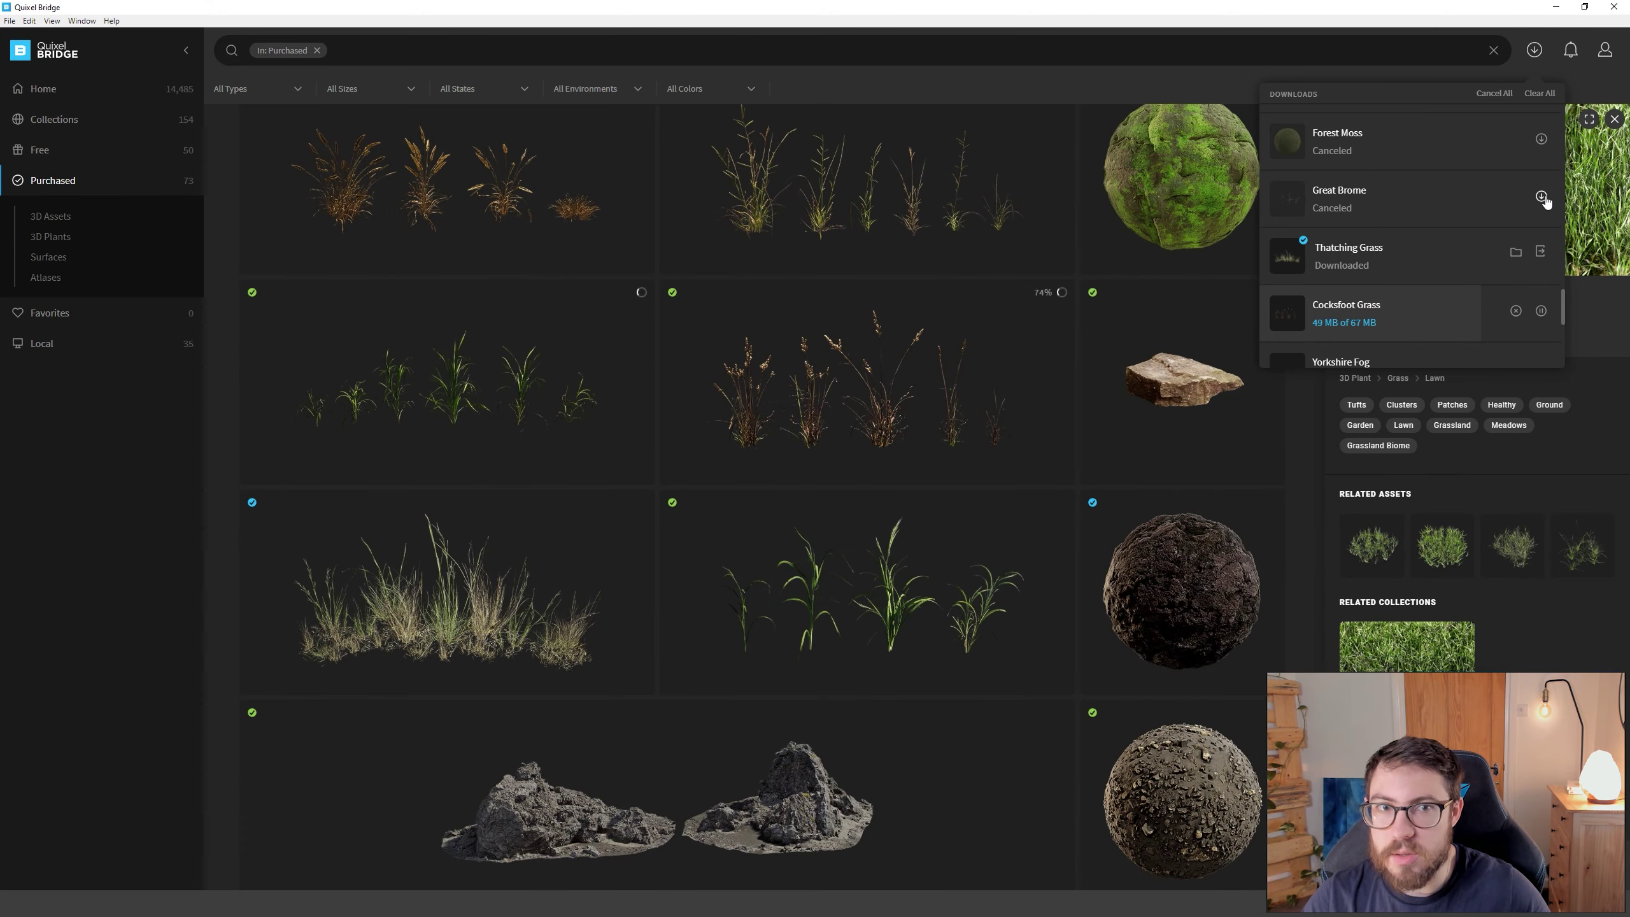
scroll(1540, 263, "down", 5)
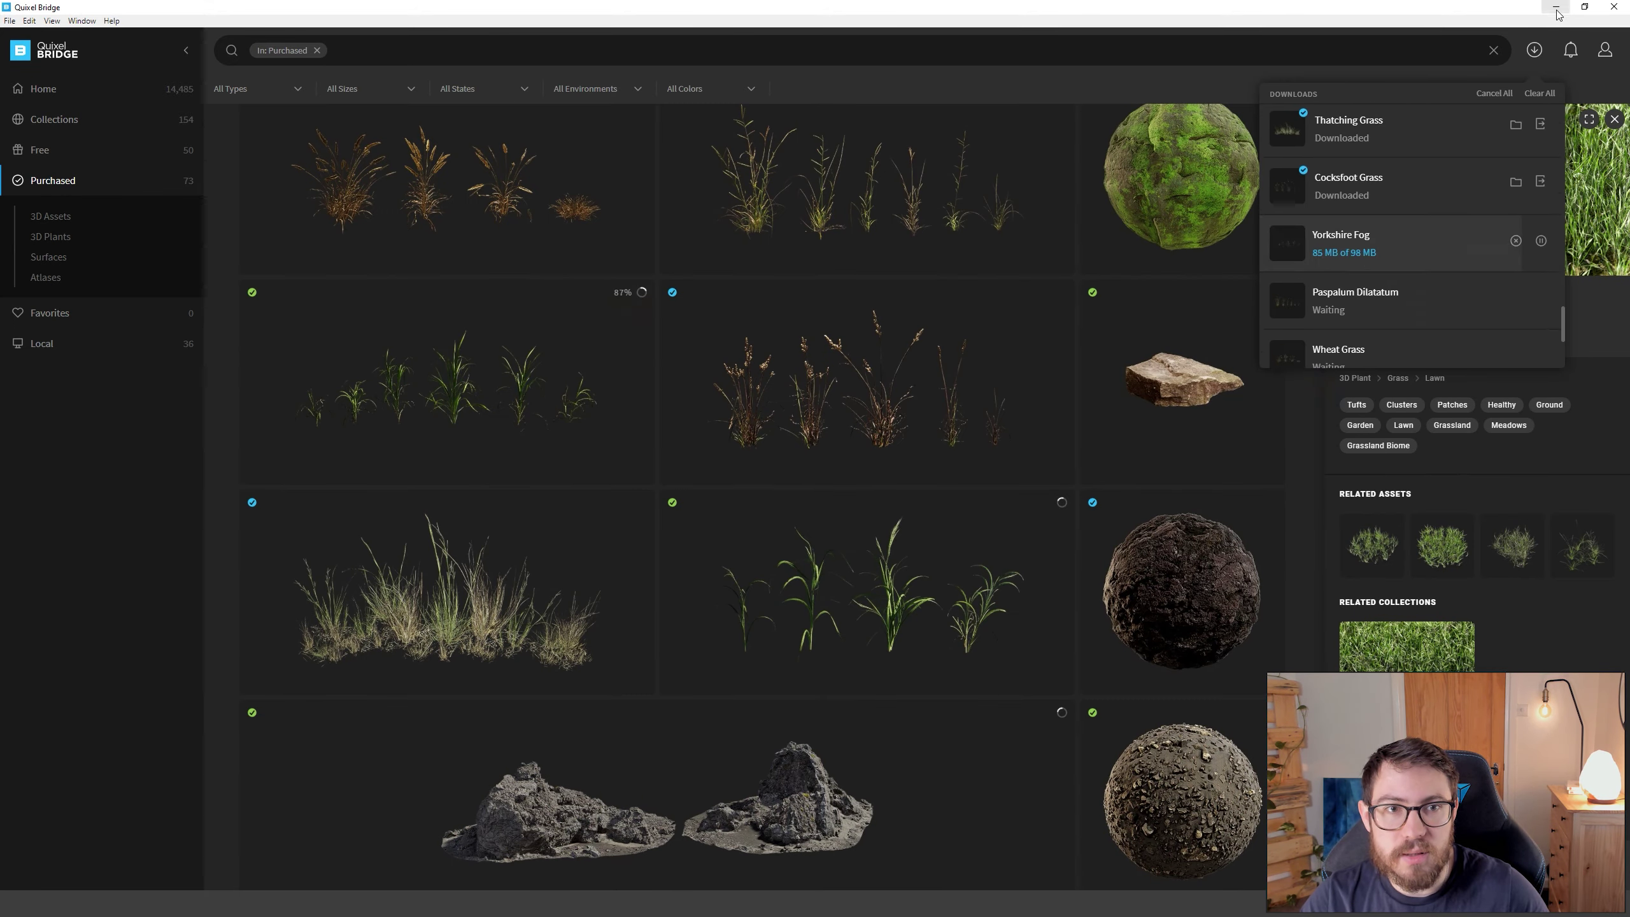
left_click(1542, 188)
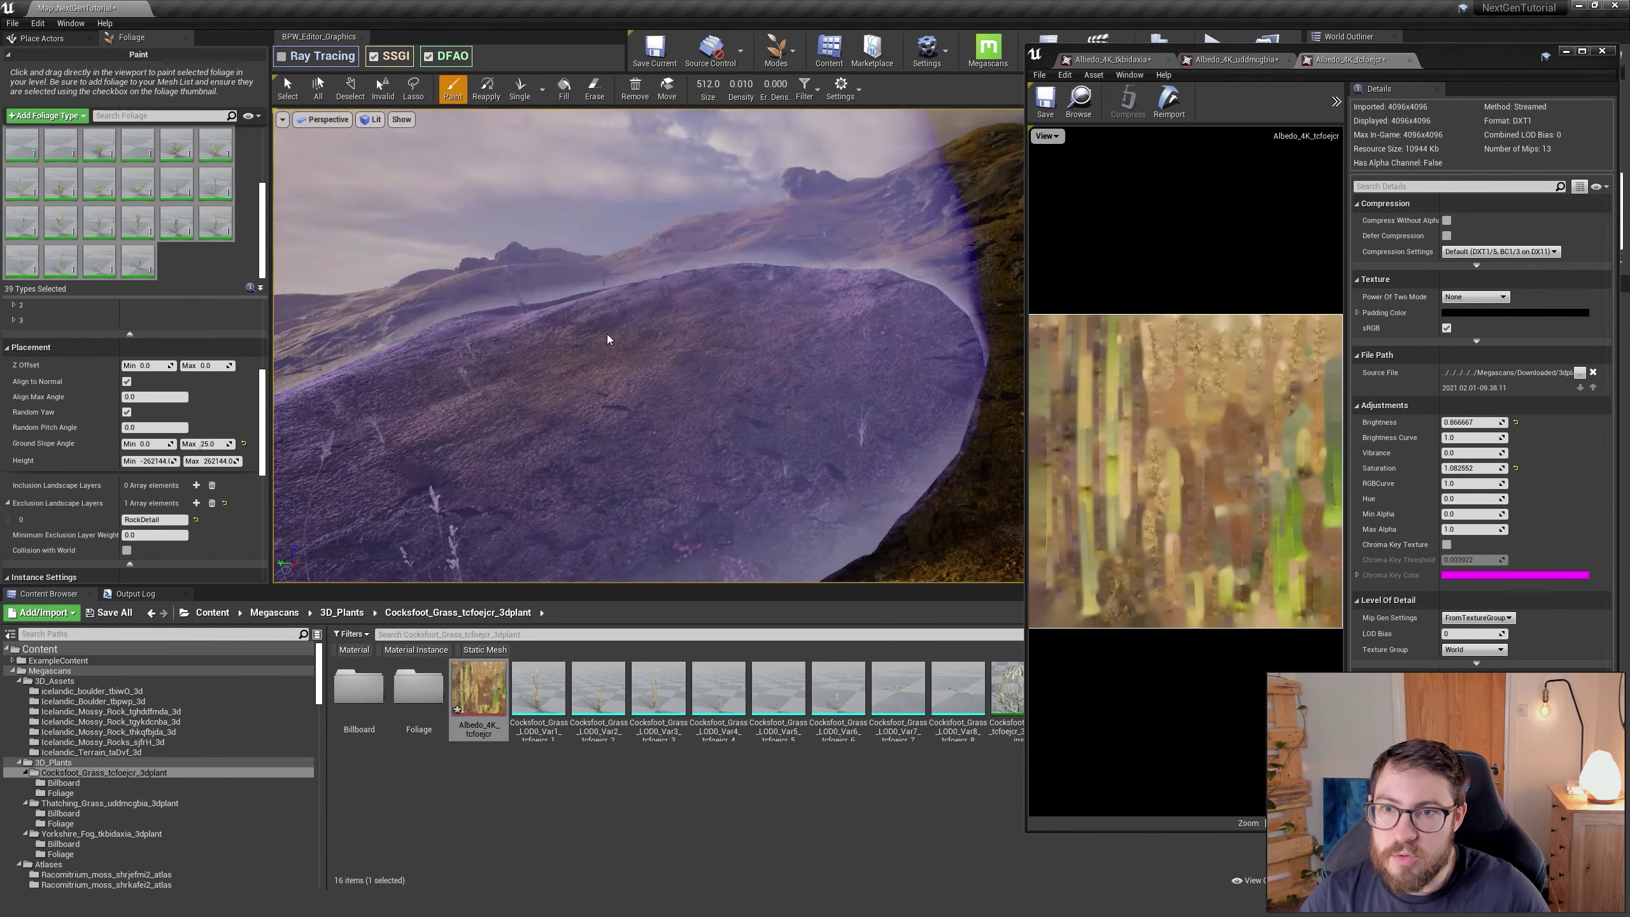
scroll(159, 465, "up", 2)
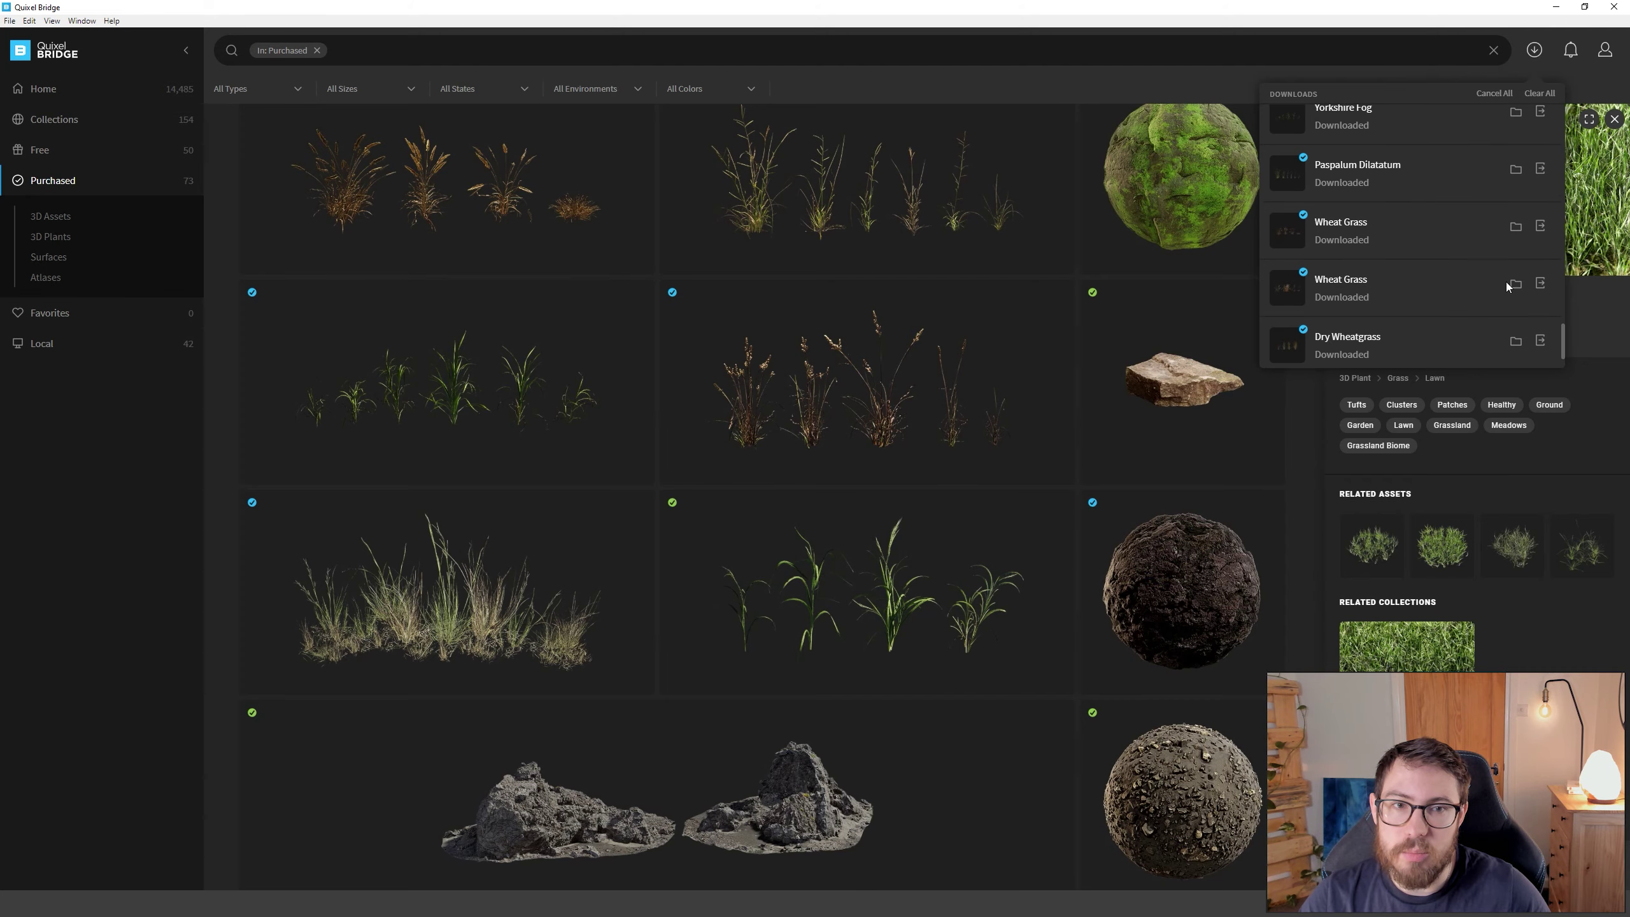
scroll(1463, 276, "up", 10)
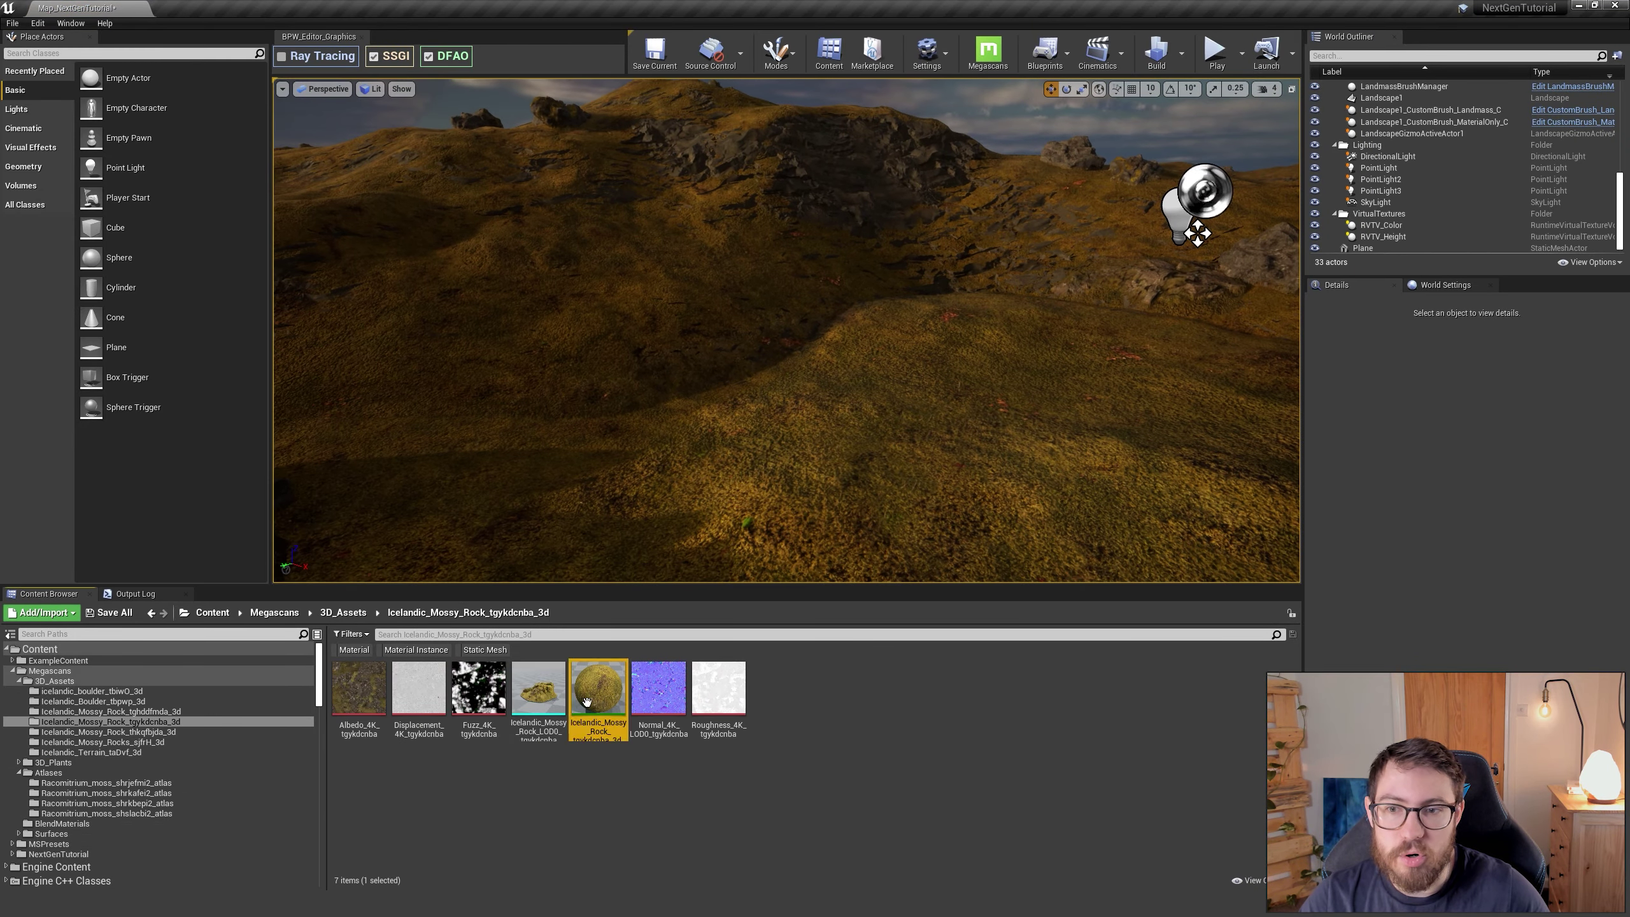
Step: Place the Icelandic_Mossy_Rock tghddfmda mesh in the level and check it against the vertex-painted ground plane
left_click_drag(478, 688, 642, 360)
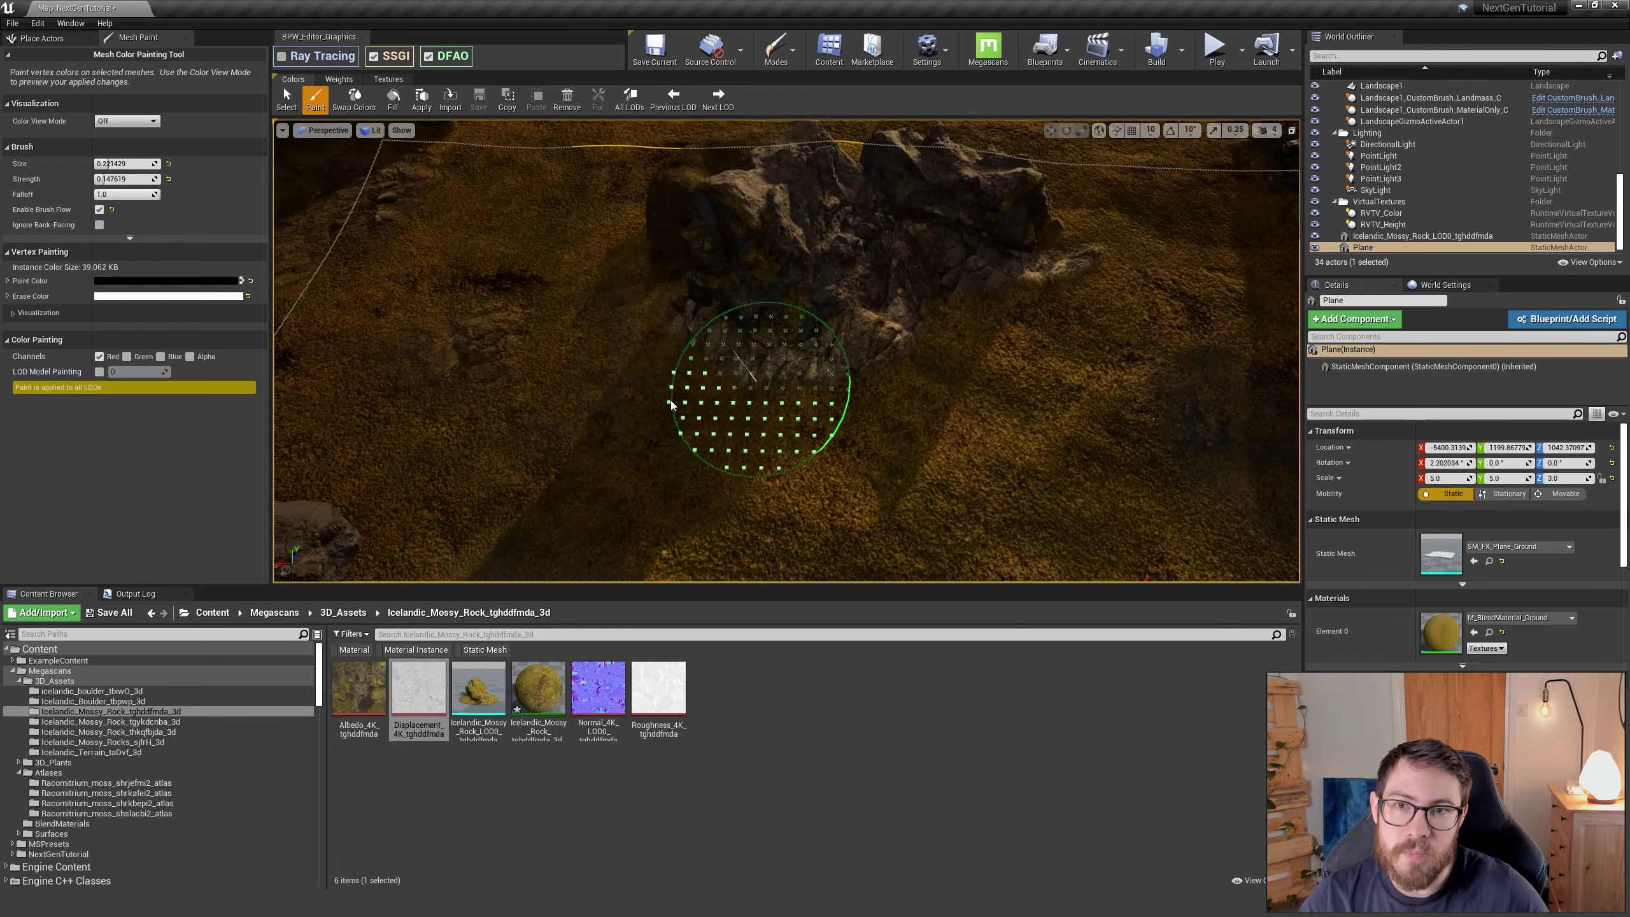
mouse_move(764, 382)
right_mouse_down()
mouse_move(782, 473)
mouse_move(539, 430)
mouse_move(880, 334)
mouse_move(892, 255)
right_mouse_up()
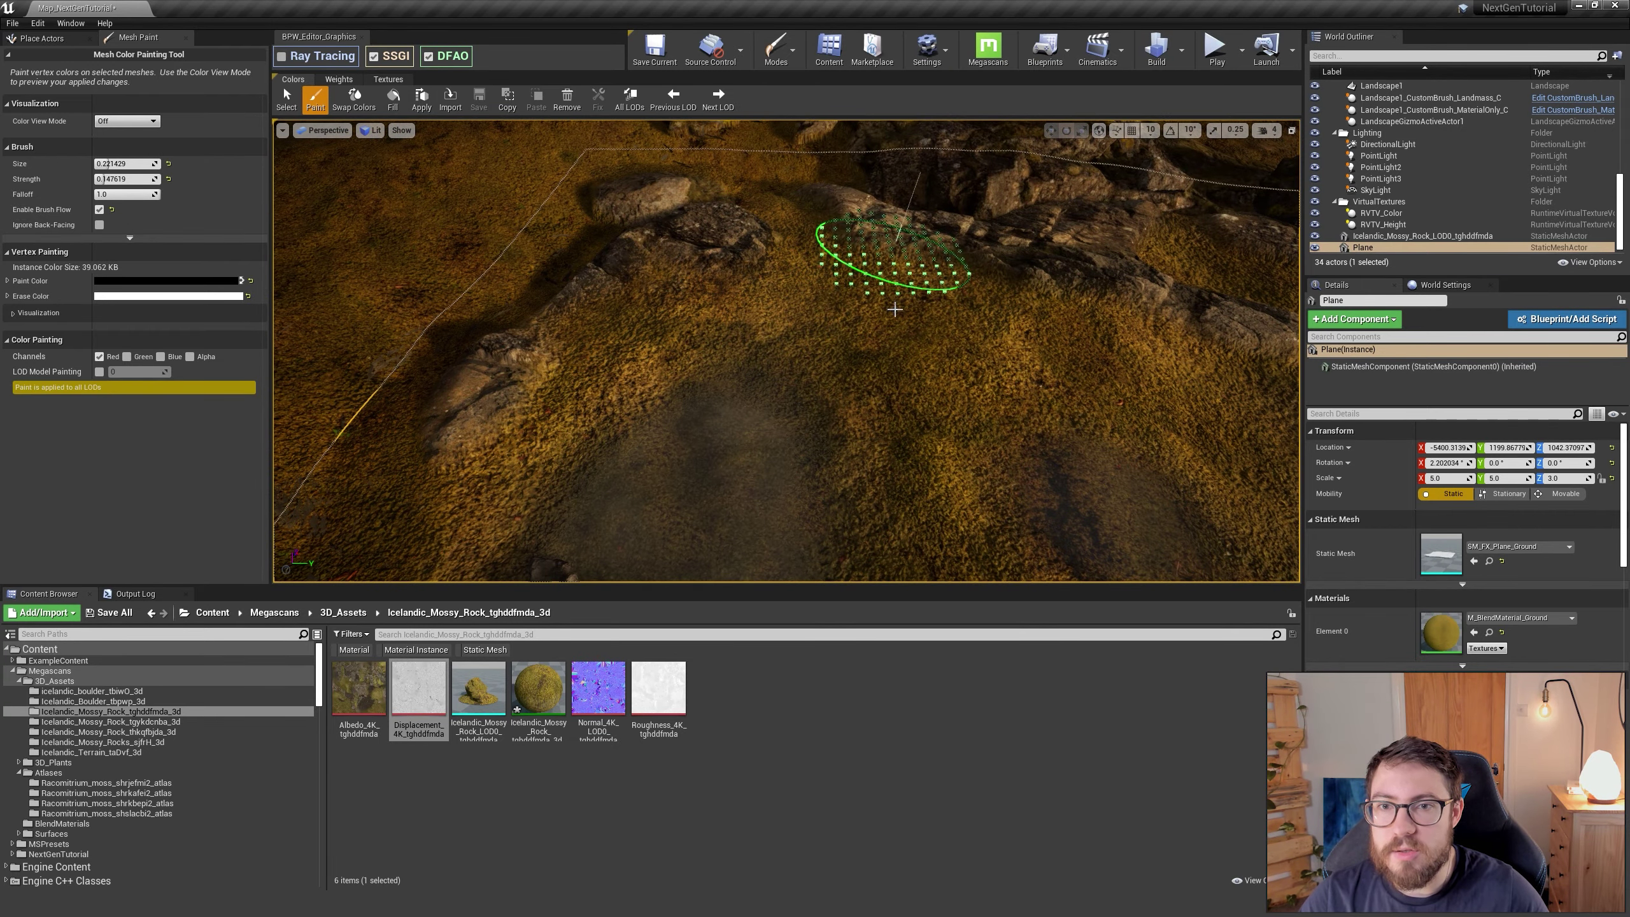
Step: Frame the large mossy rock under the tube lights and toggle SSGI
right_click_drag(655, 346, 655, 236)
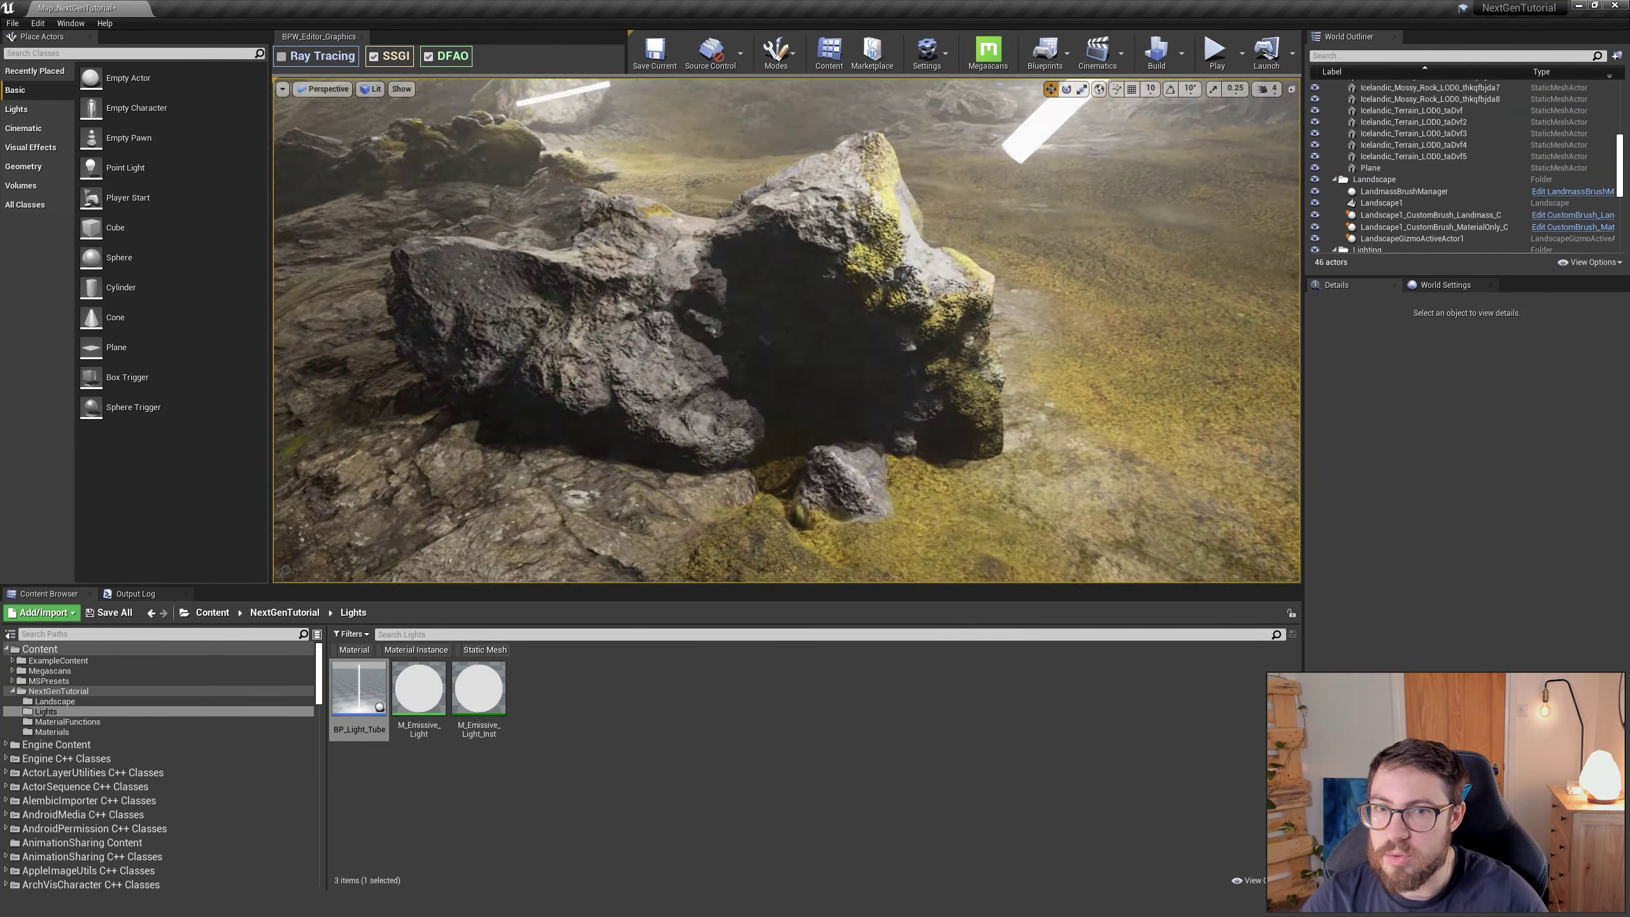
left_click(374, 57)
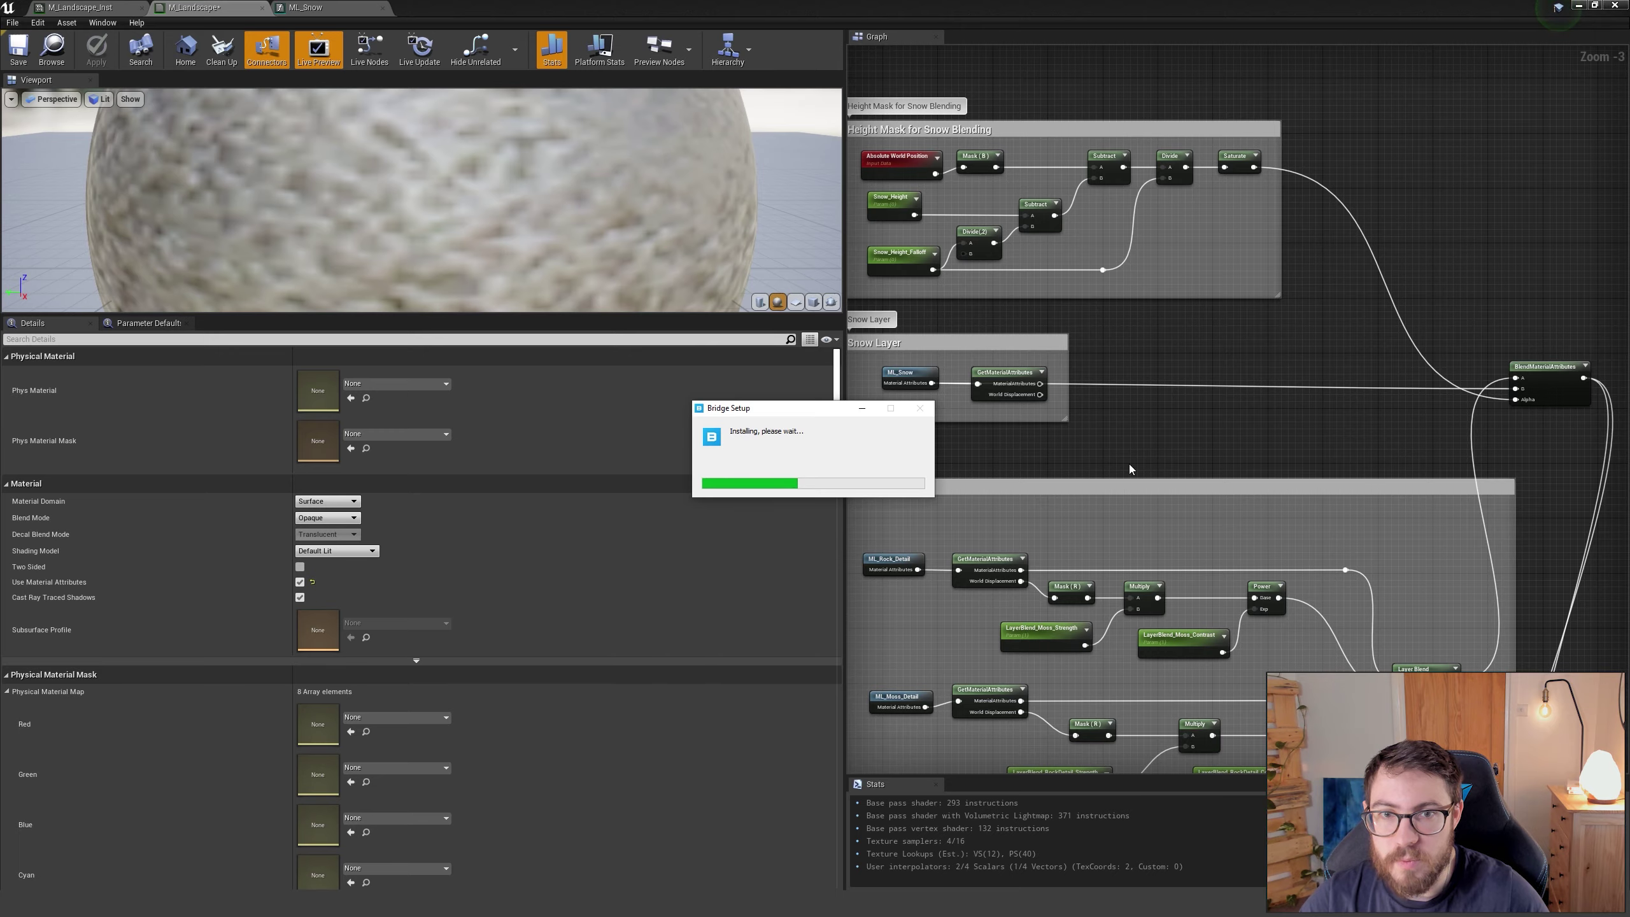
Step: Add a LandscapeLayerBlend node near the BlendMaterialAttributes node that blends snow in the landscape material
scroll(1248, 363, "down", 1)
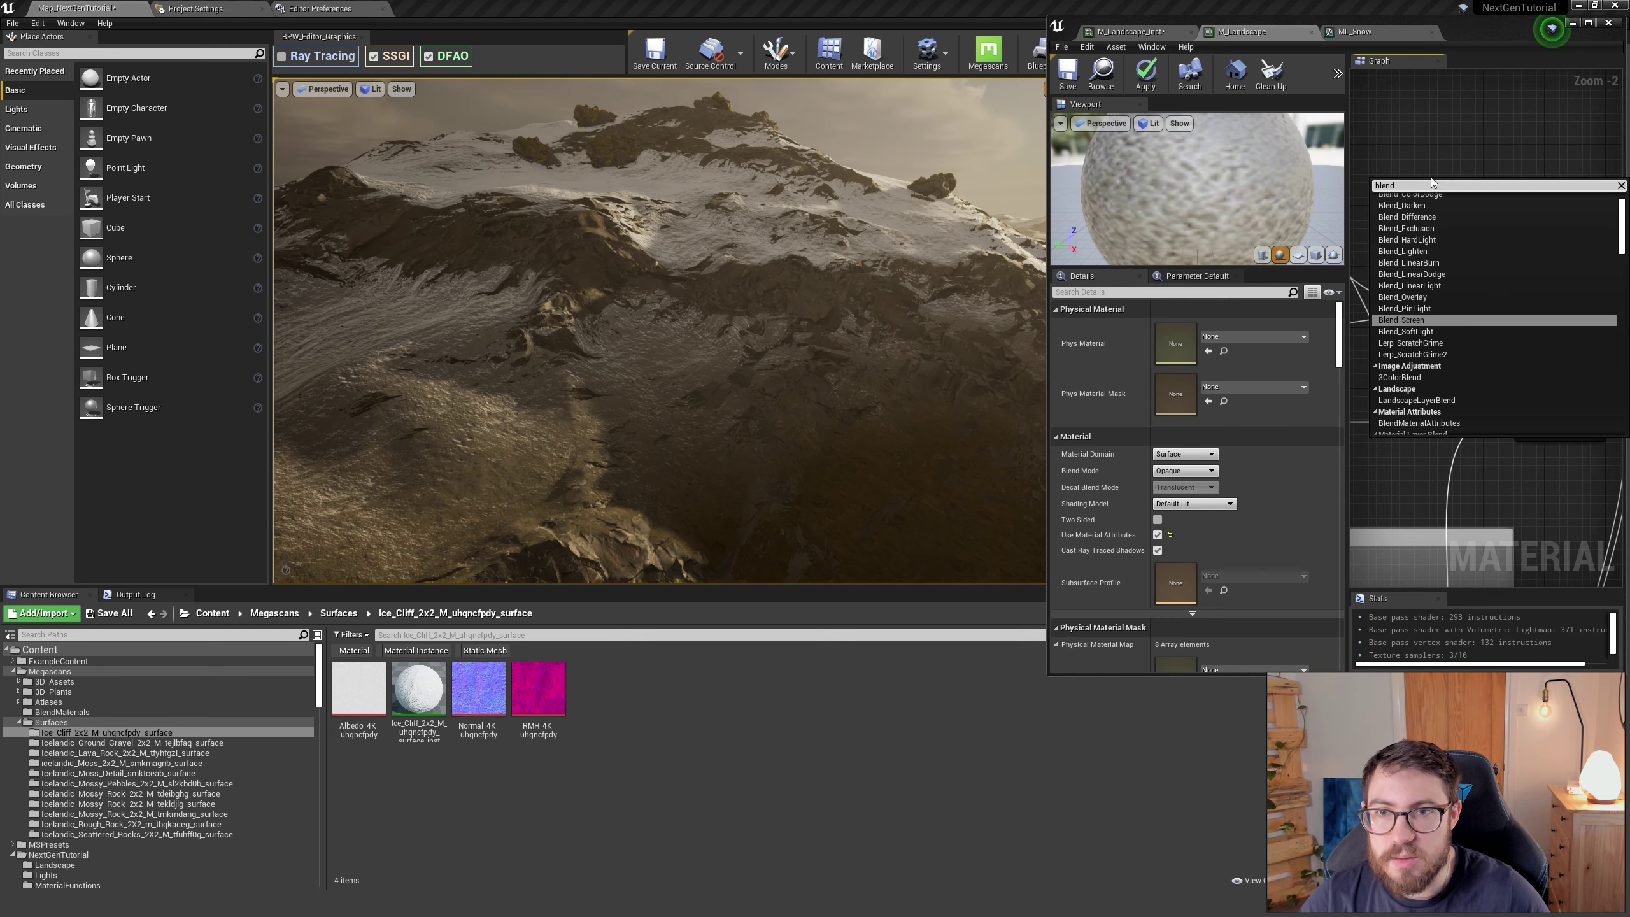
left_click(1417, 400)
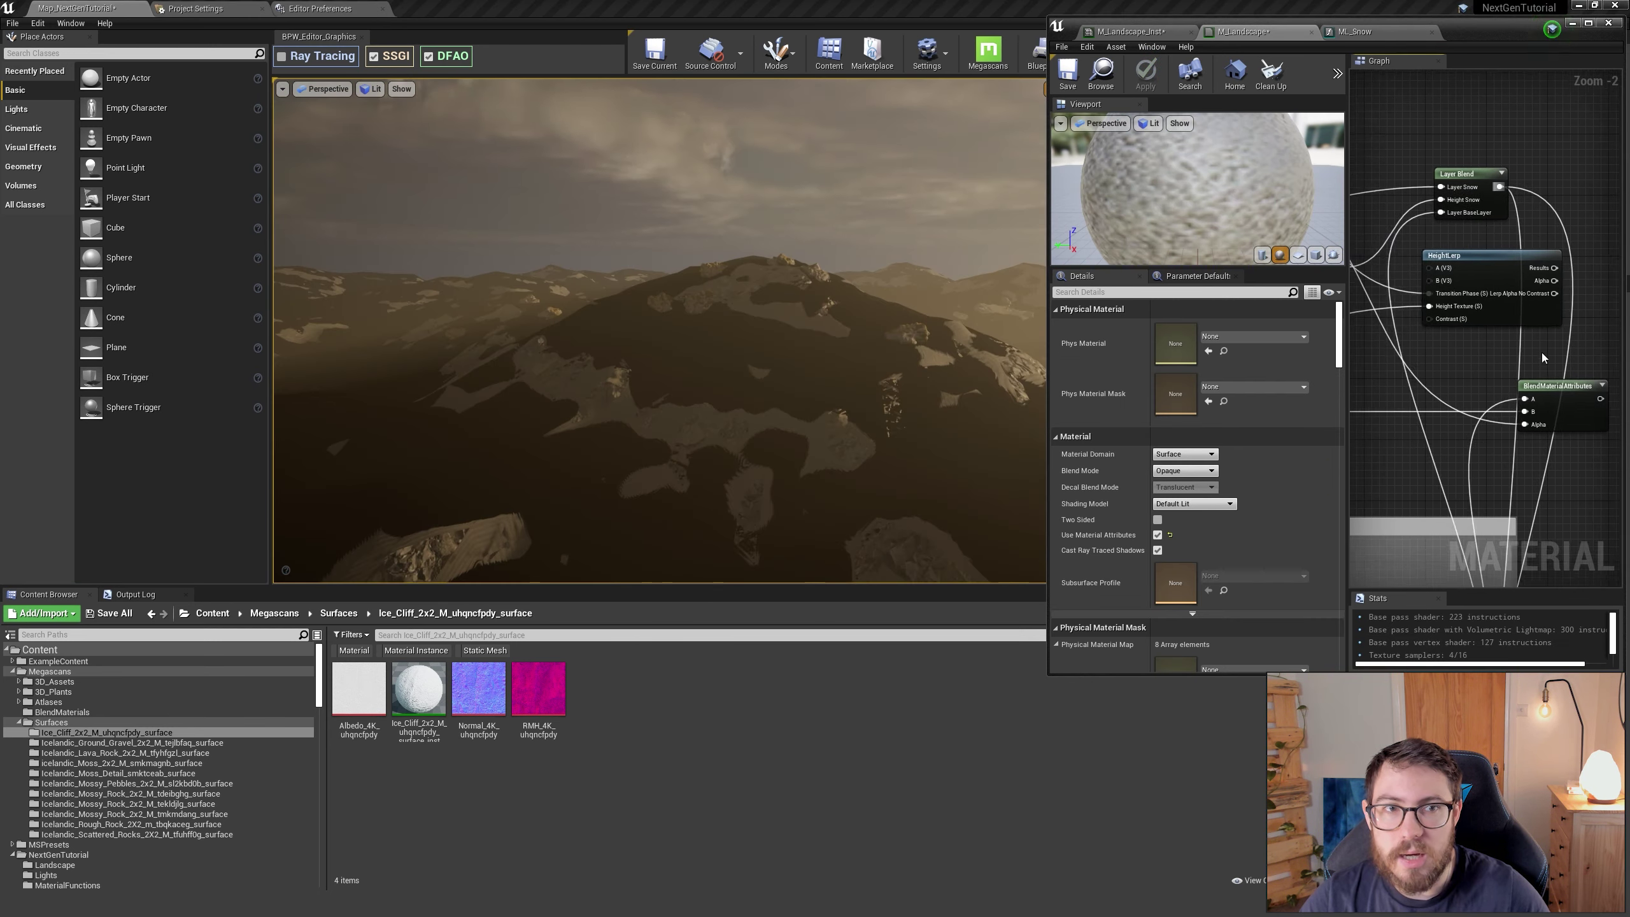
right_click_drag(1541, 354, 1536, 332)
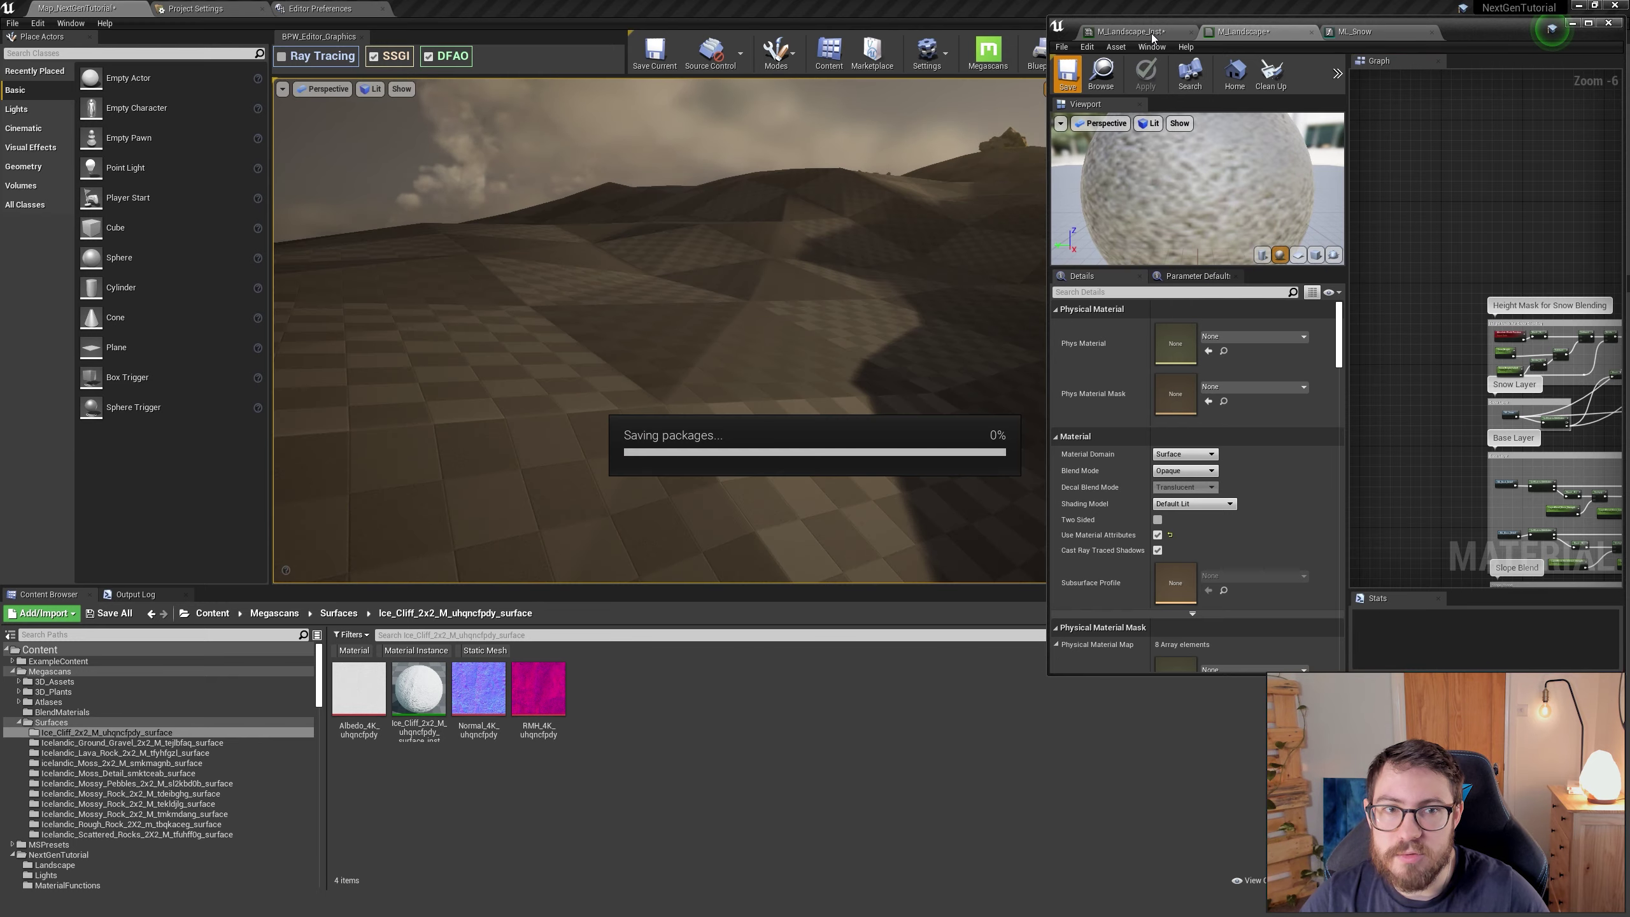
Step: Set Displacement_Snow to 0 in the M_Landscape material instance
left_click(1152, 33)
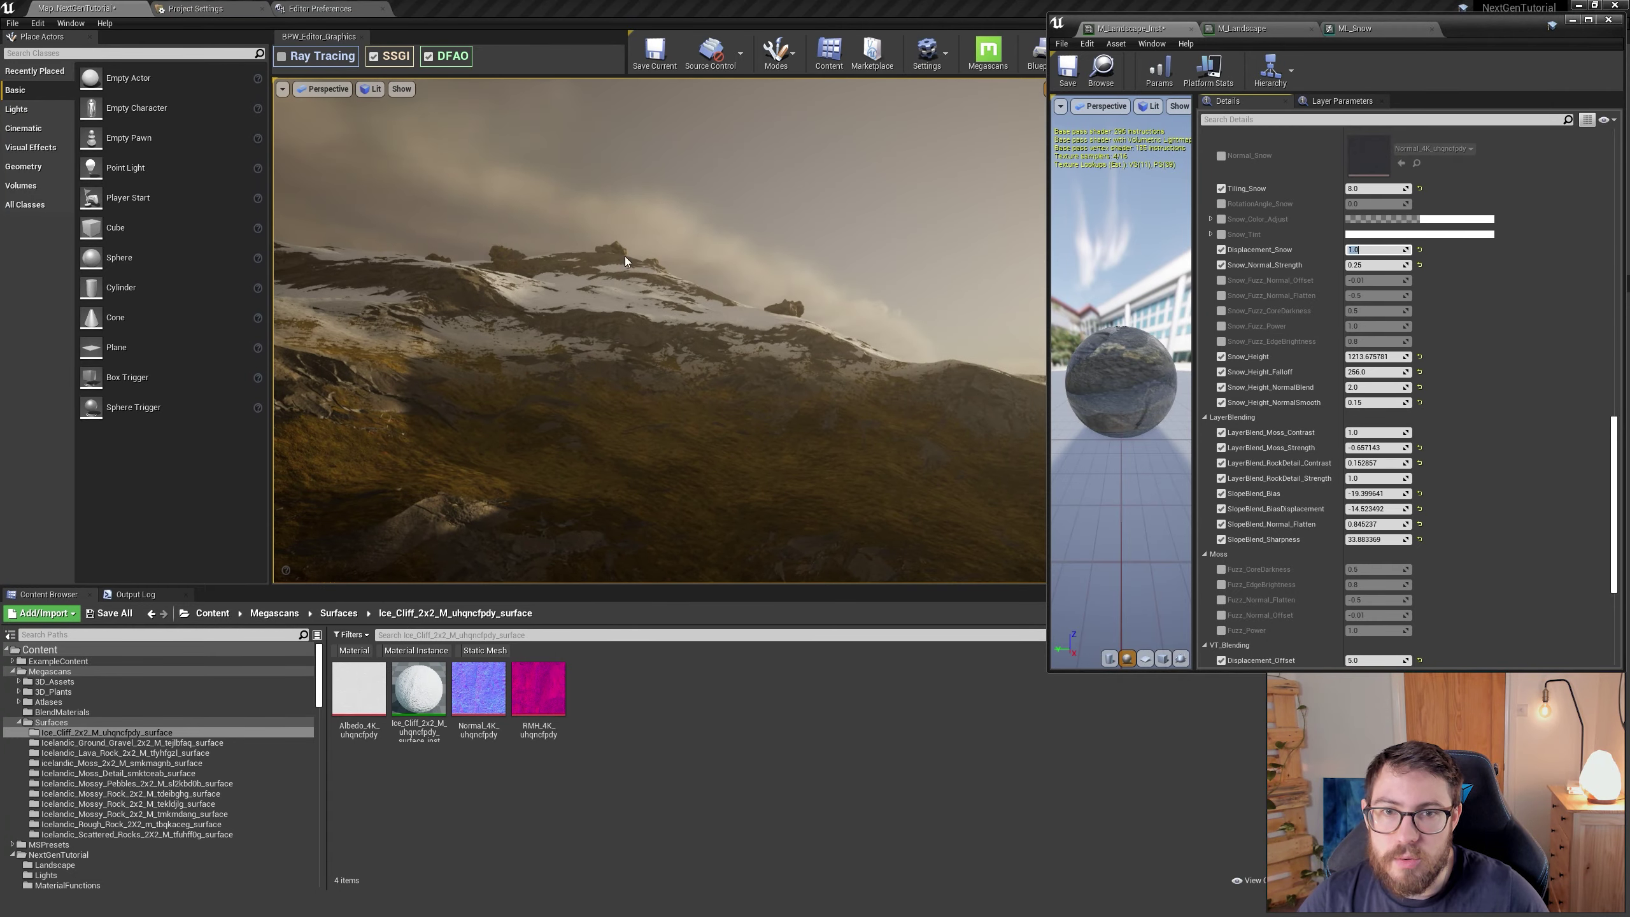
type("0")
key("Return")
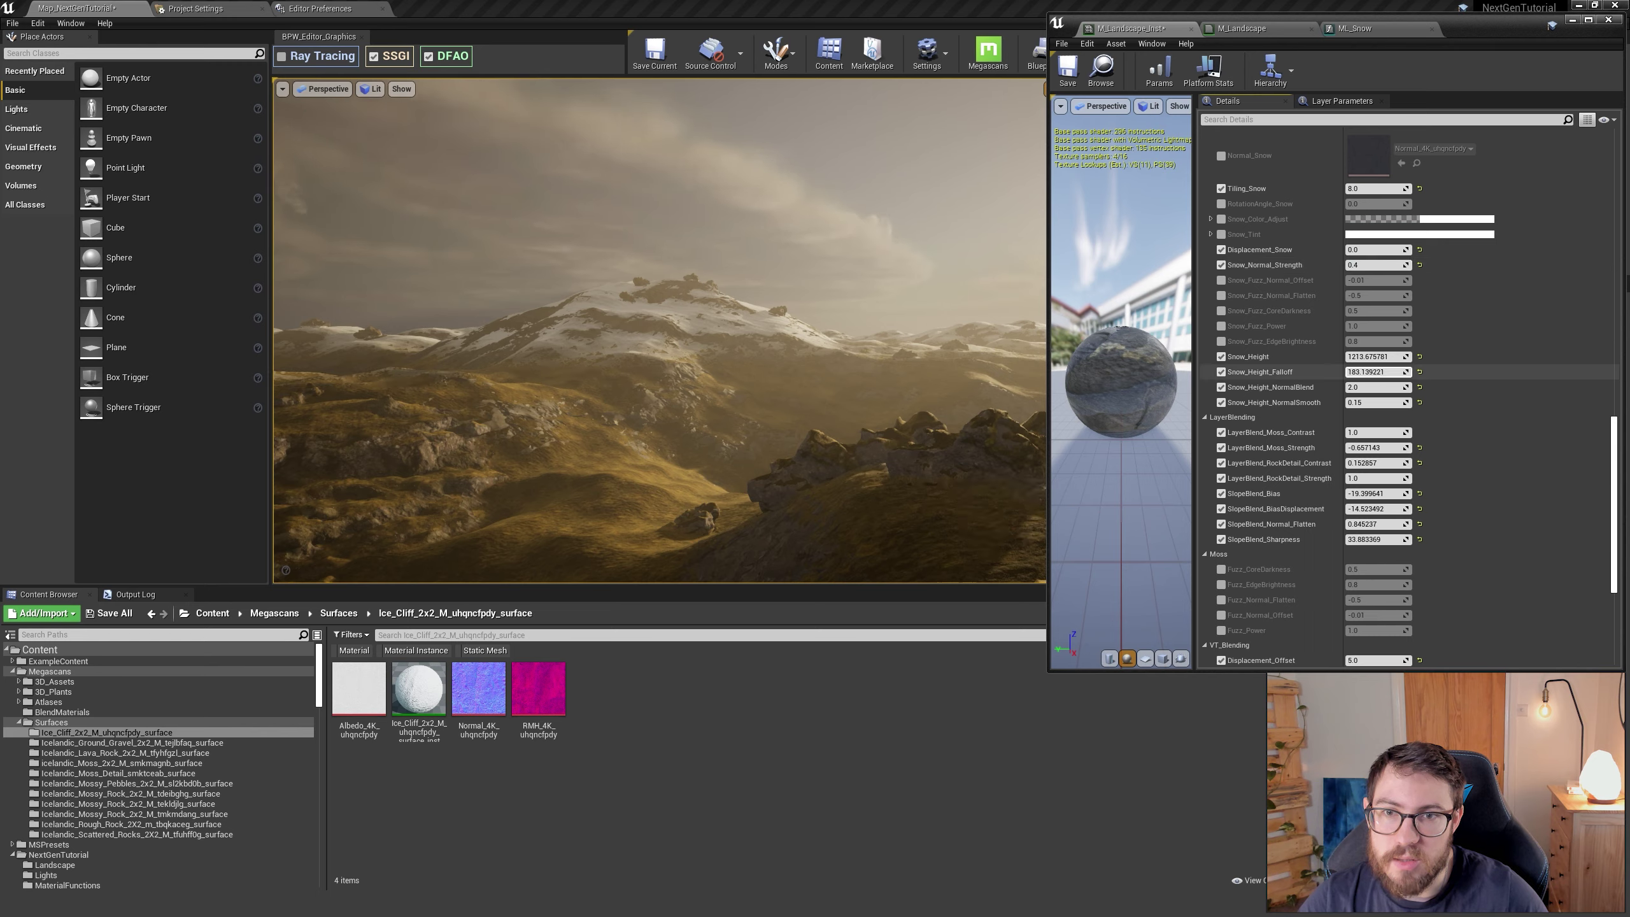
Step: Open the MF_WorldAlignedBlend function used in the landscape material and examine its node network
left_click(1242, 29)
scroll(1541, 456, "up", 6)
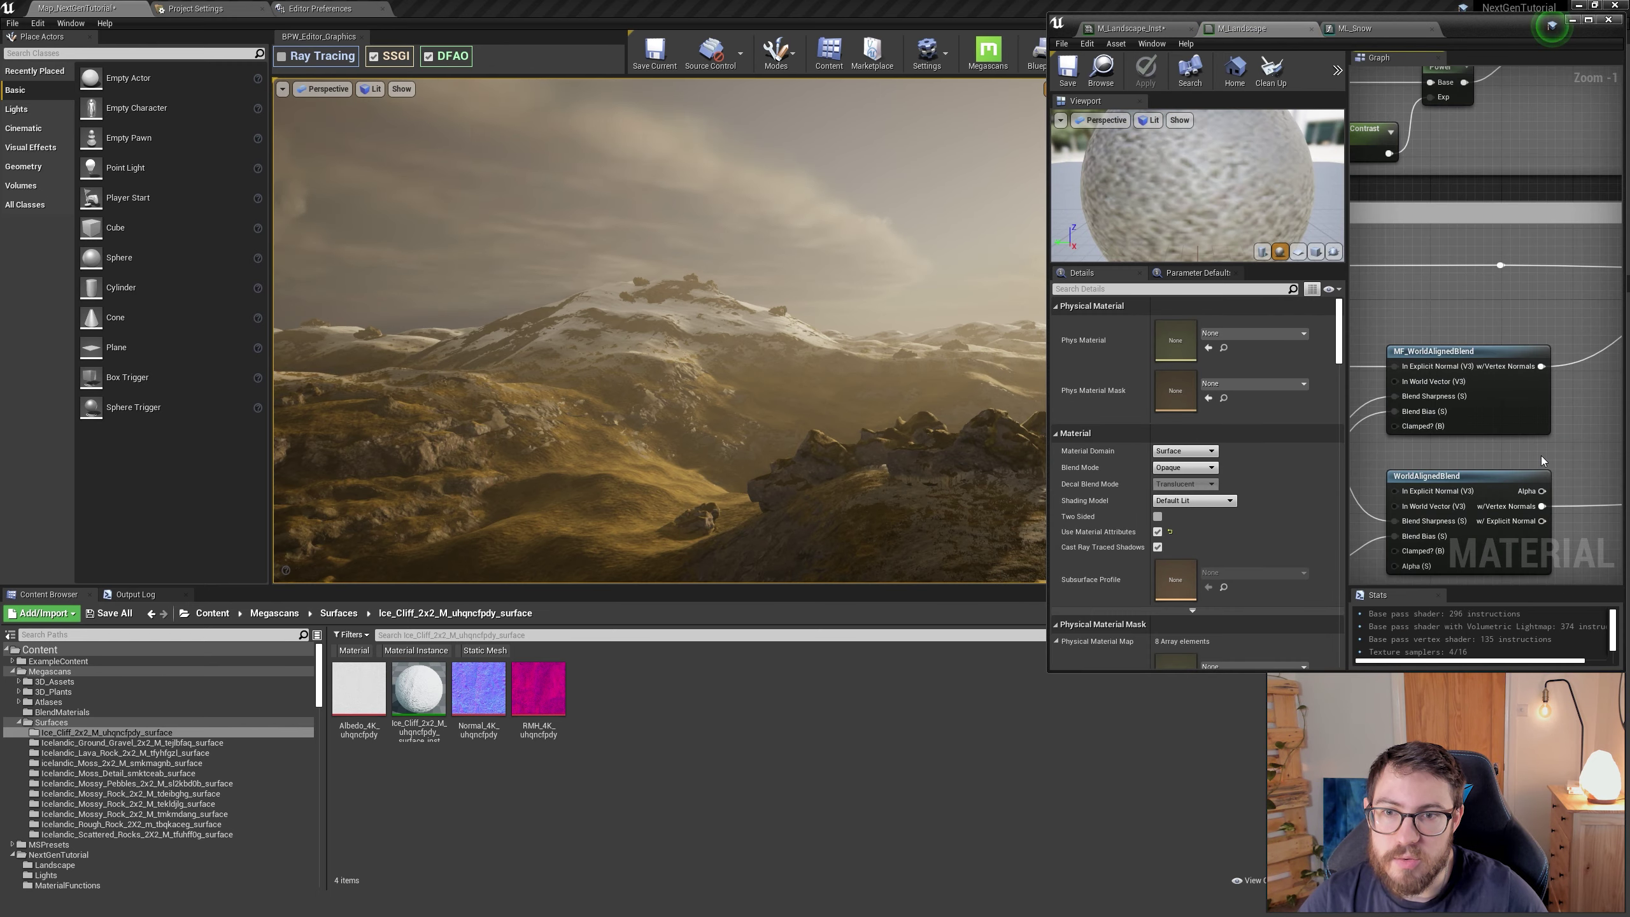
right_click_drag(1541, 456, 1531, 422)
scroll(1531, 422, "down", 1)
double_click(1531, 340)
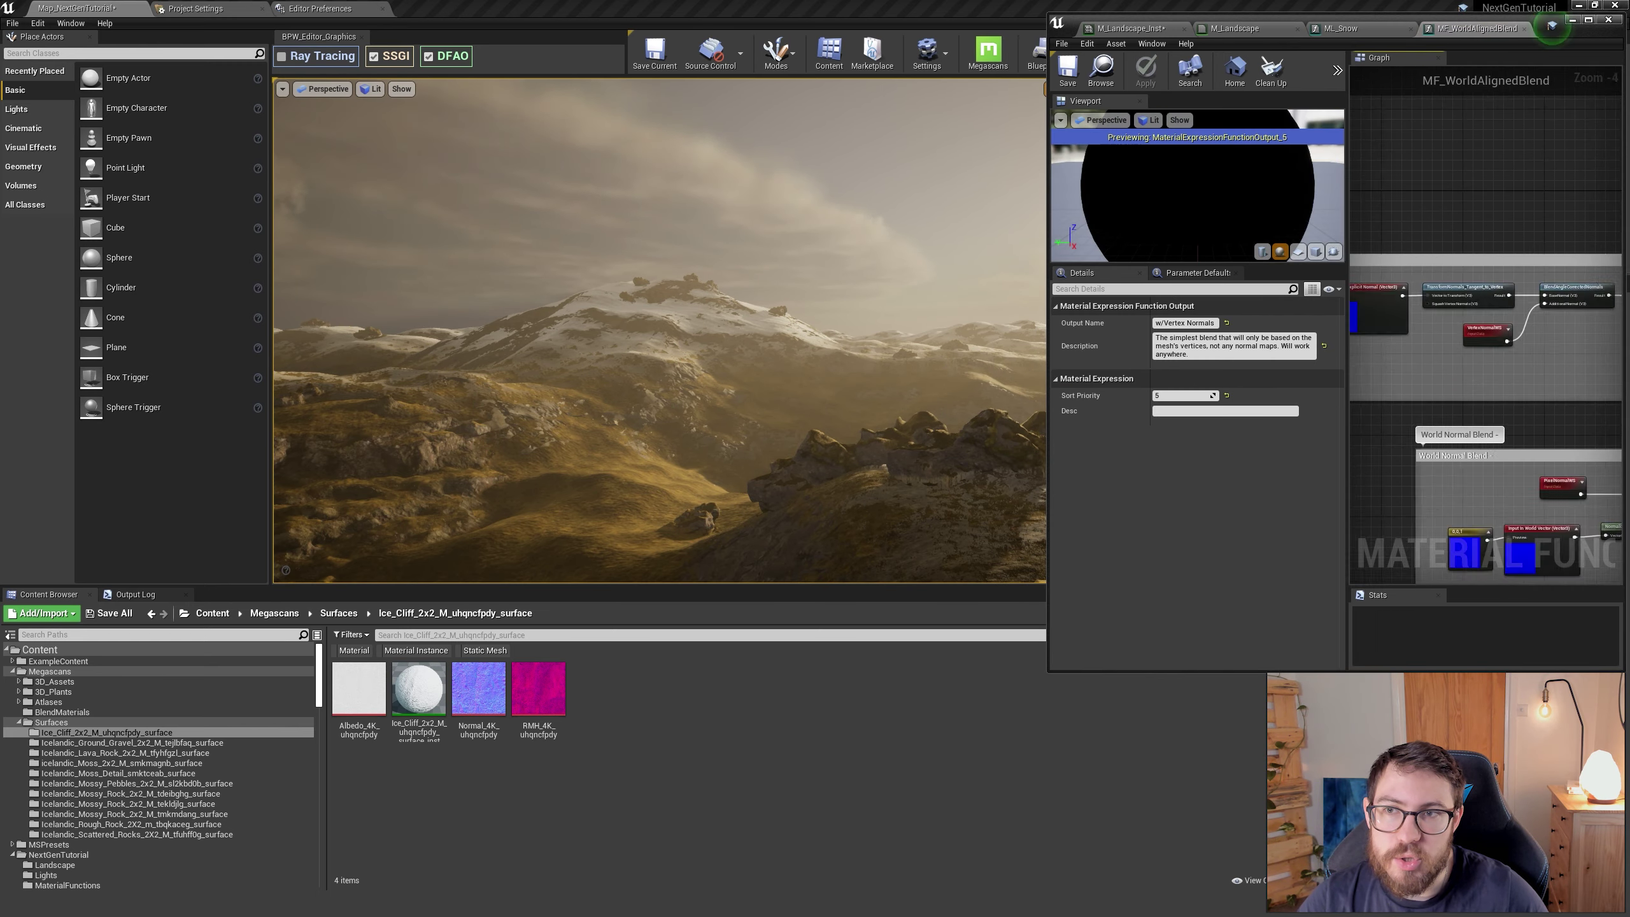
right_click_drag(1553, 106, 1419, 105)
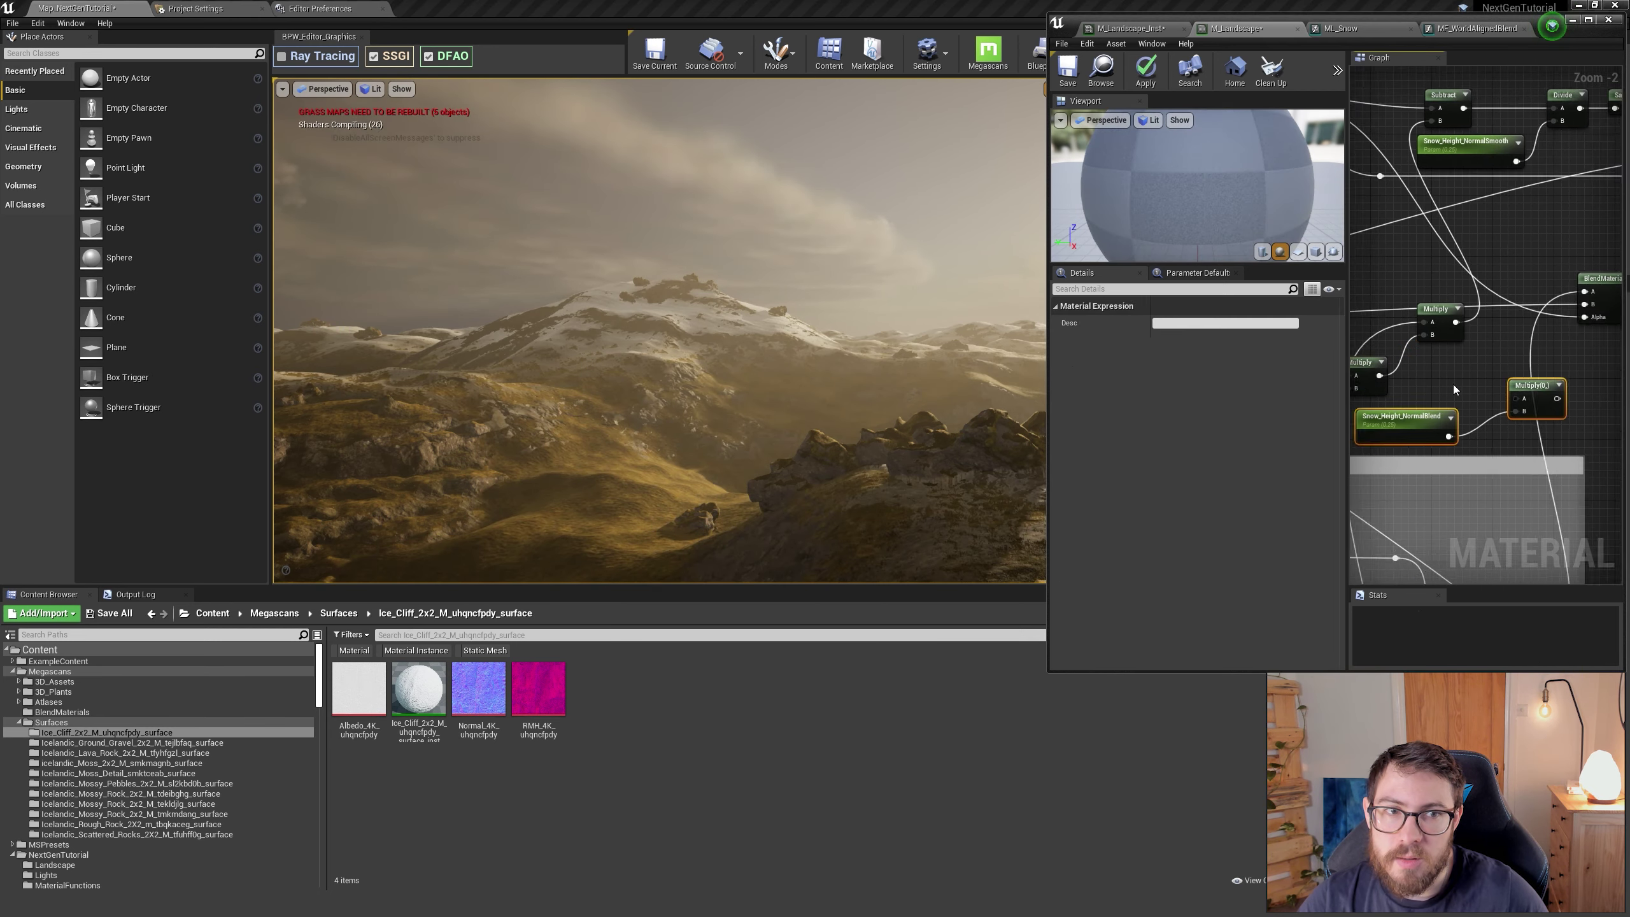
Step: Wire the Snow_SlopeBlend_Sharpness parameter into the WorldAlignedBlend node that drives the snow slope blending
left_click(1445, 410)
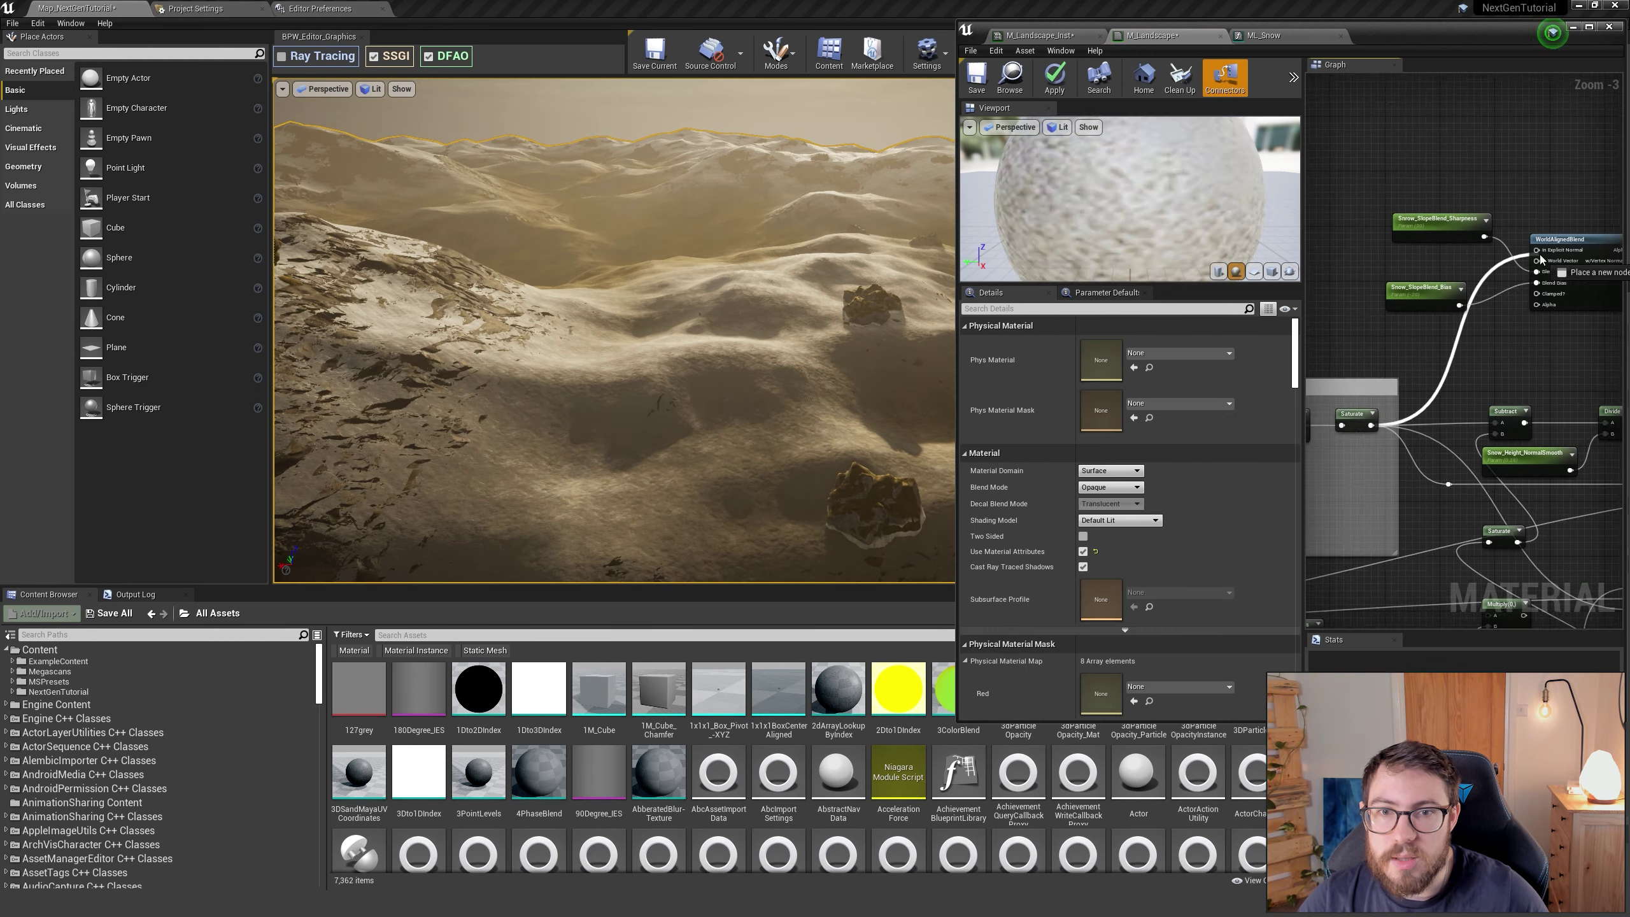
left_click_drag(1513, 241, 1541, 270)
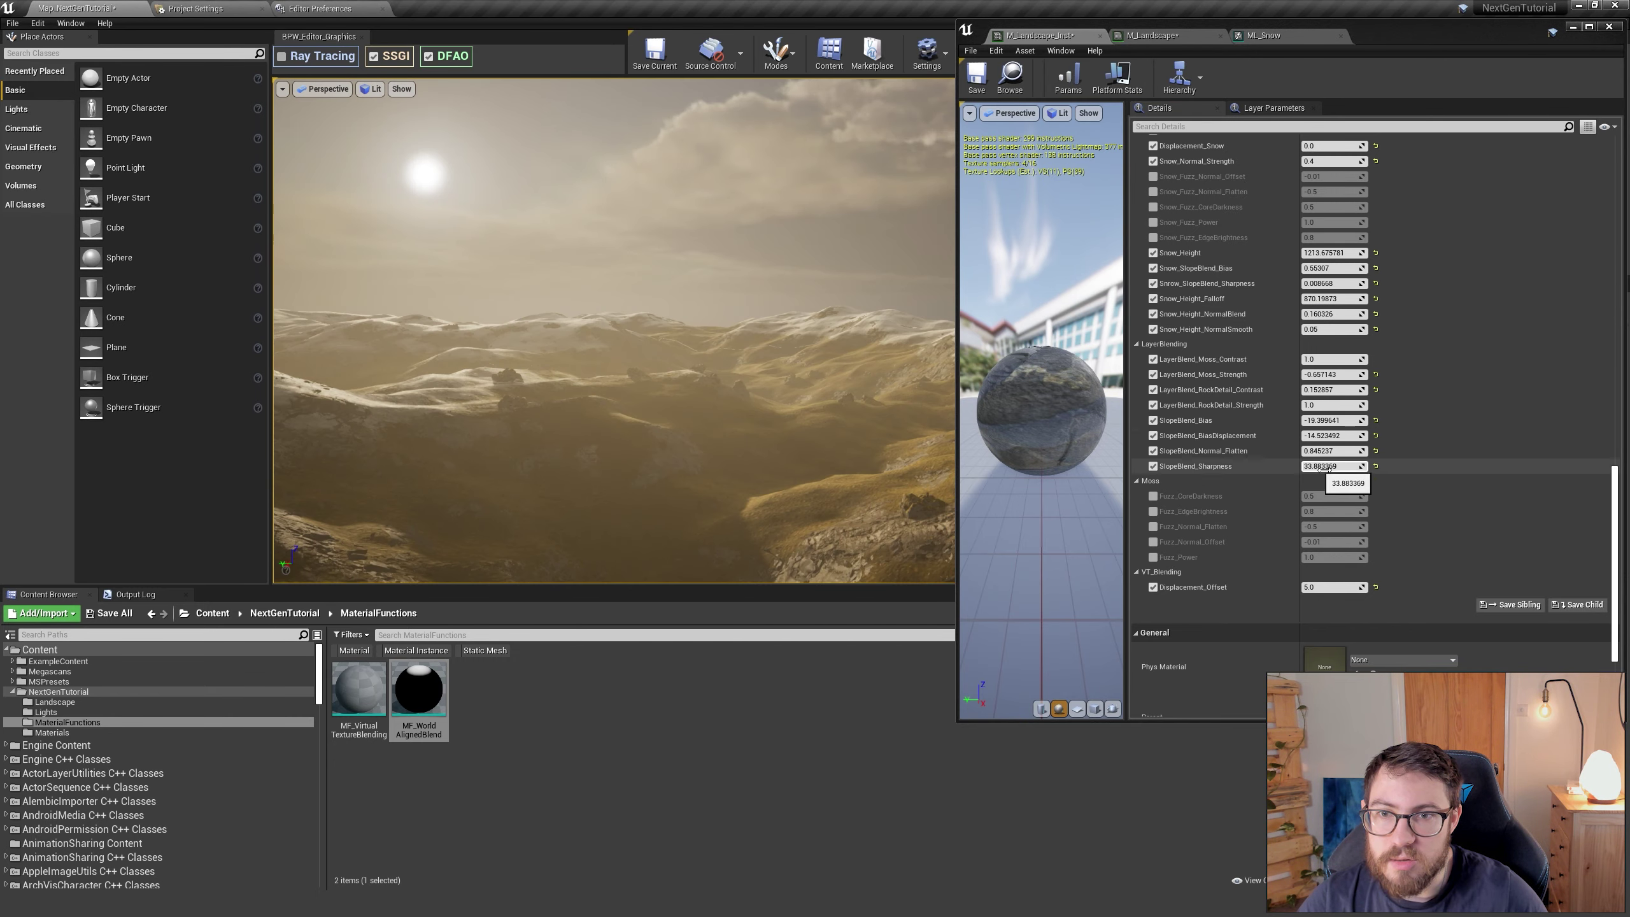
Step: Tune the snow coverage in the landscape material instance, setting Snow_Height_Falloff to about 1536 and adjusting Snow_Height
mouse_move(1343, 300)
left_mouse_down()
mouse_move(1358, 300)
mouse_move(1325, 315)
left_mouse_up()
right_click_drag(614, 330, 578, 347)
left_click_drag(1335, 299, 1329, 285)
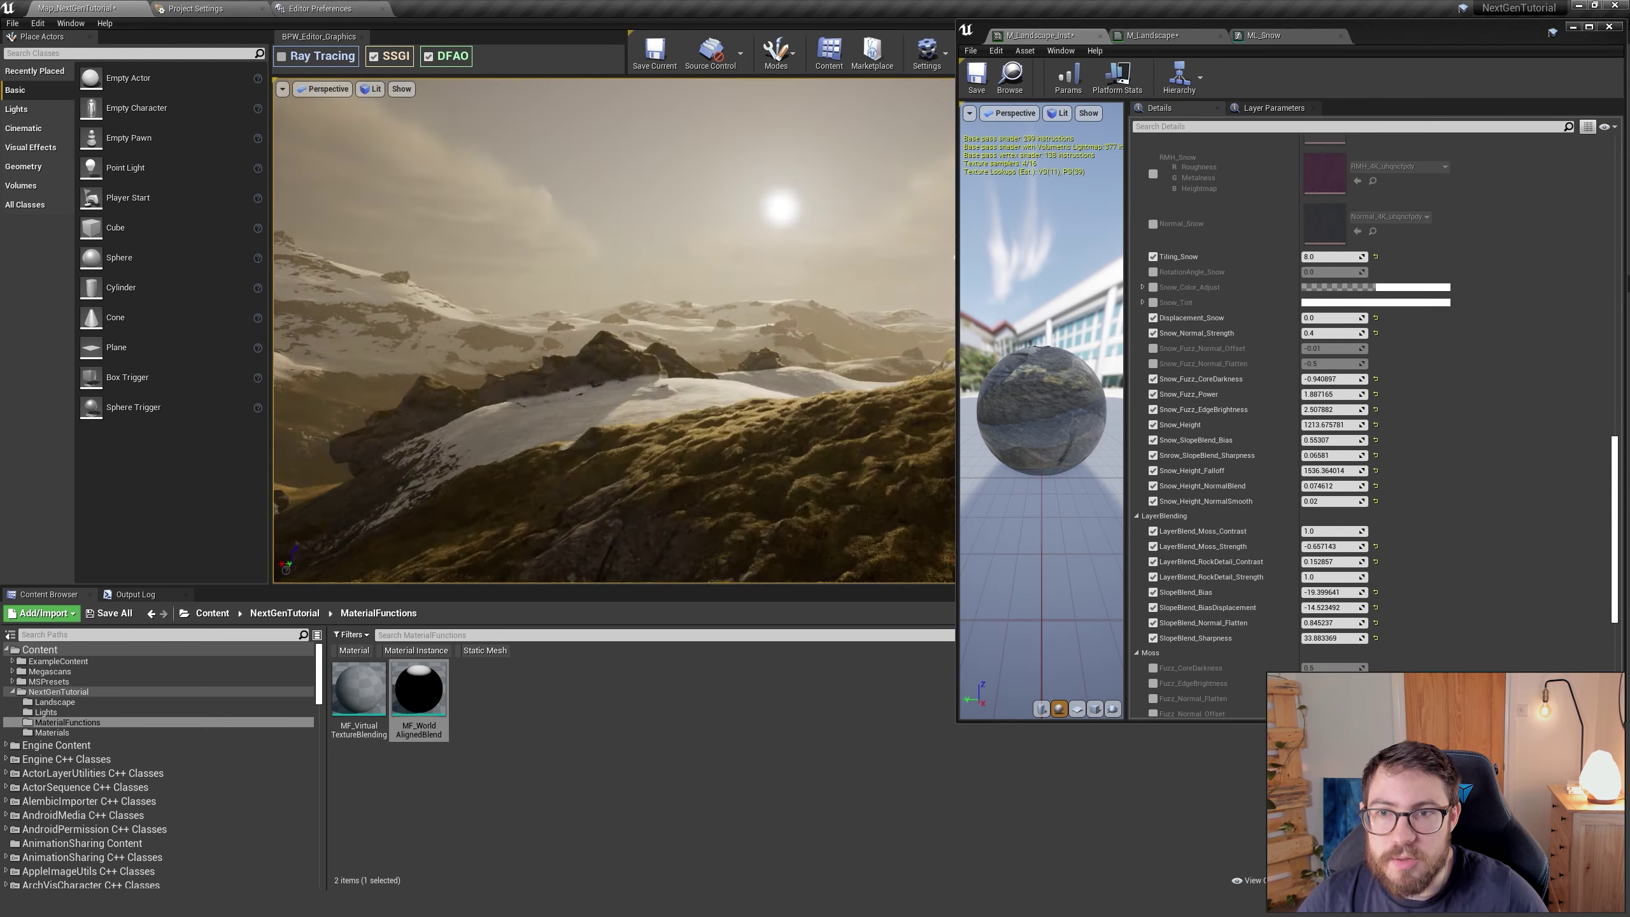
left_click_drag(1335, 425, 1333, 425)
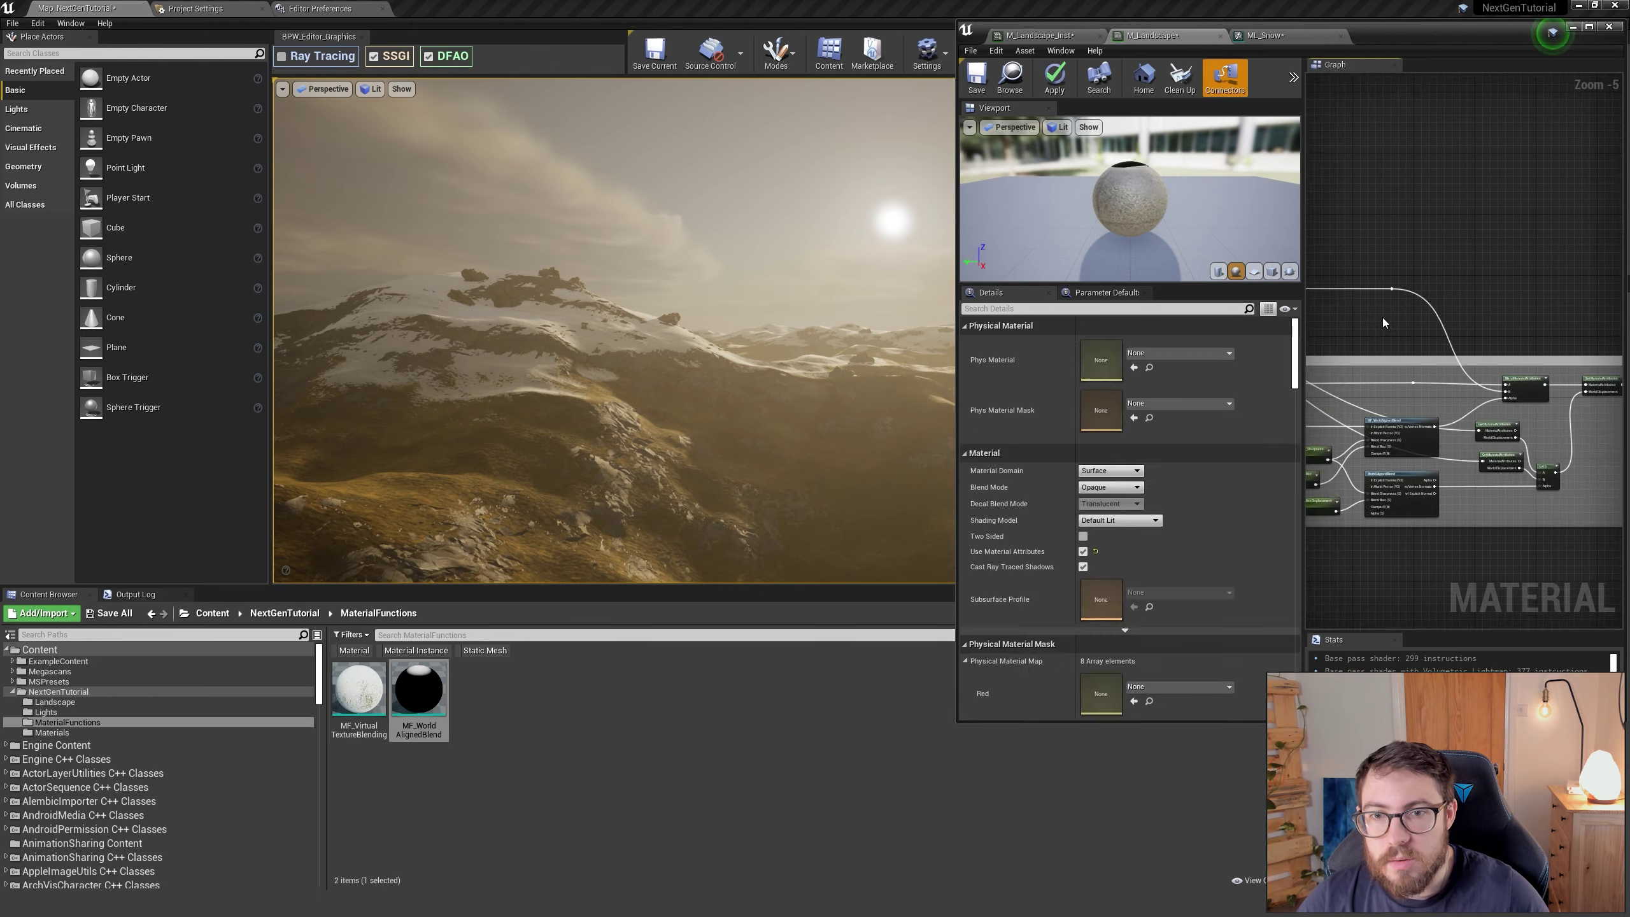
scroll(1384, 322, "down", 4)
left_click(1439, 303)
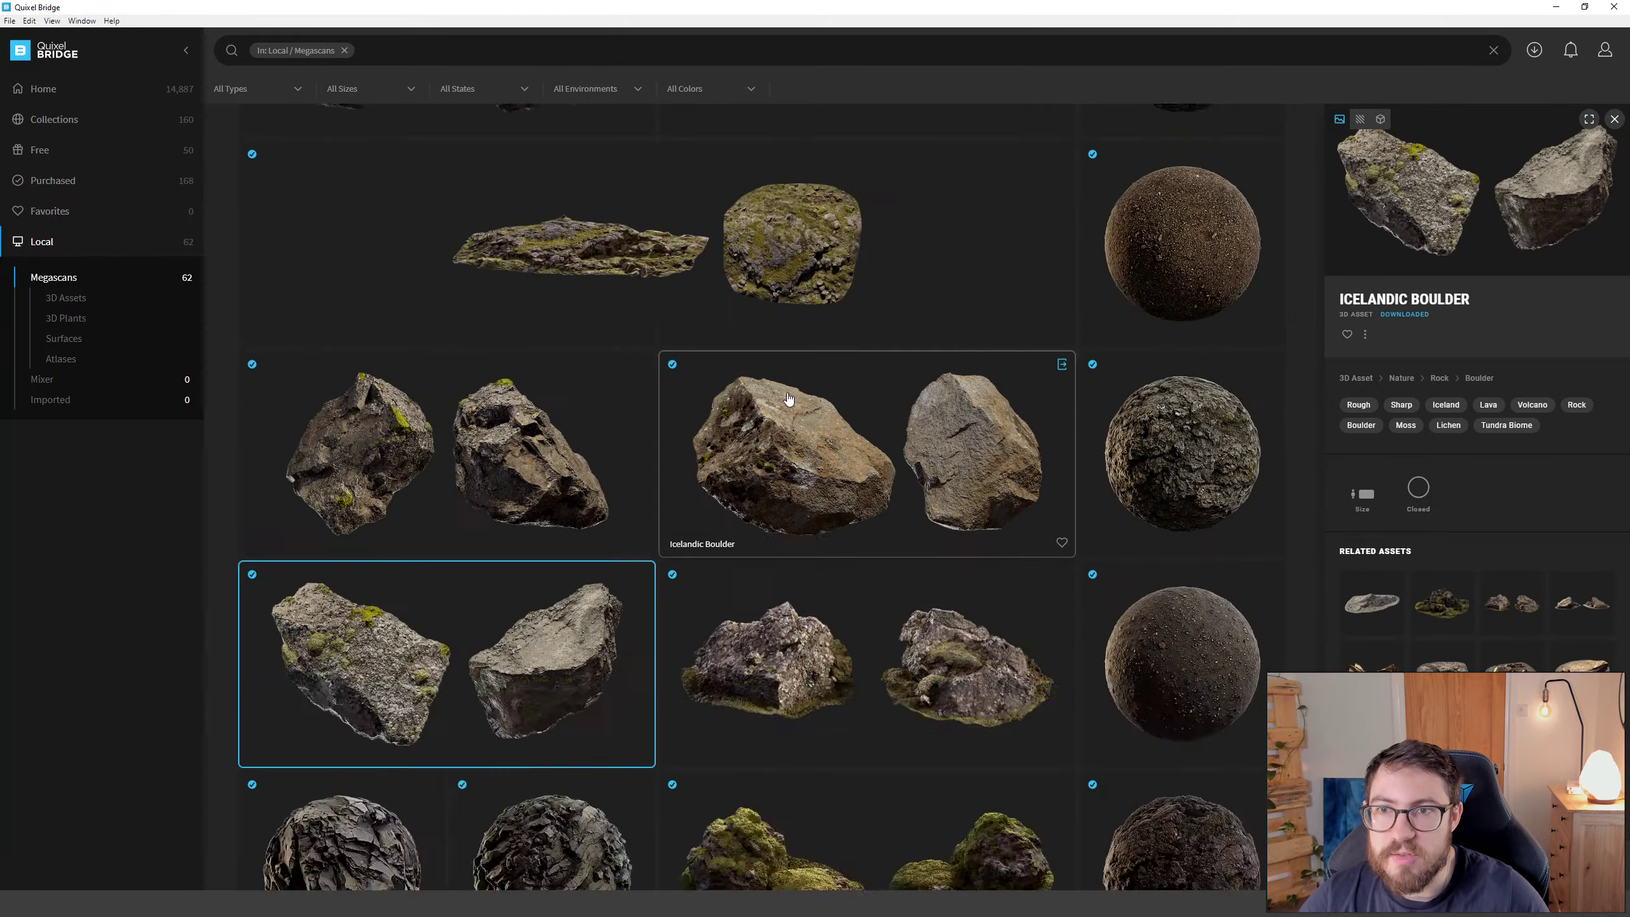
Step: Switch to Quixel Bridge and browse the local Megascans boulders and the Burnt Forest collection
scroll(782, 408, "up", 2)
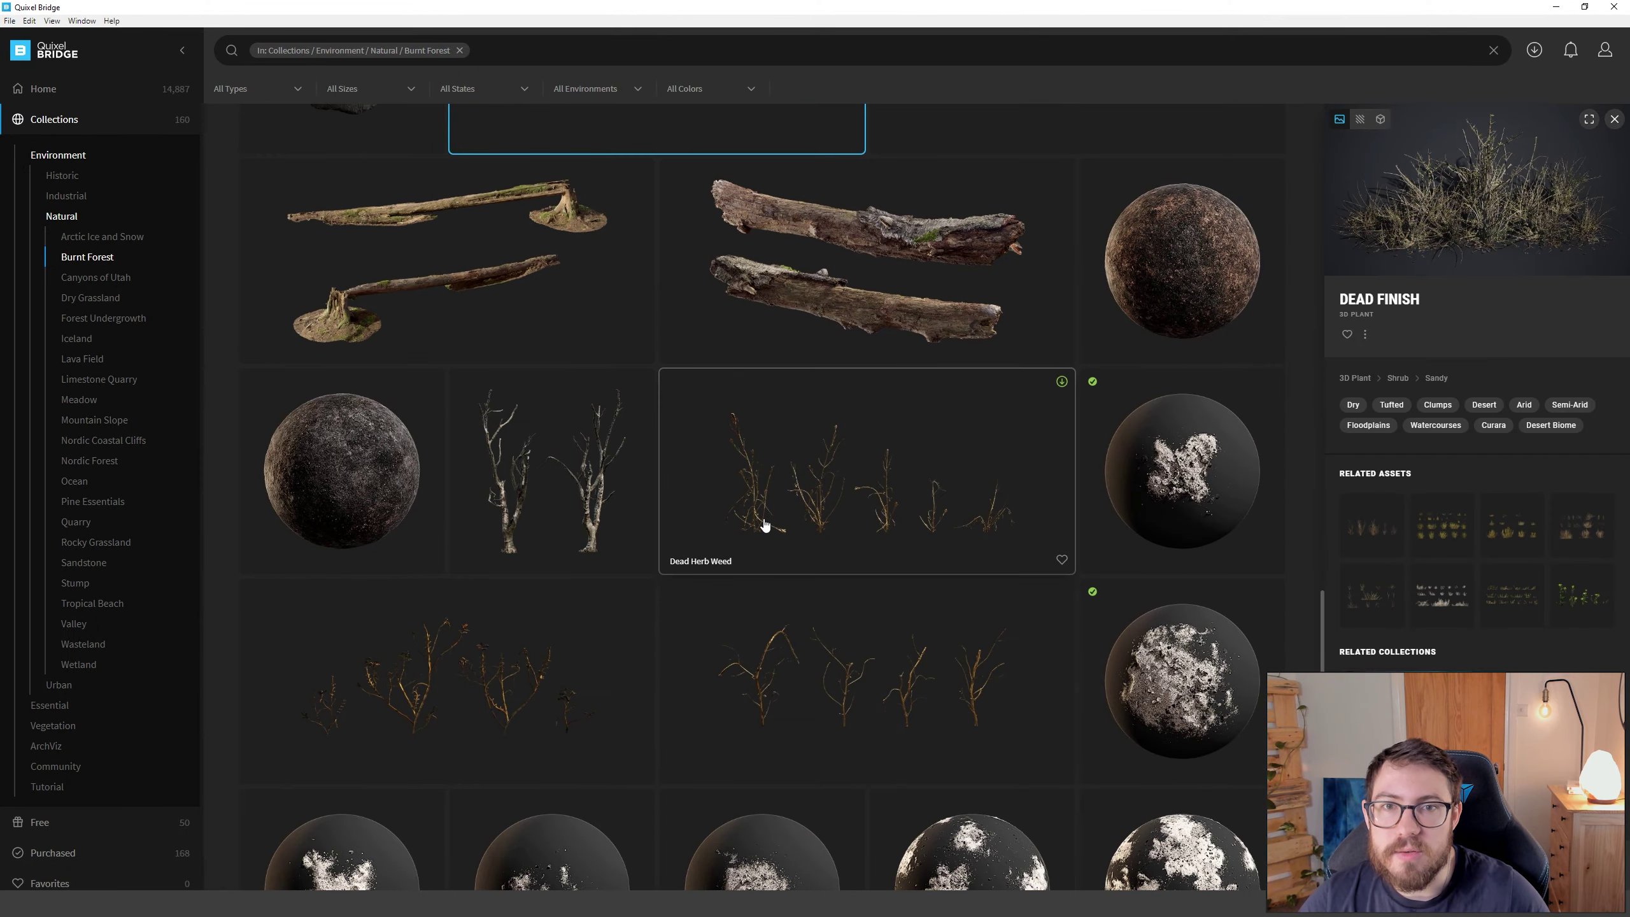
scroll(764, 525, "down", 15)
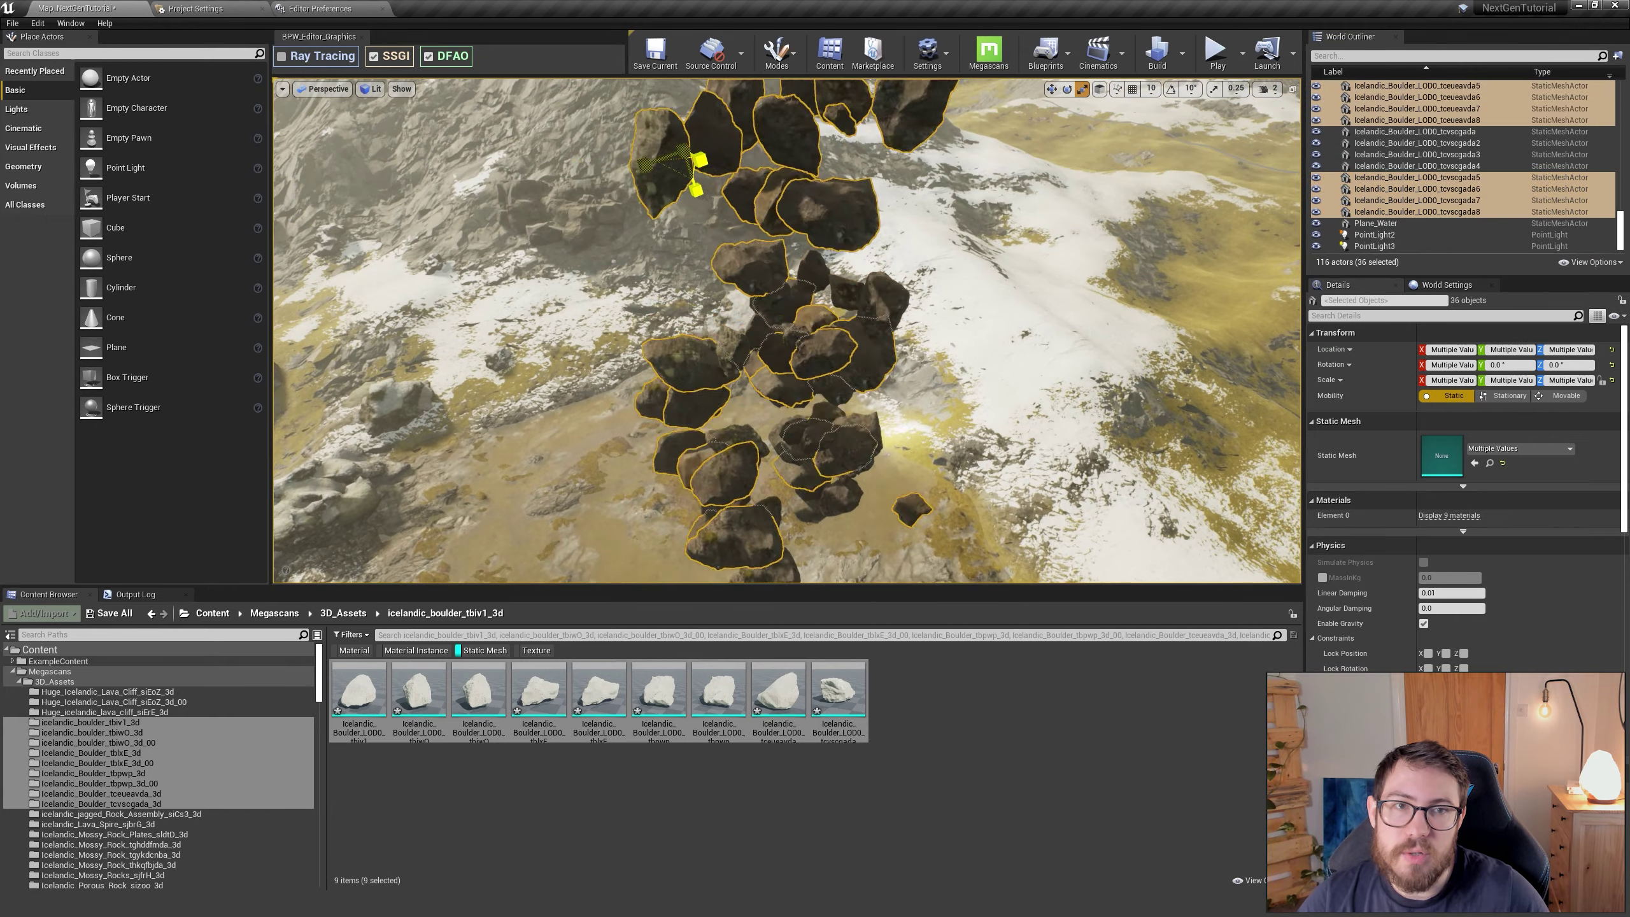
Step: Select the range of floating Icelandic boulder actors and open the asset actions for the nine boulder meshes
key("w")
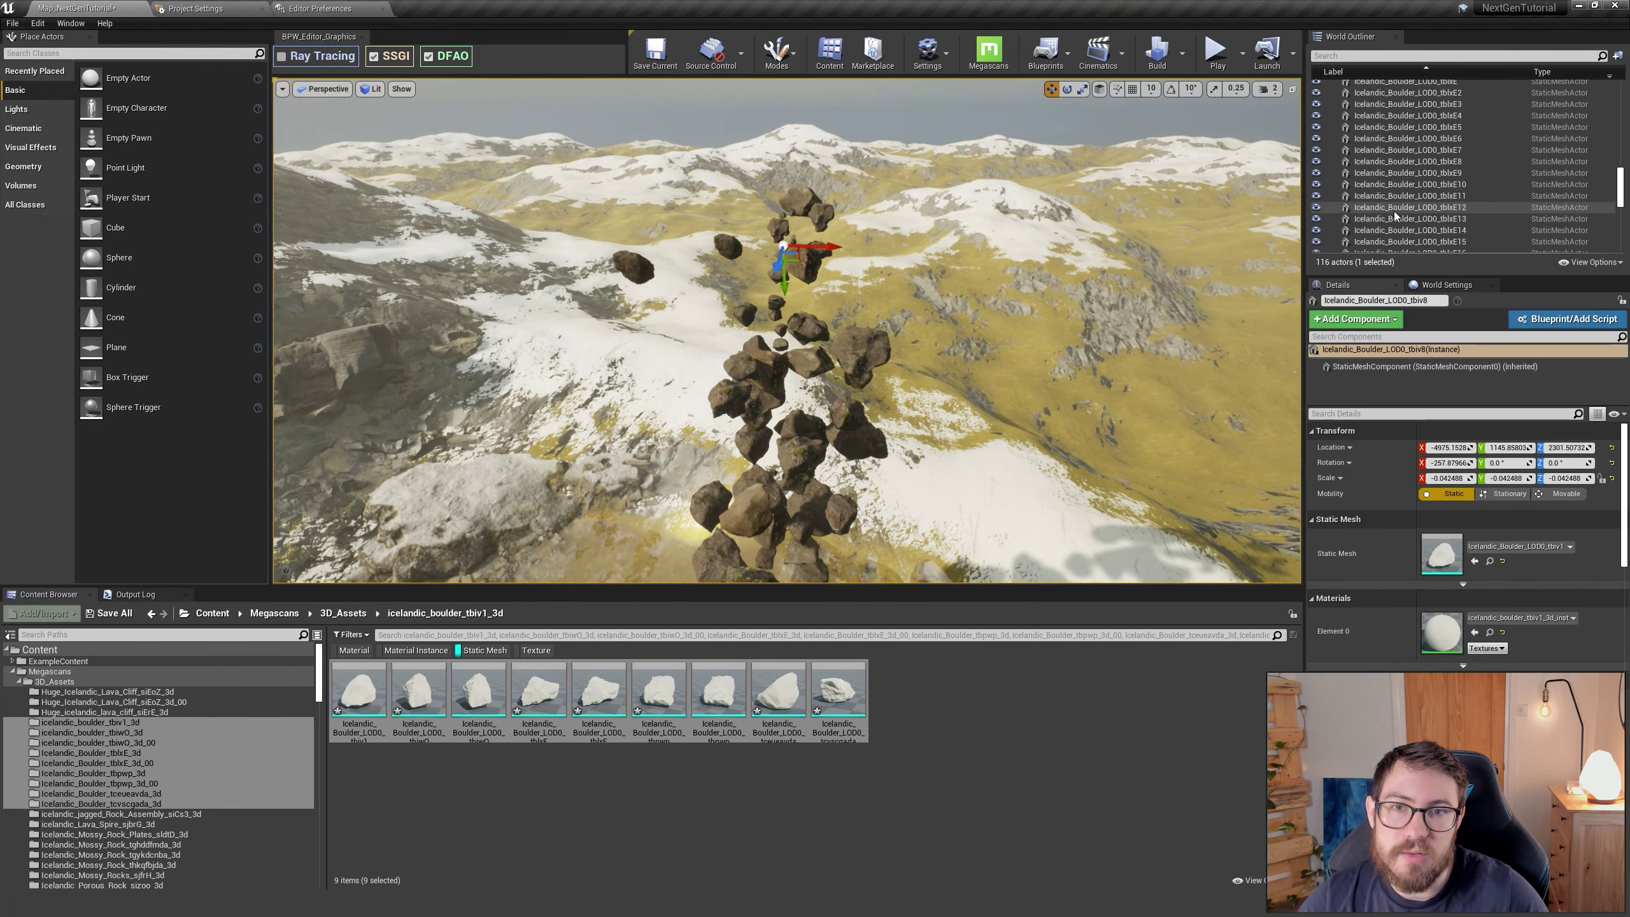
scroll(1394, 211, "down", 5)
left_click(1421, 118, "shift")
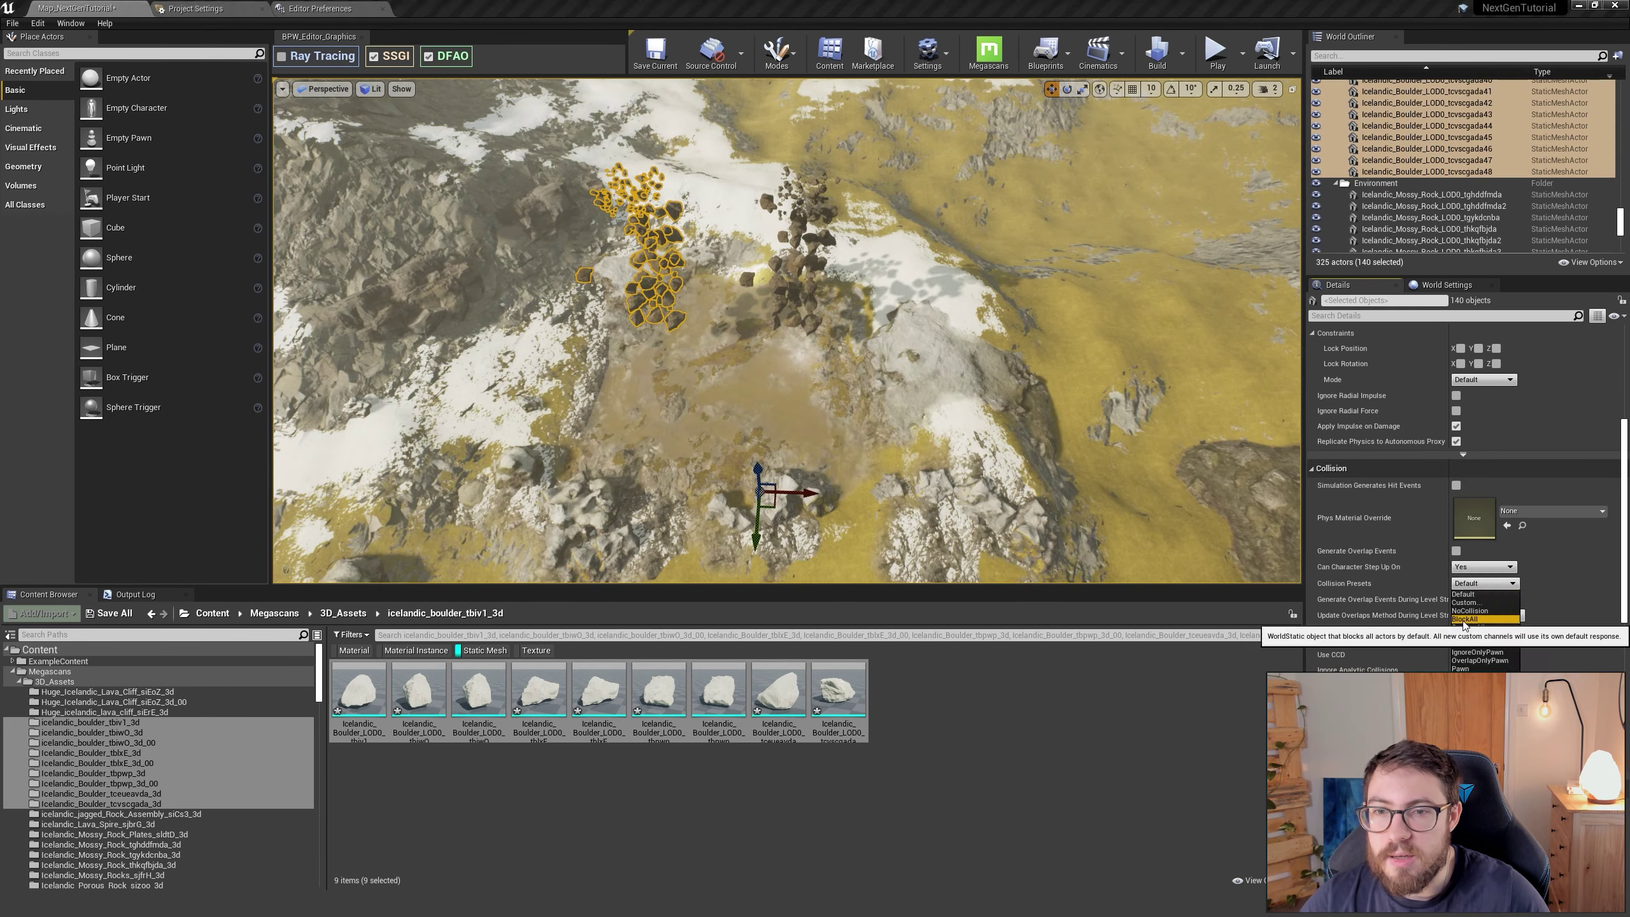
right_click(601, 685)
mouse_move(651, 467)
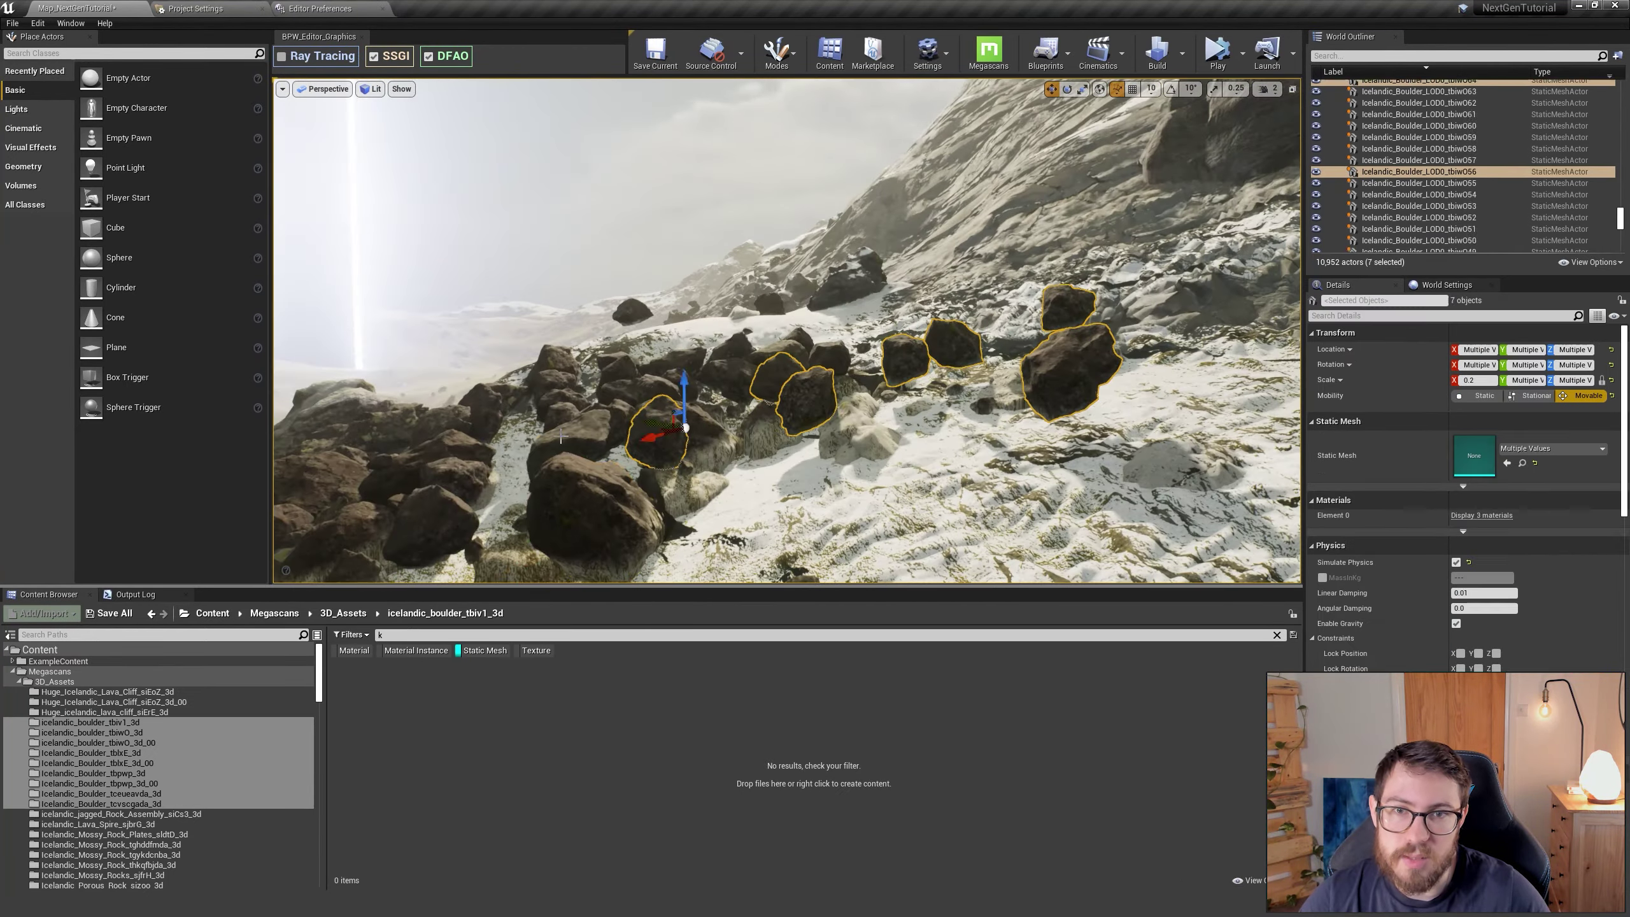
Step: Pick stray boulders on the snowy slope and position a large Icelandic boulder at scale 0.5 on the rocky ground
right_click_drag(561, 437, 680, 410)
left_click(680, 400)
left_click(1041, 237, "ctrl")
left_click(989, 417)
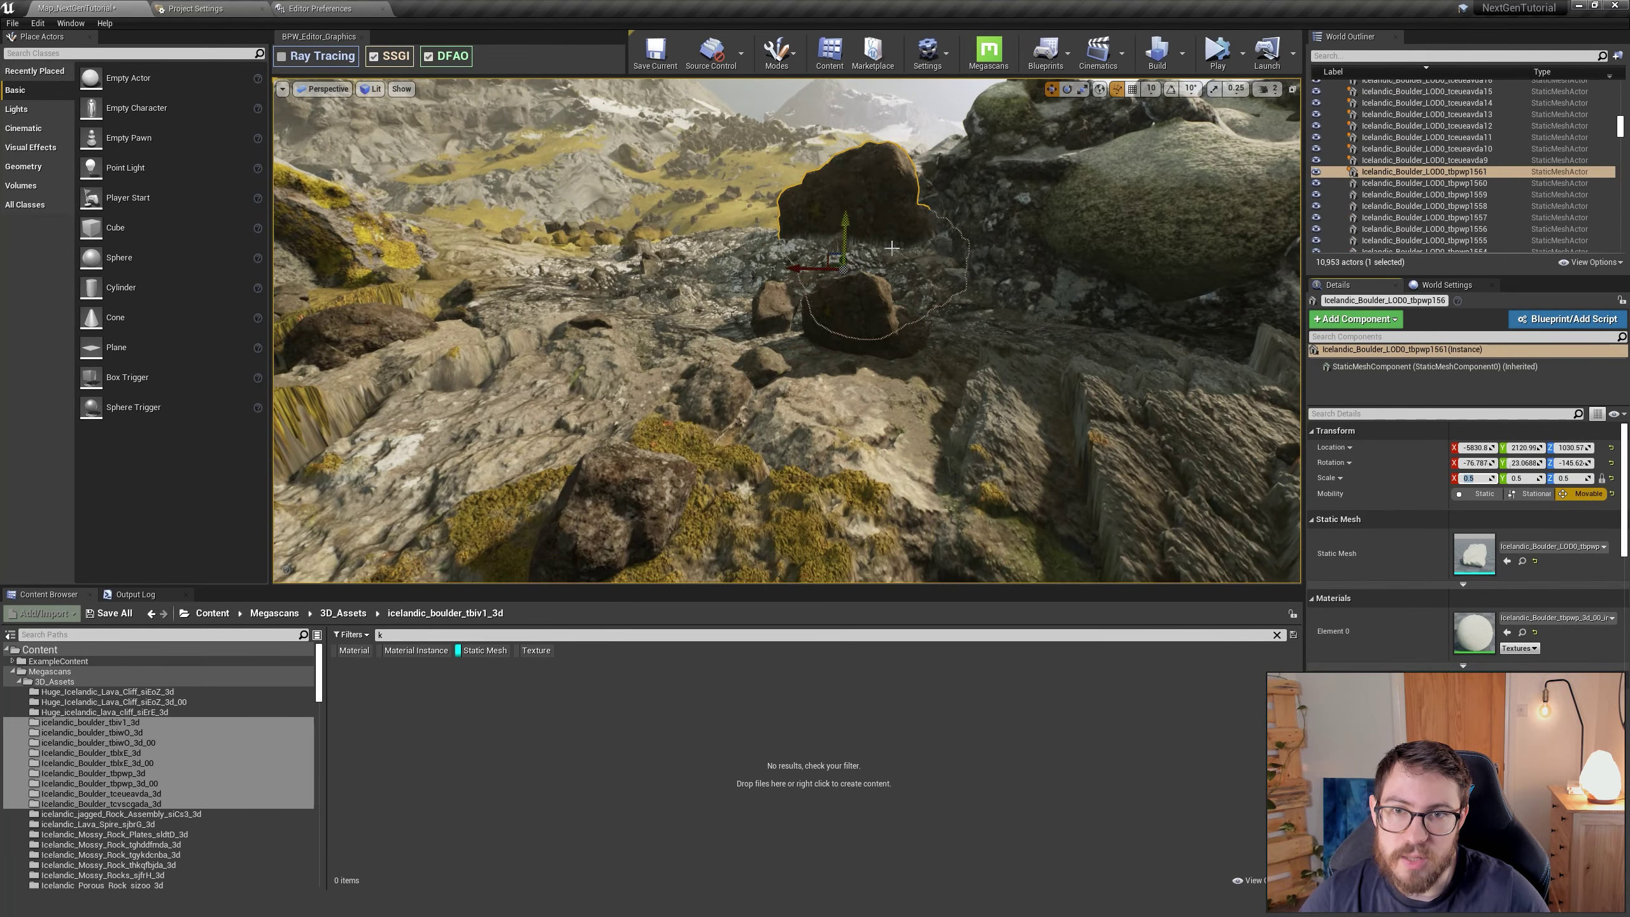
right_click_drag(891, 248, 966, 311)
key("Escape")
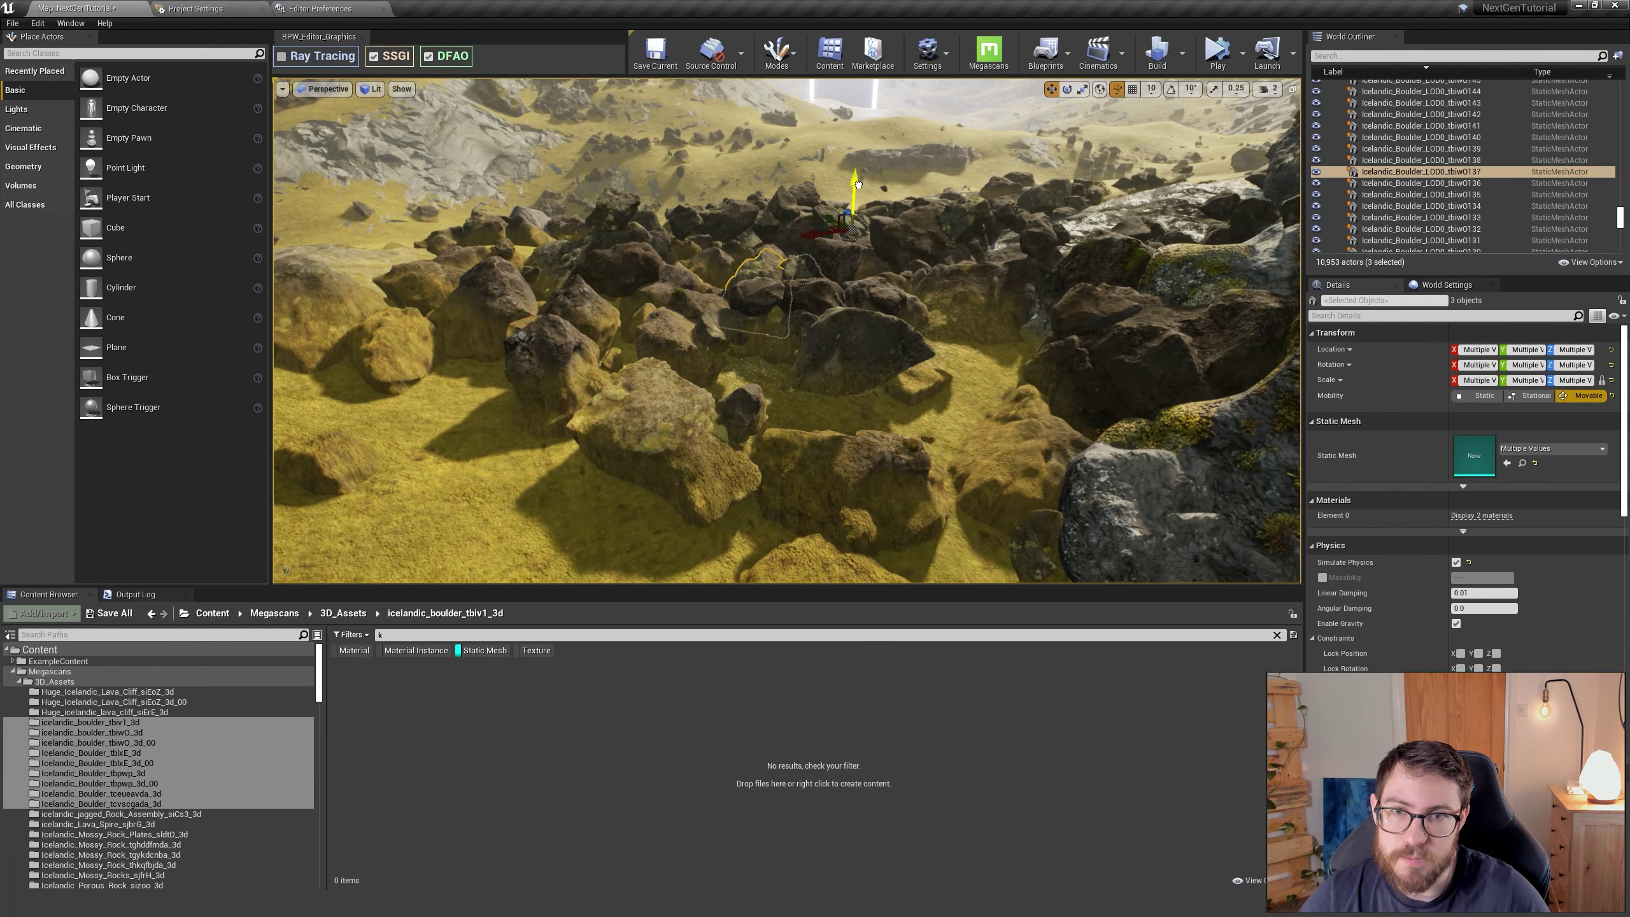
Step: Lower the three selected boulders into the boulder pile on the mossy ground
left_click_drag(858, 185, 858, 199)
right_click_drag(787, 330, 787, 257)
left_click(565, 427)
key("e")
key("Escape")
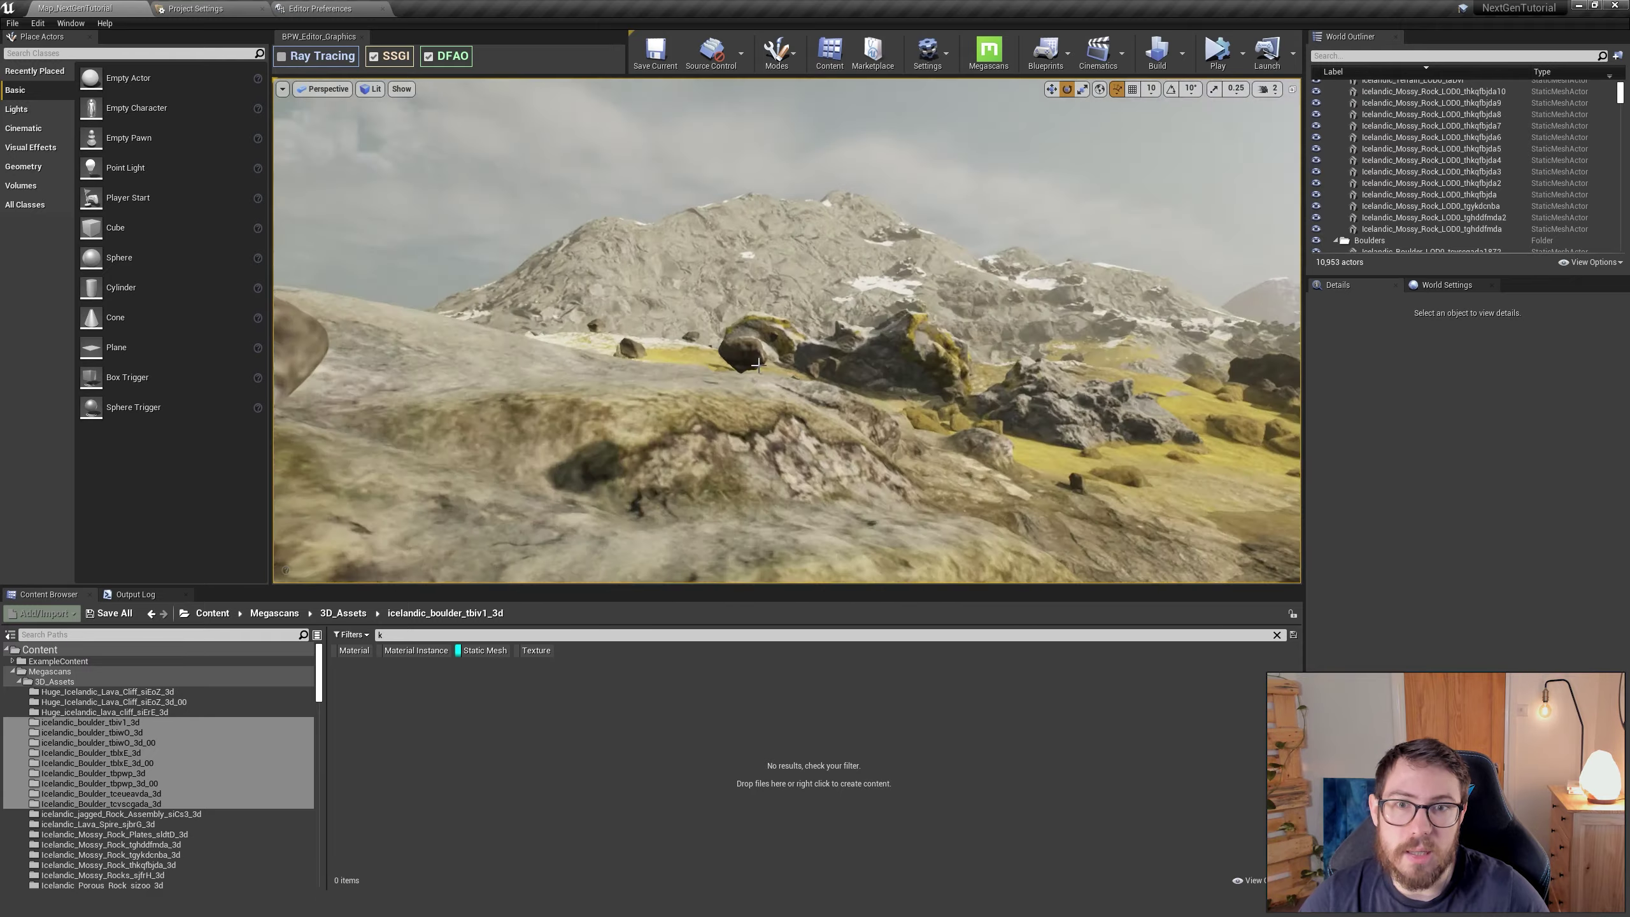
Step: Fine-tune individual boulders across the mossy field and select the large 0.5-scale boulder on the rocks
right_click_drag(759, 365, 800, 245)
left_click(799, 245)
key("w")
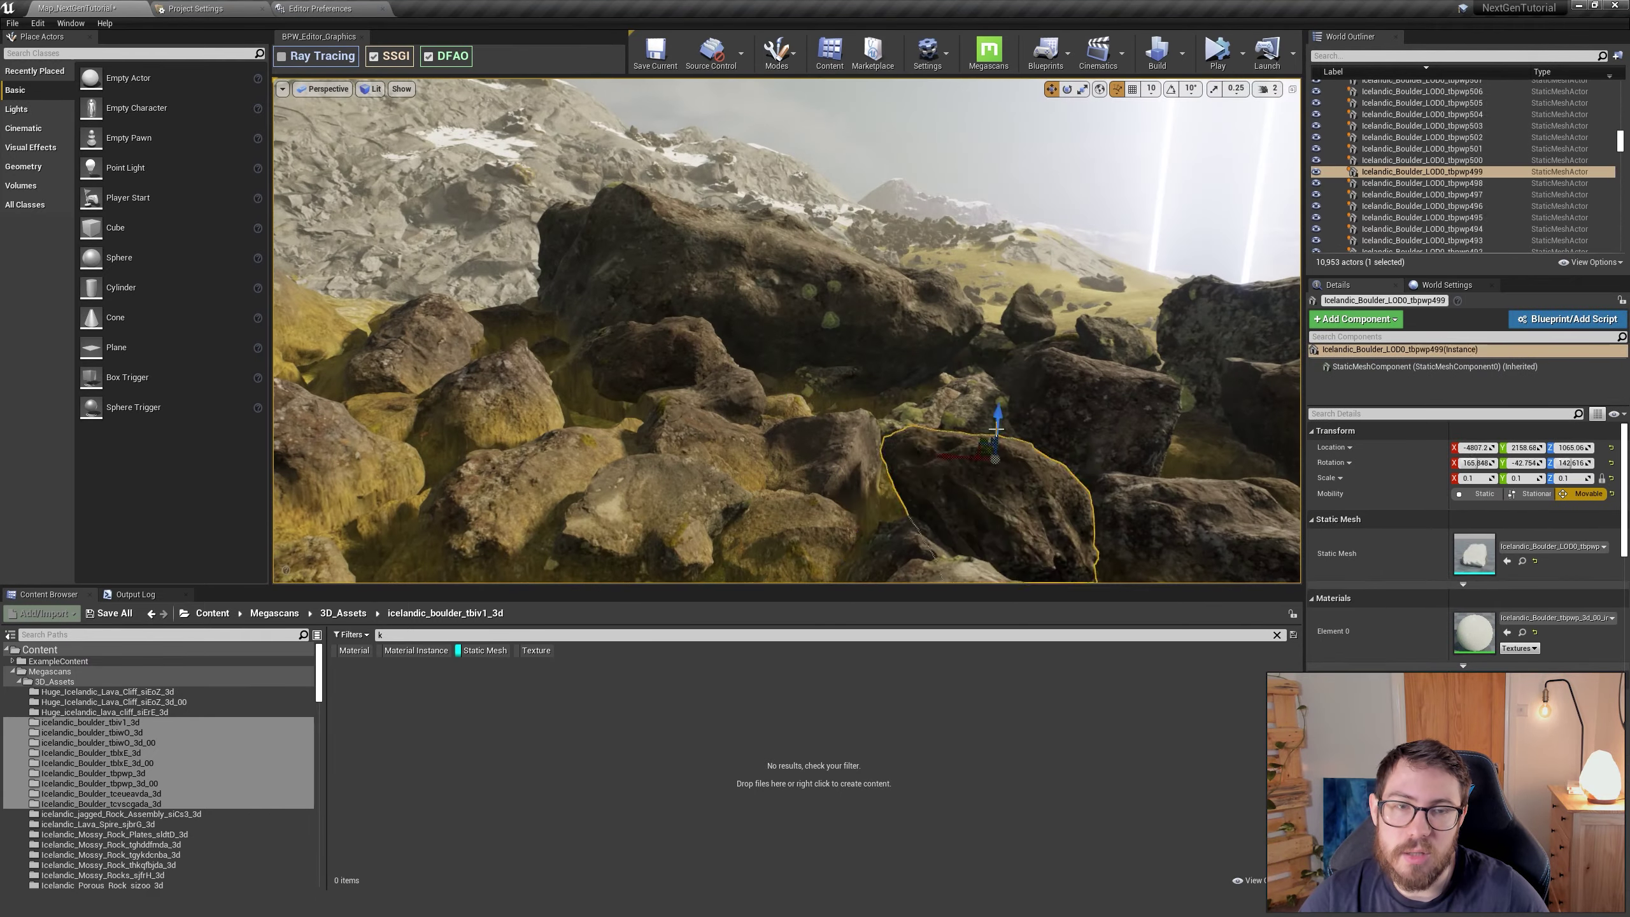
key("Escape")
right_click_drag(996, 429, 964, 310)
left_click(626, 419)
left_click(514, 386, "ctrl")
left_click(808, 353)
key("Escape")
left_click(790, 276)
key("Escape")
left_click(964, 310)
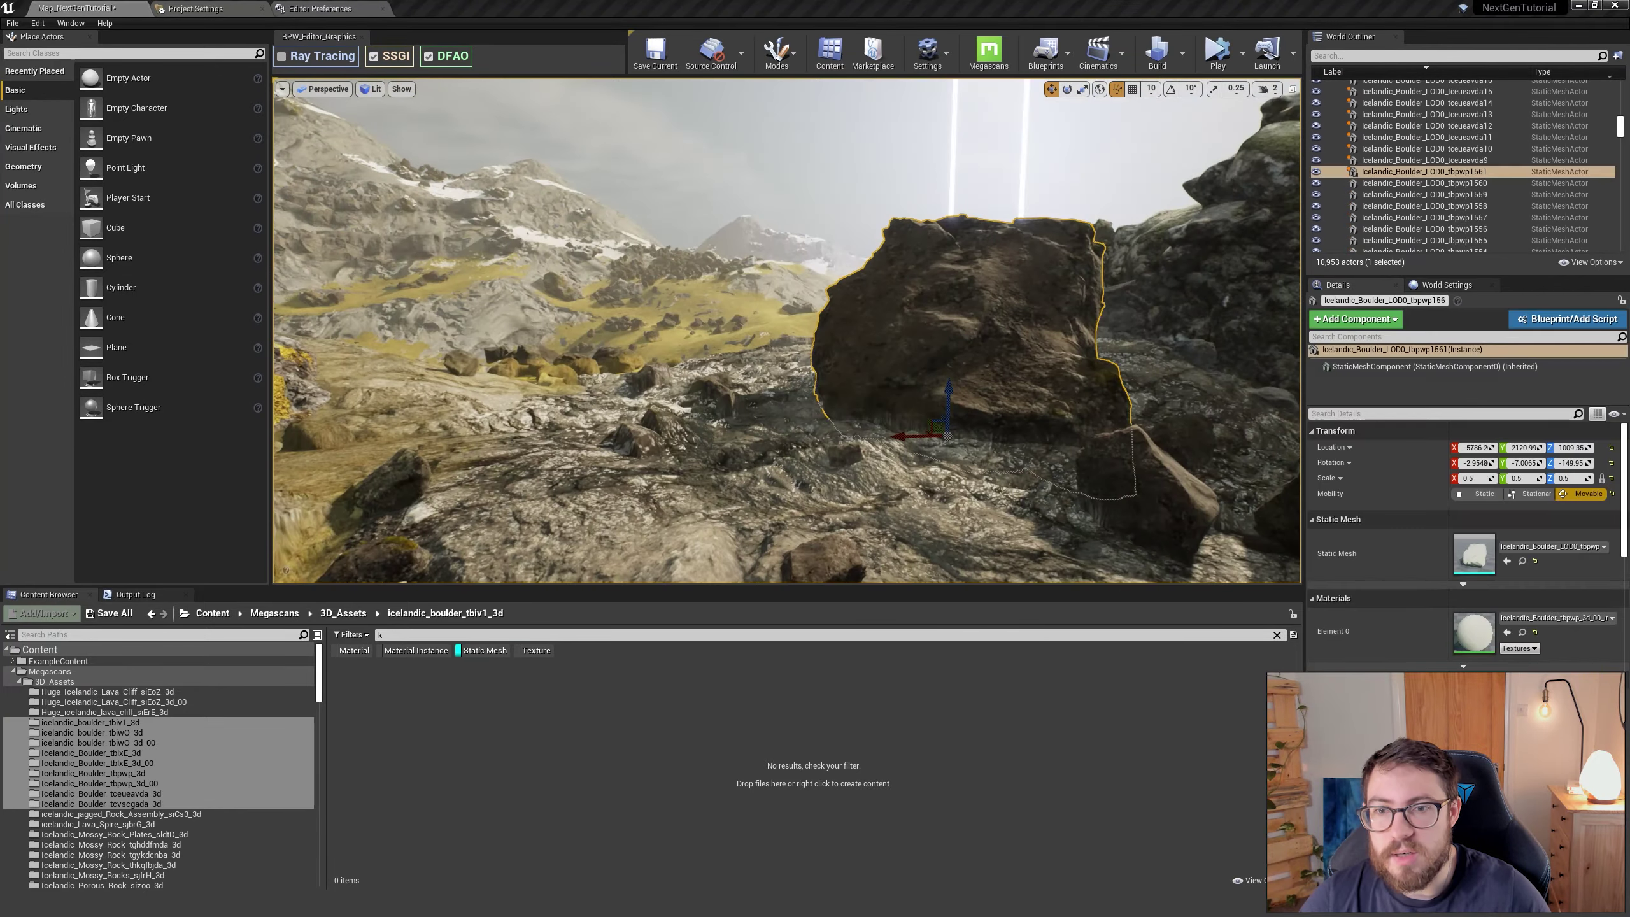
Step: List the textures of the nine Icelandic boulder assets and view the landscape unlit to compare their base colours
left_click(55, 681)
left_click(90, 723)
left_click(101, 804, "shift")
key("alt+3")
right_click_drag(458, 187, 459, 243)
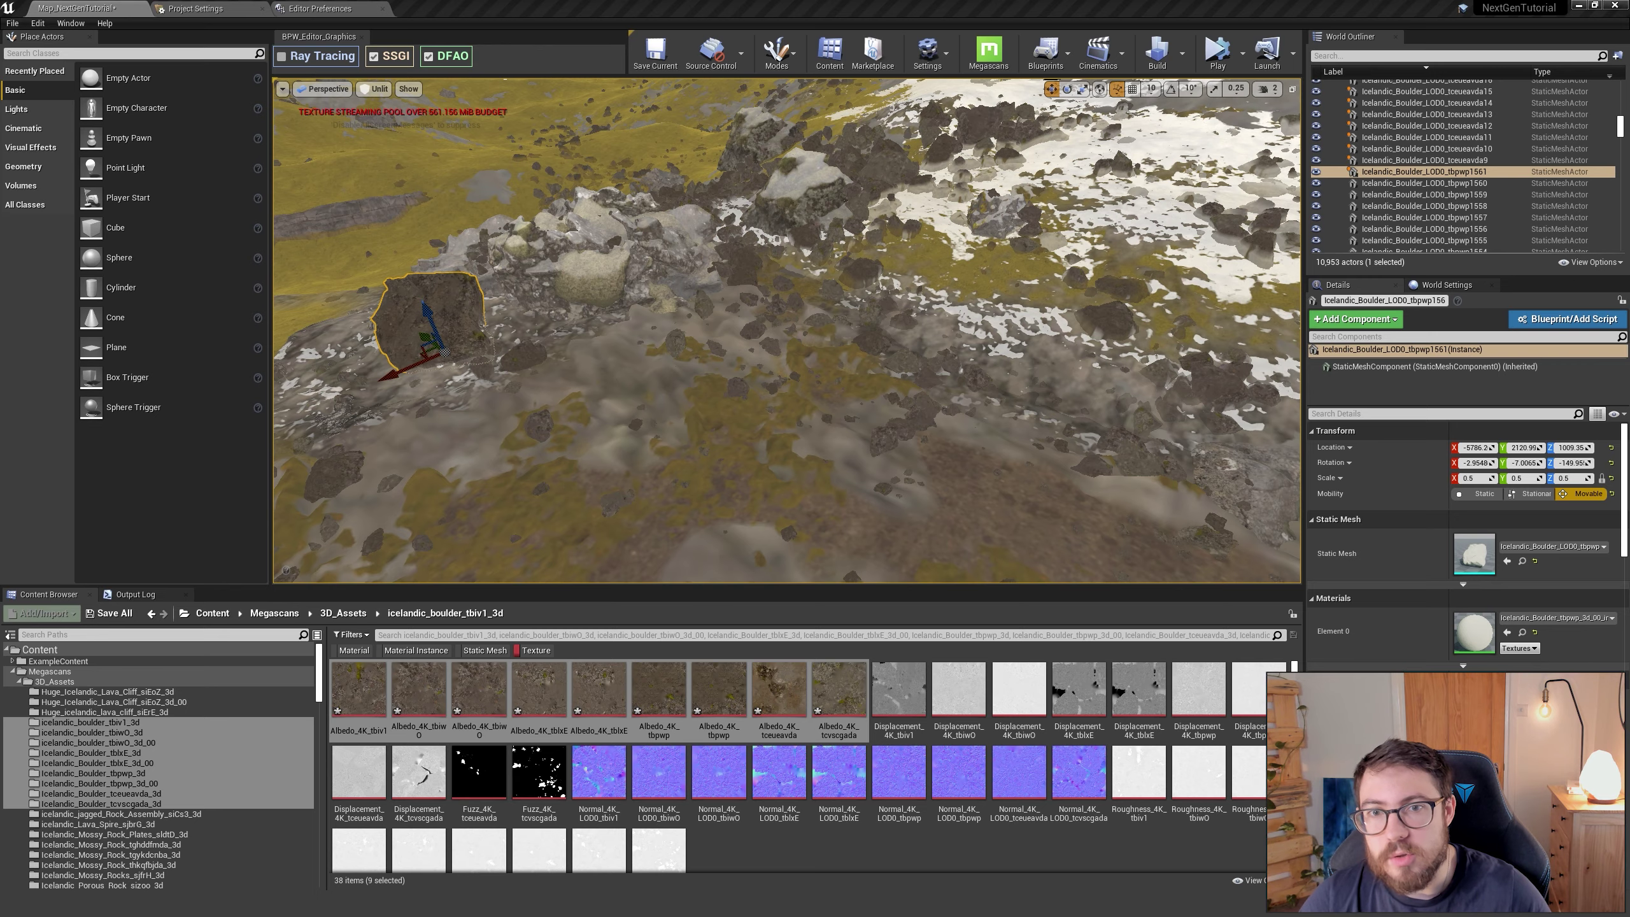
Step: Return the viewport to lit shading and select boulders in the field for checking
left_click(379, 89)
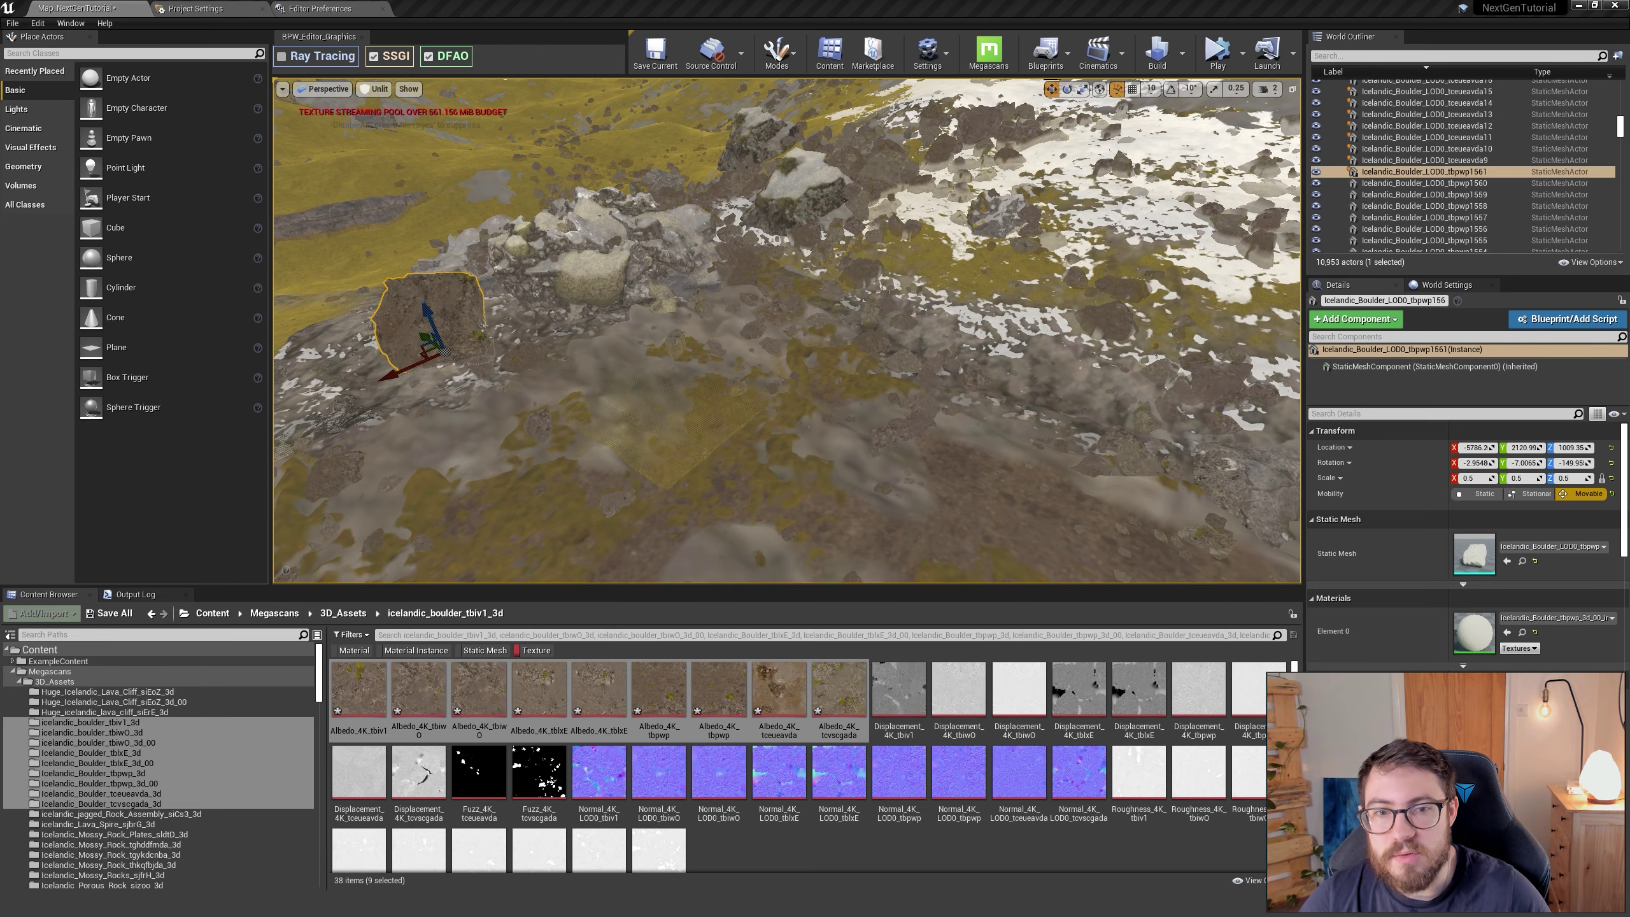
left_click(375, 89)
left_click(393, 115)
right_click_drag(462, 186, 463, 142)
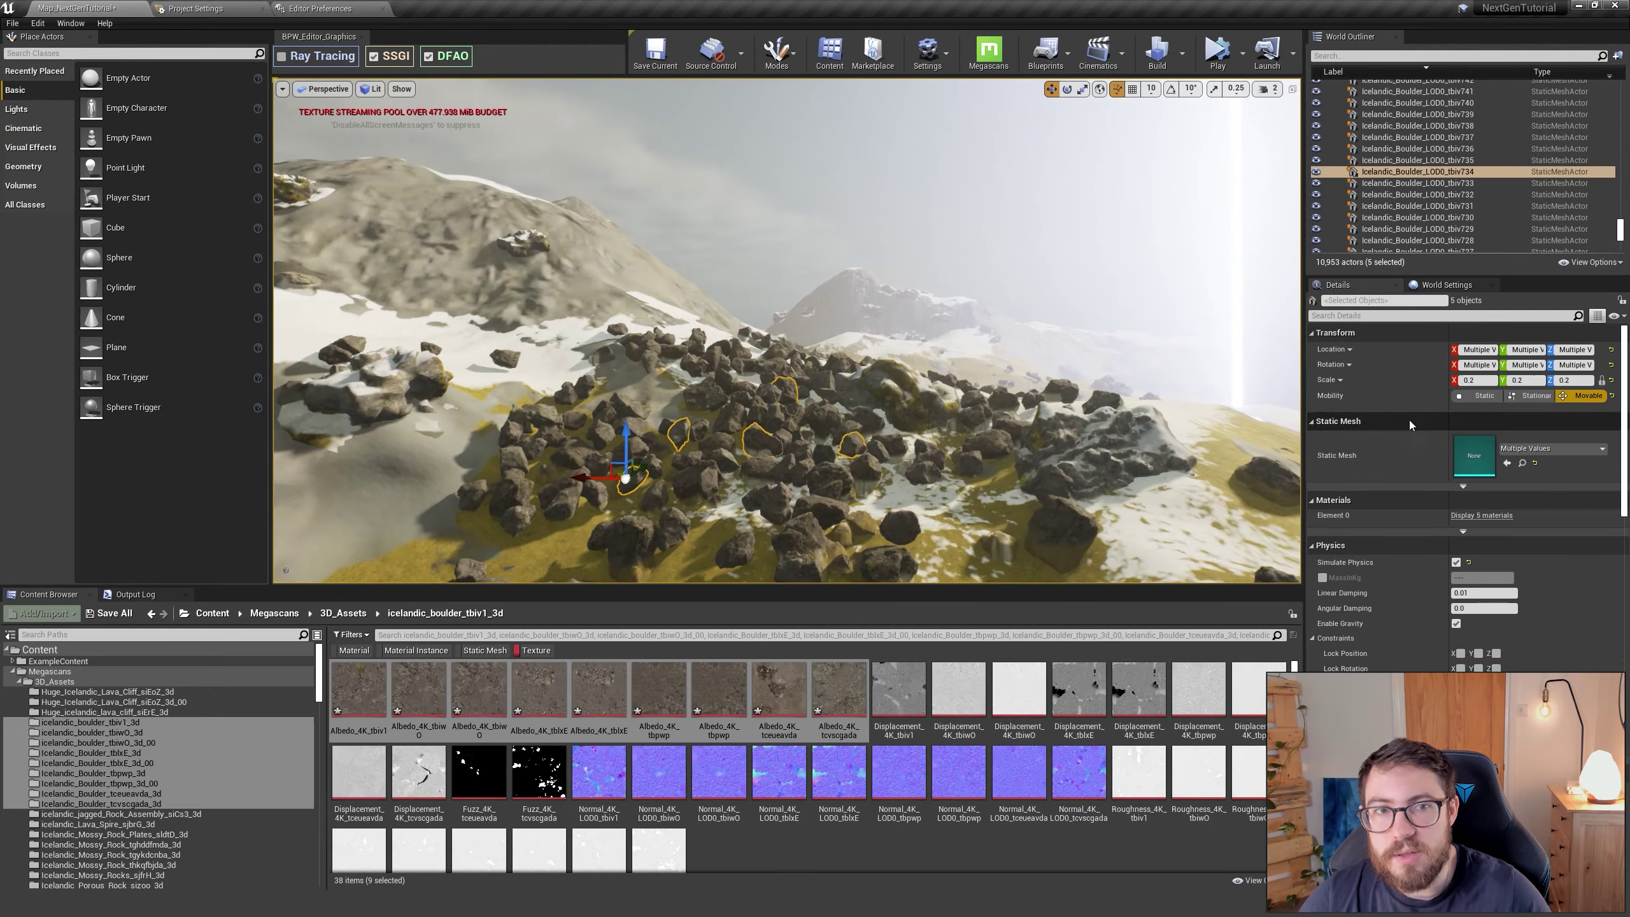
left_click(790, 348)
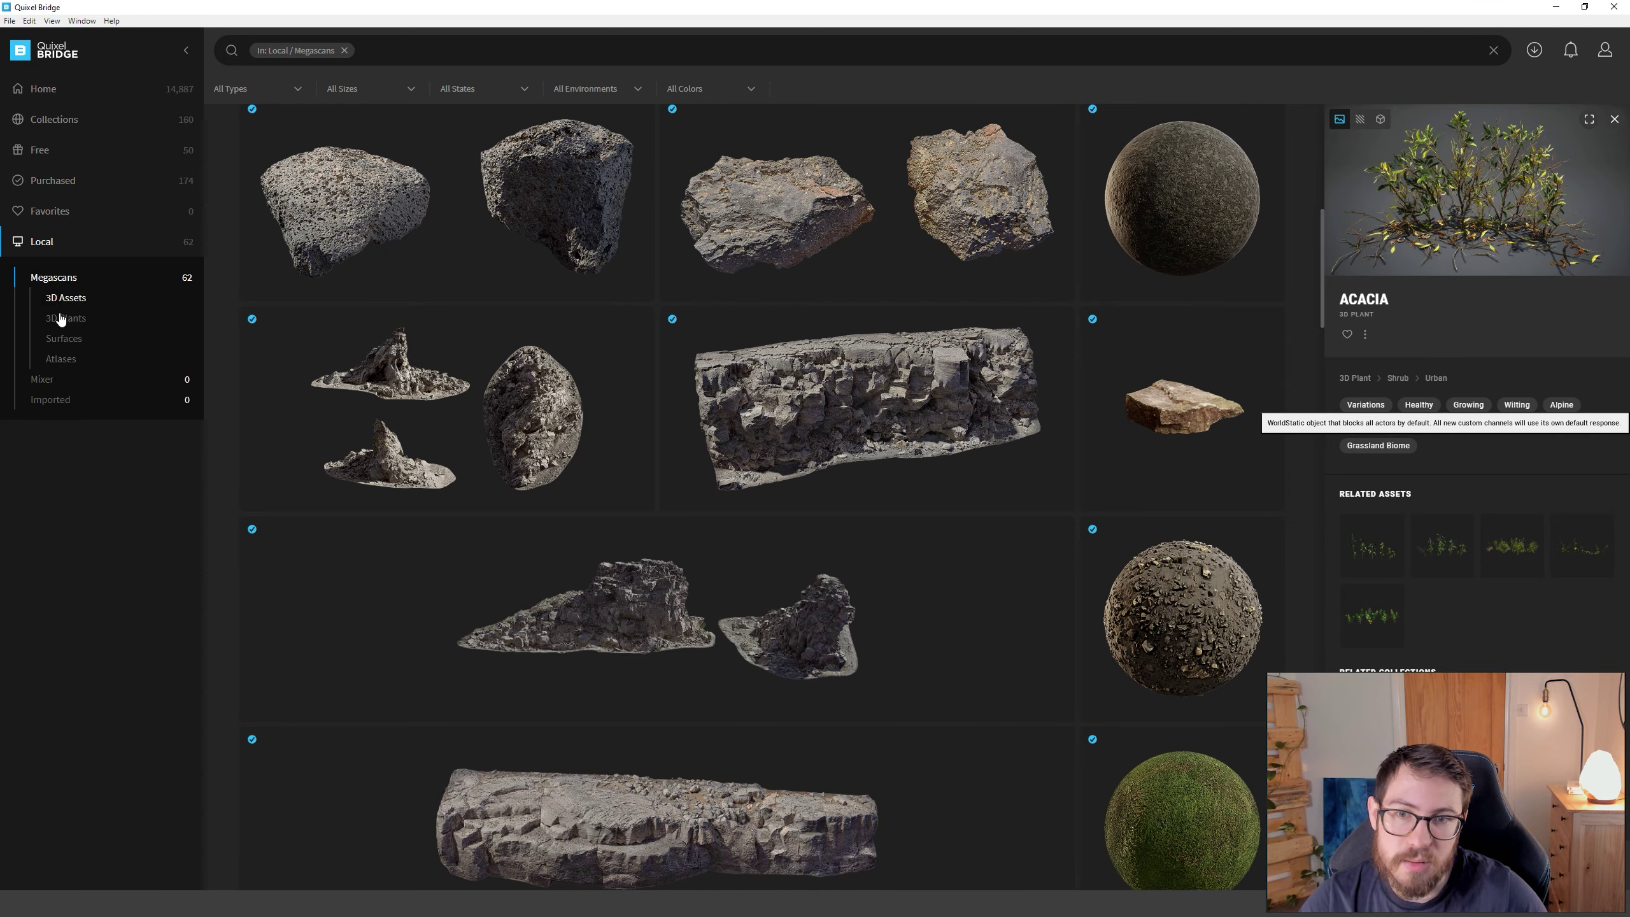
Step: Switch to Quixel Bridge and narrow the local Megascans assets to 3D plants
left_click(64, 317)
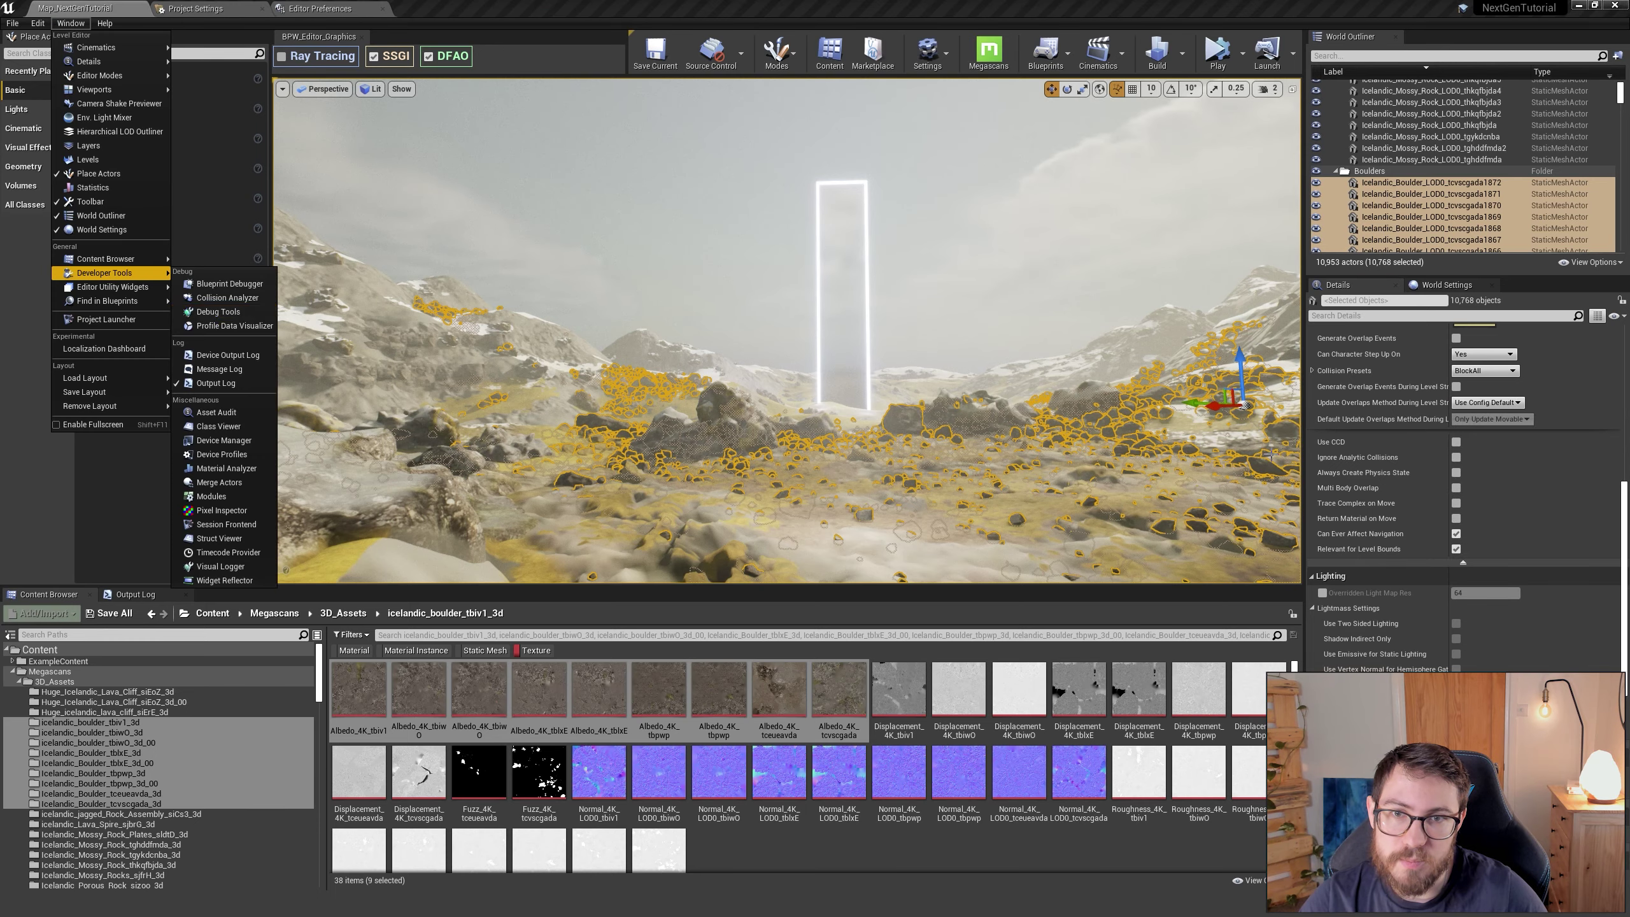
Step: Merge the selected scattered boulders with the Merge Actors tool
left_click(219, 482)
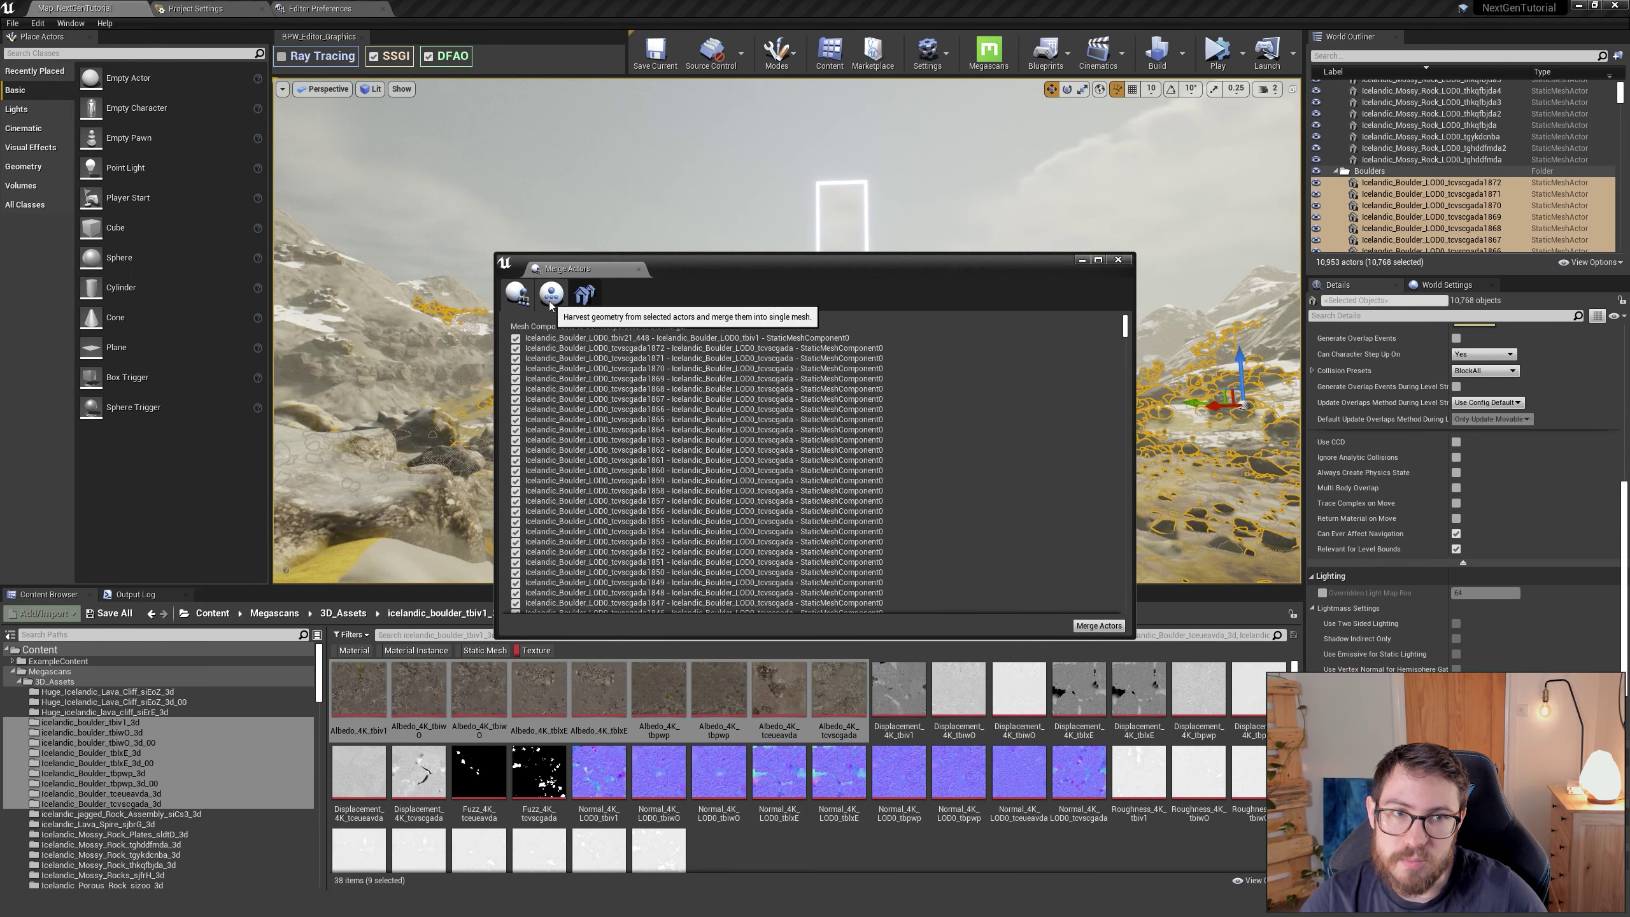
left_click(1097, 625)
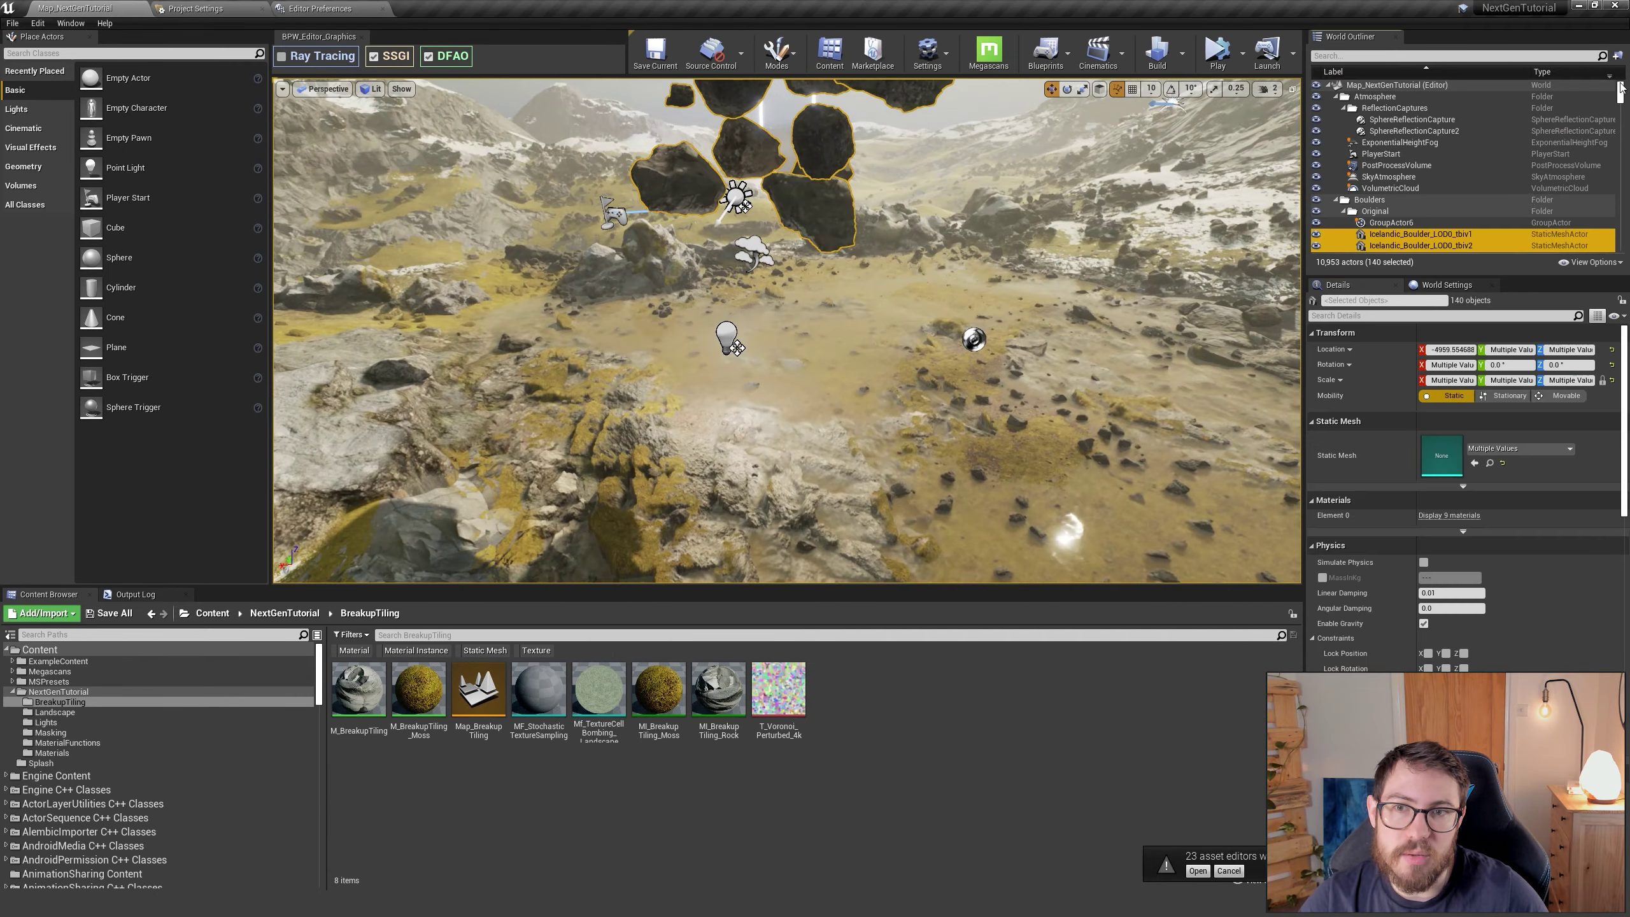
Step: Turn off the Visible option for the selected boulders in the Original folder
type("vi")
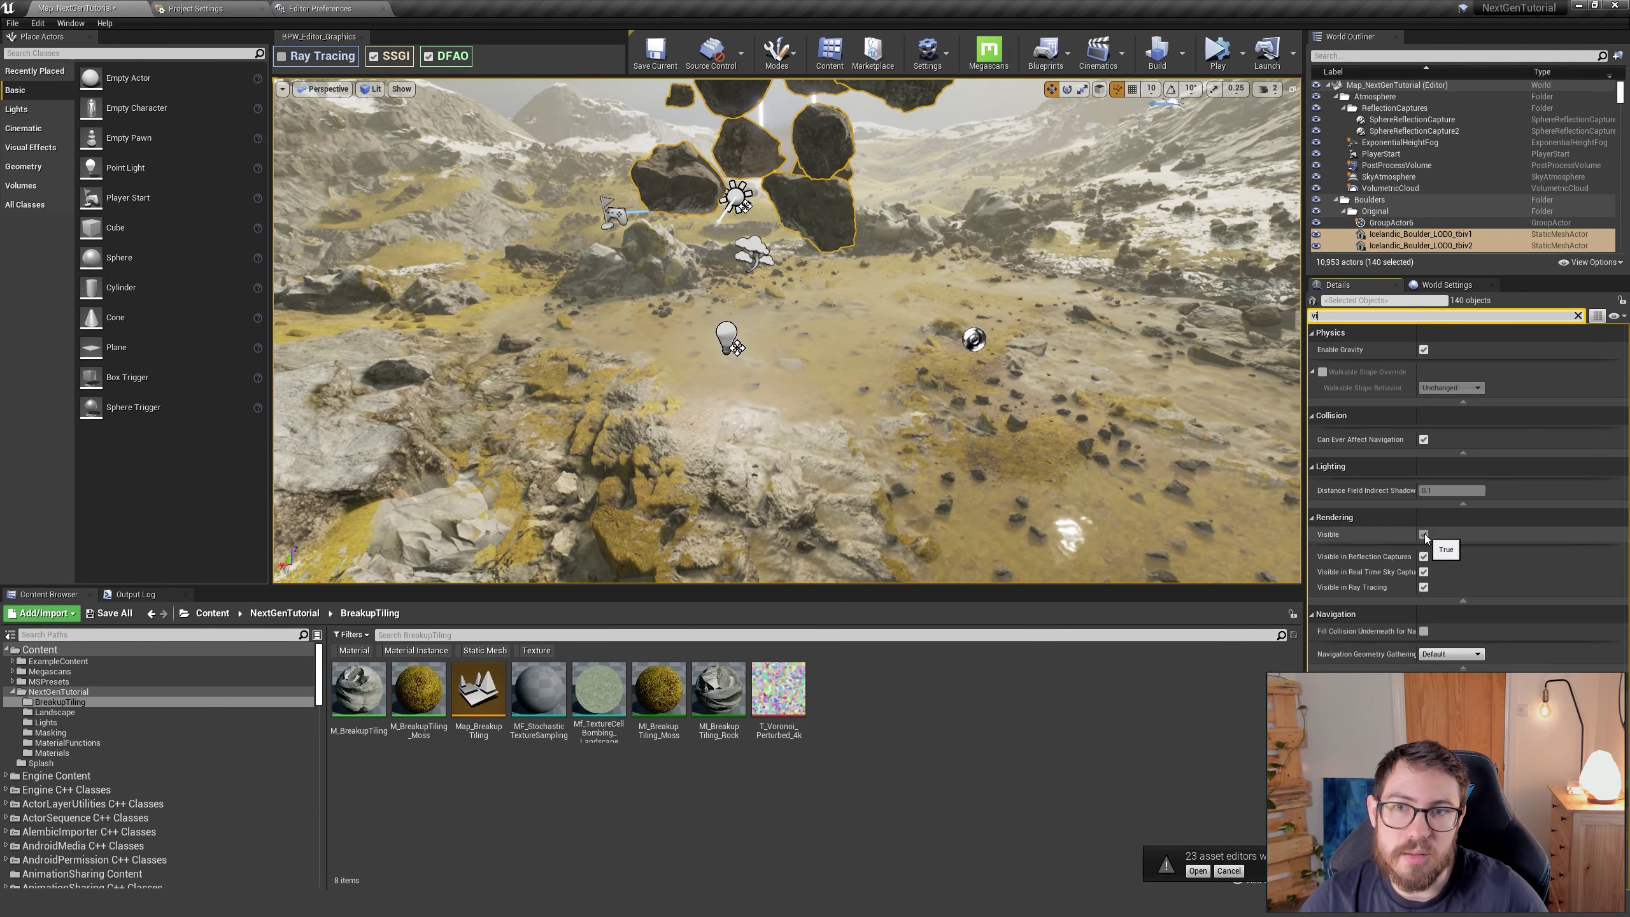
left_click(1424, 534)
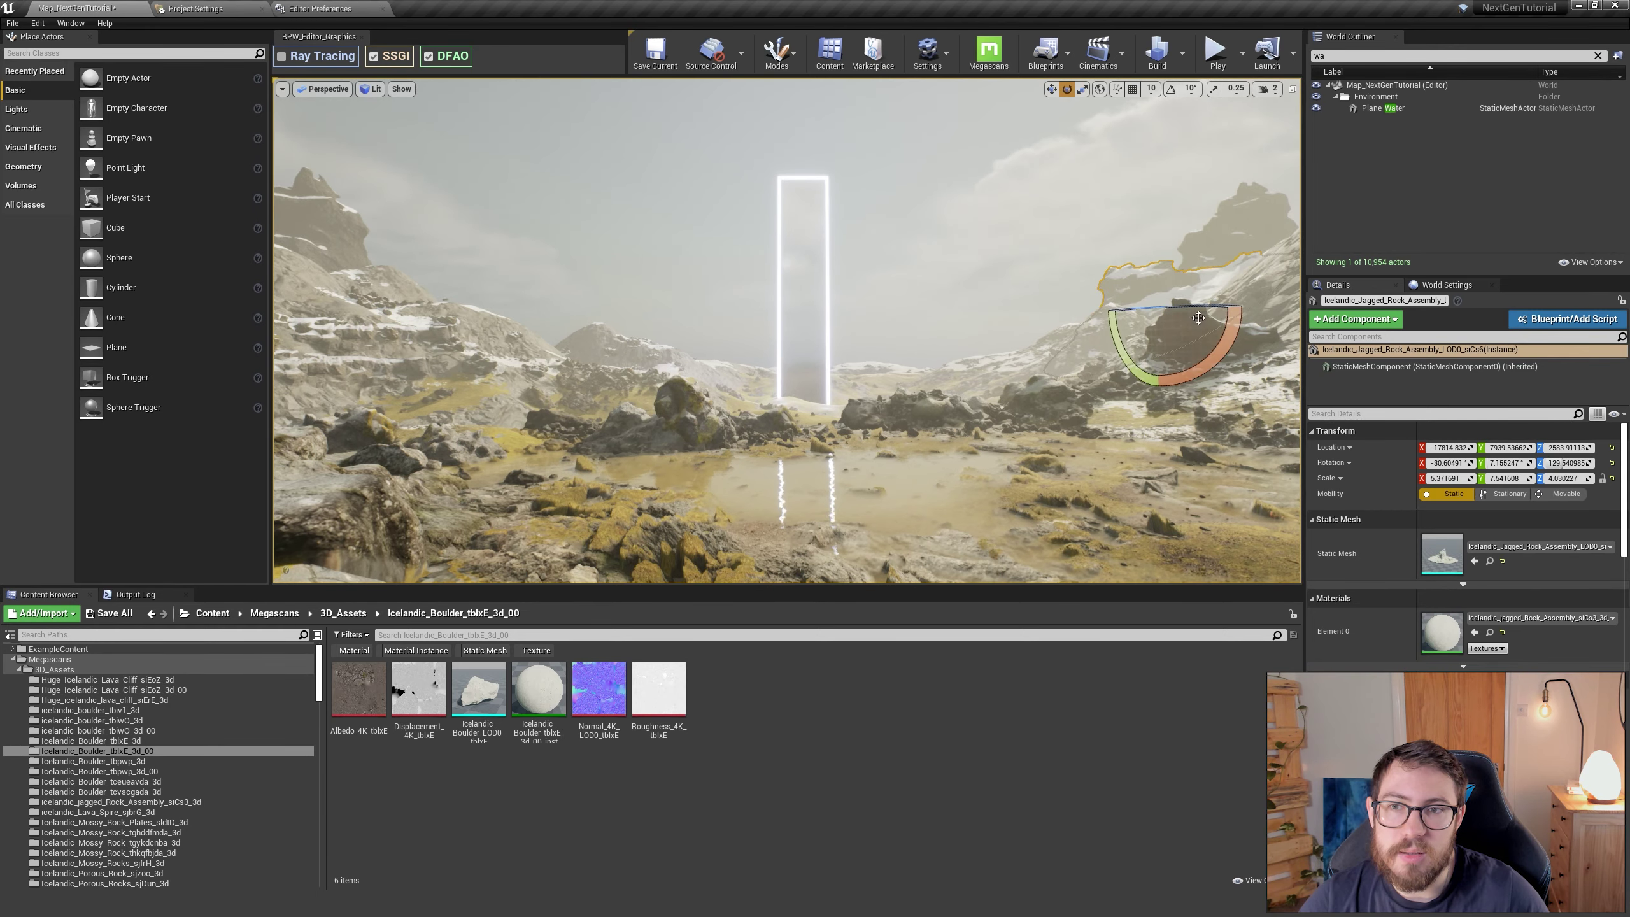
Step: Place the Icelandic_Lava_Spire_sjbrG mesh on the hillside beside the glowing frame and duplicate it toward the background rocks
left_click(120, 802)
scroll(80, 714, "down", 3)
left_click(83, 710)
left_click_drag(478, 690, 592, 370)
key("w")
left_click_drag(593, 316, 590, 302)
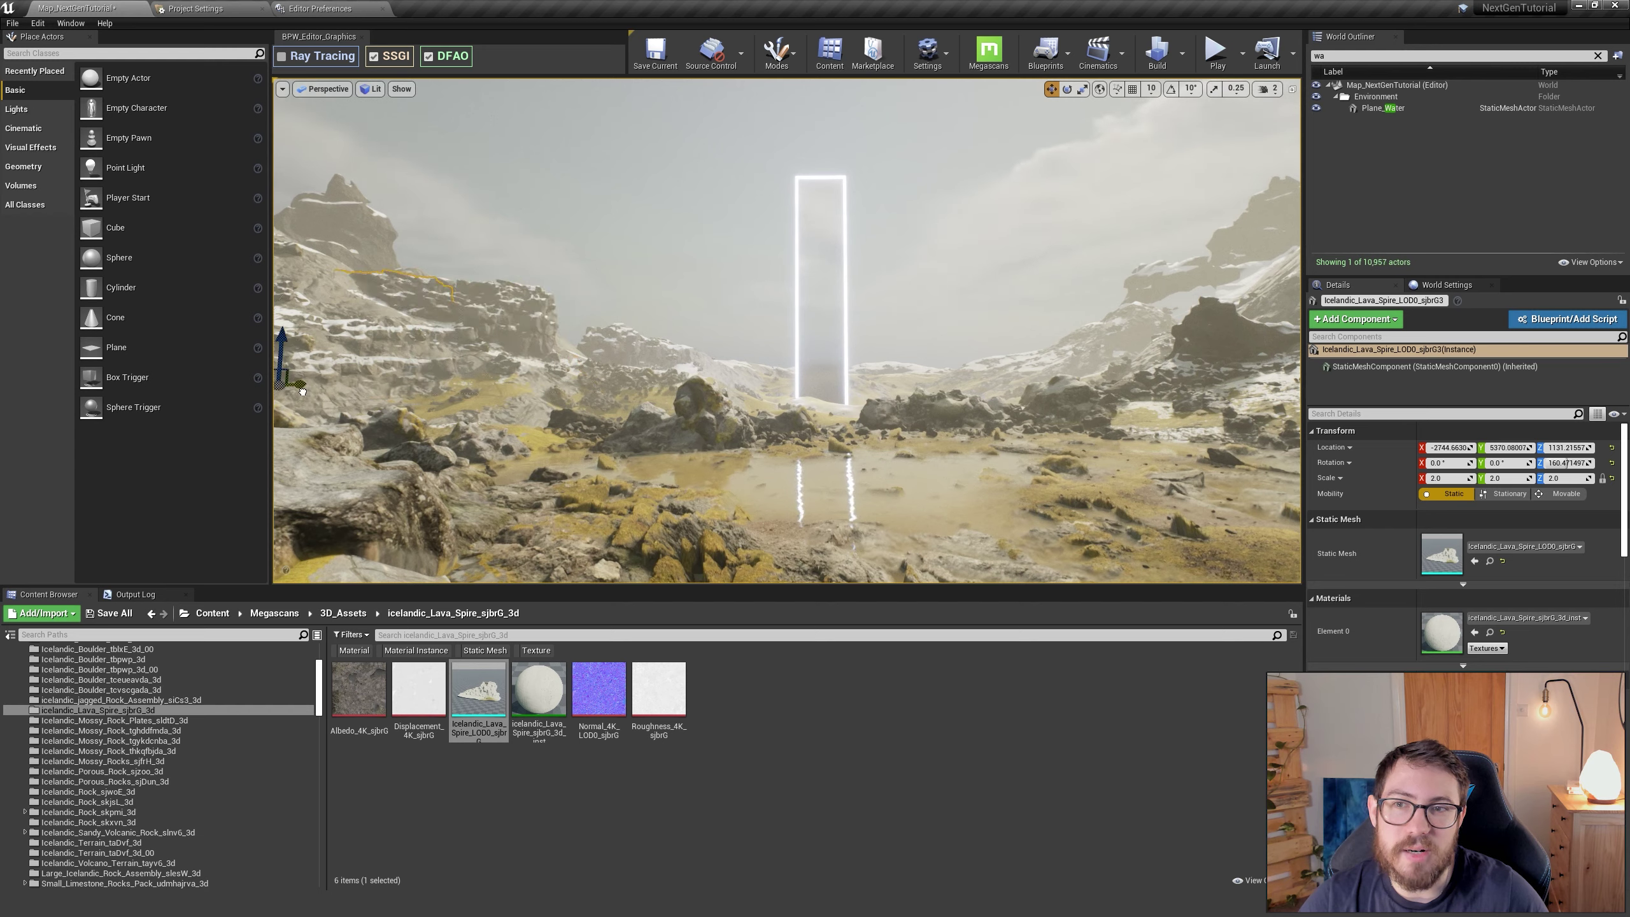
left_click_drag(347, 354, 514, 392, "alt")
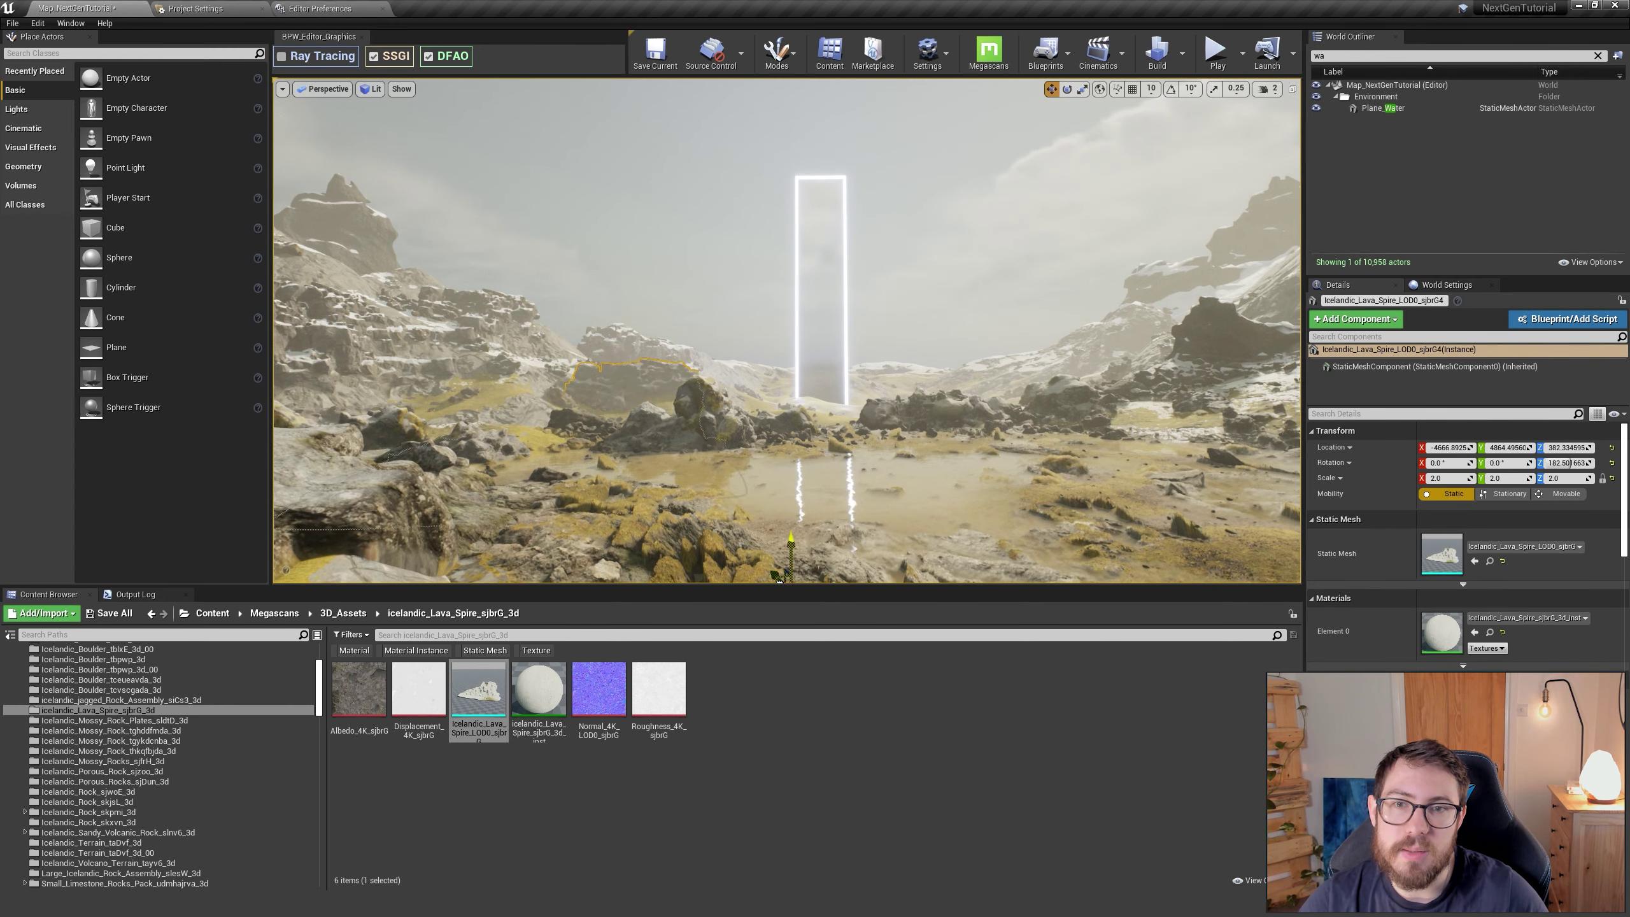
key("Escape")
Step: Browse the Icelandic mossy rock assets and place the Icelandic_Mossy_Rock_Plates_sldtD mesh on the background hillside
left_click(149, 732)
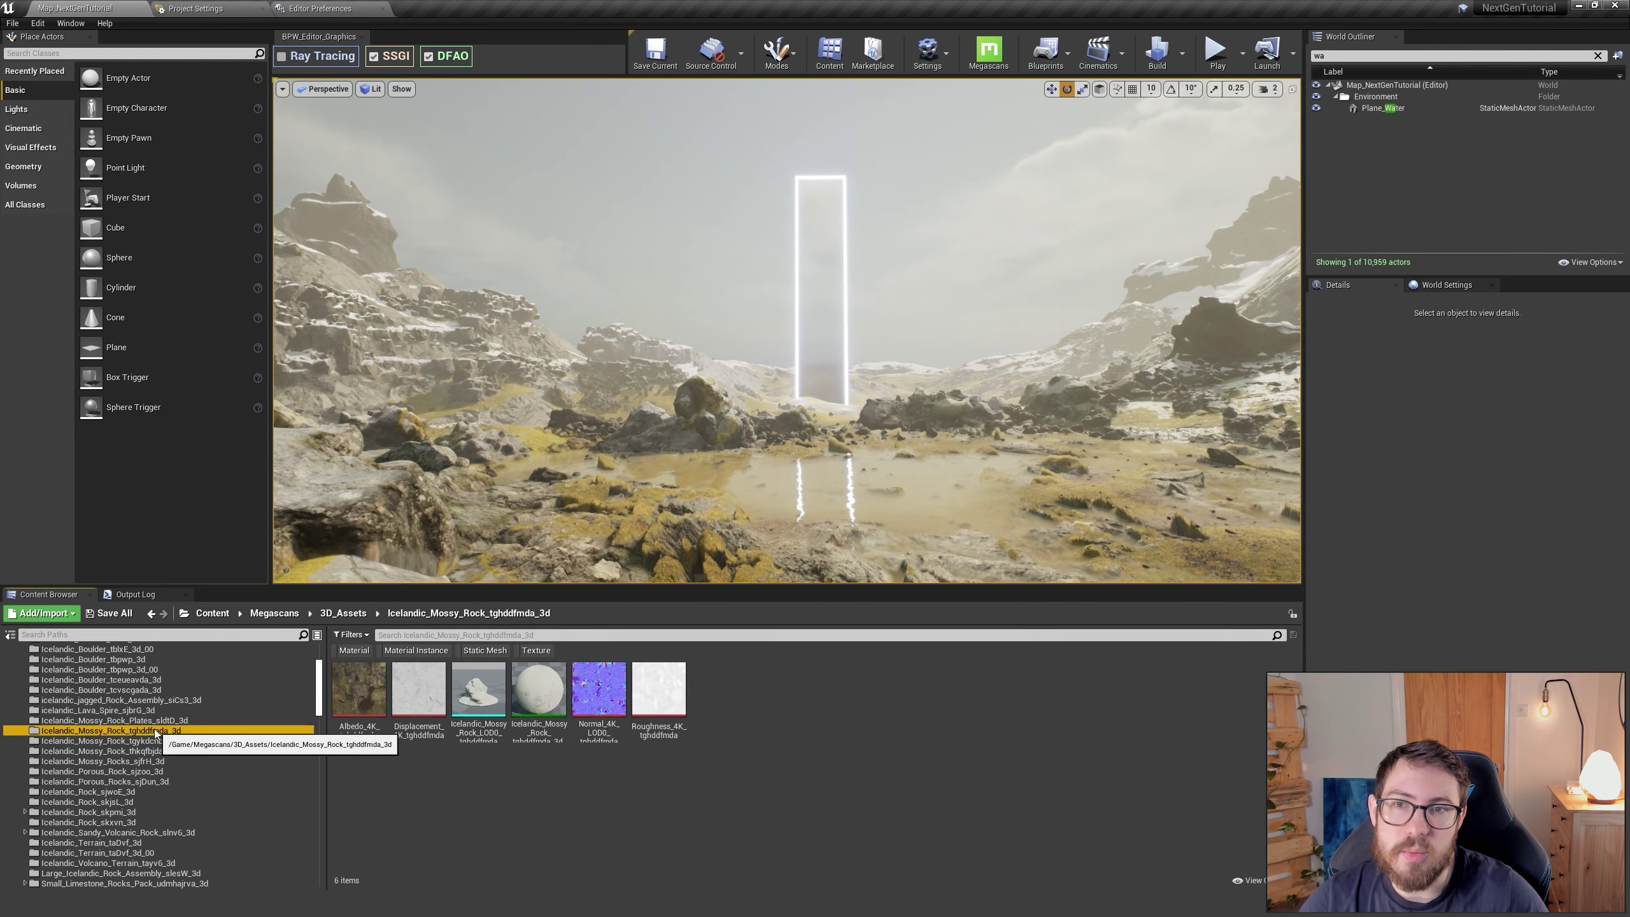
left_click(139, 771)
left_click(139, 720)
left_click_drag(539, 691, 947, 316)
key("w")
key("Escape")
left_click(567, 335)
right_click_drag(912, 257, 921, 205)
key("e")
key("Escape")
scroll(129, 793, "down", 1)
Step: Place the Icelandic_Sandy_Volcanic_Rock_slnv6 mesh at scale 5 and position copies on the distant hills beside the glowing frame
left_click(127, 793)
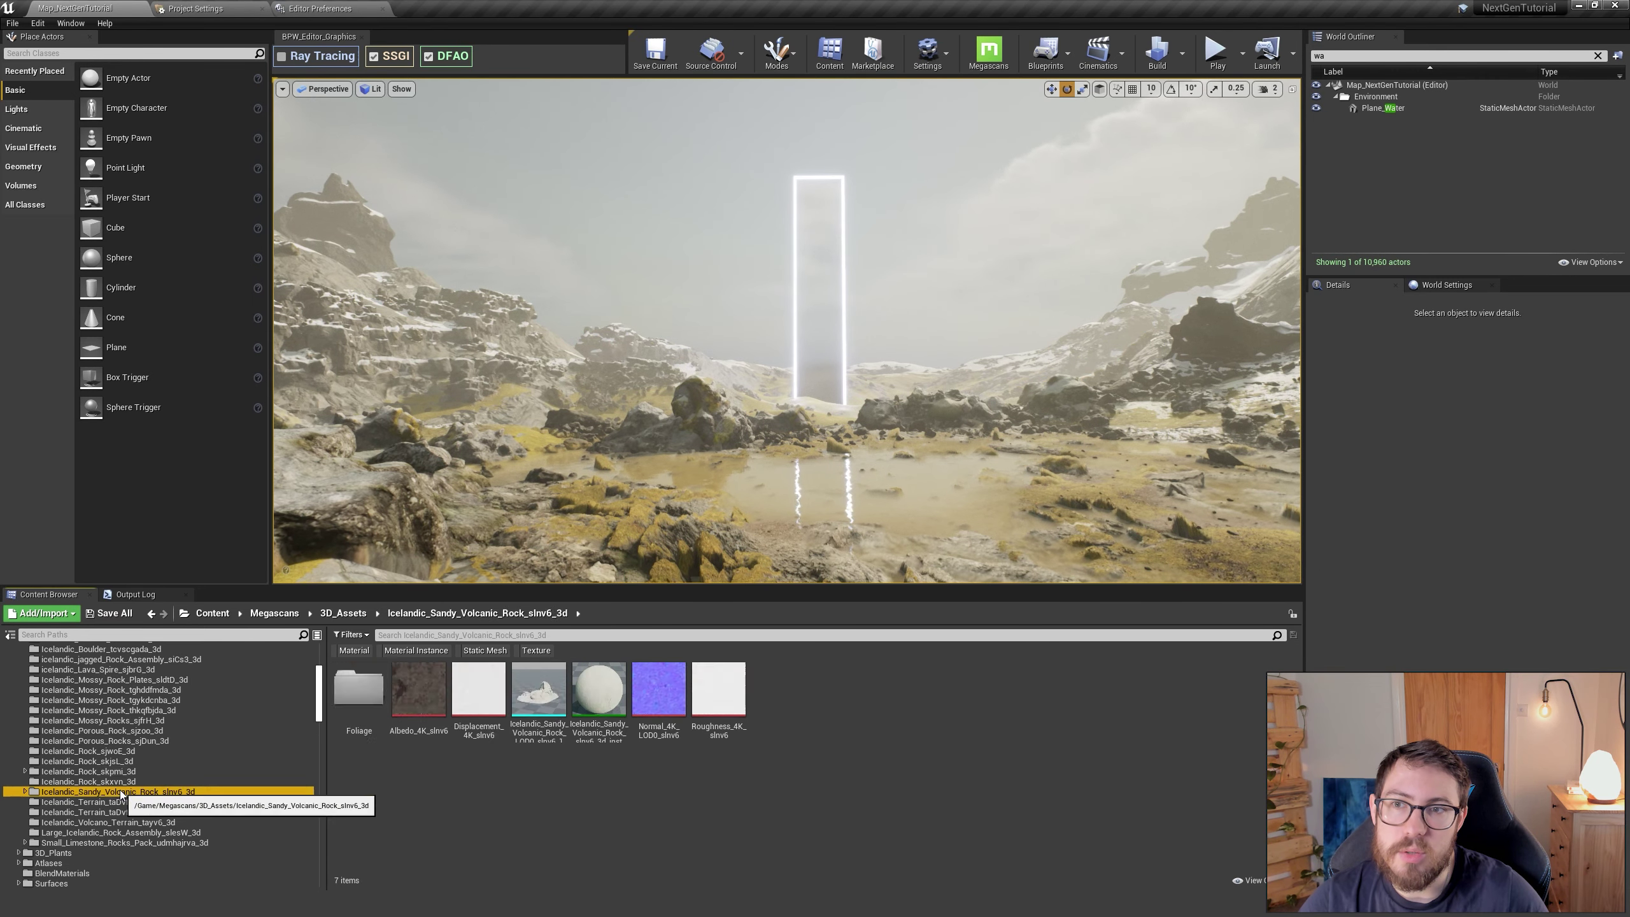
left_click_drag(539, 690, 820, 425)
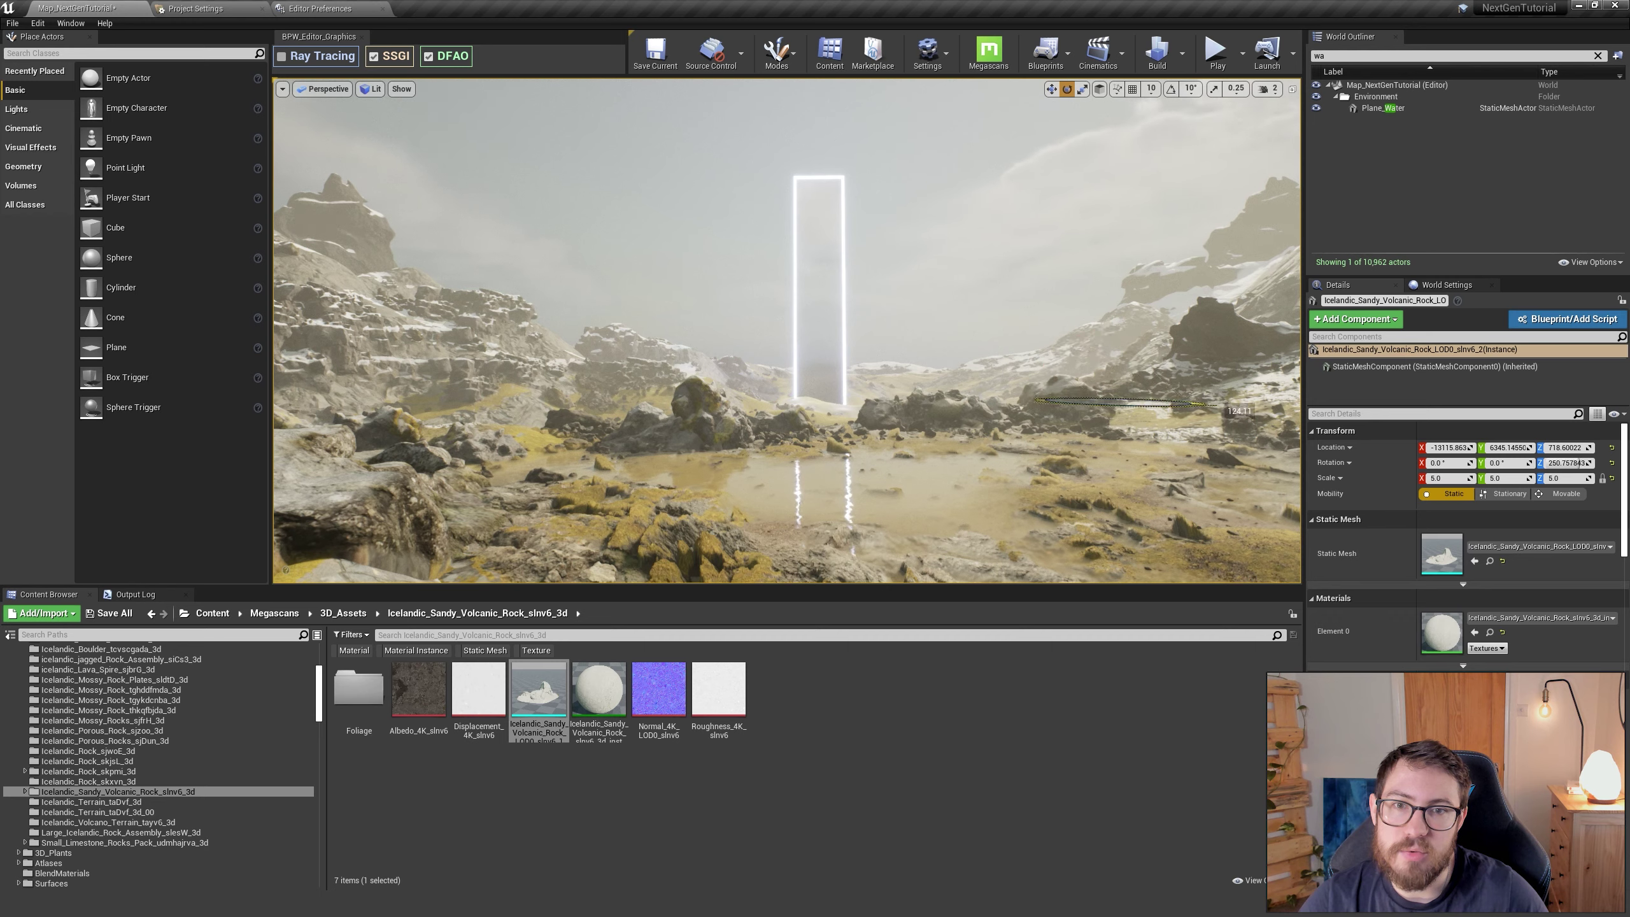
left_click_drag(570, 353, 588, 299)
key("Escape")
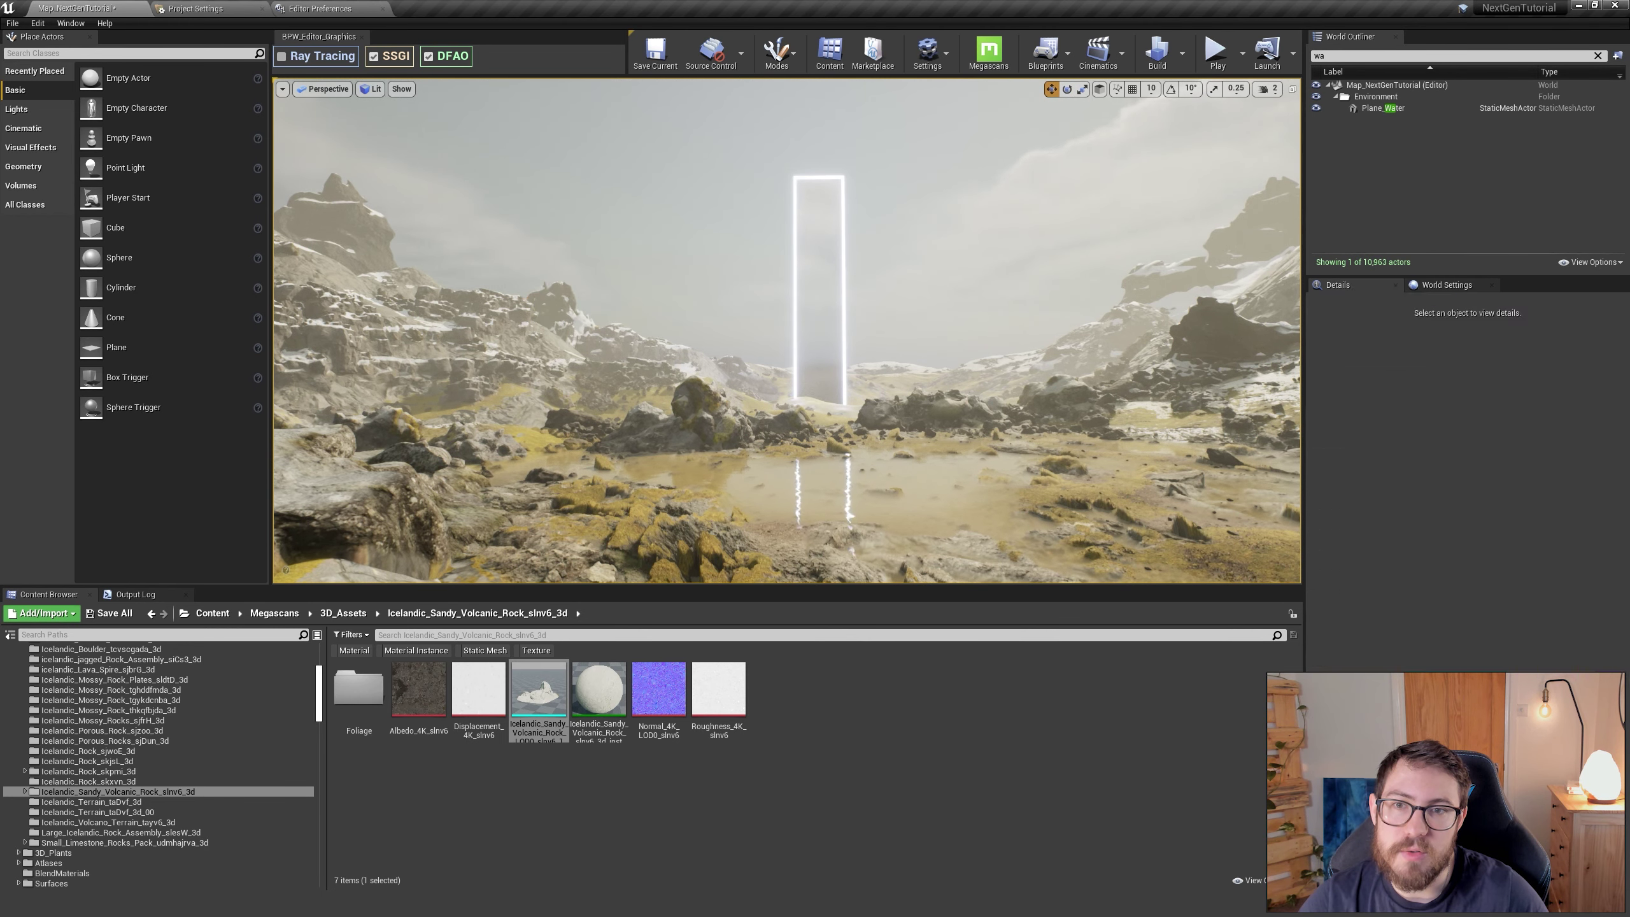
Step: Duplicate the sandy volcanic rock onto the left-hand mountain peak and rotate the copy
left_click(340, 212)
left_click_drag(340, 321, 345, 320, "alt")
key("e")
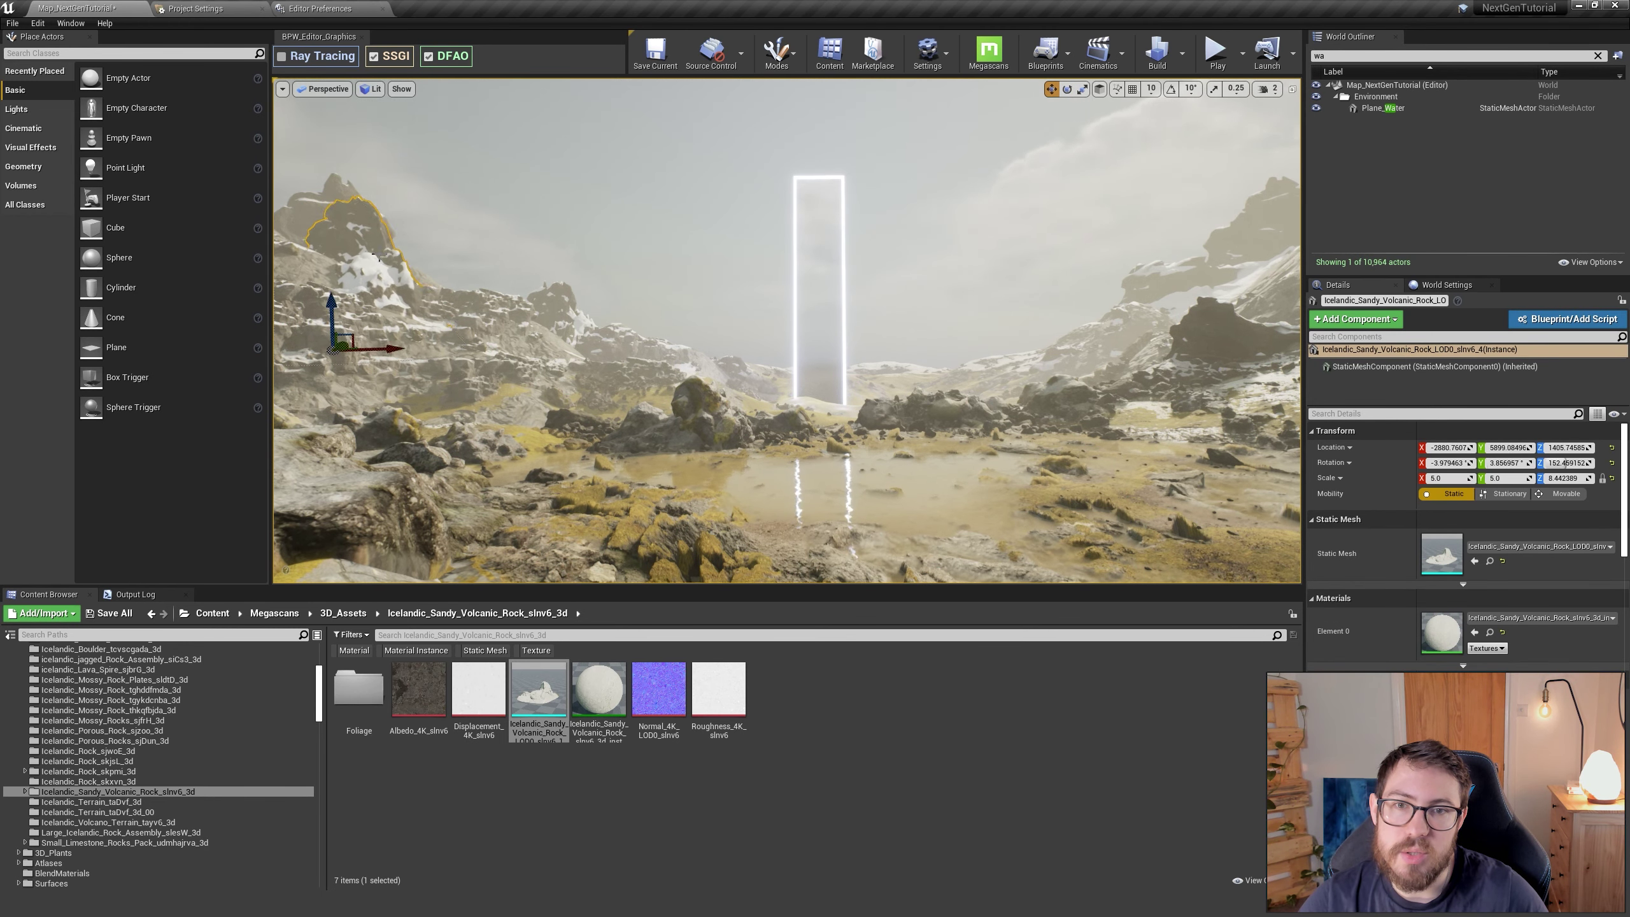
key("Escape")
Step: Place the Icelandic_Terrain_taDvf mesh, scale it to 2 and move it into the distant snowy hills
left_click(91, 802)
left_click_drag(479, 690, 819, 450)
key("w")
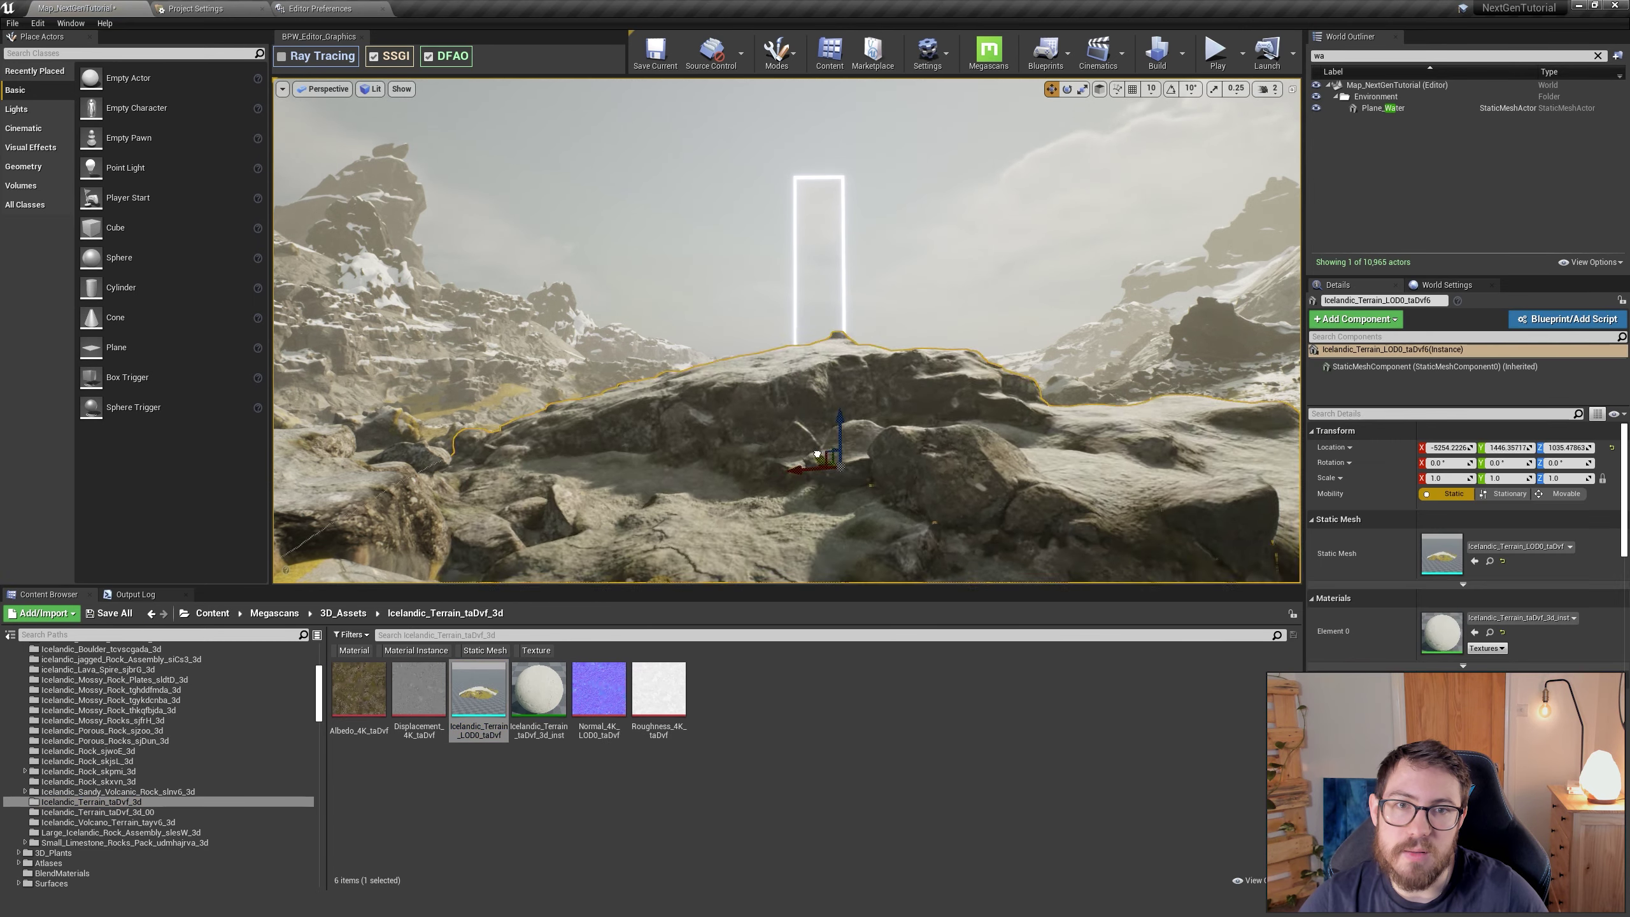
double_click(540, 690)
left_click_drag(866, 382, 915, 373)
key("e")
key("w")
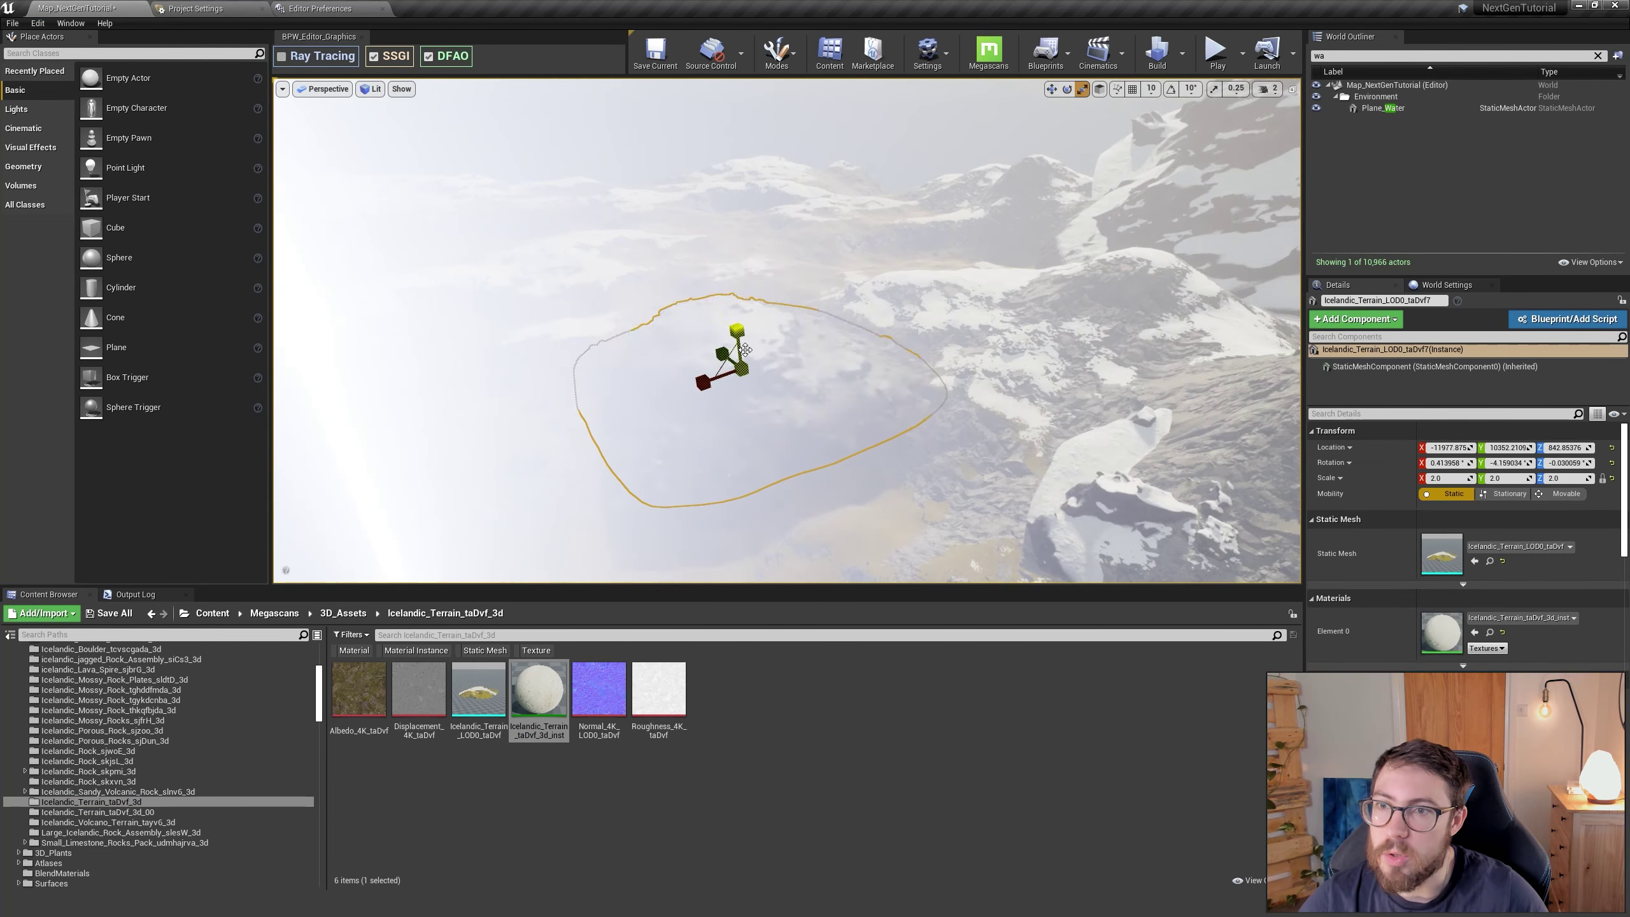
Step: Duplicate the Icelandic terrain mesh to fill the ridge behind the boulders left of the glowing frame
key("Escape")
left_click(667, 359)
key("w")
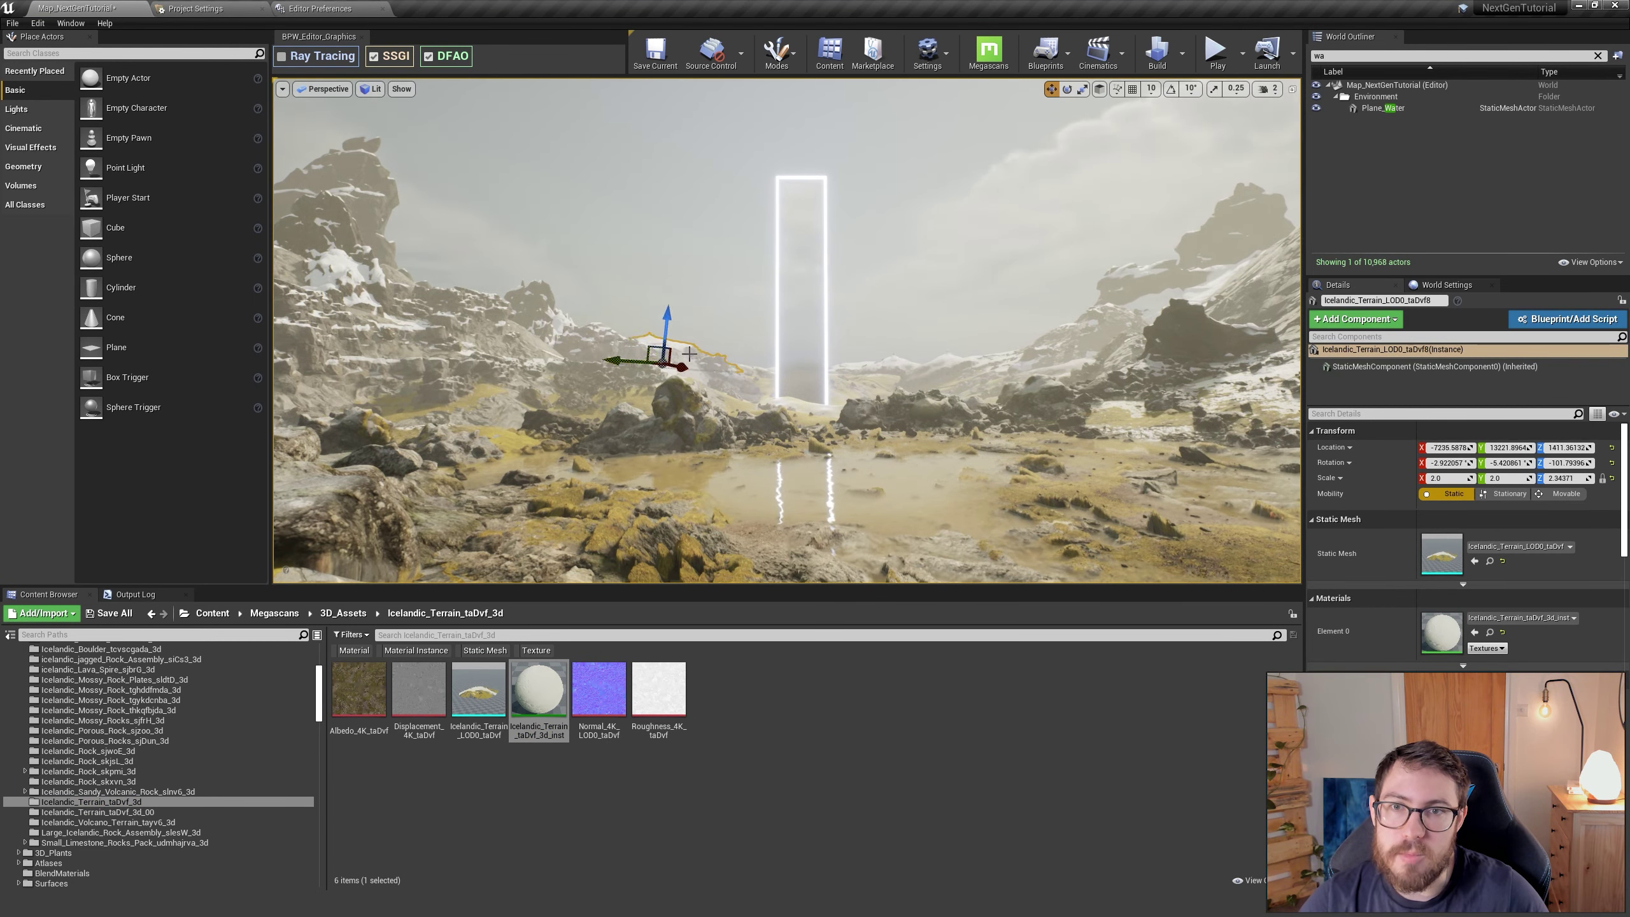
key("Escape")
Step: Place the Icelandic_Volcano_Terrain_tayv6 mesh beside the glowing frame and stretch it vertically to a Z scale of about 2.5
left_click(98, 813)
left_click_drag(479, 691, 808, 417)
left_click(107, 823)
key("r")
left_click_drag(808, 360, 808, 327)
key("w")
left_click_drag(789, 416, 840, 409)
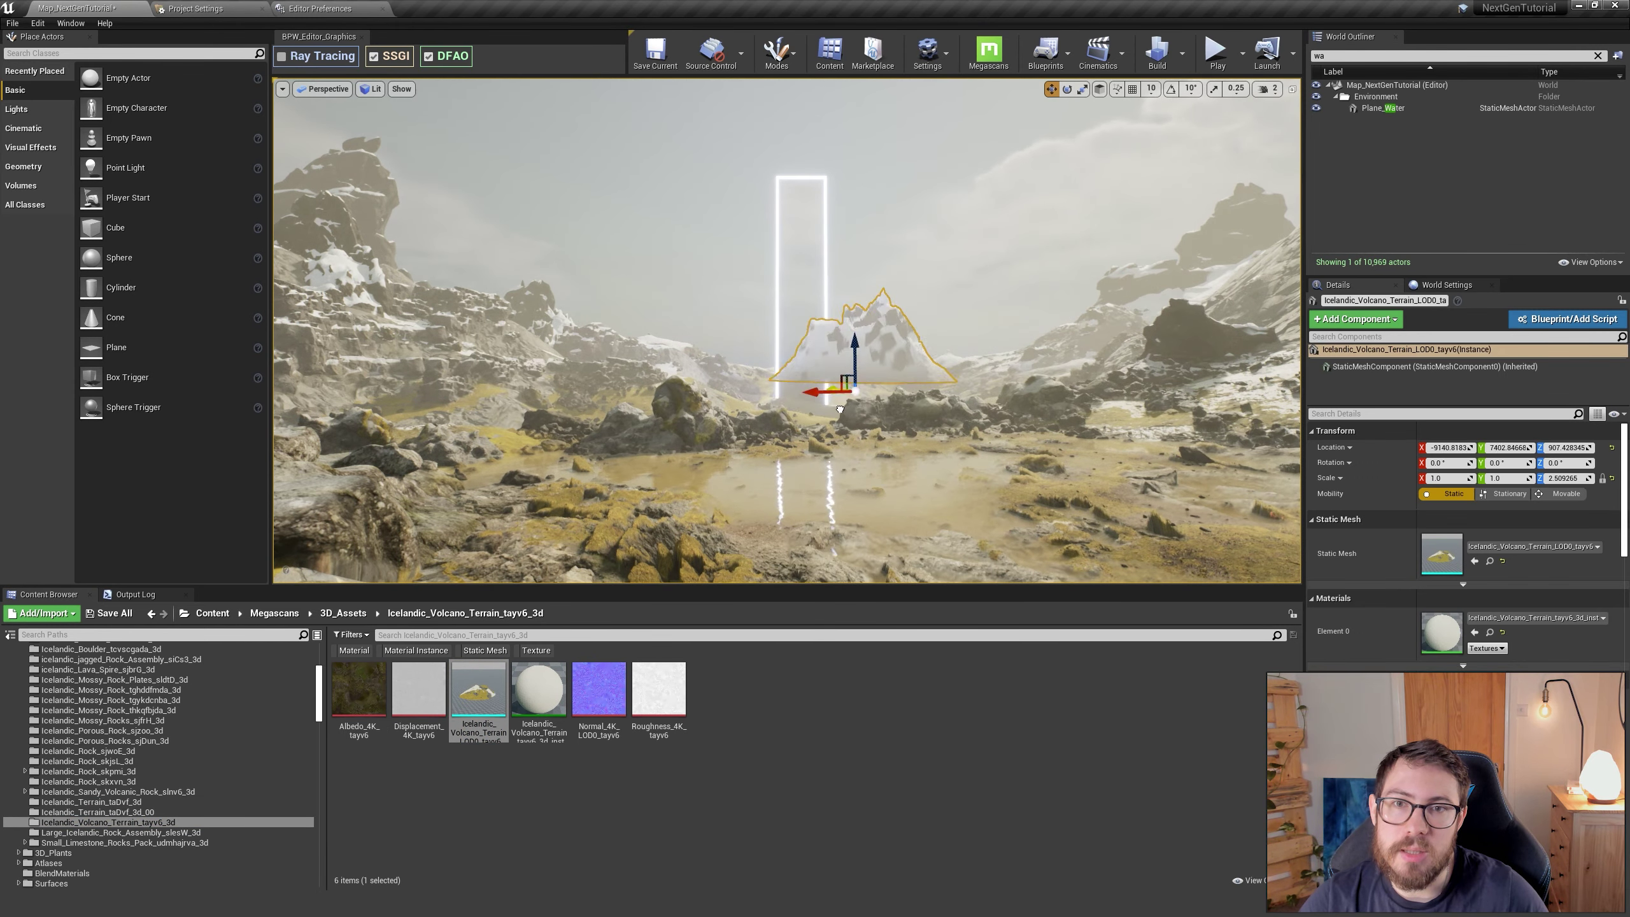
Step: Duplicate the volcano terrain onto the left hillside, enlarge it to about 2 with 3.5 in Z, and rotate it into the ridge
left_click_drag(1217, 385, 340, 360, "alt")
key("r")
key("e")
left_click_drag(340, 378, 403, 376)
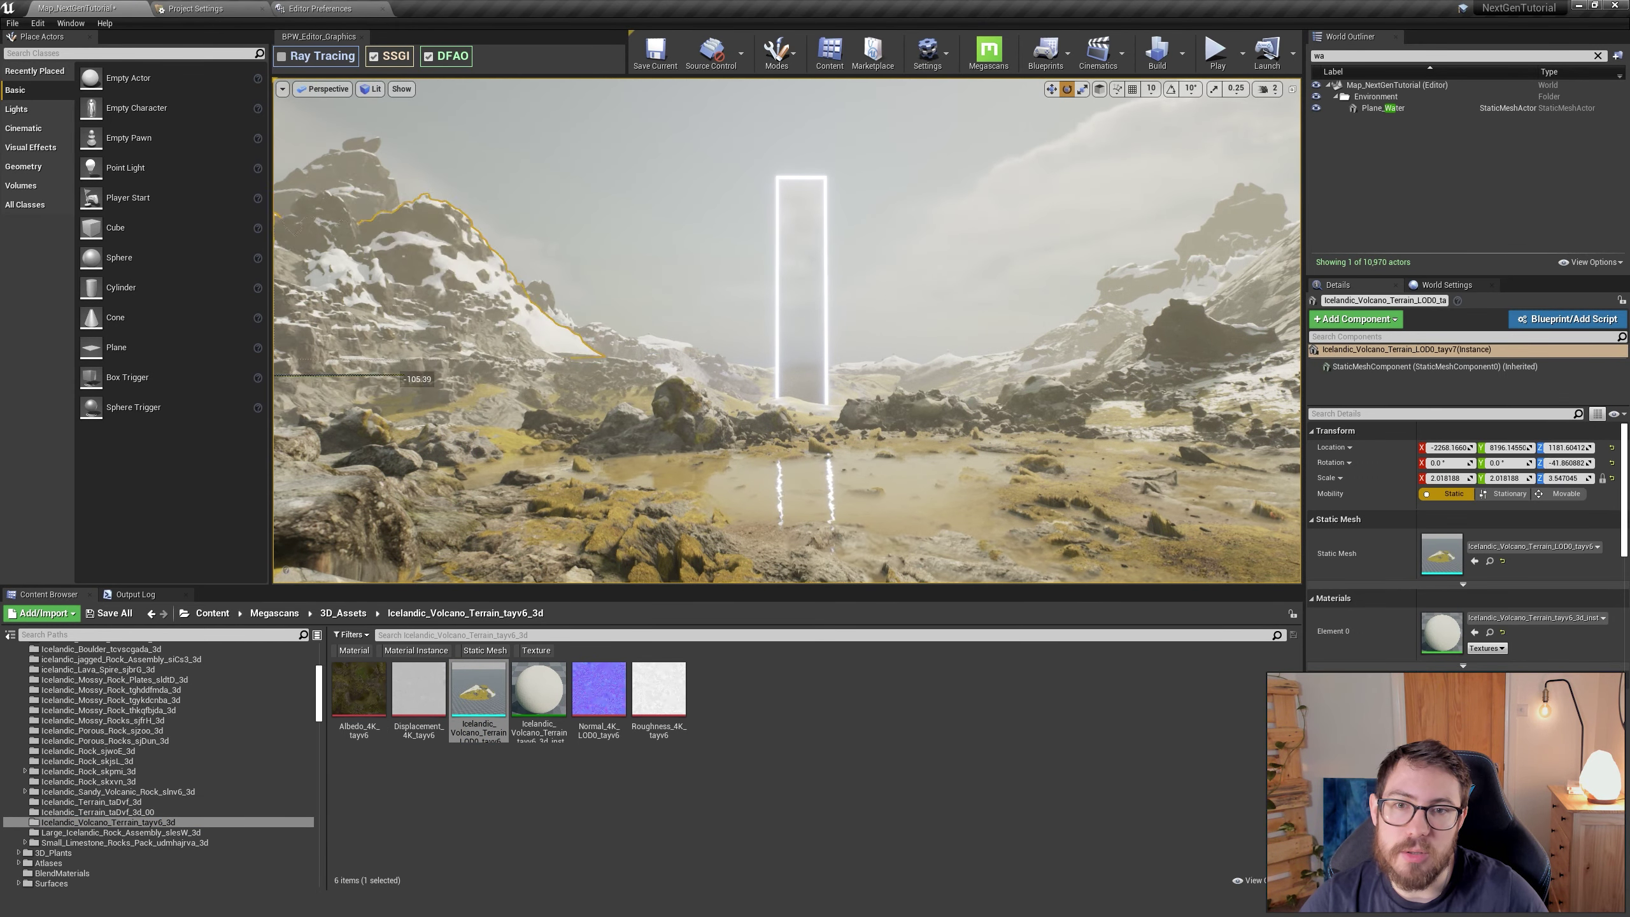
left_click_drag(555, 302, 560, 307)
key("Escape")
Step: Save the level and play-test it by walking the character across the landscape
key("ctrl+s")
key("alt+p")
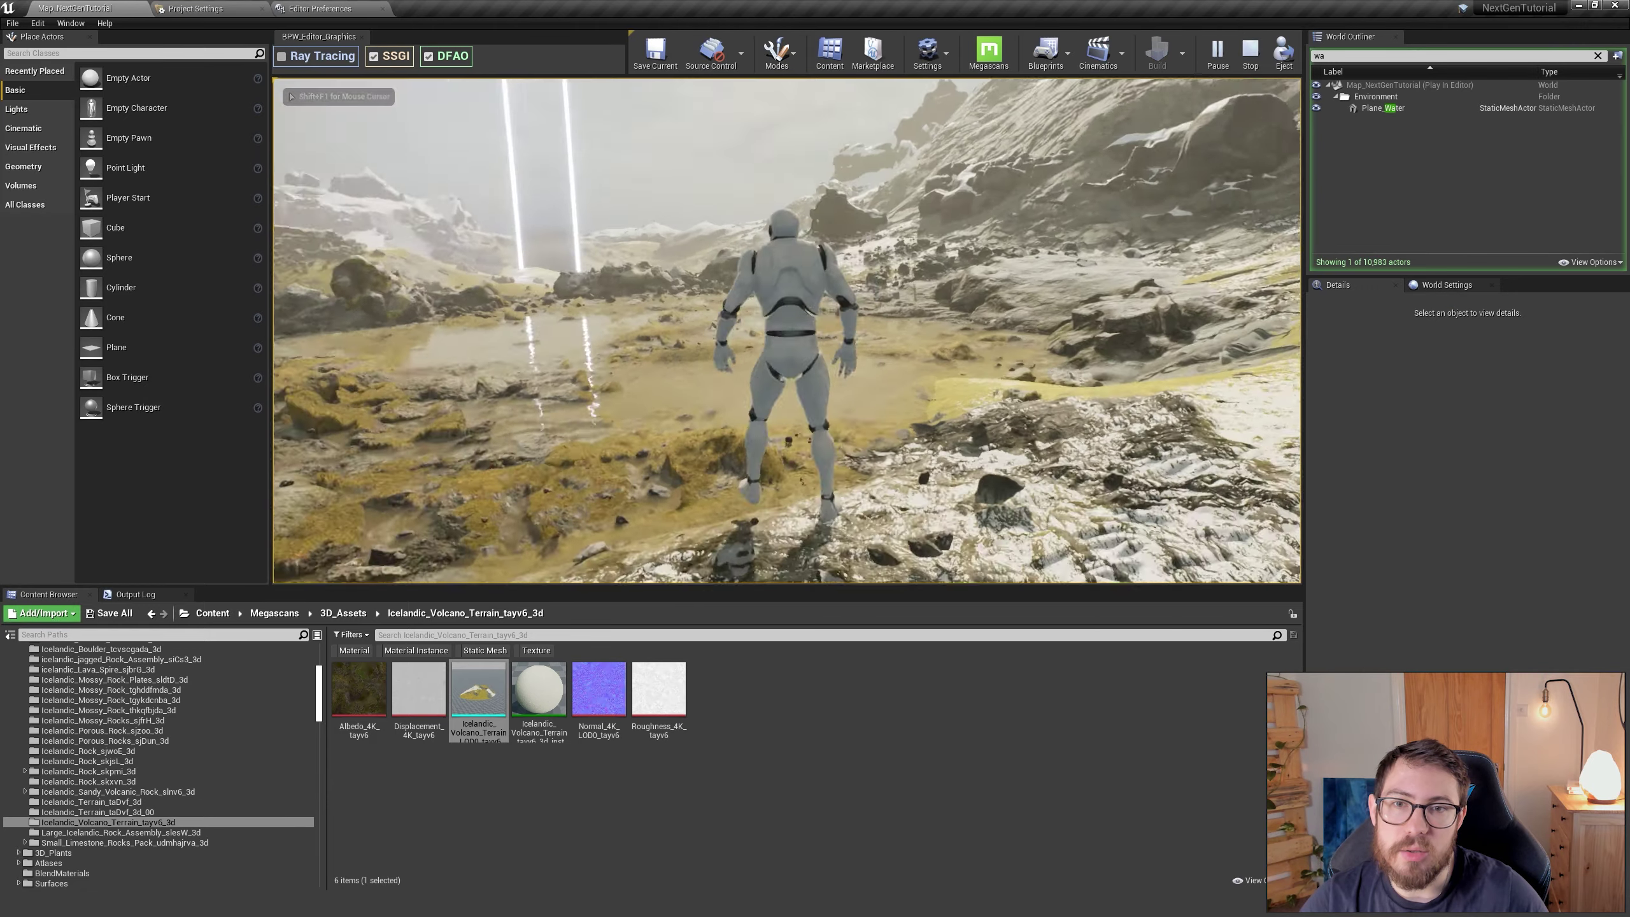
key("w")
key("Escape")
Step: Find the DirectionalLight in the World Outliner and rotate it to a low sun angle for warm sunset lighting
left_click(1362, 58)
type("direct")
left_click(1390, 108)
key("e")
left_click_drag(691, 411, 719, 424)
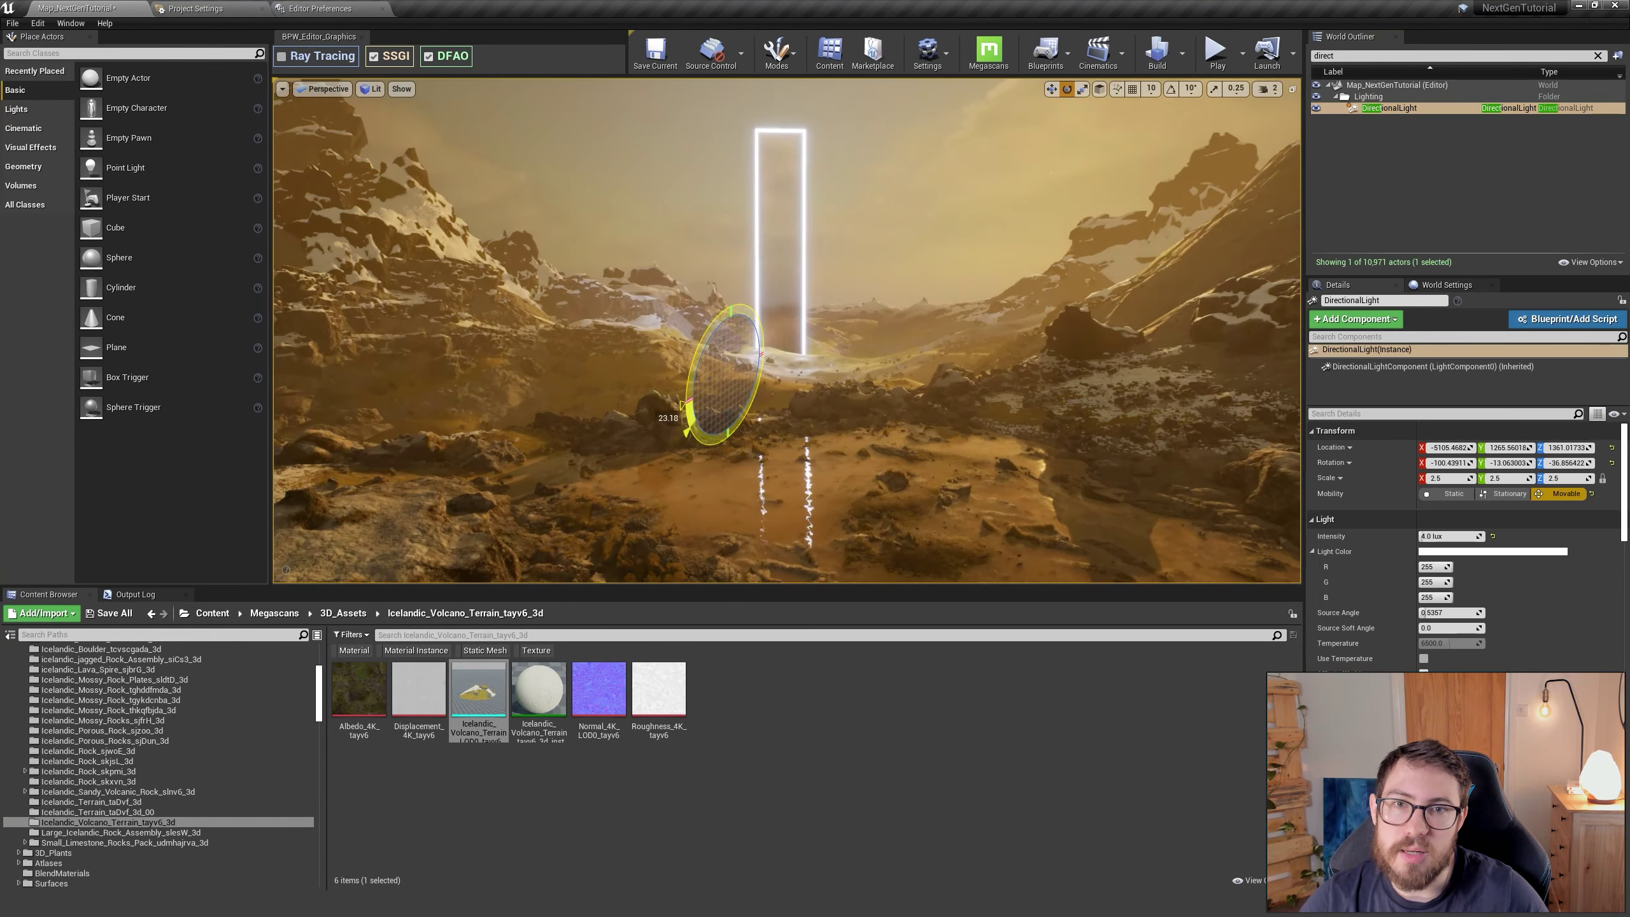
right_click_drag(787, 386, 828, 347)
left_click_drag(802, 366, 777, 305)
key("Escape")
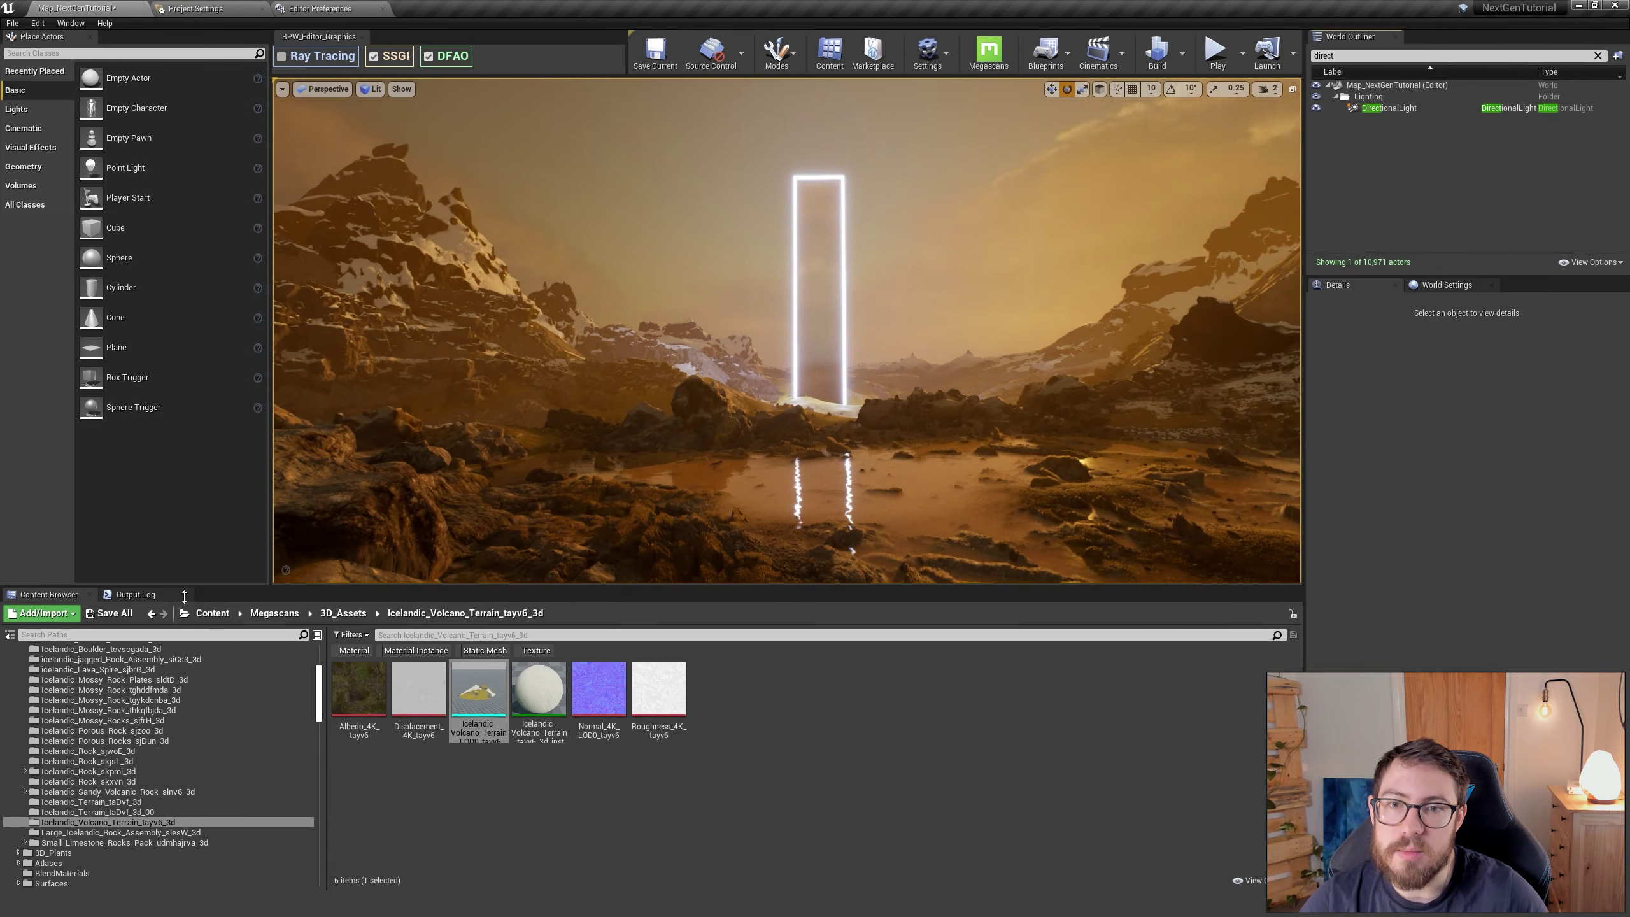
Step: Toggle Ray Tracing and inspect the small scattered boulders and puddles under the sunset lighting
left_click(281, 56)
mouse_move(769, 289)
right_mouse_down()
mouse_move(767, 348)
mouse_move(899, 347)
right_mouse_up()
left_click(790, 417)
left_click(1098, 355)
key("w")
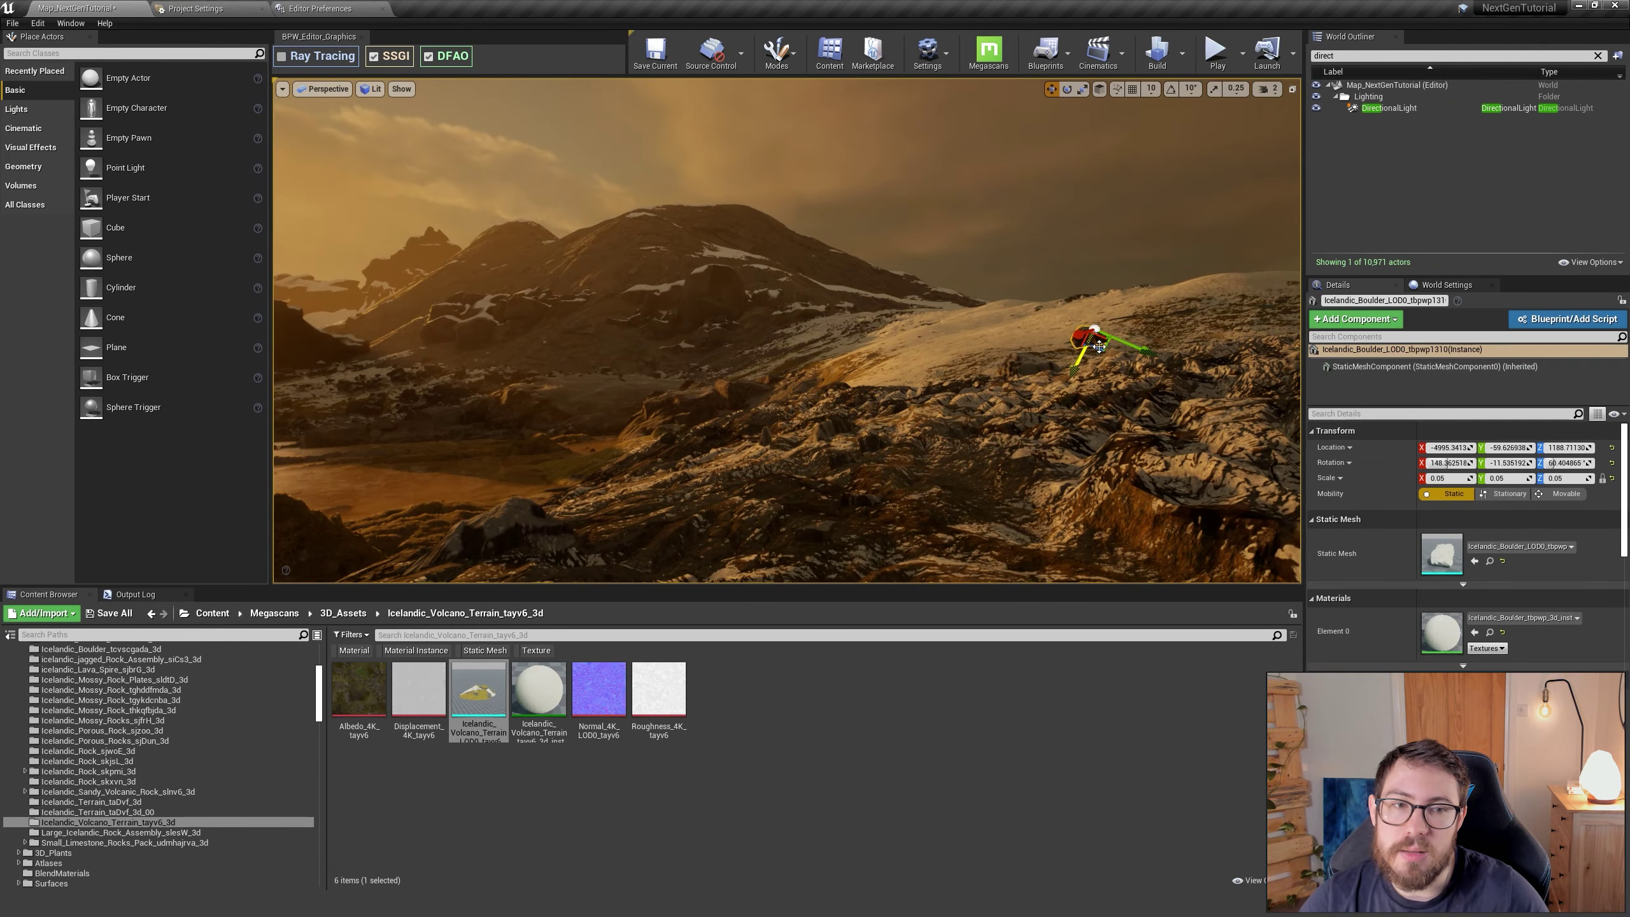
mouse_move(787, 347)
right_mouse_down()
mouse_move(642, 386)
mouse_move(787, 411)
right_mouse_up()
left_click(691, 393, "ctrl")
left_click(783, 309, "ctrl")
right_click_drag(770, 310, 770, 271)
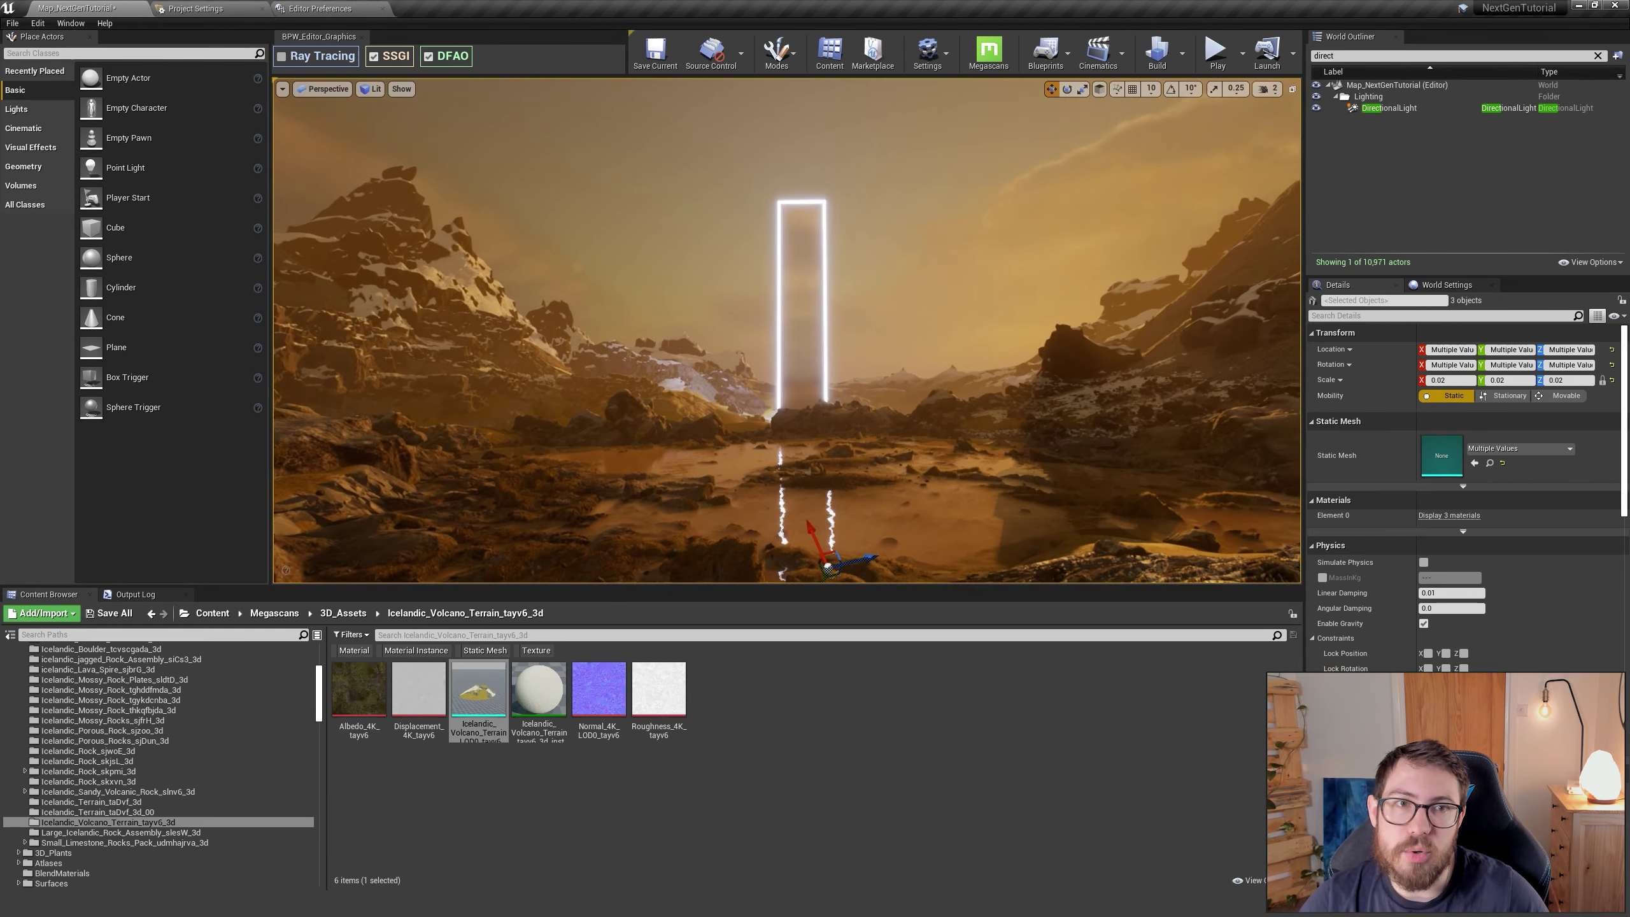
key("Escape")
left_click(812, 350)
key("e")
key("Escape")
left_click(812, 351)
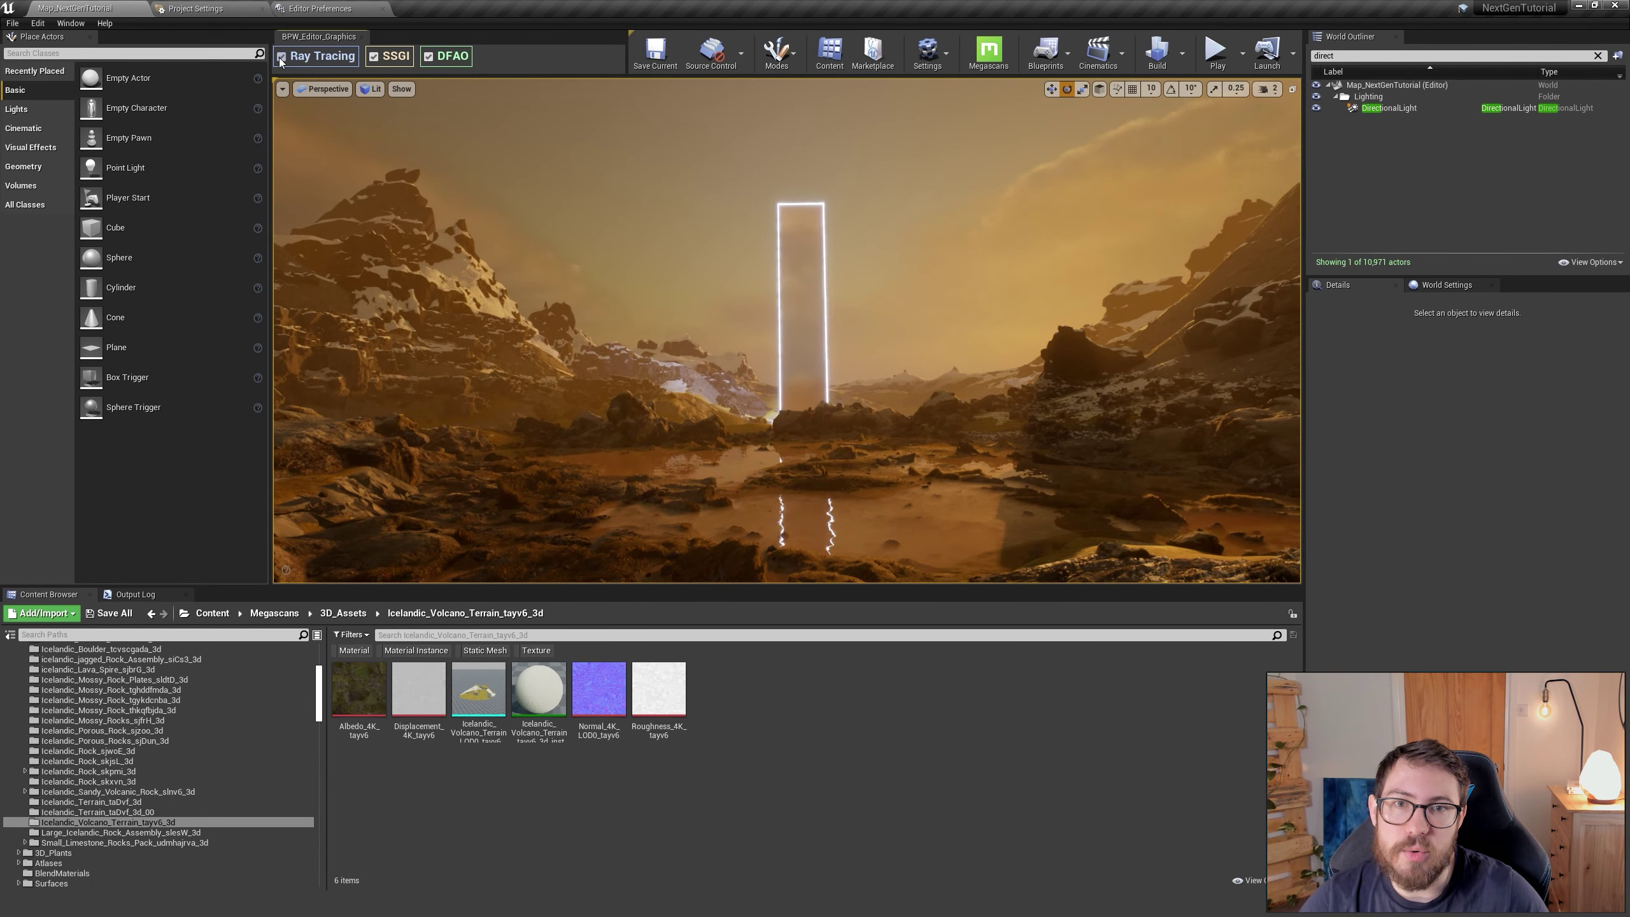
Step: Toggle Cast Ray Tracing Shadows on the DirectionalLight, then find the PostProcessVolume in the World Outliner
left_click(1389, 107)
left_click(1438, 414)
type("ray")
left_click(1424, 456)
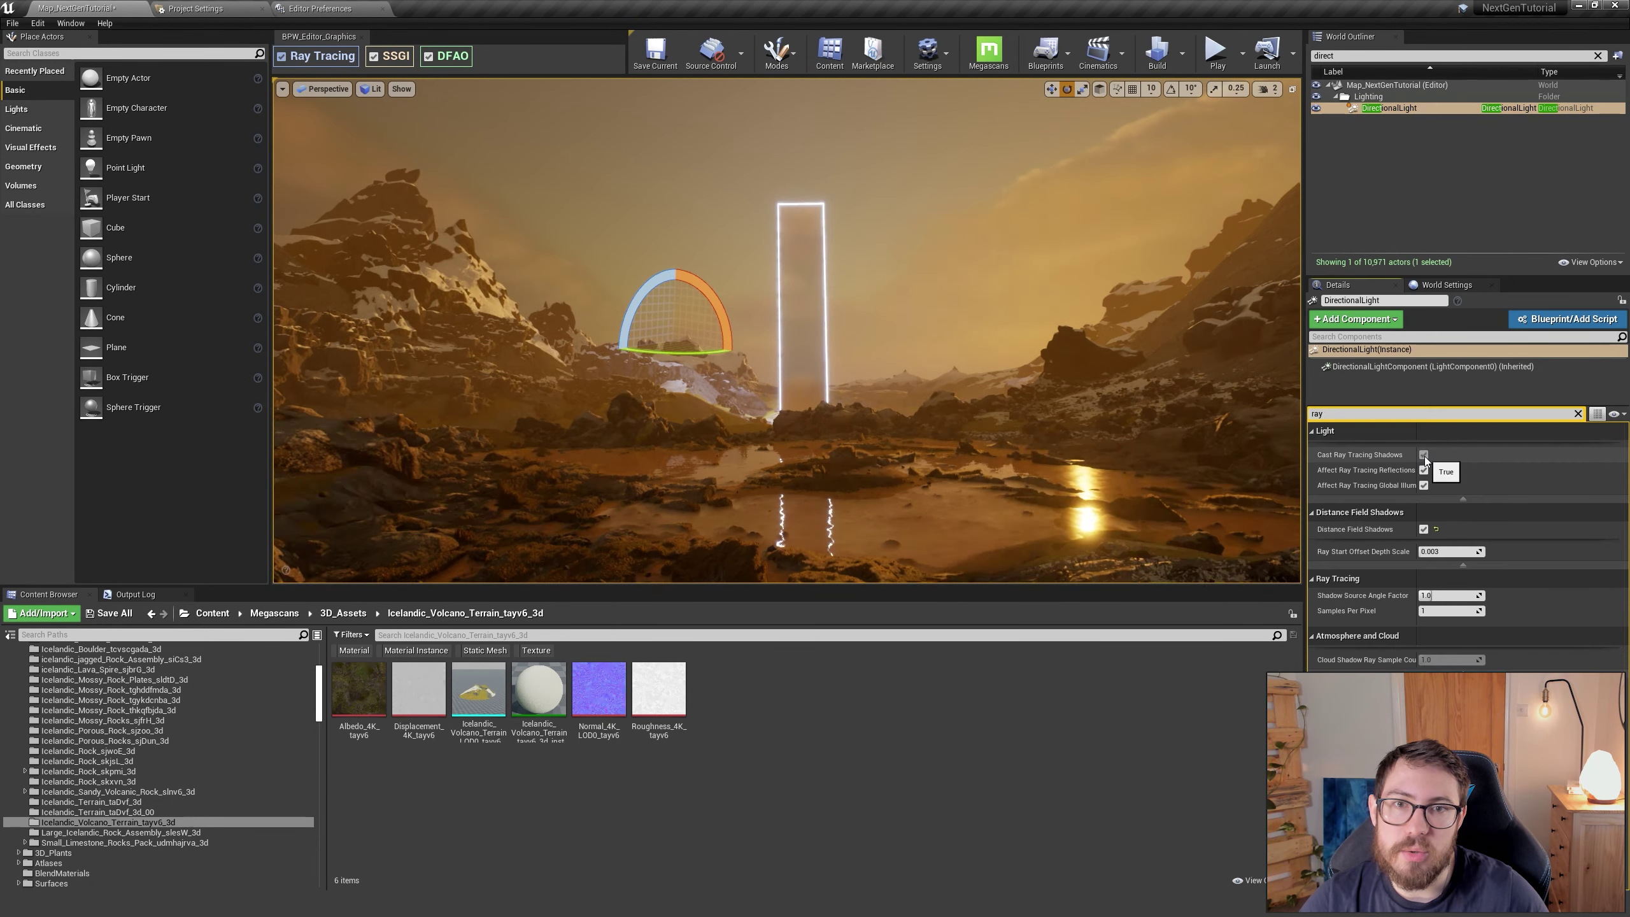
left_click(1576, 414)
left_click(1417, 121)
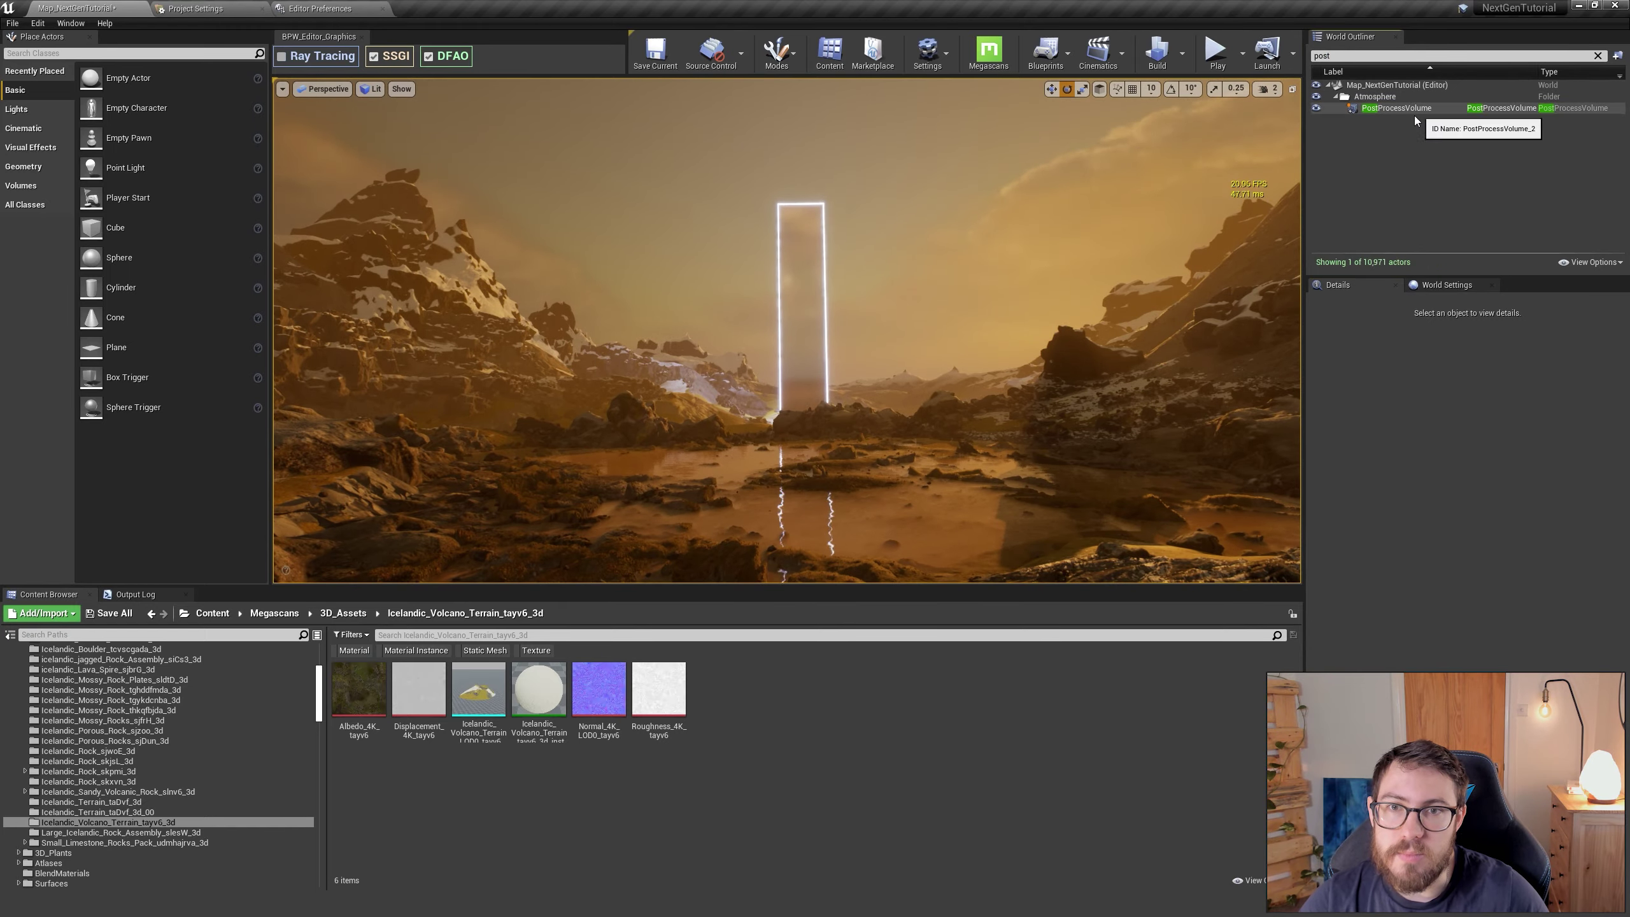
Step: Play the level full screen and run the character around the puddles to check the sunset scene
left_click(1217, 54)
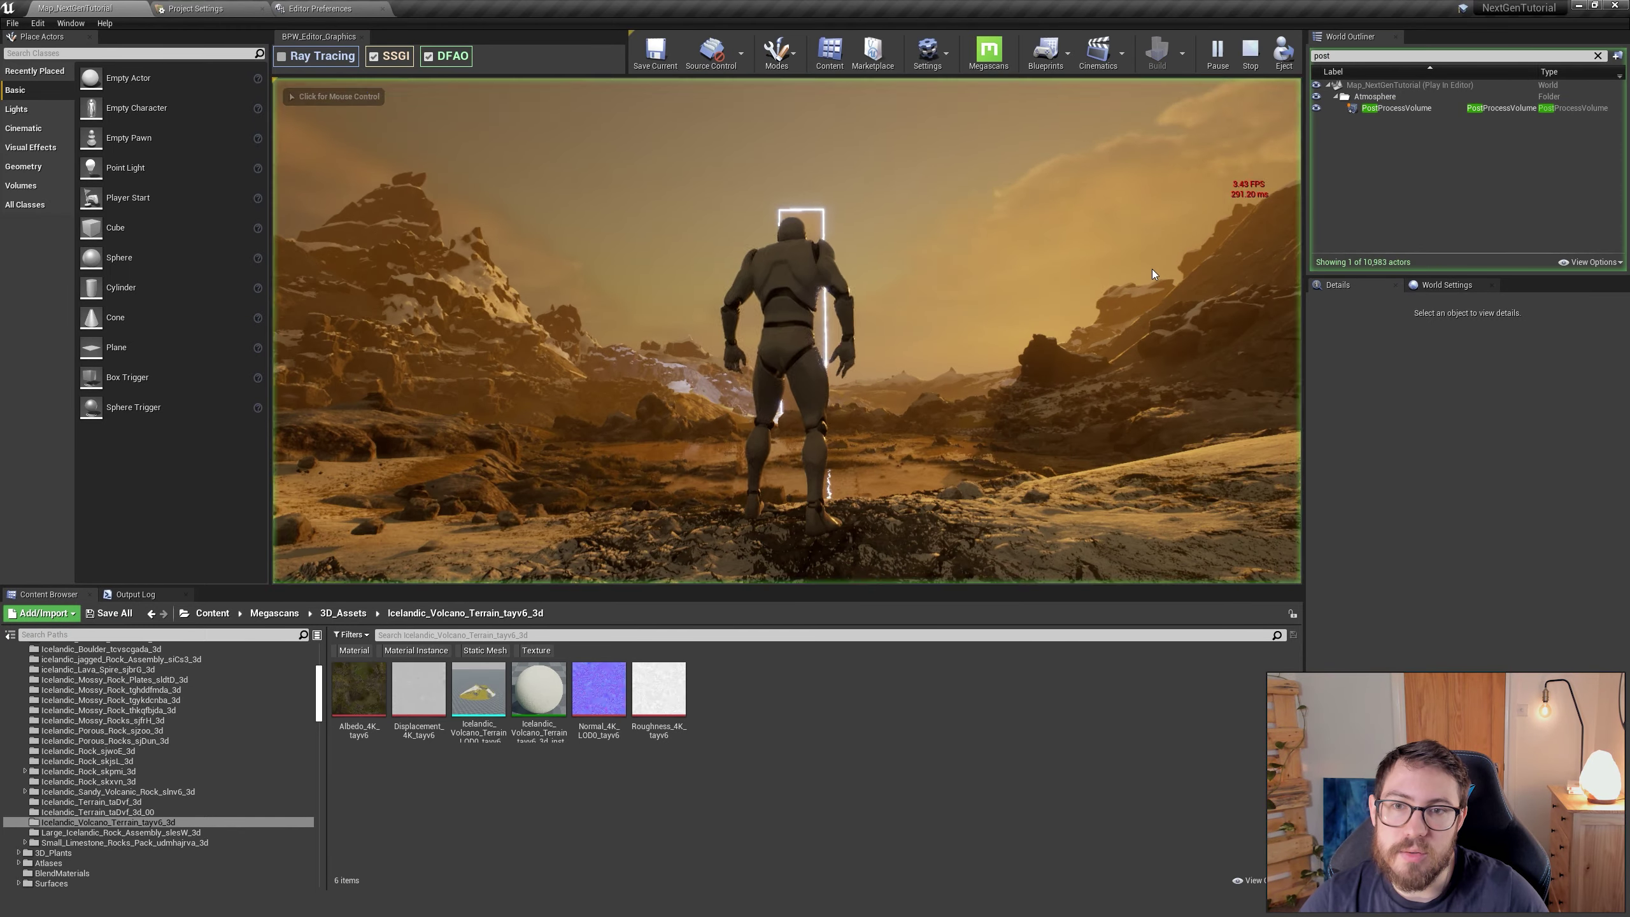
key("F11")
key("w")
key("s")
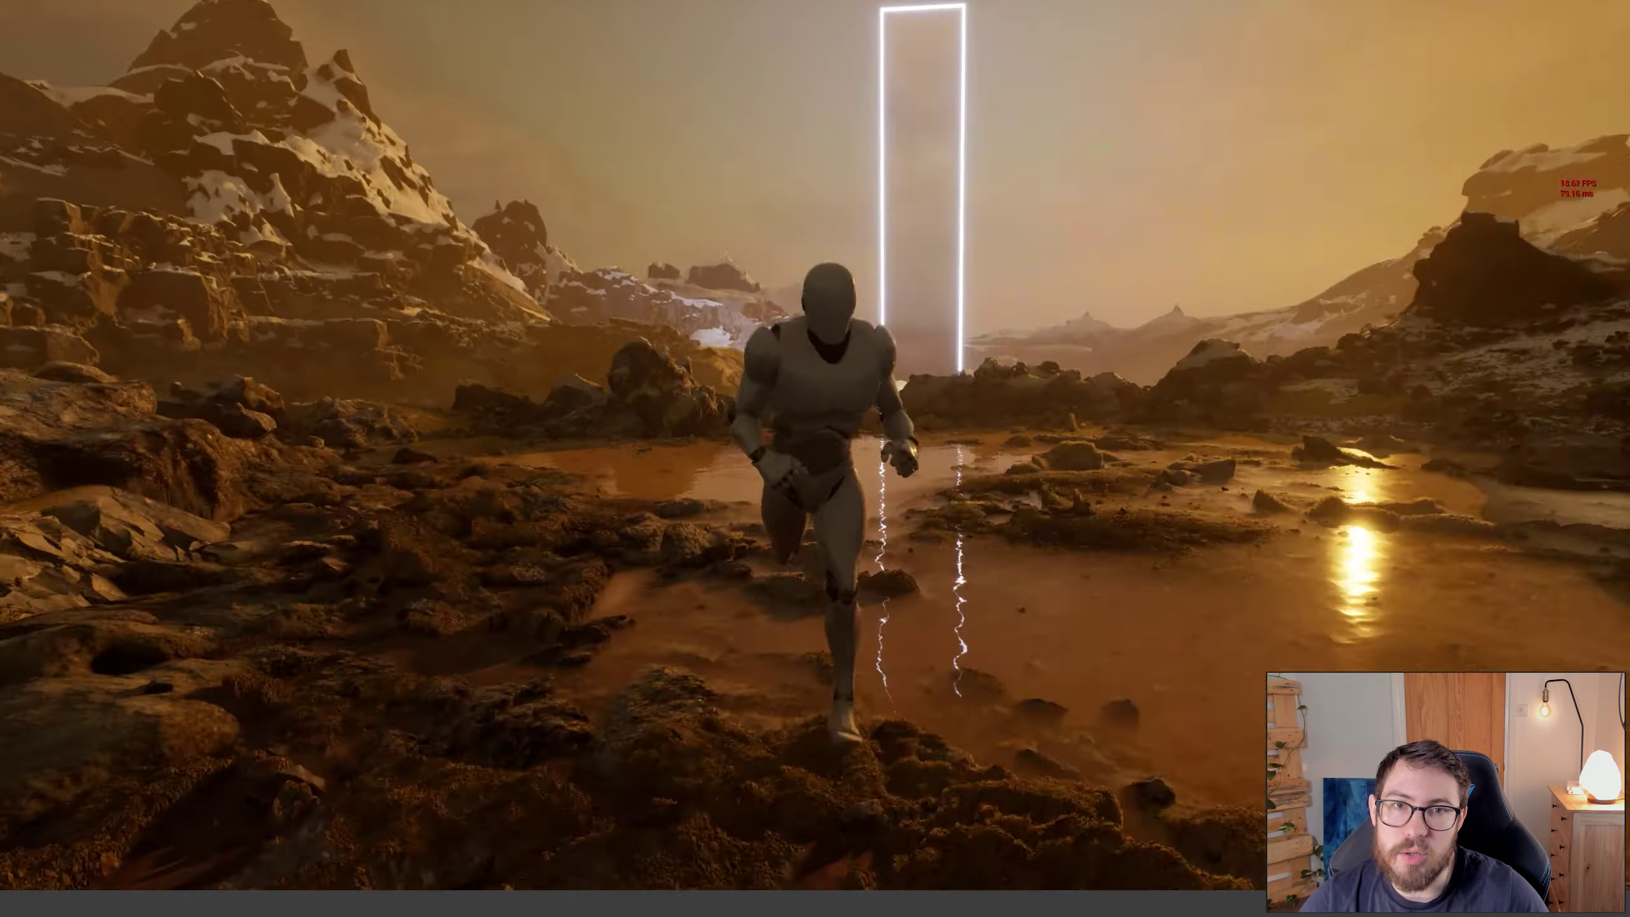
key("a")
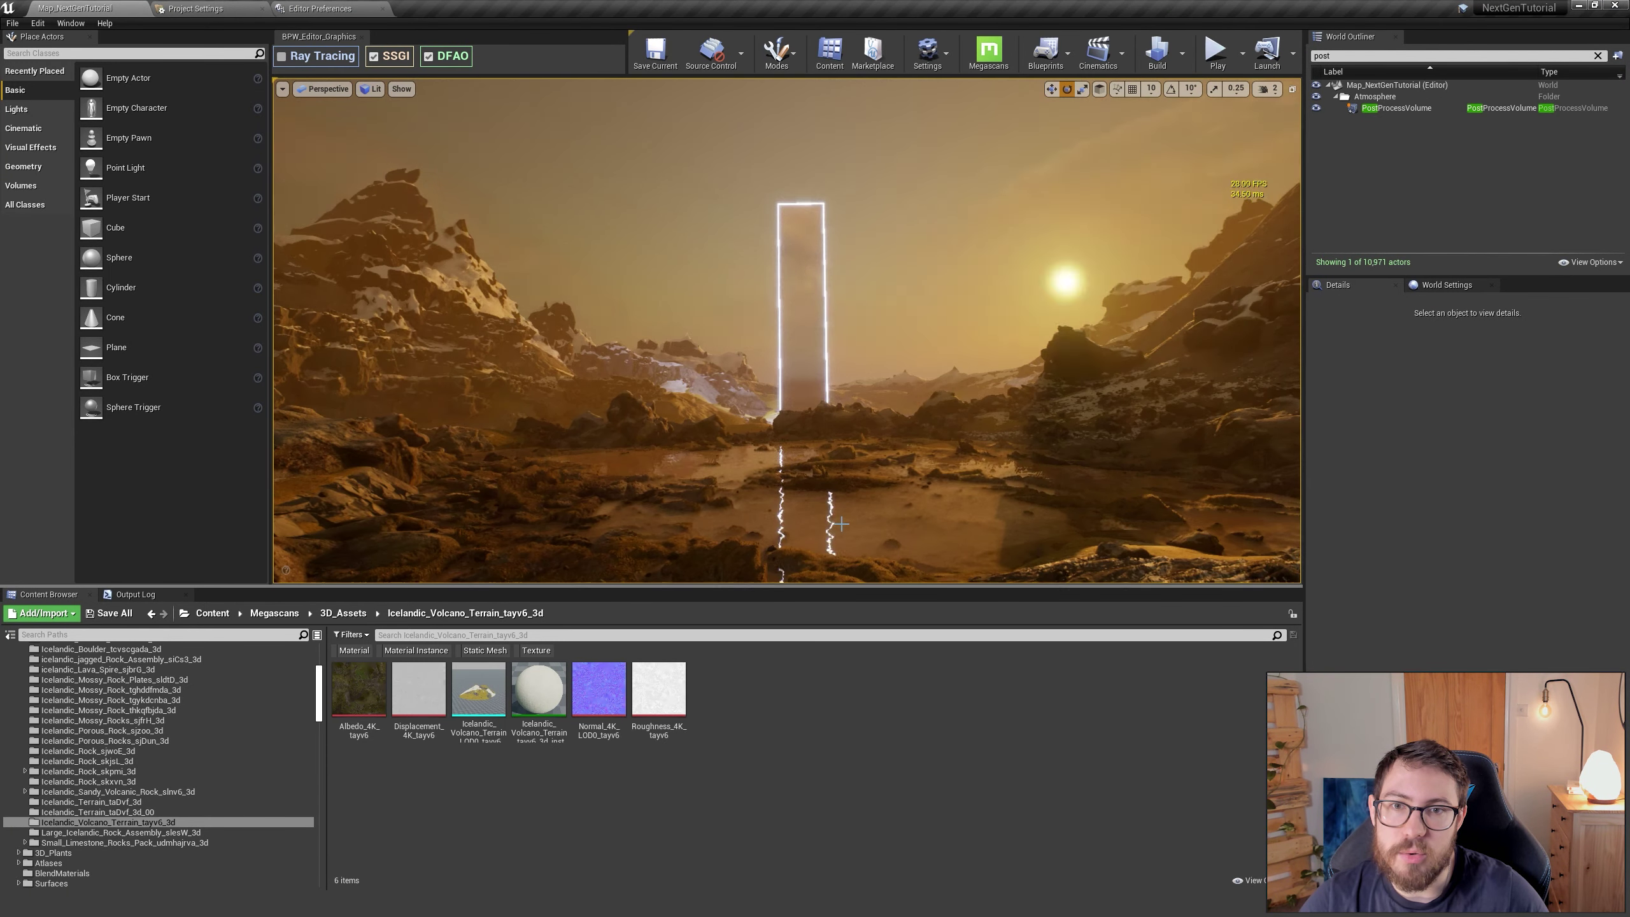
Step: Open the Budding_Rabbitbrush foliage folder in 3D_Plants and try to place Budding_Rabbitbrush_LOD0_Var2 in the scene
left_click(122, 832)
left_click(139, 842)
left_click(53, 853)
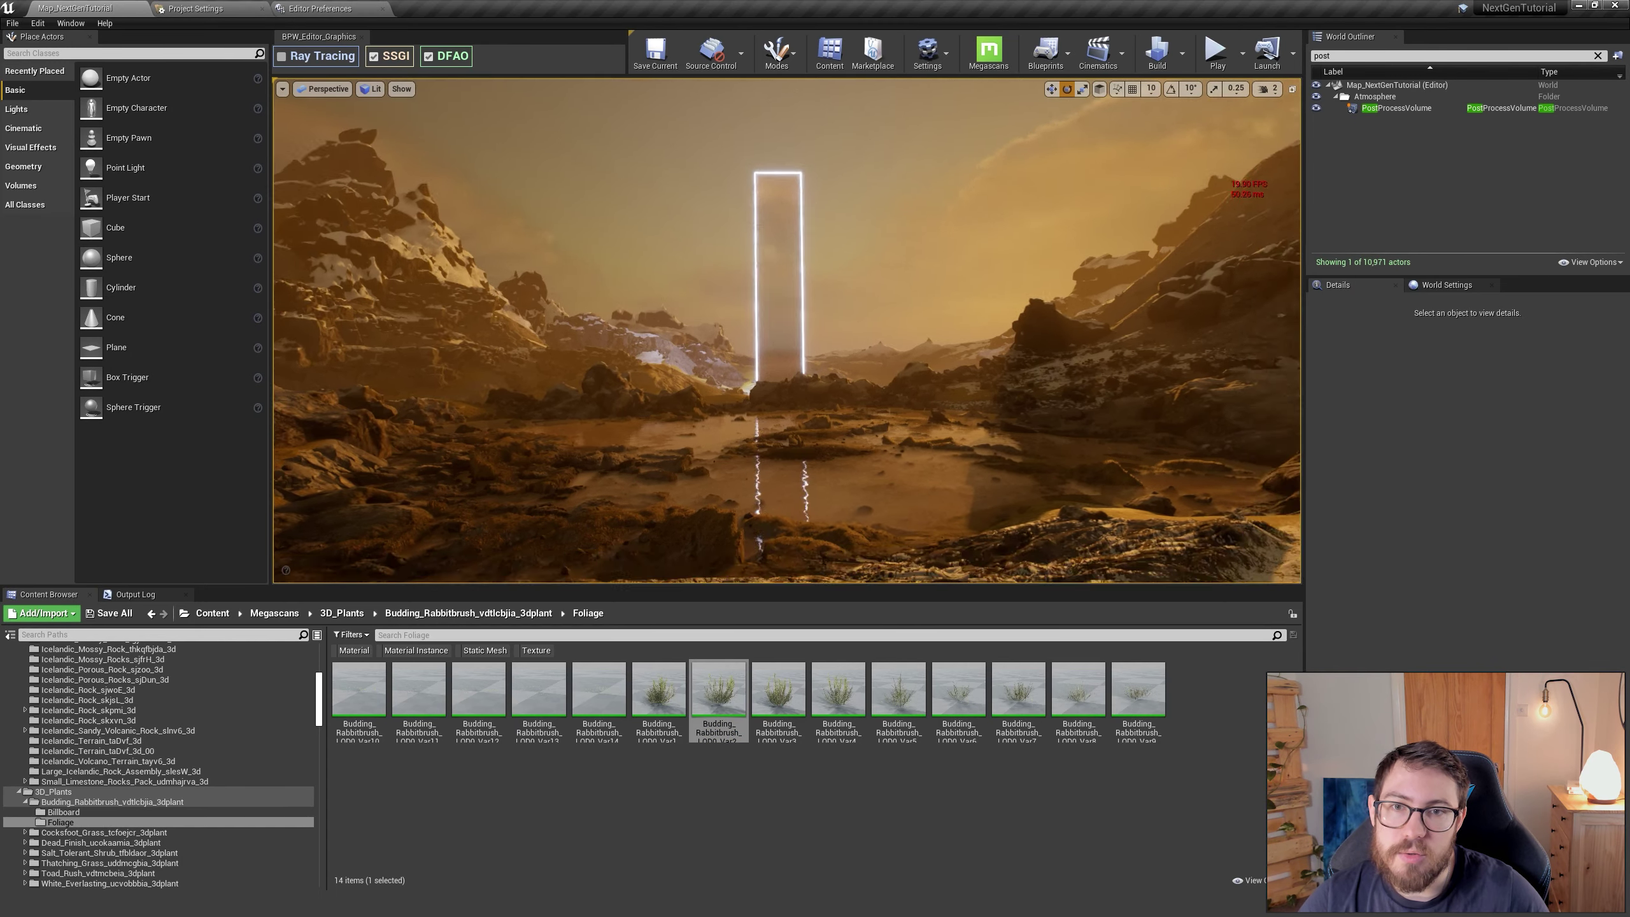
left_click(671, 463)
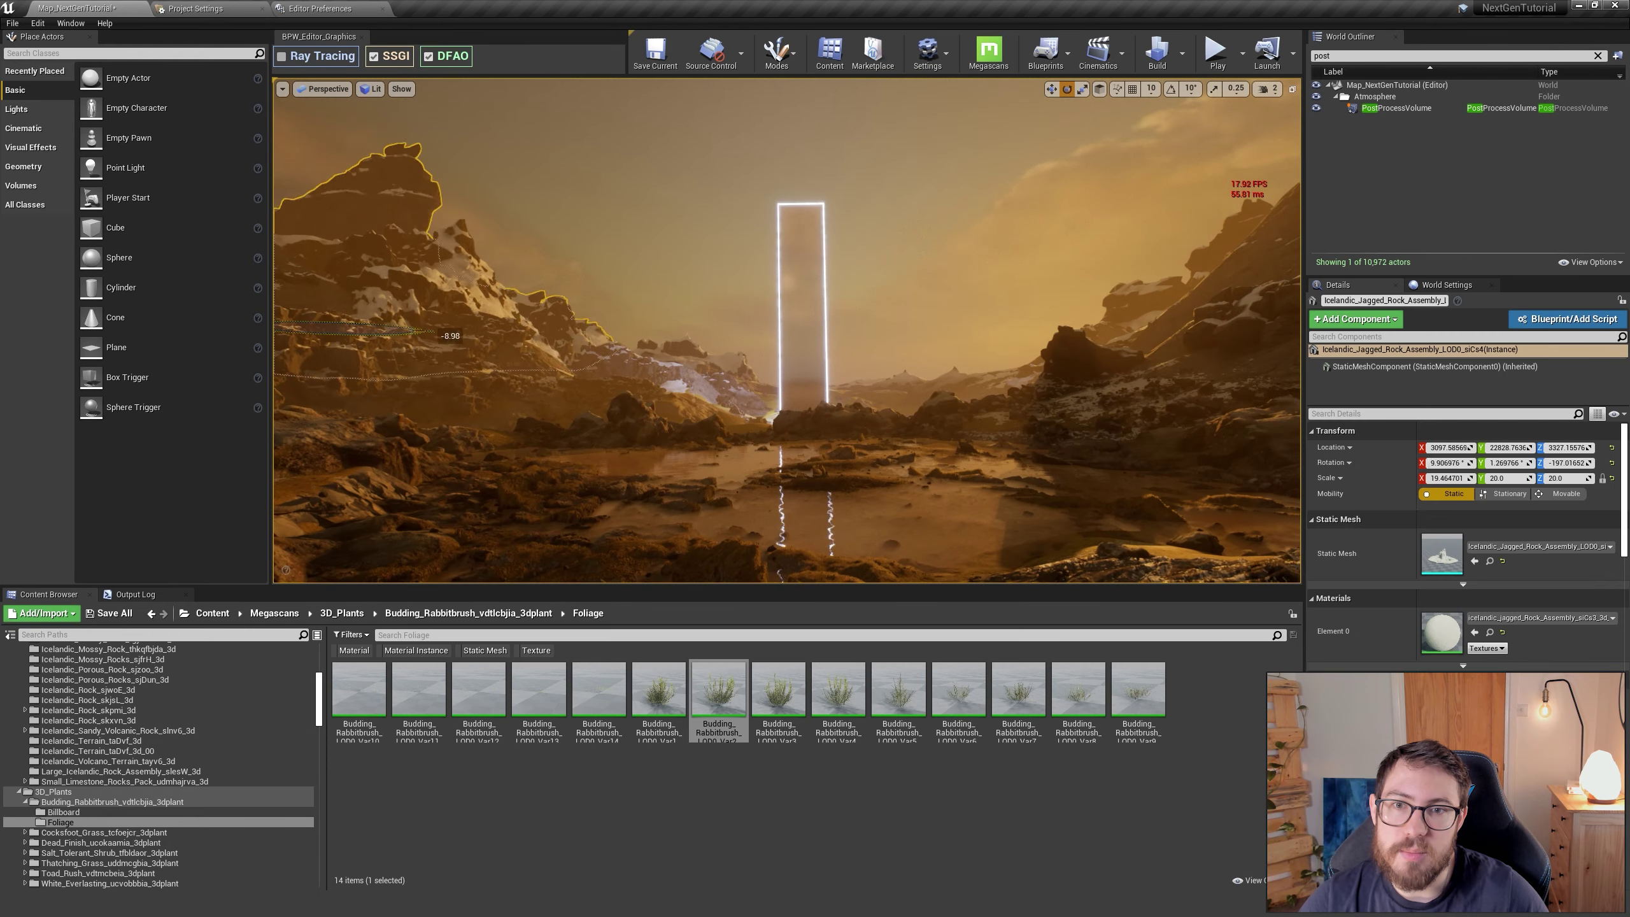
left_click_drag(718, 690, 766, 504)
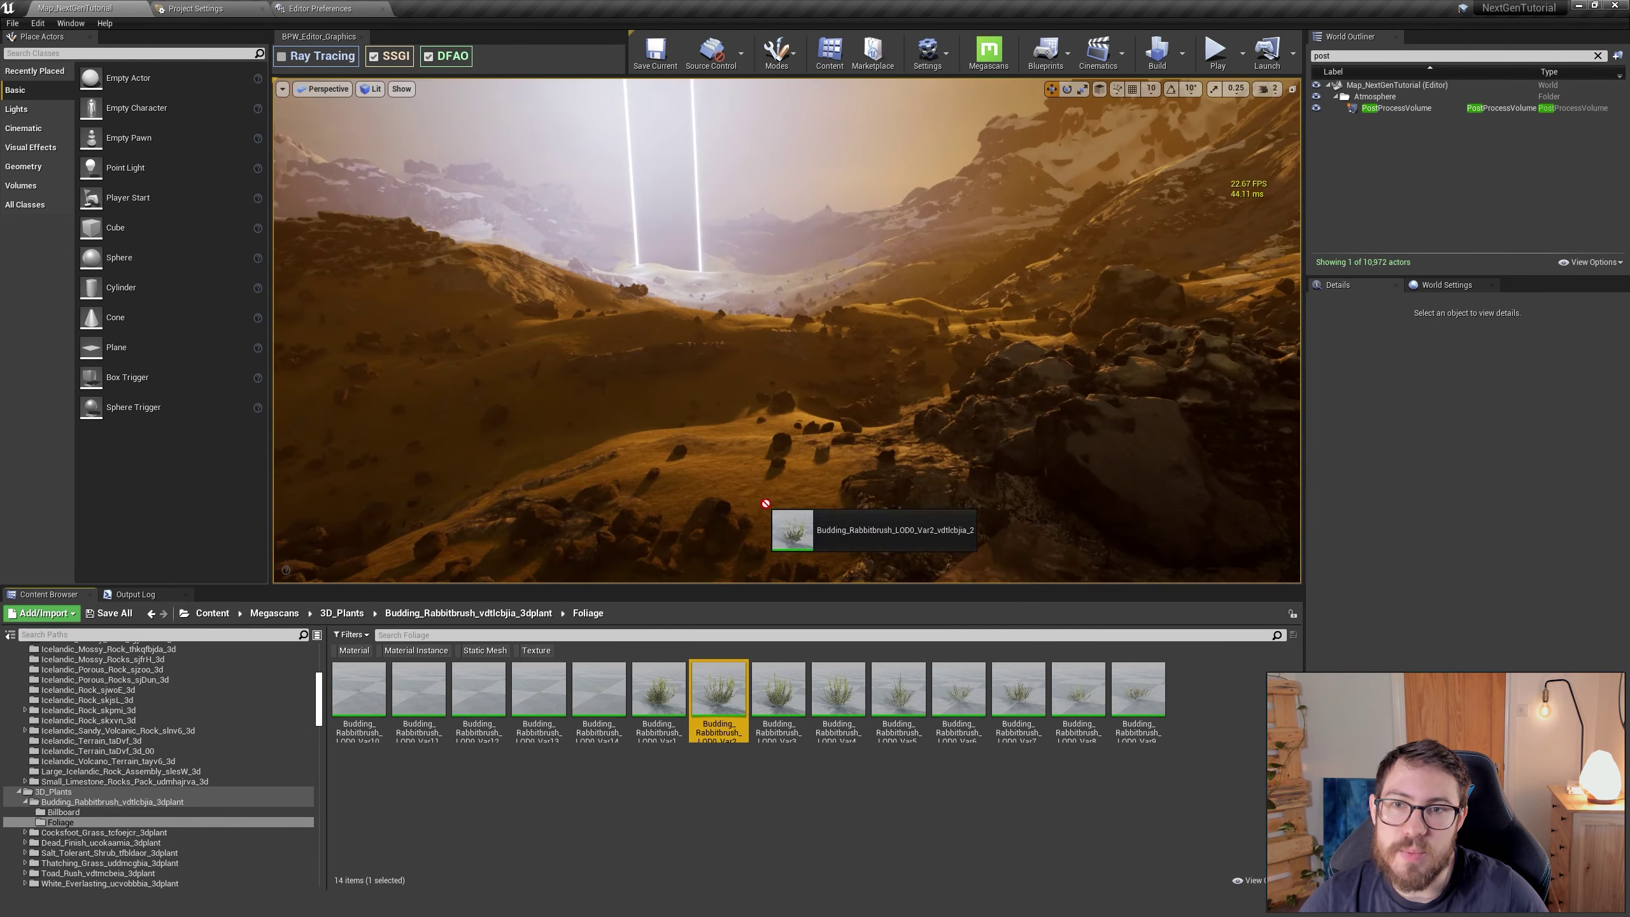
left_click(443, 713)
Step: Browse the Toad_Rush plant's Foliage assets beside the procedural grass in Map_BreakupTiling and save the level
key("shift+4")
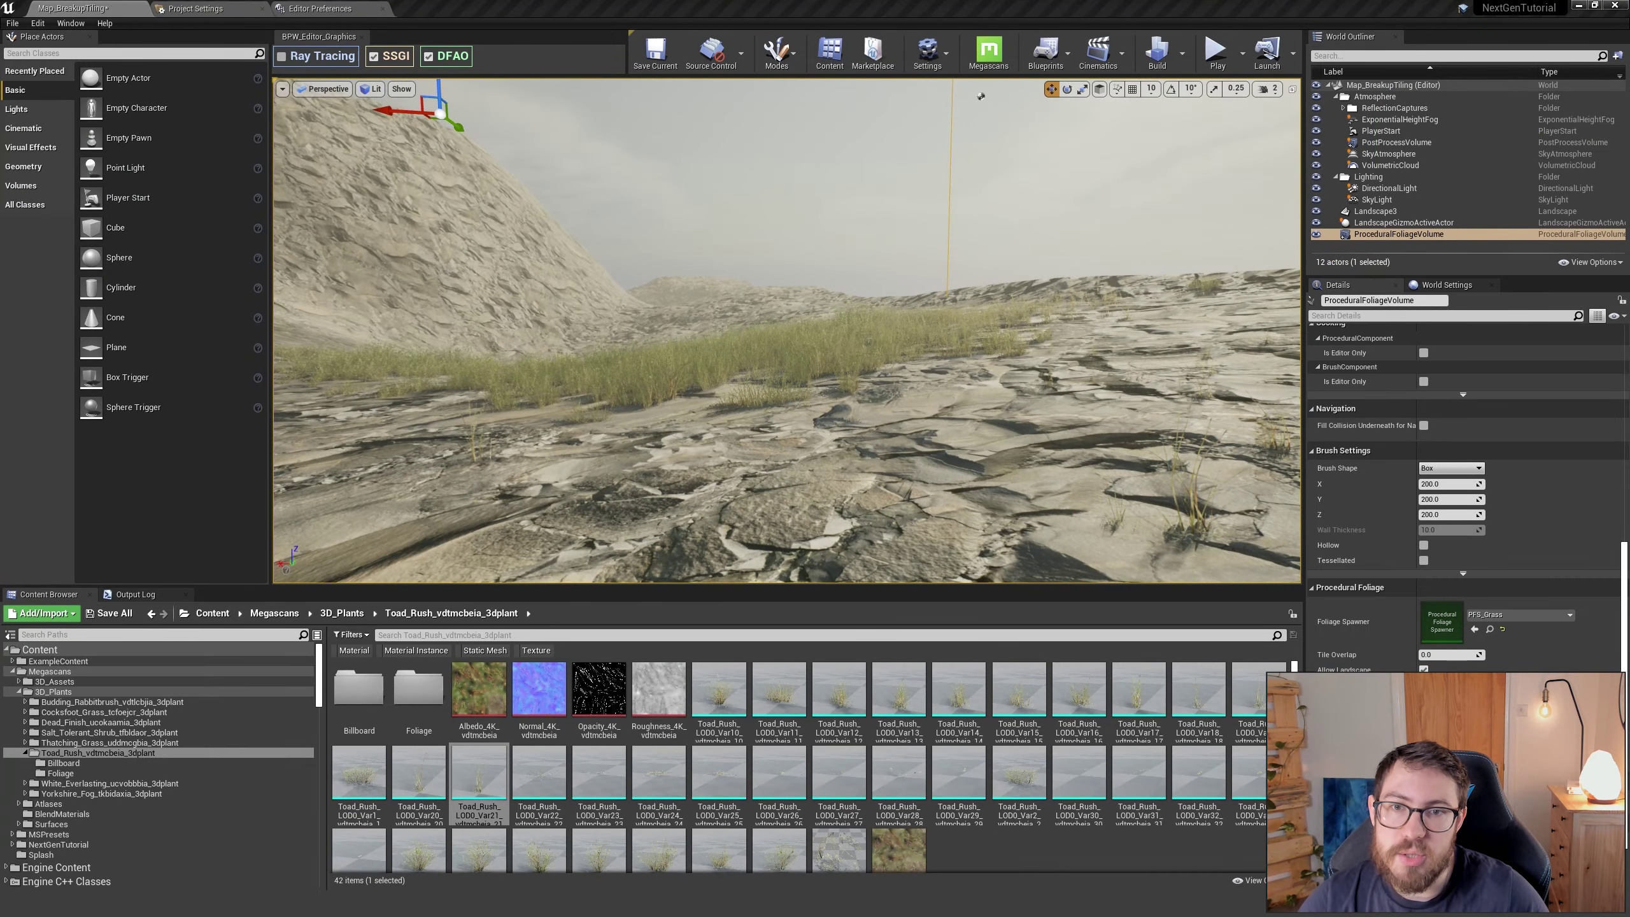
right_click_drag(787, 331, 787, 449)
double_click(419, 689)
left_click(358, 695)
right_click_drag(787, 386, 719, 330)
key("ctrl+w")
key("ctrl+s")
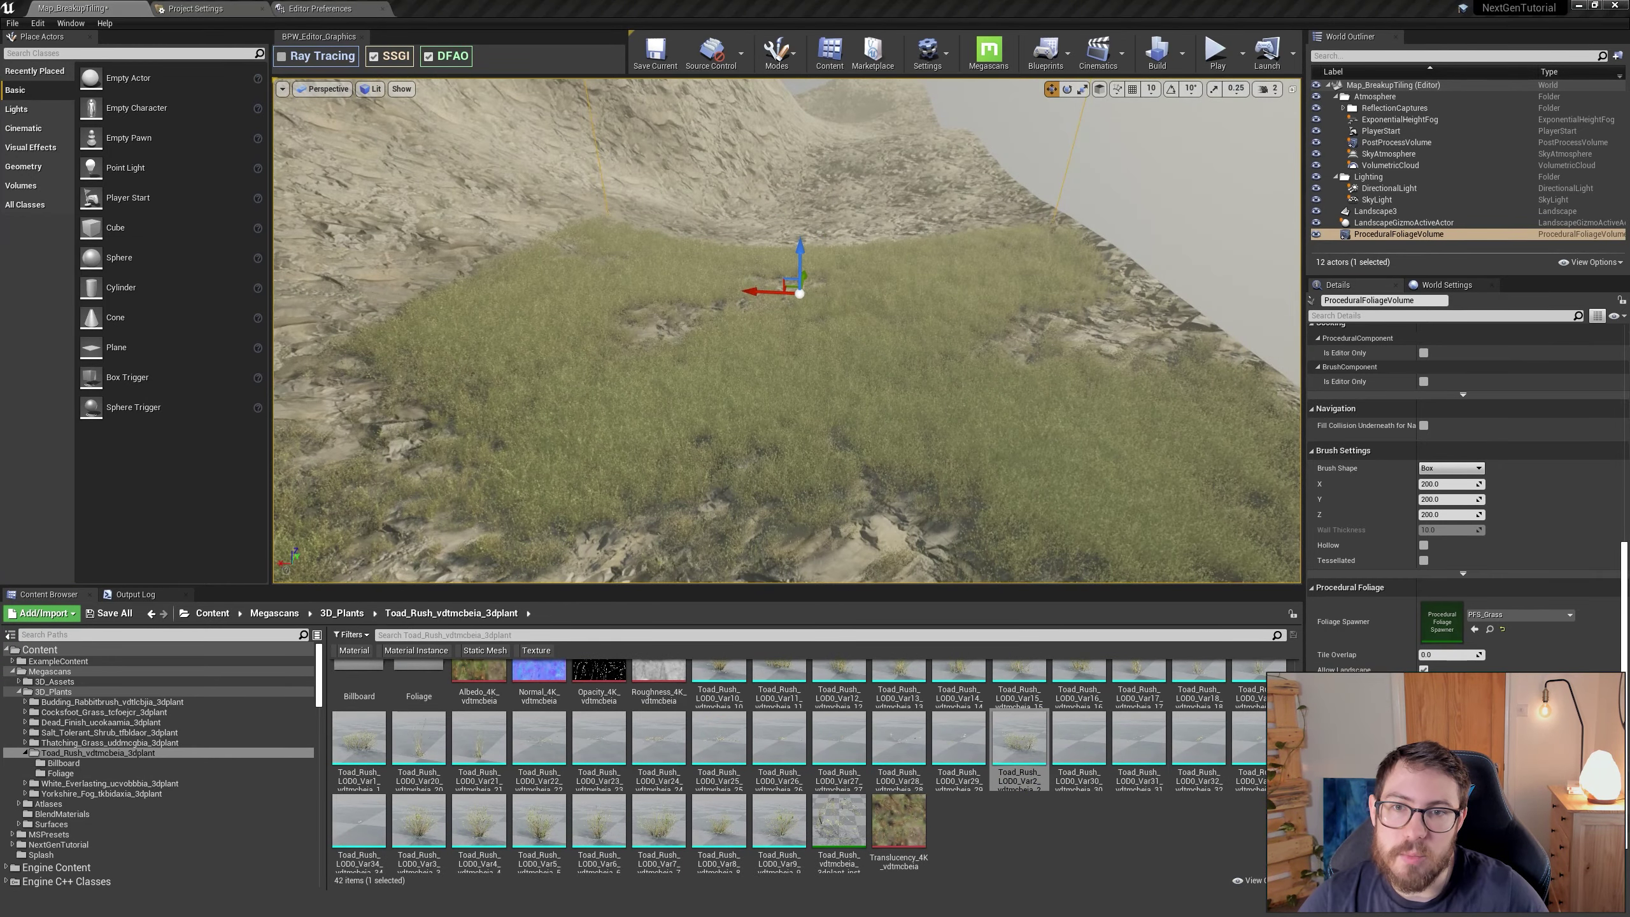
Step: Examine the procedurally spawned grass and browse the Dead_Finish, Budding_Rabbitbrush and White_Everlasting plant assets
mouse_move(787, 330)
right_mouse_down()
mouse_move(757, 283)
mouse_move(796, 340)
mouse_move(763, 302)
mouse_move(822, 308)
mouse_move(796, 353)
right_mouse_up()
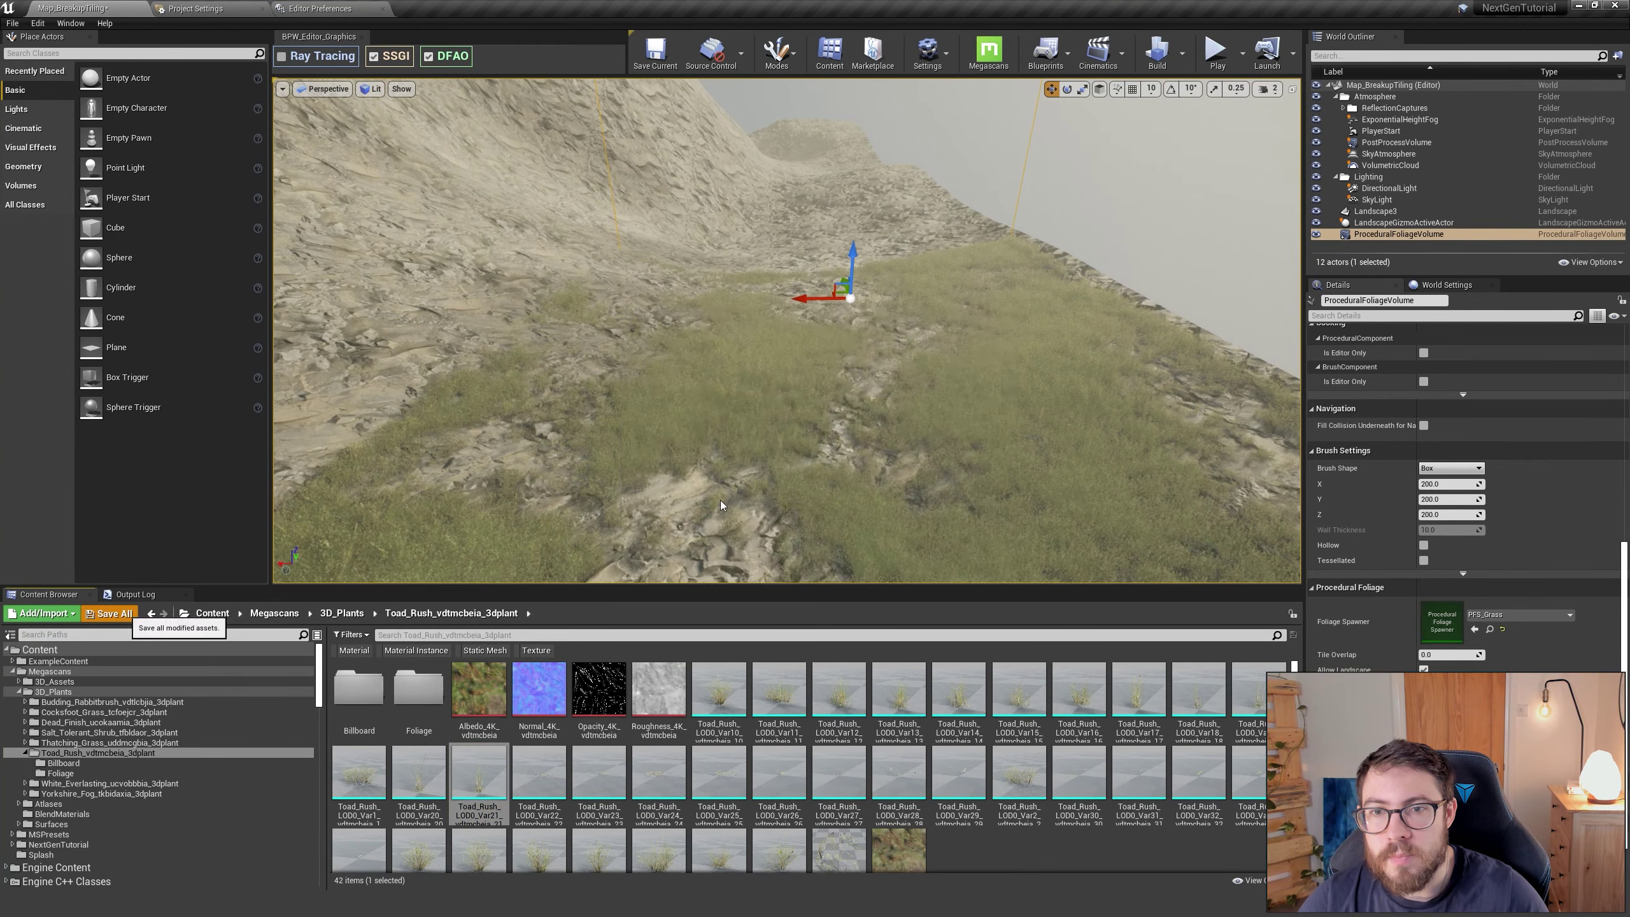
mouse_move(691, 521)
right_mouse_down()
mouse_move(648, 475)
mouse_move(691, 521)
mouse_move(674, 507)
mouse_move(661, 527)
mouse_move(691, 521)
right_mouse_up()
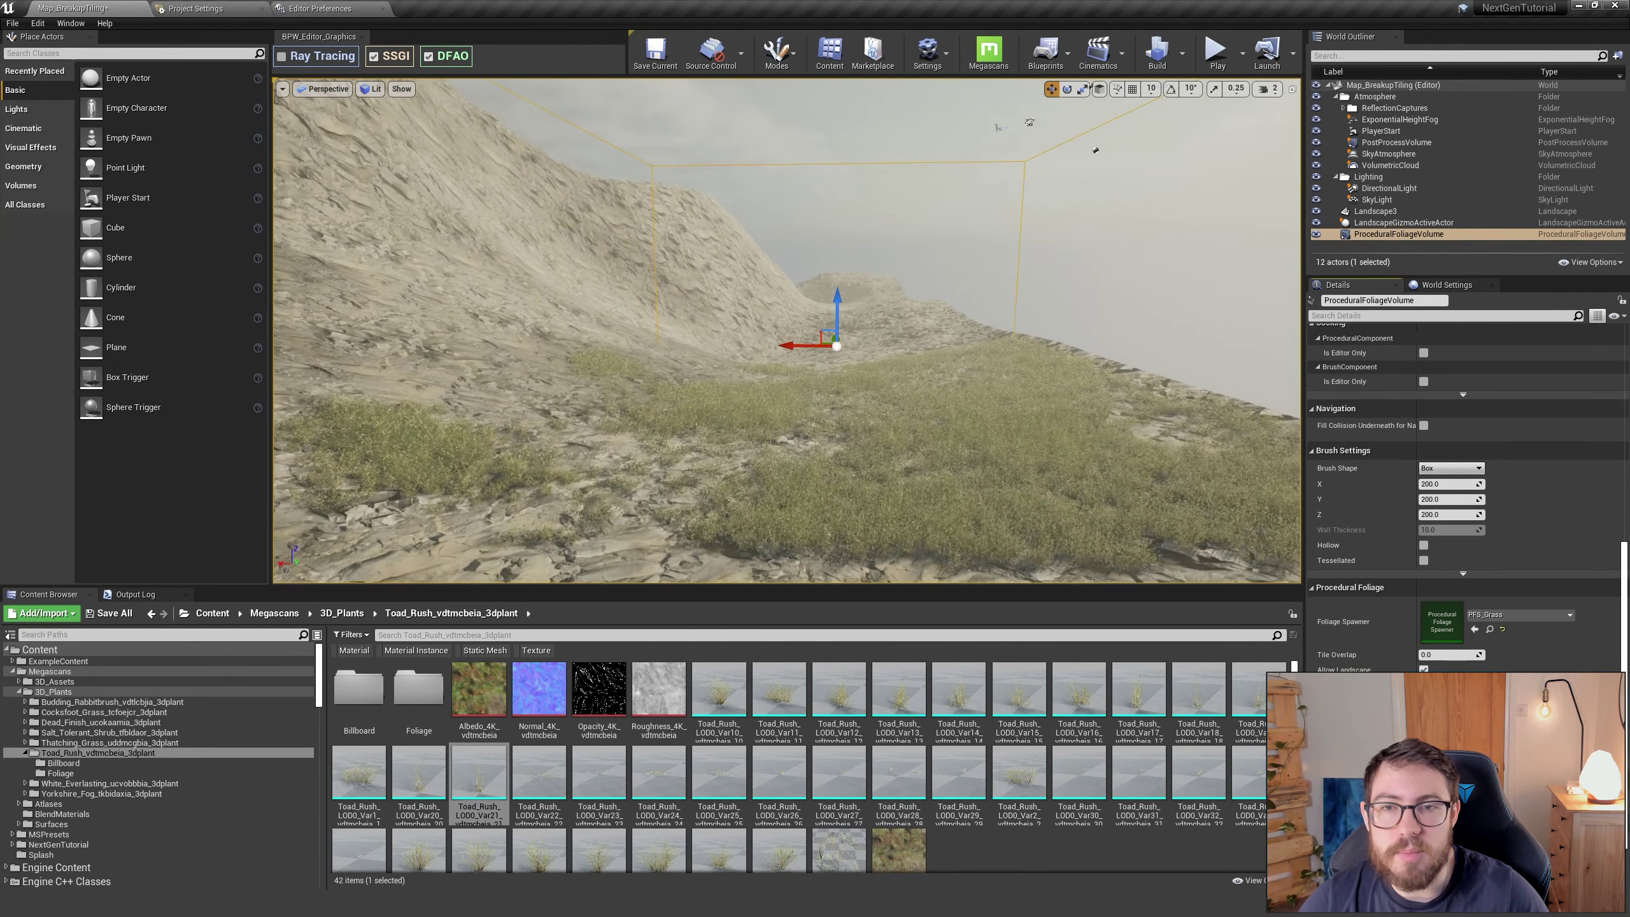
left_click(101, 722)
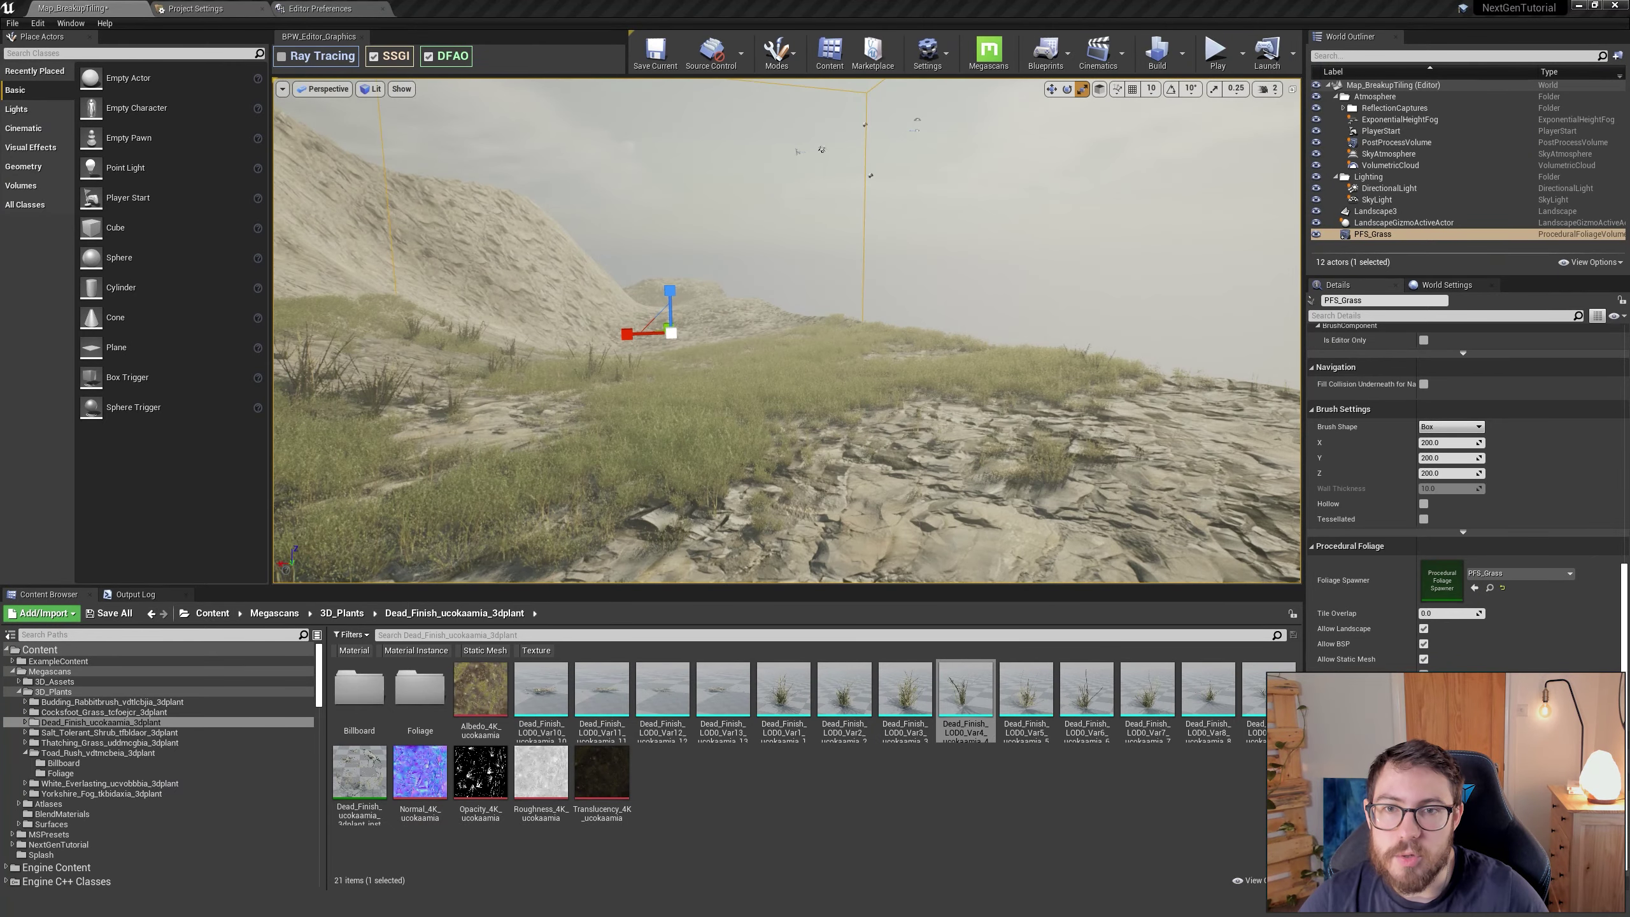
left_click(112, 702)
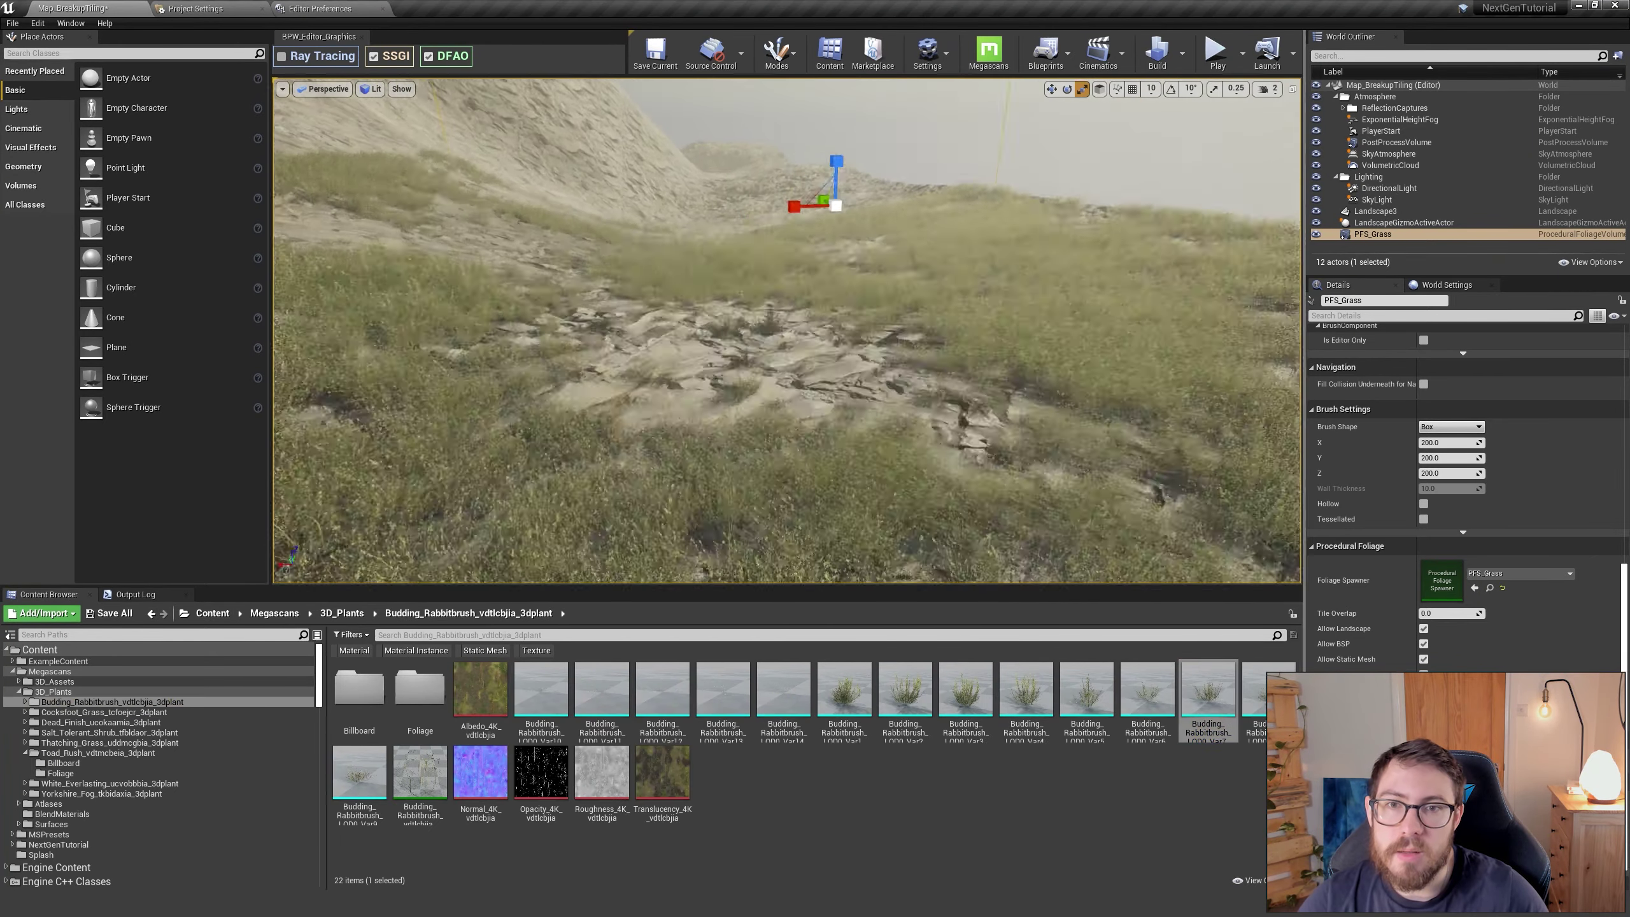
left_click(109, 784)
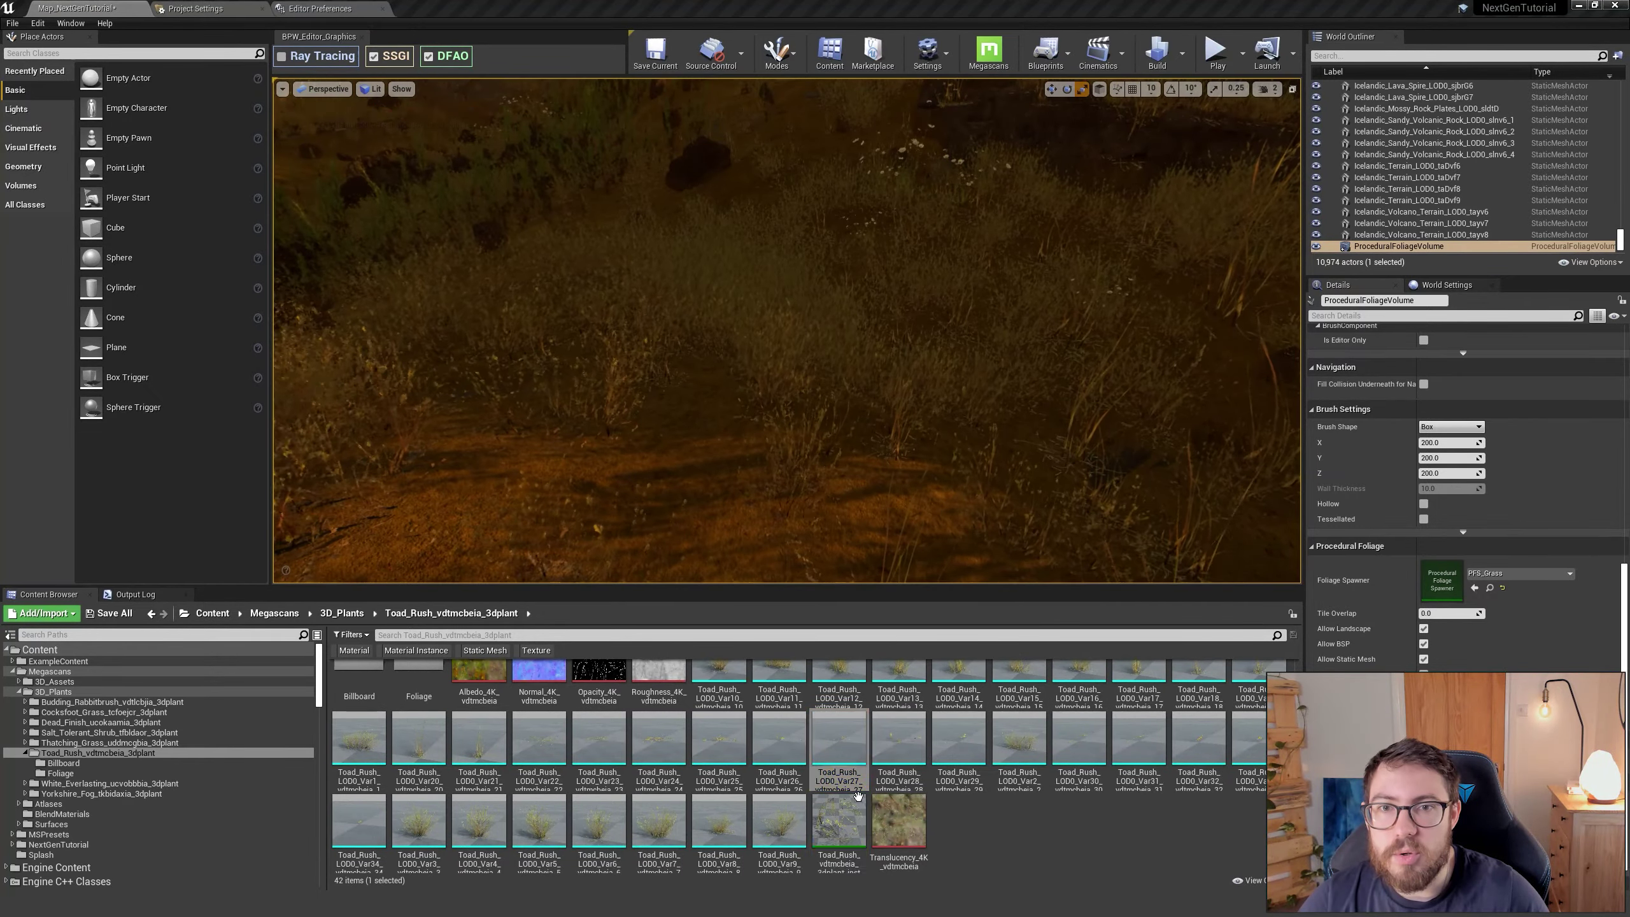
Step: Open the Toad_Rush_vdtmcbeia material instance and inspect the grass on the sunset landscape
double_click(849, 816)
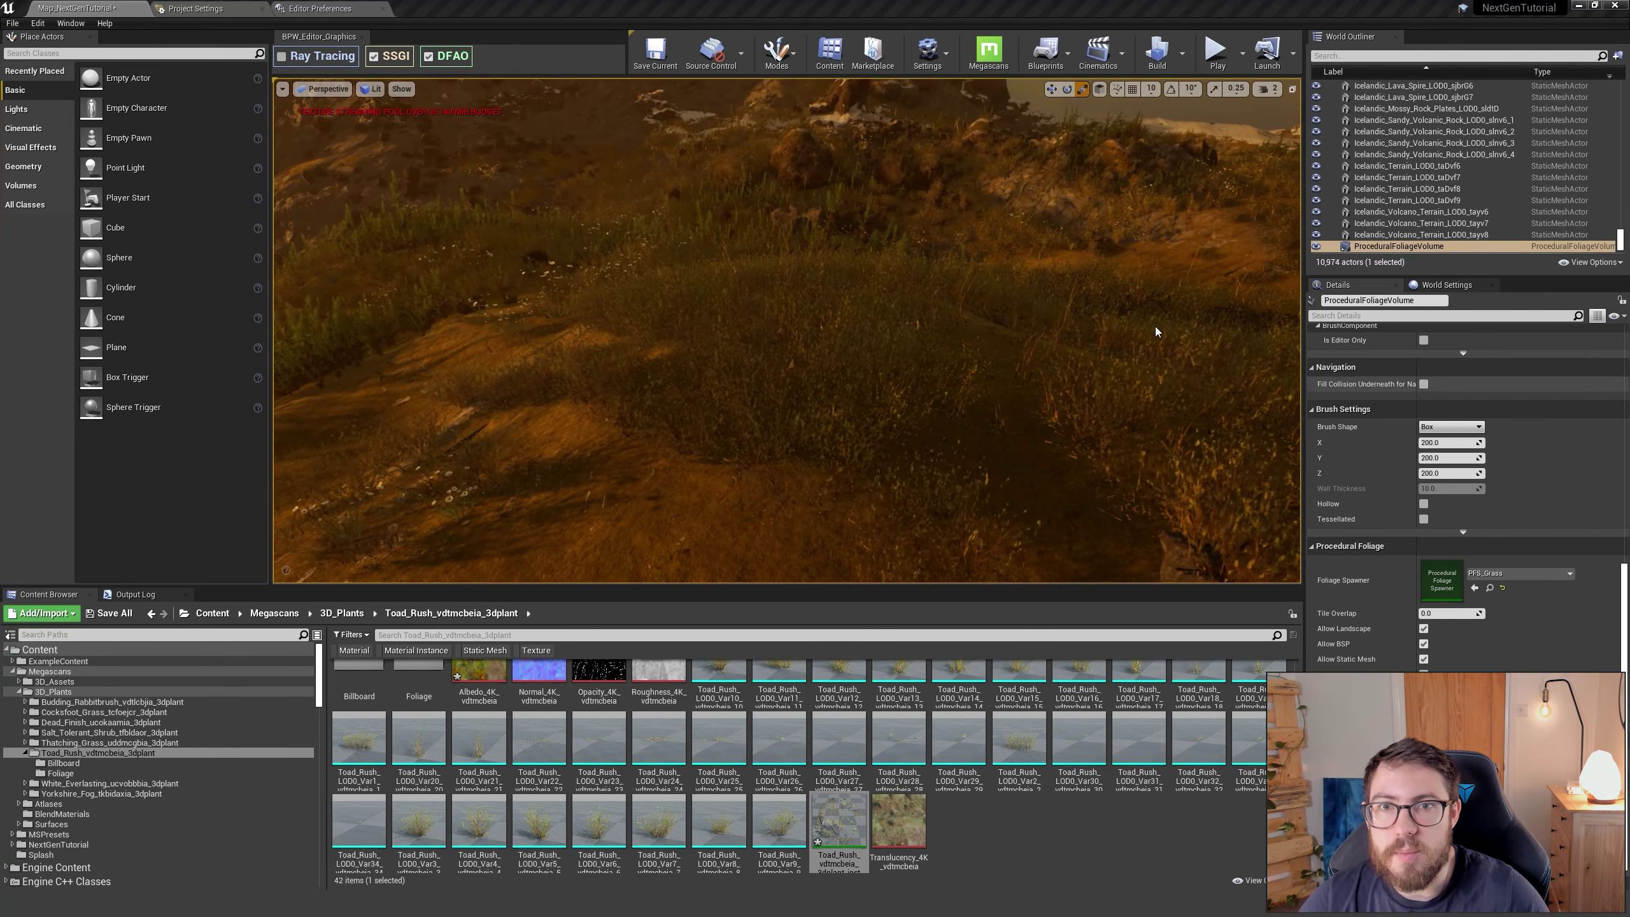
right_click_drag(1157, 332, 1265, 298)
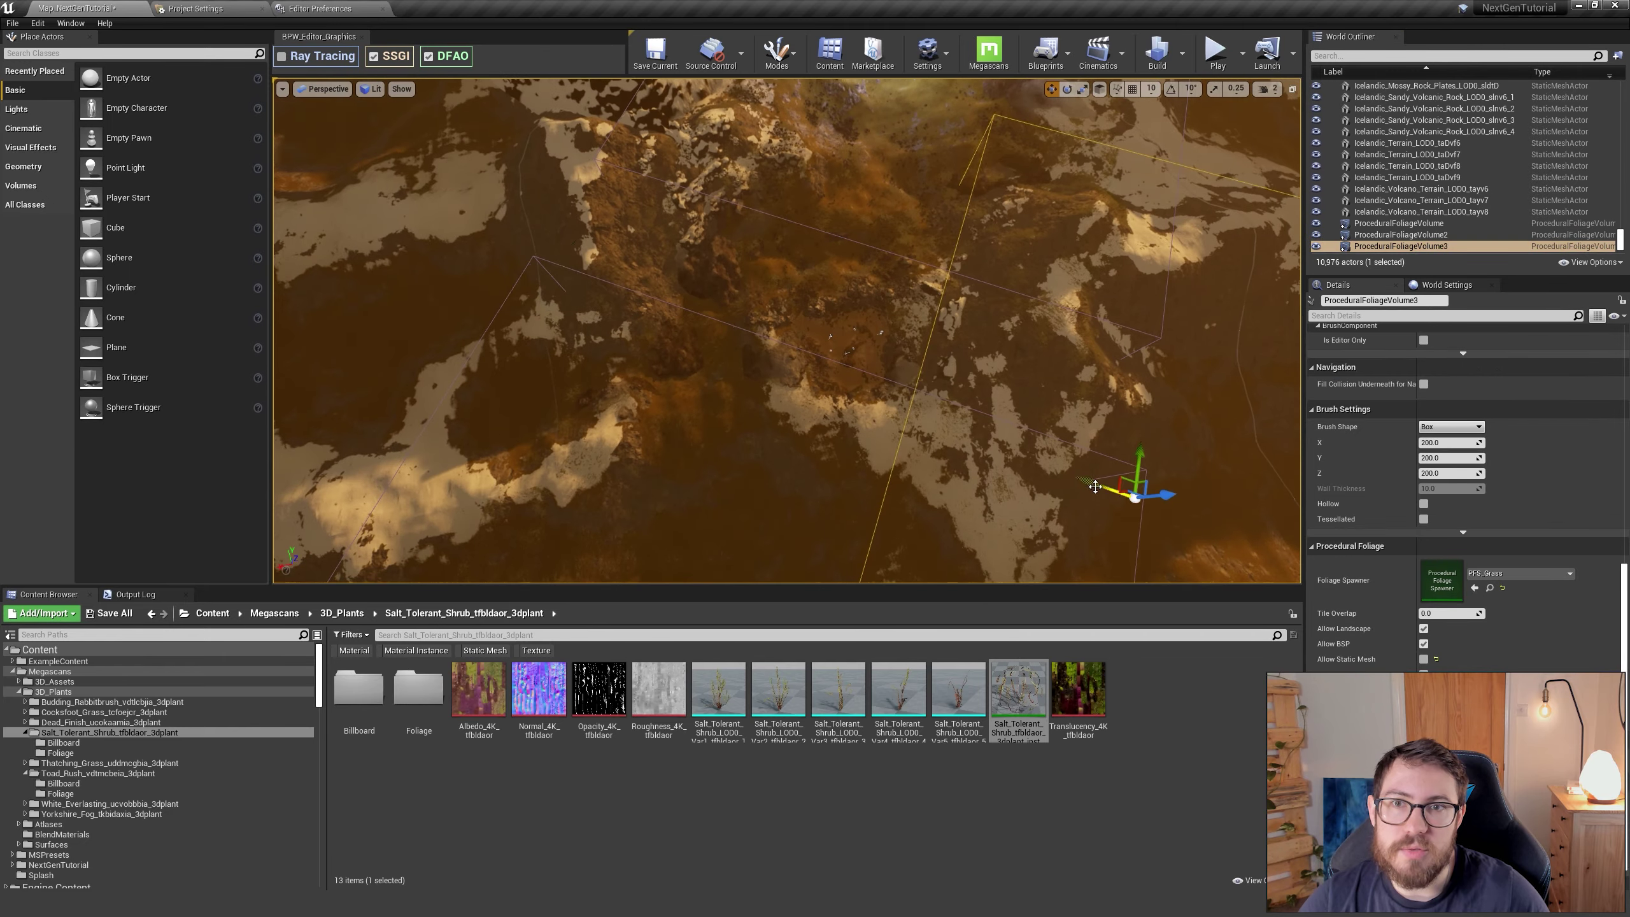
Step: Group the ProceduralFoliageVolume actors in a Foliage folder in the World Outliner and check the foliage across the valley
right_click(1385, 239)
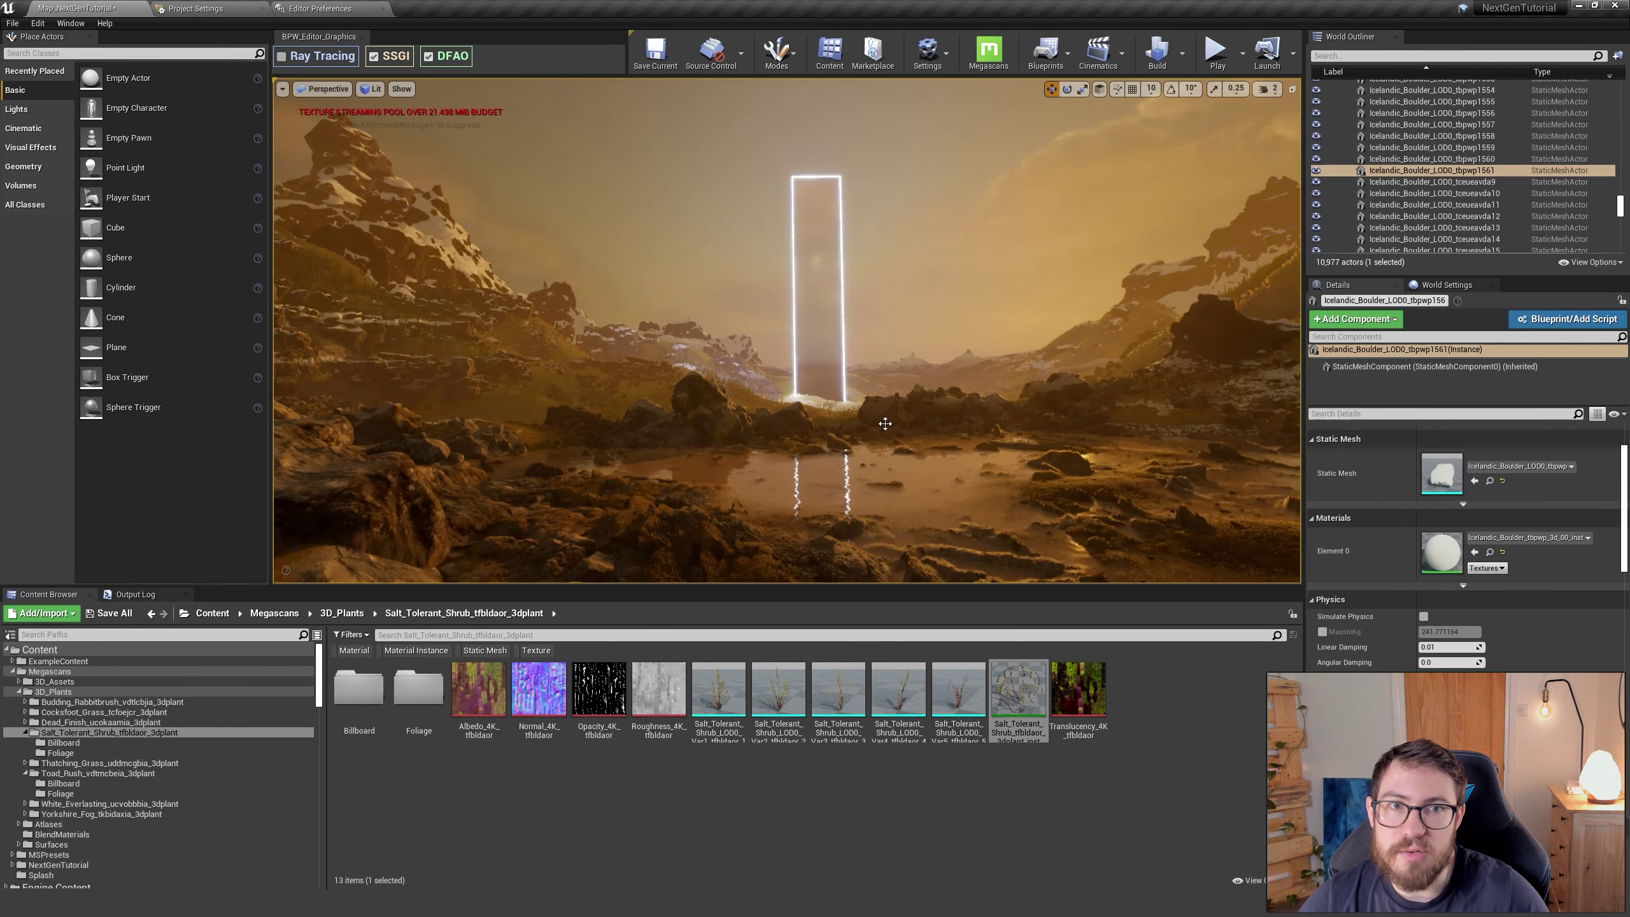
right_click_drag(787, 330, 815, 333)
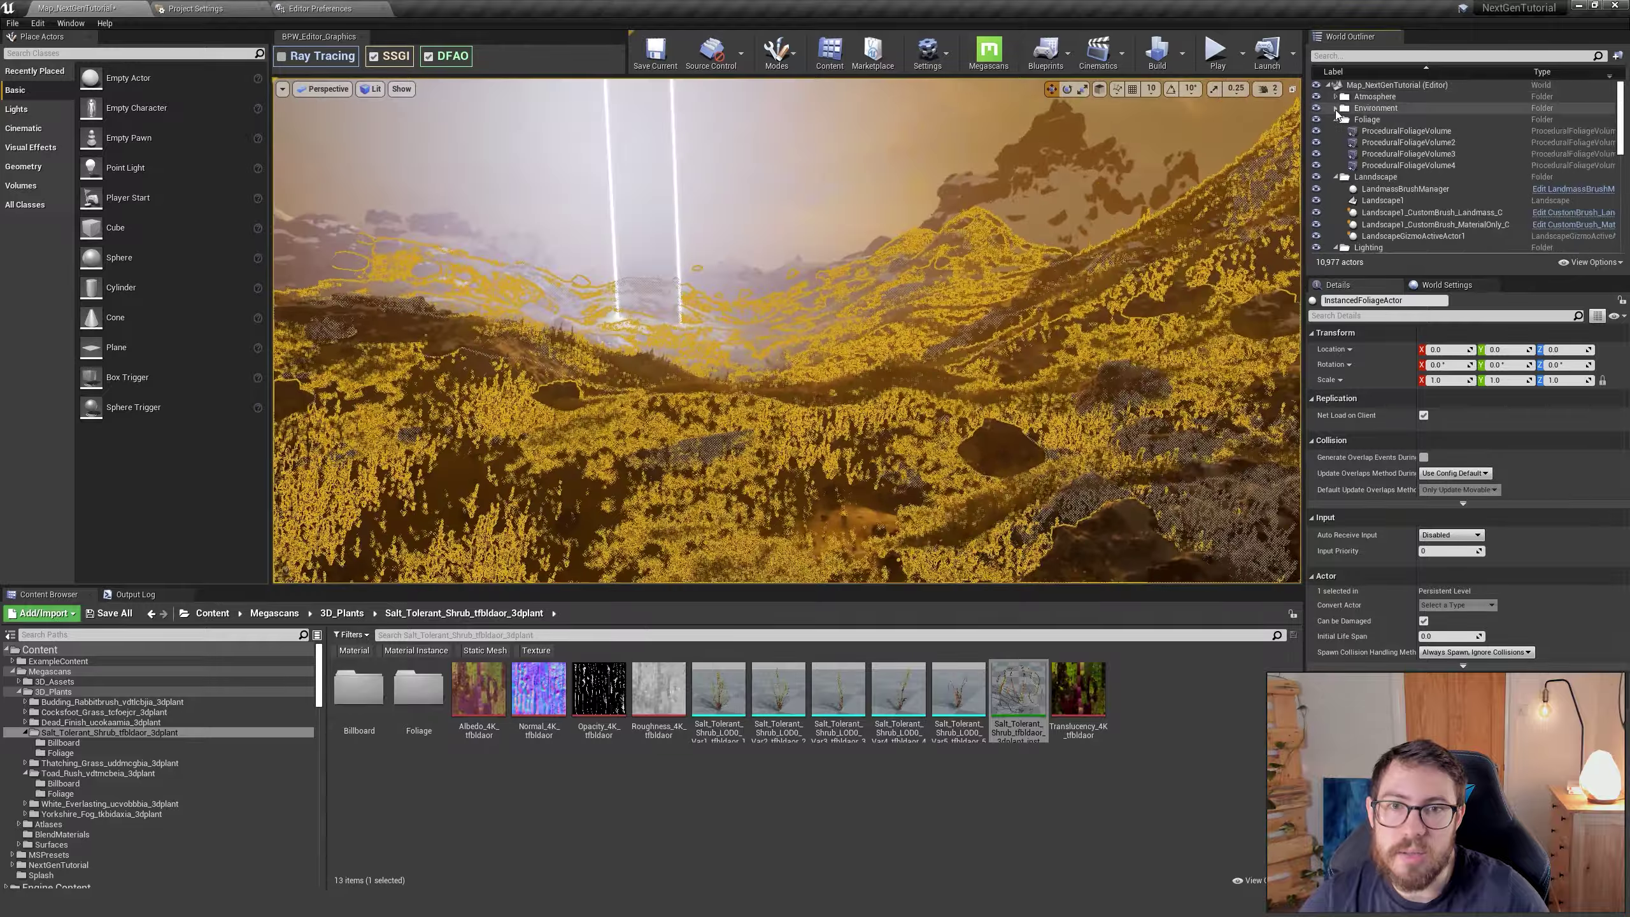
Step: Profile the current frame with the GPU Visualizer and examine the Scene timings, including the ShadowedLights cost
left_click(282, 89)
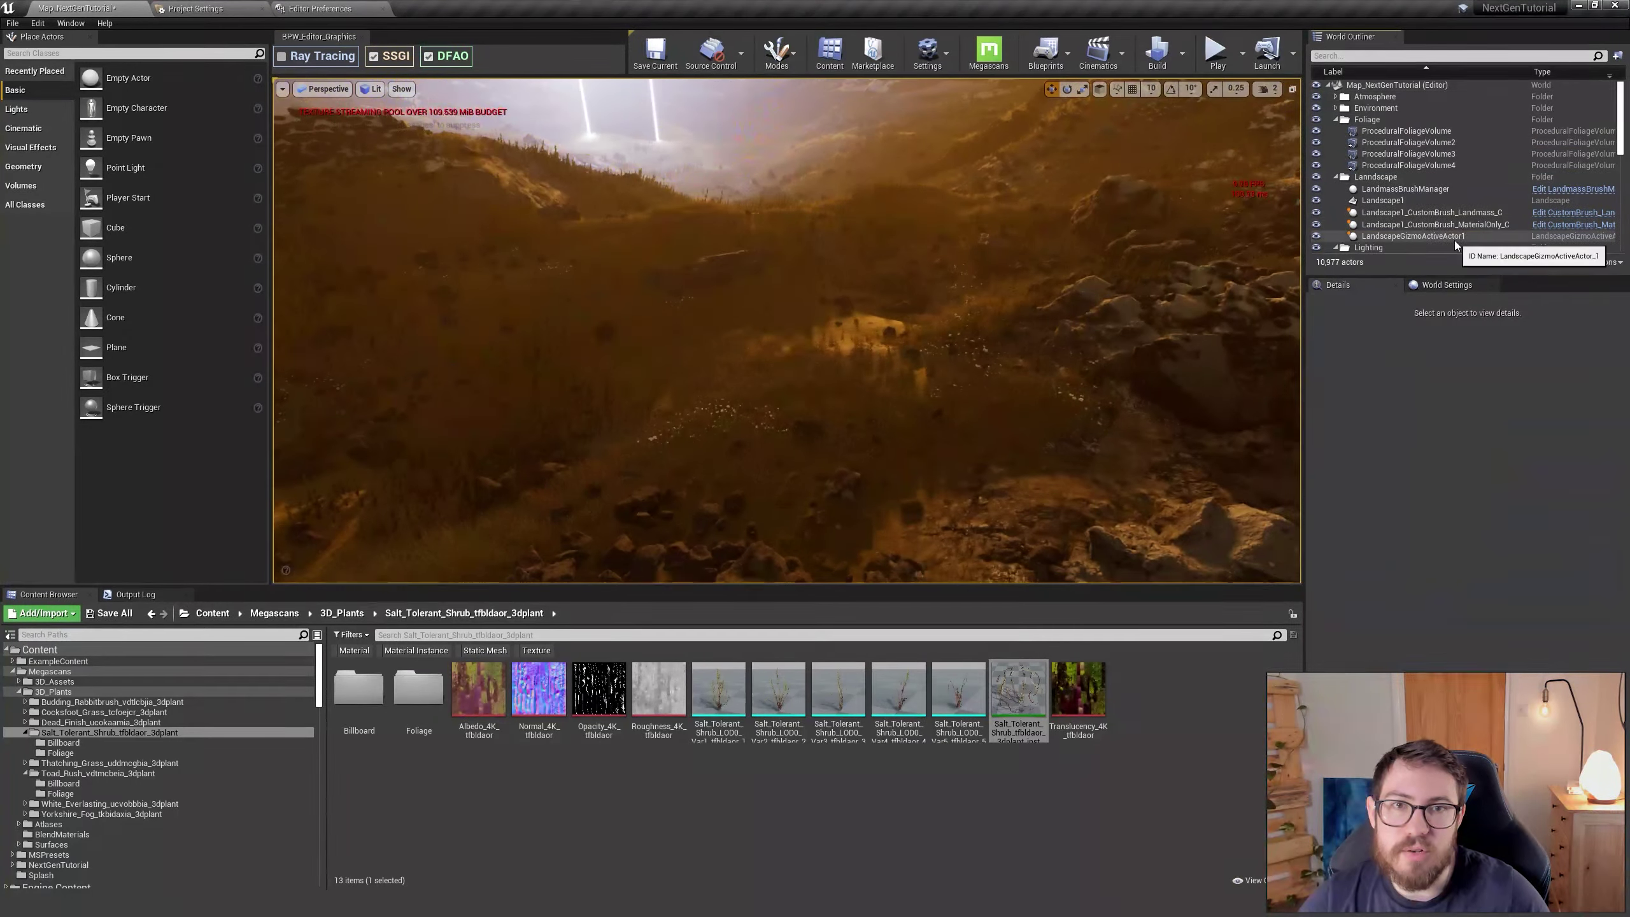
left_click(1405, 131)
scroll(1463, 488, "down", 10)
right_click_drag(935, 350, 898, 398)
key("ctrl+shift+comma")
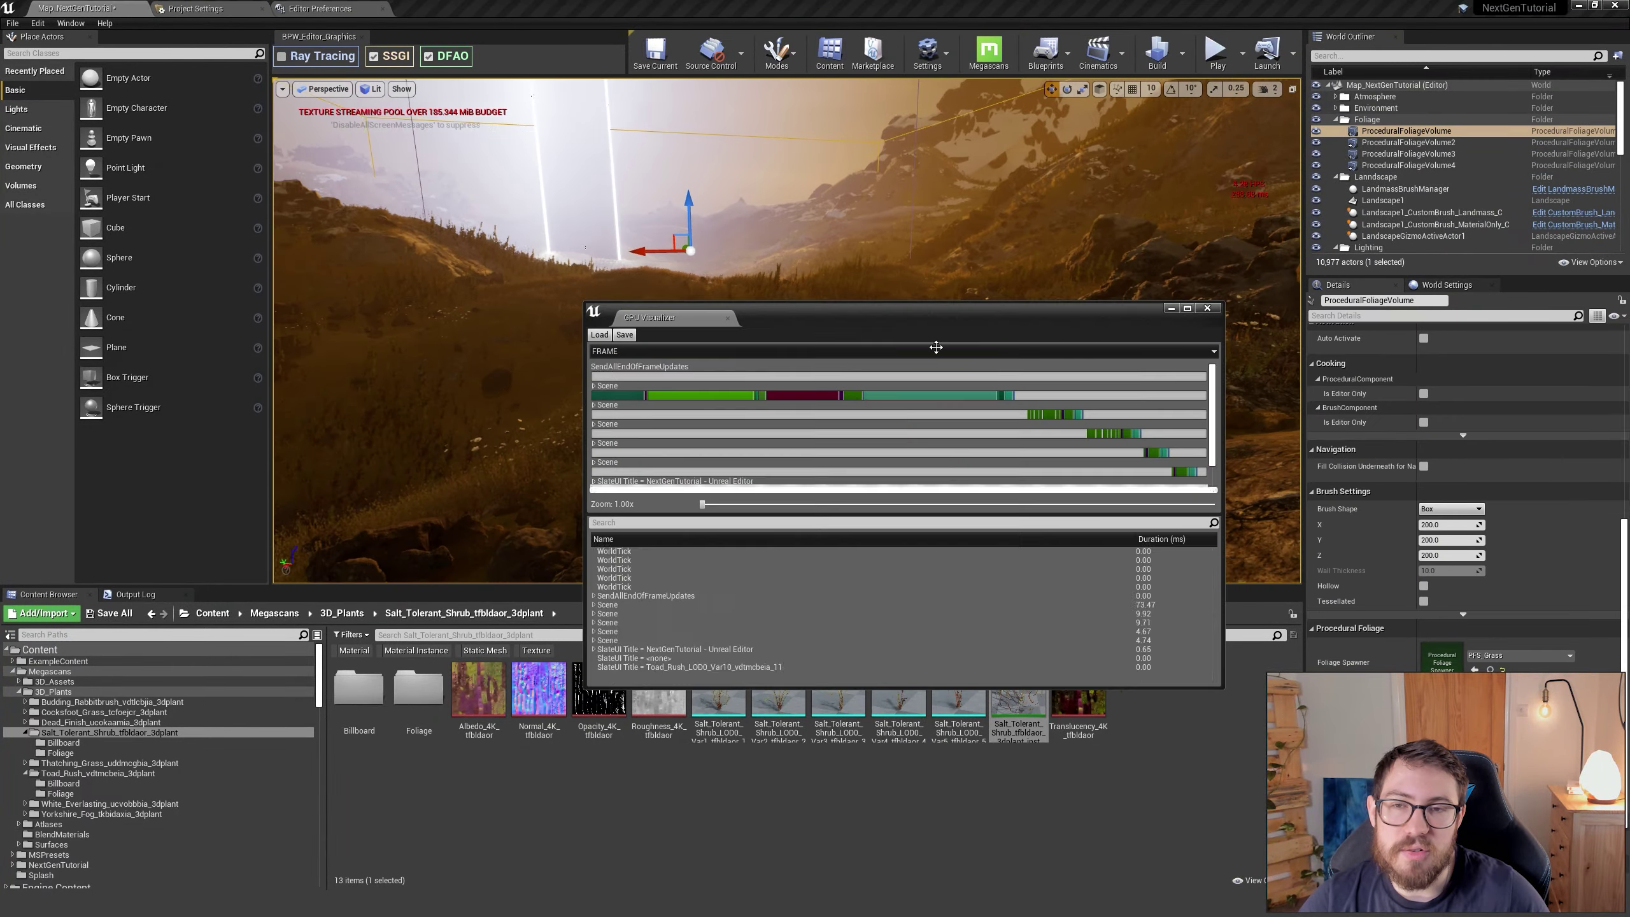
left_click(642, 574)
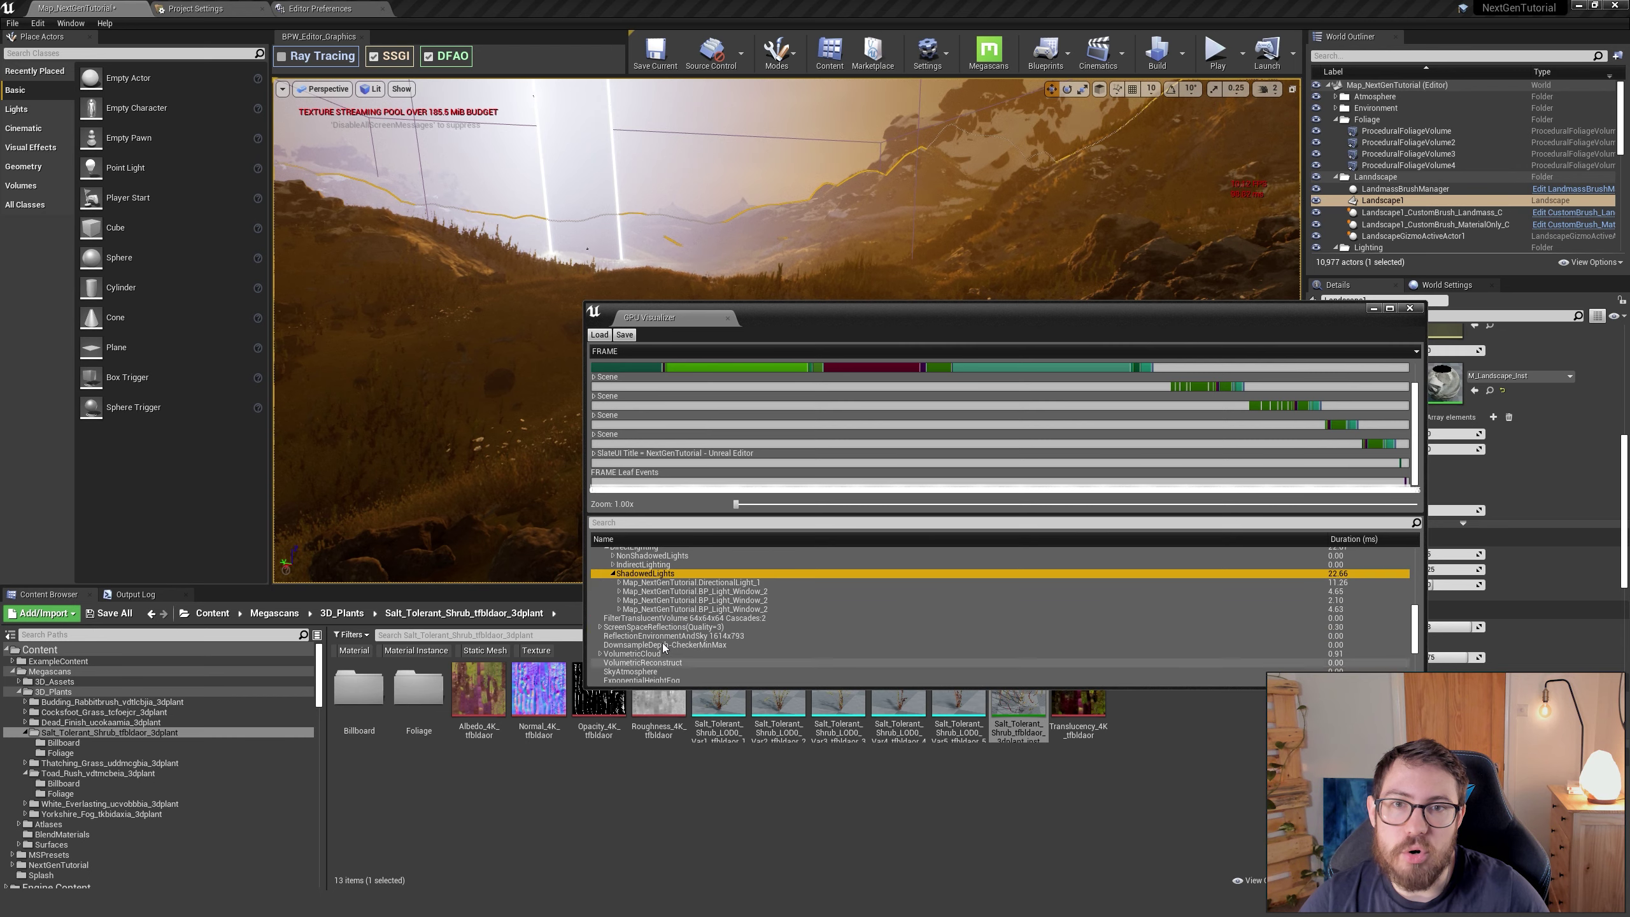
left_click(642, 619)
left_click(429, 60)
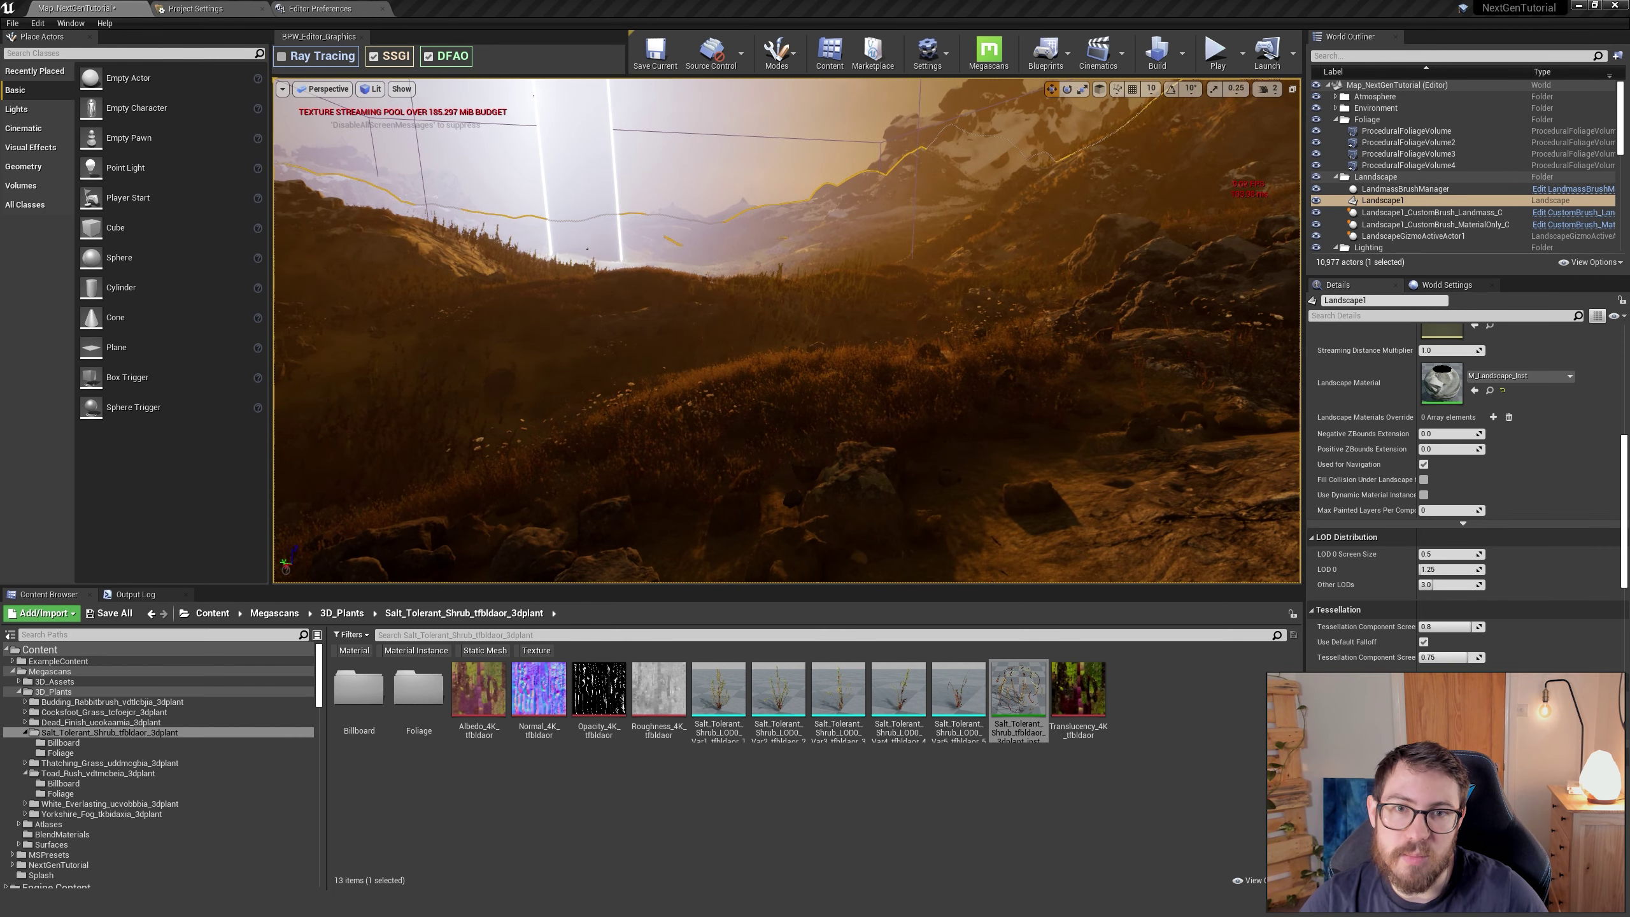
Step: Save all modified content, including Map_NextGenTutorial and the changed Toad_Rush mesh
left_click(1406, 131)
left_click(113, 614)
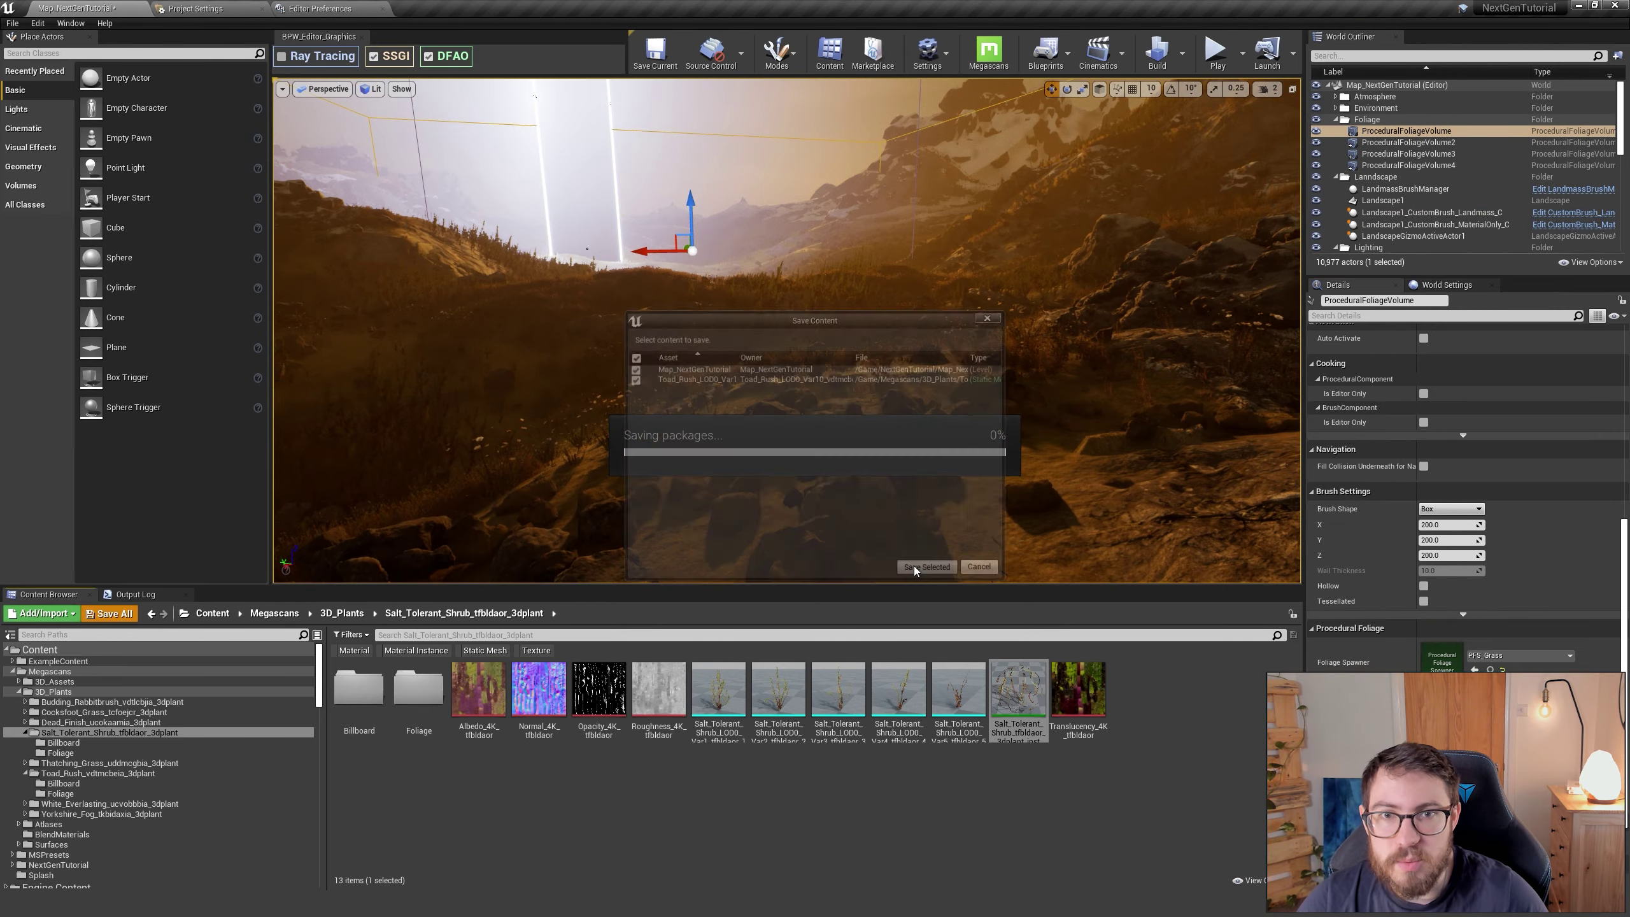
left_click(915, 568)
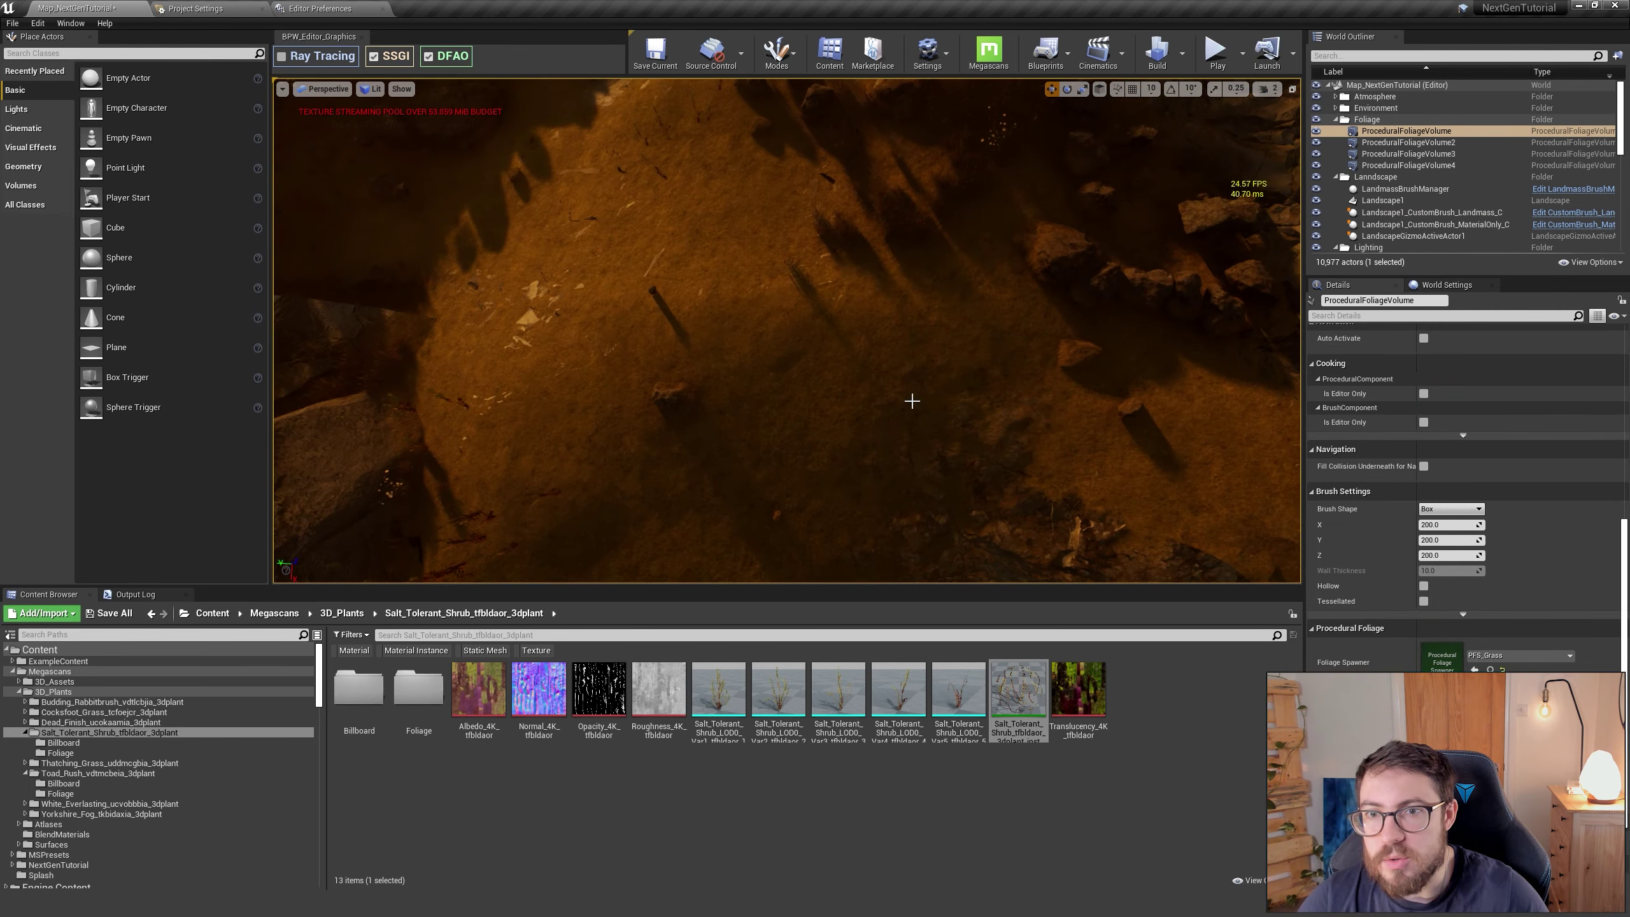
Step: Inspect the spawned foliage on the ground and rocky hills, checking the areas of ProceduralFoliageVolume and ProceduralFoliageVolume3
right_click_drag(913, 401, 912, 321)
left_click(1408, 154)
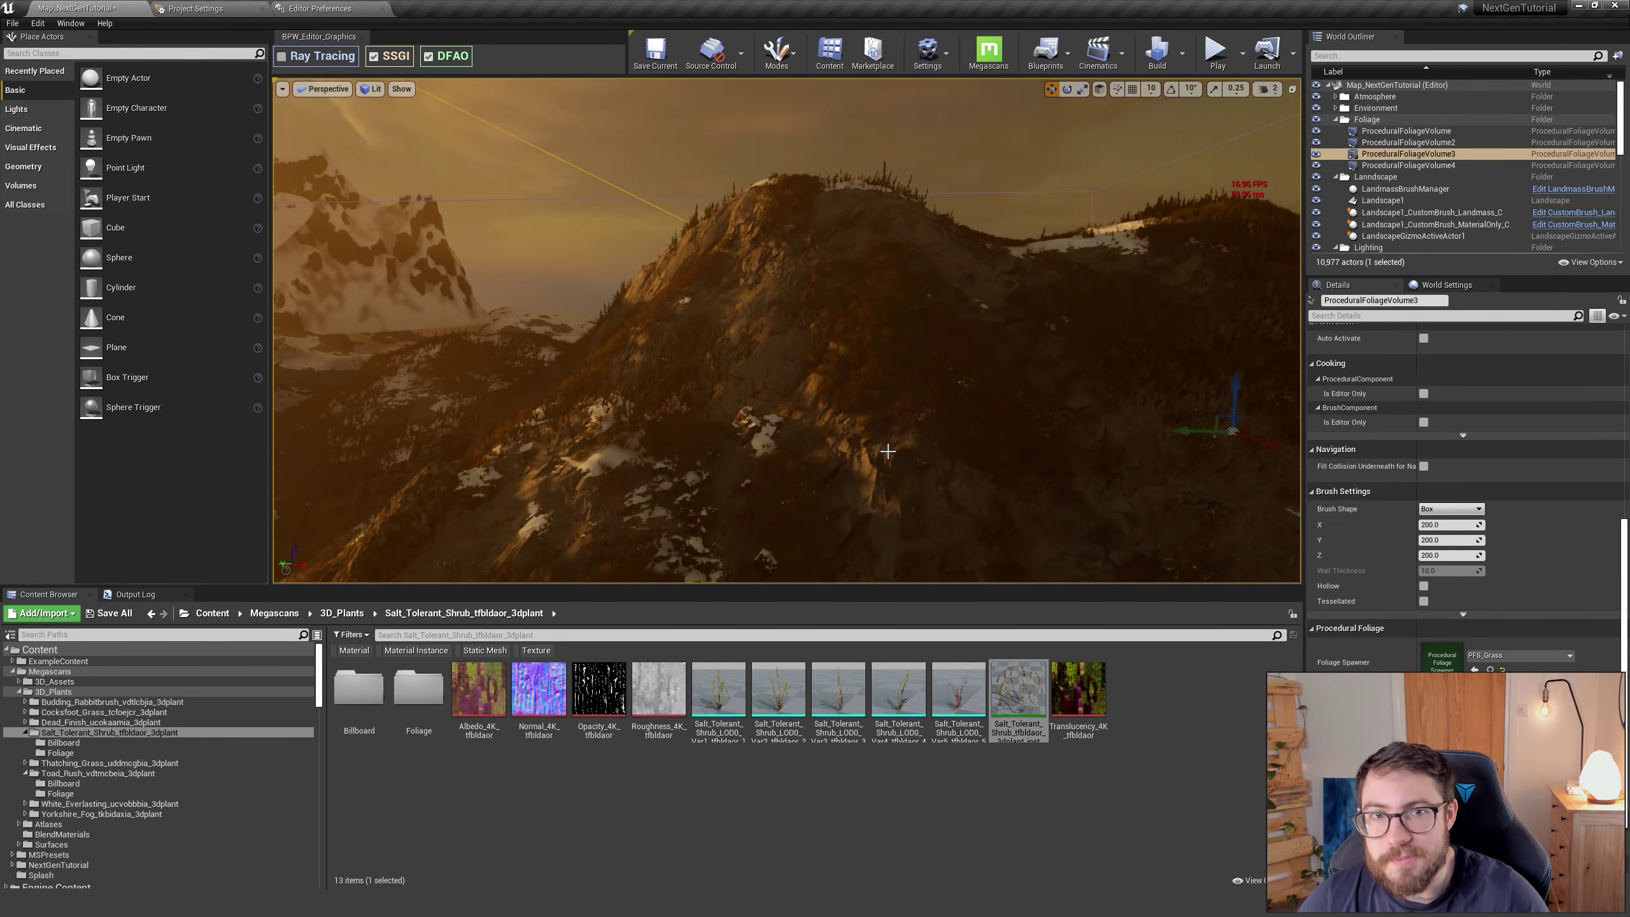
right_click_drag(834, 347, 834, 385)
left_click(777, 52)
left_click(786, 142)
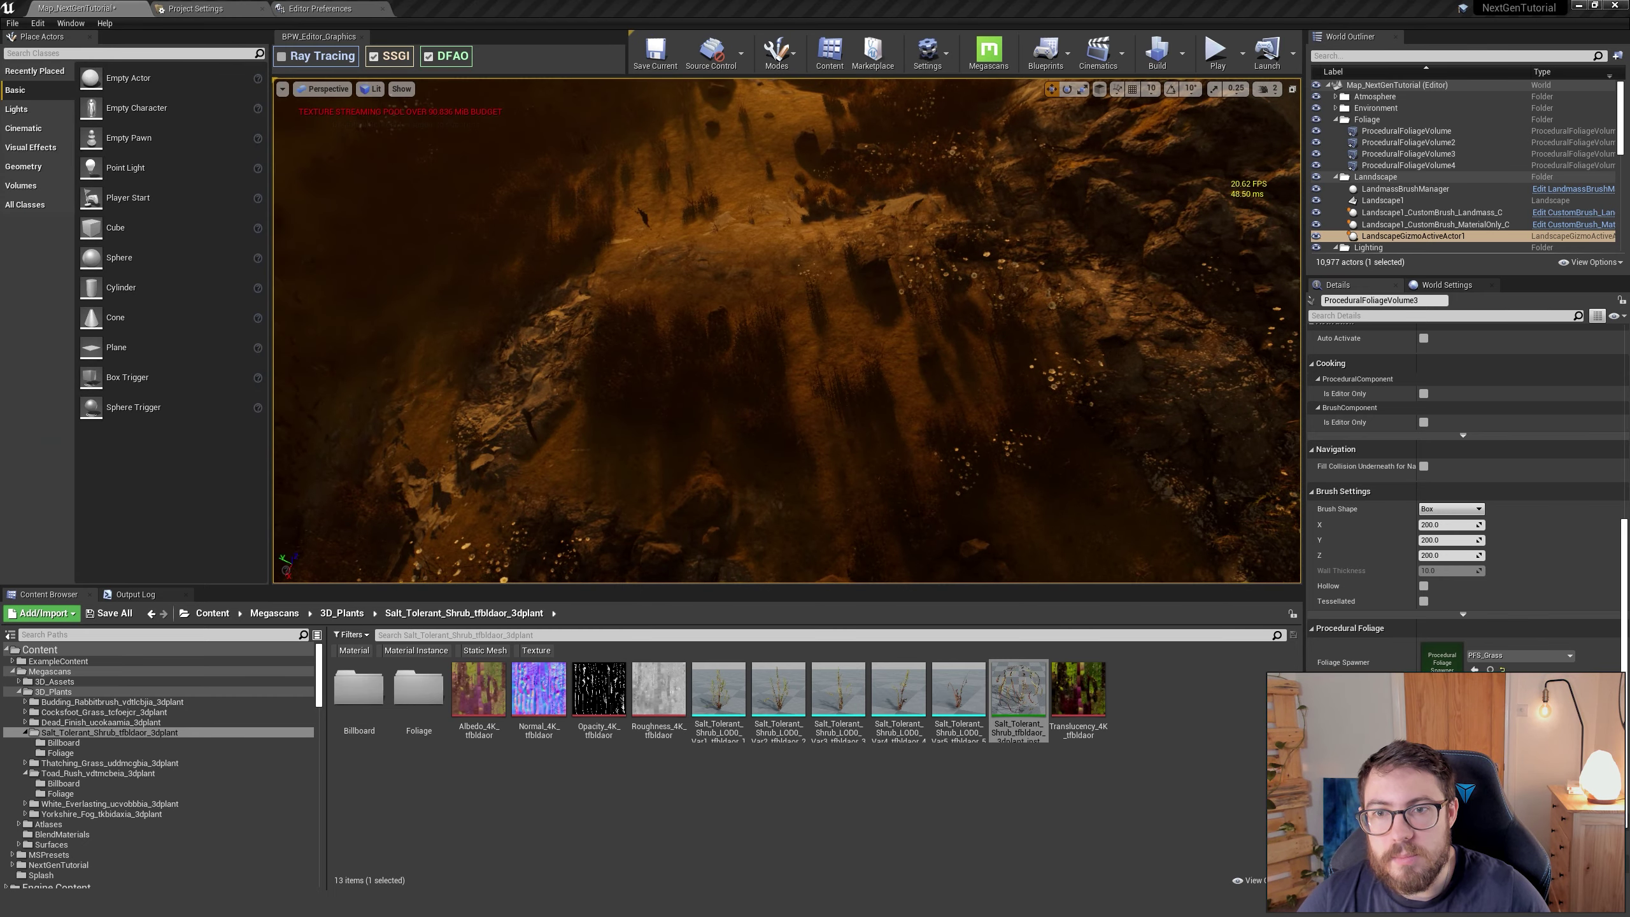
left_click(1405, 131)
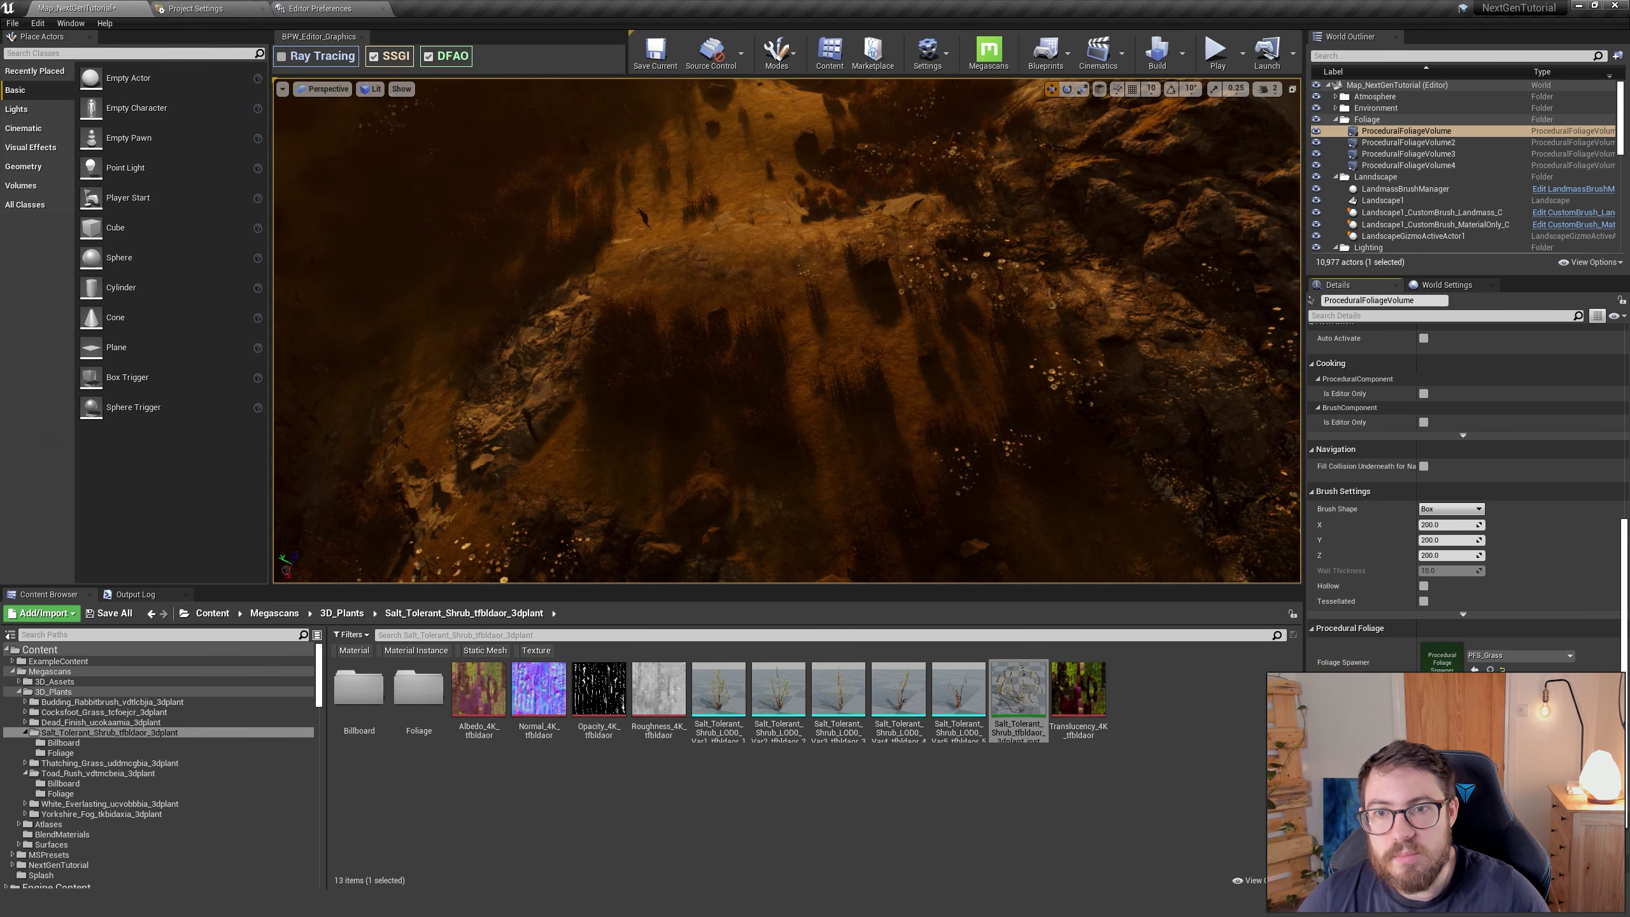
mouse_move(834, 411)
right_mouse_down()
mouse_move(834, 334)
mouse_move(834, 398)
right_mouse_up()
right_click_drag(835, 410, 834, 309)
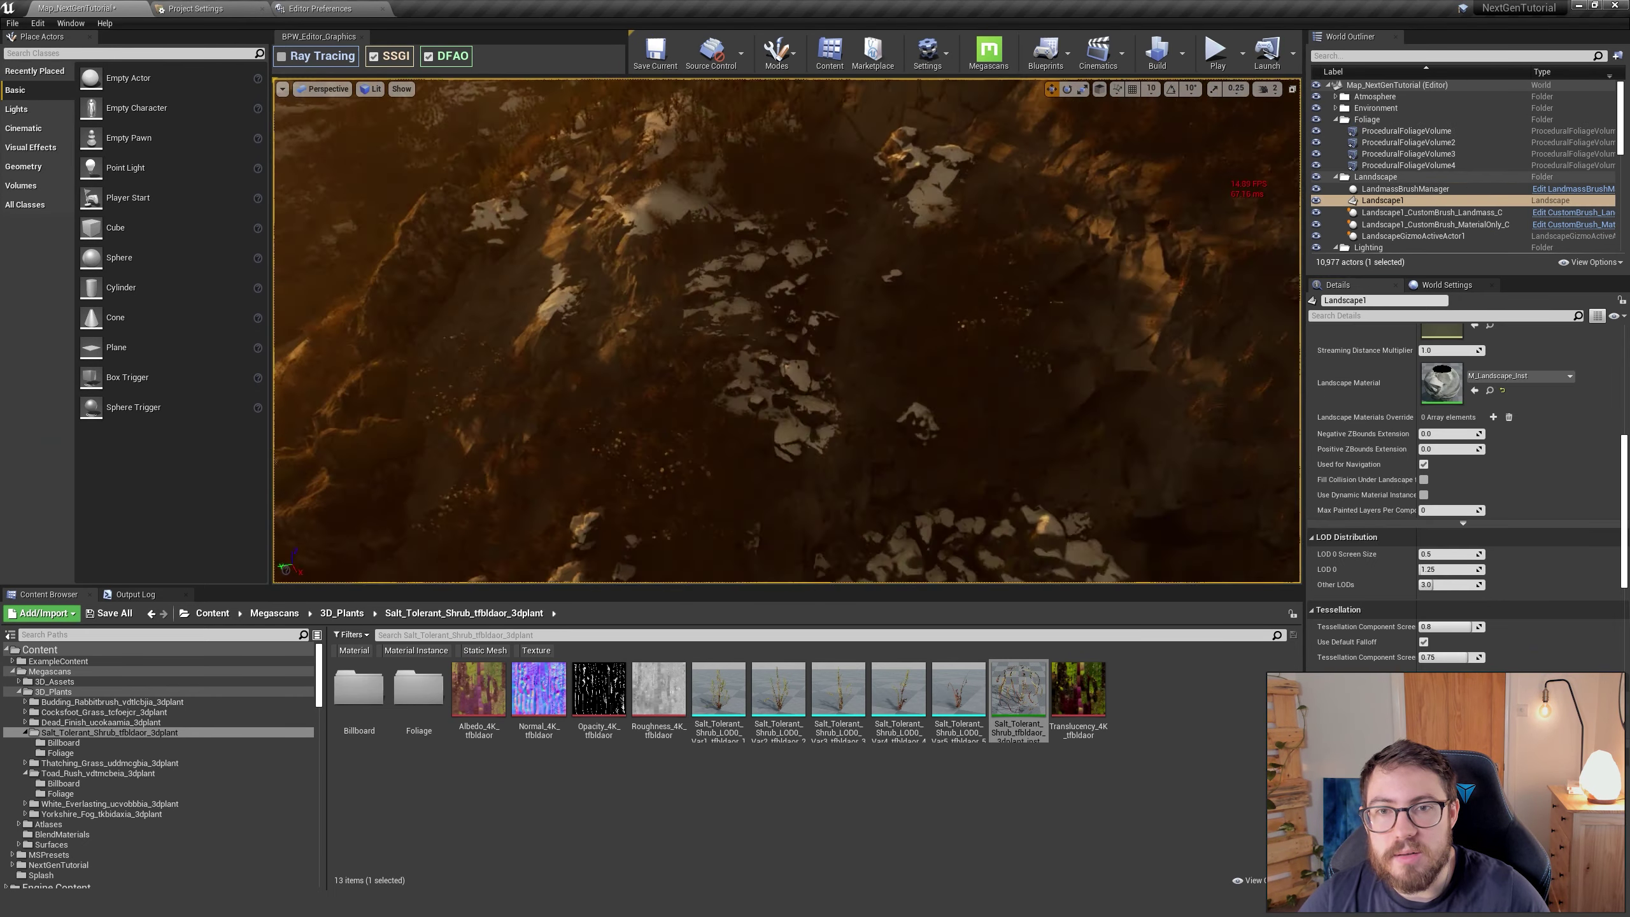
left_click(1414, 134)
right_click_drag(835, 385, 886, 398)
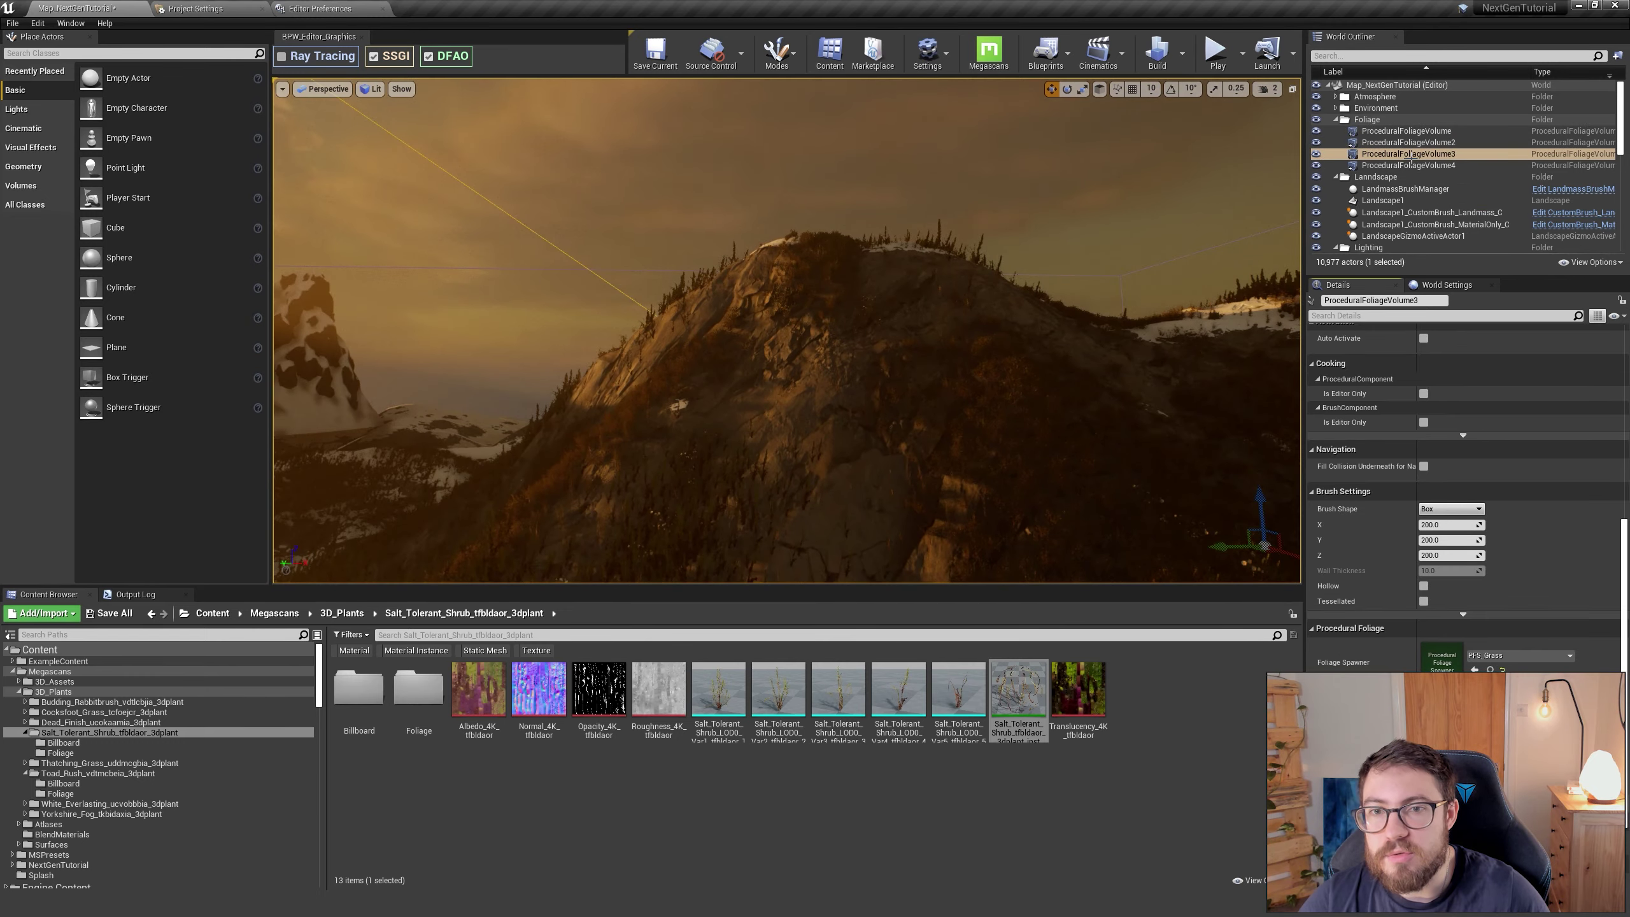
right_click_drag(834, 385, 988, 424)
right_click_drag(834, 386, 867, 379)
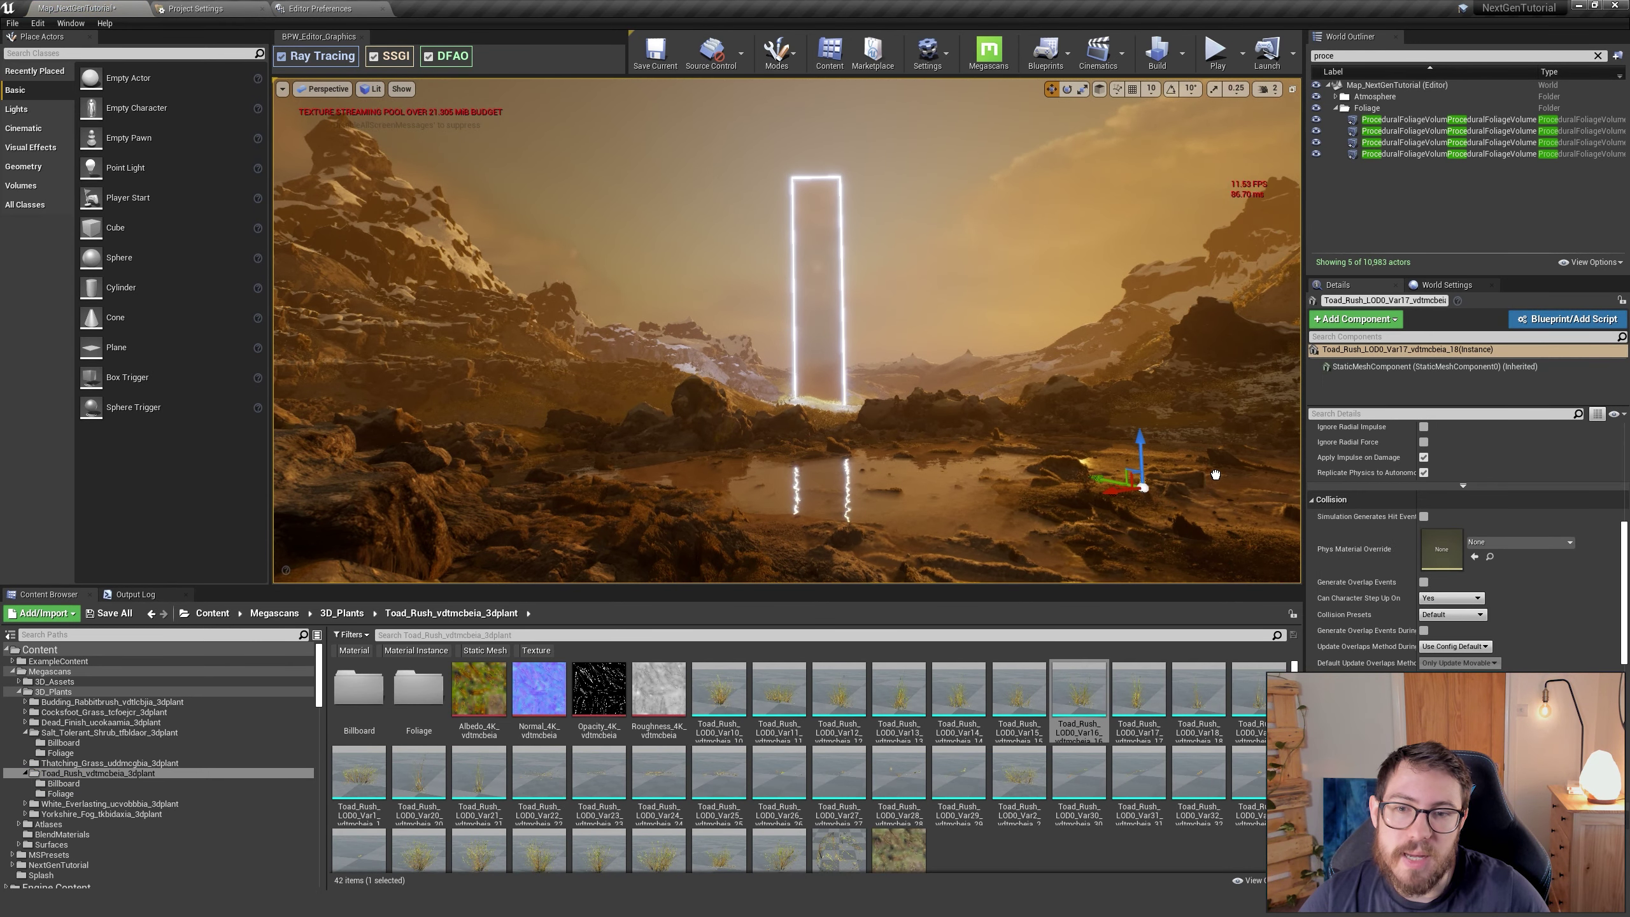
Step: Place different Toad_Rush plant meshes by hand along the near and far banks of the pool in front of the glowing portal
left_click_drag(719, 690, 546, 484)
left_click_drag(1019, 690, 891, 444)
scroll(575, 768, "down", 2)
left_click_drag(780, 821, 540, 453)
left_click_drag(659, 822, 1120, 546)
left_click_drag(419, 822, 626, 549)
left_click_drag(359, 739, 684, 517)
left_click_drag(780, 822, 549, 444)
scroll(898, 770, "up", 2)
left_click_drag(959, 774, 834, 514)
left_click_drag(1140, 692, 947, 451)
right_click_drag(947, 451, 969, 424)
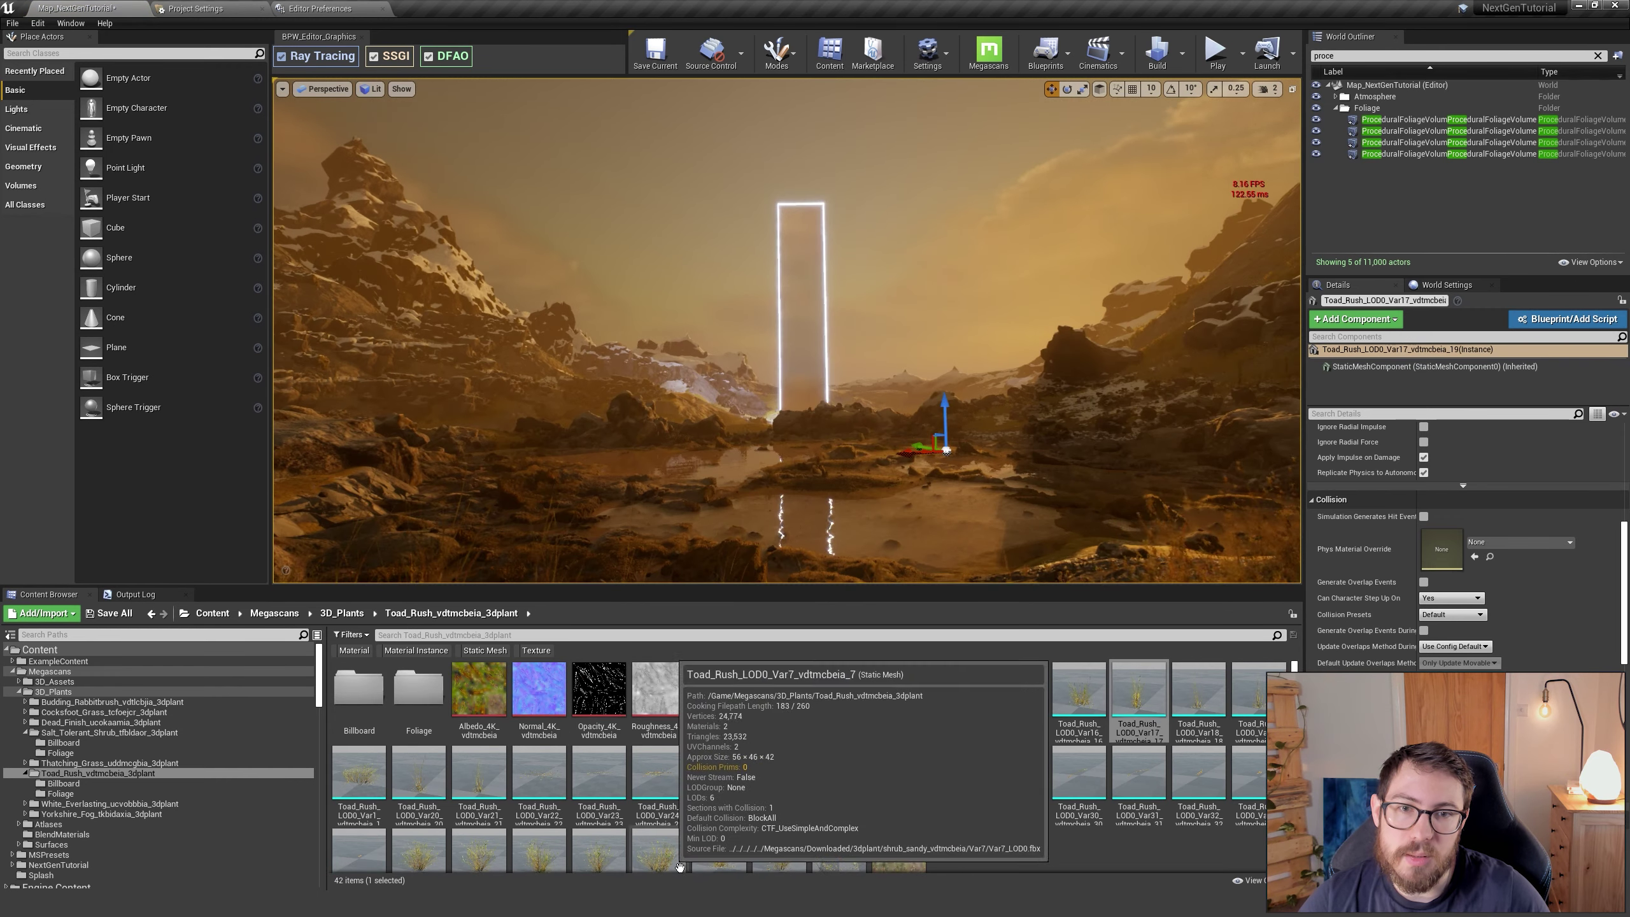
Step: Add more Toad_Rush variations across the full width of the pool's shoreline, including the outer edges and the rocks below the portal
left_click_drag(1019, 774, 886, 491)
left_click_drag(1200, 692, 898, 501)
left_click_drag(358, 774, 1118, 533)
left_click_drag(419, 774, 1175, 565)
left_click_drag(779, 692, 839, 496)
left_click_drag(779, 849, 286, 498)
left_click_drag(1020, 774, 1252, 411)
left_click_drag(1088, 716, 1129, 514)
left_click_drag(1020, 774, 360, 469)
left_click_drag(472, 787, 546, 488)
left_click_drag(419, 774, 753, 491)
left_click_drag(1019, 774, 810, 489)
right_click_drag(839, 485, 809, 485)
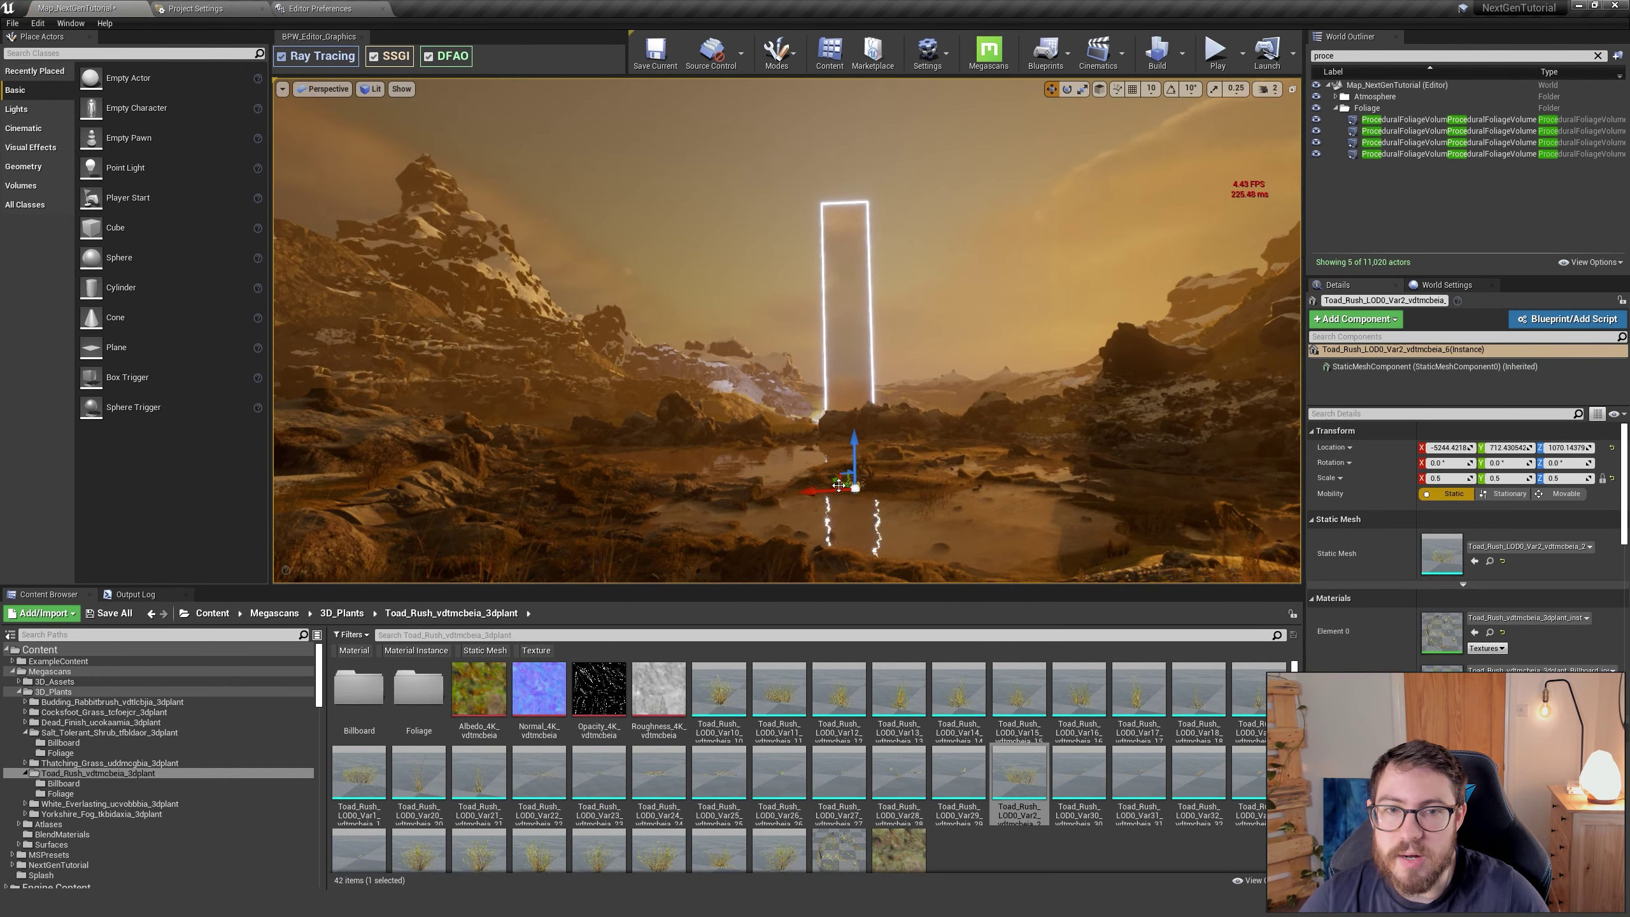
Step: Fill the remaining gaps in the foreground and among the pool's rocks with further Toad_Rush plant variations
left_click_drag(959, 692, 898, 507)
left_click_drag(1139, 693, 753, 503)
left_click_drag(479, 774, 648, 513)
left_click_drag(1019, 773, 1101, 509)
left_click_drag(599, 849, 613, 526)
left_click_drag(599, 849, 1066, 500)
left_click_drag(1199, 692, 1085, 457)
right_click_drag(899, 463, 931, 469)
left_click_drag(1200, 692, 884, 532)
left_click_drag(479, 774, 757, 499)
left_click_drag(779, 849, 658, 574)
left_click_drag(479, 774, 884, 514)
left_click_drag(959, 693, 1022, 472)
left_click_drag(418, 783, 1001, 500)
left_click_drag(1020, 774, 819, 541)
scroll(779, 773, "down", 2)
left_click_drag(780, 822, 839, 455)
left_click_drag(419, 822, 705, 461)
left_click_drag(479, 822, 757, 468)
left_click_drag(719, 823, 1091, 444)
left_click_drag(780, 822, 786, 542)
scroll(838, 745, "up", 2)
left_click_drag(839, 692, 808, 559)
left_click_drag(1078, 692, 975, 450)
right_click_drag(976, 462, 989, 525)
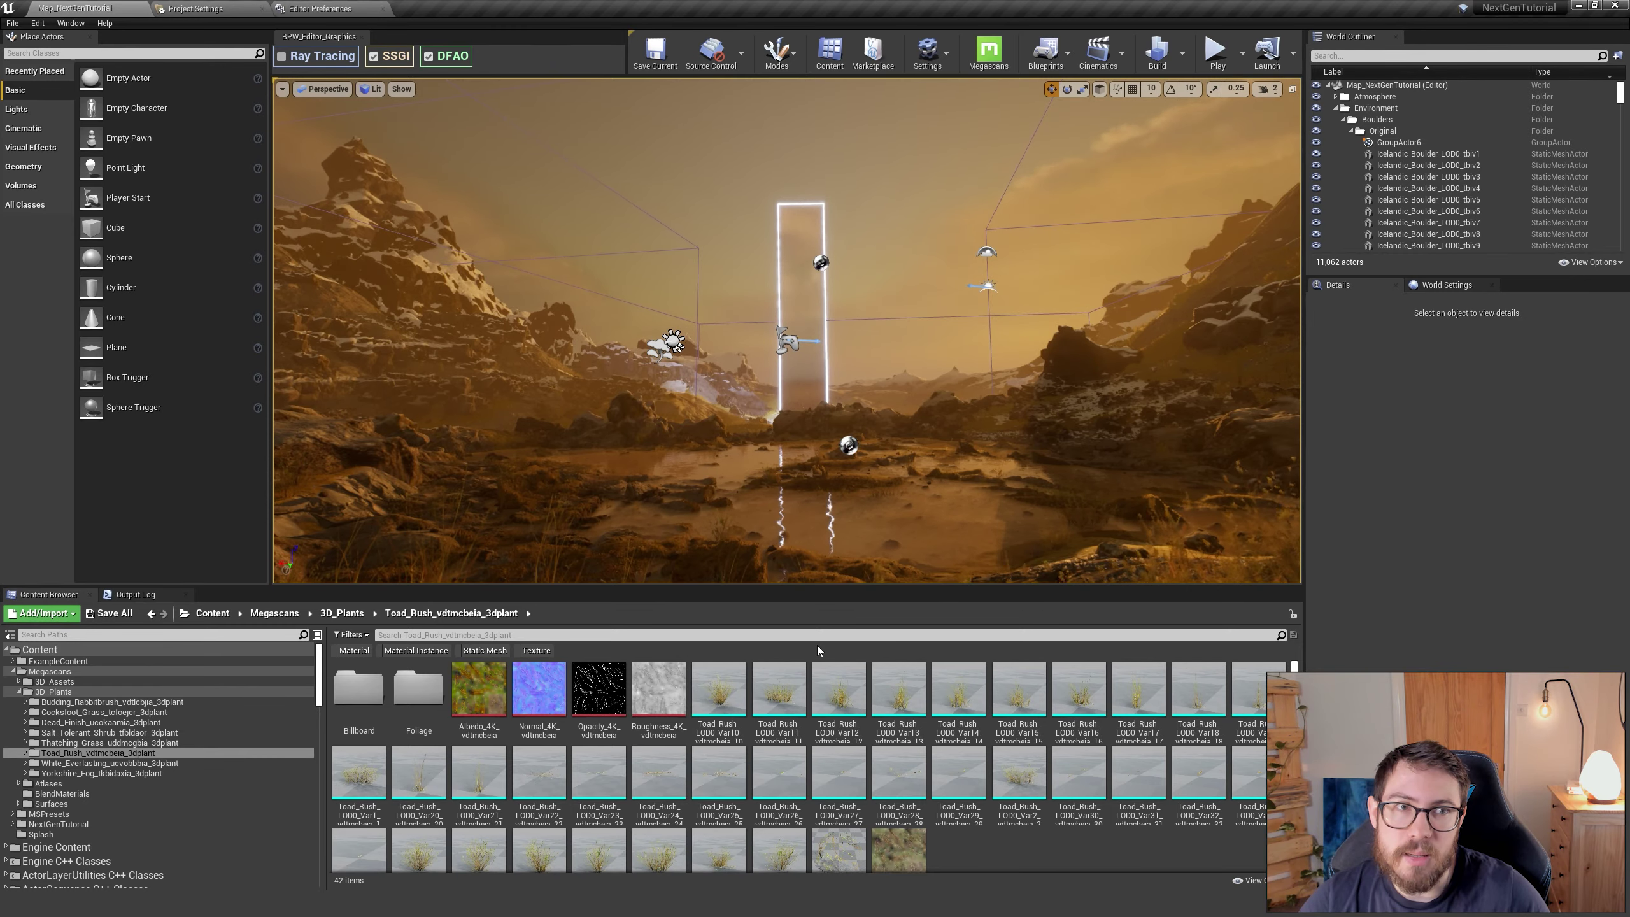
Step: Play the level and walk the mannequin across the muddy pool to review the rocks, reflections and planted shrubs
key("alt+p")
key("w")
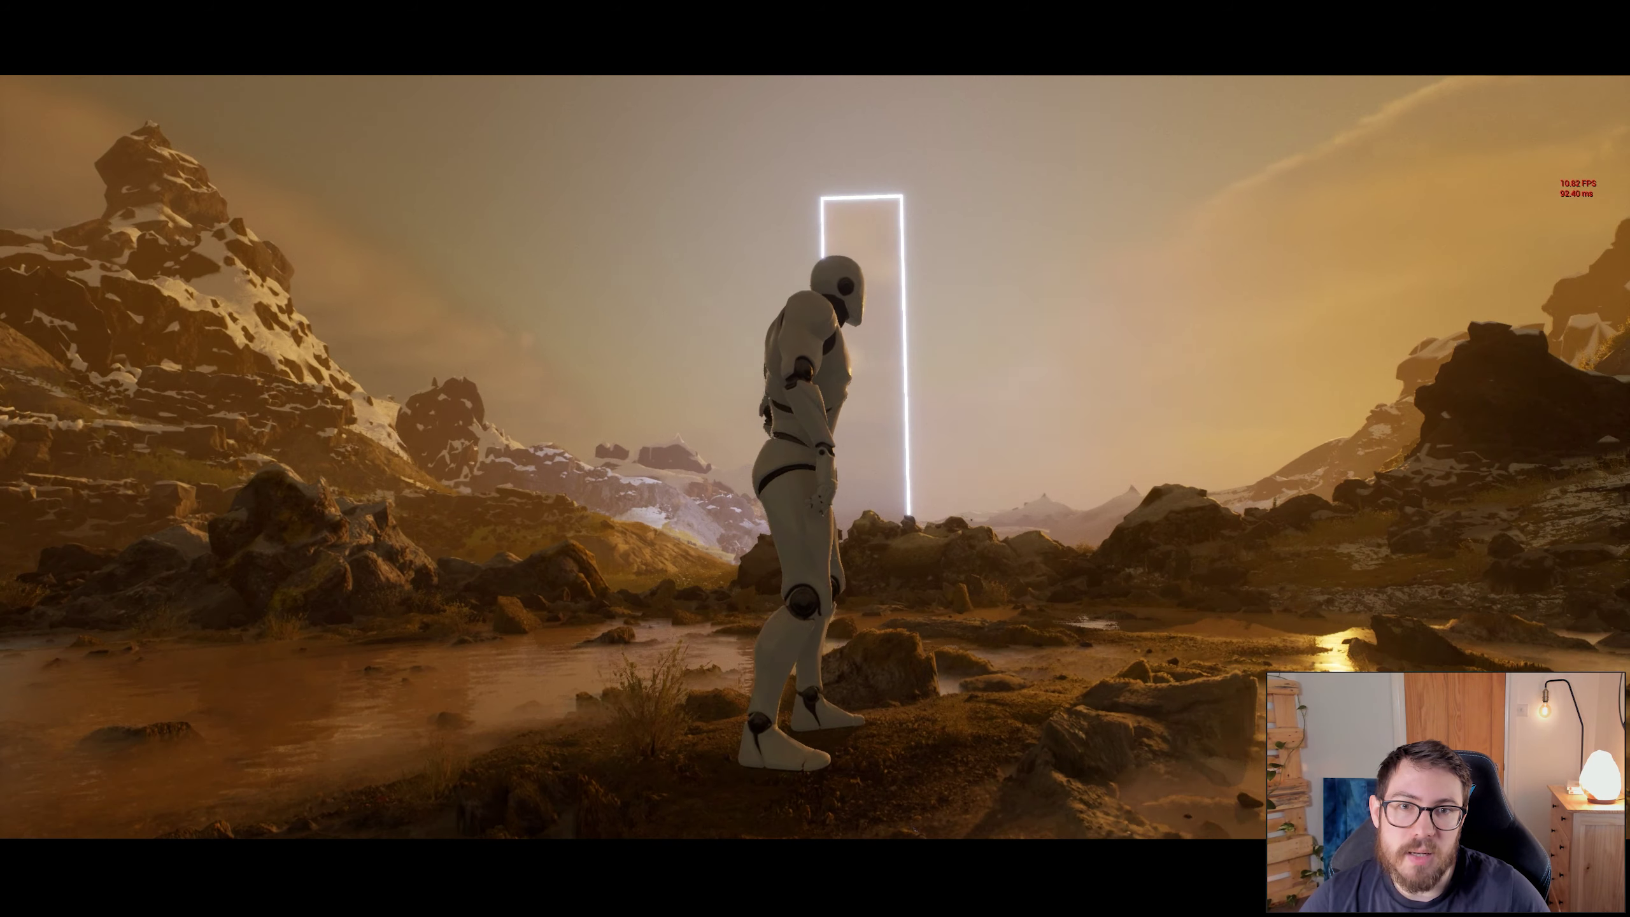
key("a")
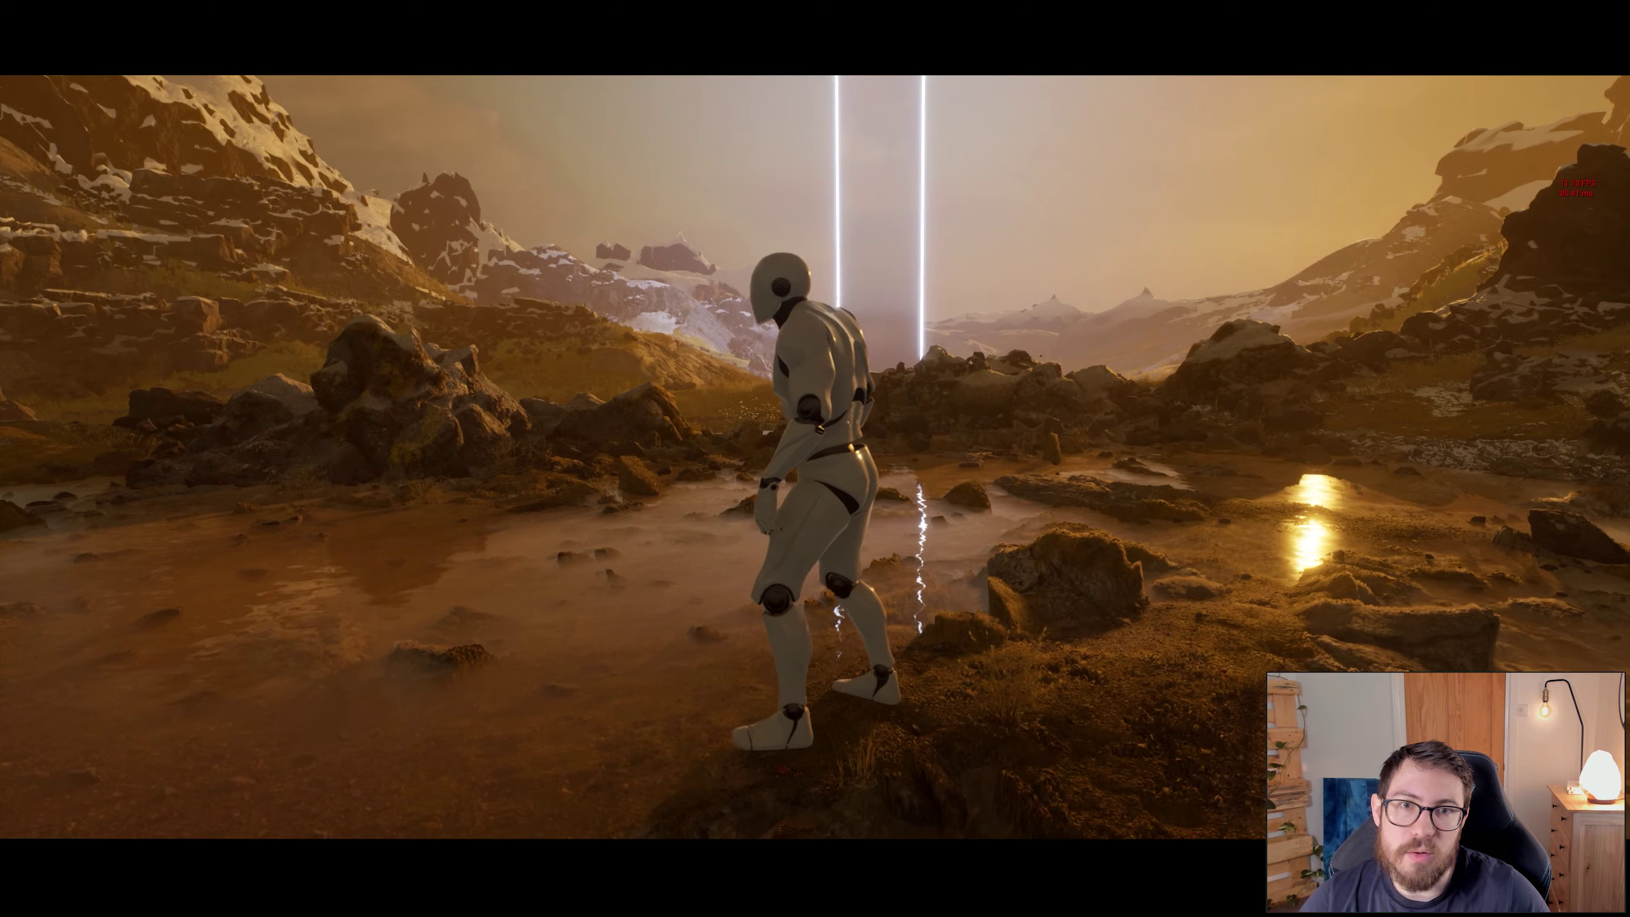
key("a")
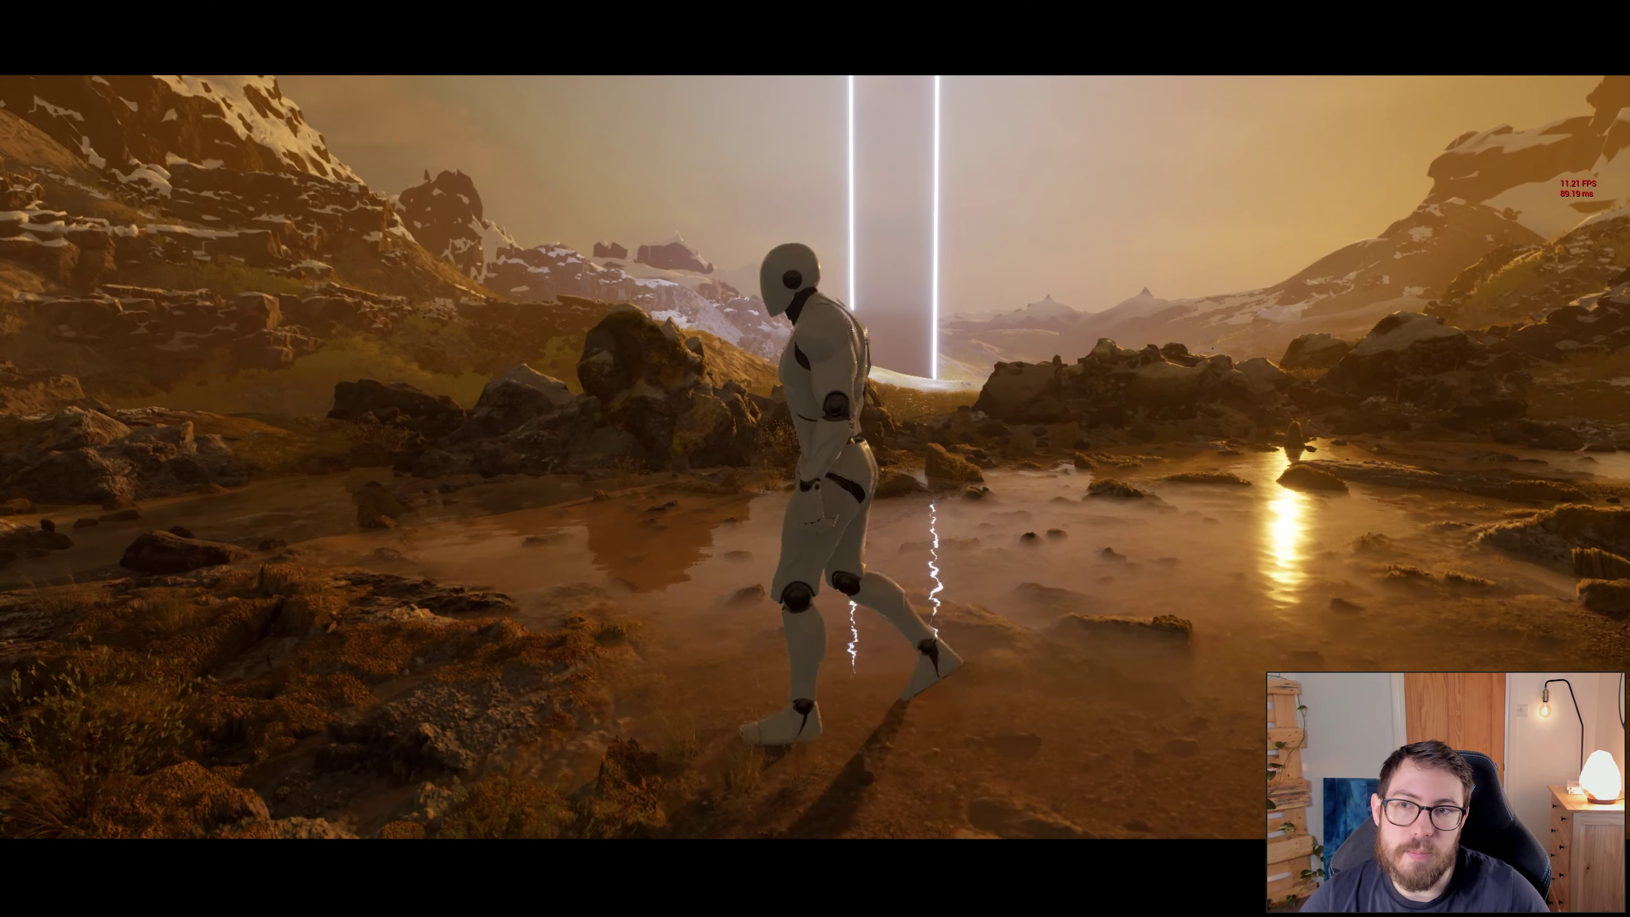
key("w")
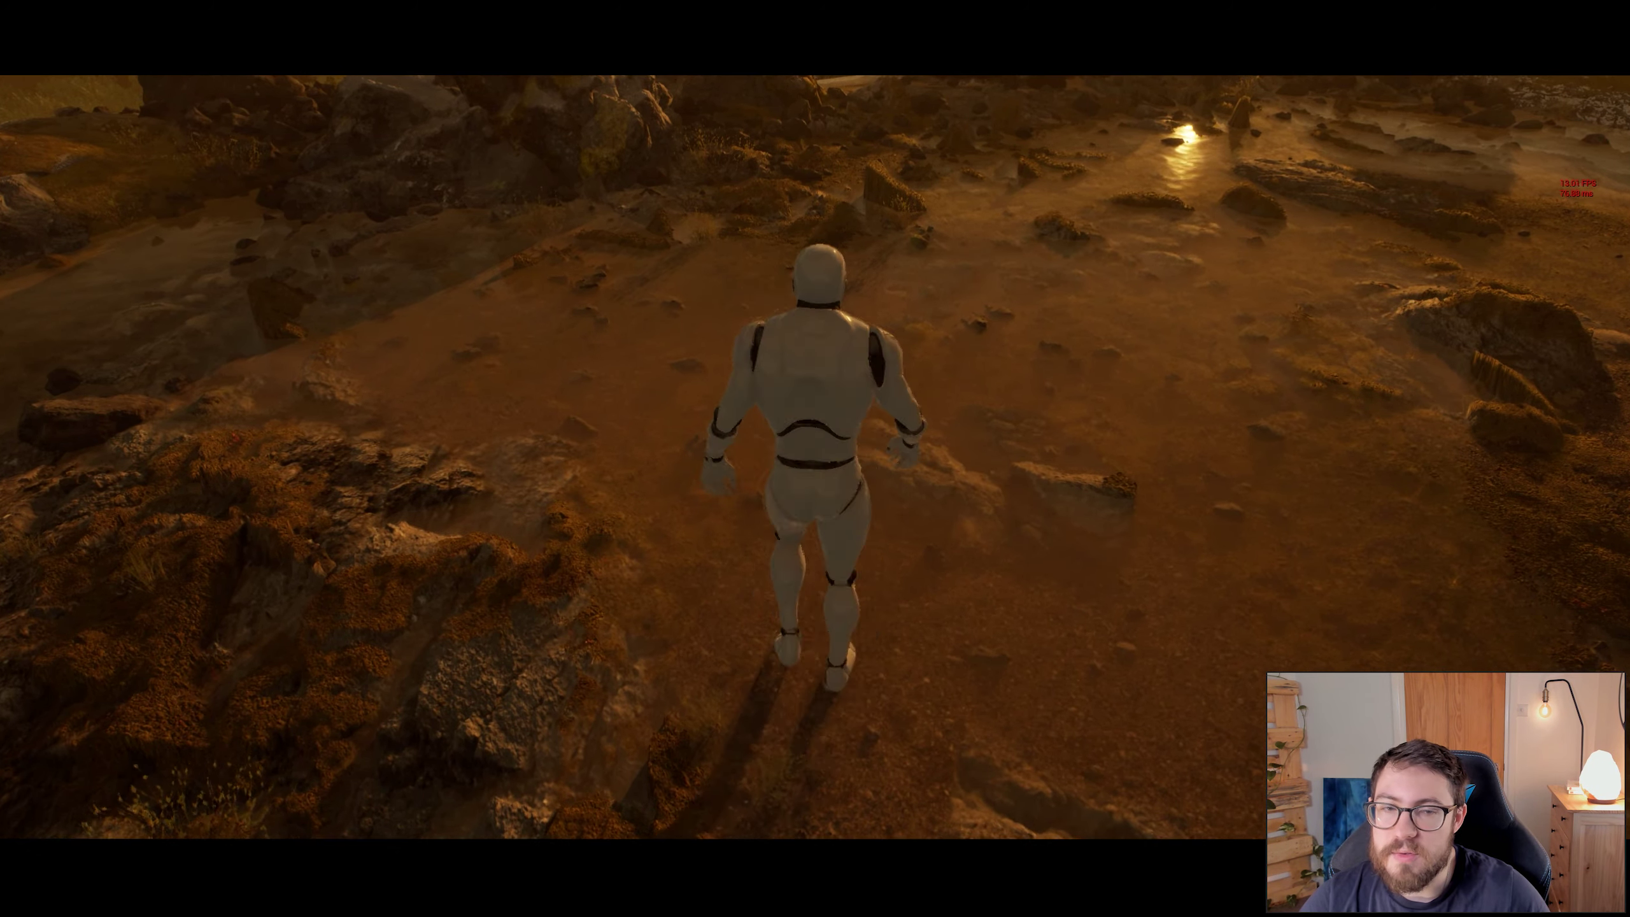
key("d")
key("w")
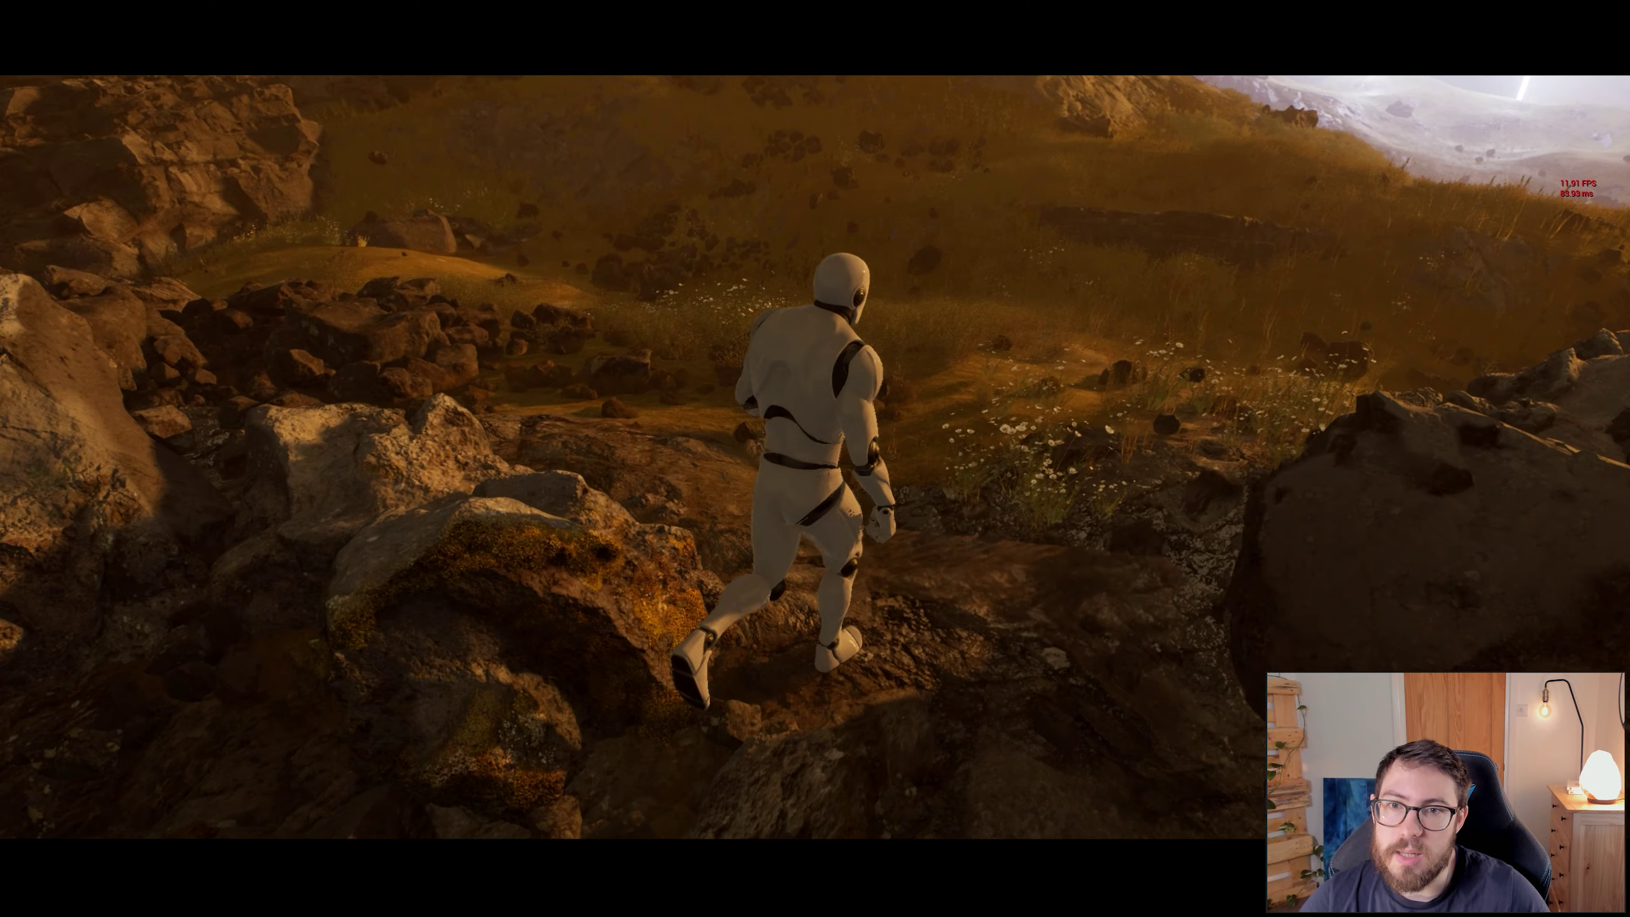
Step: Run the mannequin through the grassy hills to review the procedural grass and flowers at ground level
key("w")
key("w")
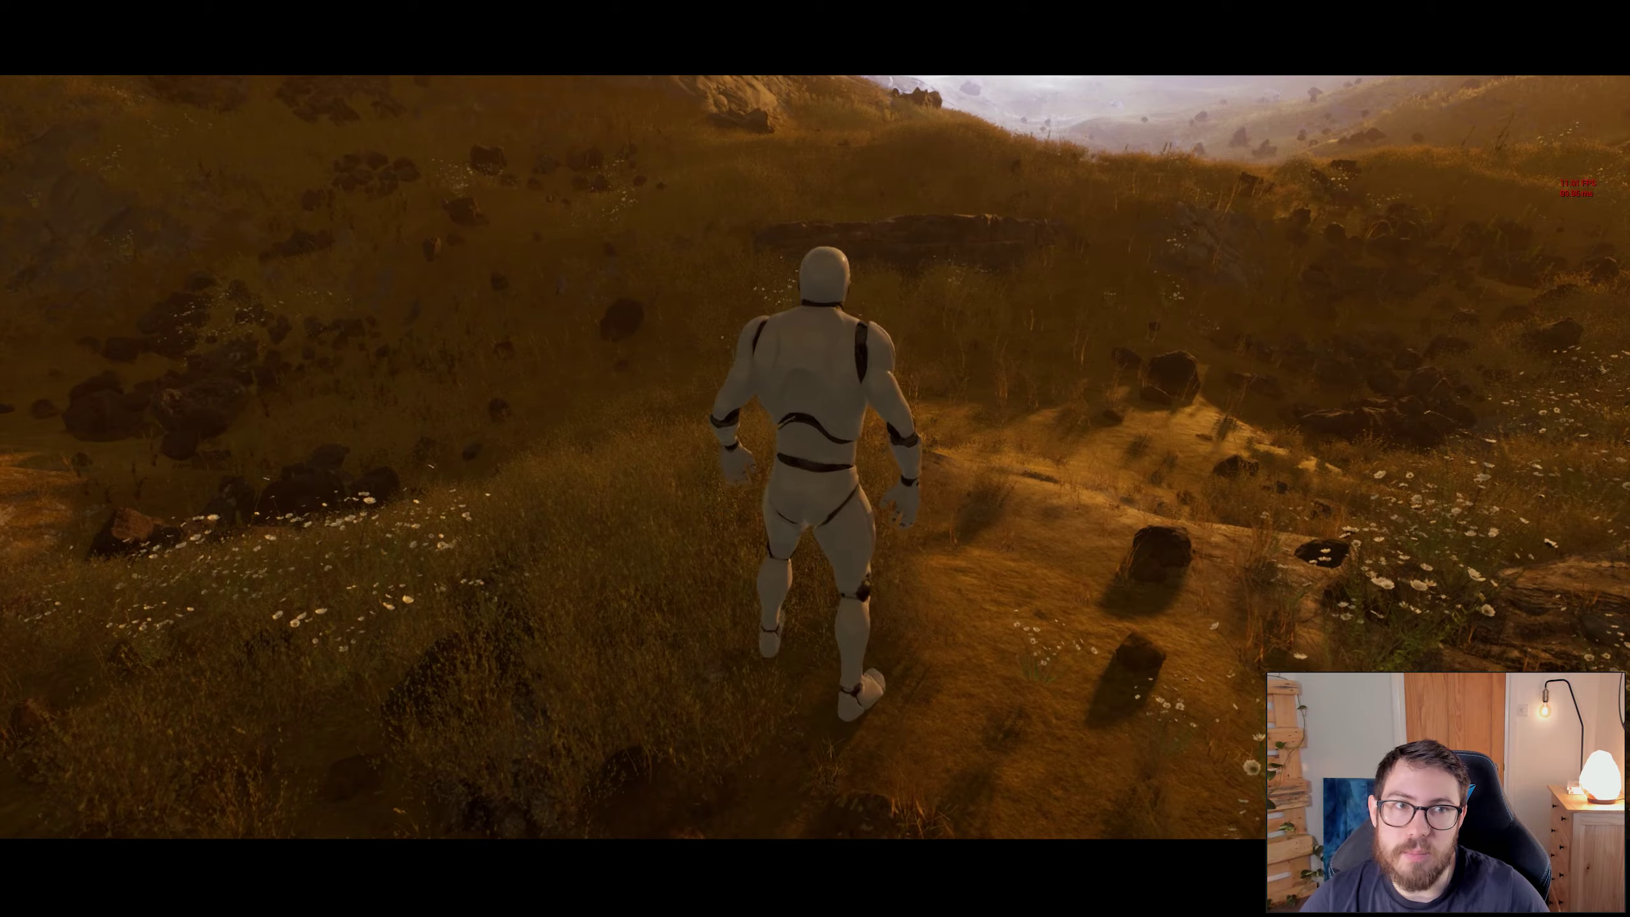
key("d")
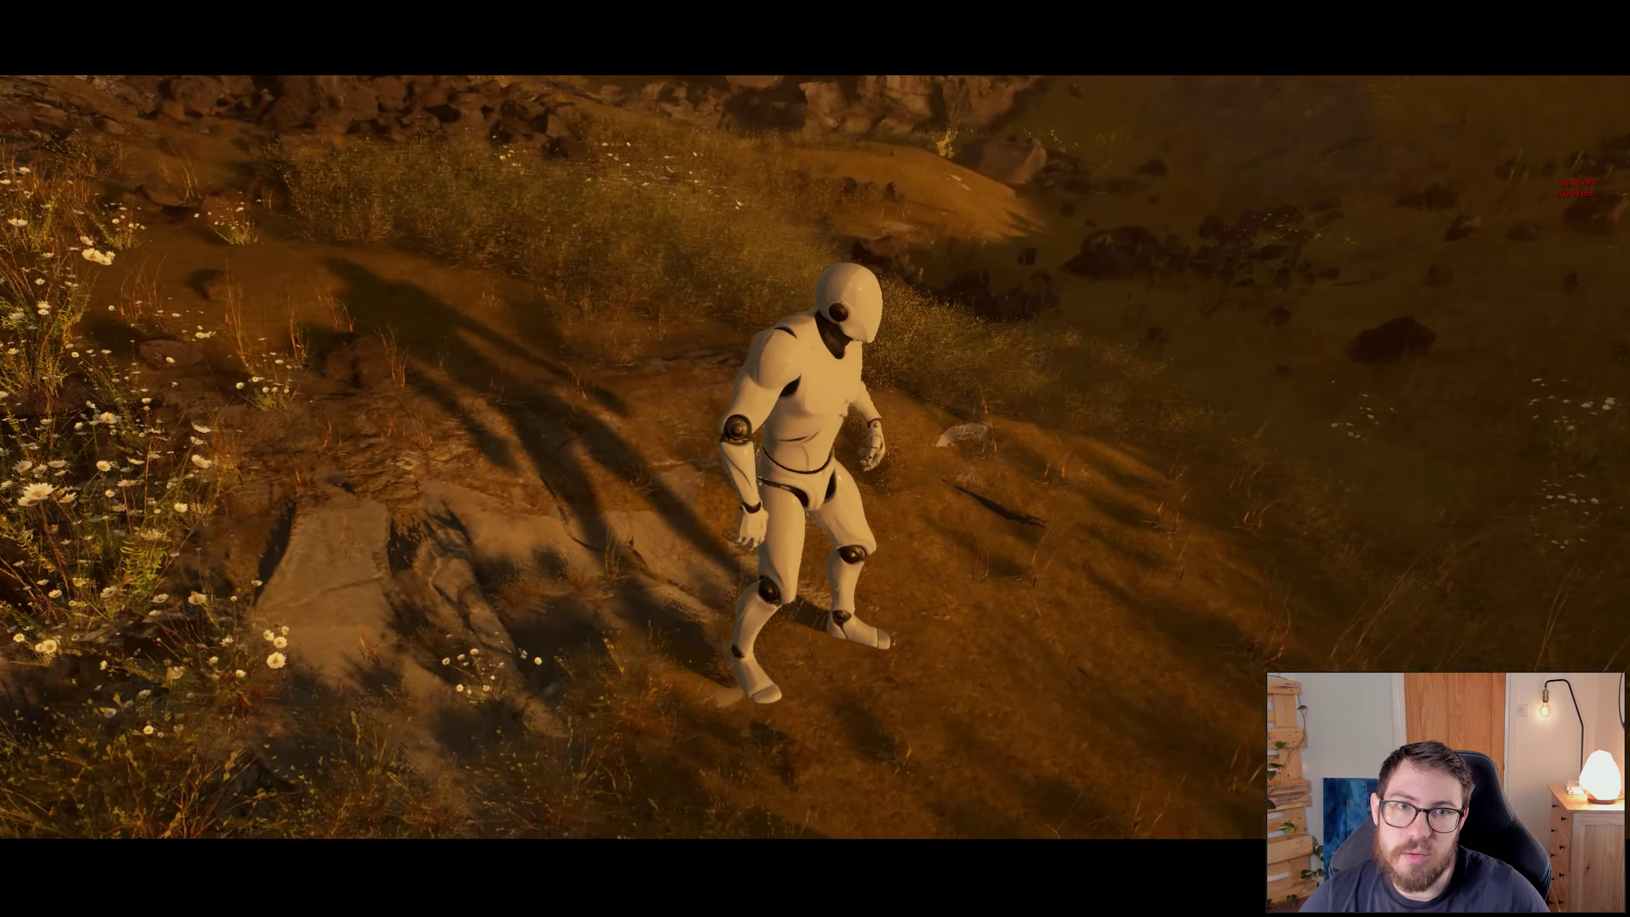
key("w")
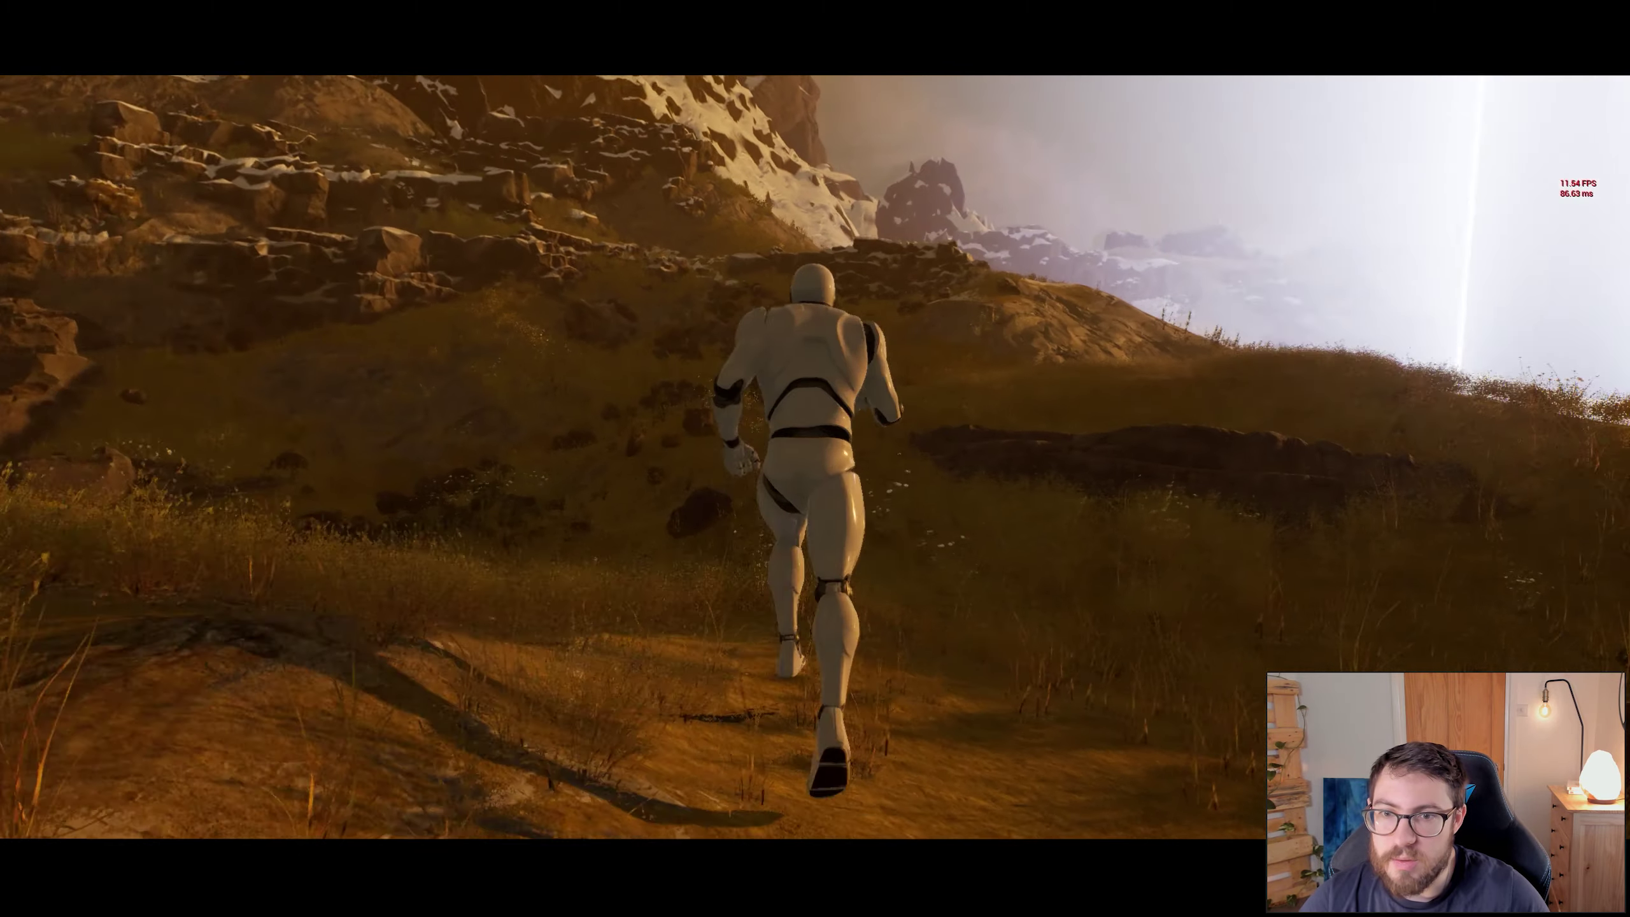
key("w")
key("d")
key("w")
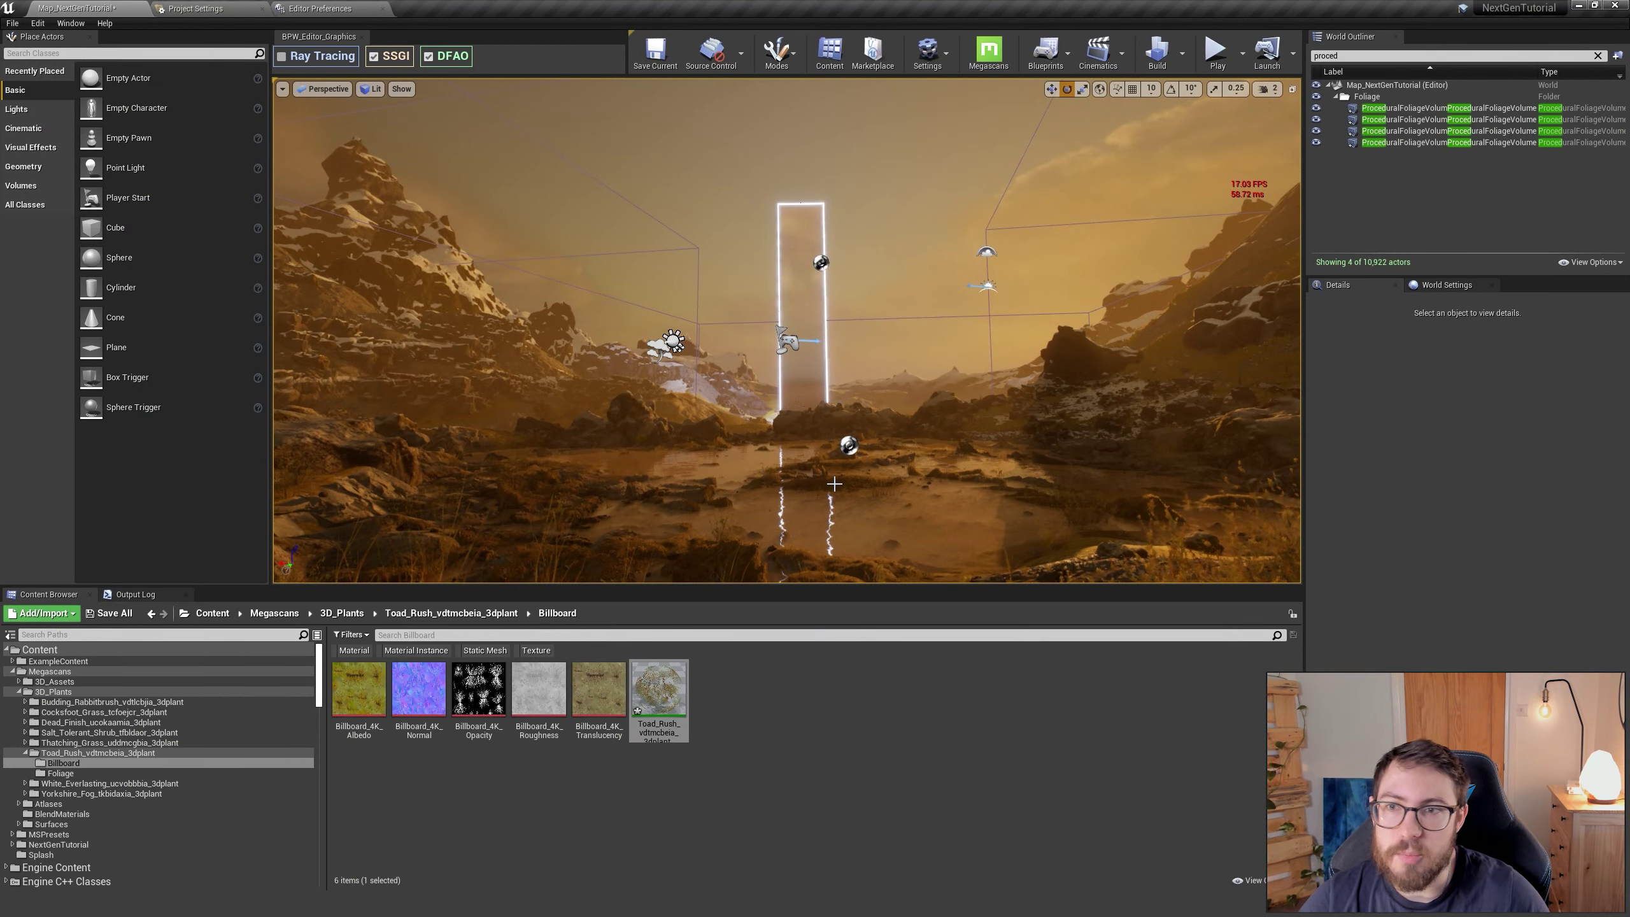
Step: Switch the viewport to Game View and save Map_NextGenTutorial with all modified content
left_click(834, 483)
key("g")
left_click(110, 613)
left_click(964, 553)
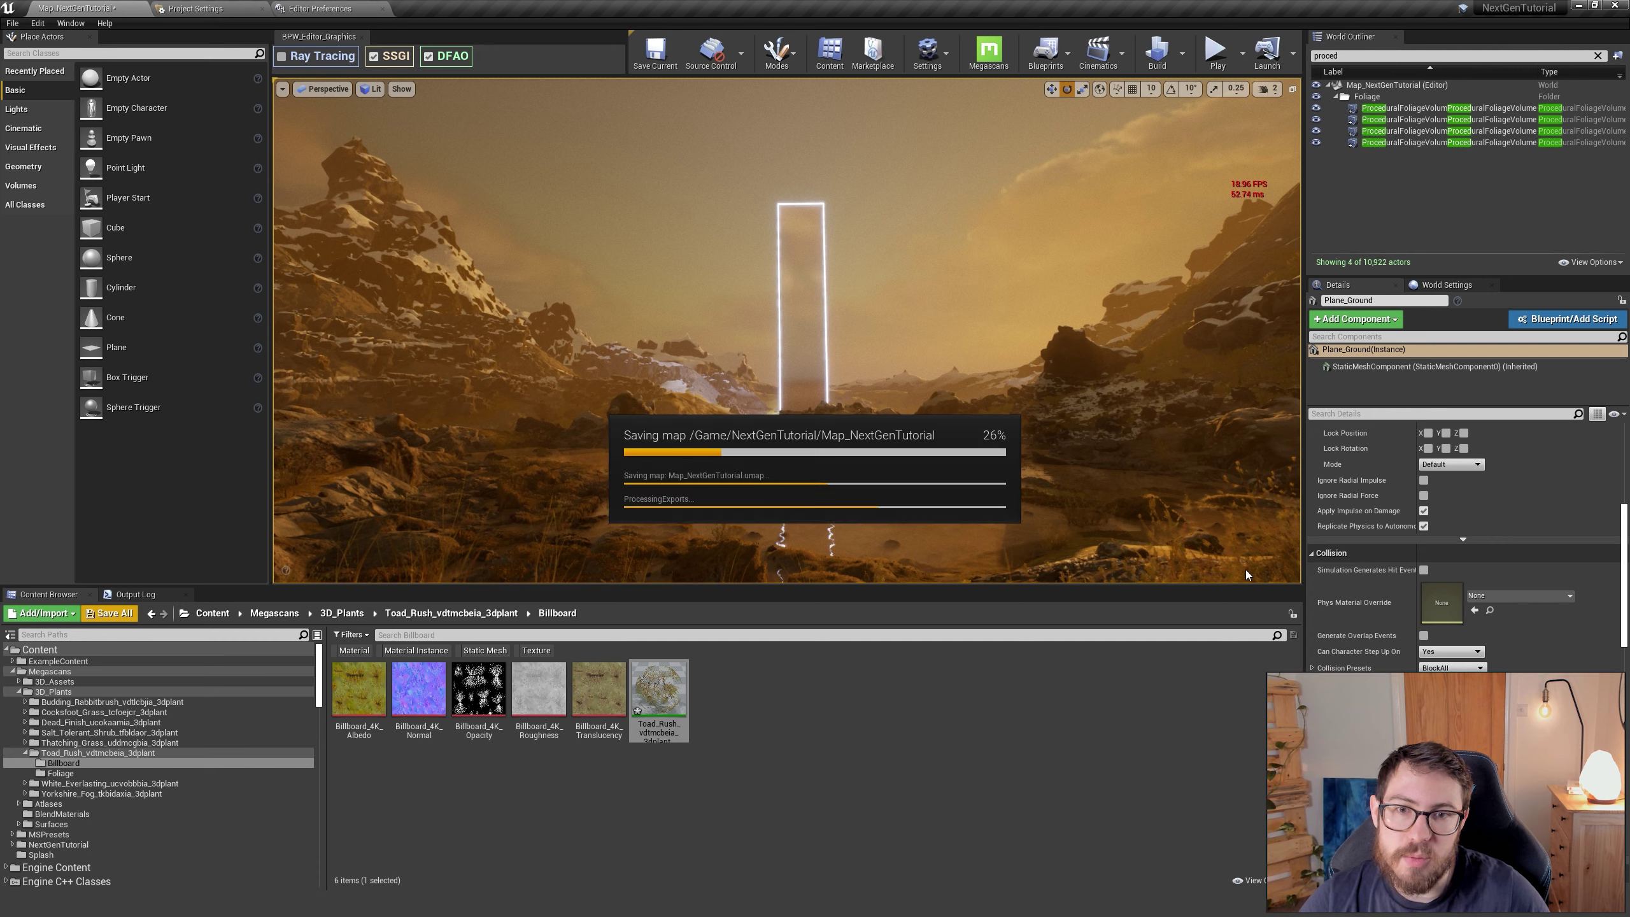